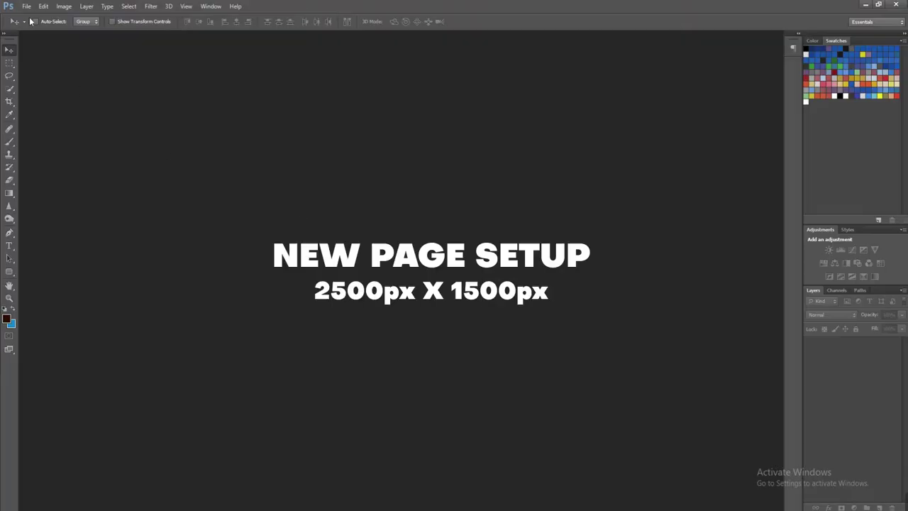
# Create a new blank 2500 × 1500 px document
pyautogui.click(26, 5)
pyautogui.click(32, 15)
pyautogui.click(389, 177)
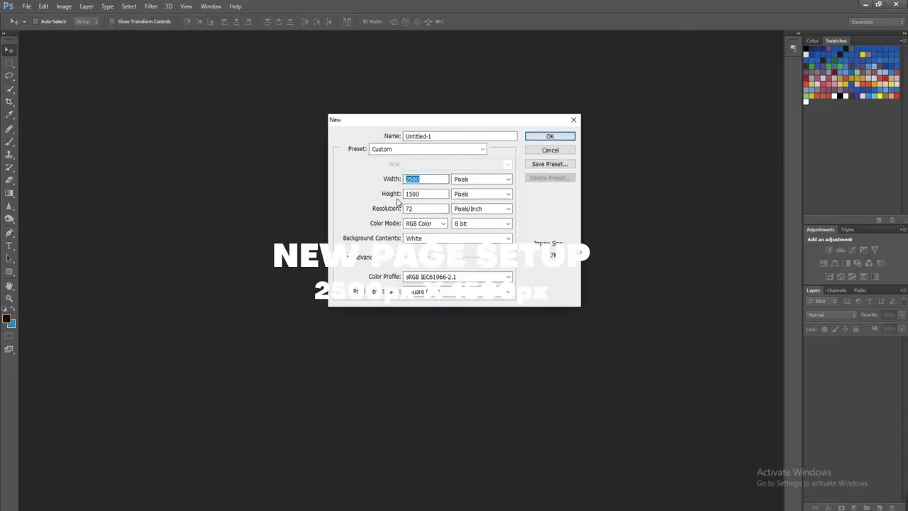
pyautogui.click(418, 179)
pyautogui.press('Tab')
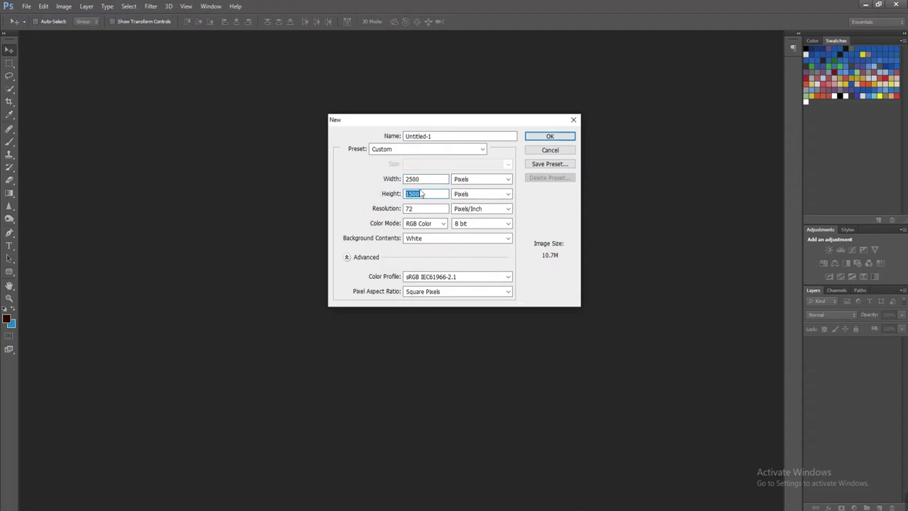
pyautogui.click(550, 138)
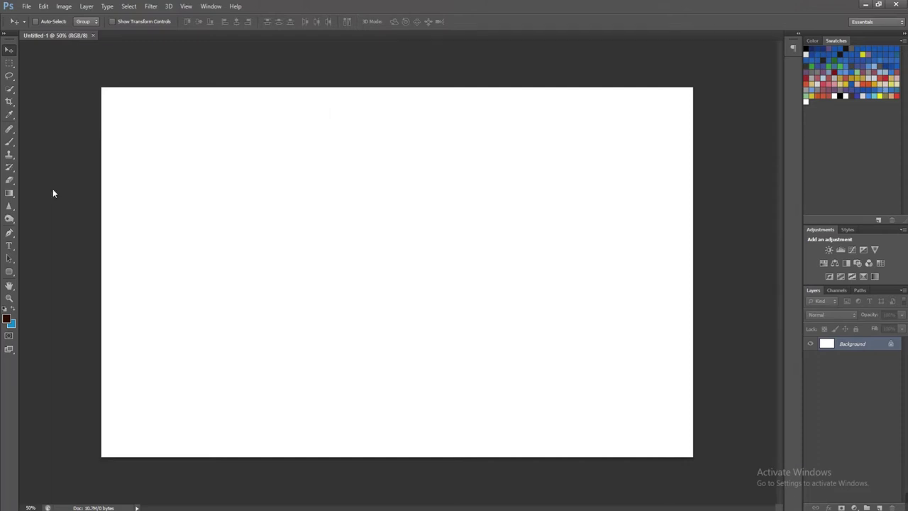
# Open bottles.png from the images folder and check it at actual size and fit view
pyautogui.hotkey('ctrl', 'o')
pyautogui.click(260, 66)
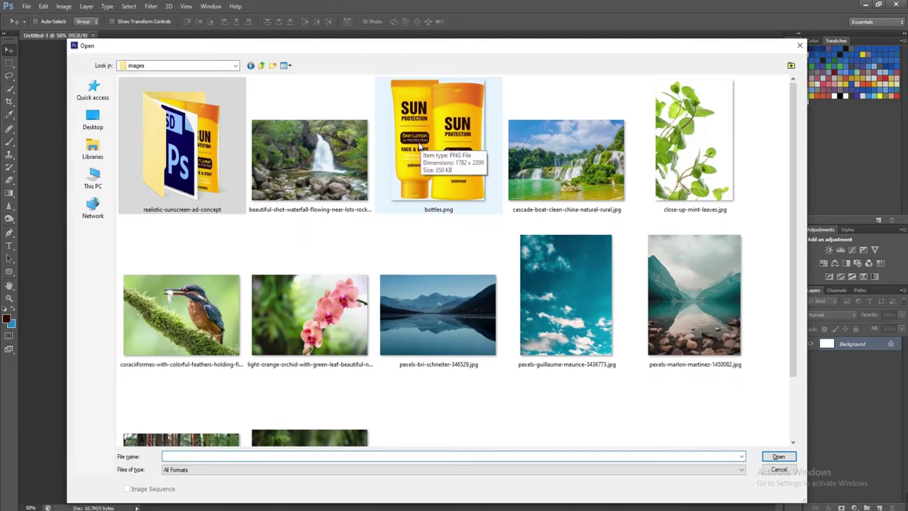
pyautogui.doubleClick(419, 147)
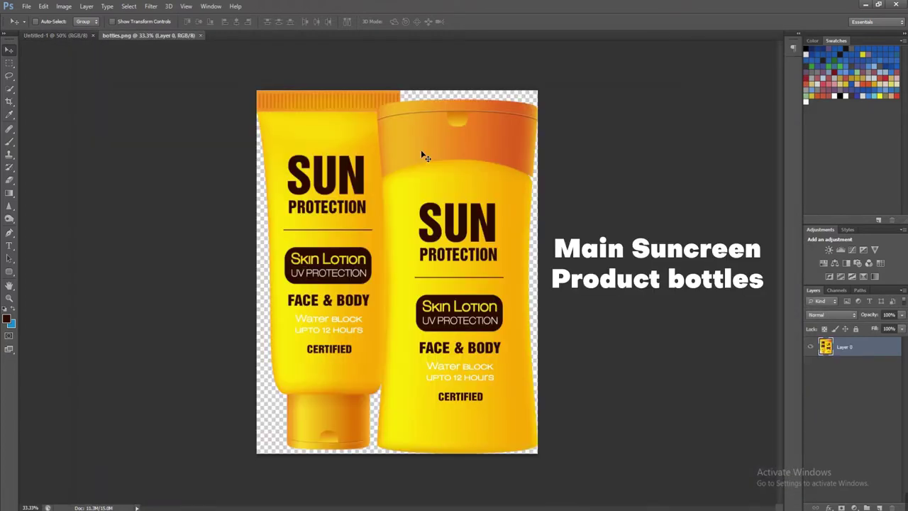
pyautogui.hotkey('ctrl', '1')
pyautogui.hotkey('ctrl', '0')
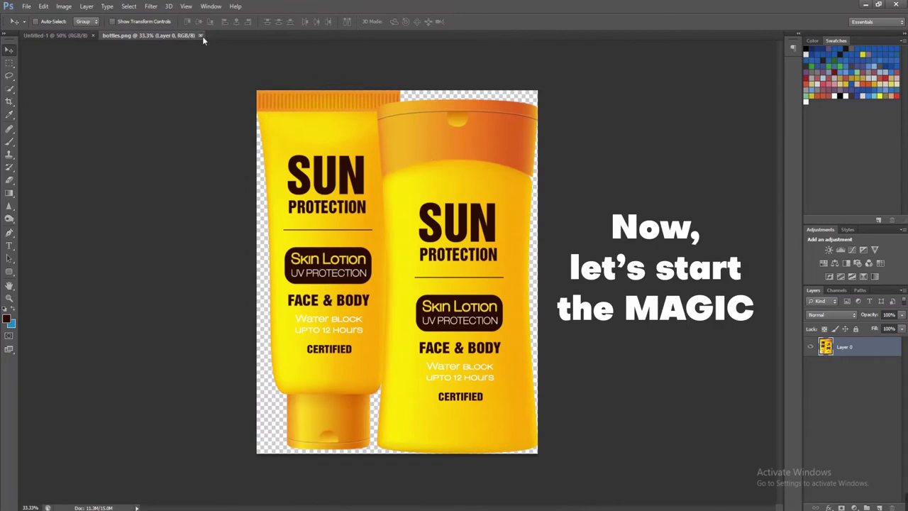
# Close bottles.png and bring the mountain lake photo into Untitled-1 as Layer 1
pyautogui.click(203, 36)
pyautogui.hotkey('ctrl', 'o')
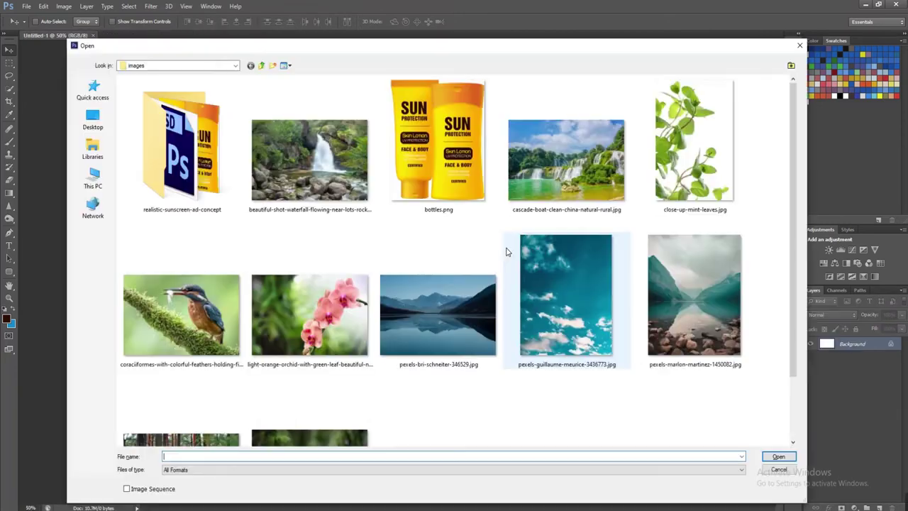
pyautogui.scroll(-1, 790, 241)
pyautogui.click(437, 213)
pyautogui.moveTo(790, 390)
pyautogui.mouseDown()
pyautogui.moveTo(796, 353)
pyautogui.moveTo(796, 420)
pyautogui.mouseUp()
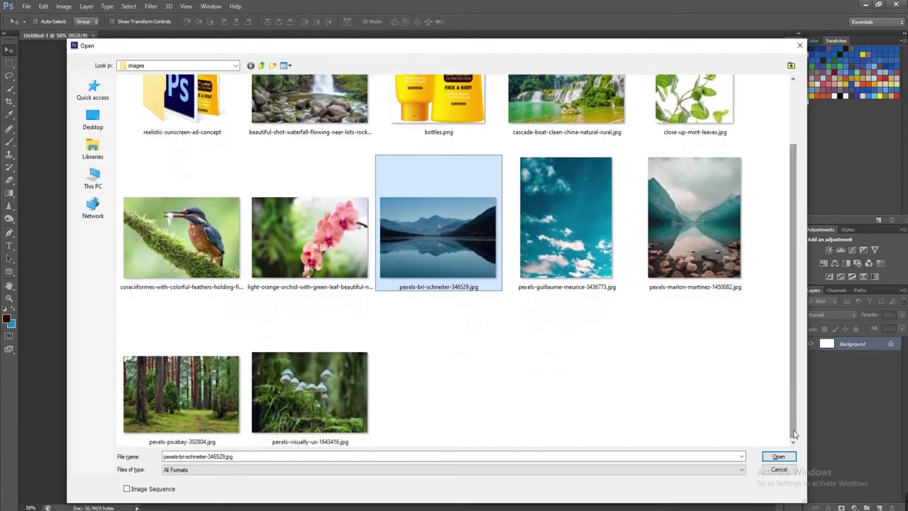
pyautogui.click(787, 455)
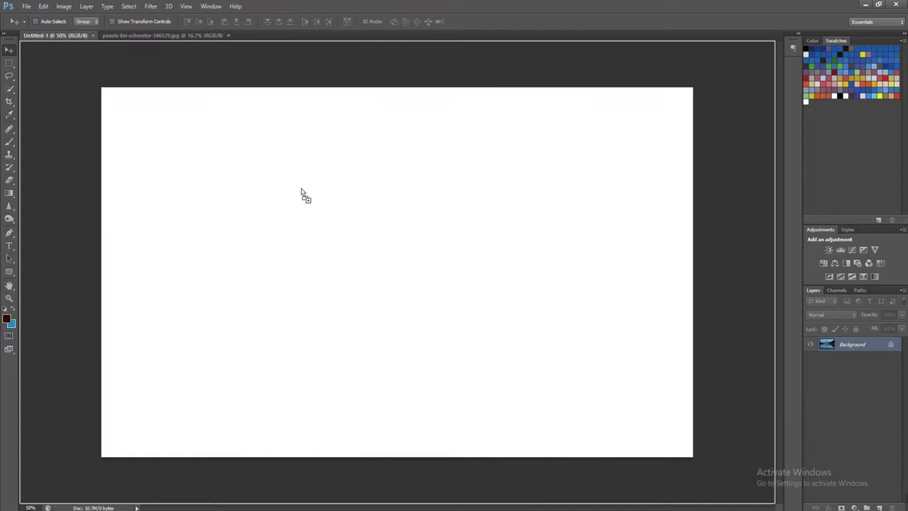
pyautogui.moveTo(70, 40); pyautogui.dragTo(367, 251)
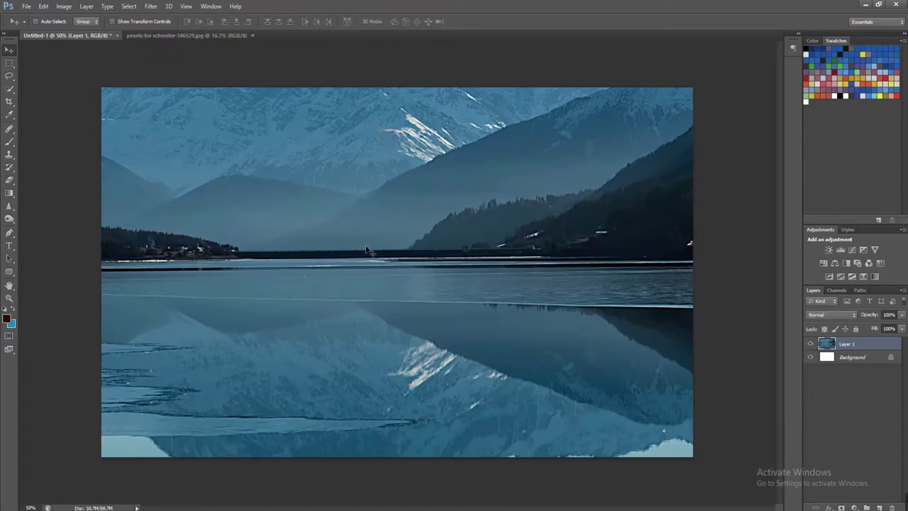
# Convert Layer 1 to a Smart Object and scale it down to fit the canvas
pyautogui.hotkey('ctrl', '-')
pyautogui.hotkey('ctrl', '-')
pyautogui.rightClick(881, 348)
pyautogui.click(766, 195)
pyautogui.hotkey('ctrl', '-')
pyautogui.hotkey('ctrl', 't')
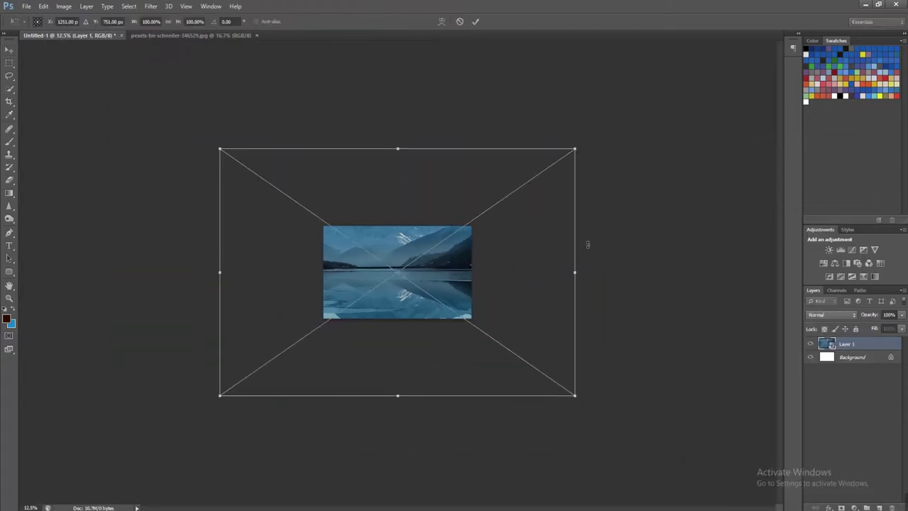
pyautogui.moveTo(578, 153); pyautogui.dragTo(496, 254)
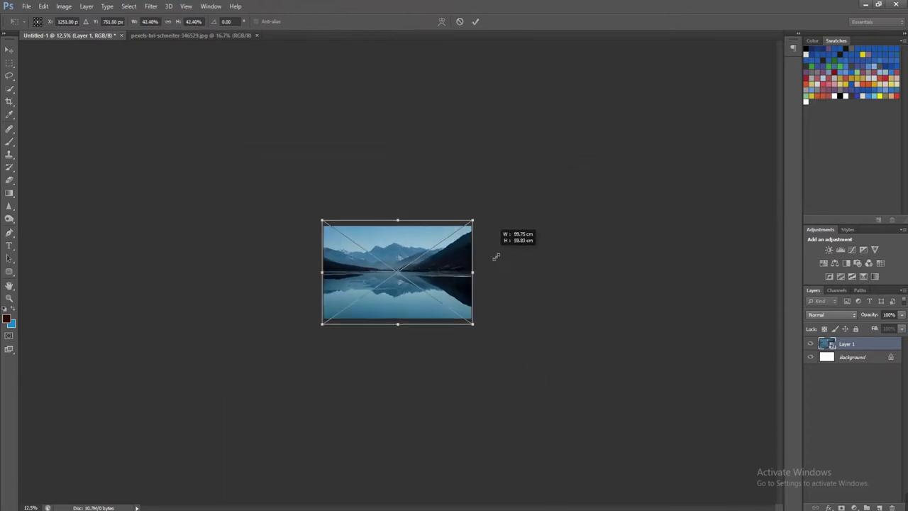
pyautogui.press('Return')
pyautogui.hotkey('ctrl', '+')
pyautogui.hotkey('ctrl', '+')
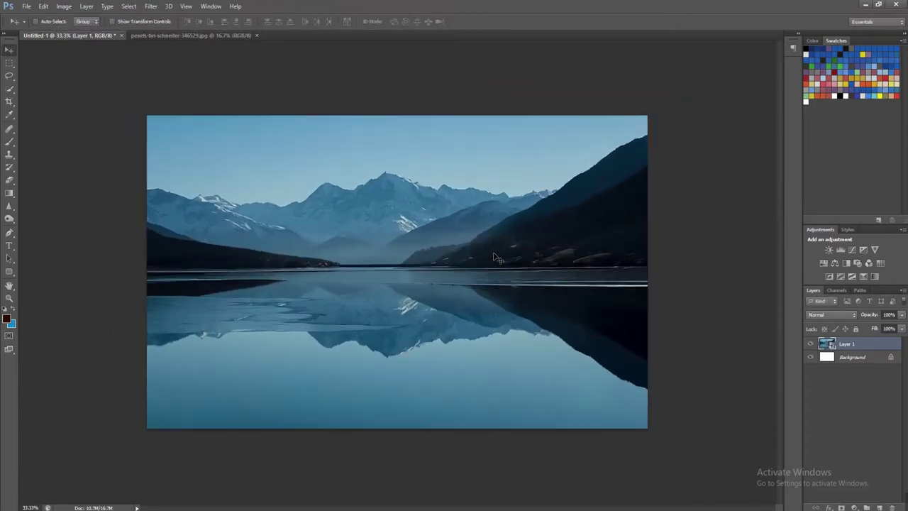
pyautogui.hotkey('ctrl', 'o')
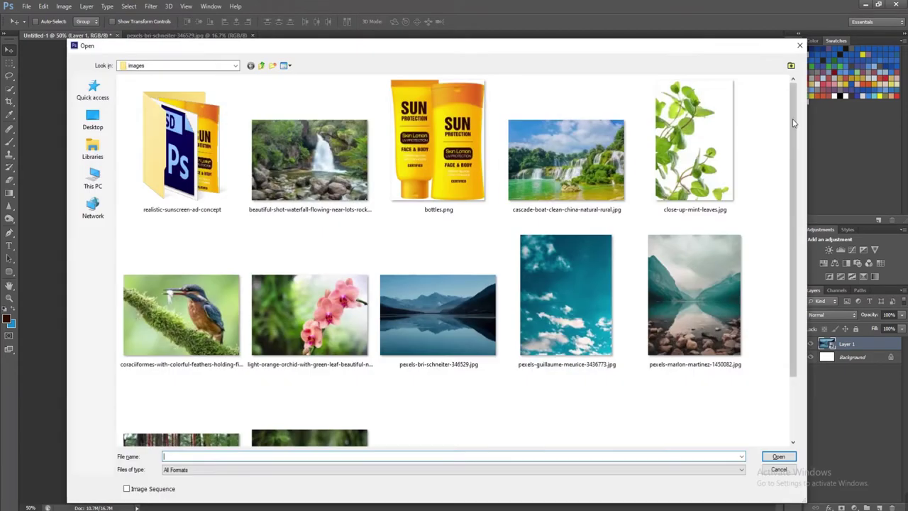
# Open the rocky waterfall photo, place it in Untitled-1 as Layer 2, and convert it to a Smart Object
pyautogui.moveTo(336, 59); pyautogui.dragTo(318, 68)
pyautogui.click(296, 186)
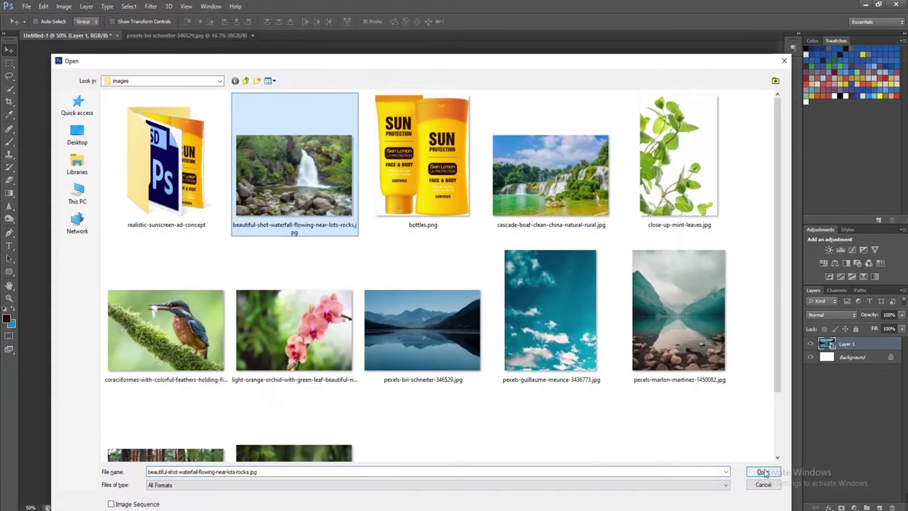
pyautogui.click(761, 472)
pyautogui.moveTo(425, 263); pyautogui.dragTo(388, 240)
pyautogui.rightClick(879, 346)
pyautogui.click(794, 198)
pyautogui.hotkey('ctrl', '-')
pyautogui.hotkey('ctrl', '-')
# Shrink the waterfall layer toward the canvas size
pyautogui.hotkey('ctrl', 't')
pyautogui.hotkey('ctrl', '-')
pyautogui.moveTo(627, 112); pyautogui.dragTo(511, 274)
pyautogui.hotkey('ctrl', '+')
pyautogui.hotkey('ctrl', '+')
pyautogui.moveTo(397, 135); pyautogui.dragTo(391, 146)
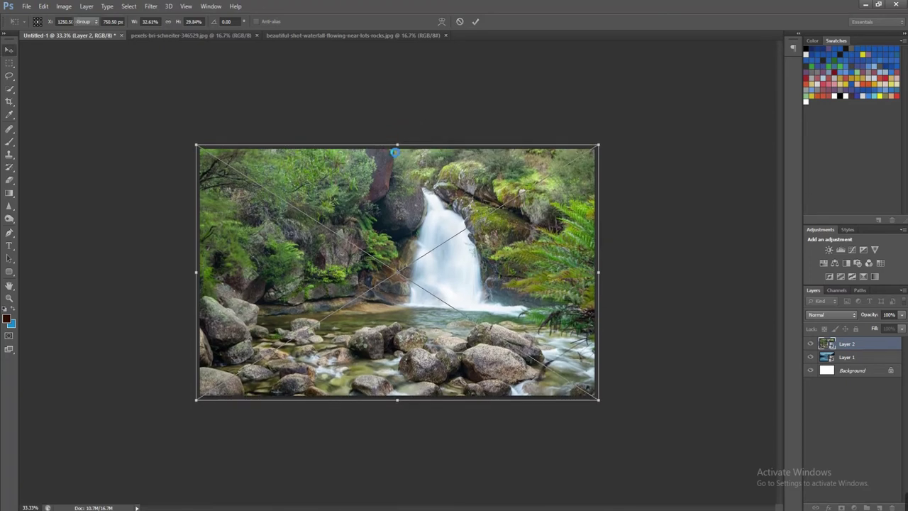
pyautogui.press('Return')
pyautogui.hotkey('ctrl', '+')
# Trim both the mountain lake and waterfall layers to match the canvas height and width
pyautogui.click(854, 360)
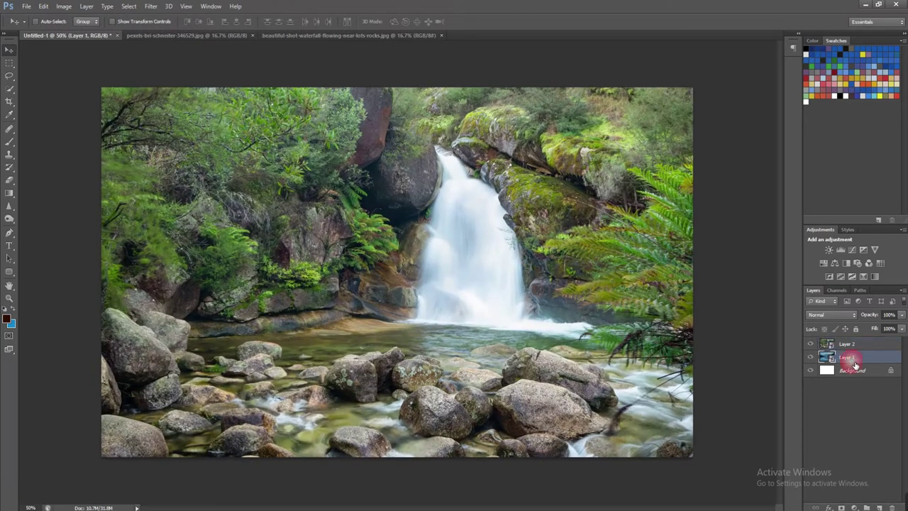
pyautogui.hotkey('ctrl', 't')
pyautogui.moveTo(397, 63); pyautogui.dragTo(389, 94)
pyautogui.moveTo(97, 273); pyautogui.dragTo(102, 273)
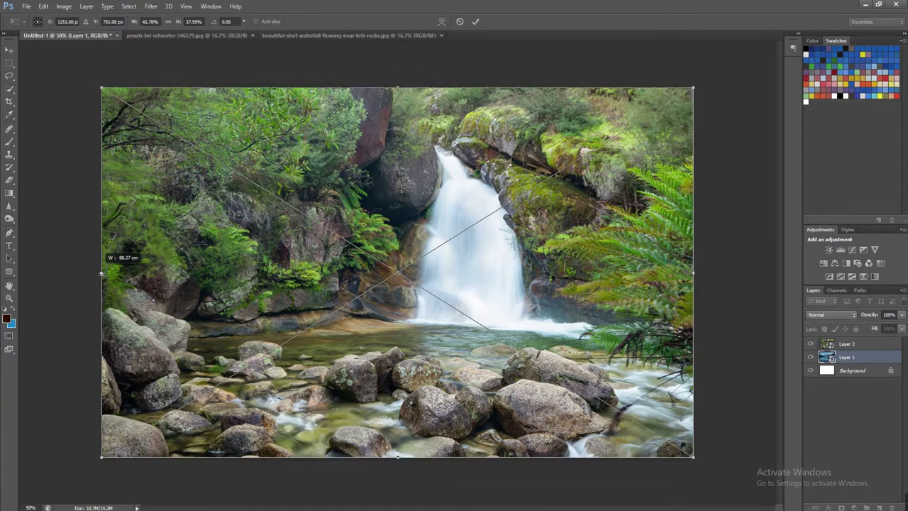
pyautogui.click(810, 343)
pyautogui.click(810, 343)
pyautogui.click(847, 343)
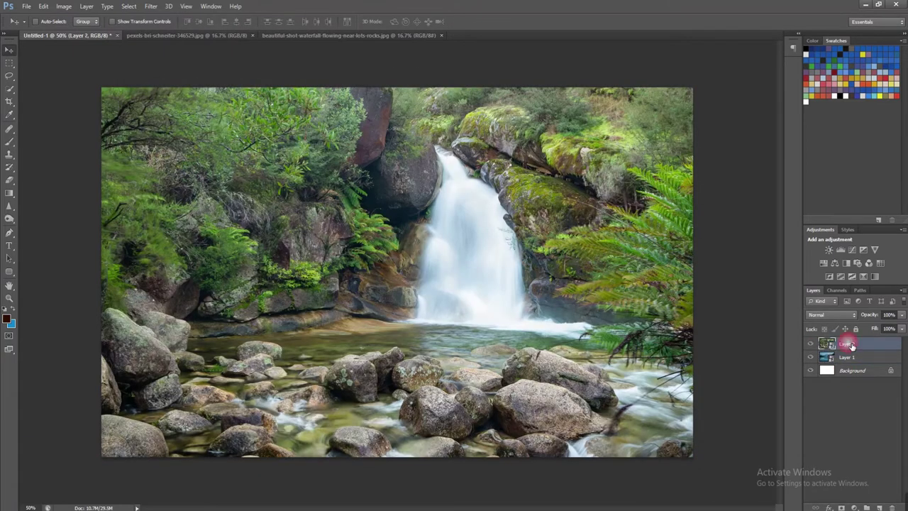
pyautogui.moveTo(399, 83); pyautogui.dragTo(399, 89)
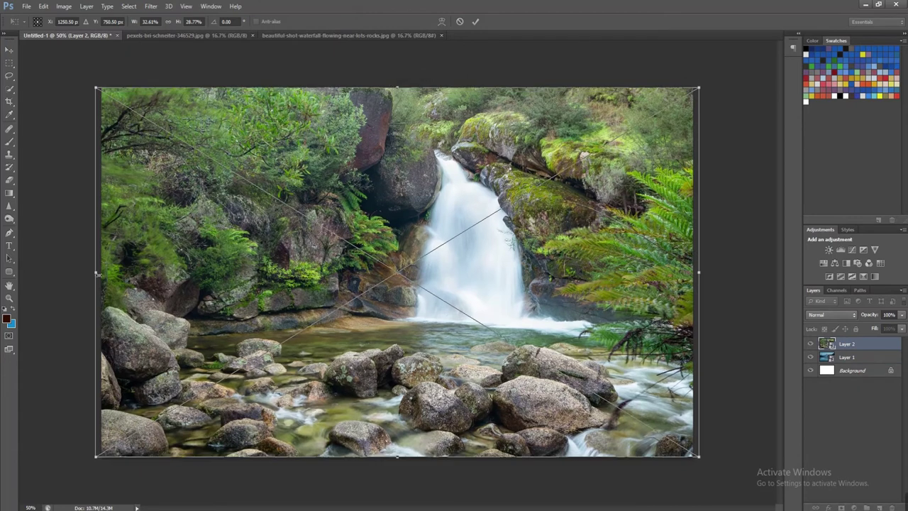
pyautogui.moveTo(97, 273); pyautogui.dragTo(103, 274)
pyautogui.press('Return')
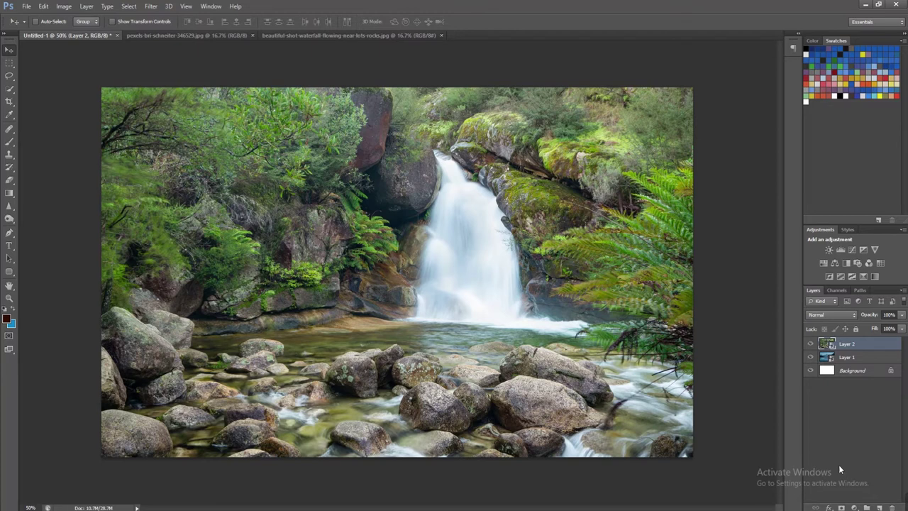
# Give Layer 2 an inverted black mask and set up a soft round white brush
pyautogui.click(841, 508)
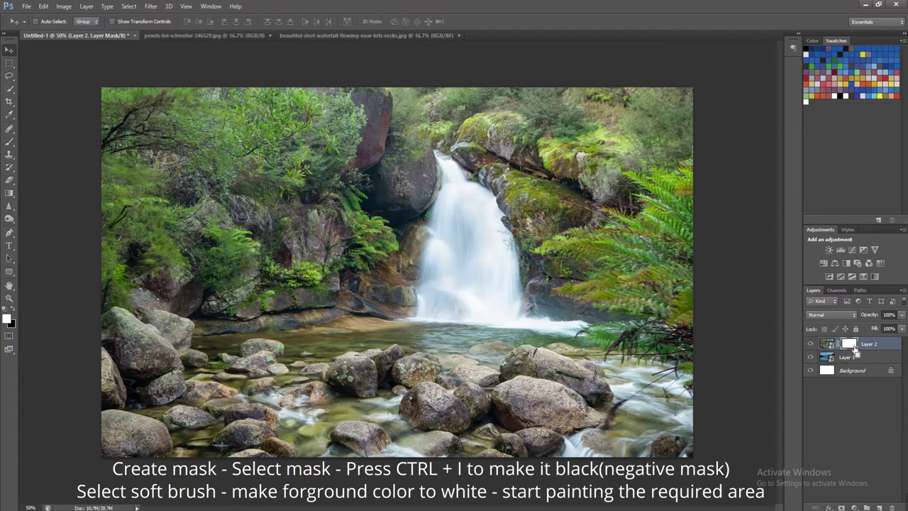
pyautogui.hotkey('ctrl', 'i')
pyautogui.click(7, 319)
pyautogui.click(768, 260)
pyautogui.click(9, 141)
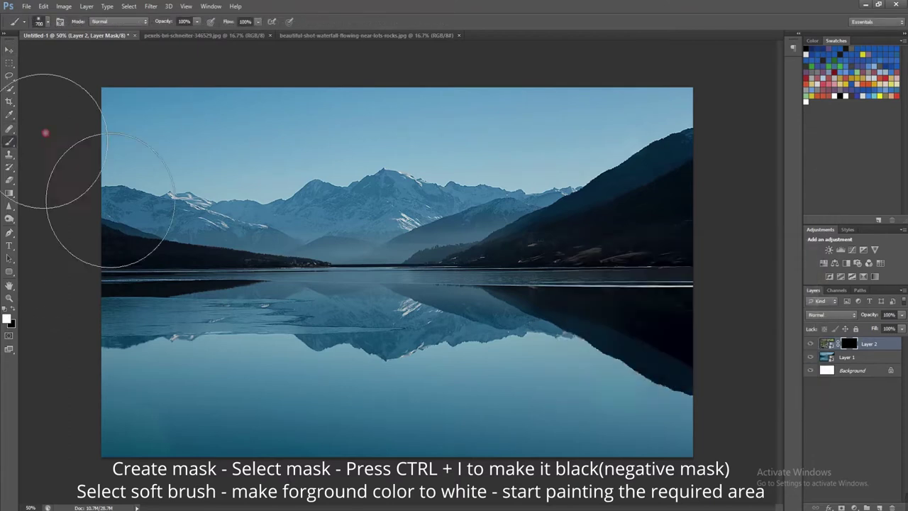
pyautogui.rightClick(45, 133)
pyautogui.doubleClick(25, 100)
# Paint the mask to reveal only the rocks along the bottom edge
pyautogui.moveTo(121, 416)
pyautogui.mouseDown()
pyautogui.moveTo(305, 436)
pyautogui.moveTo(614, 432)
pyautogui.mouseUp()
pyautogui.moveTo(81, 466)
pyautogui.mouseDown()
pyautogui.moveTo(284, 397)
pyautogui.moveTo(613, 362)
pyautogui.mouseUp()
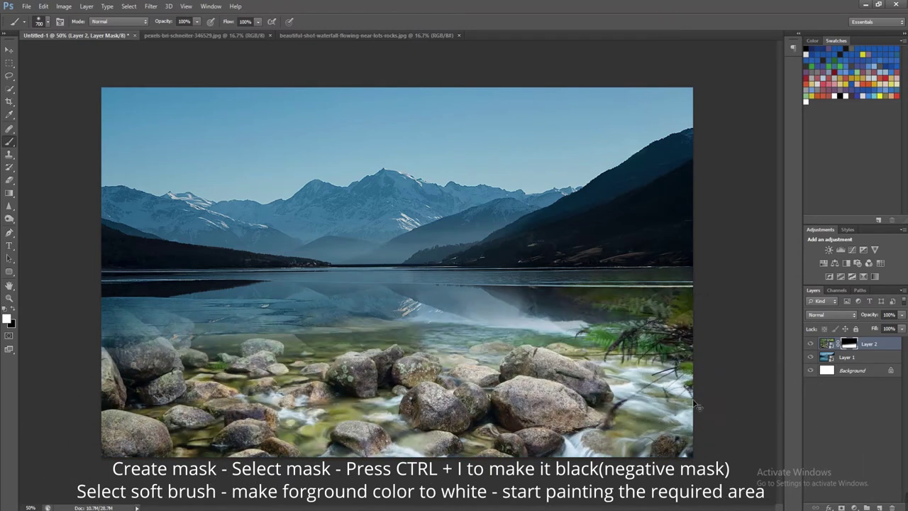
pyautogui.hotkey('ctrl', 'alt', 'z')
pyautogui.hotkey('ctrl', 'alt', 'z')
pyautogui.moveTo(121, 435); pyautogui.dragTo(717, 401)
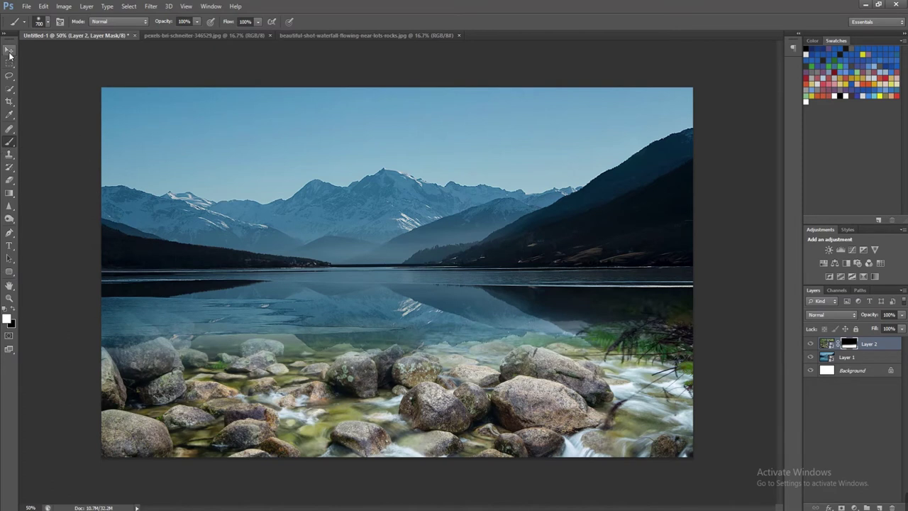
# Bring cascade-boat-clean-china-natural-rural.jpg into Untitled-1 as Layer 3
pyautogui.click(9, 50)
pyautogui.hotkey('ctrl', 'o')
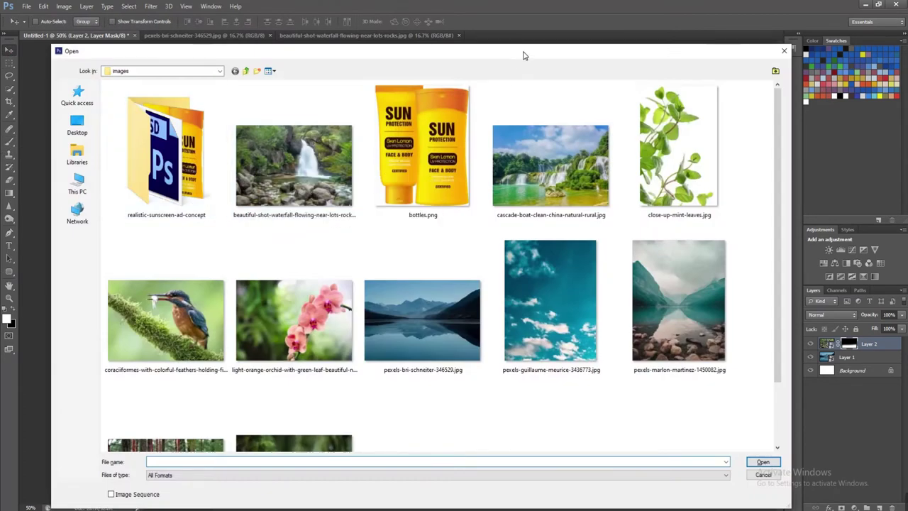
pyautogui.moveTo(522, 54); pyautogui.dragTo(512, 100)
pyautogui.doubleClick(543, 193)
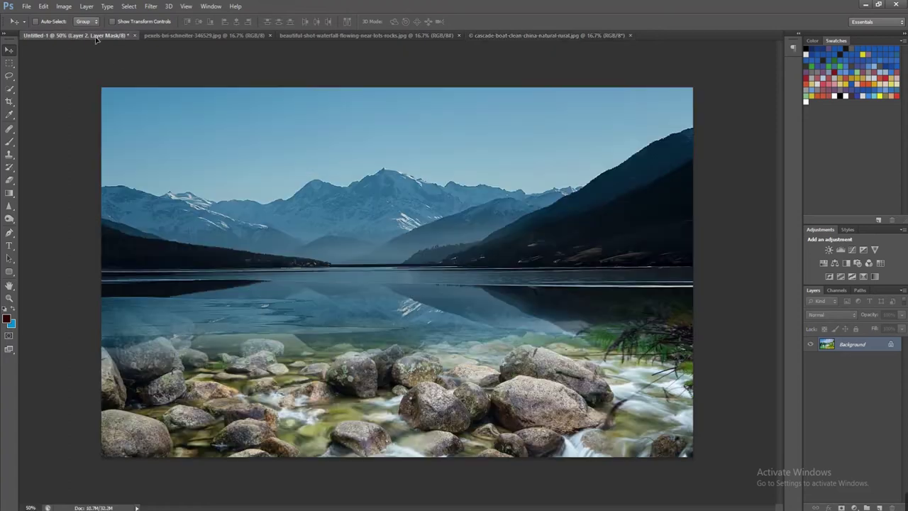
pyautogui.moveTo(222, 107); pyautogui.dragTo(467, 259)
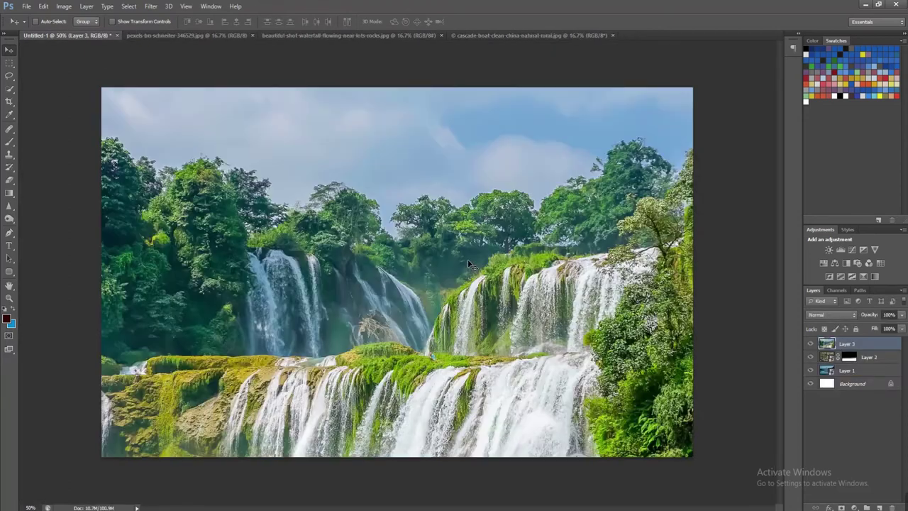
pyautogui.hotkey('ctrl', 't')
pyautogui.hotkey('ctrl', '-')
pyautogui.hotkey('ctrl', '-')
pyautogui.hotkey('ctrl', '-')
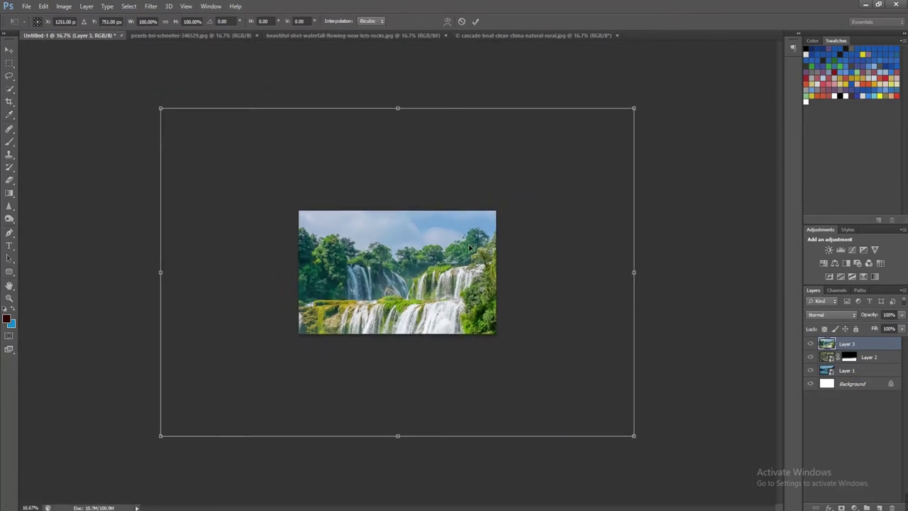
pyautogui.press('Return')
# Scale Layer 3 to about 42% to fill the canvas and add a layer mask
pyautogui.rightClick(872, 355)
pyautogui.click(532, 276)
pyautogui.hotkey('ctrl', 't')
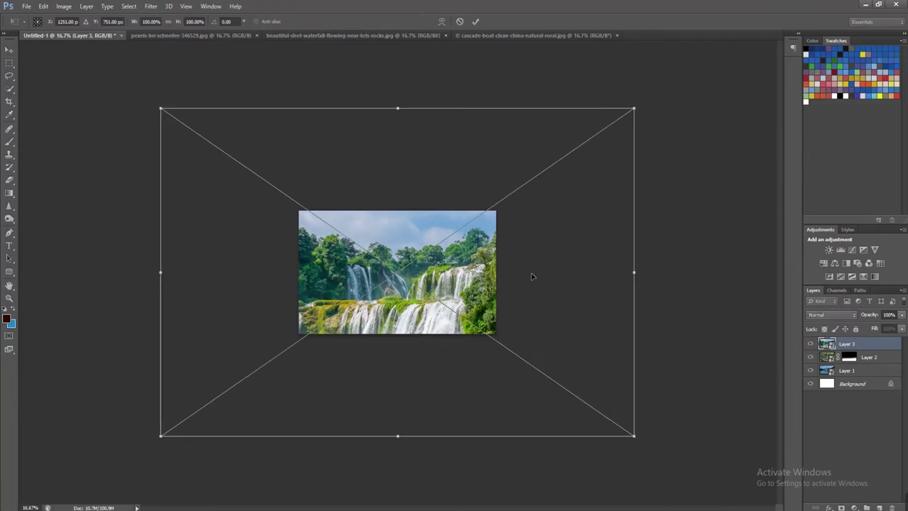
pyautogui.moveTo(633, 110); pyautogui.dragTo(498, 205)
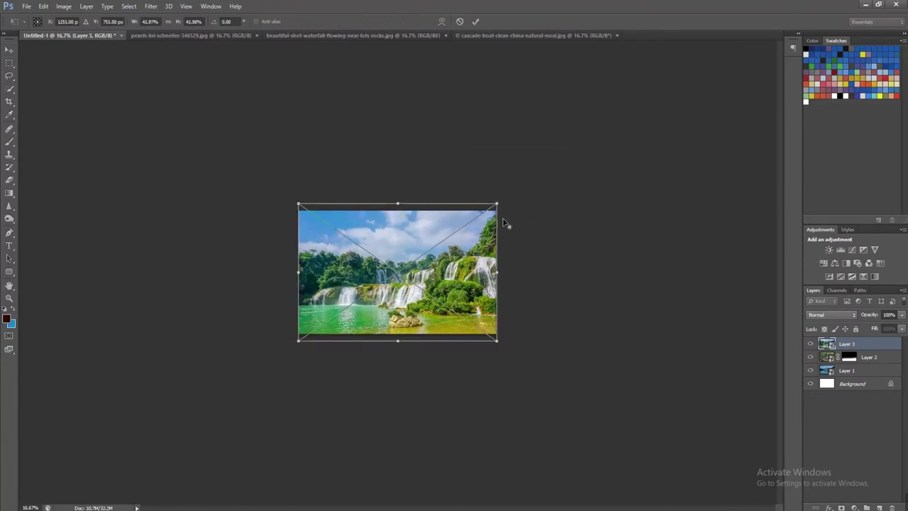
pyautogui.hotkey('ctrl', '+')
pyautogui.hotkey('ctrl', '+')
pyautogui.hotkey('ctrl', '+')
pyautogui.moveTo(398, 70); pyautogui.dragTo(389, 89)
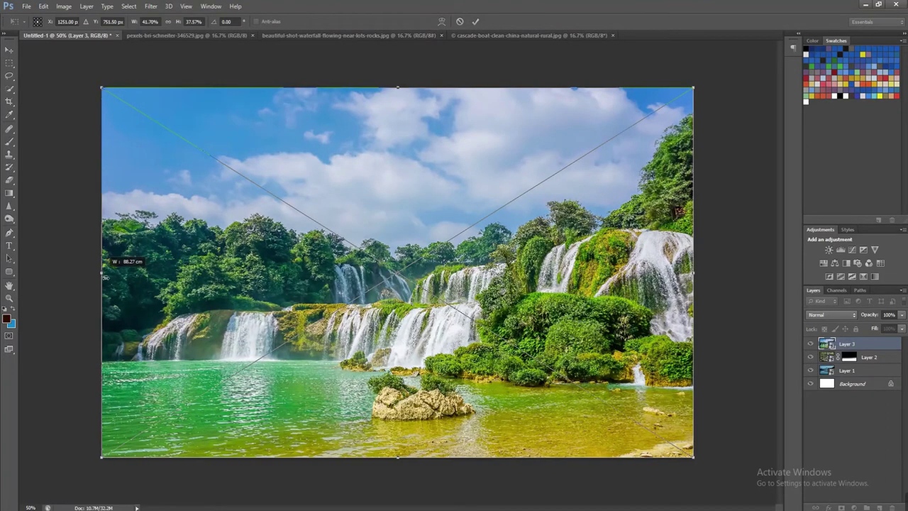
pyautogui.press('Return')
pyautogui.click(842, 508)
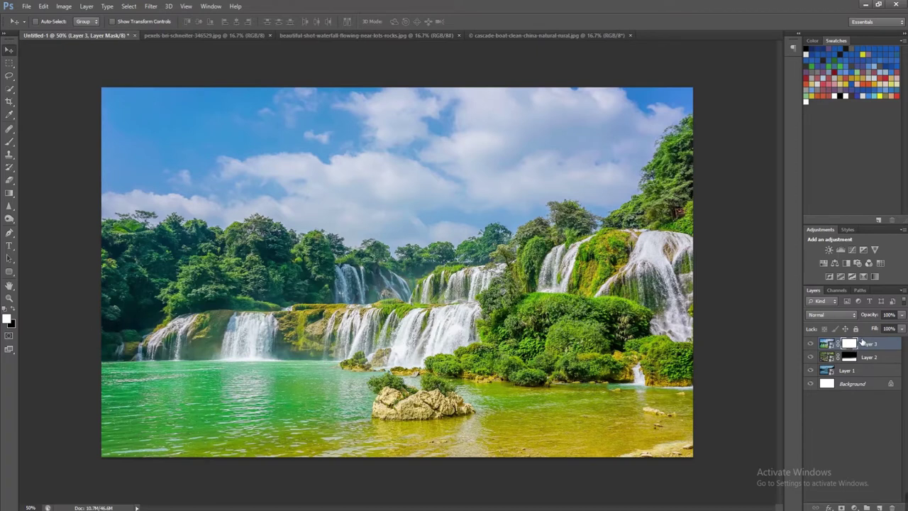
# Invert Layer 3's mask and reveal the waterfall on the right with a soft brush
pyautogui.hotkey('ctrl', 'i')
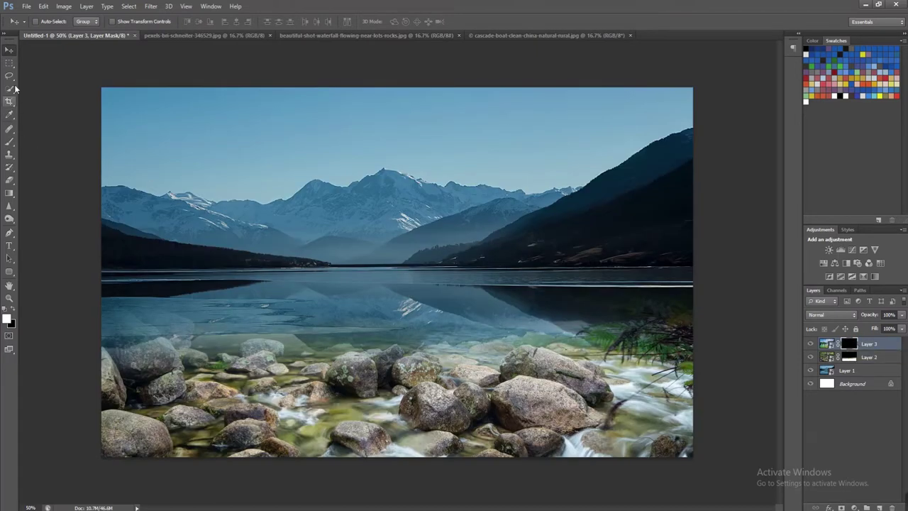
pyautogui.rightClick(9, 135)
pyautogui.click(54, 142)
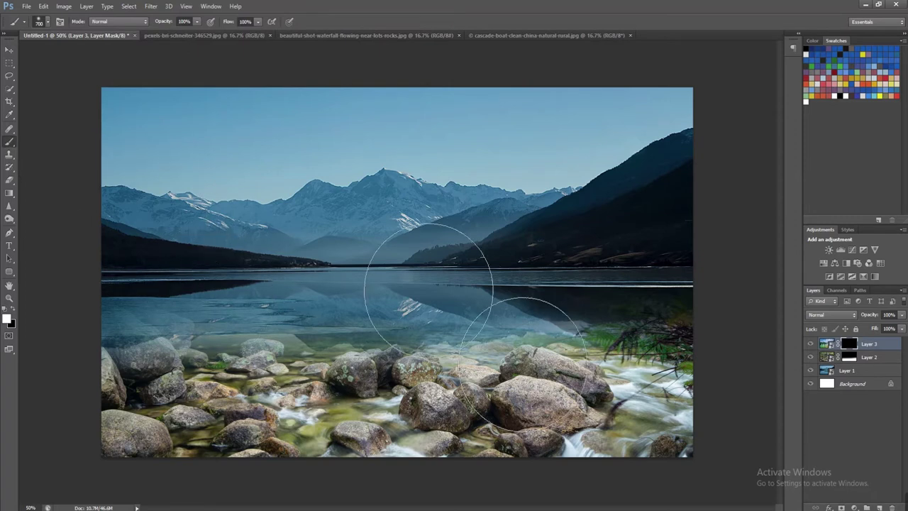
pyautogui.moveTo(703, 349)
pyautogui.mouseDown()
pyautogui.moveTo(689, 200)
pyautogui.moveTo(576, 238)
pyautogui.mouseUp()
pyautogui.click(48, 22)
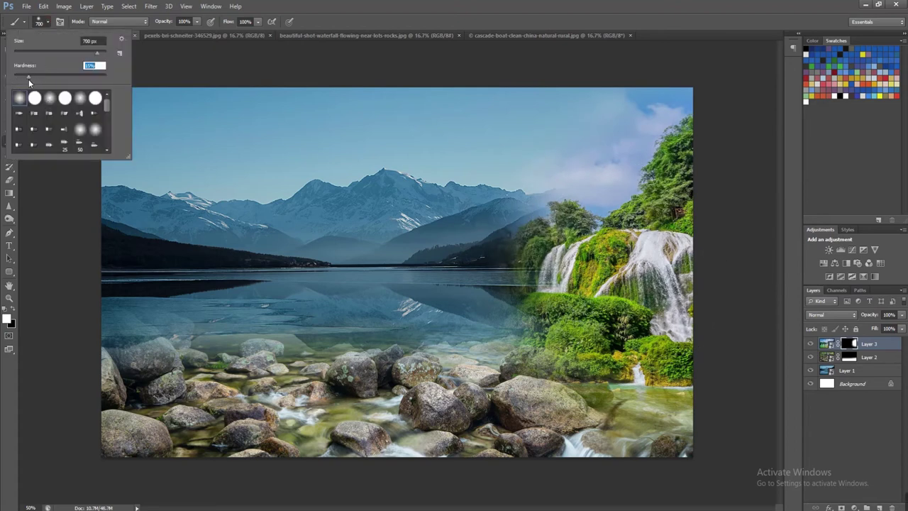
pyautogui.press('Return')
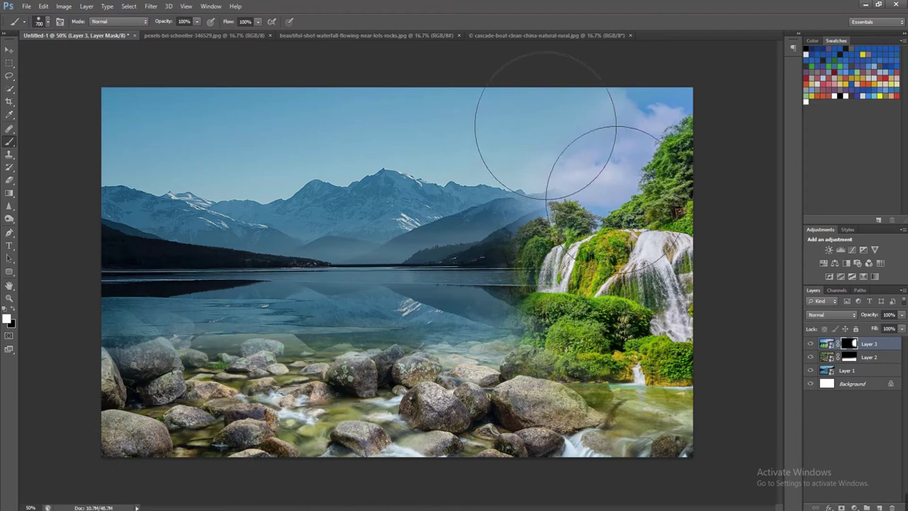
# Reveal the cascades and trees below the mountains, blending a misty band at their base
pyautogui.moveTo(545, 125); pyautogui.dragTo(539, 248)
pyautogui.moveTo(749, 223)
pyautogui.mouseDown()
pyautogui.moveTo(413, 241)
pyautogui.moveTo(244, 192)
pyautogui.moveTo(61, 304)
pyautogui.moveTo(234, 436)
pyautogui.moveTo(440, 394)
pyautogui.mouseUp()
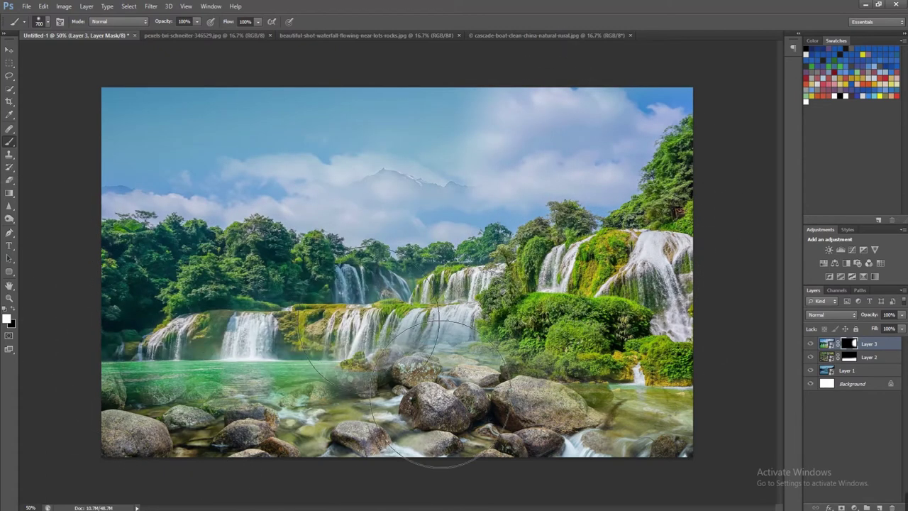
pyautogui.hotkey('ctrl', 'z')
pyautogui.moveTo(101, 283)
pyautogui.mouseDown()
pyautogui.moveTo(496, 312)
pyautogui.moveTo(624, 333)
pyautogui.mouseUp()
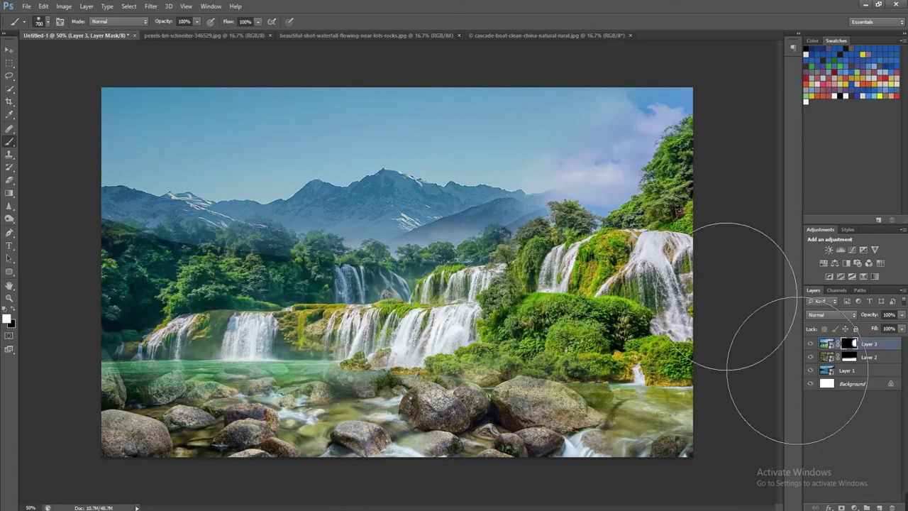
pyautogui.moveTo(532, 227); pyautogui.dragTo(156, 227)
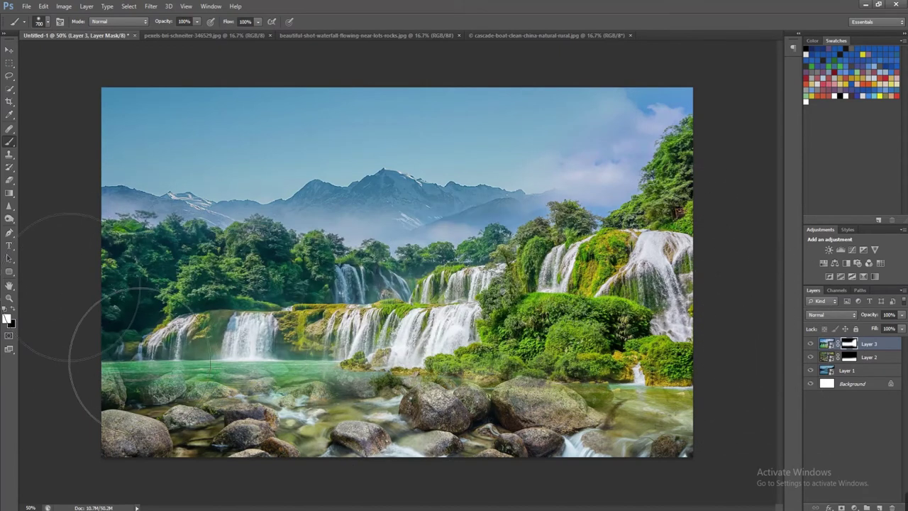
# Move the rocky Layer 2 above Layer 3 and target its mask
pyautogui.press('v')
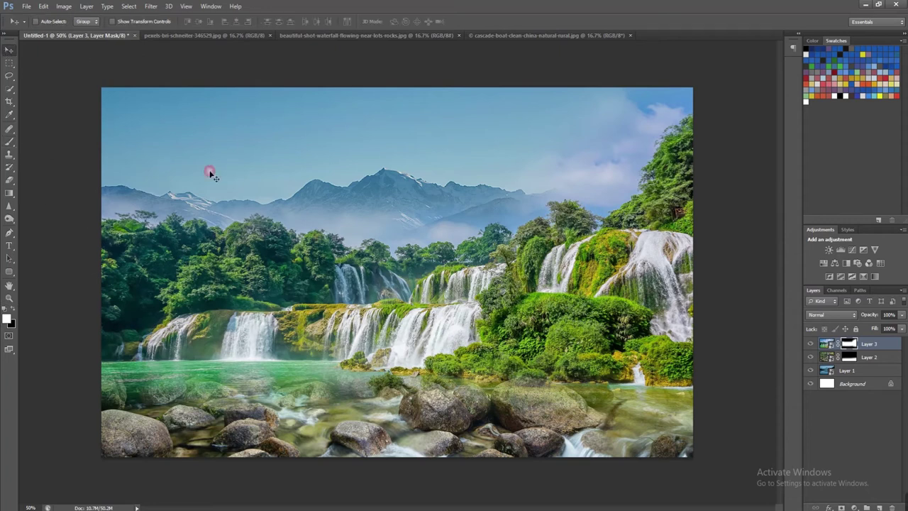
pyautogui.keyDown('shift'); pyautogui.click(873, 350); pyautogui.keyUp('shift')
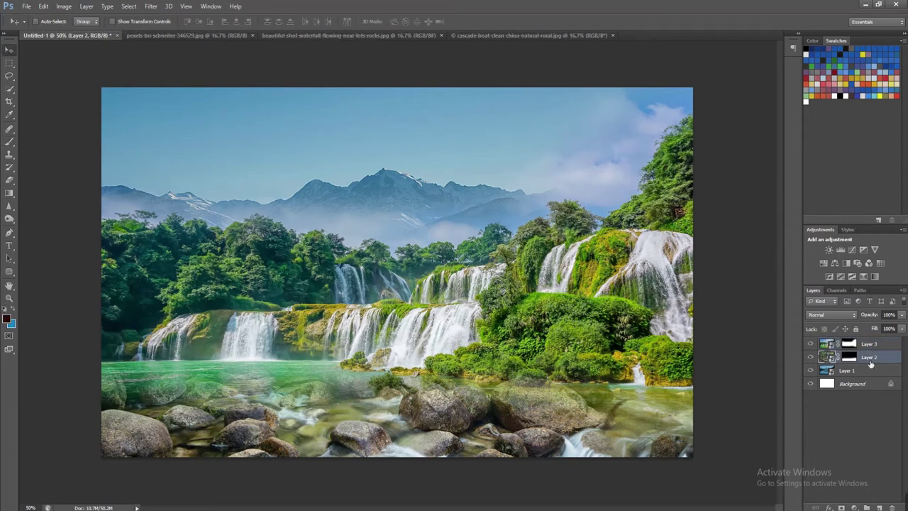
pyautogui.click(810, 369)
pyautogui.click(810, 370)
pyautogui.moveTo(868, 345); pyautogui.dragTo(869, 339)
pyautogui.click(849, 344)
# Paint black with a 300 px brush to hide the middle rocks, exposing the water
pyautogui.click(9, 141)
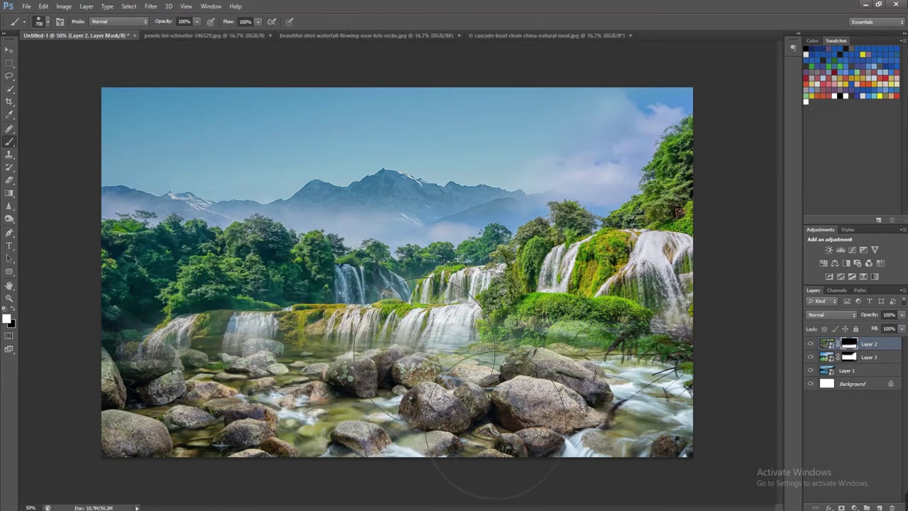
pyautogui.press('x')
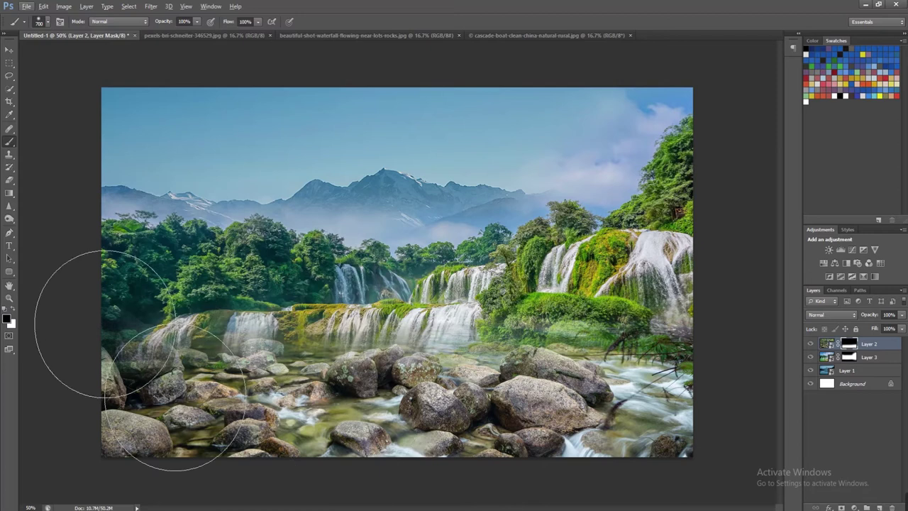
pyautogui.press('[')
pyautogui.press('[')
pyautogui.press('[')
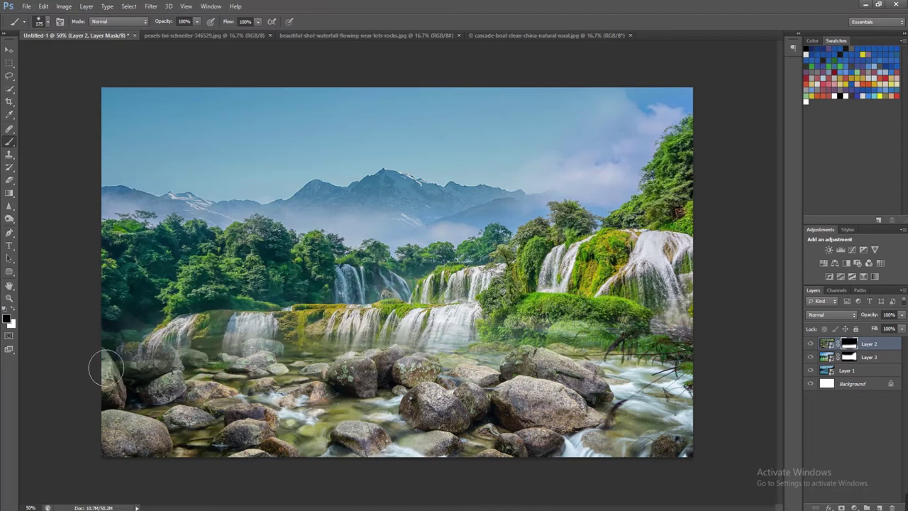
pyautogui.press(']')
pyautogui.moveTo(108, 369)
pyautogui.mouseDown()
pyautogui.moveTo(735, 380)
pyautogui.moveTo(348, 383)
pyautogui.mouseUp()
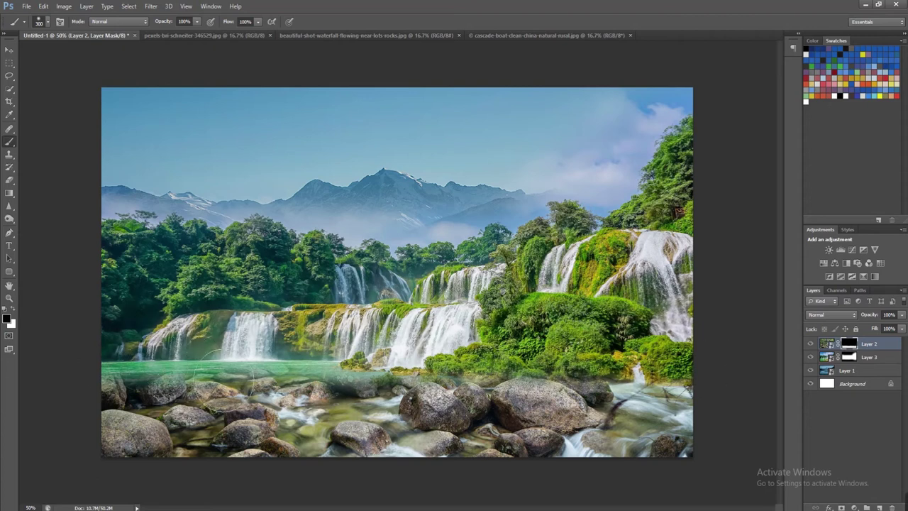
pyautogui.moveTo(336, 420)
pyautogui.mouseDown()
pyautogui.moveTo(436, 398)
pyautogui.moveTo(493, 406)
pyautogui.mouseUp()
pyautogui.click(9, 50)
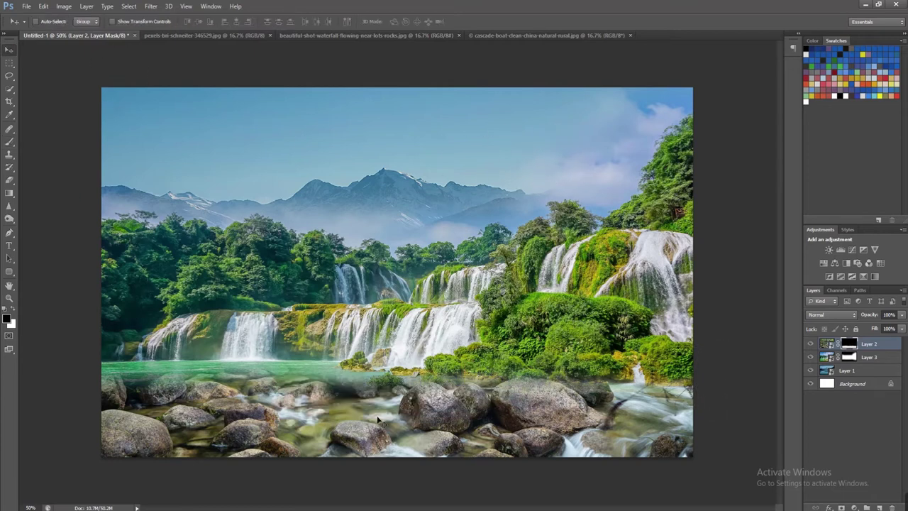
# Bring the pexels-guillaume-meurice-3436773.jpg sky photo into the composite as Layer 4
pyautogui.hotkey('ctrl', 'o')
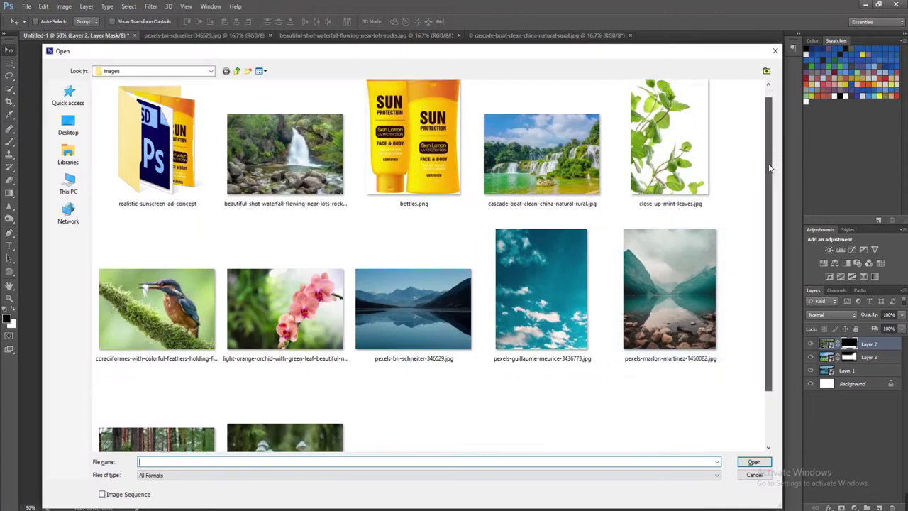
pyautogui.click(572, 290)
pyautogui.scroll(-2, 775, 336)
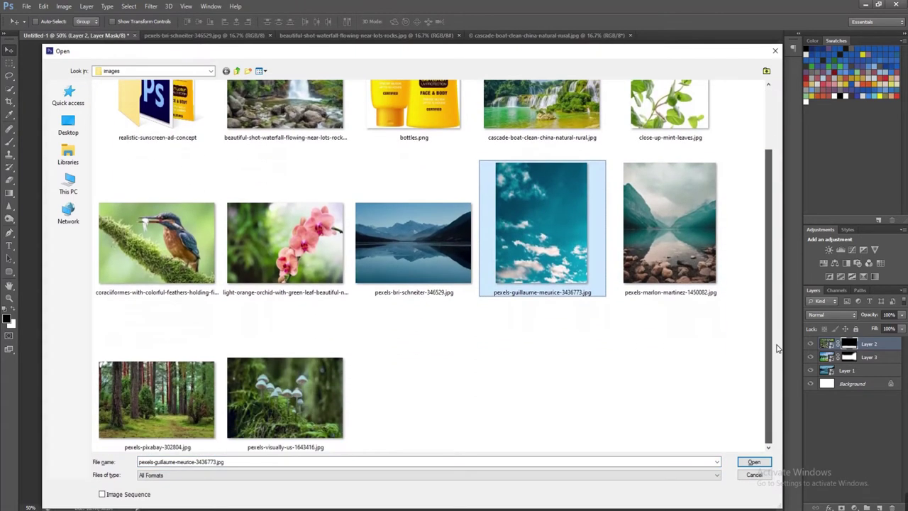
pyautogui.click(753, 462)
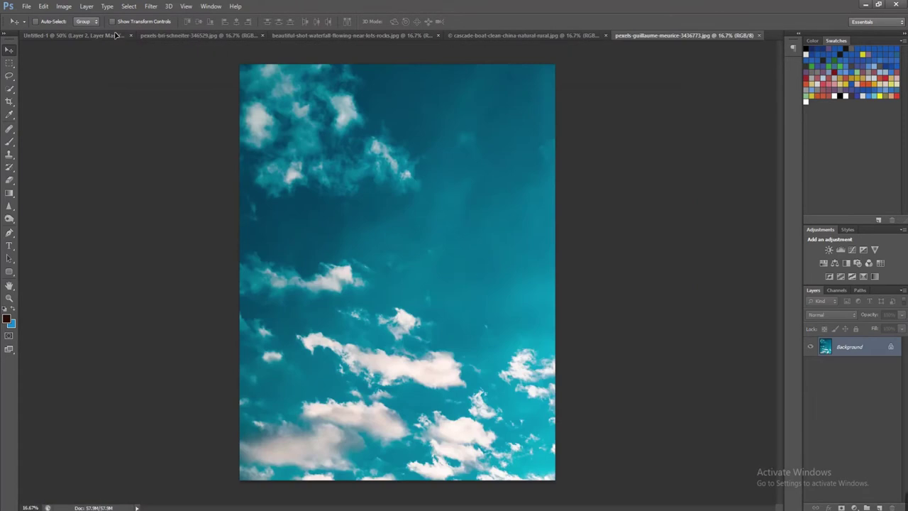
pyautogui.moveTo(465, 267); pyautogui.dragTo(375, 243)
pyautogui.hotkey('ctrl', '-')
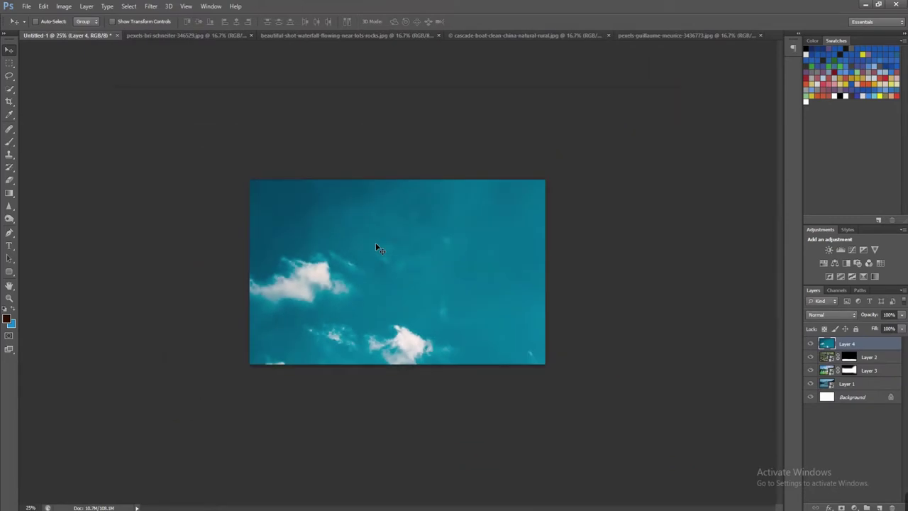
# Rotate the sky layer 90 degrees
pyautogui.hotkey('ctrl', 't')
pyautogui.rightClick(375, 244)
pyautogui.click(418, 365)
pyautogui.hotkey('ctrl', '-')
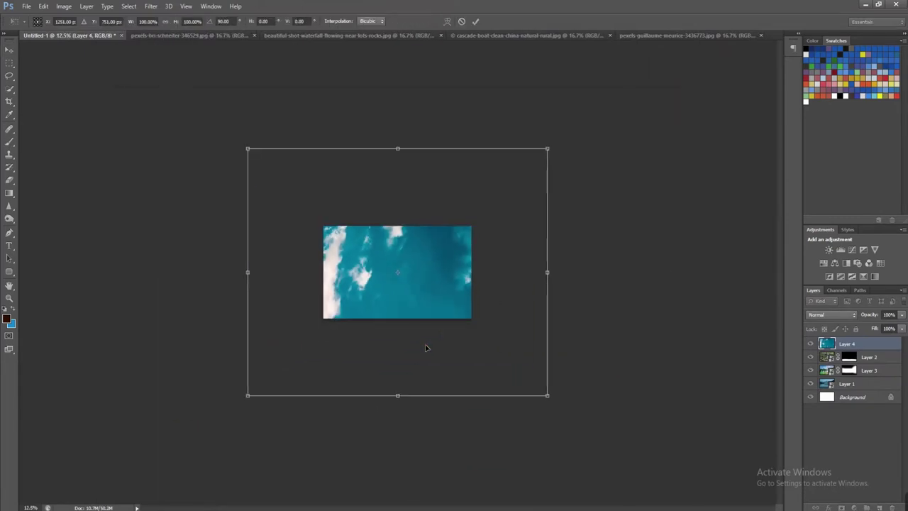
pyautogui.rightClick(864, 347)
pyautogui.click(750, 204)
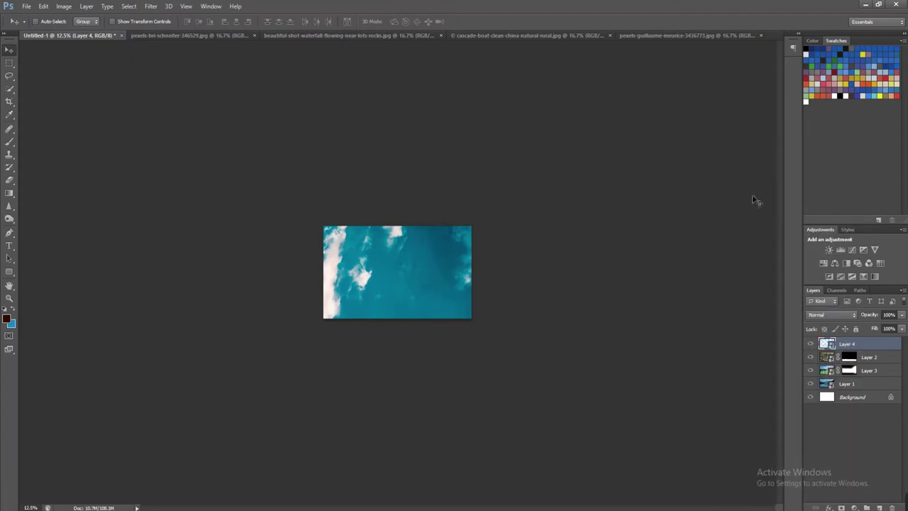
# Shrink the sky and rotate it by further quarter turns into the right orientation
pyautogui.hotkey('ctrl', 't')
pyautogui.moveTo(548, 148)
pyautogui.mouseDown()
pyautogui.moveTo(524, 191)
pyautogui.moveTo(492, 219)
pyautogui.mouseUp()
pyautogui.rightClick(442, 239)
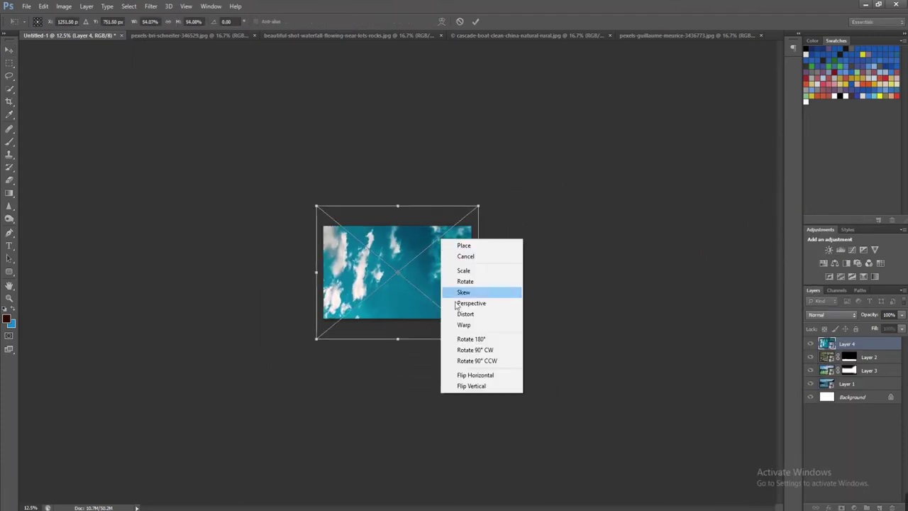
pyautogui.click(465, 347)
pyautogui.rightClick(430, 274)
pyautogui.click(461, 385)
pyautogui.rightClick(430, 264)
pyautogui.click(461, 376)
# Stretch the sky to cover the canvas and move Layer 4 just below Layer 1
pyautogui.moveTo(406, 191); pyautogui.dragTo(389, 227)
pyautogui.moveTo(461, 272); pyautogui.dragTo(473, 272)
pyautogui.press('Return')
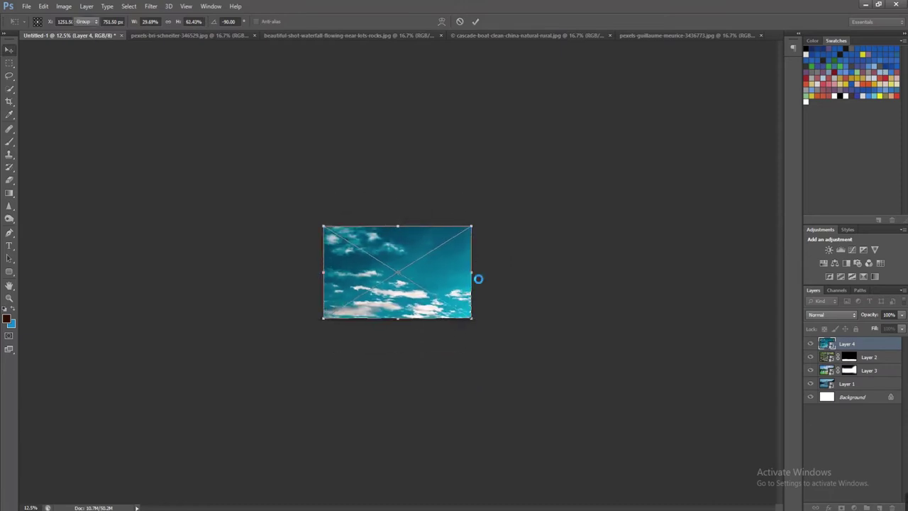
pyautogui.hotkey('ctrl', '+')
pyautogui.hotkey('ctrl', '+')
pyautogui.hotkey('ctrl', '+')
pyautogui.moveTo(862, 345); pyautogui.dragTo(860, 388)
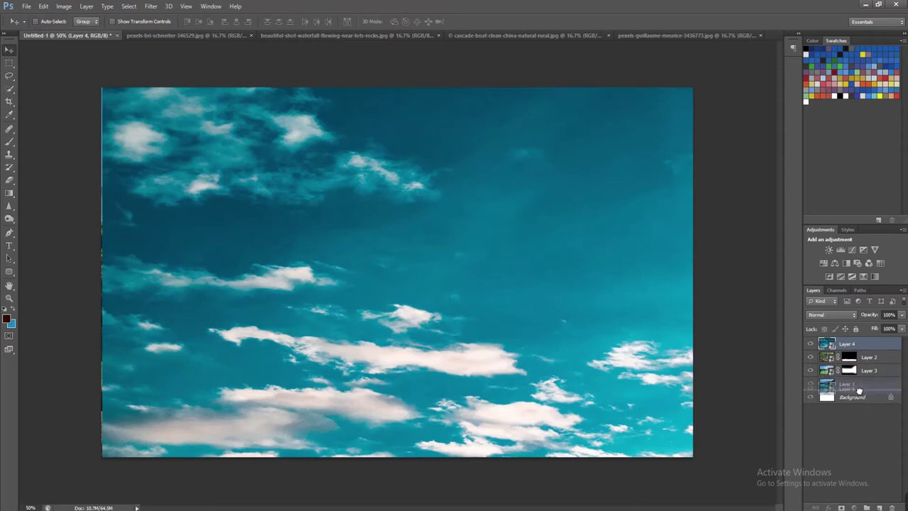
pyautogui.moveTo(859, 390); pyautogui.dragTo(866, 392)
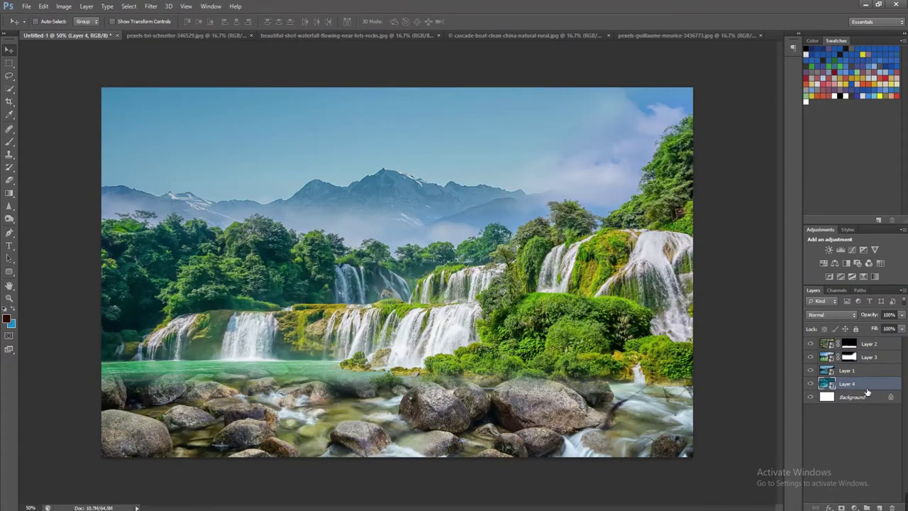
# Add inverted (black) masks to Layer 1 and Layer 4, moving Layer 4 above Layer 1
pyautogui.click(872, 373)
pyautogui.click(841, 508)
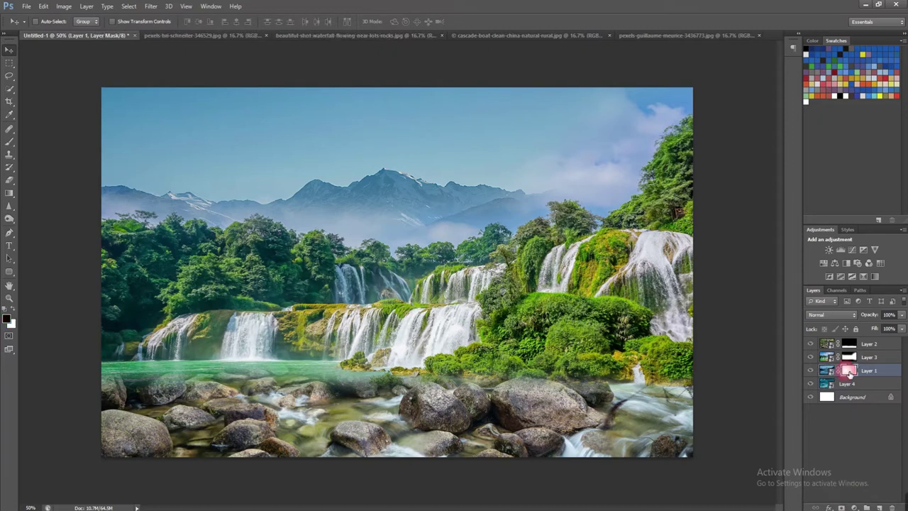
pyautogui.hotkey('ctrl', 'i')
pyautogui.click(10, 144)
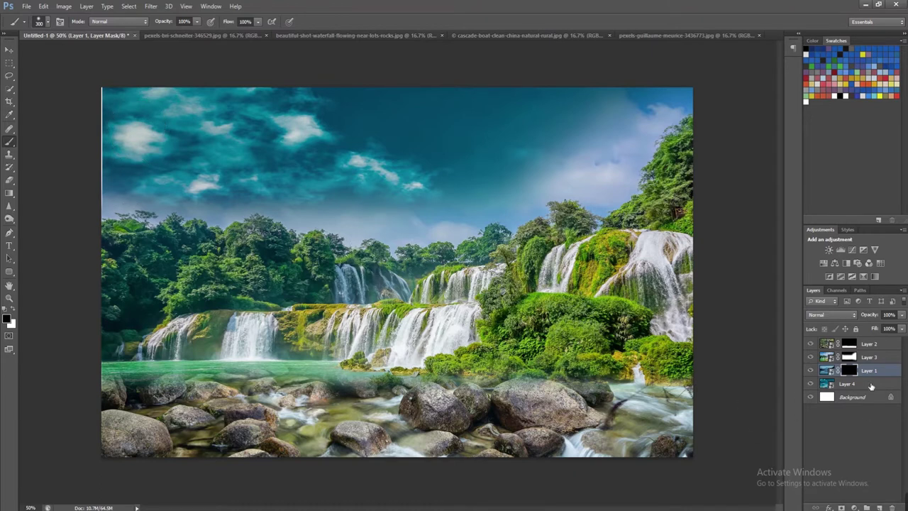
pyautogui.moveTo(871, 385); pyautogui.dragTo(869, 365)
pyautogui.click(841, 508)
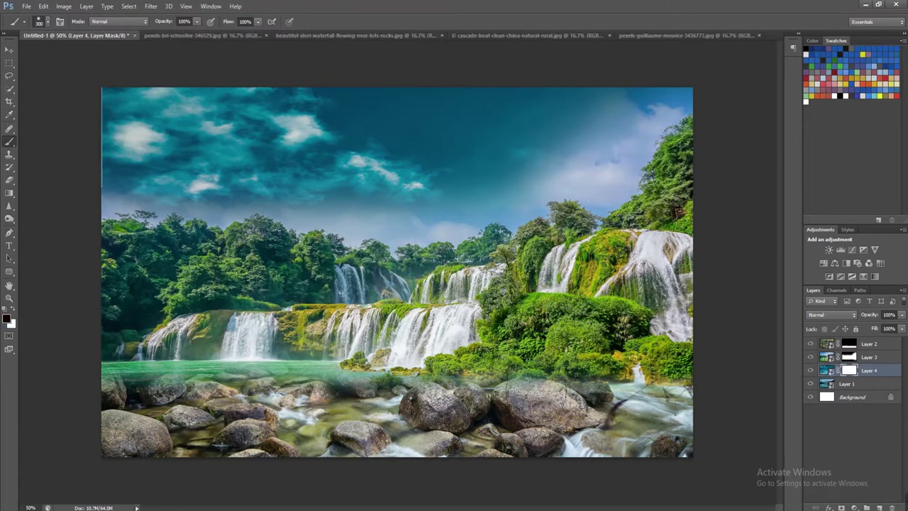
pyautogui.hotkey('ctrl', 'i')
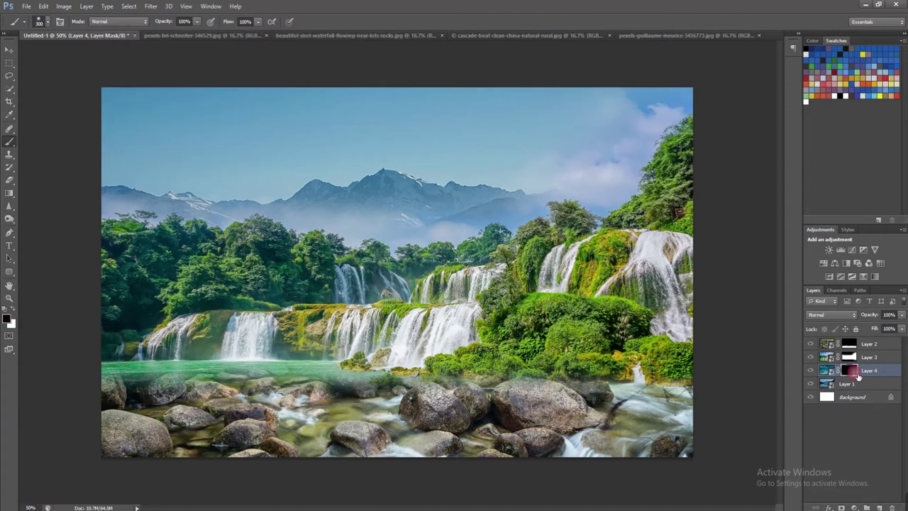
# Paint white on Layer 4's mask with a large brush to reveal the teal cloudy sky across the top
pyautogui.click(8, 319)
pyautogui.press(']')
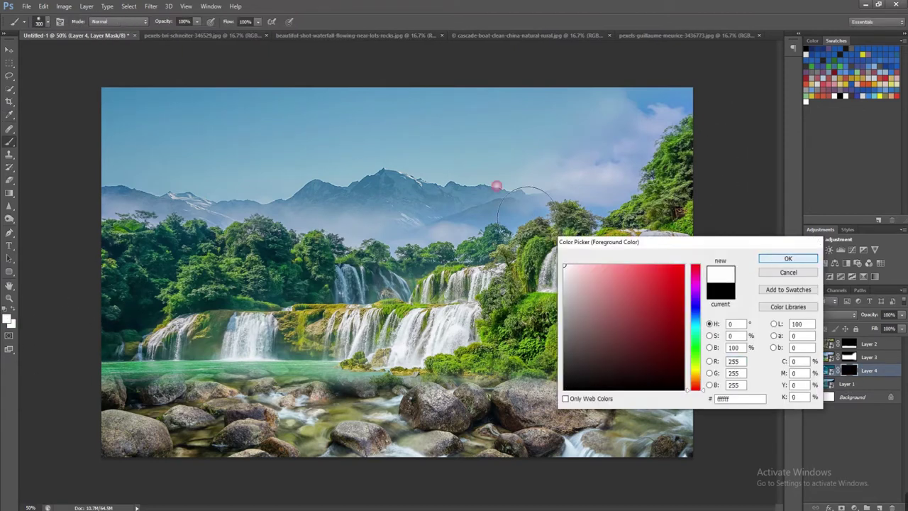
pyautogui.press('Escape')
pyautogui.press('x')
pyautogui.moveTo(198, 150)
pyautogui.mouseDown()
pyautogui.moveTo(760, 166)
pyautogui.moveTo(472, 199)
pyautogui.moveTo(304, 152)
pyautogui.moveTo(142, 170)
pyautogui.moveTo(213, 206)
pyautogui.moveTo(546, 238)
pyautogui.mouseUp()
pyautogui.press(']')
pyautogui.press('v')
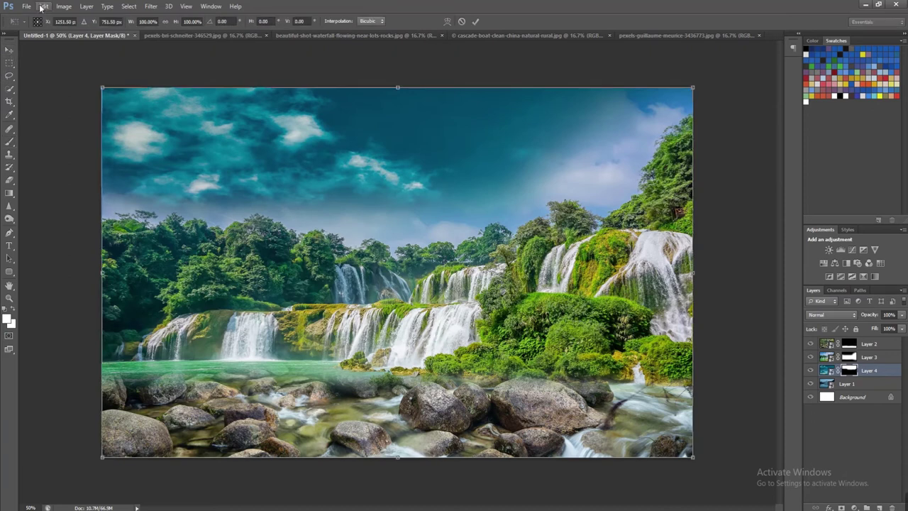
pyautogui.hotkey('ctrl', 't')
pyautogui.press('Return')
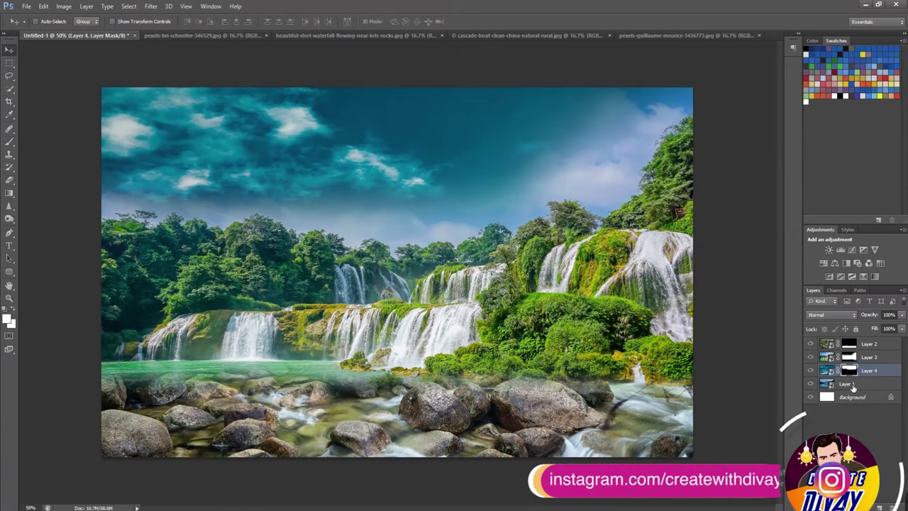
# Move Layer 1 above Layer 4, mask it, and paint black across the top
pyautogui.moveTo(855, 364); pyautogui.dragTo(854, 370)
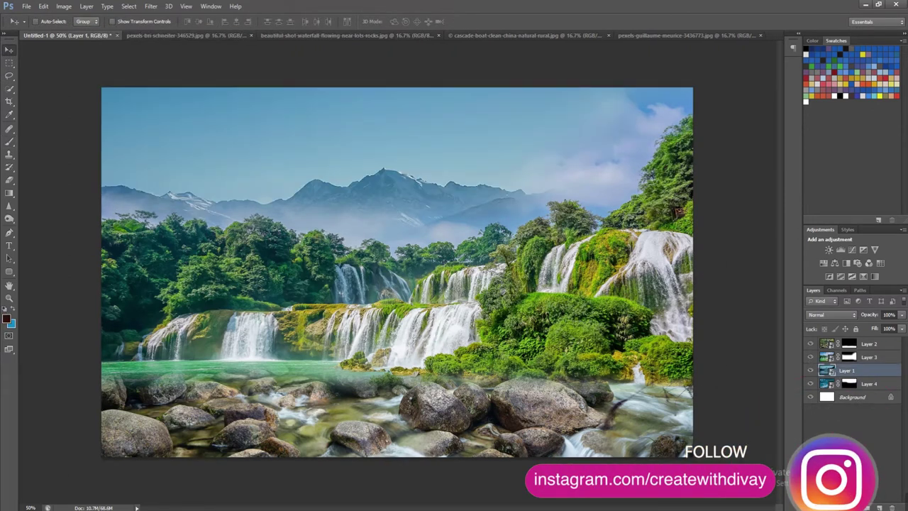
pyautogui.click(855, 507)
pyautogui.click(8, 321)
pyautogui.click(787, 259)
pyautogui.press('b')
pyautogui.moveTo(162, 152)
pyautogui.mouseDown()
pyautogui.moveTo(699, 173)
pyautogui.moveTo(342, 139)
pyautogui.moveTo(284, 162)
pyautogui.moveTo(401, 195)
pyautogui.moveTo(558, 220)
pyautogui.mouseUp()
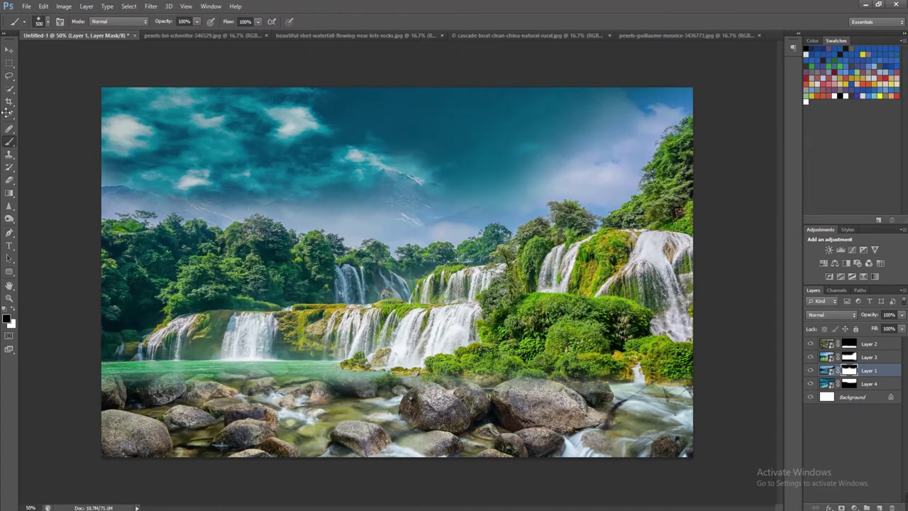
pyautogui.press('v')
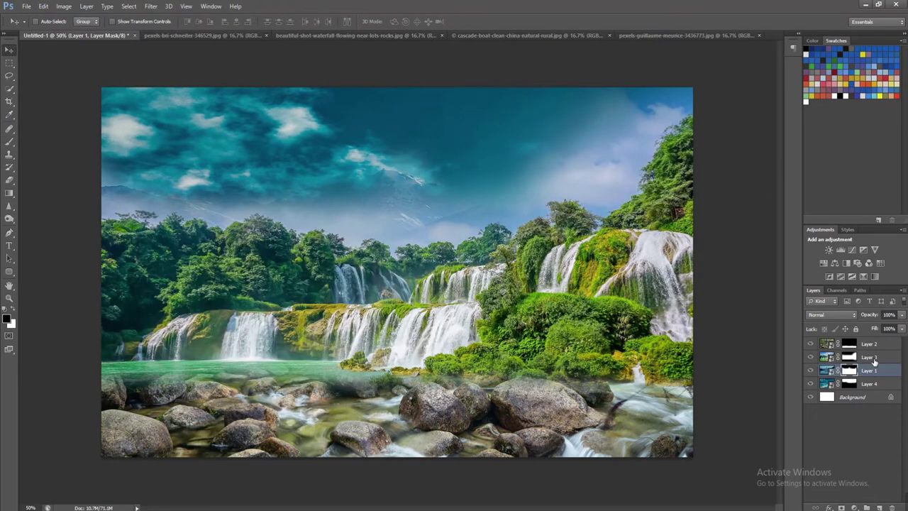
# Paint on Layer 3's mask at the upper right so snowy mountains show beneath the sky
pyautogui.click(873, 360)
pyautogui.click(10, 141)
pyautogui.moveTo(689, 142)
pyautogui.mouseDown()
pyautogui.moveTo(658, 183)
pyautogui.moveTo(450, 234)
pyautogui.moveTo(269, 220)
pyautogui.moveTo(120, 234)
pyautogui.moveTo(617, 213)
pyautogui.moveTo(659, 191)
pyautogui.mouseUp()
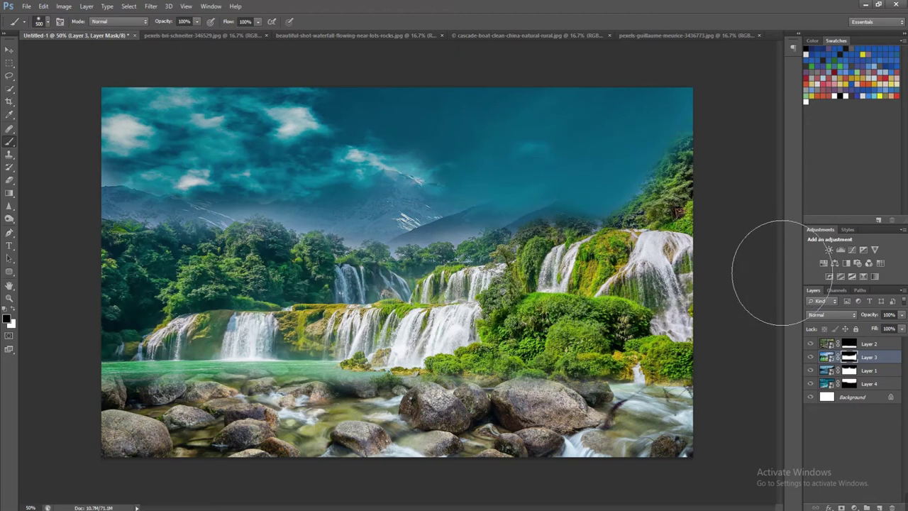
pyautogui.click(10, 50)
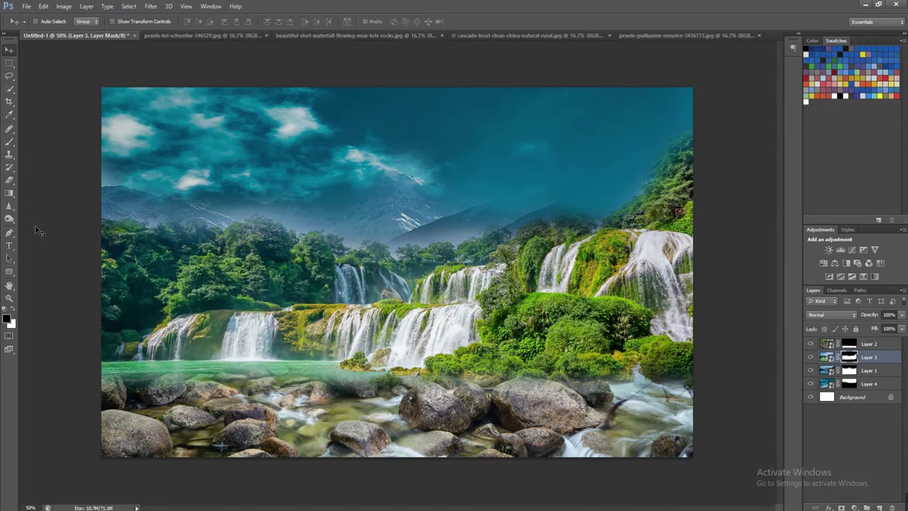
# Close the four source photo documents, leaving only Untitled-1 open
pyautogui.click(759, 35)
pyautogui.click(609, 35)
pyautogui.click(458, 35)
pyautogui.click(269, 34)
# Open bottles.png from the images folder
pyautogui.hotkey('ctrl', 'o')
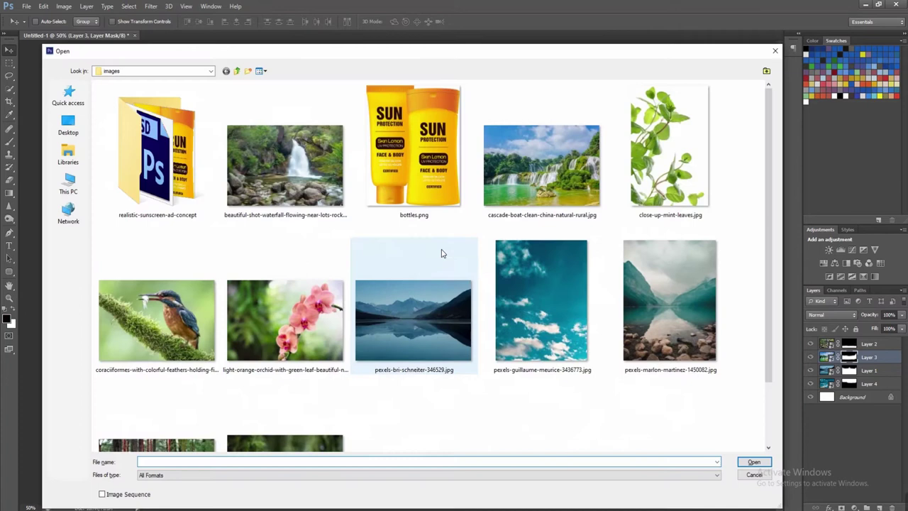
pyautogui.press('Escape')
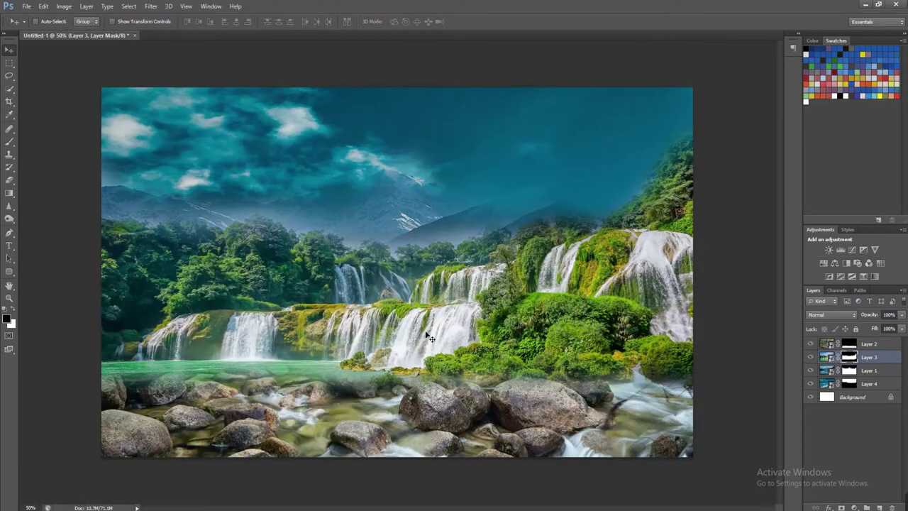
pyautogui.hotkey('ctrl', 'o')
pyautogui.scroll(-2, 473, 382)
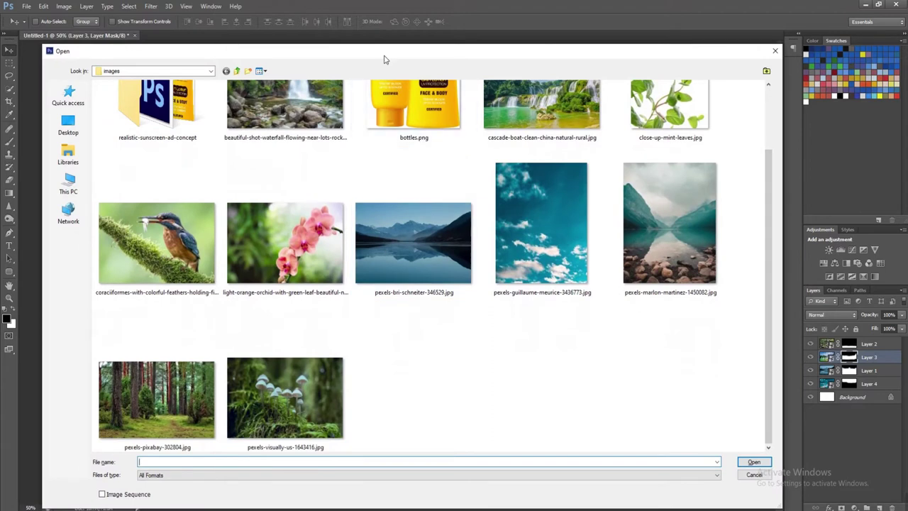
pyautogui.moveTo(383, 56); pyautogui.dragTo(417, 111)
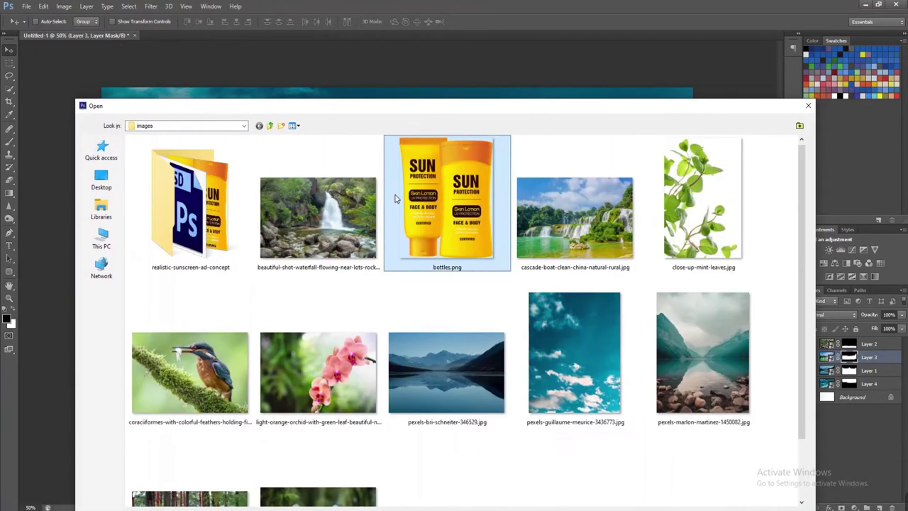
pyautogui.doubleClick(468, 175)
# Bring the bottles into Untitled-1 and scale them down to about 41%
pyautogui.moveTo(468, 175)
pyautogui.mouseDown()
pyautogui.moveTo(234, 130)
pyautogui.moveTo(420, 286)
pyautogui.mouseUp()
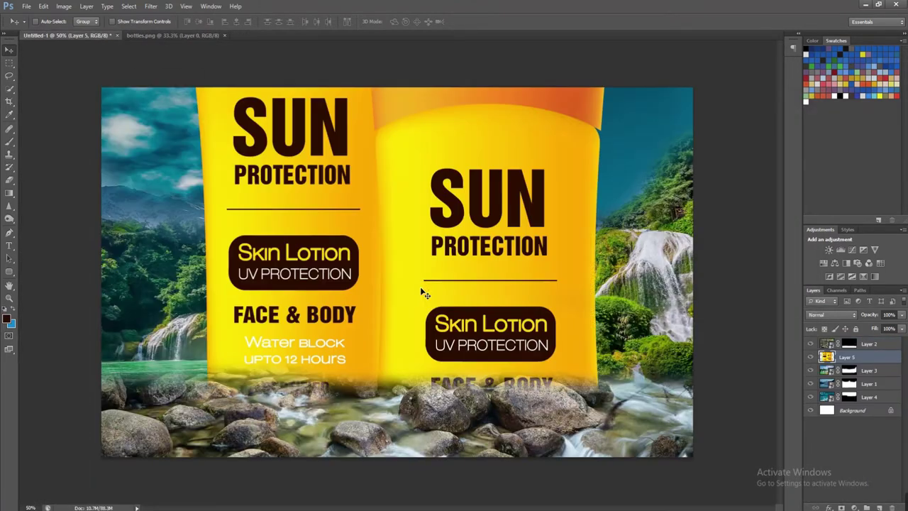
pyautogui.rightClick(857, 358)
pyautogui.click(790, 168)
pyautogui.hotkey('ctrl', 't')
pyautogui.hotkey('ctrl', '-')
pyautogui.moveTo(502, 137); pyautogui.dragTo(454, 228)
pyautogui.press('Return')
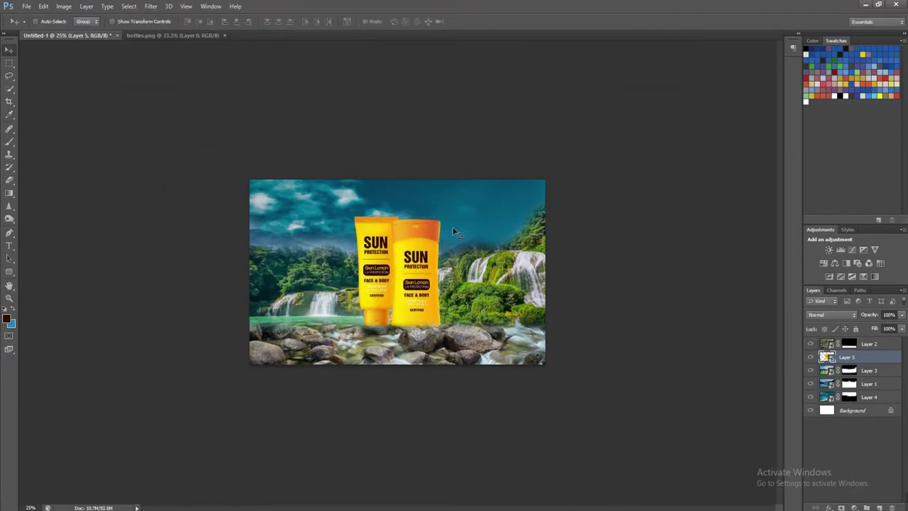
pyautogui.hotkey('ctrl', '+')
pyautogui.hotkey('ctrl', '+')
pyautogui.hotkey('ctrl', '-')
# Move the bottles layer (Layer 5) to the top, centre it on the rocks, and enlarge slightly
pyautogui.moveTo(448, 236); pyautogui.dragTo(444, 238)
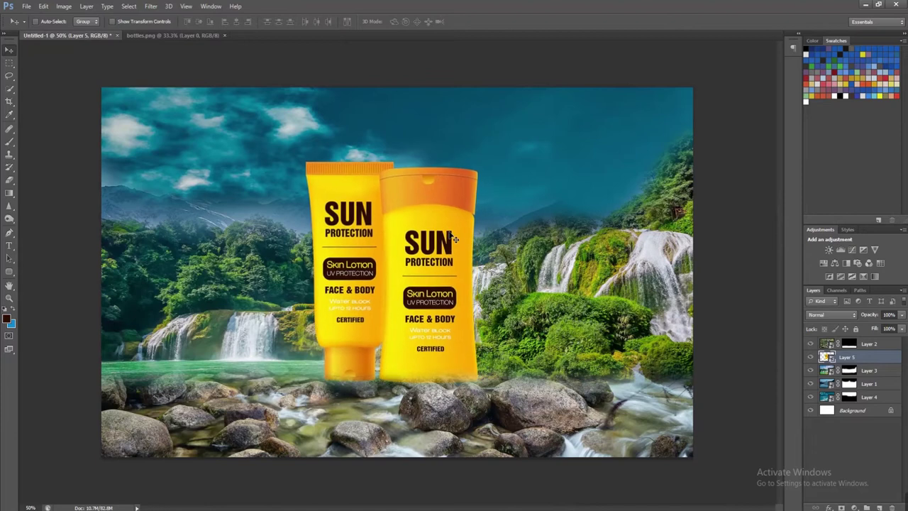
pyautogui.moveTo(847, 357); pyautogui.dragTo(849, 346)
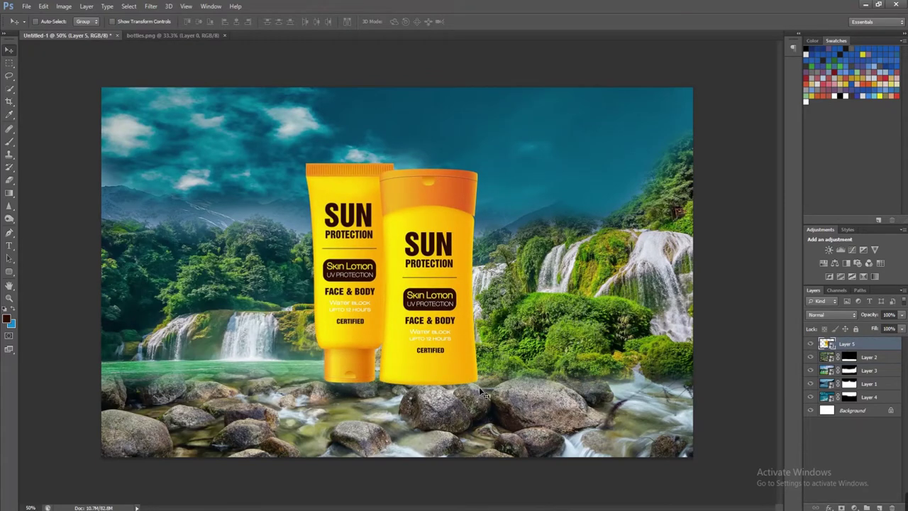
pyautogui.hotkey('ctrl', 't')
pyautogui.moveTo(479, 164); pyautogui.dragTo(482, 157)
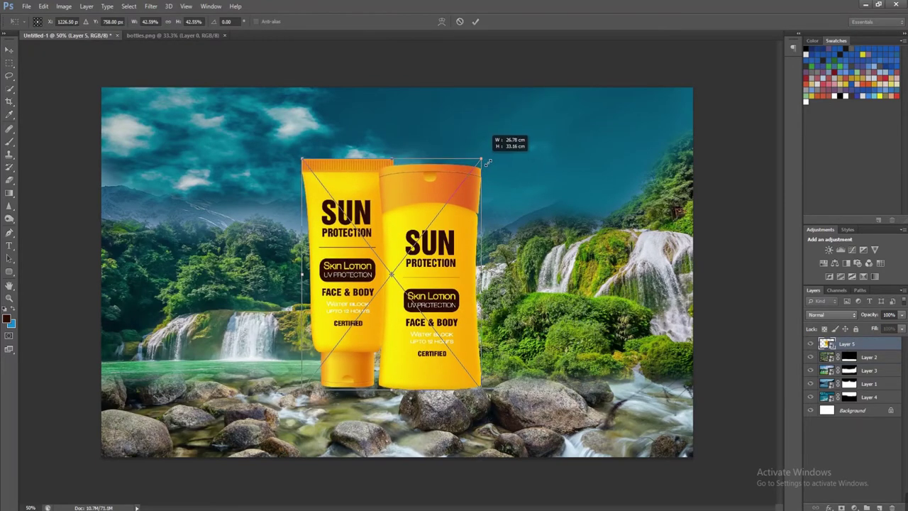
pyautogui.press('Return')
pyautogui.click(880, 356)
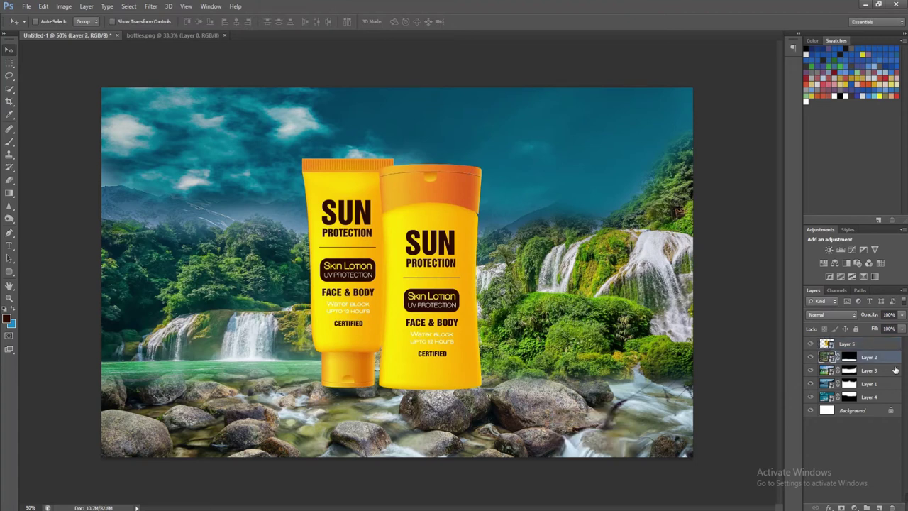
# Duplicate Layer 2 and set a soft white 15%-hardness brush on Layer 2 copy's mask
pyautogui.hotkey('ctrl', 'j')
pyautogui.hotkey('ctrl', ']')
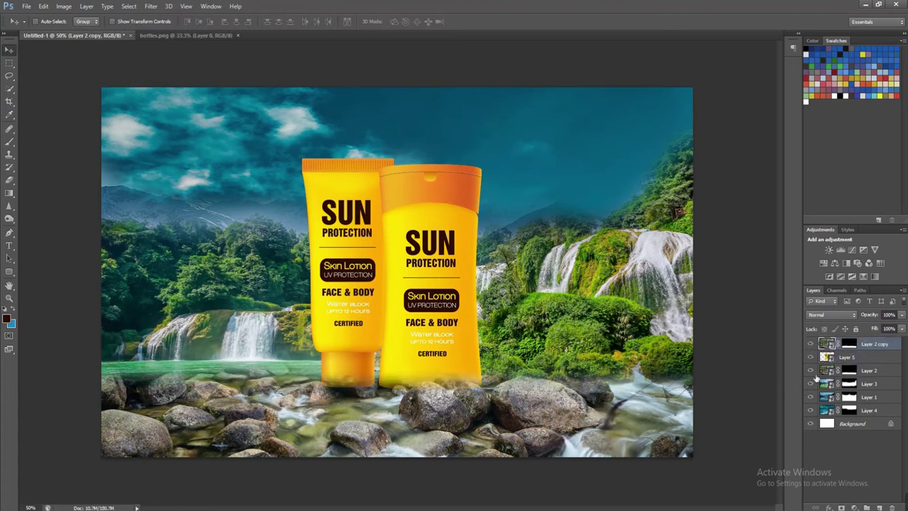
pyautogui.hotkey('ctrl', '\\')
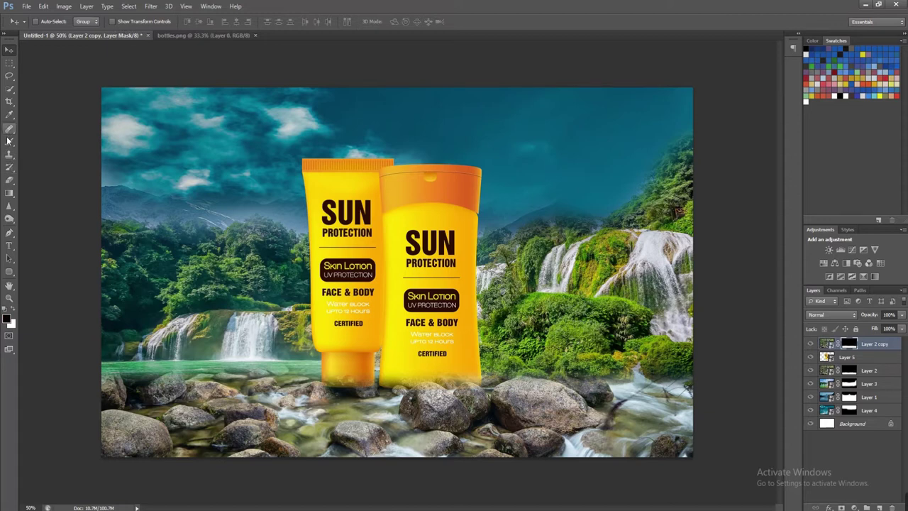
pyautogui.click(8, 141)
pyautogui.click(8, 319)
pyautogui.click(565, 265)
pyautogui.click(787, 258)
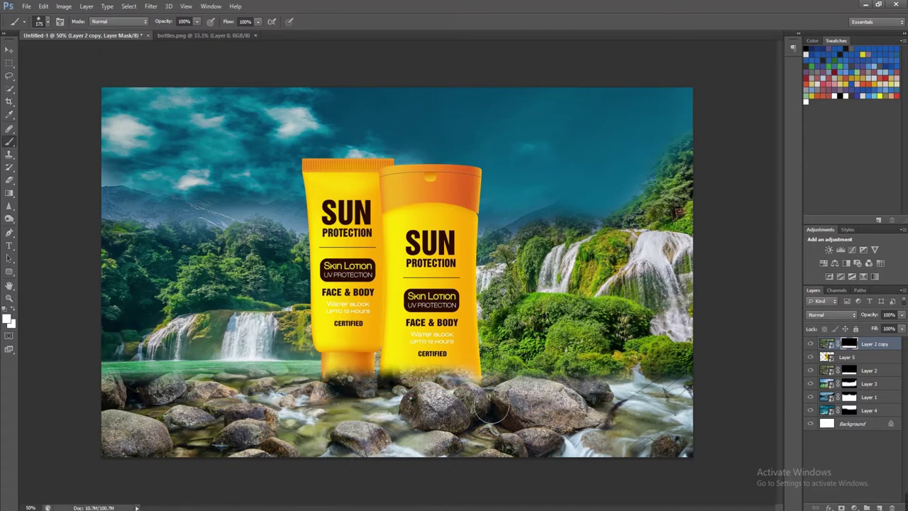
pyautogui.click(47, 22)
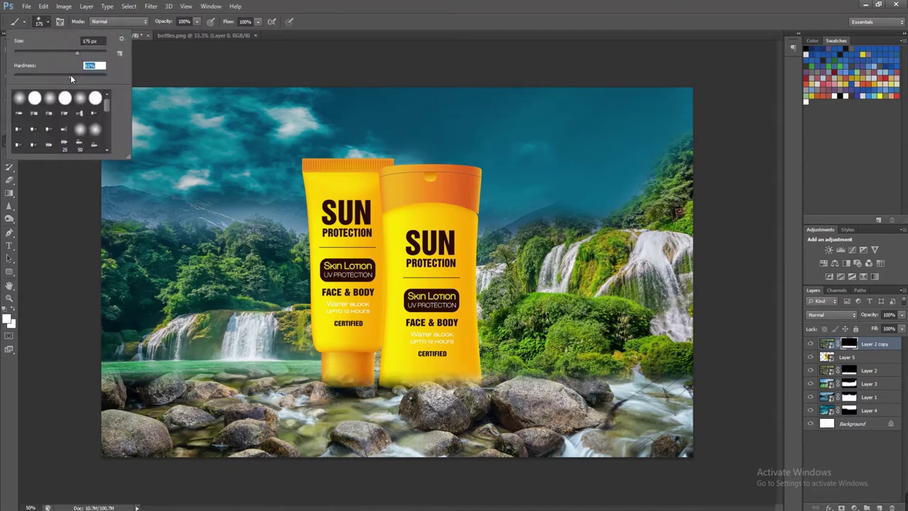
pyautogui.press('Return')
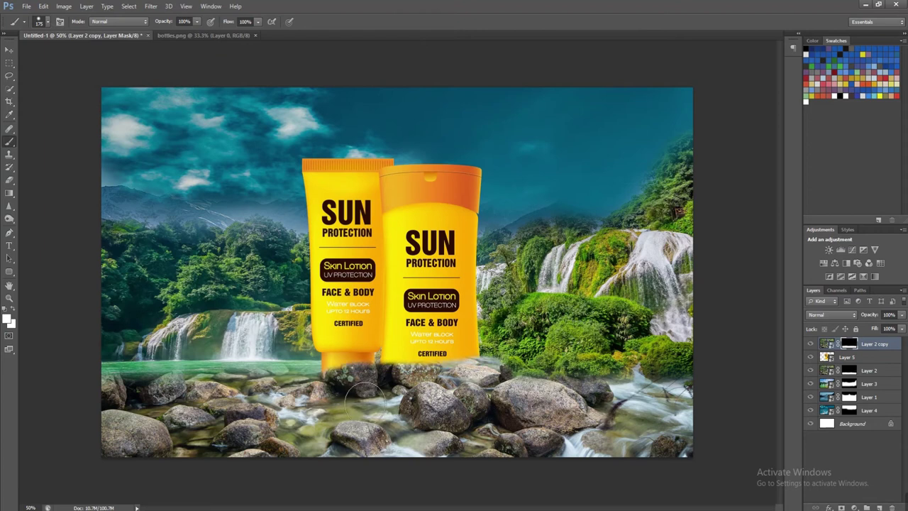
# Move the bottles back above Layer 2 copy and pick pexels-pixabay-302804.jpg to open
pyautogui.hotkey('ctrl', '[')
pyautogui.click(10, 49)
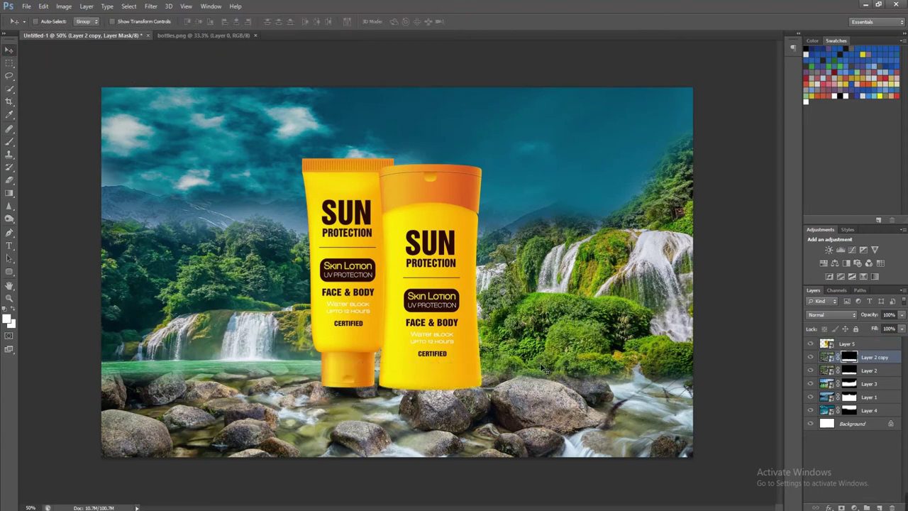
pyautogui.hotkey('ctrl', 'o')
pyautogui.click(218, 396)
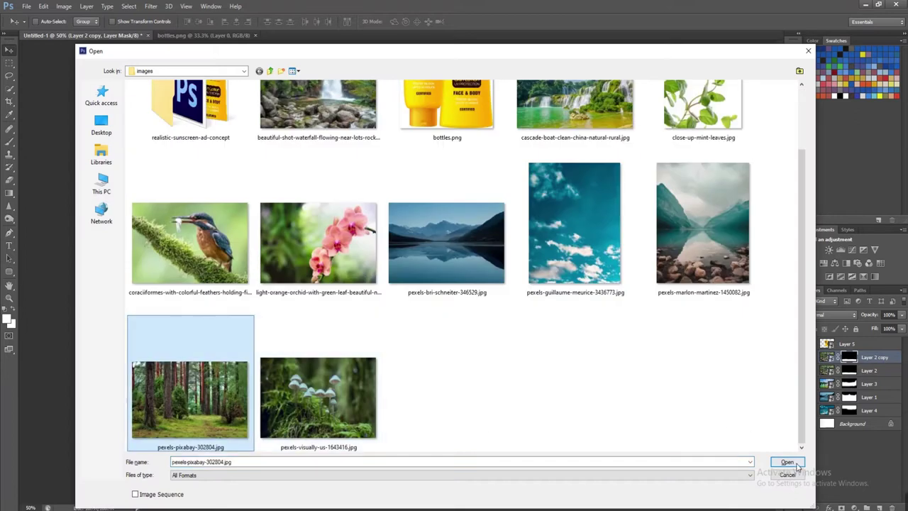
# Bring the forest photo into the poster as a smart object scaled to fit the canvas
pyautogui.click(788, 462)
pyautogui.moveTo(436, 223); pyautogui.dragTo(534, 290)
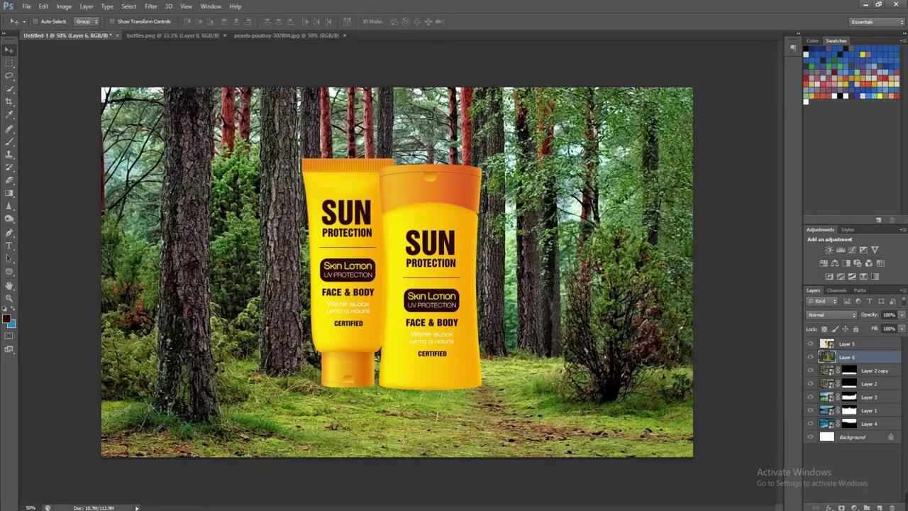
pyautogui.rightClick(851, 357)
pyautogui.click(780, 194)
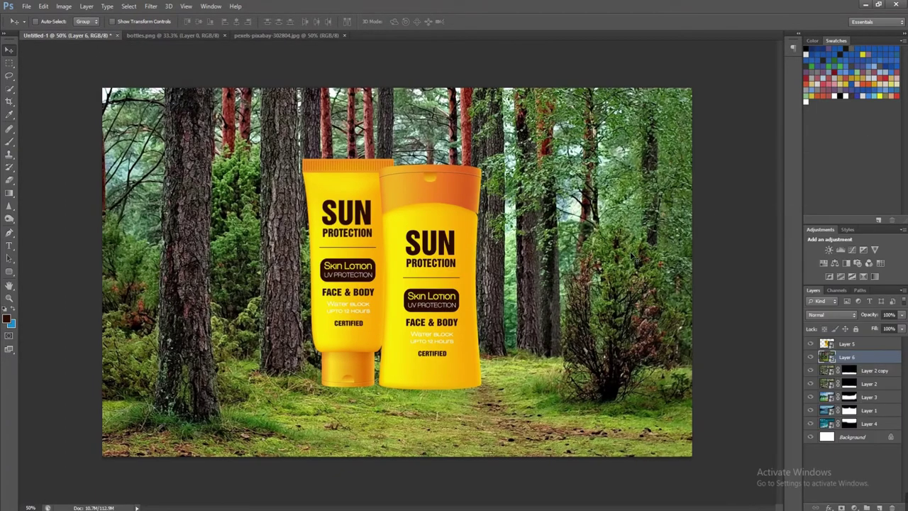
pyautogui.hotkey('ctrl', '-')
pyautogui.hotkey('ctrl', '-')
pyautogui.hotkey('ctrl', 't')
pyautogui.moveTo(557, 174); pyautogui.dragTo(551, 178)
pyautogui.press('Return')
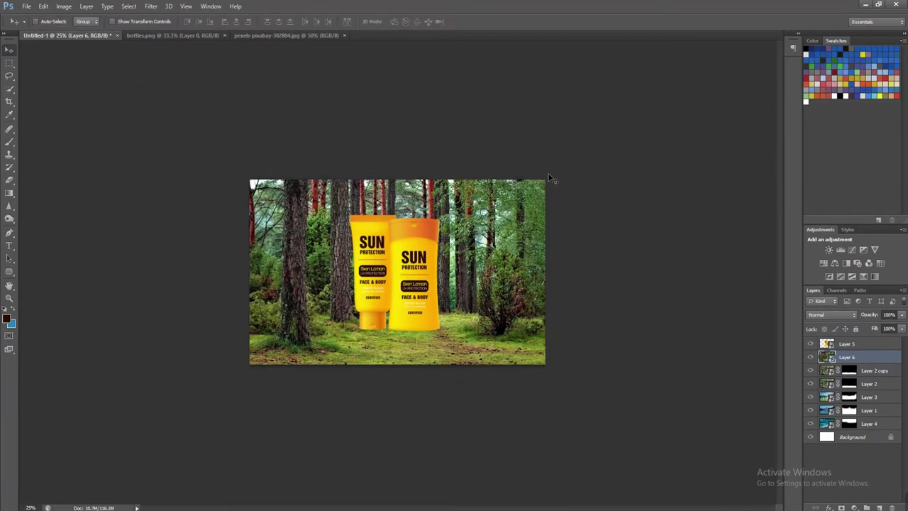
pyautogui.hotkey('ctrl', '+')
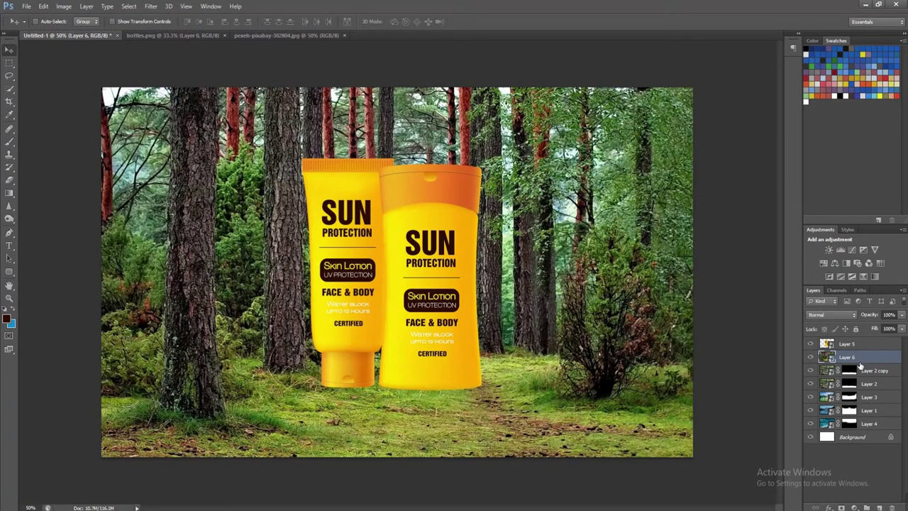
# Add an inverted mask to the forest layer and paint grass softly over the foreground rocks
pyautogui.click(841, 507)
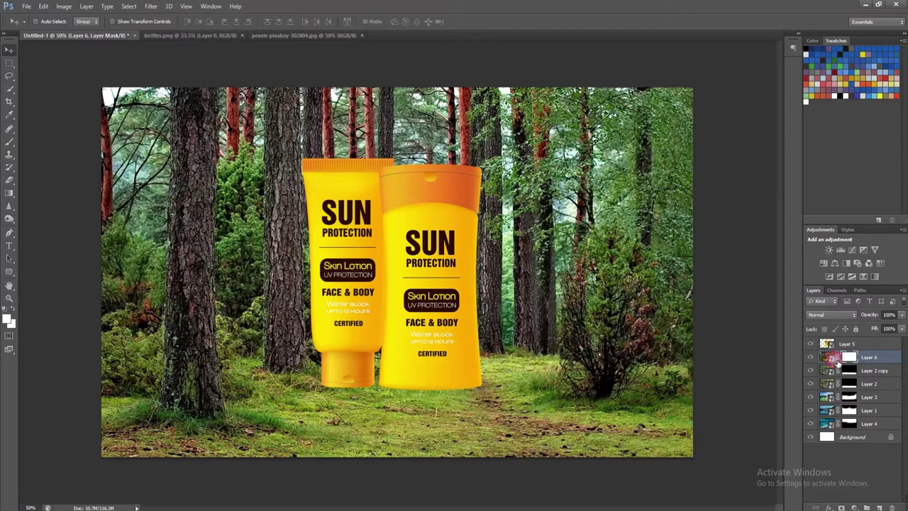
pyautogui.press('b')
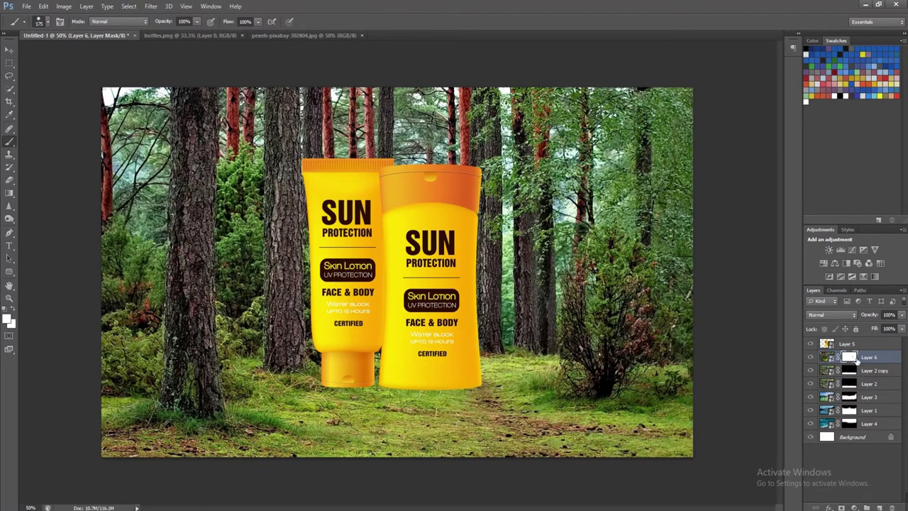
pyautogui.hotkey('ctrl', 'i')
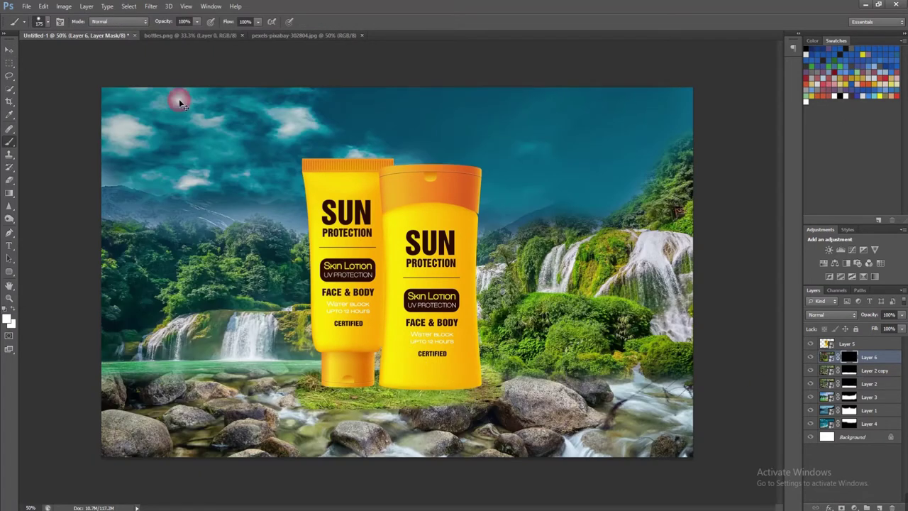
pyautogui.click(46, 21)
pyautogui.press('Return')
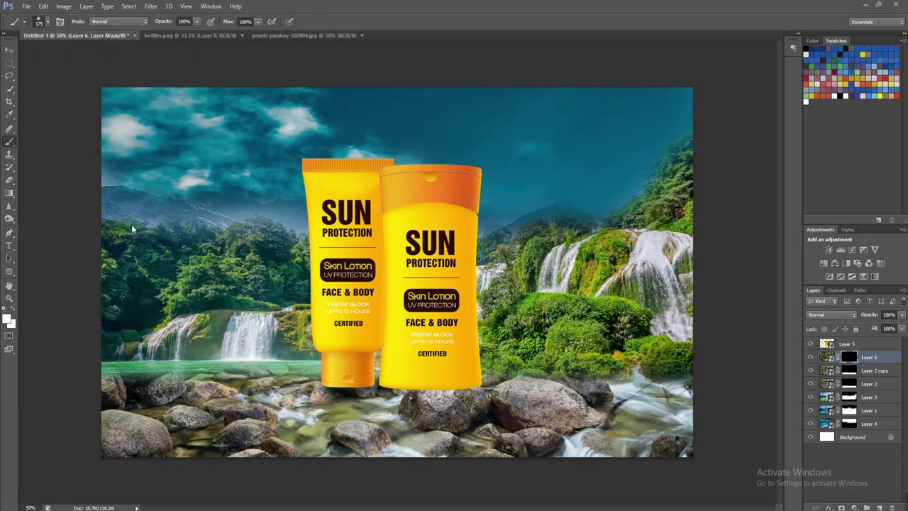
pyautogui.moveTo(374, 483); pyautogui.dragTo(454, 468)
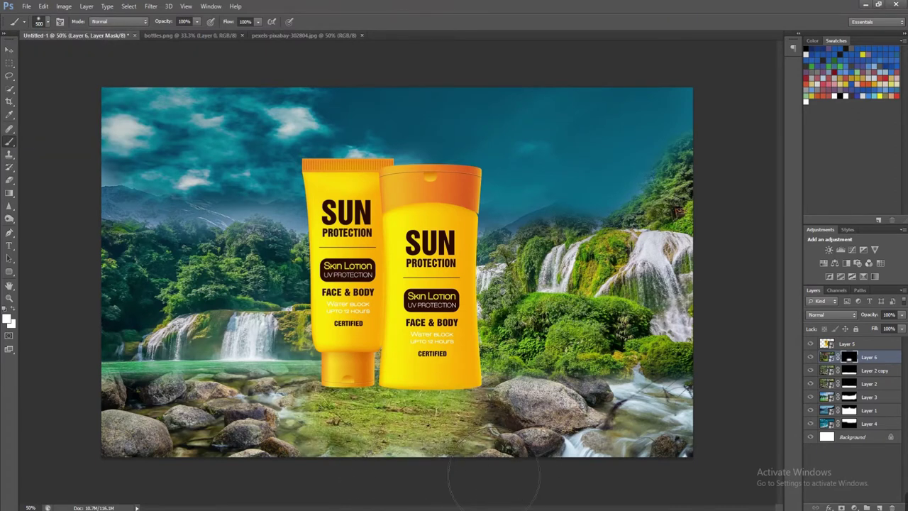
pyautogui.moveTo(360, 466)
pyautogui.mouseDown()
pyautogui.moveTo(234, 475)
pyautogui.moveTo(537, 486)
pyautogui.moveTo(549, 482)
pyautogui.moveTo(553, 404)
pyautogui.mouseUp()
pyautogui.moveTo(635, 510)
pyautogui.mouseDown()
pyautogui.moveTo(567, 486)
pyautogui.moveTo(274, 476)
pyautogui.moveTo(577, 435)
pyautogui.moveTo(585, 411)
pyautogui.mouseUp()
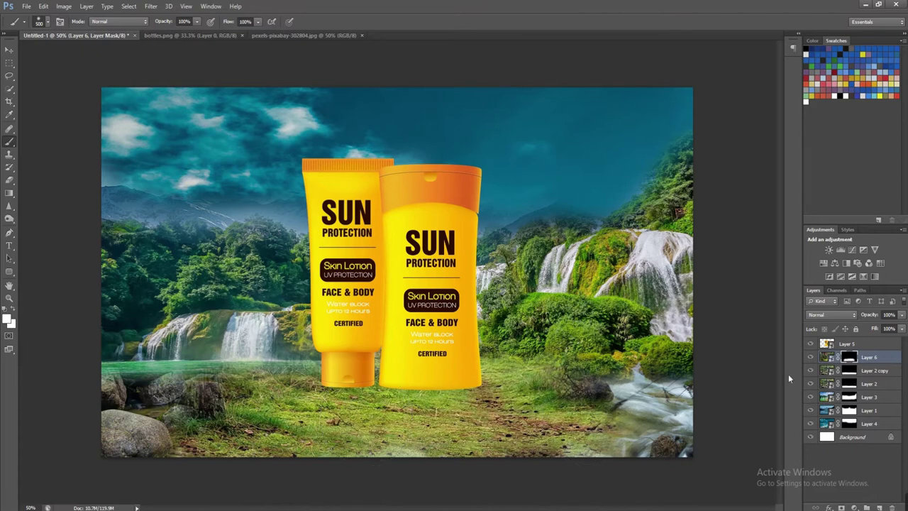
pyautogui.press('v')
pyautogui.rightClick(424, 303)
# Move the bottles (Layer 5) down slightly and enlarge them
pyautogui.click(451, 311)
pyautogui.moveTo(458, 290); pyautogui.dragTo(457, 314)
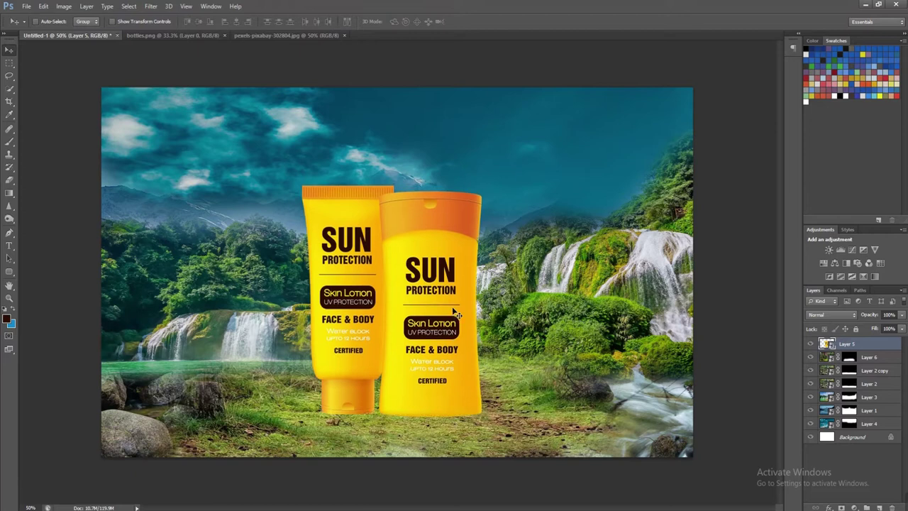
pyautogui.hotkey('ctrl', 't')
pyautogui.moveTo(487, 186); pyautogui.dragTo(501, 168)
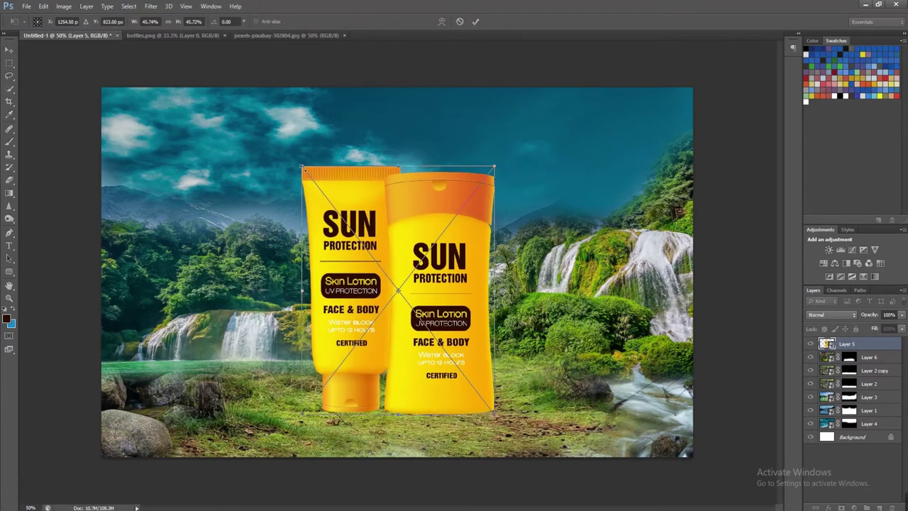
pyautogui.moveTo(303, 172); pyautogui.dragTo(296, 160)
pyautogui.press('Return')
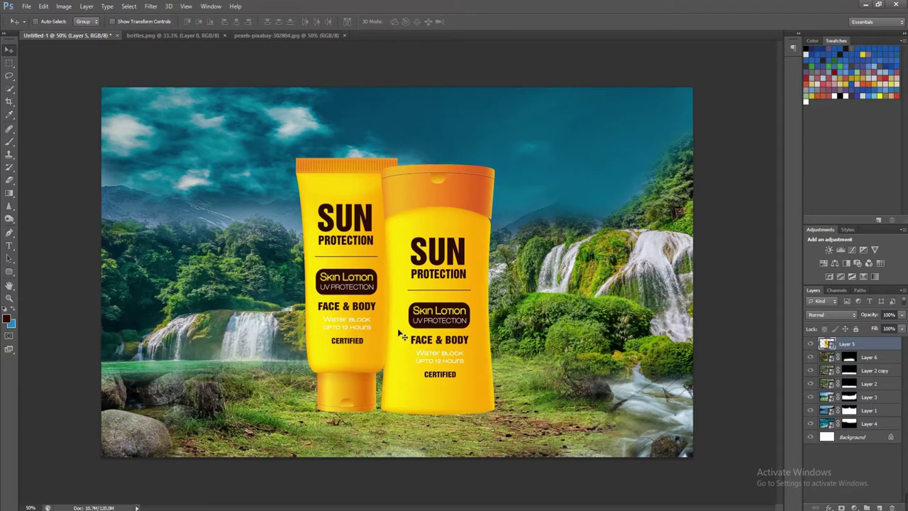
# Add a new empty layer above the forest layer (Layer 6) and set a black brush
pyautogui.click(875, 356)
pyautogui.hotkey('ctrl', 'shift', 'alt', 'n')
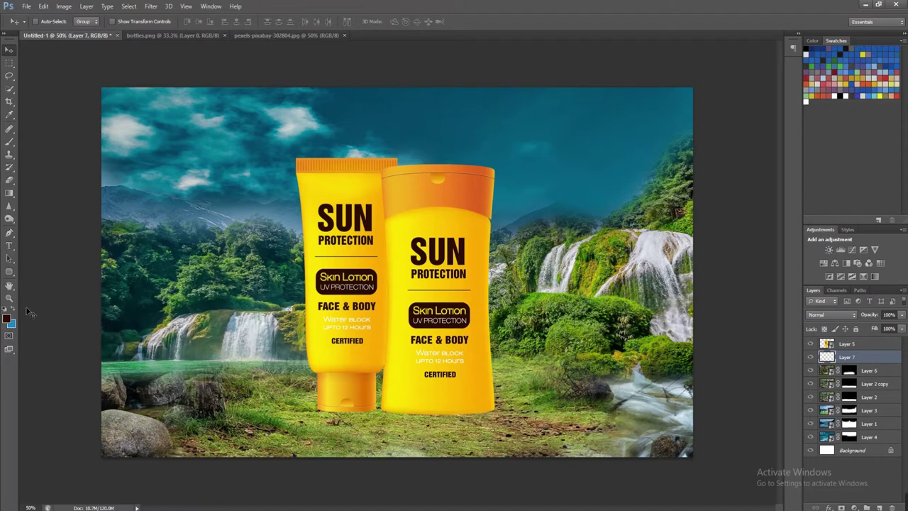
pyautogui.click(8, 319)
pyautogui.moveTo(567, 386); pyautogui.dragTo(546, 391)
pyautogui.click(773, 260)
pyautogui.press('b')
# Paint a soft black shadow under the bottles and squash it flat
pyautogui.moveTo(326, 432); pyautogui.dragTo(390, 454)
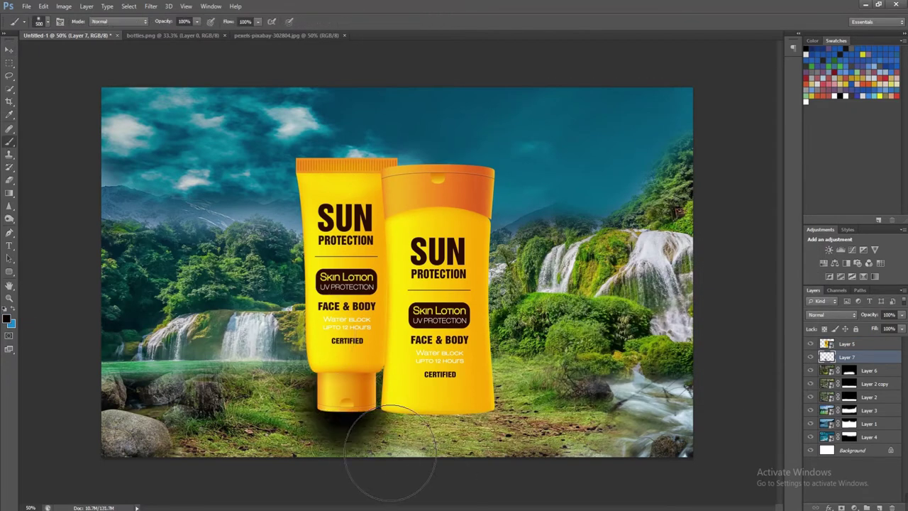
pyautogui.hotkey('ctrl', 'z')
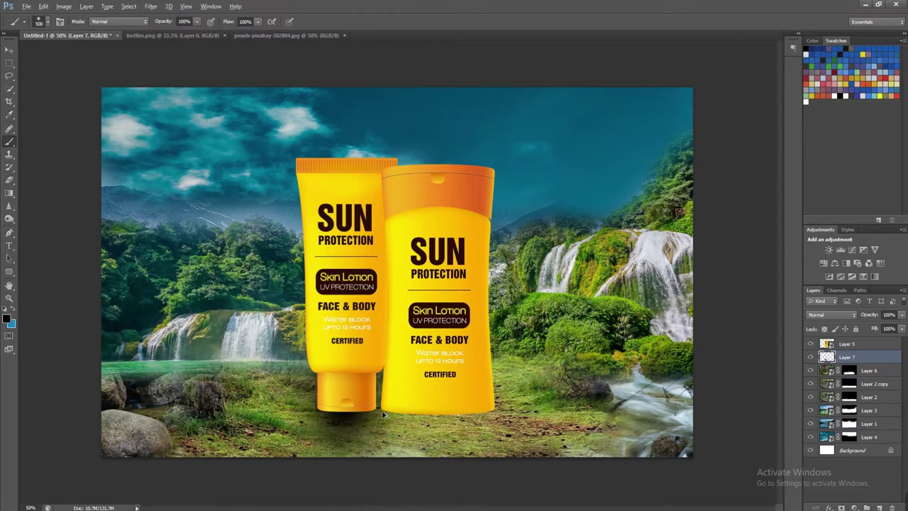
pyautogui.moveTo(354, 468); pyautogui.dragTo(442, 476)
pyautogui.moveTo(368, 468)
pyautogui.mouseDown()
pyautogui.moveTo(507, 472)
pyautogui.moveTo(385, 435)
pyautogui.moveTo(355, 450)
pyautogui.moveTo(398, 419)
pyautogui.mouseUp()
pyautogui.hotkey('ctrl', 't')
pyautogui.press('Return')
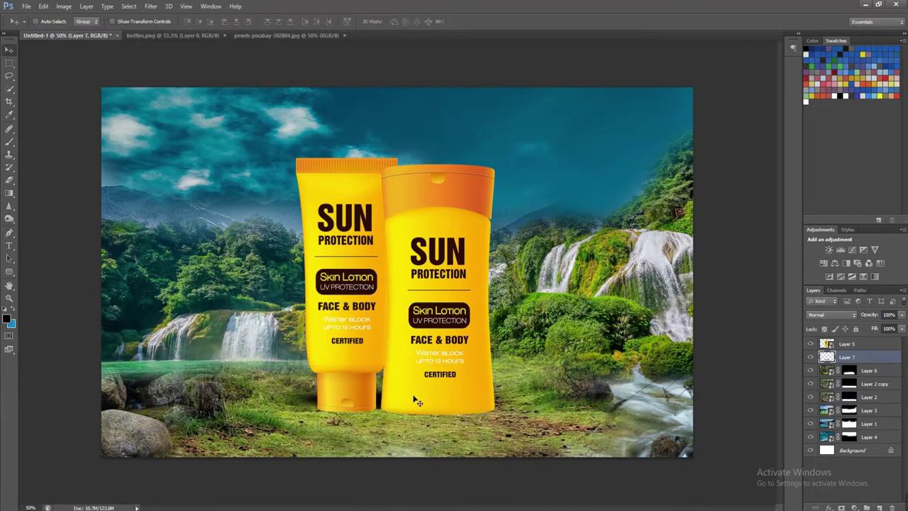
pyautogui.click(150, 5)
pyautogui.moveTo(156, 105)
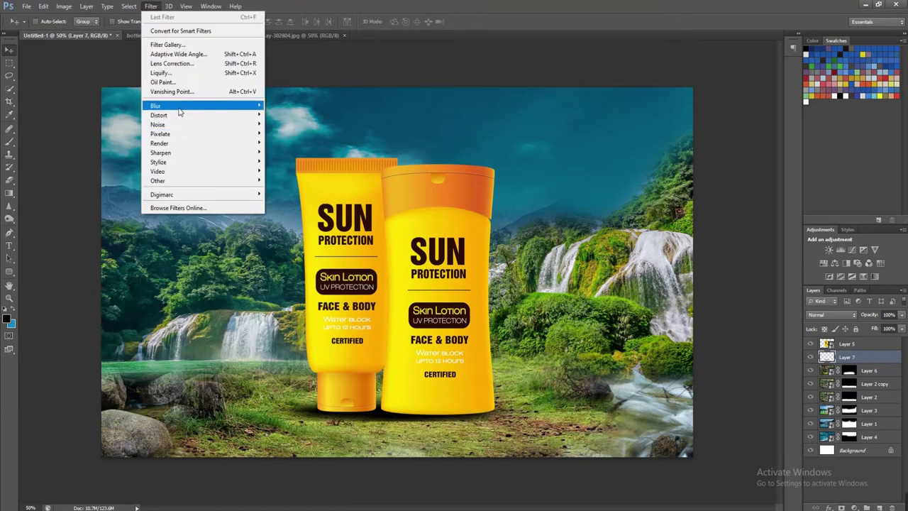
# Apply a Gaussian Blur of about 6.6 pixels to the shadow
pyautogui.click(289, 176)
pyautogui.moveTo(642, 391); pyautogui.dragTo(651, 391)
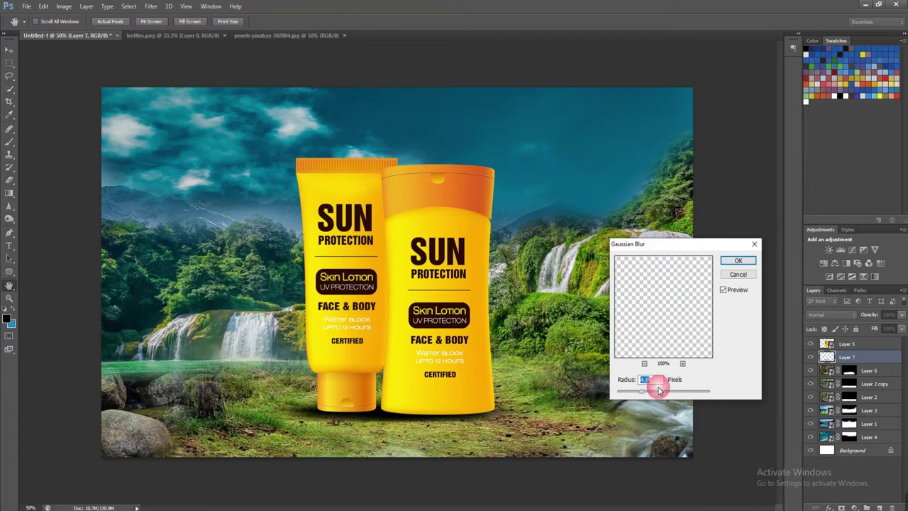
pyautogui.click(736, 263)
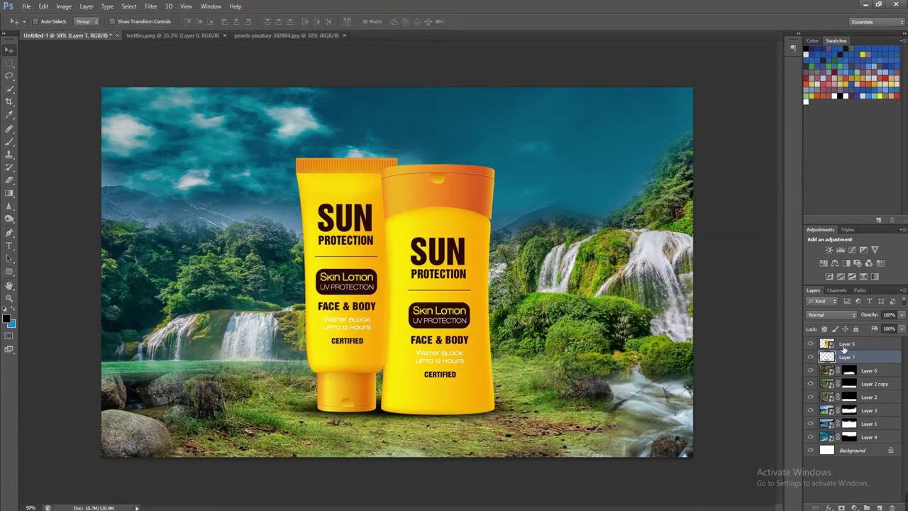
# Set the shadow layer's blend mode to Overlay
pyautogui.hotkey('alt', 'shift', 'g')
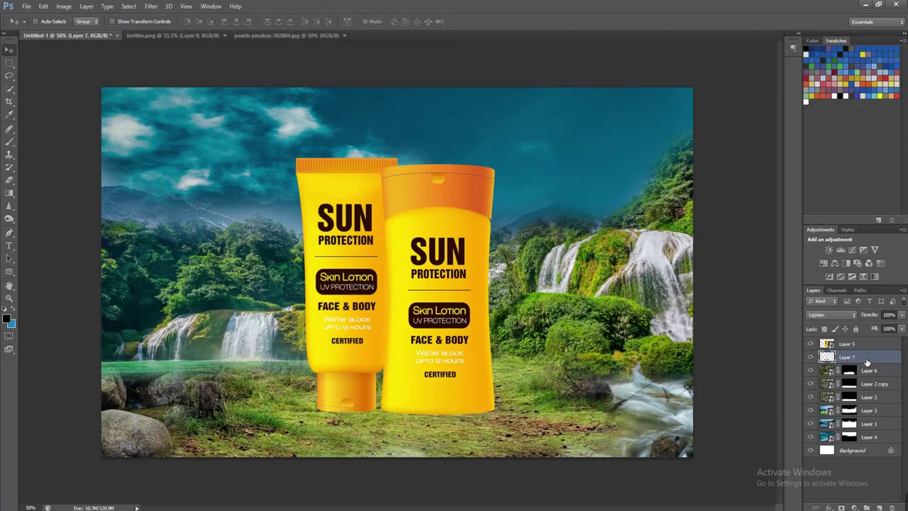
pyautogui.hotkey('shift', '+')
pyautogui.hotkey('shift', '+')
pyautogui.hotkey('shift', '+')
pyautogui.click(869, 369)
pyautogui.click(867, 358)
pyautogui.hotkey('shift', '+')
pyautogui.hotkey('shift', '-')
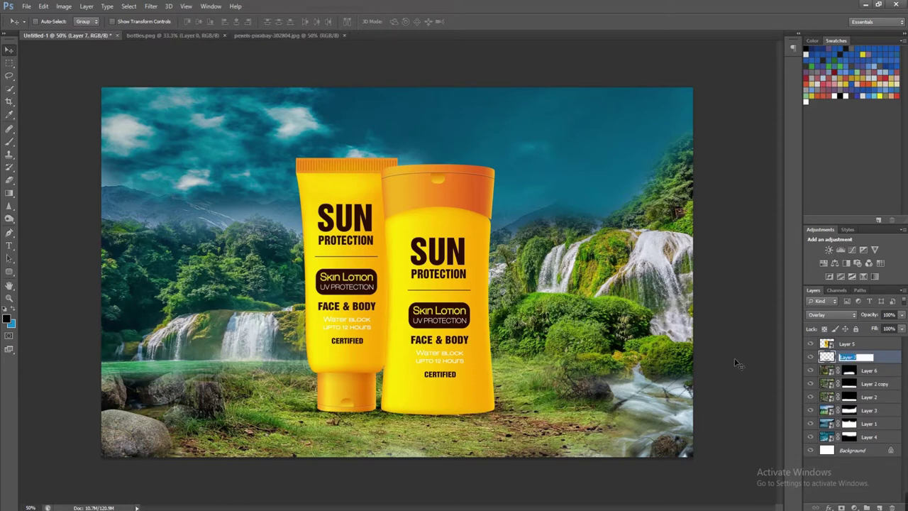
# Rename the shadow layer to 'bottle shadow'
pyautogui.write('bottle shadow')
pyautogui.press('Return')
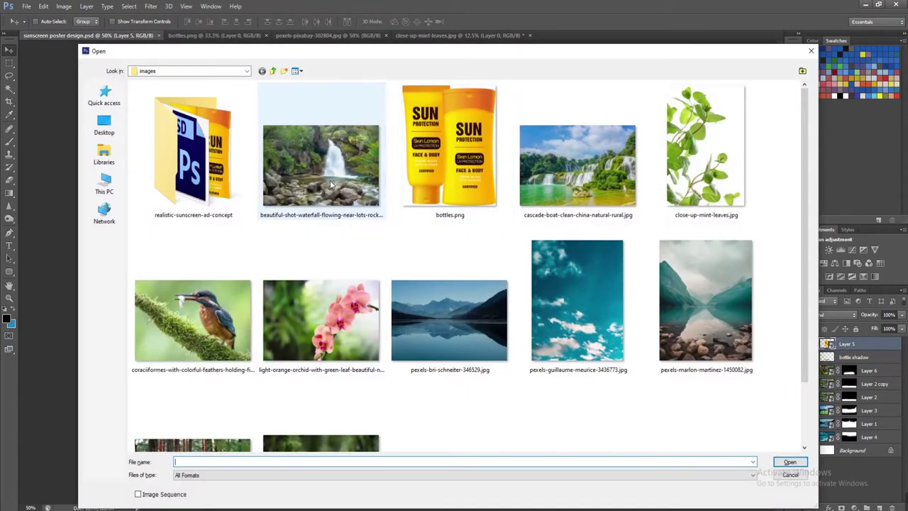
pyautogui.click(322, 163)
# Bring the pexels-marlon-martinez lake photo into the poster as a smart object
pyautogui.doubleClick(706, 300)
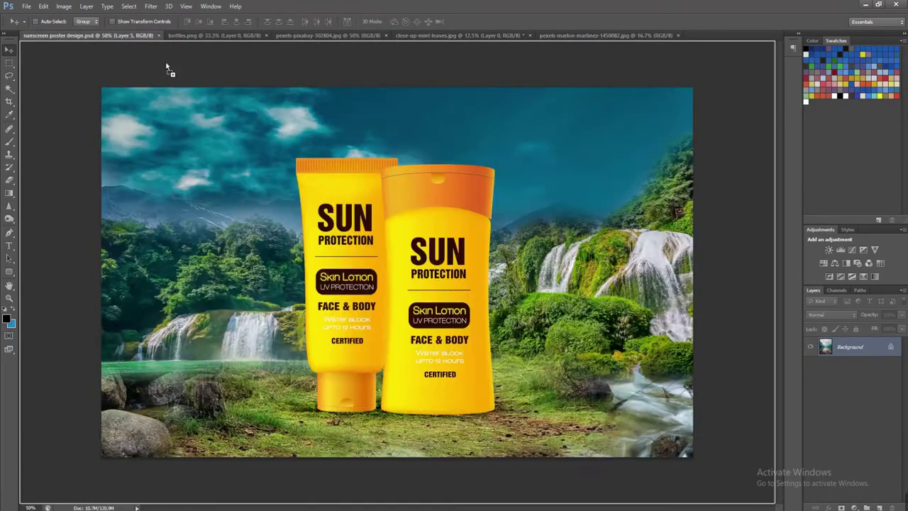
pyautogui.moveTo(345, 241); pyautogui.dragTo(436, 278)
pyautogui.rightClick(874, 345)
pyautogui.click(775, 194)
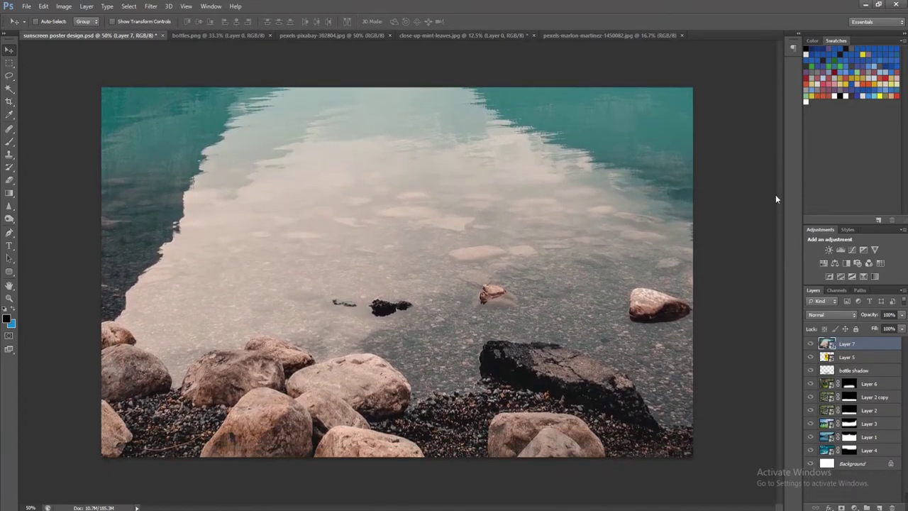
# Shrink the lake photo, move it down, and hide it behind an inverted black mask
pyautogui.hotkey('ctrl', '-')
pyautogui.hotkey('ctrl', '-')
pyautogui.hotkey('ctrl', 't')
pyautogui.moveTo(646, 415); pyautogui.dragTo(546, 289)
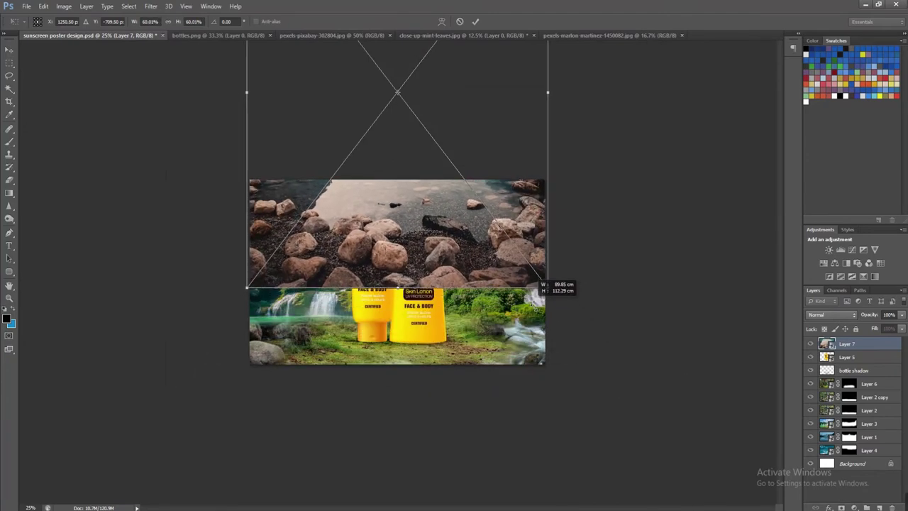
pyautogui.press('Return')
pyautogui.moveTo(539, 266); pyautogui.dragTo(532, 351)
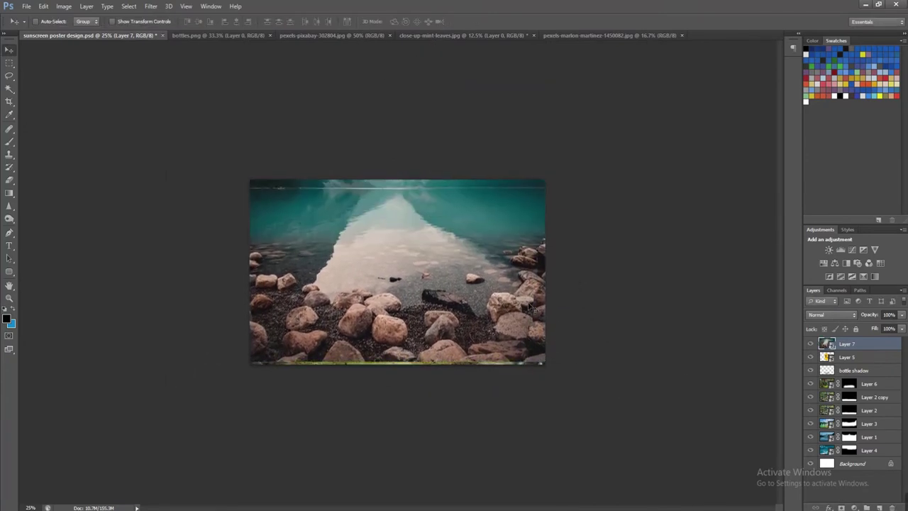
pyautogui.hotkey('ctrl', '+')
pyautogui.hotkey('ctrl', '+')
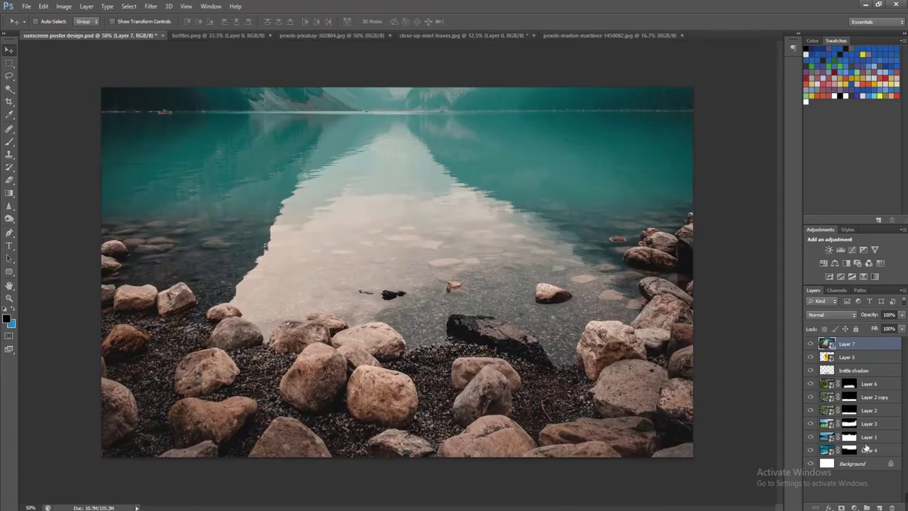
pyautogui.click(854, 507)
pyautogui.hotkey('ctrl', 'i')
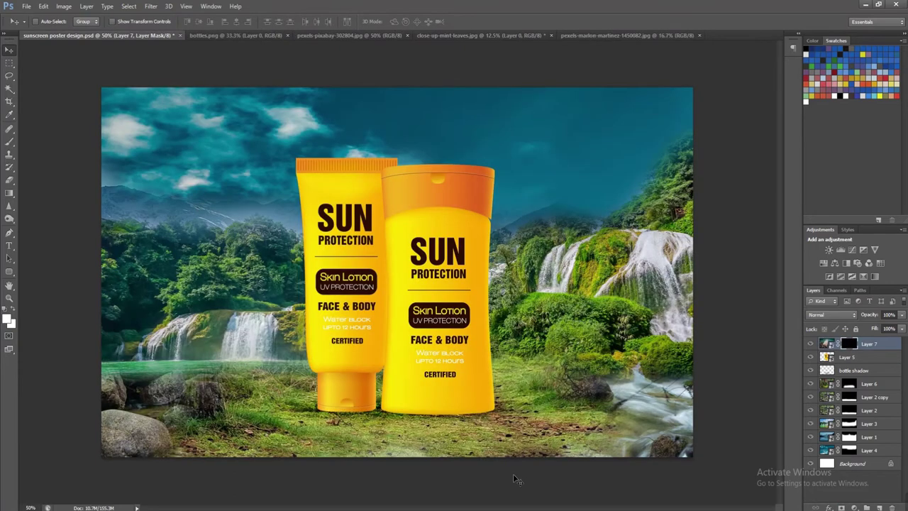
# Brush Layer 7's mask to reveal rocks along the poster's bottom and right edge
pyautogui.press('b')
pyautogui.moveTo(117, 486)
pyautogui.mouseDown()
pyautogui.moveTo(739, 466)
pyautogui.moveTo(300, 487)
pyautogui.moveTo(557, 480)
pyautogui.moveTo(334, 487)
pyautogui.mouseUp()
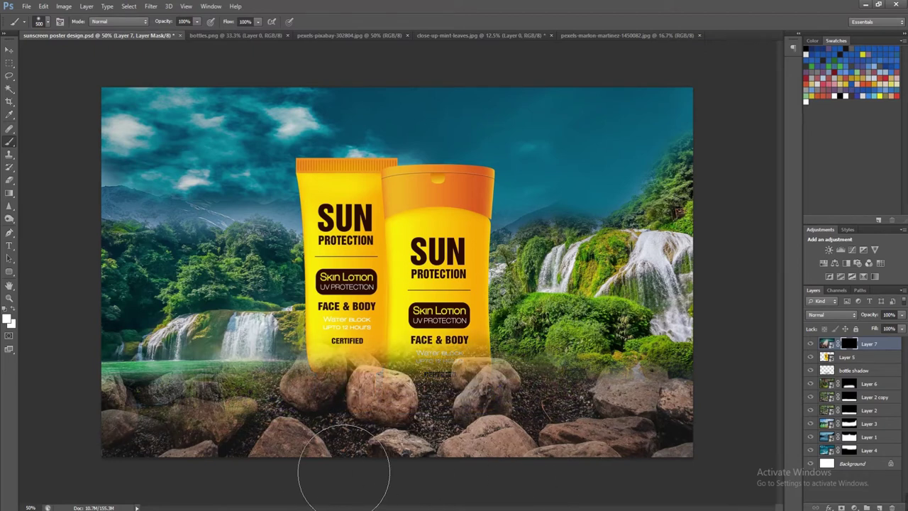
pyautogui.hotkey('ctrl', 'z')
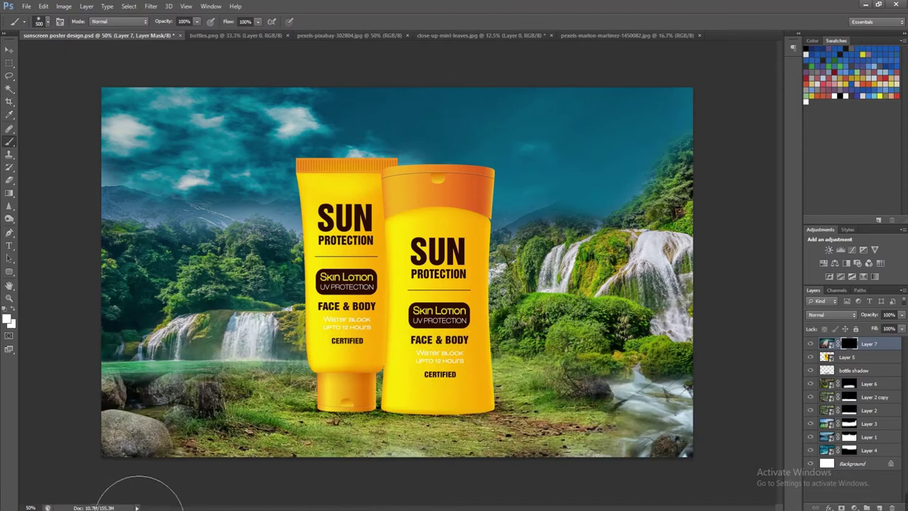
pyautogui.moveTo(643, 500)
pyautogui.mouseDown()
pyautogui.moveTo(790, 487)
pyautogui.moveTo(162, 496)
pyautogui.mouseUp()
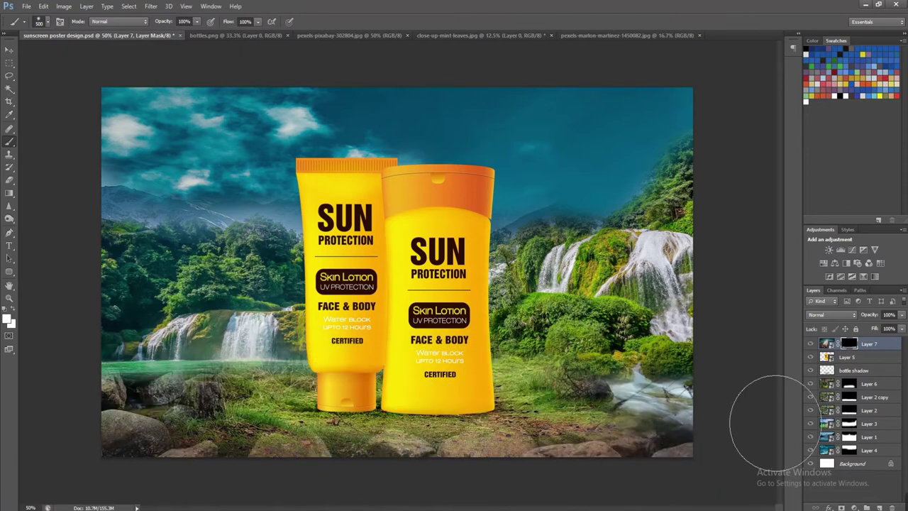
pyautogui.moveTo(780, 415); pyautogui.dragTo(736, 440)
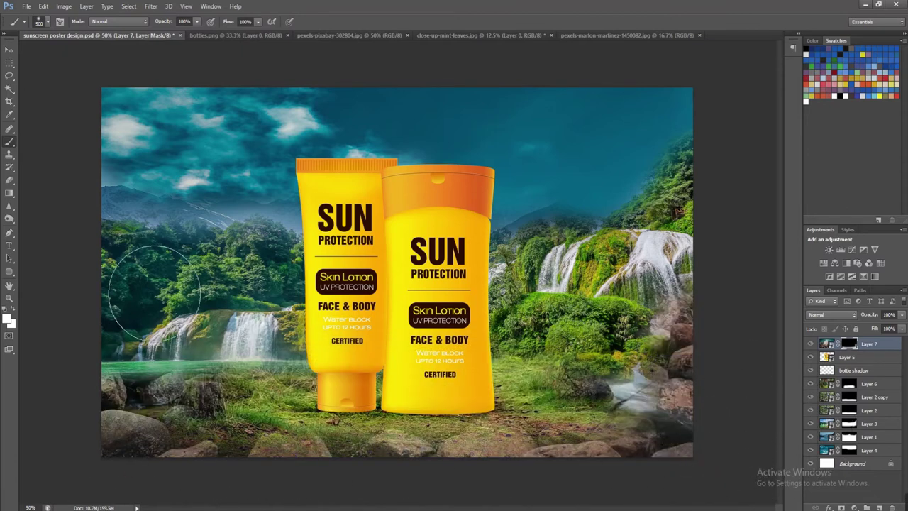
pyautogui.moveTo(146, 285); pyautogui.dragTo(202, 404)
pyautogui.hotkey('ctrl', 'z')
pyautogui.moveTo(729, 200)
pyautogui.mouseDown()
pyautogui.moveTo(734, 285)
pyautogui.moveTo(709, 163)
pyautogui.mouseUp()
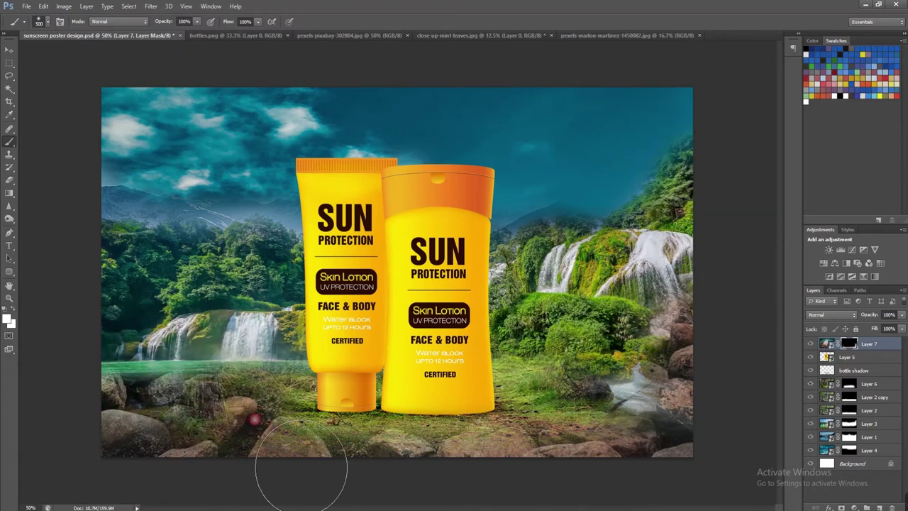
# Shrink the brush to 175, then 100, and reveal rocks across the bottom-centre and bottom-right ground
pyautogui.press('[')
pyautogui.press('[')
pyautogui.press('[')
pyautogui.moveTo(274, 454); pyautogui.dragTo(560, 454)
pyautogui.moveTo(360, 461); pyautogui.dragTo(710, 461)
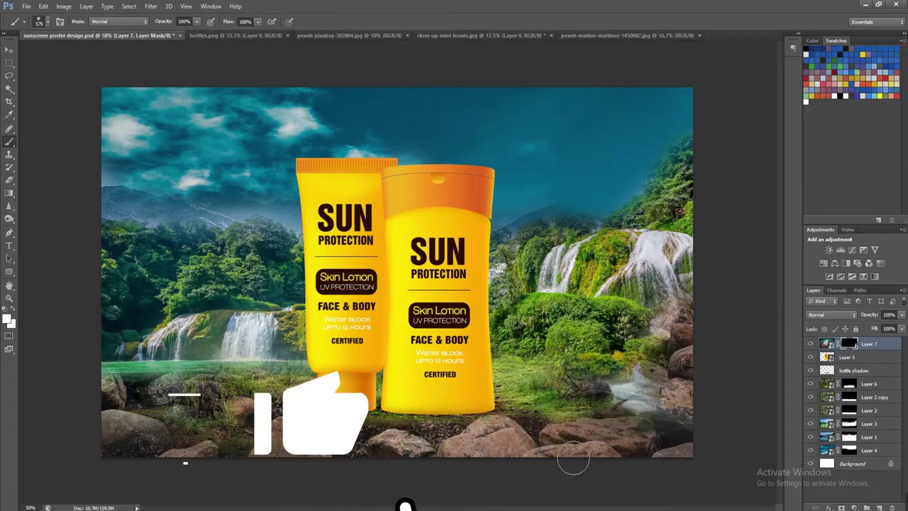
pyautogui.press('[')
pyautogui.press('[')
pyautogui.press('[')
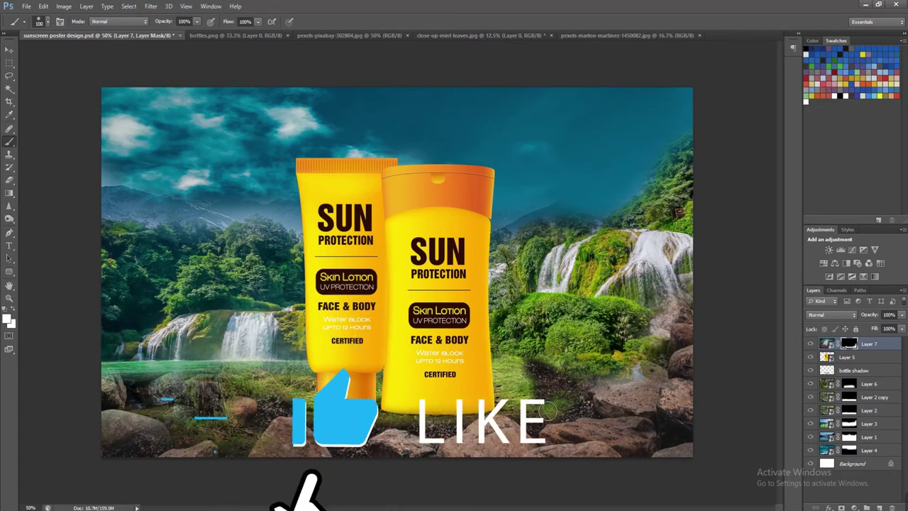
pyautogui.moveTo(546, 429); pyautogui.dragTo(533, 396)
pyautogui.hotkey('ctrl', 'z')
# Test rocky-soil strokes beside the bottles with a 150 brush and black, then brighten grass left of the tube
pyautogui.click(39, 21)
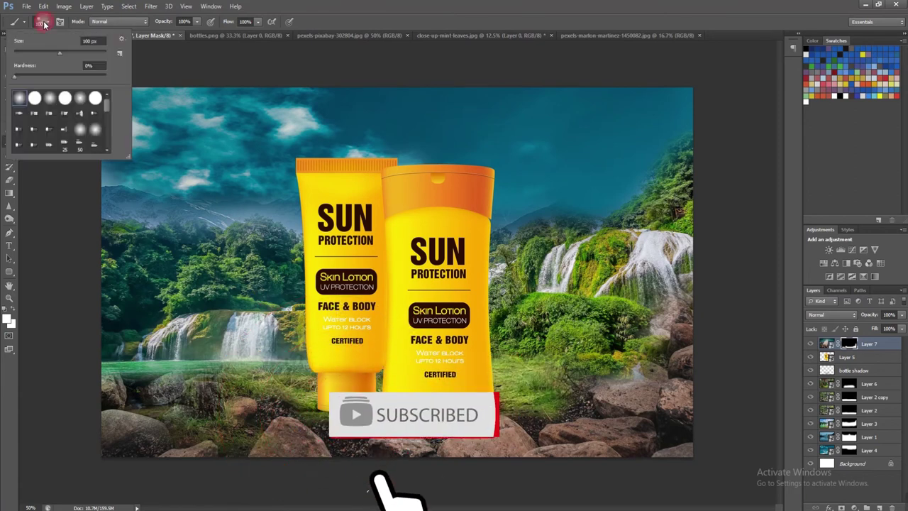
pyautogui.press(']')
pyautogui.press(']')
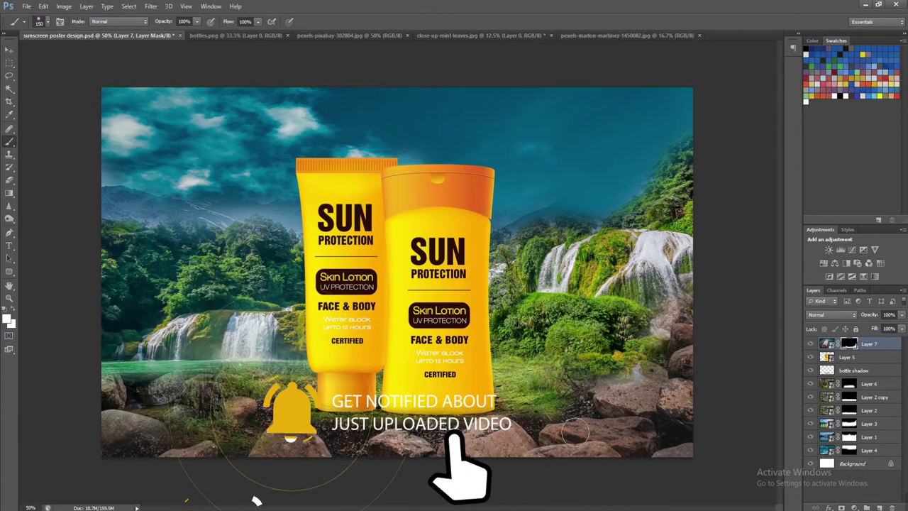
pyautogui.moveTo(567, 383); pyautogui.dragTo(542, 425)
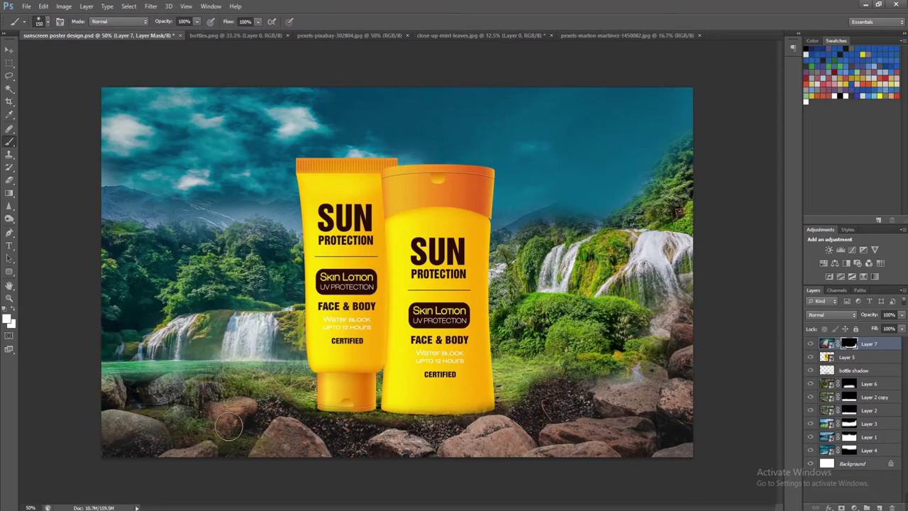
pyautogui.hotkey('ctrl', 'z')
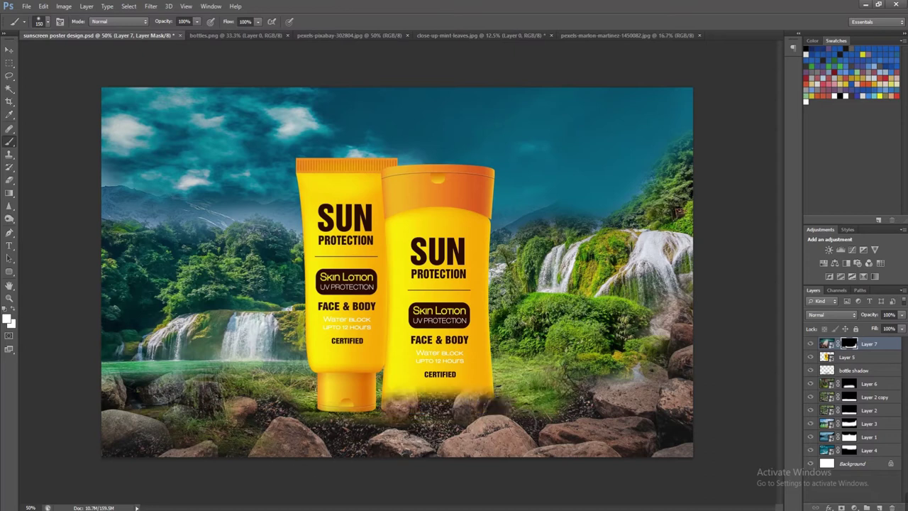
pyautogui.click(9, 320)
pyautogui.click(588, 387)
pyautogui.click(788, 257)
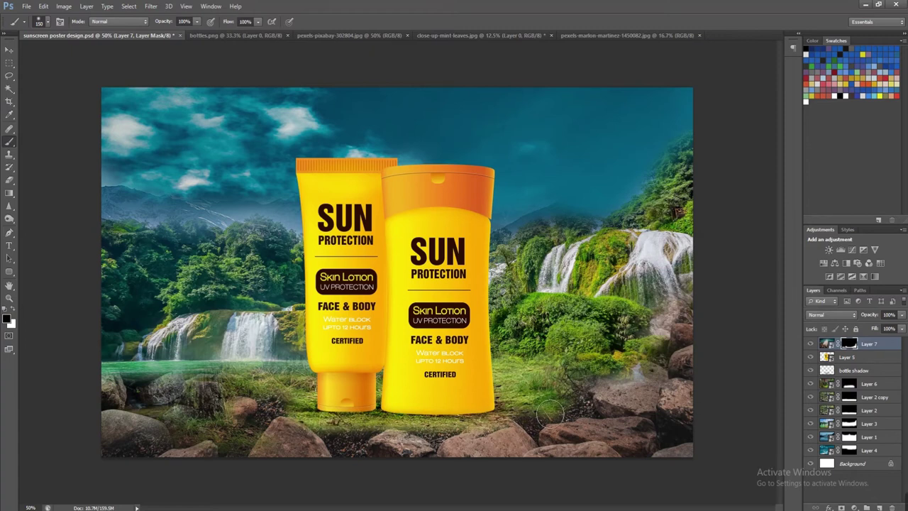
pyautogui.hotkey('ctrl', 'z')
pyautogui.moveTo(304, 399); pyautogui.dragTo(287, 428)
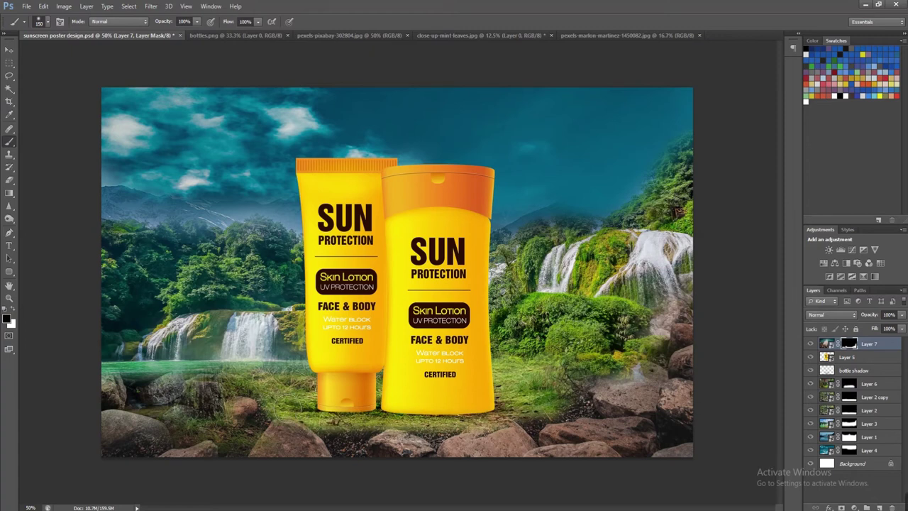
# Close the pexels-marlon-martinez, mint-leaves (discarding changes), pexels-pixabay and bottles.png images
pyautogui.click(8, 49)
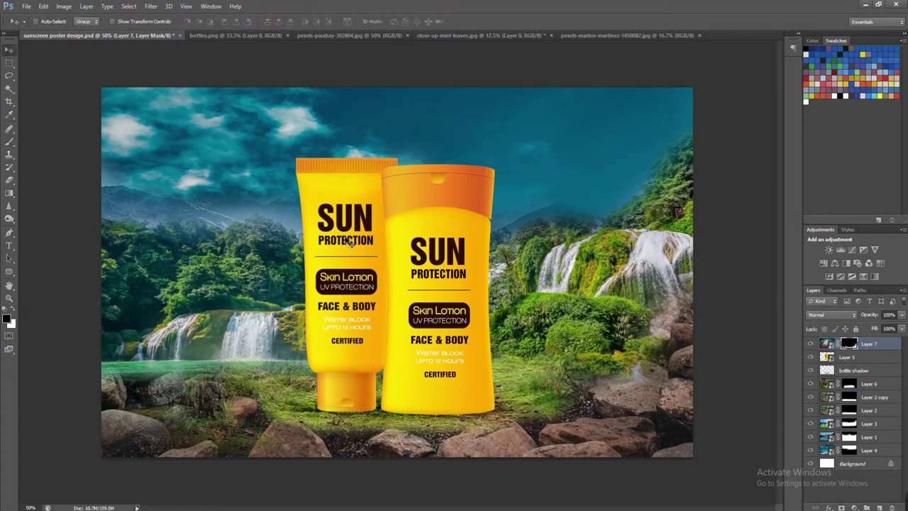
pyautogui.click(694, 35)
pyautogui.click(546, 34)
pyautogui.click(458, 198)
pyautogui.click(402, 35)
pyautogui.click(283, 35)
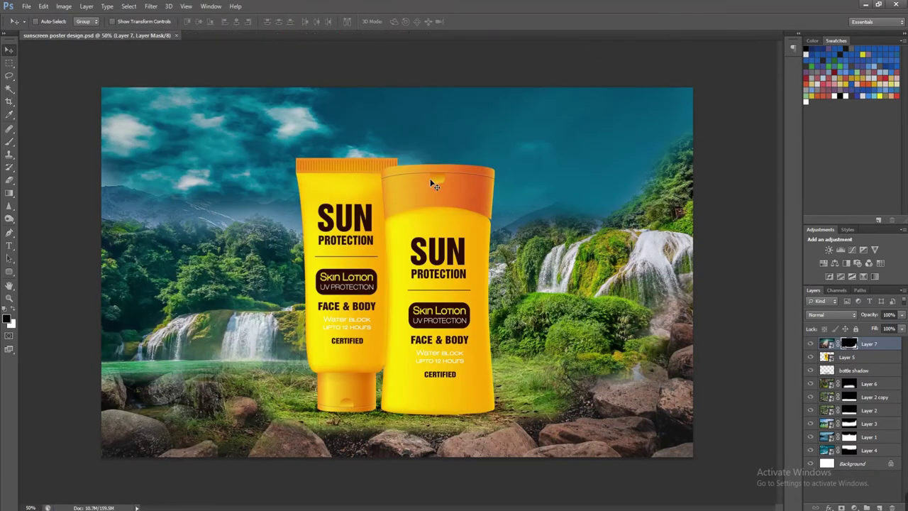
# Open the star-jasmine image and drag its left plant into the poster by the right bottle
pyautogui.hotkey('ctrl', 'o')
pyautogui.doubleClick(344, 159)
pyautogui.press('m')
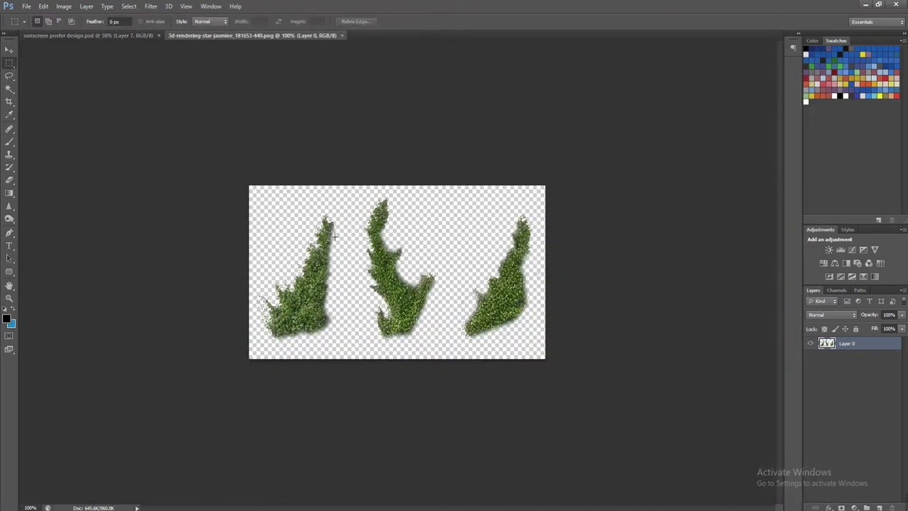
pyautogui.moveTo(248, 203); pyautogui.dragTo(356, 373)
pyautogui.press('v')
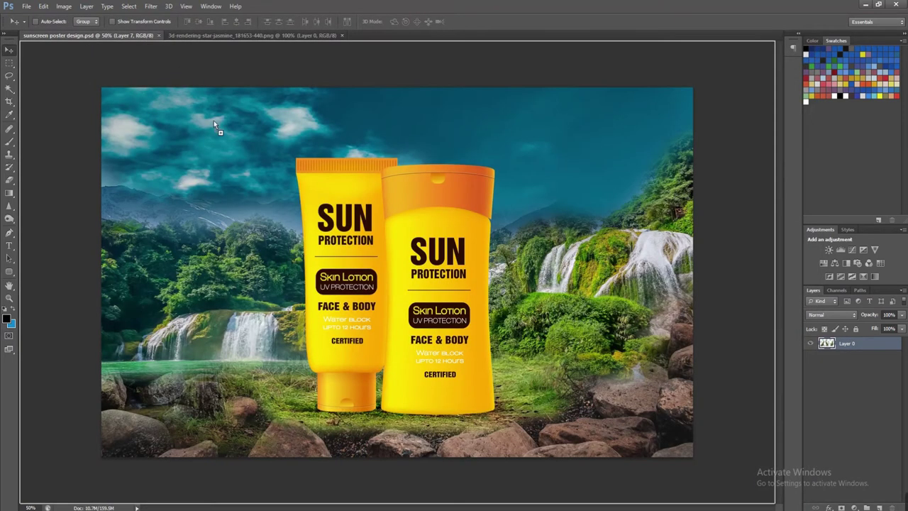
pyautogui.moveTo(149, 39); pyautogui.dragTo(397, 322)
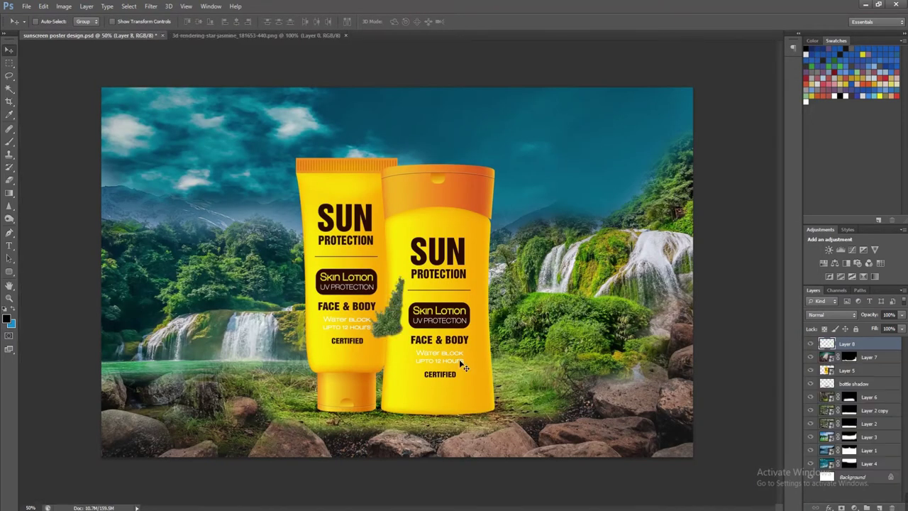
pyautogui.moveTo(461, 365); pyautogui.dragTo(549, 433)
# Rename the plant layer 'ivy', save, slide it along the right bottle's edge, and start Puppet Warp
pyautogui.hotkey('ctrl', '+')
pyautogui.hotkey('ctrl', '+')
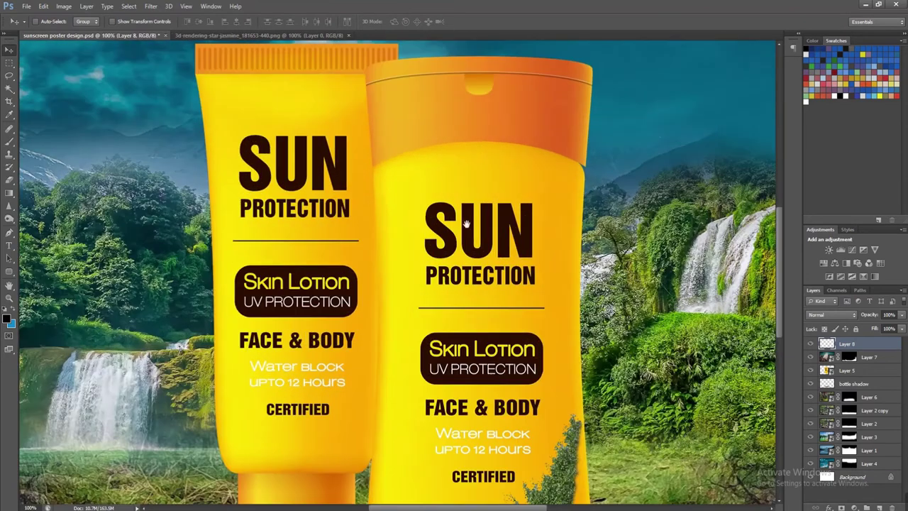
pyautogui.scroll(-5, 464, 213)
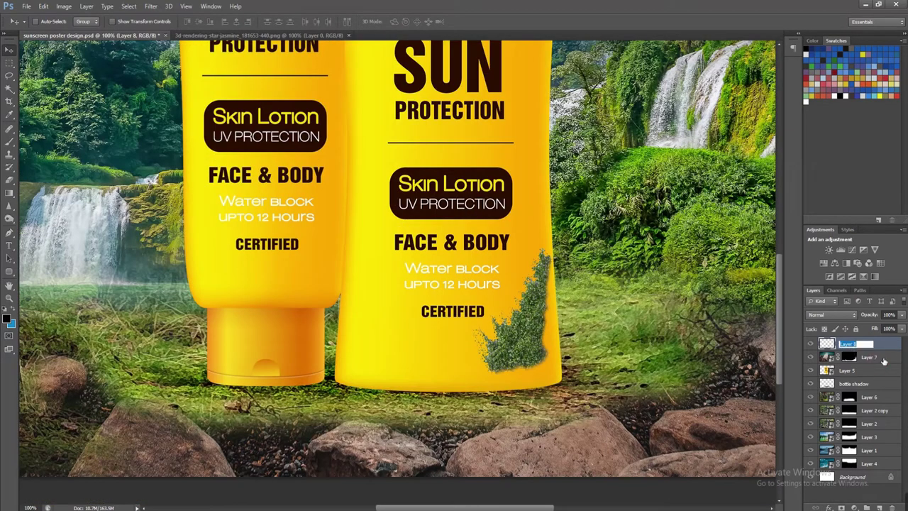
pyautogui.write('ivy')
pyautogui.press('Return')
pyautogui.rightClick(852, 356)
pyautogui.press('Escape')
pyautogui.hotkey('ctrl', 's')
pyautogui.moveTo(550, 358); pyautogui.dragTo(555, 353)
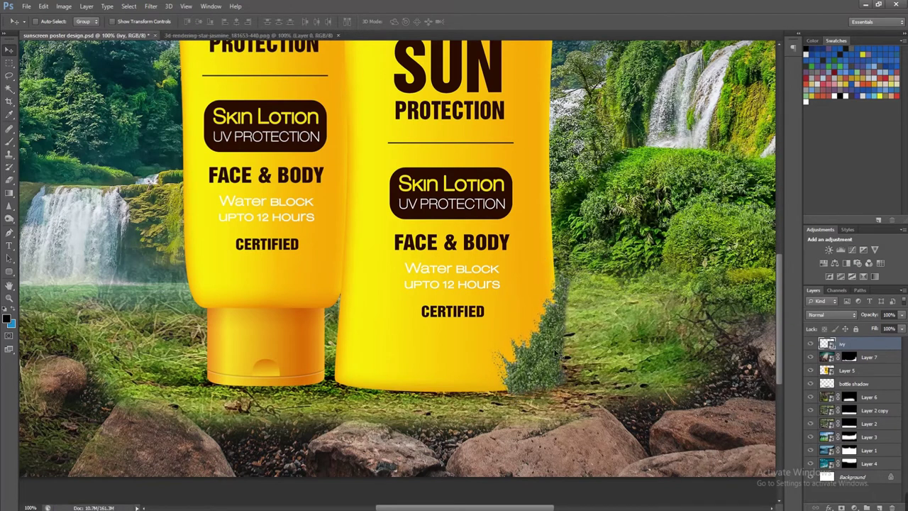
pyautogui.click(63, 7)
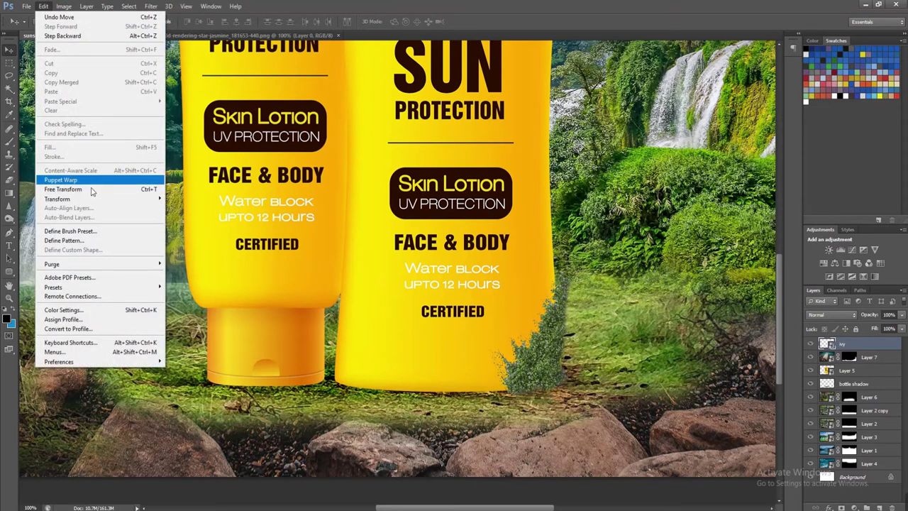
pyautogui.click(61, 180)
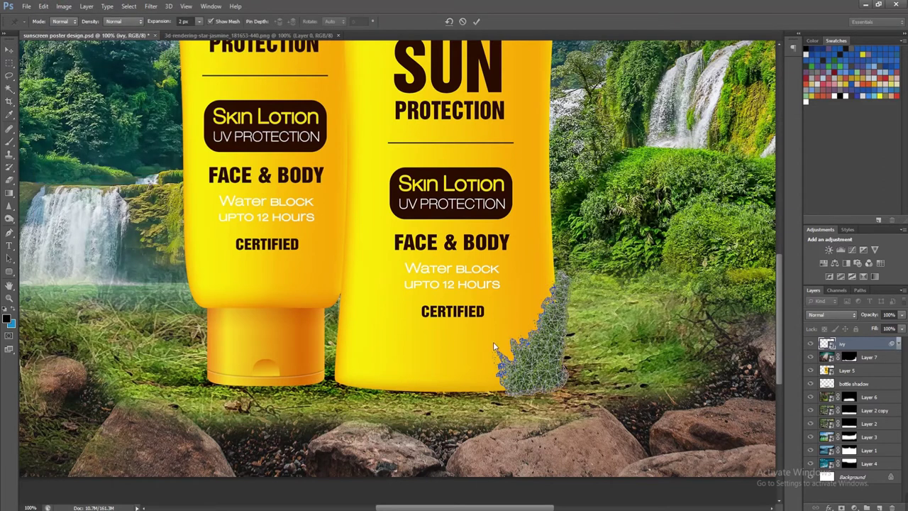
# Pin and drag the ivy mesh so it bends up along the right bottle's lower edge, then commit the warp
pyautogui.click(561, 285)
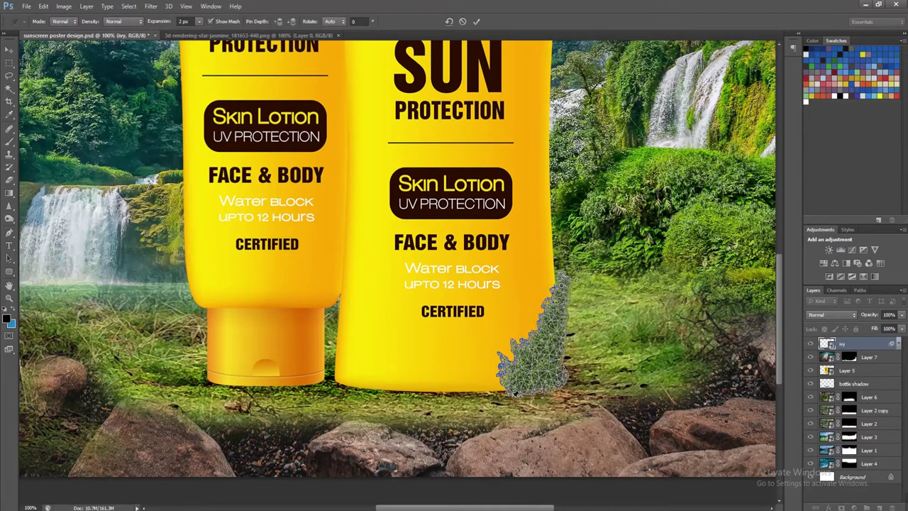
pyautogui.moveTo(554, 291); pyautogui.dragTo(552, 249)
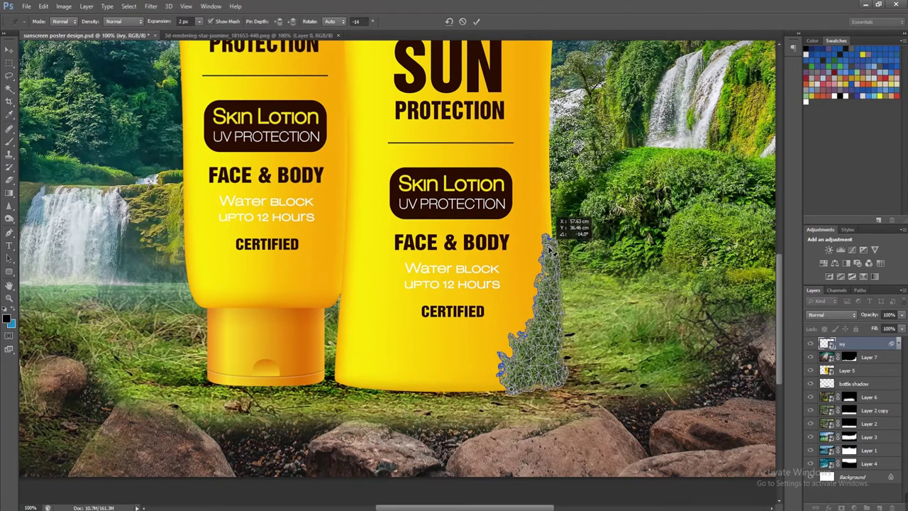
pyautogui.moveTo(566, 324); pyautogui.dragTo(561, 317)
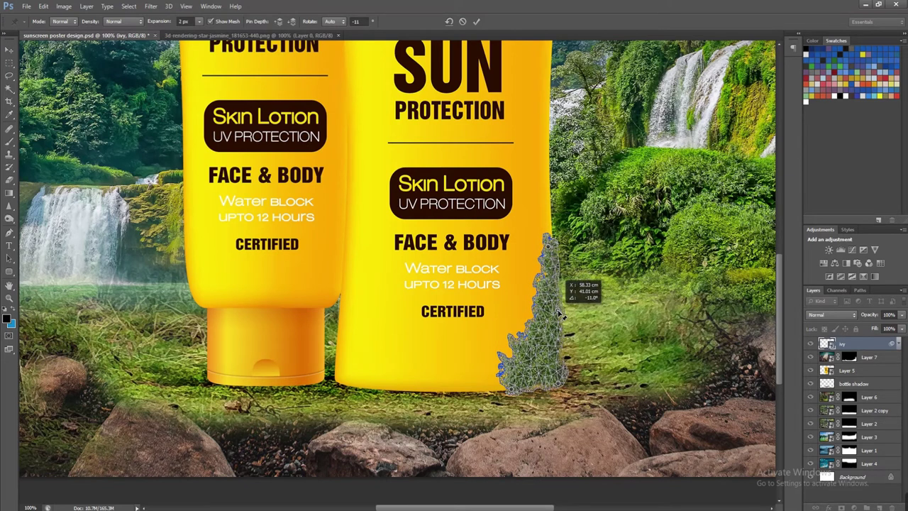
pyautogui.click(523, 391)
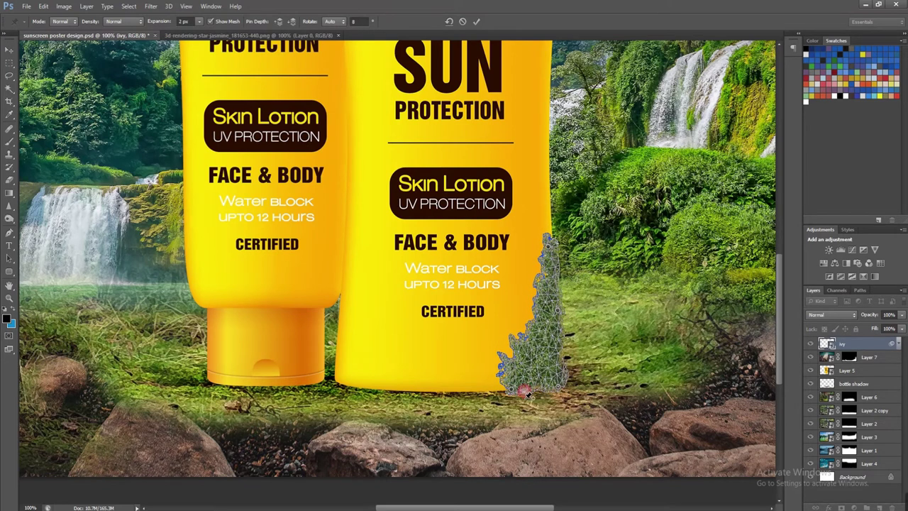
pyautogui.moveTo(477, 390); pyautogui.dragTo(500, 388)
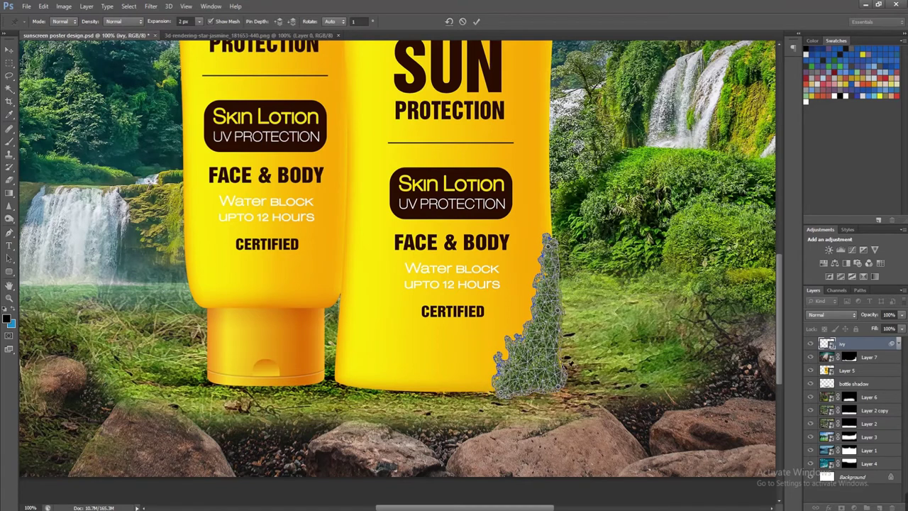
pyautogui.moveTo(565, 316); pyautogui.dragTo(560, 312)
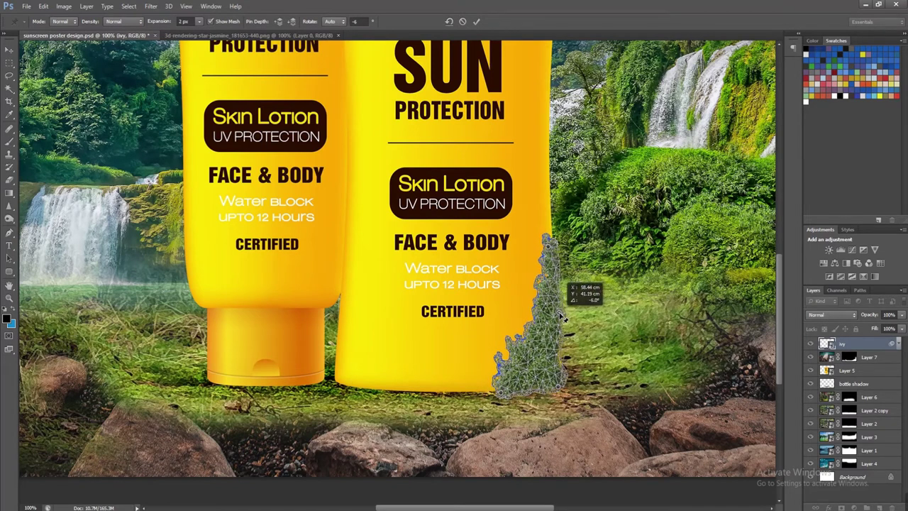
pyautogui.moveTo(562, 371); pyautogui.dragTo(562, 363)
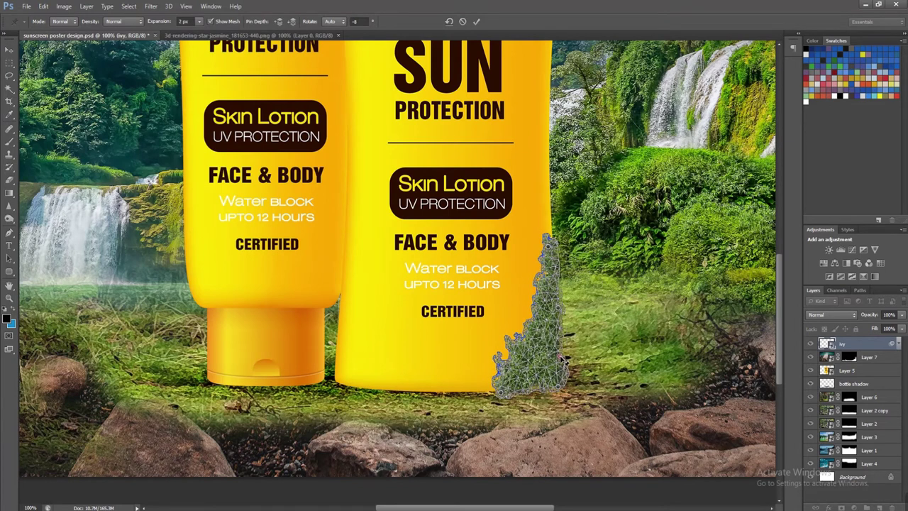
pyautogui.press('Return')
pyautogui.hotkey('ctrl', '-')
pyautogui.hotkey('ctrl', '-')
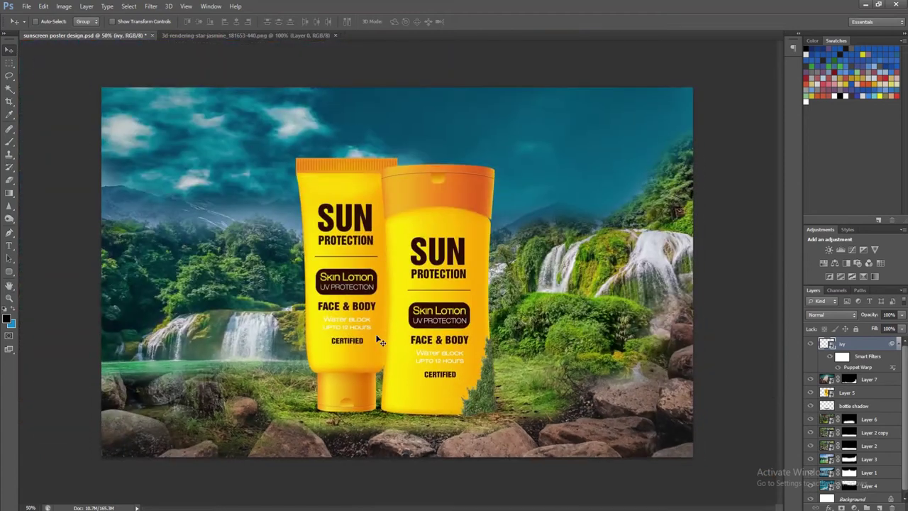
# Save the poster, then marquee the middle ivy piece and drag it into the poster
pyautogui.hotkey('ctrl', '+')
pyautogui.hotkey('ctrl', 's')
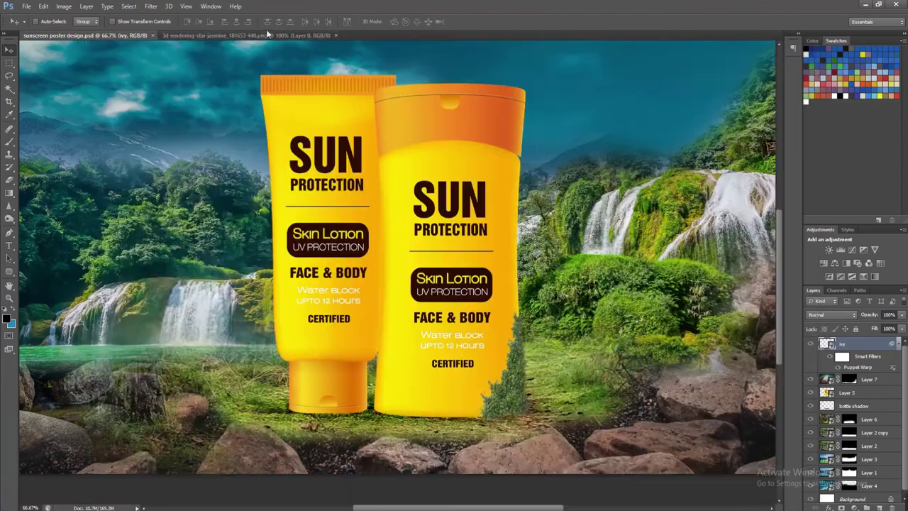
pyautogui.click(268, 34)
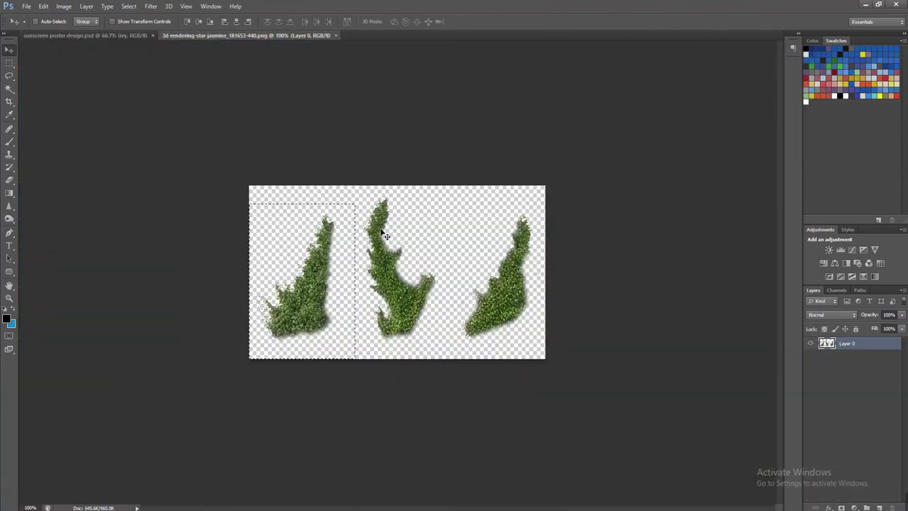
pyautogui.press('m')
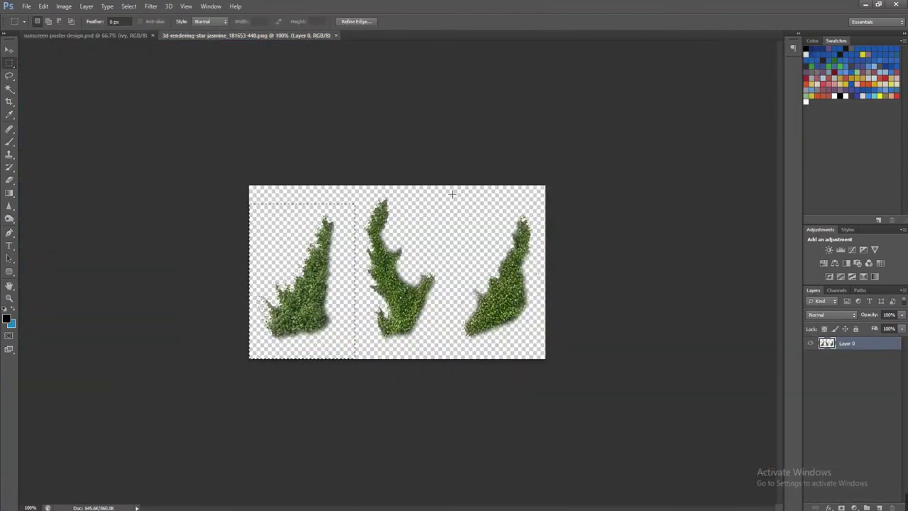
pyautogui.moveTo(449, 189); pyautogui.dragTo(355, 351)
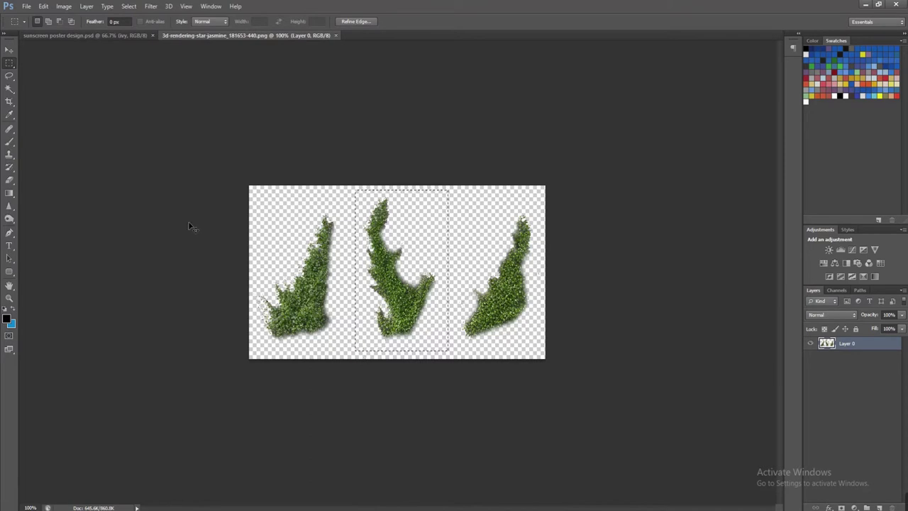
pyautogui.press('v')
pyautogui.moveTo(42, 37)
pyautogui.mouseDown()
pyautogui.moveTo(399, 277)
pyautogui.moveTo(416, 278)
pyautogui.mouseUp()
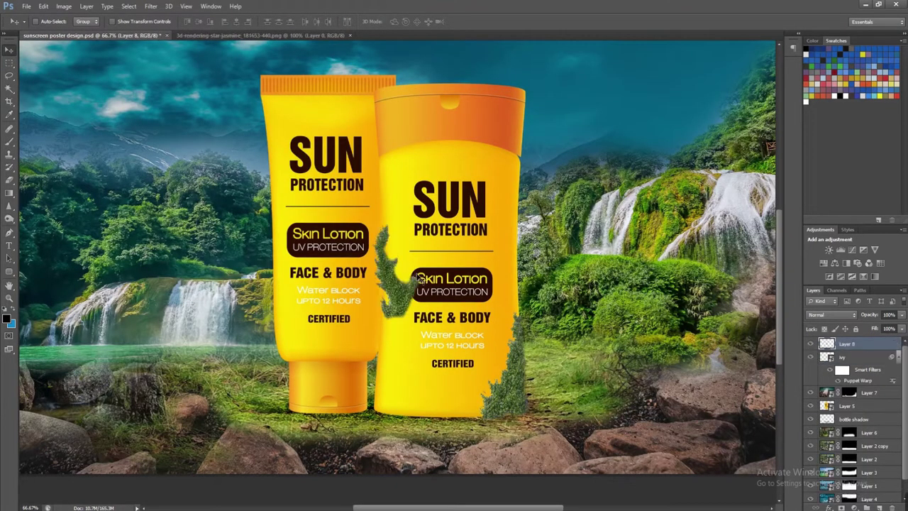
# Convert ivy02 to a smart object and move it to the left bottle's base
pyautogui.rightClick(852, 351)
pyautogui.click(745, 196)
pyautogui.moveTo(414, 352)
pyautogui.mouseDown()
pyautogui.moveTo(388, 401)
pyautogui.moveTo(304, 398)
pyautogui.mouseUp()
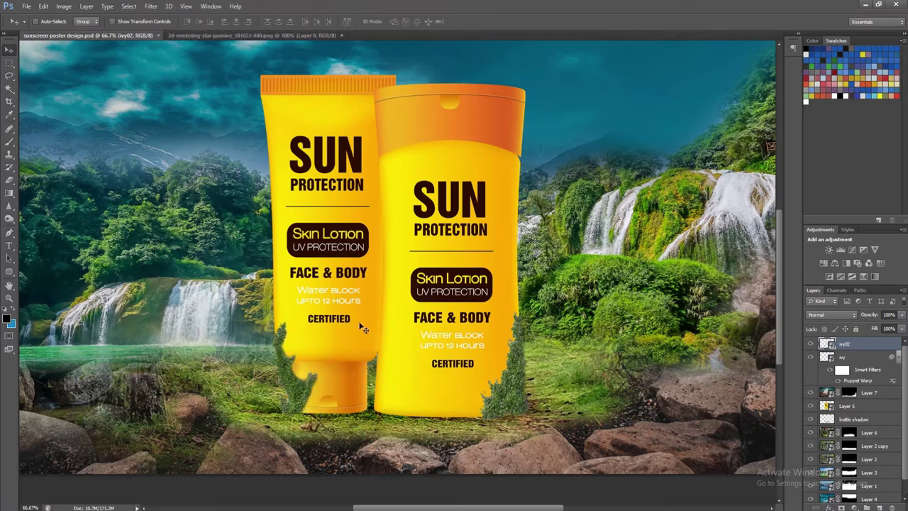
pyautogui.click(295, 35)
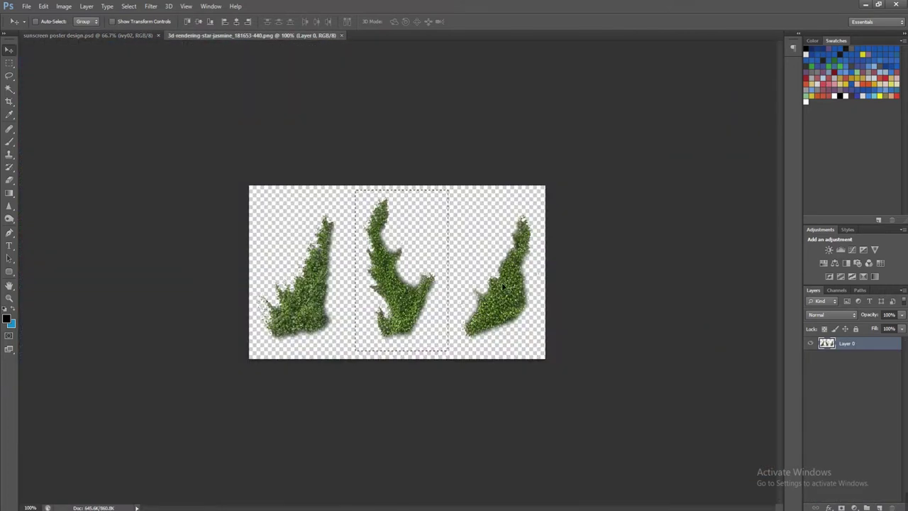
# Paste the right ivy piece into the poster as layer ivy03, a smart object near the bottle bases
pyautogui.press('m')
pyautogui.moveTo(544, 350); pyautogui.dragTo(560, 365)
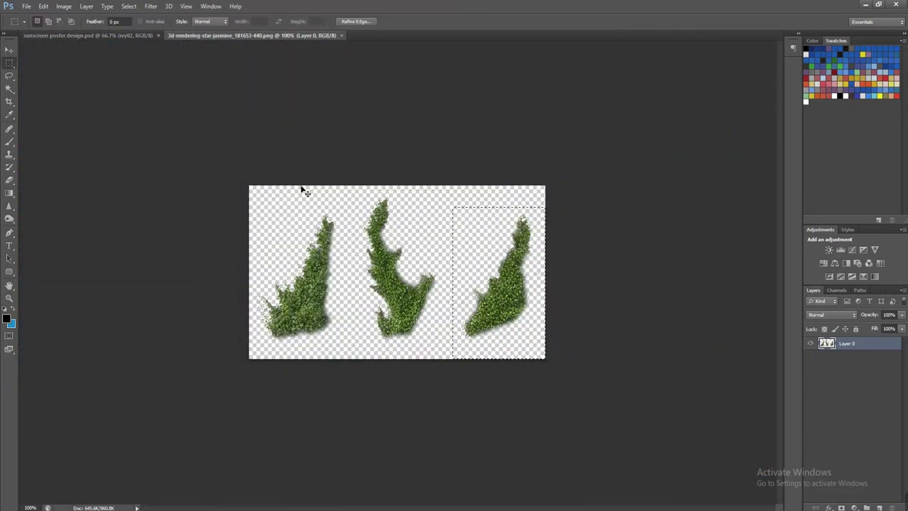
pyautogui.click(61, 35)
pyautogui.hotkey('ctrl', 'v')
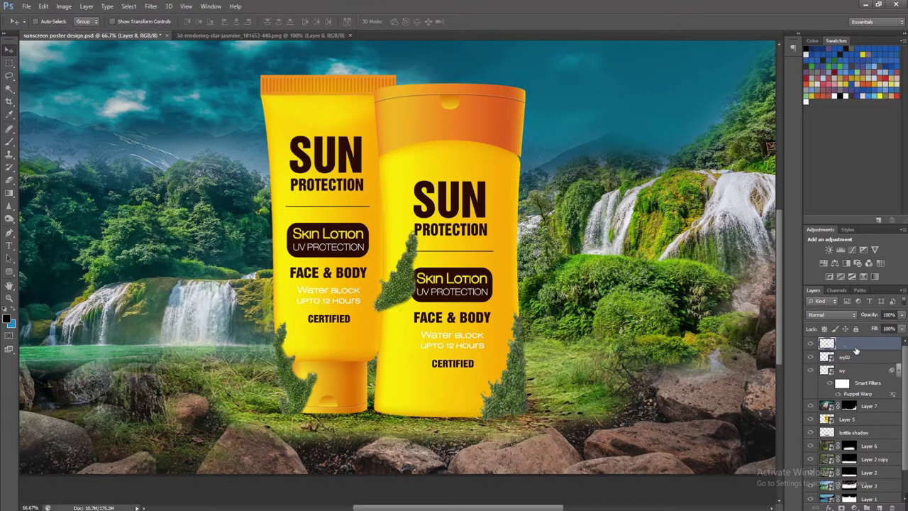
pyautogui.write('ivy03')
pyautogui.press('Return')
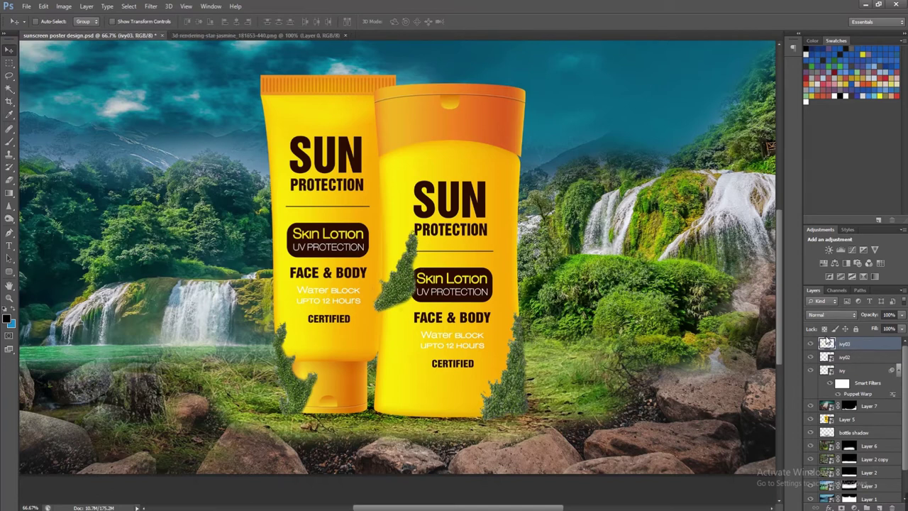
pyautogui.rightClick(849, 350)
pyautogui.click(759, 208)
pyautogui.moveTo(395, 381); pyautogui.dragTo(367, 390)
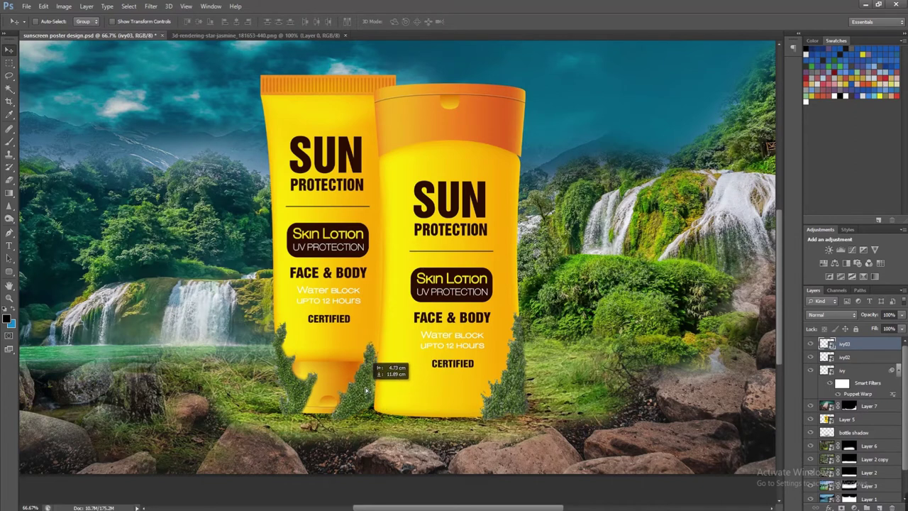
pyautogui.moveTo(367, 390); pyautogui.dragTo(416, 380)
# Rotate ivy03 about 89° to lie horizontally, flip it horizontally, and fit it along the left bottle's base
pyautogui.hotkey('ctrl', 't')
pyautogui.rightClick(415, 380)
pyautogui.click(441, 279)
pyautogui.moveTo(458, 351); pyautogui.dragTo(473, 436)
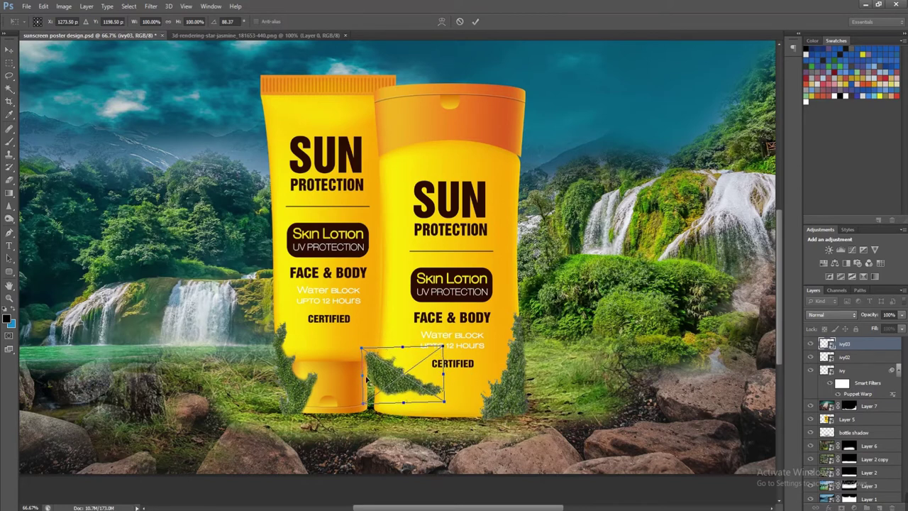
pyautogui.moveTo(384, 374)
pyautogui.mouseDown()
pyautogui.moveTo(322, 385)
pyautogui.moveTo(368, 399)
pyautogui.moveTo(300, 397)
pyautogui.mouseUp()
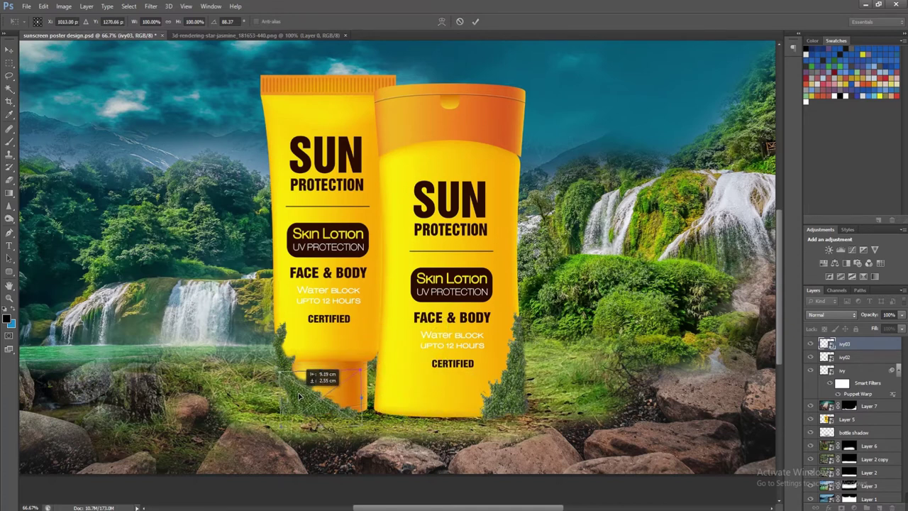
pyautogui.rightClick(300, 390)
pyautogui.click(340, 370)
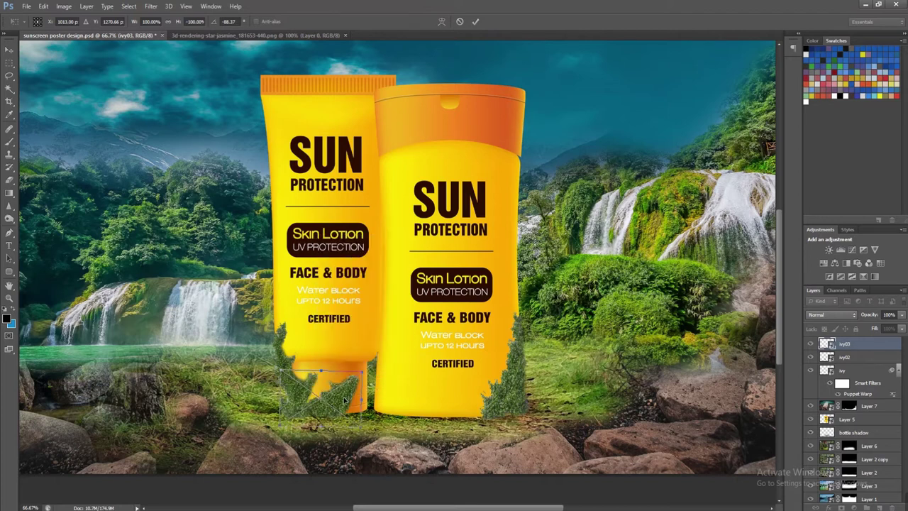
pyautogui.moveTo(370, 391)
pyautogui.mouseDown()
pyautogui.moveTo(393, 387)
pyautogui.moveTo(388, 357)
pyautogui.moveTo(392, 371)
pyautogui.mouseUp()
pyautogui.press('Left')
pyautogui.press('Left')
pyautogui.press('Left')
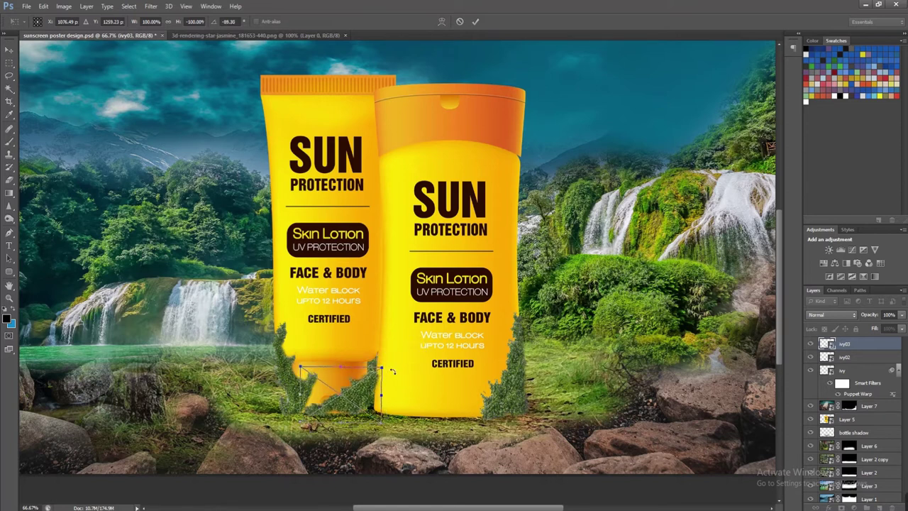
pyautogui.press('Down')
pyautogui.press('Down')
pyautogui.press('Down')
pyautogui.press('Return')
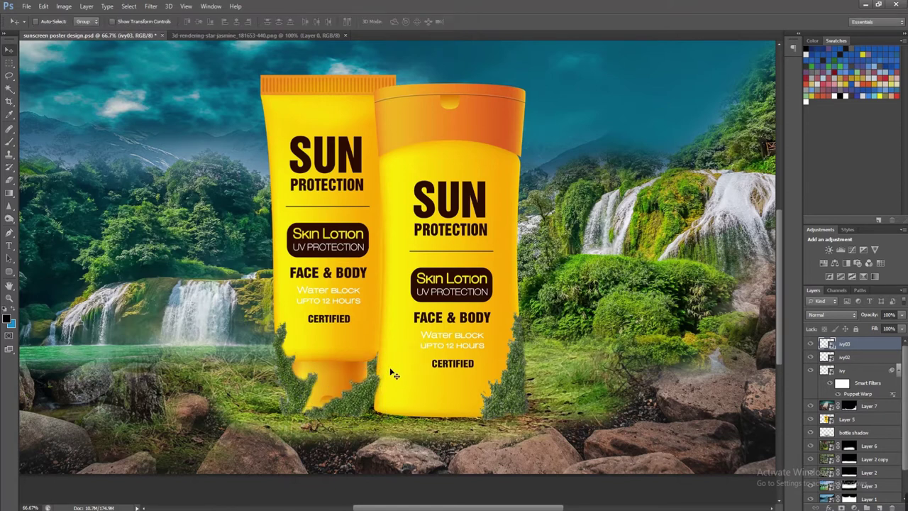
# Puppet-warp ivy03 with a pin to curl it up against the left bottle, then close the ivy source image
pyautogui.click(43, 5)
pyautogui.click(63, 178)
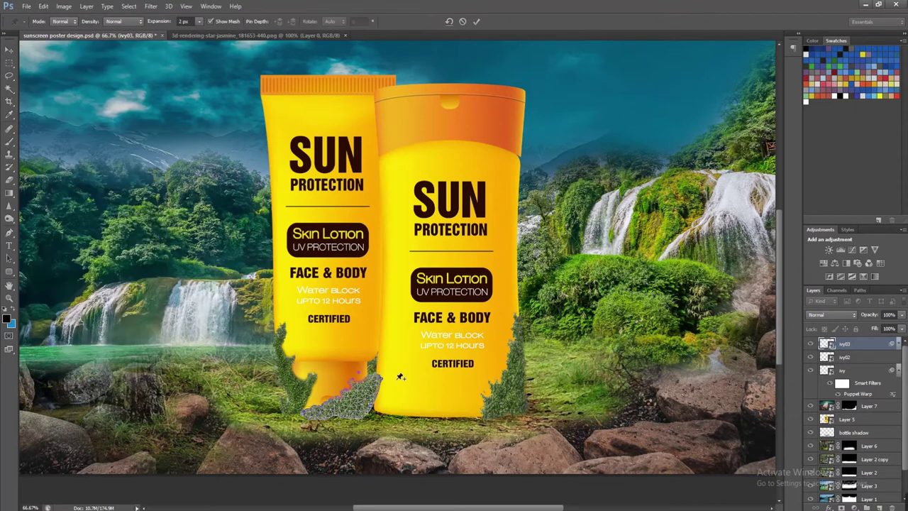
pyautogui.click(363, 418)
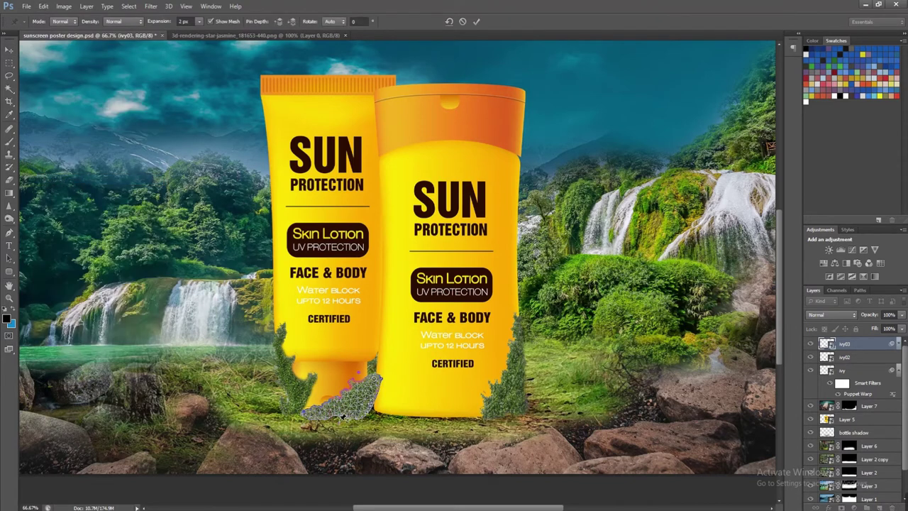
pyautogui.moveTo(374, 378); pyautogui.dragTo(367, 364)
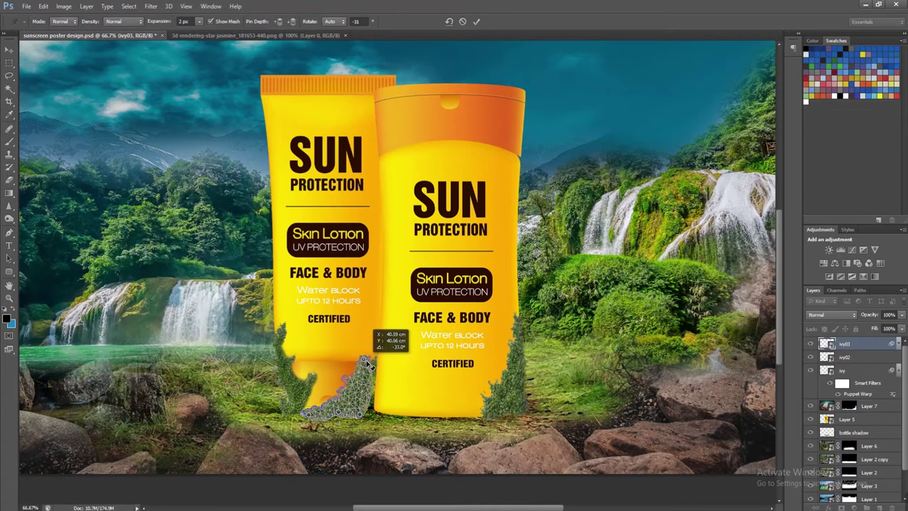
pyautogui.moveTo(368, 363); pyautogui.dragTo(364, 362)
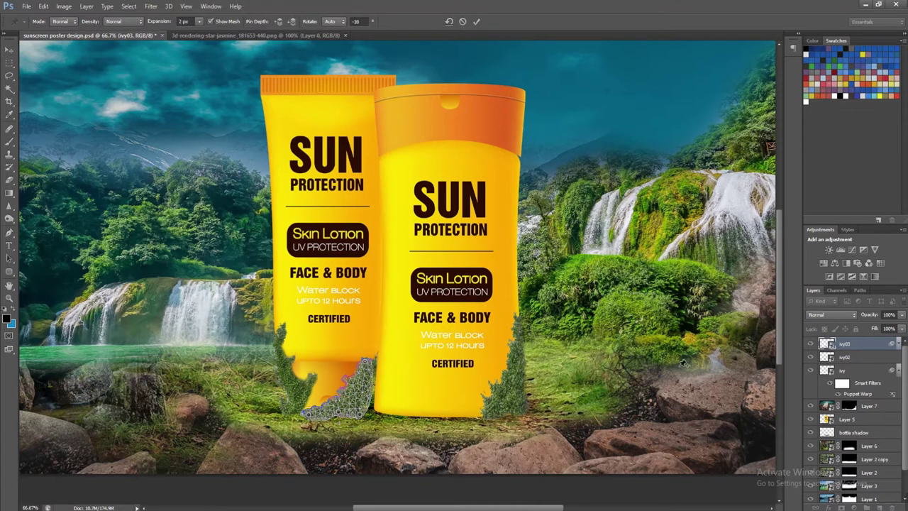
pyautogui.press('Return')
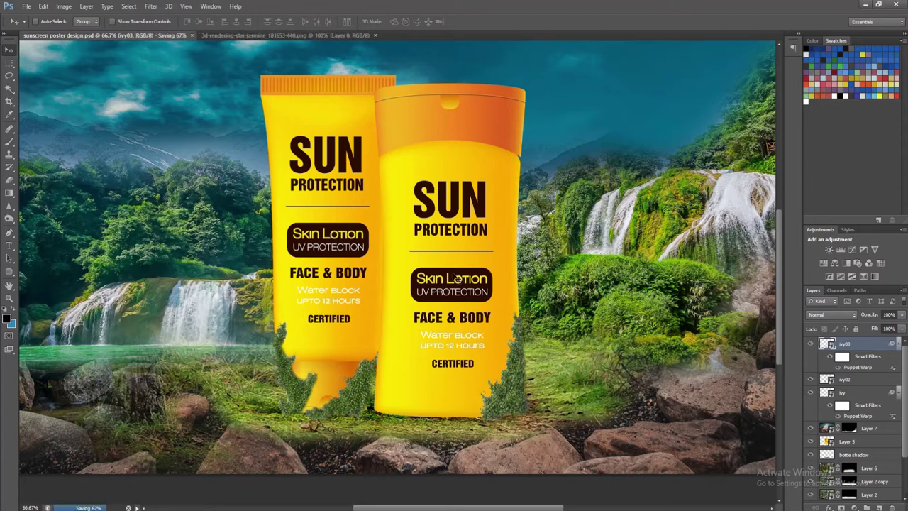
pyautogui.click(345, 35)
pyautogui.hotkey('ctrl', 'o')
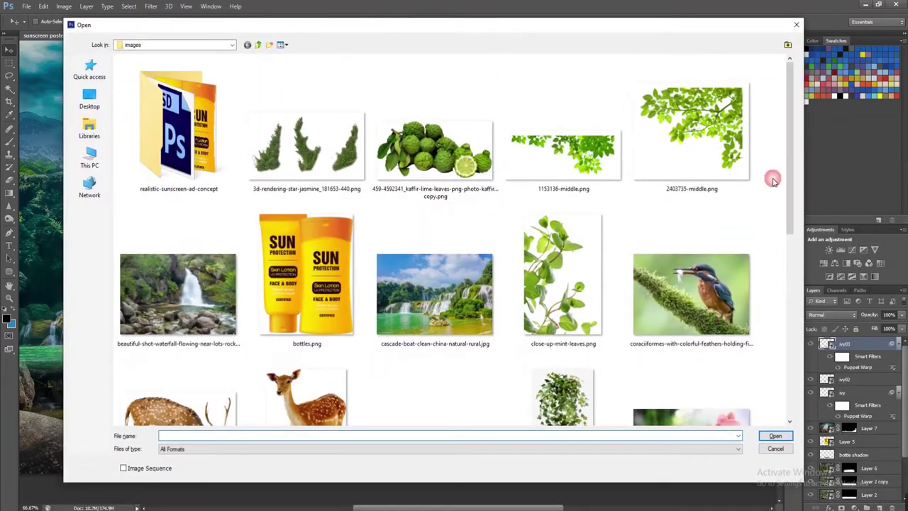
# Open the cascade waterfall photo and zoom in on its bottom bushes
pyautogui.moveTo(789, 177); pyautogui.dragTo(791, 225)
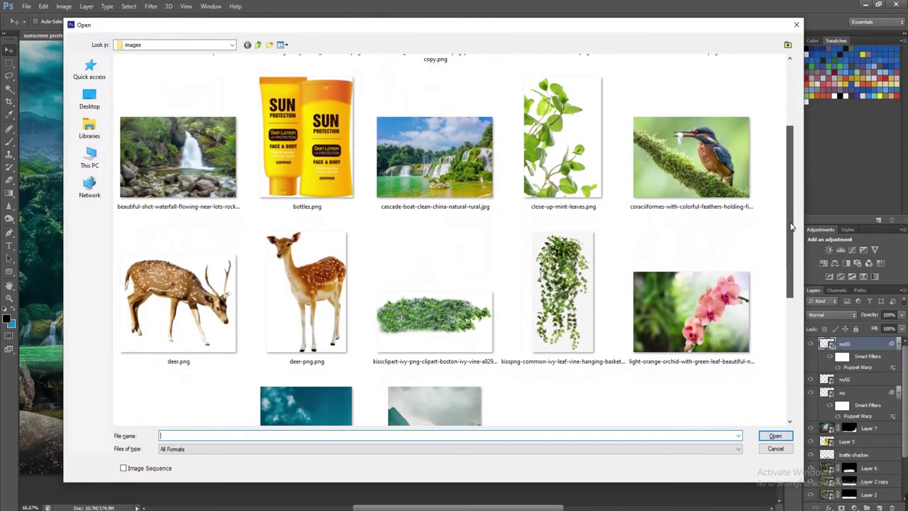
pyautogui.doubleClick(441, 166)
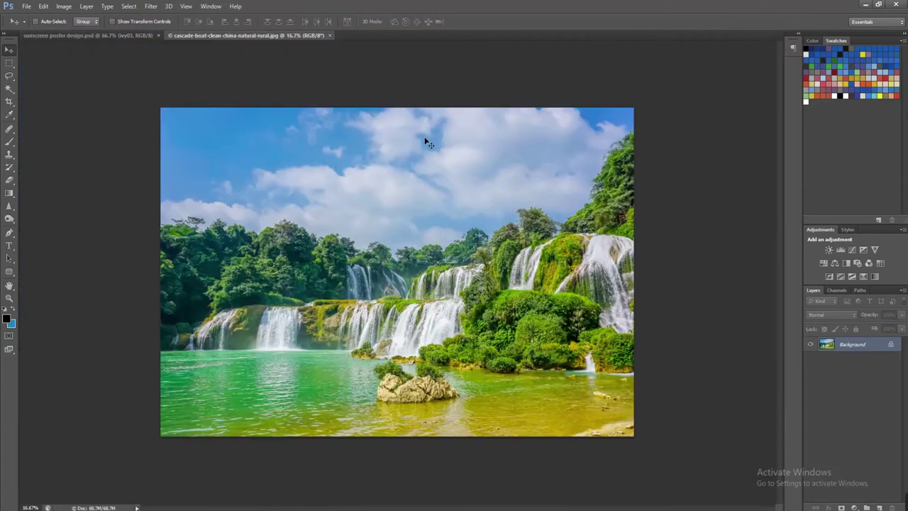
pyautogui.hotkey('ctrl', '+')
pyautogui.moveTo(396, 242); pyautogui.dragTo(372, 183)
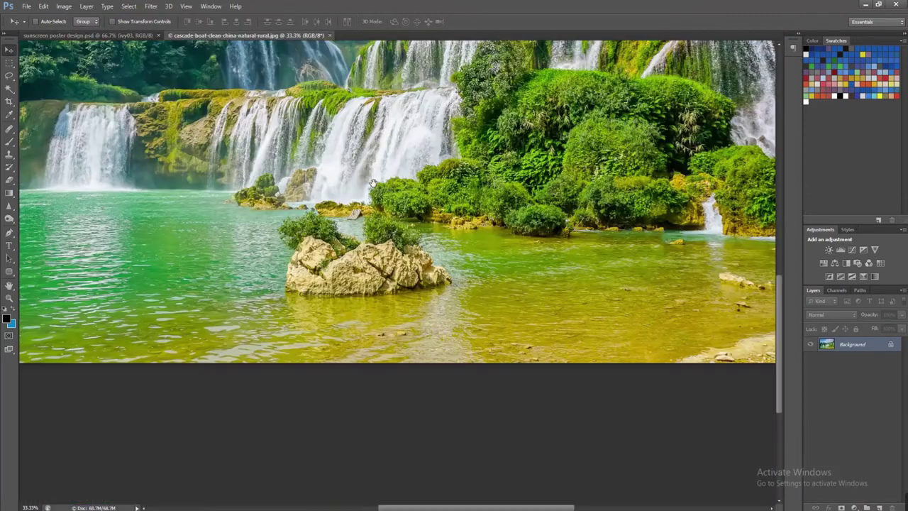
pyautogui.moveTo(384, 246); pyautogui.dragTo(382, 250)
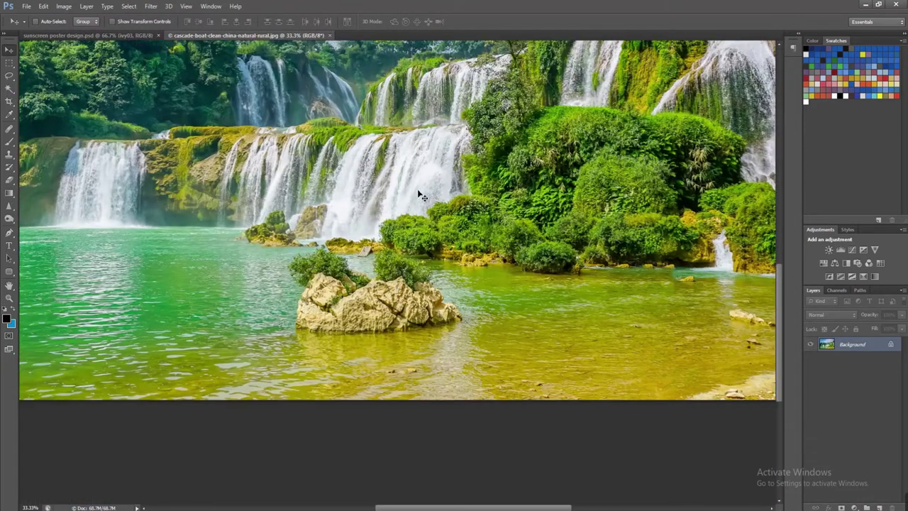
pyautogui.moveTo(298, 248); pyautogui.dragTo(293, 250)
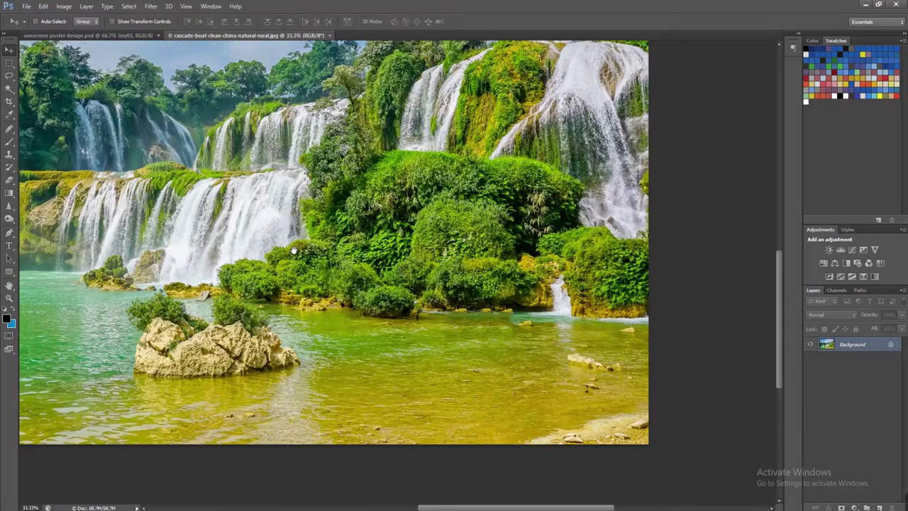
# Lasso the green bushes, feather the selection 50 px, and bring the poster forward
pyautogui.click(9, 76)
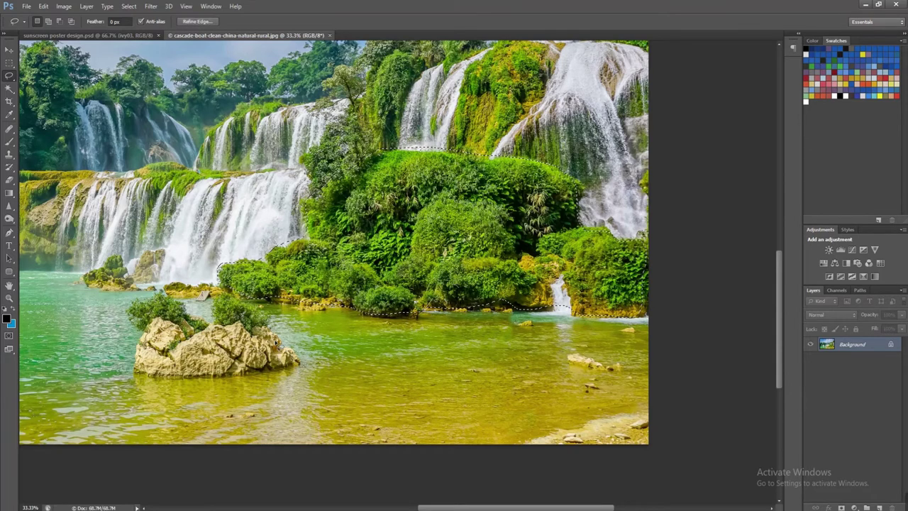
pyautogui.hotkey('shift', 'F6')
pyautogui.press('Return')
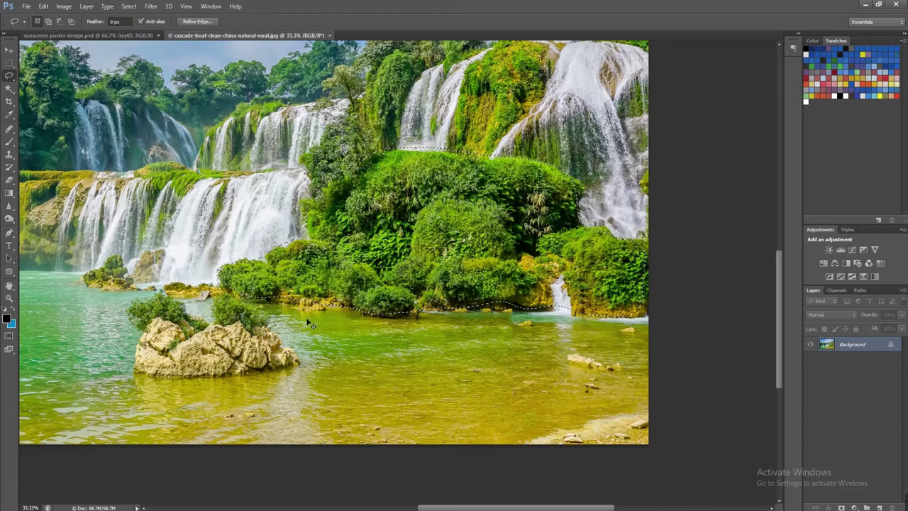
pyautogui.hotkey('shift', 'F6')
pyautogui.press('Return')
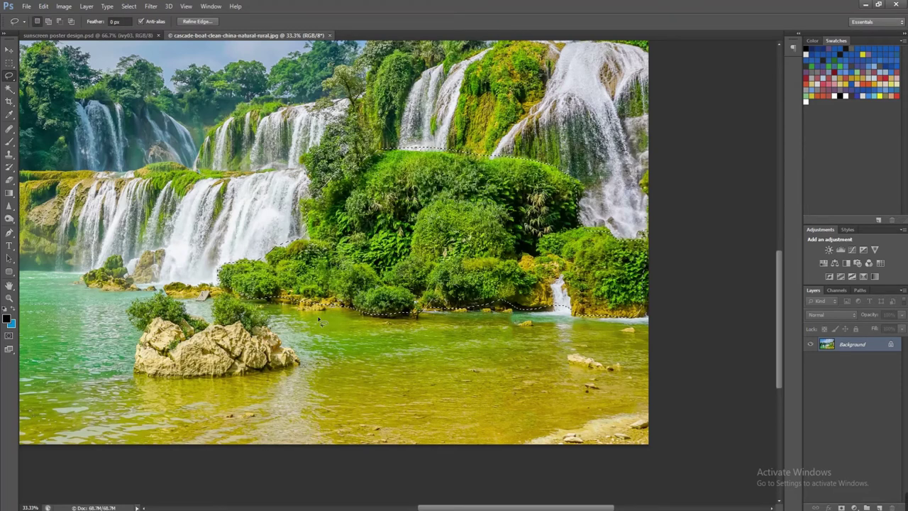
pyautogui.press('v')
pyautogui.hotkey('ctrl', 'Tab')
# Drop the bushes in as smart-object Layer 8, shrunk to about 35% at the bottles' base
pyautogui.moveTo(401, 306); pyautogui.dragTo(390, 290)
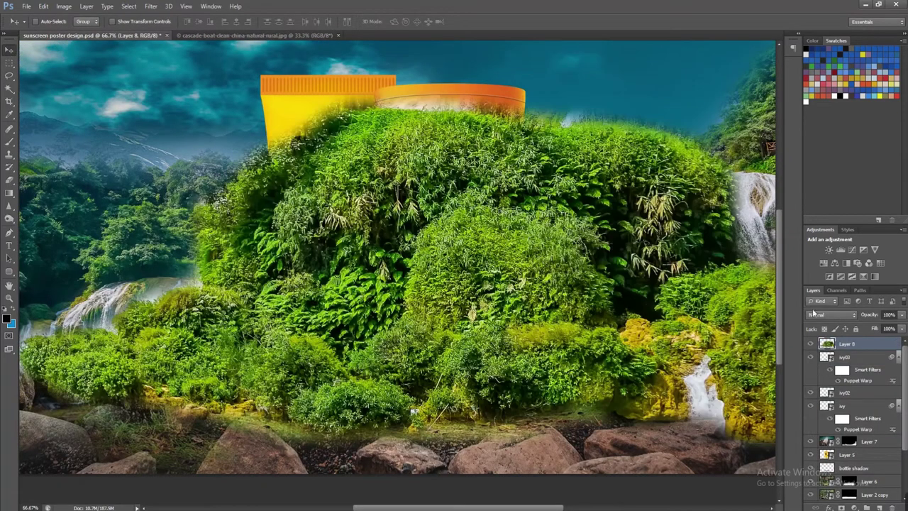
pyautogui.rightClick(870, 345)
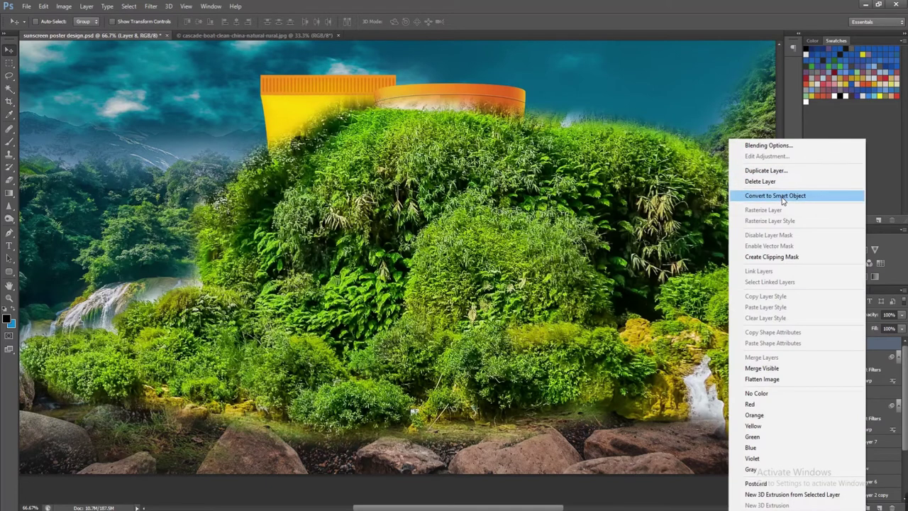
pyautogui.click(783, 202)
pyautogui.hotkey('ctrl', 't')
pyautogui.hotkey('ctrl', '-')
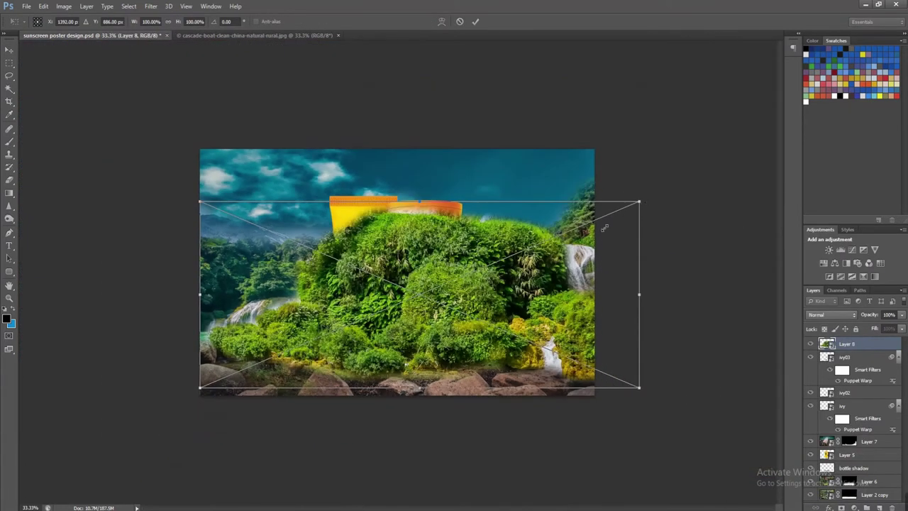
pyautogui.moveTo(200, 388); pyautogui.dragTo(343, 327)
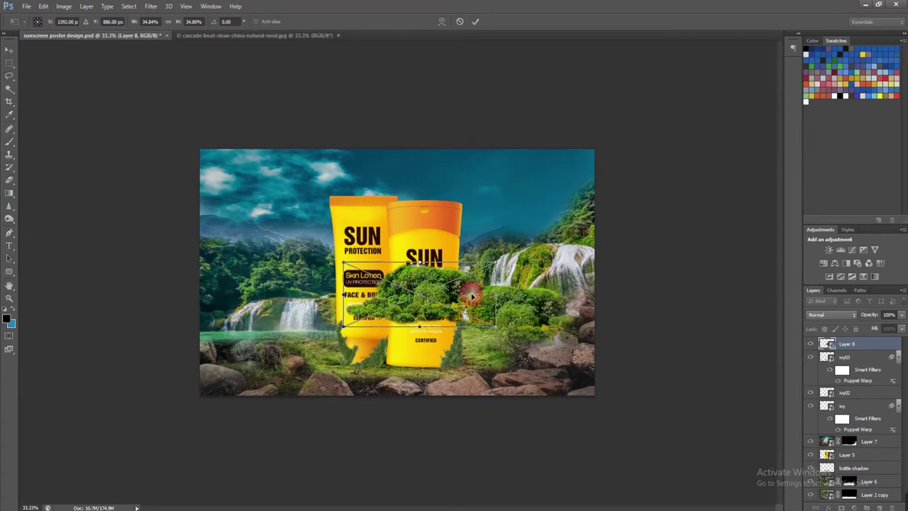
pyautogui.moveTo(436, 299); pyautogui.dragTo(419, 353)
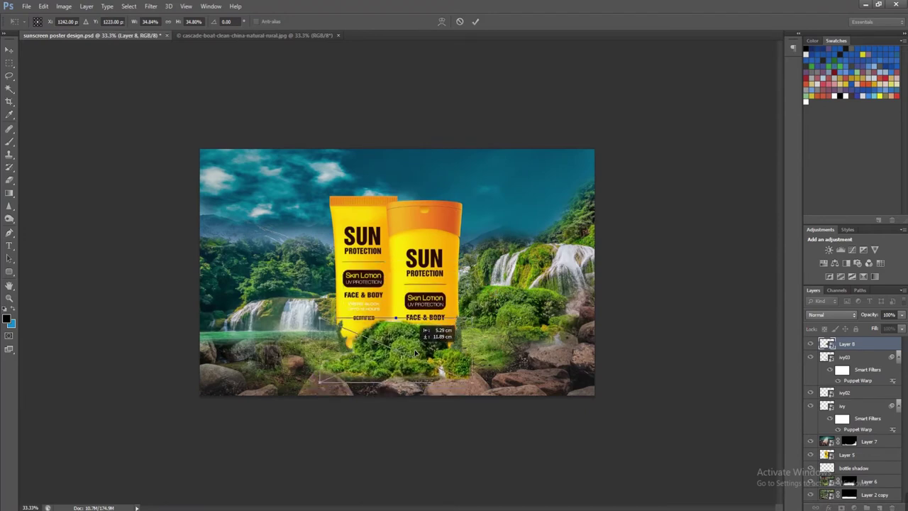
pyautogui.press('Return')
# Shrink the bushes to about 27%, widen them across both bottles, and squash them into a short strip
pyautogui.hotkey('ctrl', '+')
pyautogui.hotkey('ctrl', '+')
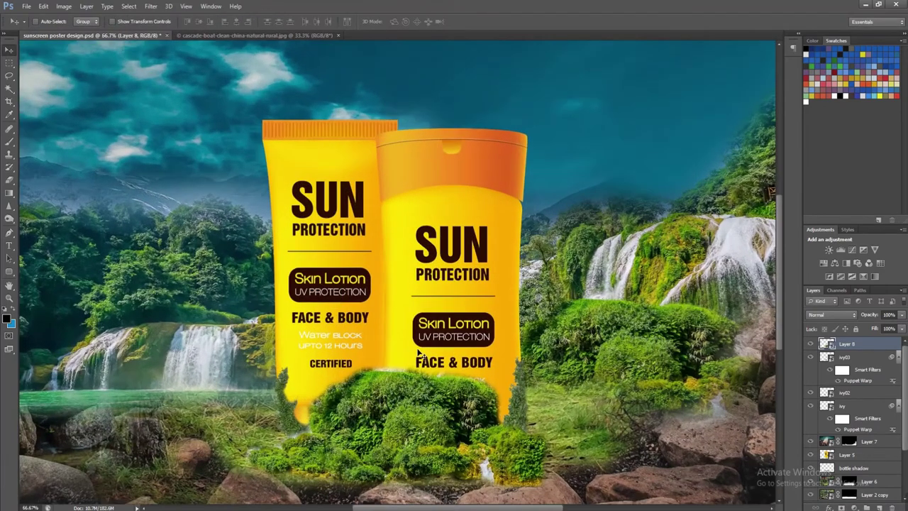
pyautogui.hotkey('ctrl', 't')
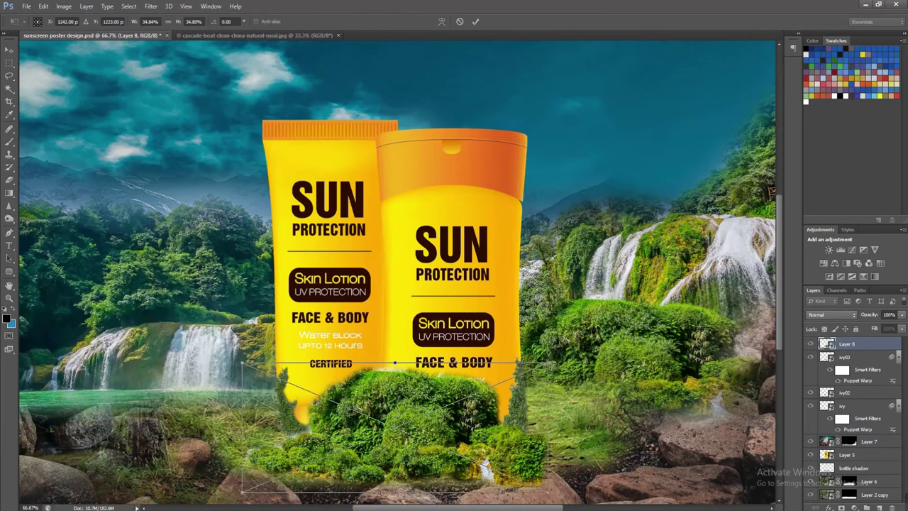
pyautogui.moveTo(546, 363); pyautogui.dragTo(518, 376)
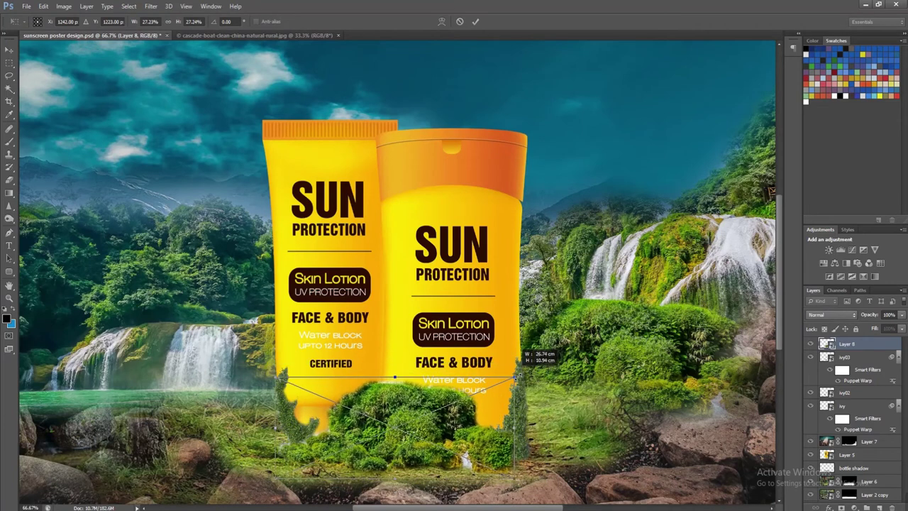
pyautogui.moveTo(516, 426); pyautogui.dragTo(537, 428)
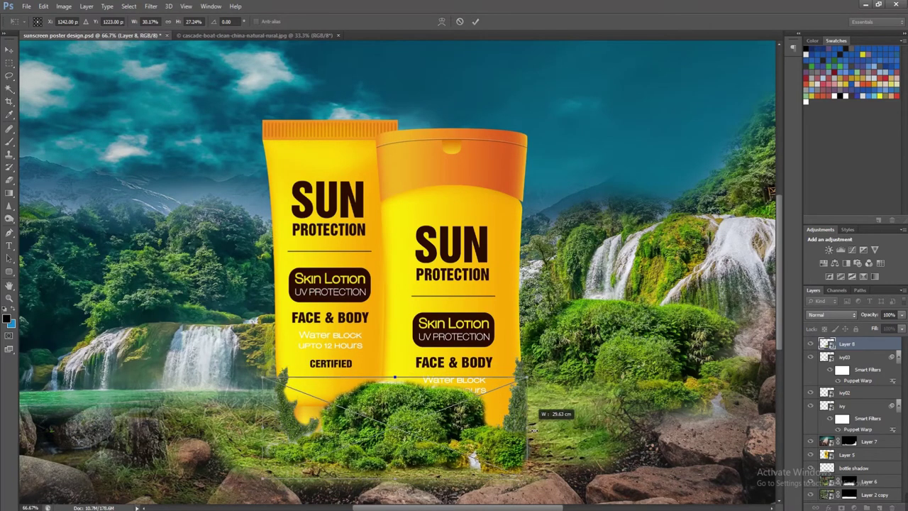
pyautogui.press('Return')
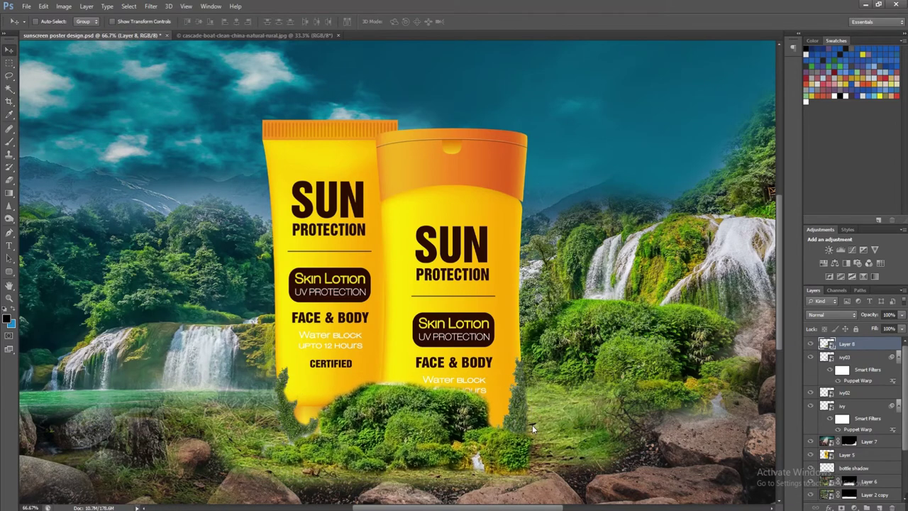
pyautogui.hotkey('ctrl', 't')
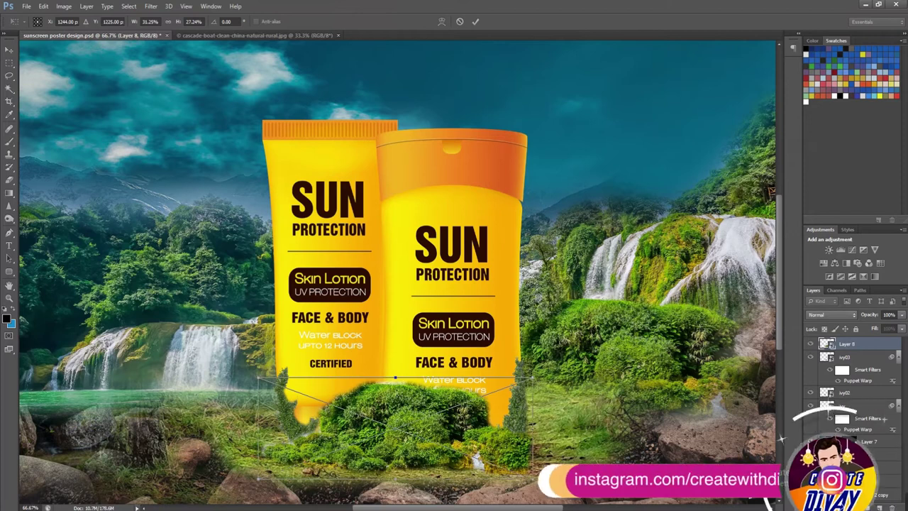
pyautogui.moveTo(395, 377); pyautogui.dragTo(393, 412)
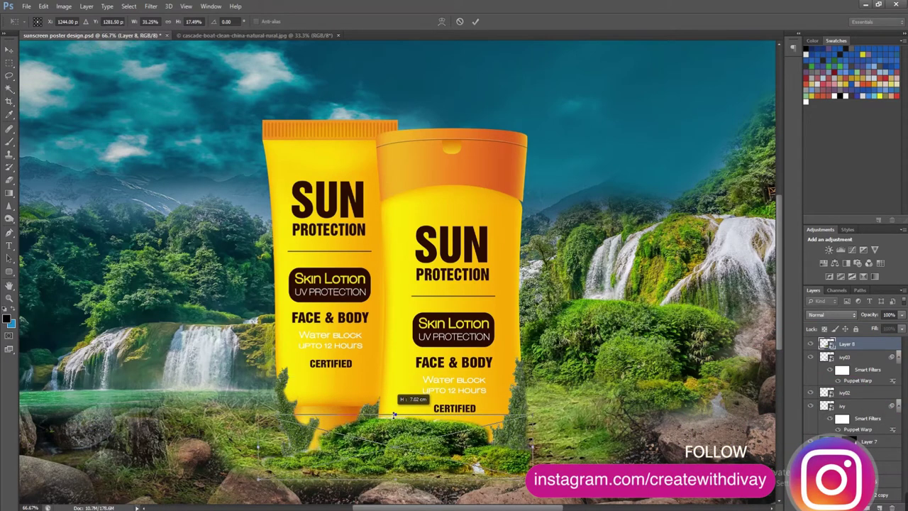
pyautogui.press('Return')
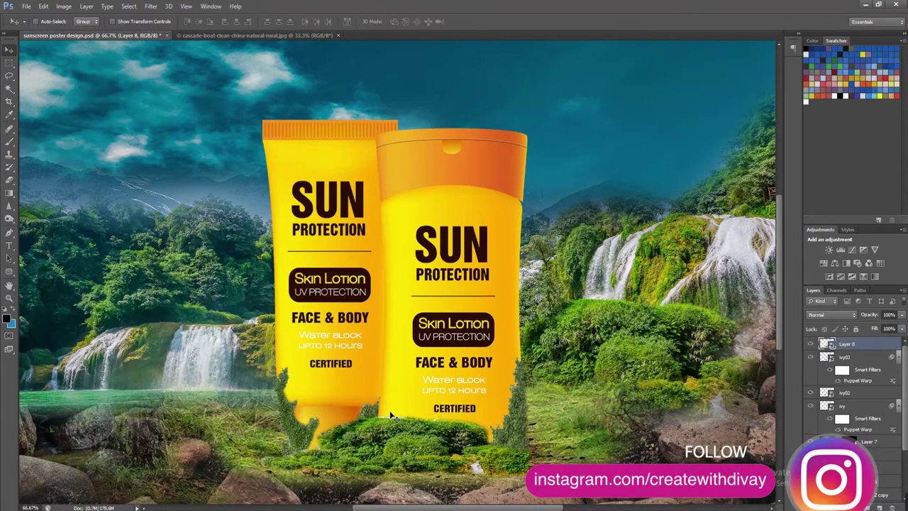
pyautogui.hotkey('ctrl', '-')
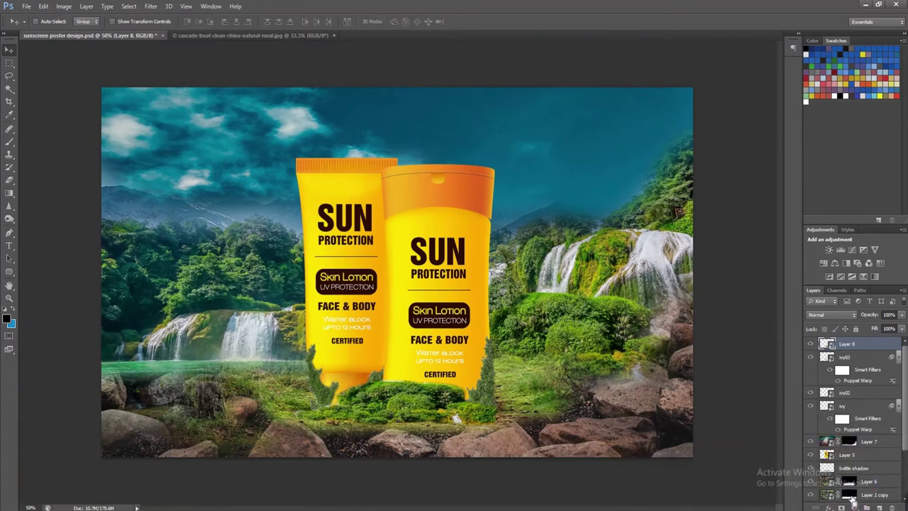
# Give Layer 8 an inverted mask and reveal grass at the bottle bases with a 21%-hardness brush
pyautogui.click(853, 503)
pyautogui.hotkey('ctrl', 'i')
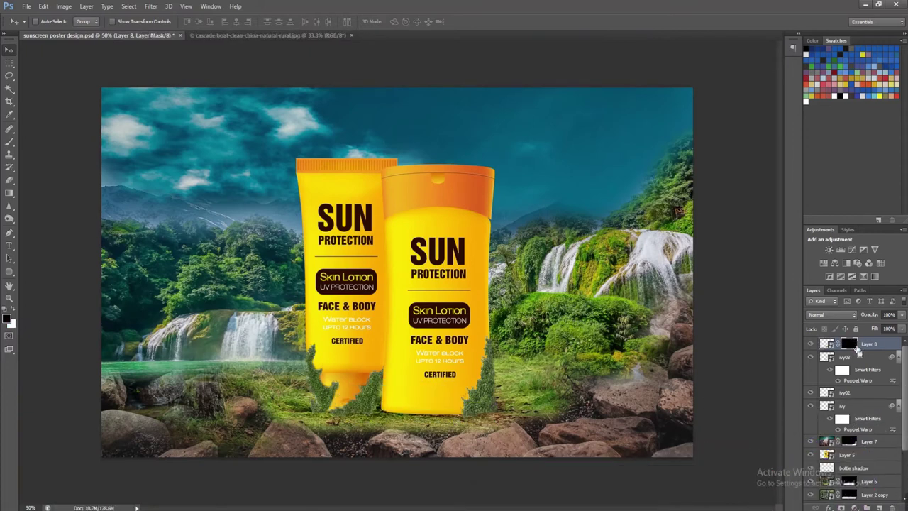
pyautogui.press('b')
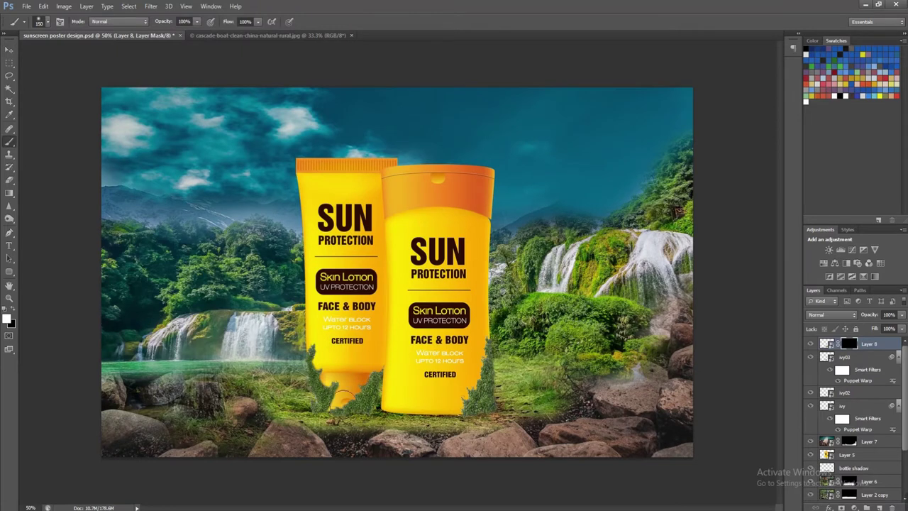
pyautogui.moveTo(454, 436); pyautogui.dragTo(327, 420)
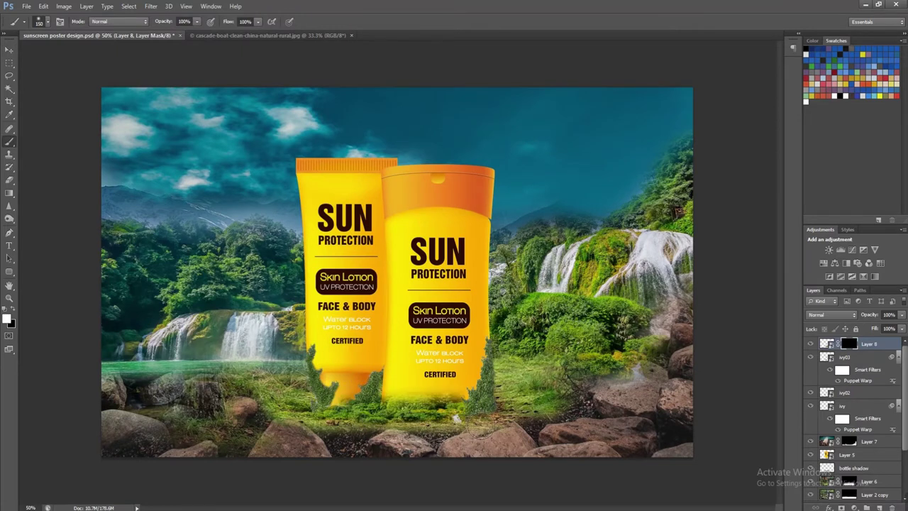
pyautogui.hotkey('ctrl', 'z')
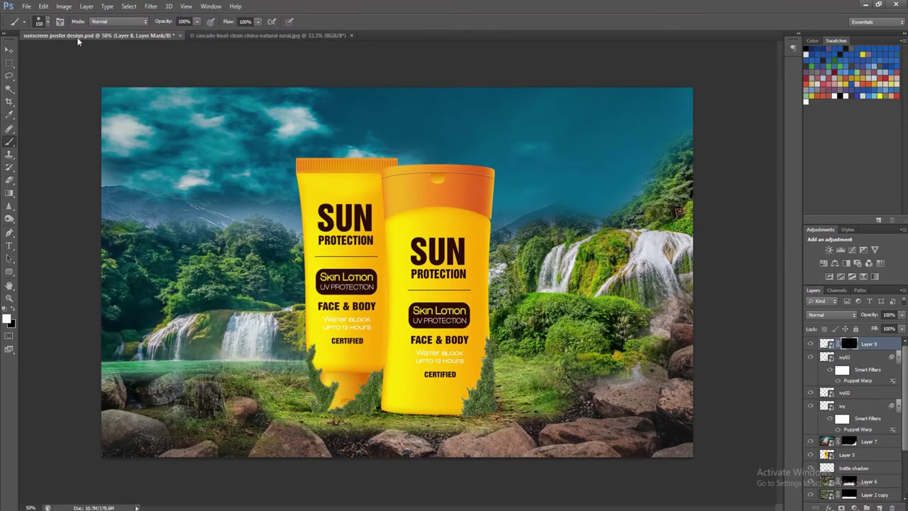
pyautogui.click(48, 21)
pyautogui.moveTo(19, 75); pyautogui.dragTo(36, 75)
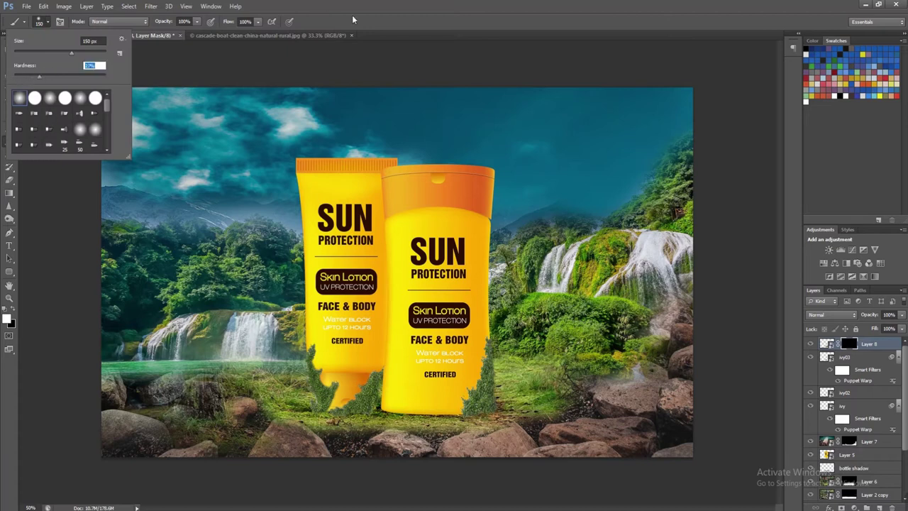
pyautogui.press('Return')
pyautogui.moveTo(489, 419); pyautogui.dragTo(383, 411)
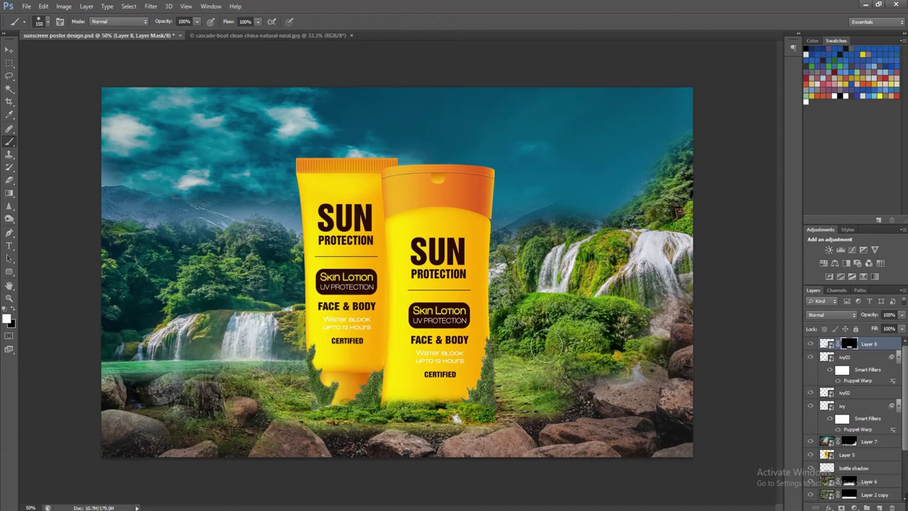
# Touch up the grass strip under the bottles in black and move Layer 8 beneath Layer 5
pyautogui.press('v')
pyautogui.press('x')
pyautogui.press('b')
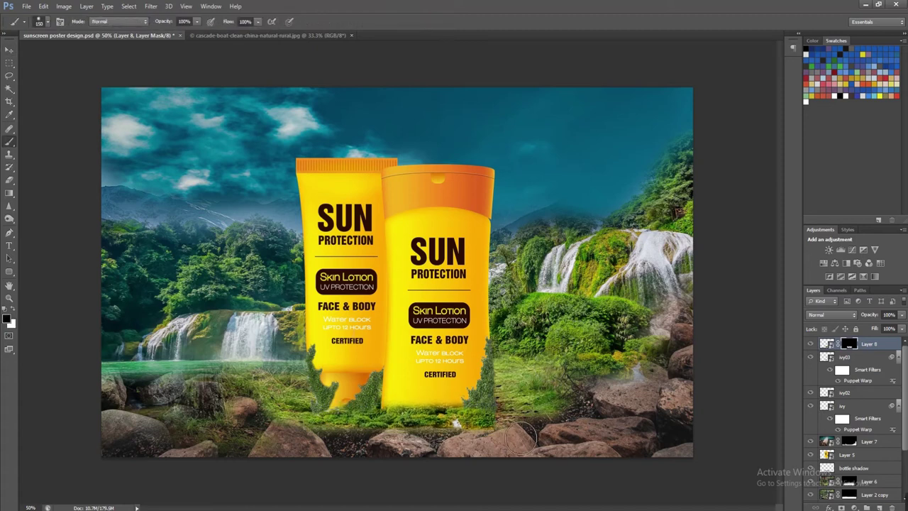
pyautogui.moveTo(319, 429); pyautogui.dragTo(455, 425)
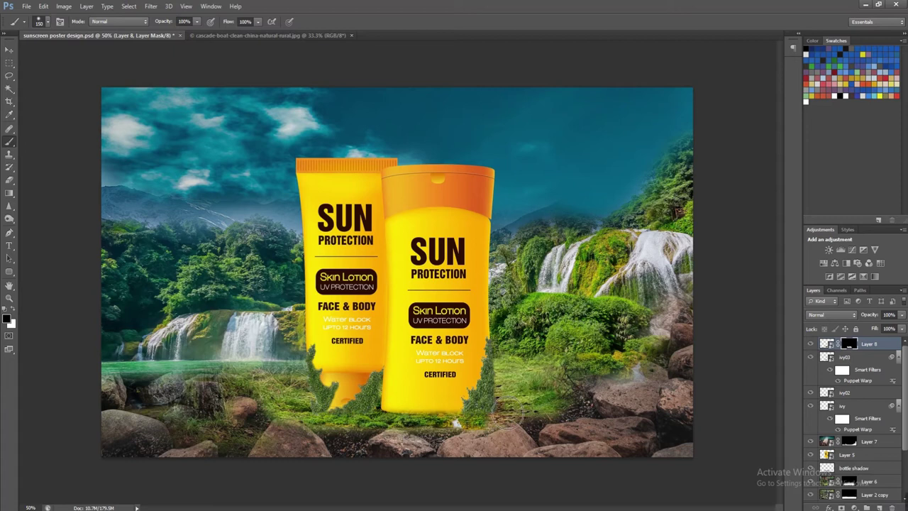
pyautogui.press('v')
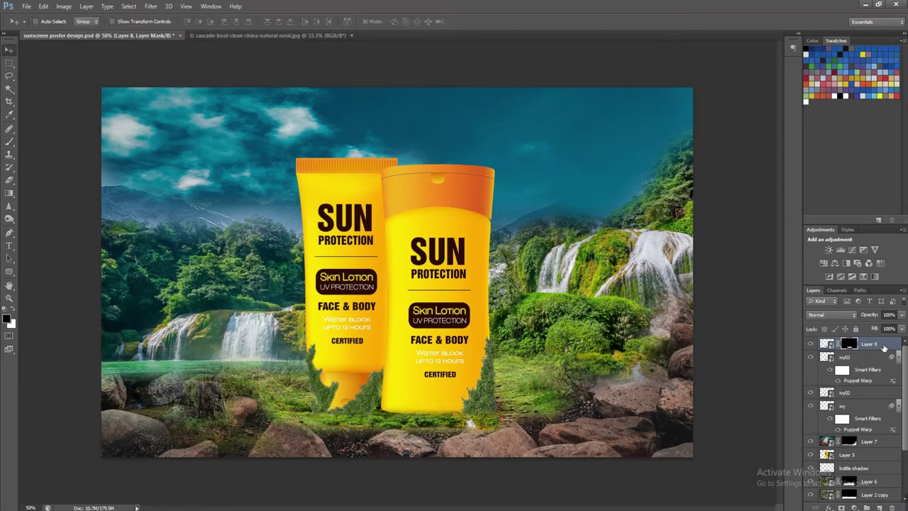
pyautogui.moveTo(877, 346); pyautogui.dragTo(869, 462)
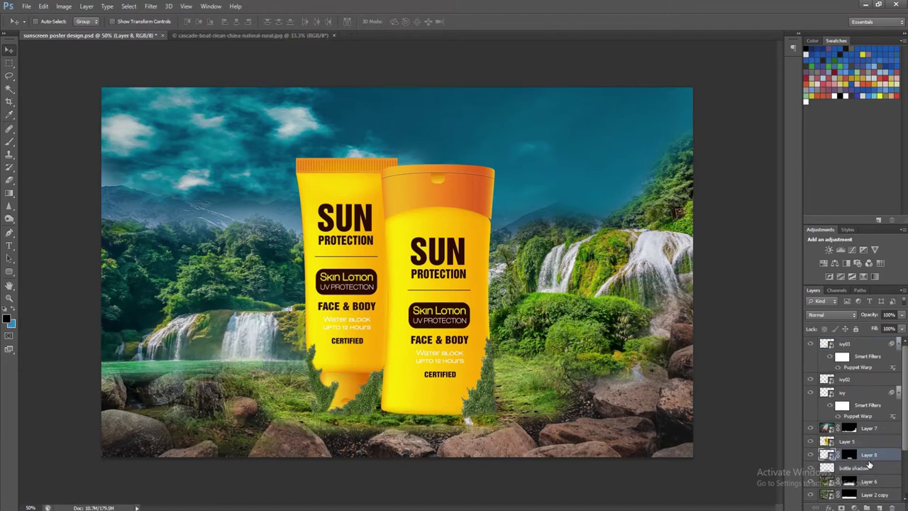
# Stretch Layer 8's bushes to about 135% height, then duplicate it and move the copy above ivy03
pyautogui.hotkey('ctrl', 't')
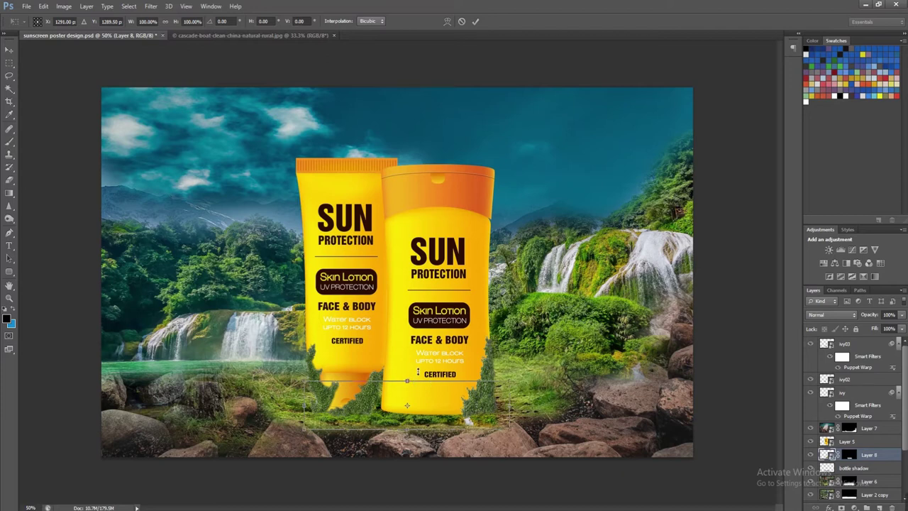
pyautogui.moveTo(418, 370); pyautogui.dragTo(423, 370)
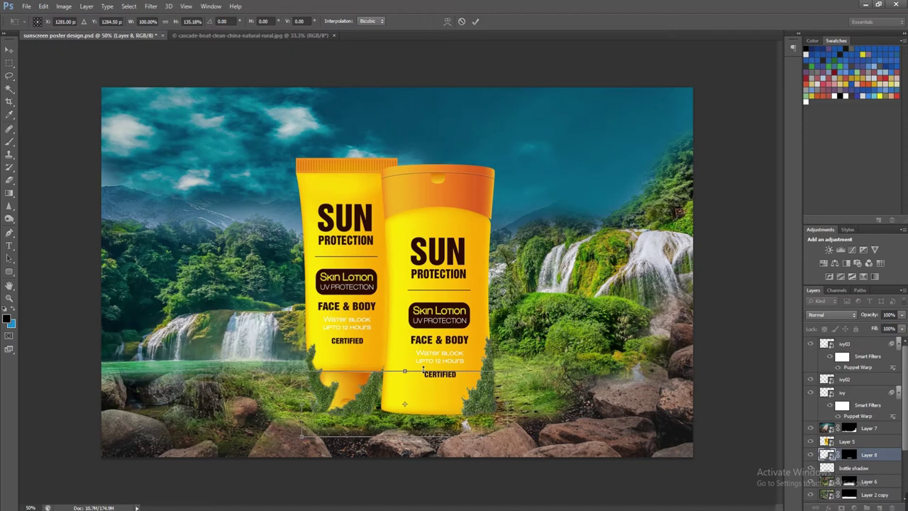
pyautogui.press('Return')
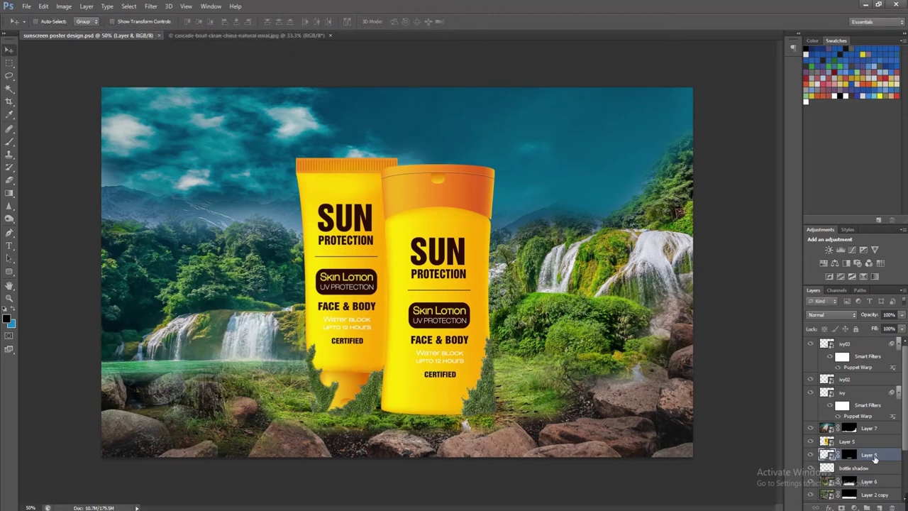
pyautogui.hotkey('ctrl', 'j')
pyautogui.moveTo(875, 457); pyautogui.dragTo(869, 346)
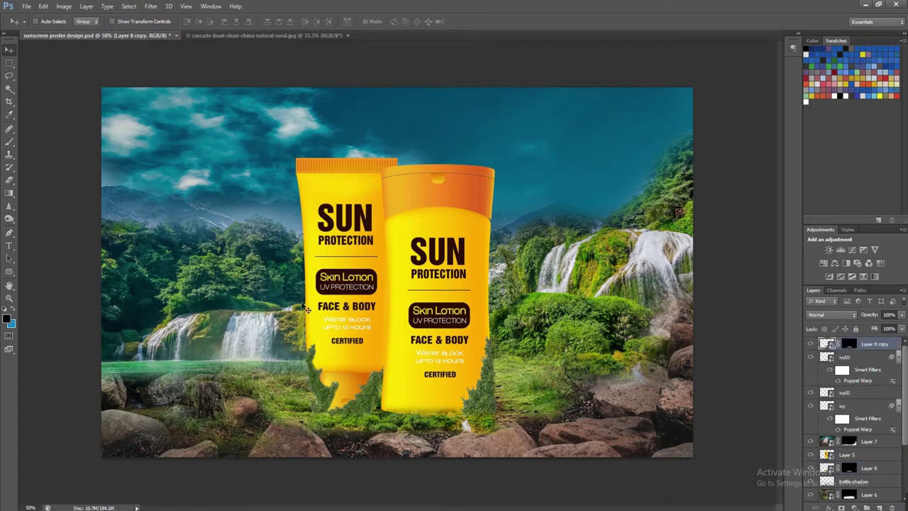
# Paint white on Layer 8 copy's mask to add grass at the bottles' base
pyautogui.press('b')
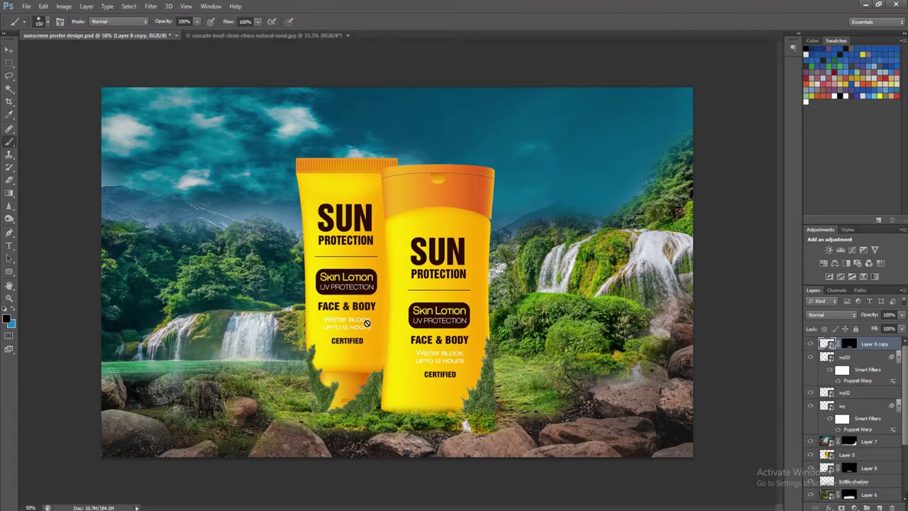
pyautogui.click(849, 344)
pyautogui.press('d')
pyautogui.moveTo(490, 422)
pyautogui.mouseDown()
pyautogui.moveTo(394, 408)
pyautogui.moveTo(355, 426)
pyautogui.moveTo(341, 406)
pyautogui.moveTo(509, 402)
pyautogui.mouseUp()
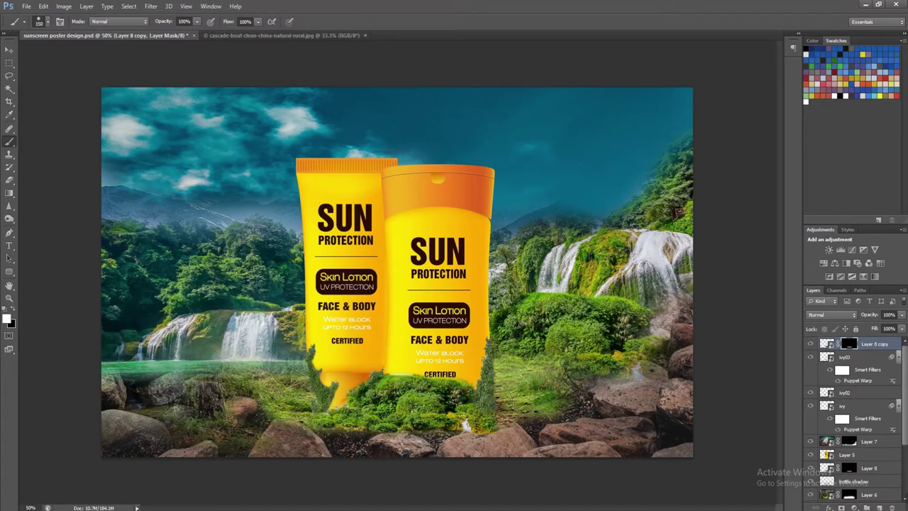
# Nudge the grass copy down-left, squash it to about 54% height, then hide the layer
pyautogui.click(9, 50)
pyautogui.hotkey('ctrl', 't')
pyautogui.hotkey('shift', 'Down')
pyautogui.hotkey('shift', 'Down')
pyautogui.hotkey('shift', 'Down')
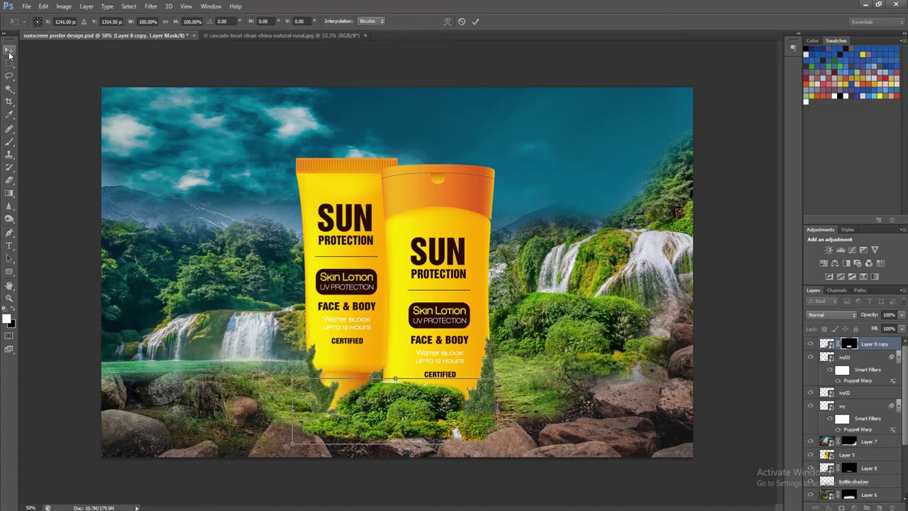
pyautogui.hotkey('shift', 'Left')
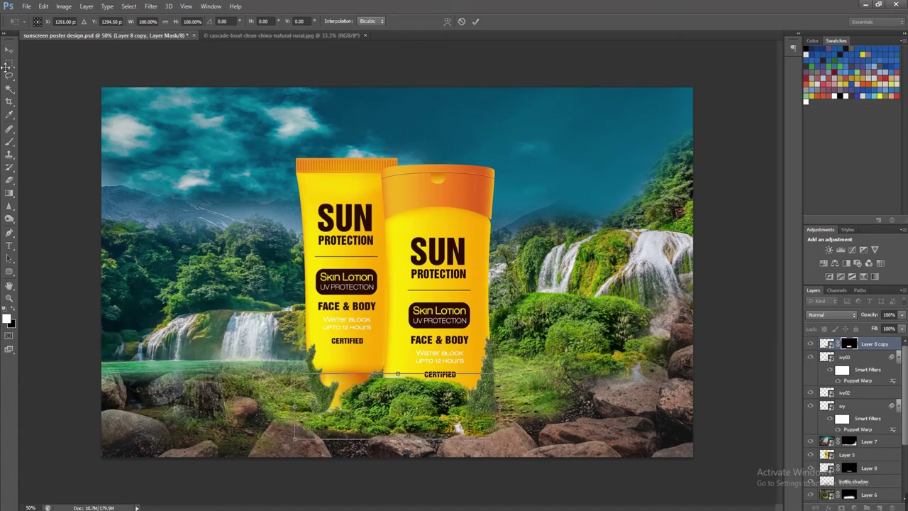
pyautogui.moveTo(397, 373); pyautogui.dragTo(397, 404)
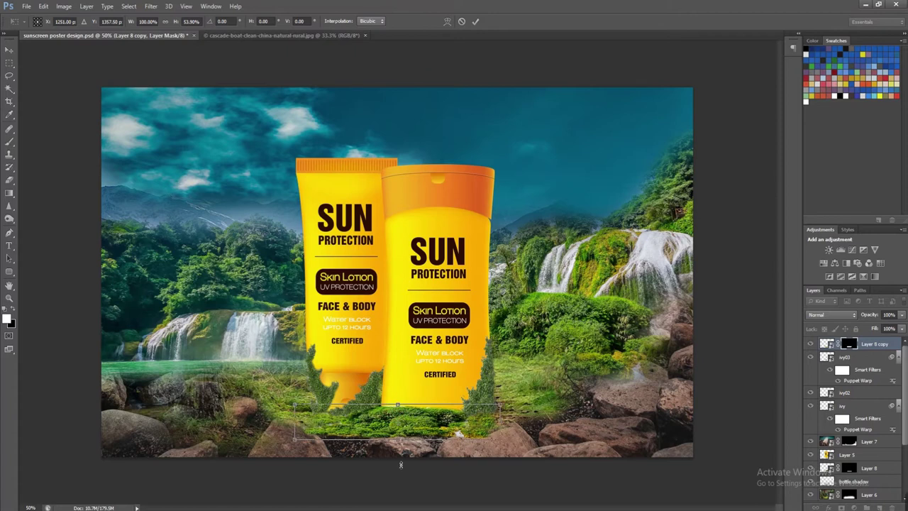
pyautogui.press('Return')
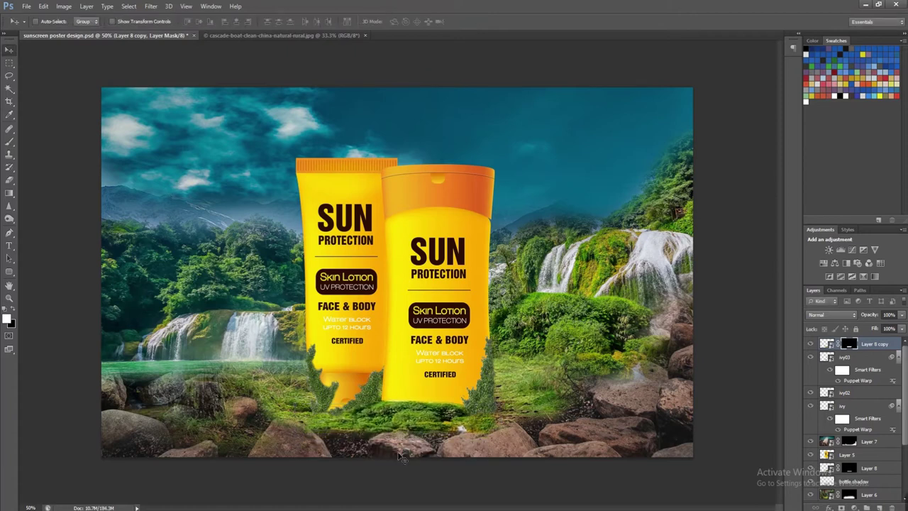
pyautogui.click(812, 343)
# Delete Layer 8 copy, move bottle shadow above Layer 8, and try then cancel Curves and Levels
pyautogui.press('Delete')
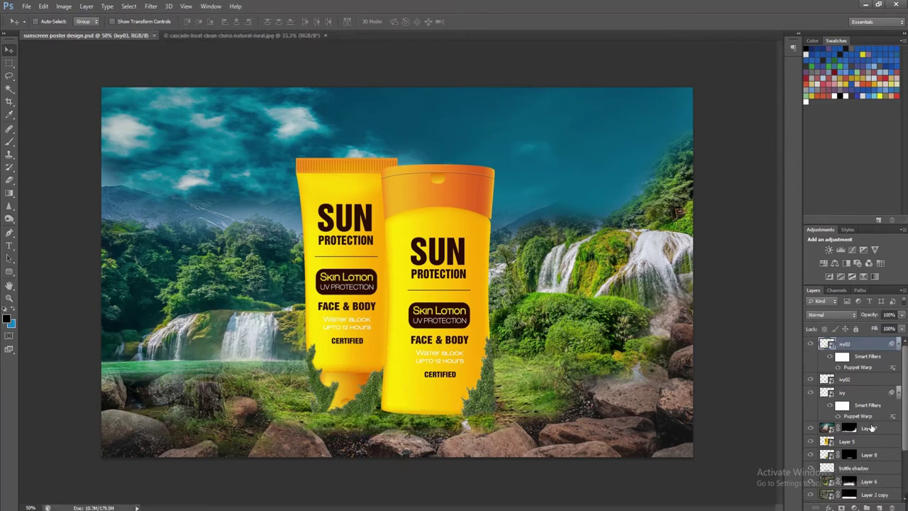
pyautogui.moveTo(862, 469); pyautogui.dragTo(862, 456)
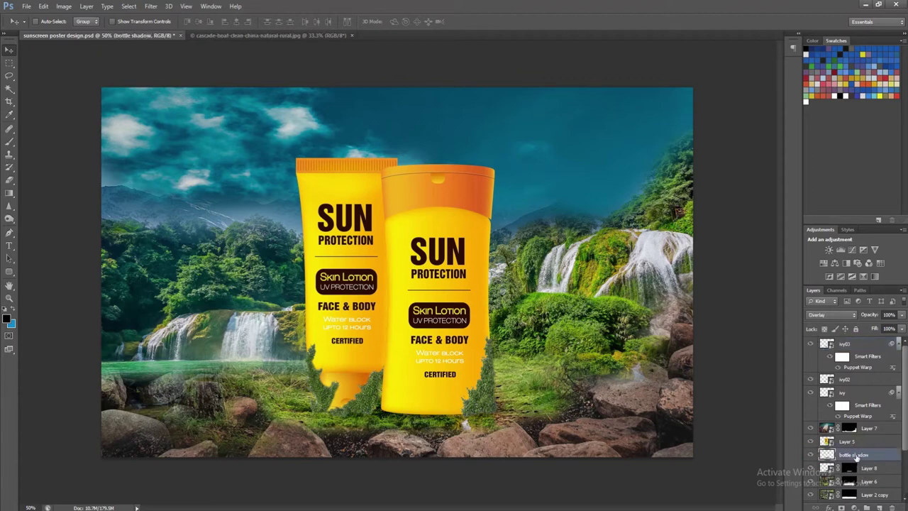
pyautogui.hotkey('ctrl', 'm')
pyautogui.moveTo(686, 225)
pyautogui.mouseDown()
pyautogui.moveTo(688, 199)
pyautogui.moveTo(714, 237)
pyautogui.moveTo(707, 224)
pyautogui.mouseUp()
pyautogui.press('Escape')
pyautogui.hotkey('ctrl', 'l')
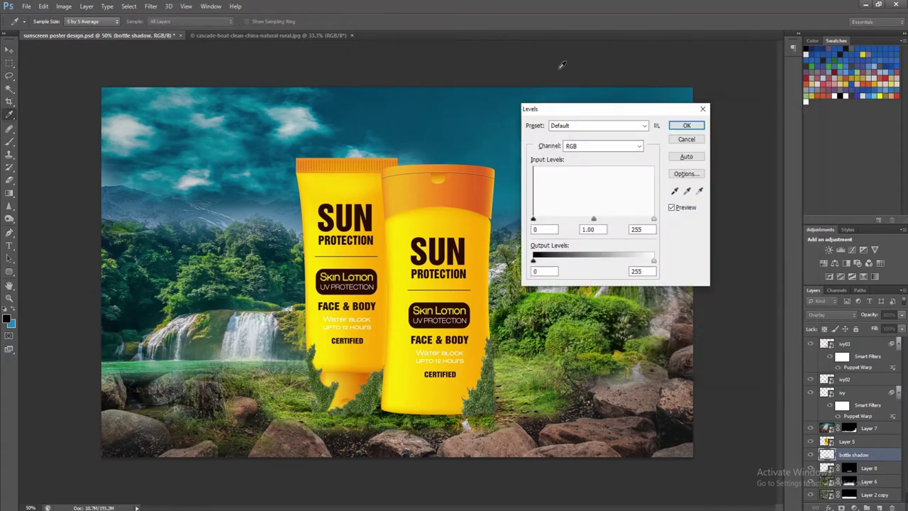
pyautogui.click(687, 127)
# Duplicate the bottle shadow layer and save the poster before opening another file
pyautogui.press('v')
pyautogui.hotkey('ctrl', 'j')
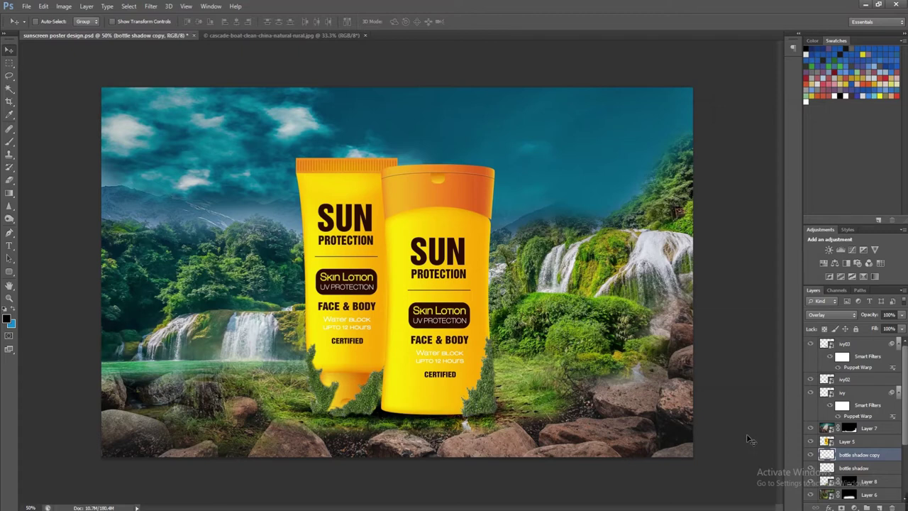
pyautogui.hotkey('ctrl', 's')
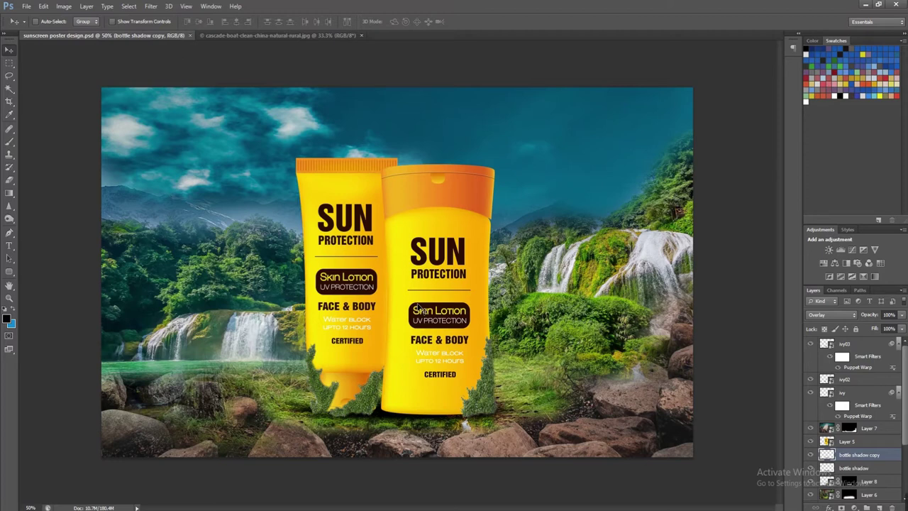
pyautogui.hotkey('ctrl', 'o')
# Open the transparent hanging-ivy PNG from the images folder
pyautogui.scroll(-2, 622, 244)
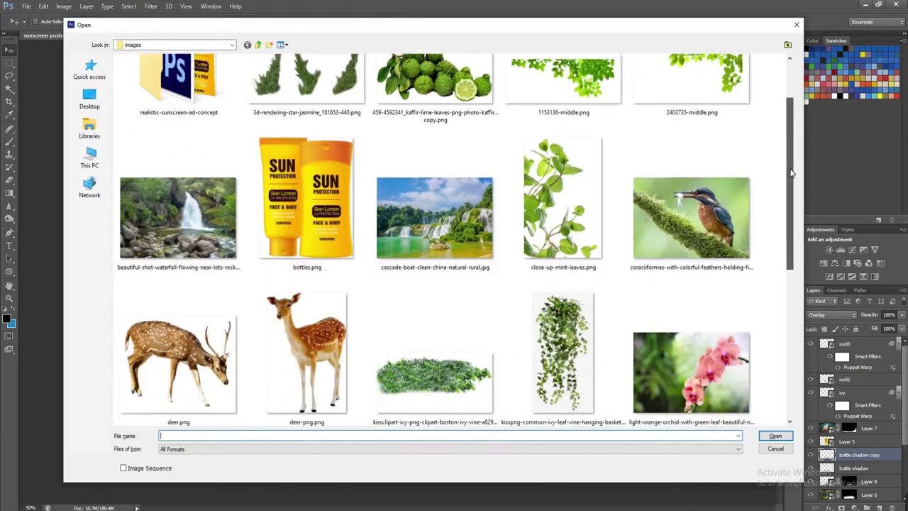
pyautogui.scroll(-2, 622, 244)
pyautogui.scroll(-2, 497, 319)
pyautogui.scroll(-1, 497, 319)
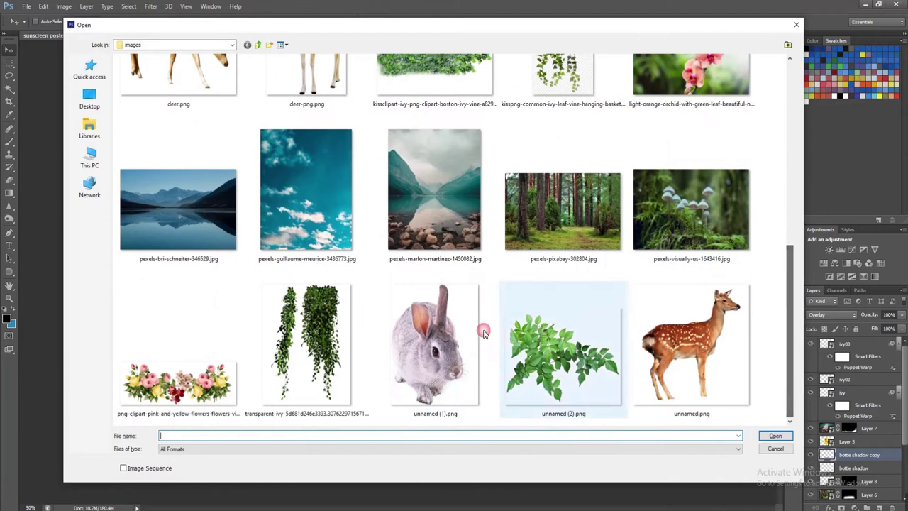
pyautogui.doubleClick(309, 315)
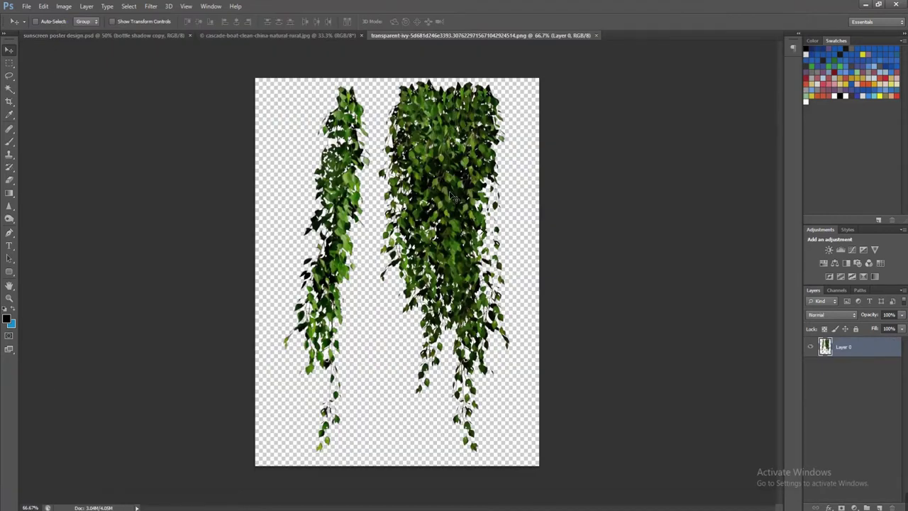
# Marquee-select the hanging ivy and paste it into the poster as Layer 9
pyautogui.press('m')
pyautogui.moveTo(522, 493); pyautogui.dragTo(466, 260)
pyautogui.press('v')
pyautogui.rightClick(437, 236)
pyautogui.click(441, 243)
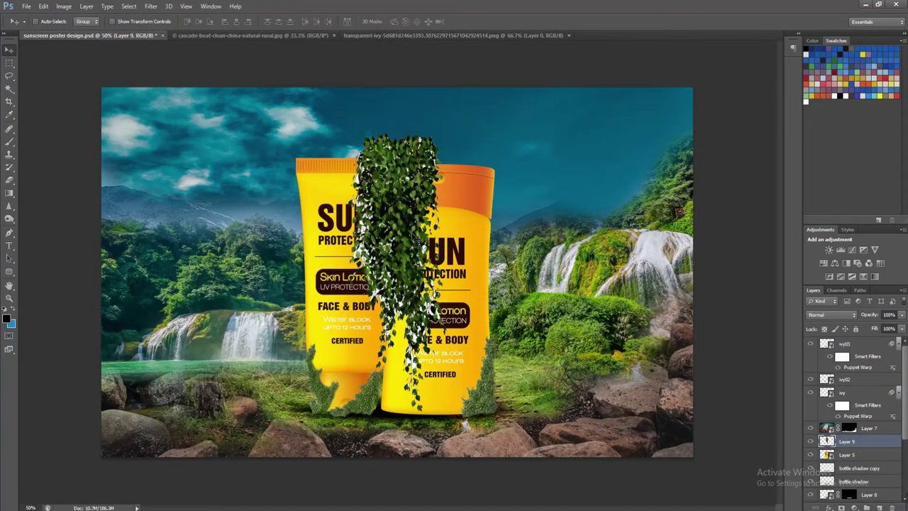
# Cycle Layer 9's blend modes through Darken, Multiply and others
pyautogui.hotkey('shift', '+')
pyautogui.hotkey('shift', '+')
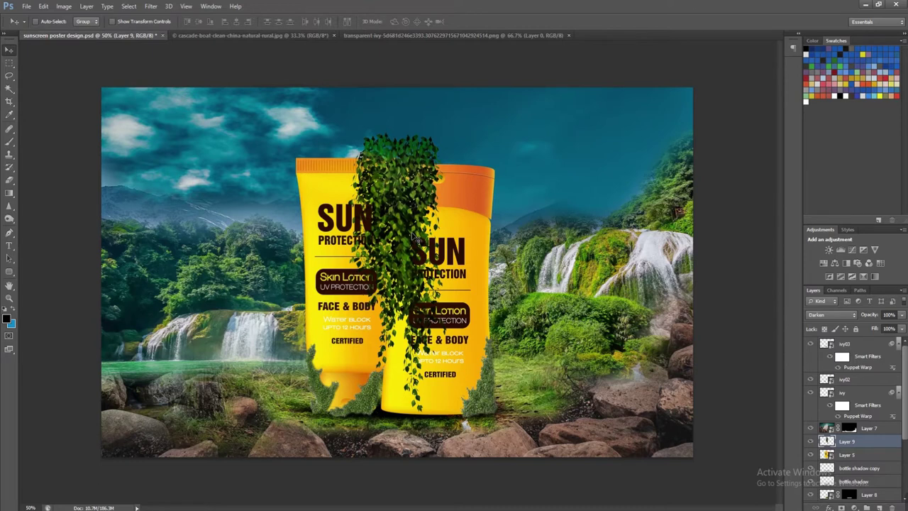
pyautogui.hotkey('shift', '+')
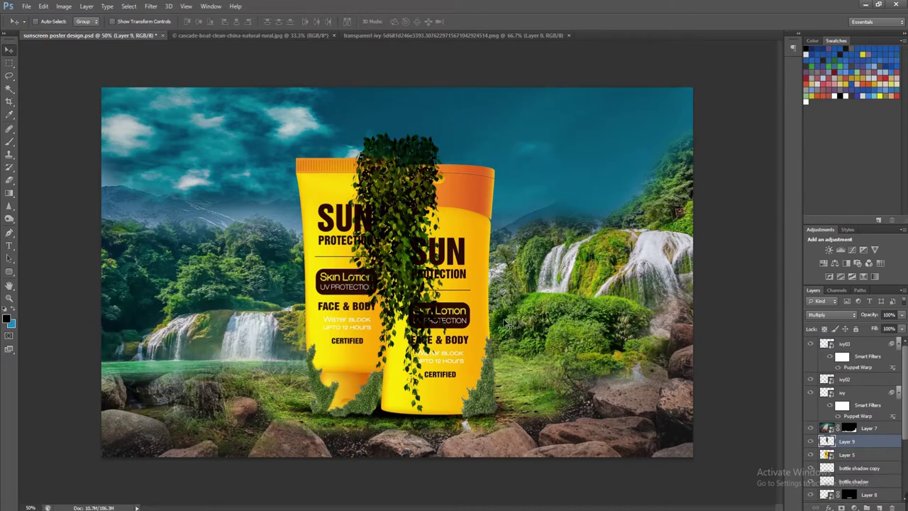
pyautogui.hotkey('shift', '+')
pyautogui.hotkey('shift', '+')
pyautogui.hotkey('shift', '+')
pyautogui.hotkey('shift', '+')
pyautogui.hotkey('shift', '+')
pyautogui.hotkey('shift', '+')
pyautogui.hotkey('shift', '+')
pyautogui.hotkey('shift', '+')
pyautogui.hotkey('shift', '+')
pyautogui.hotkey('shift', '+')
pyautogui.hotkey('shift', '+')
pyautogui.hotkey('shift', '+')
pyautogui.hotkey('shift', '+')
pyautogui.hotkey('shift', '+')
pyautogui.hotkey('shift', '+')
pyautogui.hotkey('shift', '+')
pyautogui.hotkey('shift', '+')
pyautogui.hotkey('shift', '+')
pyautogui.hotkey('shift', '+')
pyautogui.hotkey('shift', '+')
pyautogui.hotkey('shift', '+')
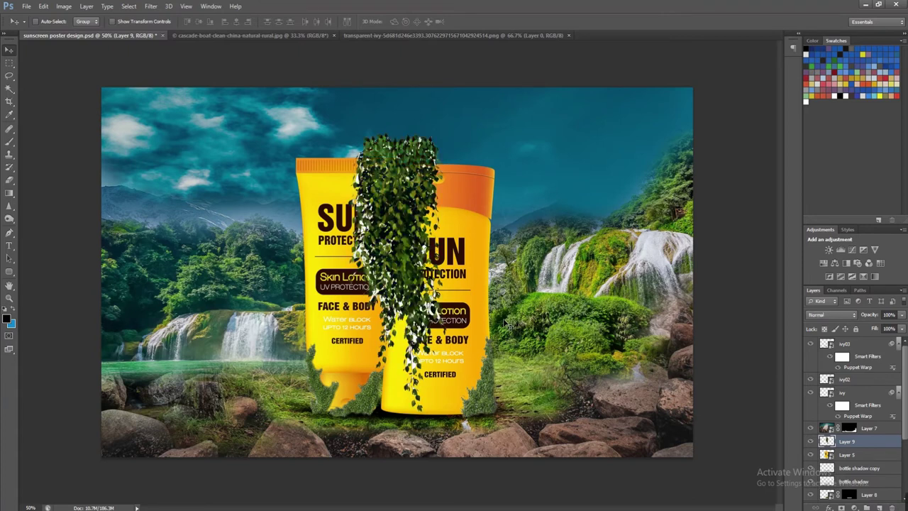
pyautogui.hotkey('shift', '+')
pyautogui.hotkey('shift', '+')
# Move Layer 9's ivy beside the right bottle and flip it vertically
pyautogui.rightClick(869, 442)
pyautogui.press('Escape')
pyautogui.moveTo(453, 250); pyautogui.dragTo(466, 269)
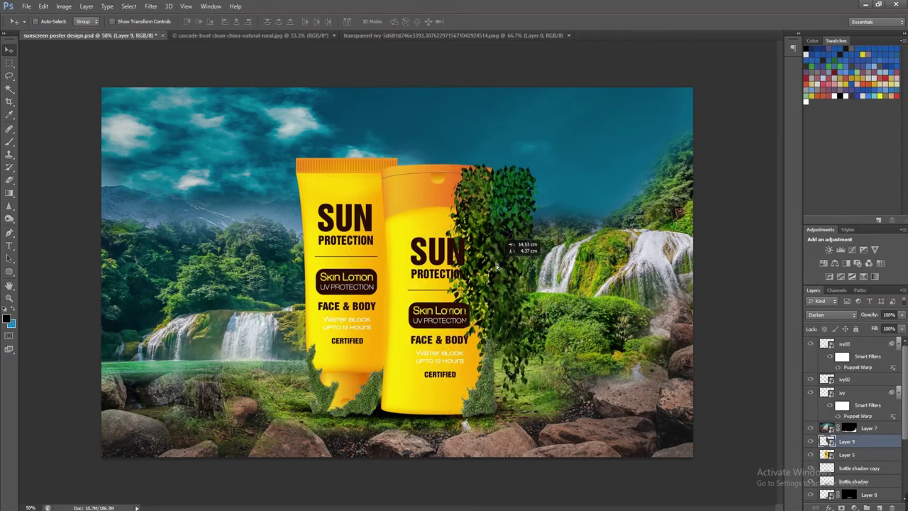
pyautogui.moveTo(466, 269); pyautogui.dragTo(494, 265)
pyautogui.hotkey('ctrl', 't')
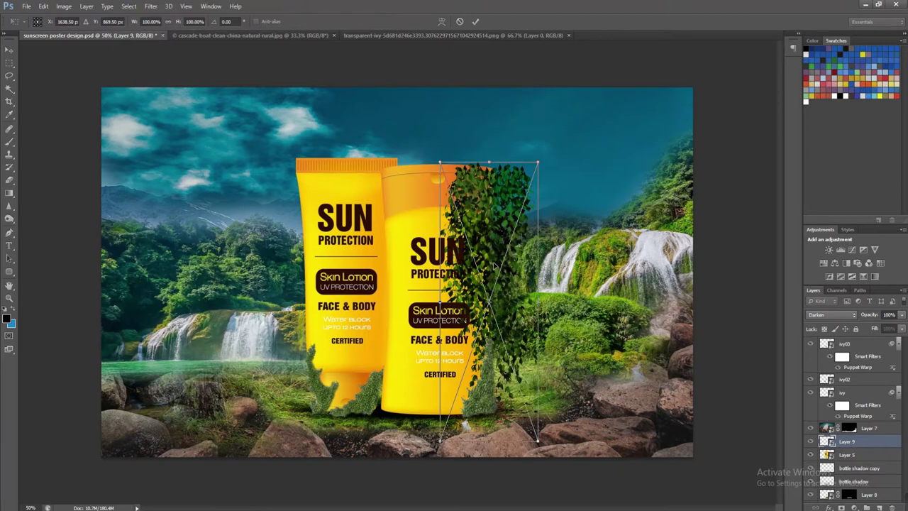
pyautogui.rightClick(488, 239)
pyautogui.click(497, 393)
pyautogui.press('Return')
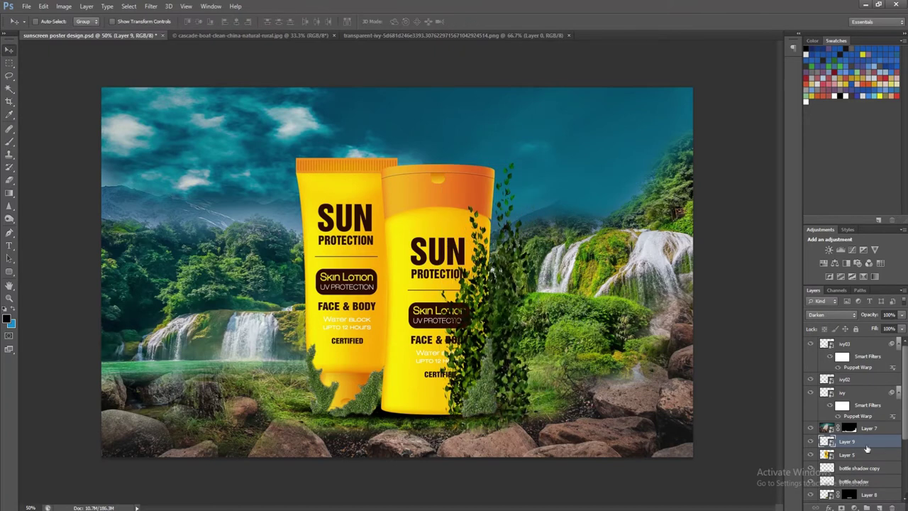
# Move ivy03, ivy02 and ivy below Layer 9, then reselect Layer 9
pyautogui.click(897, 343)
pyautogui.click(861, 344)
pyautogui.keyDown('shift'); pyautogui.click(860, 356); pyautogui.keyUp('shift')
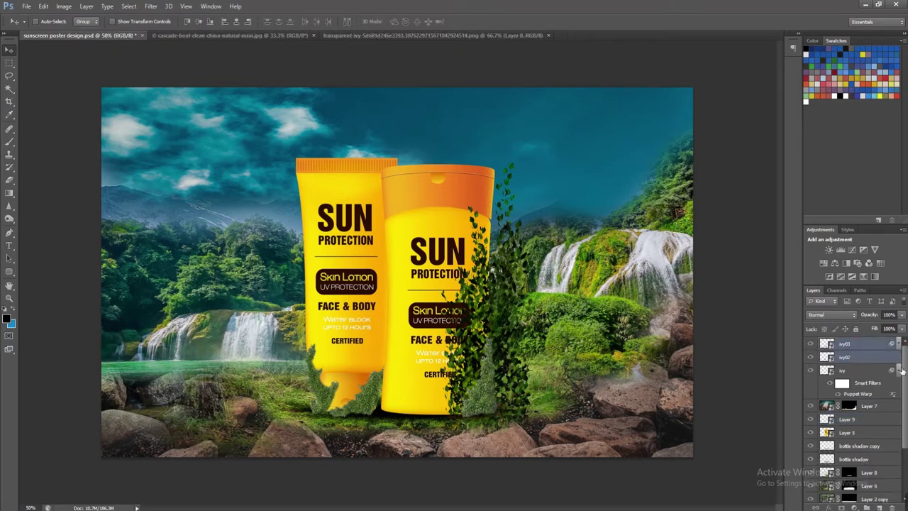
pyautogui.click(898, 370)
pyautogui.keyDown('shift'); pyautogui.click(857, 370); pyautogui.keyUp('shift')
pyautogui.moveTo(855, 374); pyautogui.dragTo(851, 411)
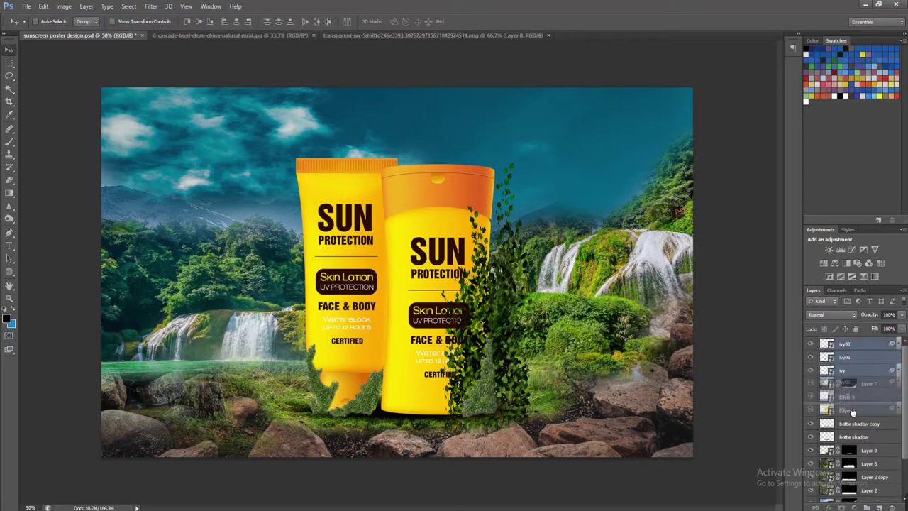
pyautogui.click(855, 359)
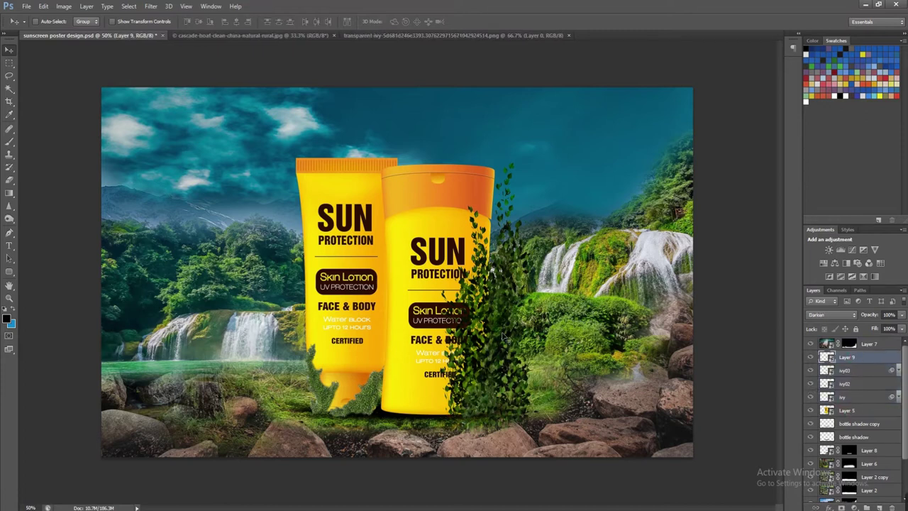
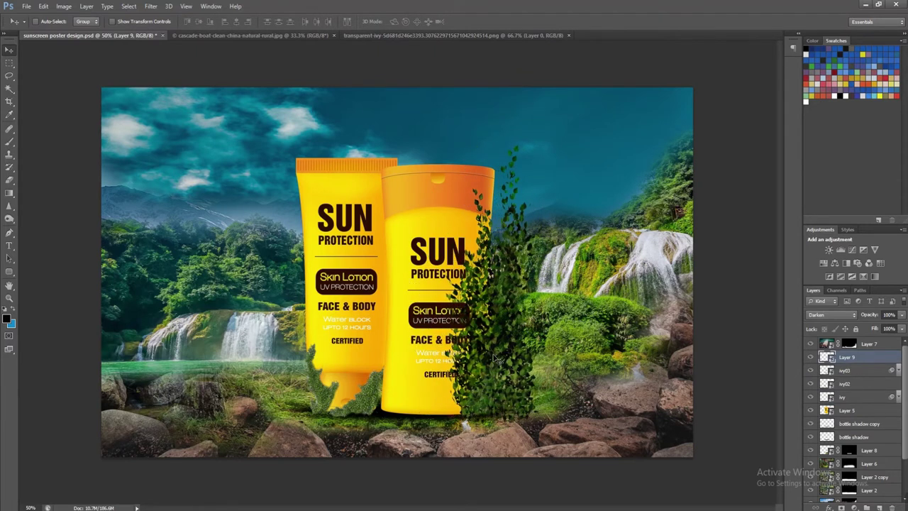
# Scale the ivy down to about half size and nudge it beside the front bottle
pyautogui.hotkey('ctrl', 't')
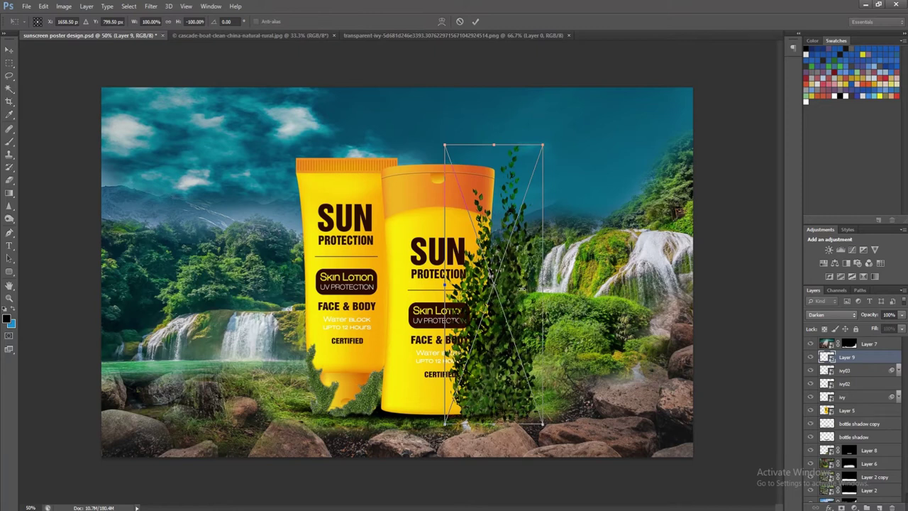
pyautogui.moveTo(542, 285); pyautogui.dragTo(521, 285)
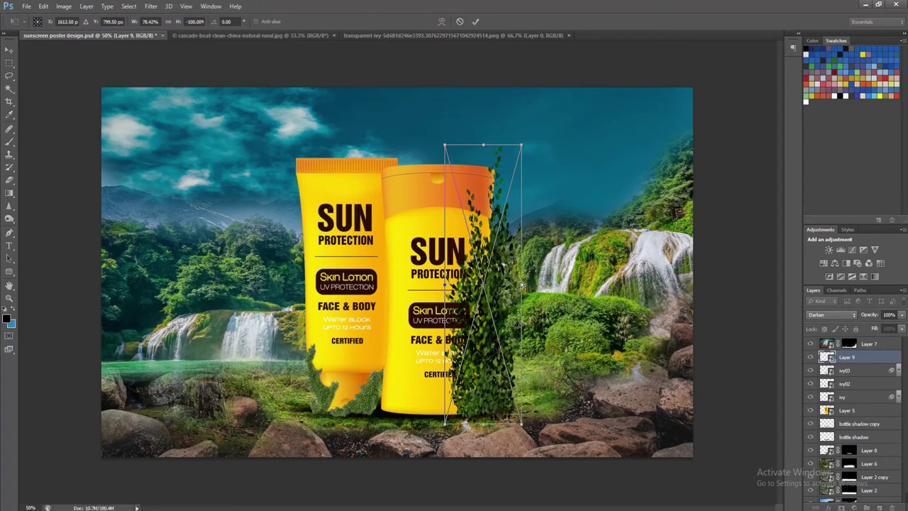
pyautogui.hotkey('ctrl', 'z')
pyautogui.moveTo(542, 145); pyautogui.dragTo(496, 282)
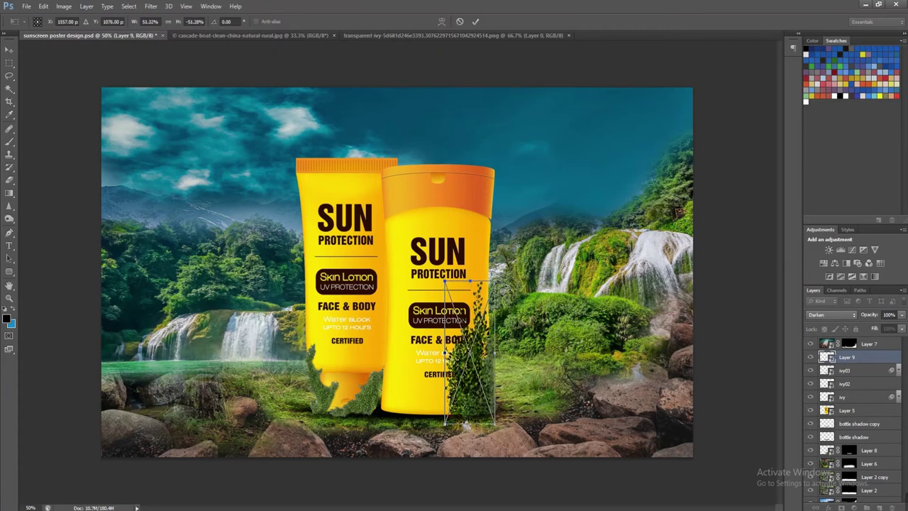
pyautogui.press('Return')
pyautogui.moveTo(497, 282); pyautogui.dragTo(507, 290)
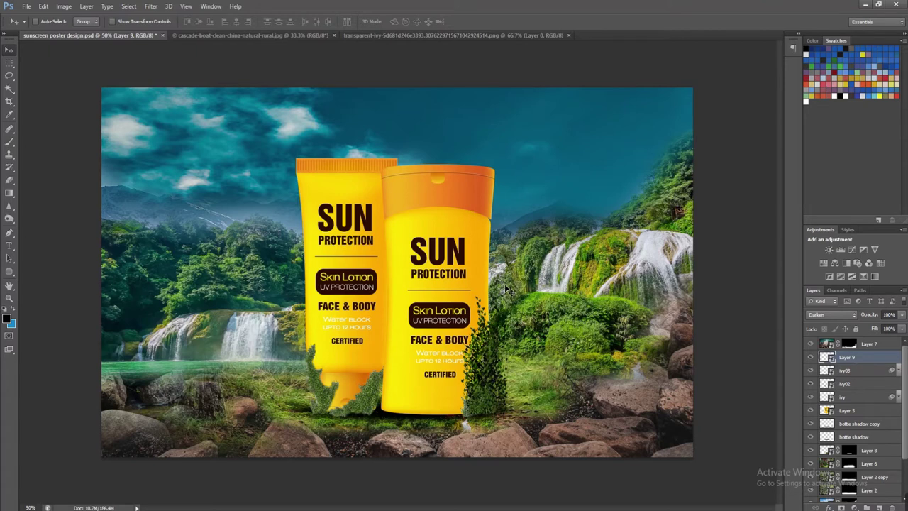
# Enlarge the ivy to about 69%, save the poster, and duplicate the ivy layer
pyautogui.hotkey('ctrl', 't')
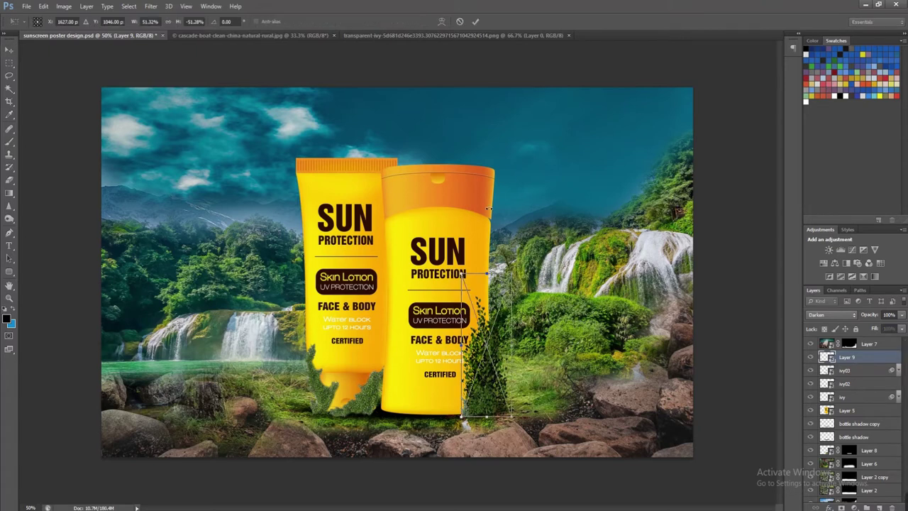
pyautogui.moveTo(459, 229); pyautogui.dragTo(444, 223)
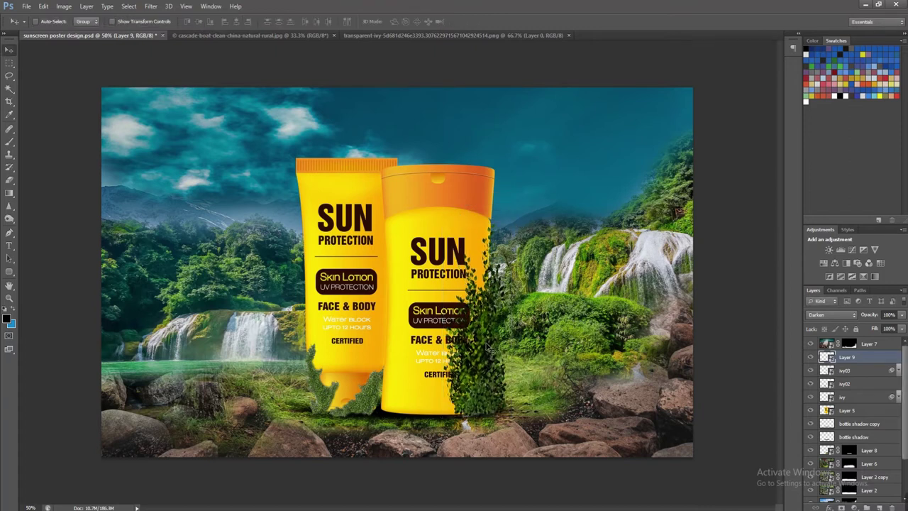
pyautogui.hotkey('ctrl', 's')
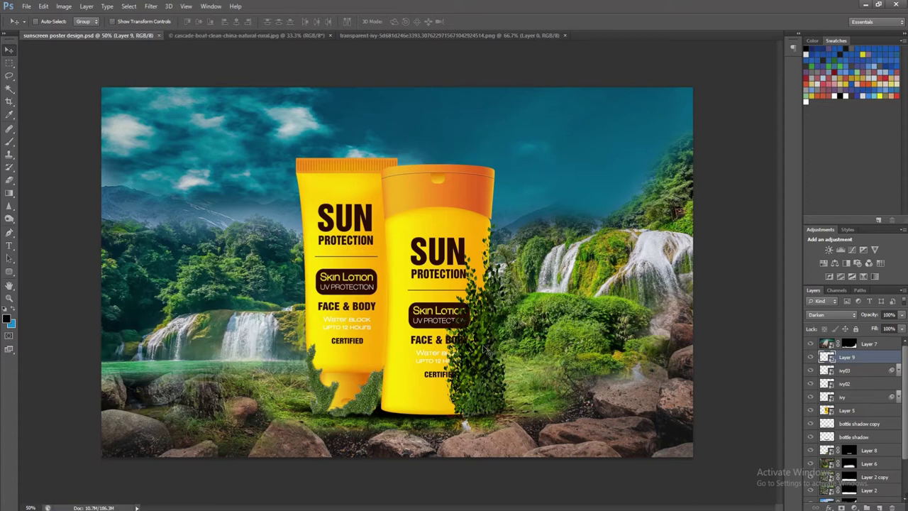
pyautogui.hotkey('ctrl', 'j')
# Shrink the ivy copy, rotate it 90°, and nudge it onto the front bottle's base
pyautogui.moveTo(414, 353); pyautogui.dragTo(429, 358)
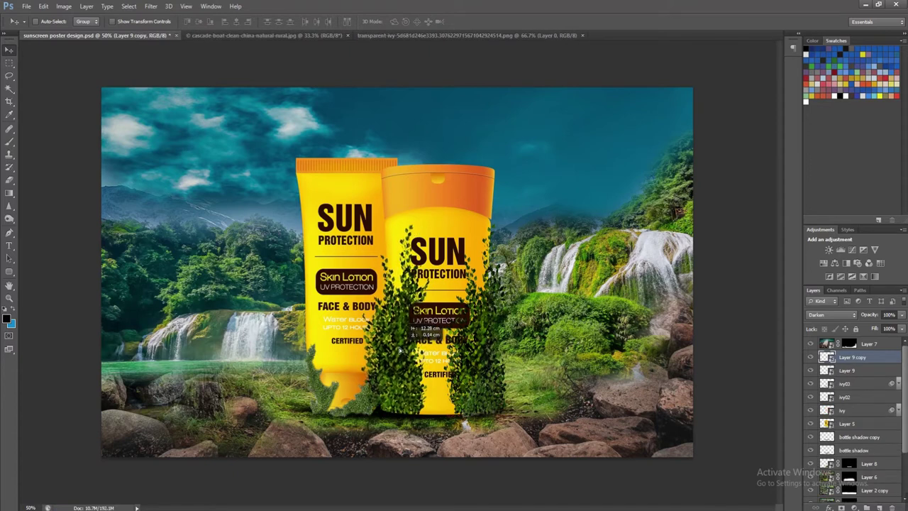
pyautogui.hotkey('ctrl', 't')
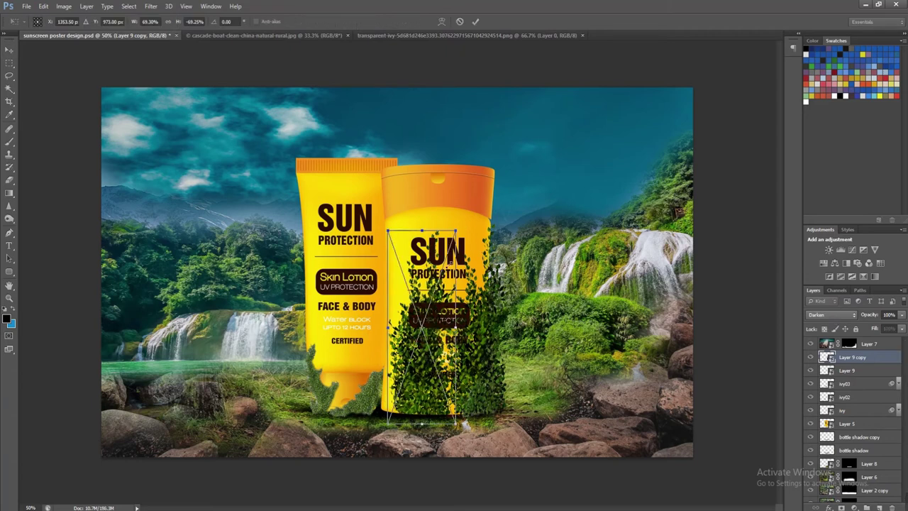
pyautogui.moveTo(456, 231); pyautogui.dragTo(419, 343)
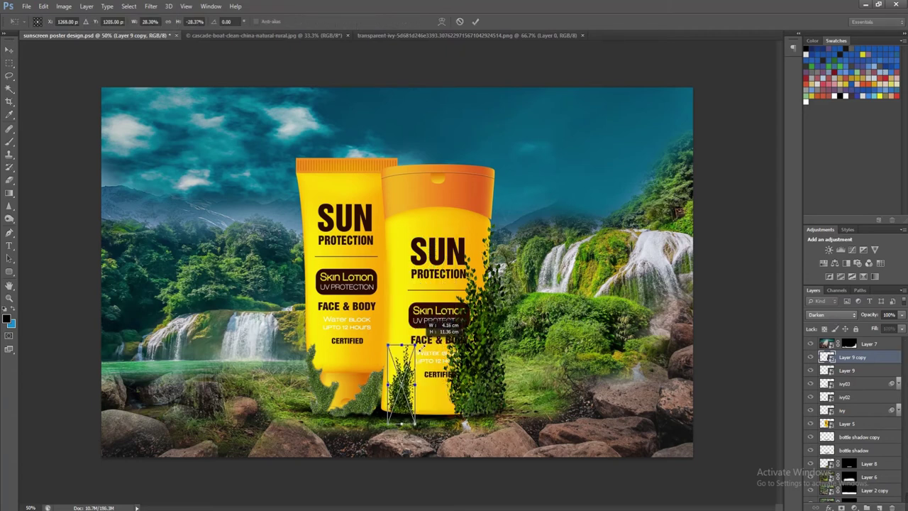
pyautogui.rightClick(407, 383)
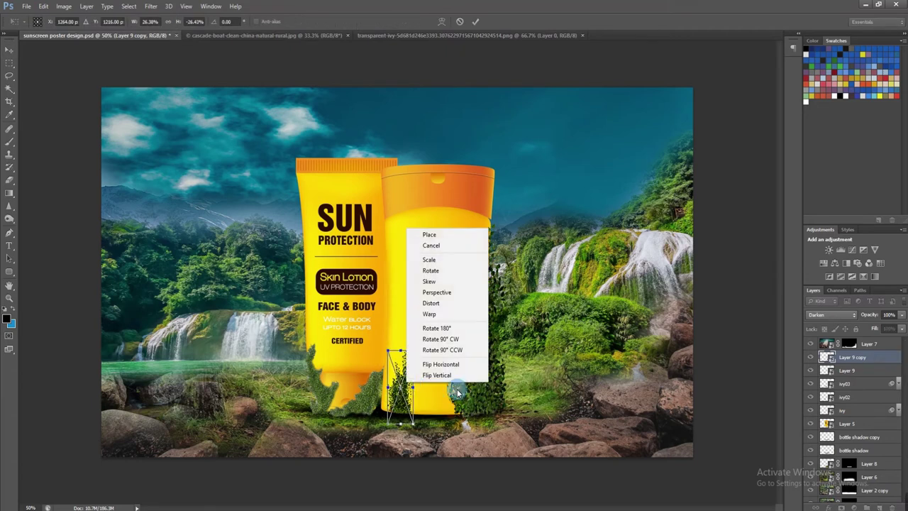
pyautogui.click(442, 349)
pyautogui.hotkey('shift', 'Right')
pyautogui.hotkey('shift', 'Right')
pyautogui.hotkey('shift', 'Right')
pyautogui.hotkey('shift', 'Down')
pyautogui.hotkey('shift', 'Down')
pyautogui.hotkey('shift', 'Down')
pyautogui.hotkey('shift', 'Down')
pyautogui.hotkey('shift', 'Down')
pyautogui.hotkey('shift', 'Down')
pyautogui.hotkey('shift', 'Down')
pyautogui.hotkey('shift', 'Down')
pyautogui.hotkey('shift', 'Down')
pyautogui.hotkey('shift', 'Left')
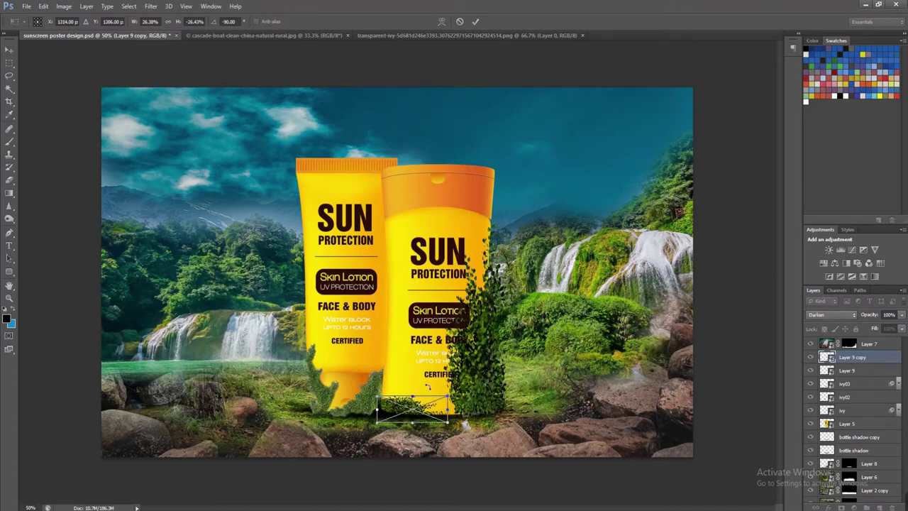
pyautogui.press('Return')
# Try and discard a flipped duplicate, then stretch the ivy patch wider along the base
pyautogui.hotkey('ctrl', 'j')
pyautogui.hotkey('ctrl', 't')
pyautogui.rightClick(427, 403)
pyautogui.click(473, 375)
pyautogui.press('Return')
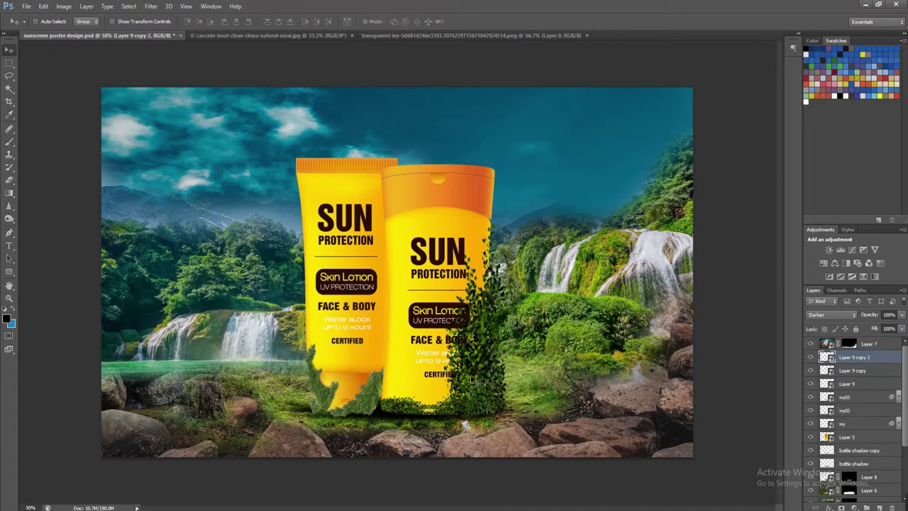
pyautogui.press('Delete')
pyautogui.hotkey('ctrl', 't')
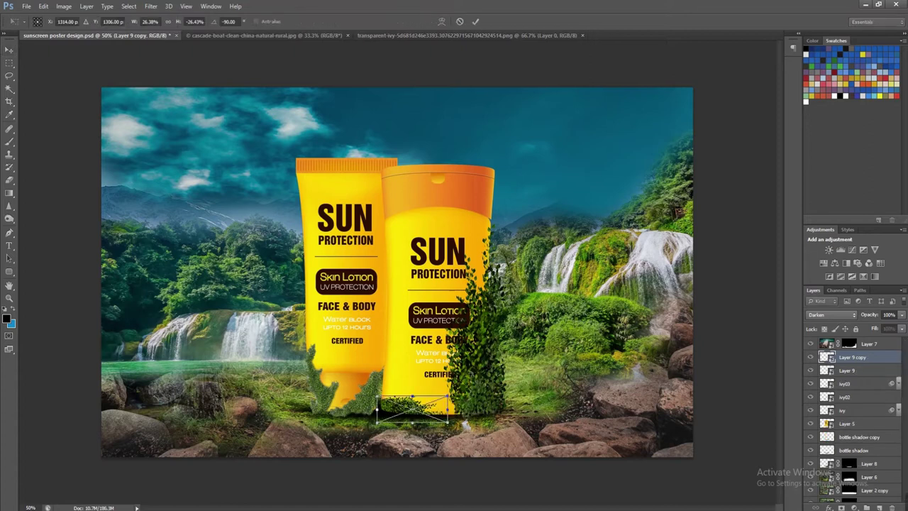
pyautogui.moveTo(448, 410); pyautogui.dragTo(499, 397)
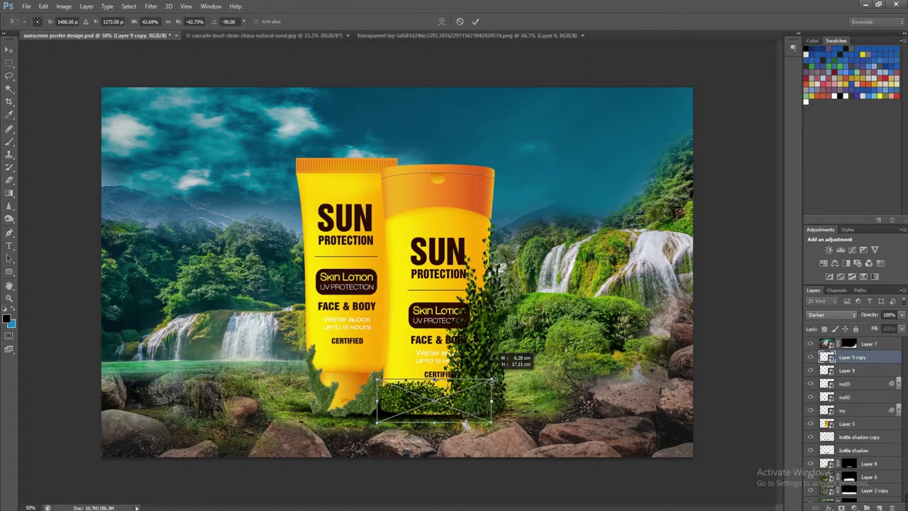
pyautogui.press('Return')
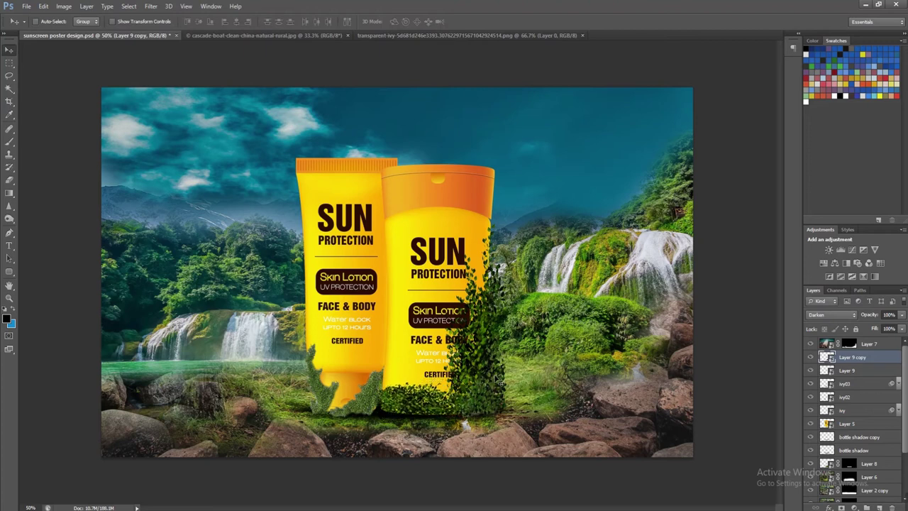
# Select Layer 9 and start a Puppet Warp on the upright ivy
pyautogui.rightClick(495, 379)
pyautogui.click(520, 390)
pyautogui.click(43, 7)
pyautogui.click(71, 181)
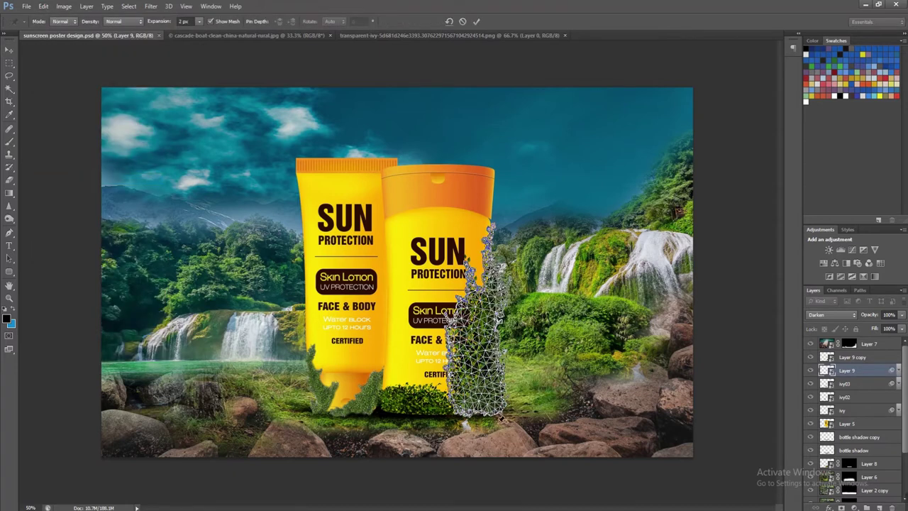
# Pin and drag the ivy mesh so it curves up along the bottle's edge
pyautogui.click(468, 388)
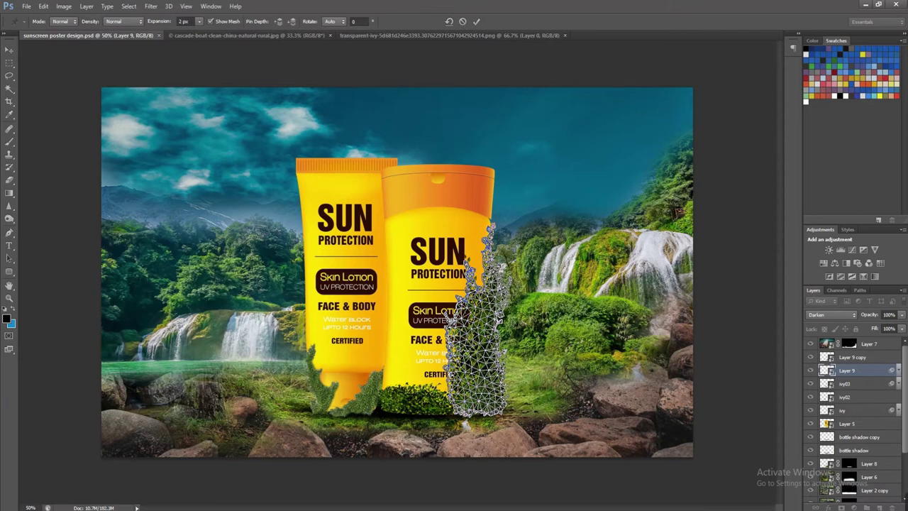
pyautogui.moveTo(500, 323); pyautogui.dragTo(505, 332)
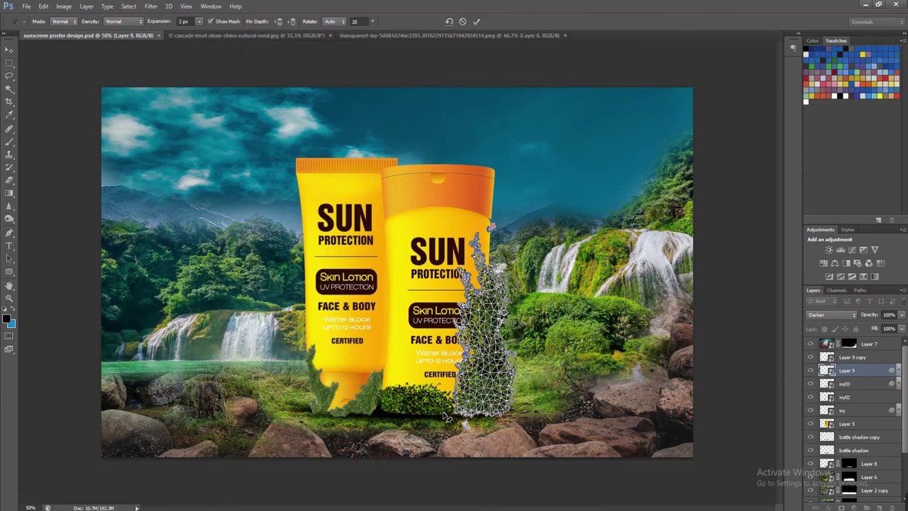
pyautogui.moveTo(476, 346); pyautogui.dragTo(482, 339)
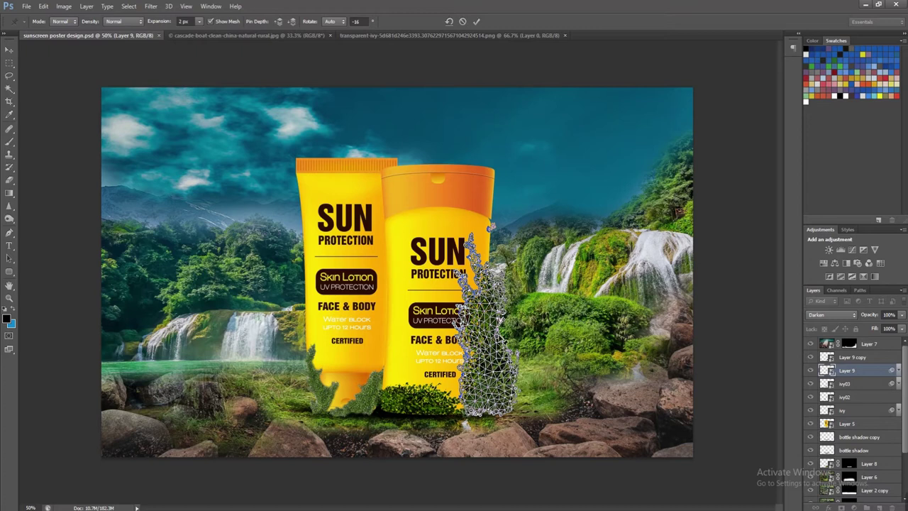
pyautogui.moveTo(500, 337)
pyautogui.mouseDown()
pyautogui.moveTo(485, 309)
pyautogui.moveTo(496, 284)
pyautogui.mouseUp()
pyautogui.moveTo(490, 226); pyautogui.dragTo(497, 204)
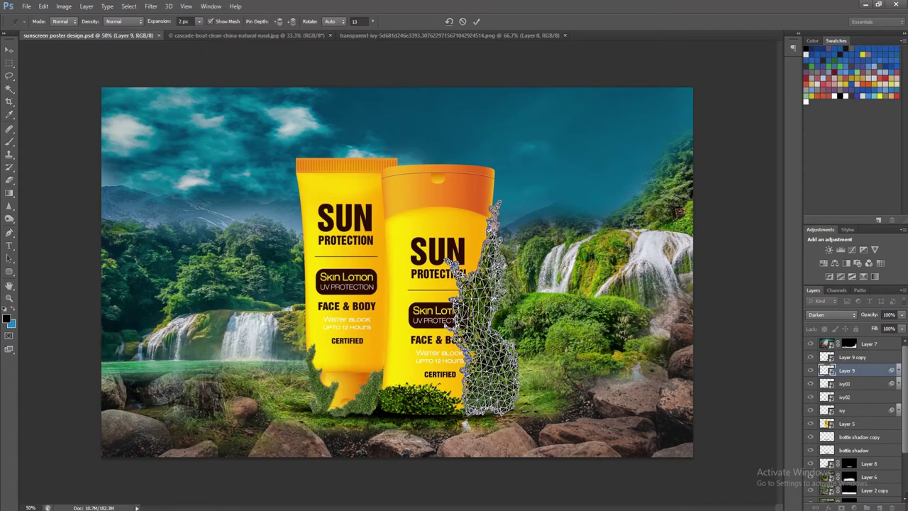
pyautogui.moveTo(465, 344); pyautogui.dragTo(461, 353)
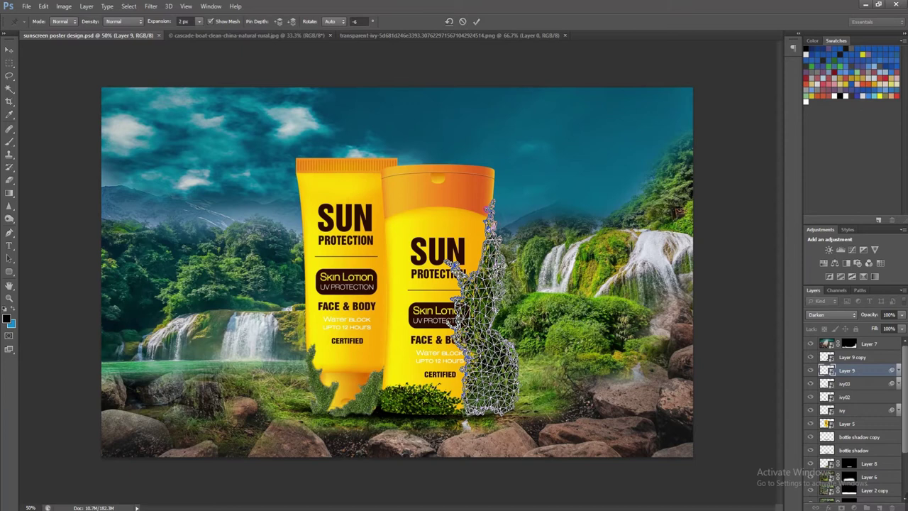
pyautogui.moveTo(479, 320); pyautogui.dragTo(482, 322)
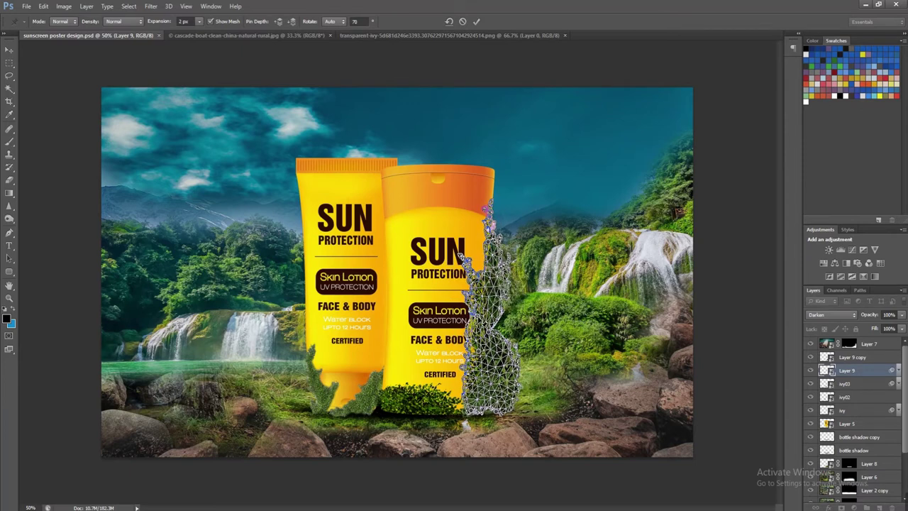
pyautogui.press('Return')
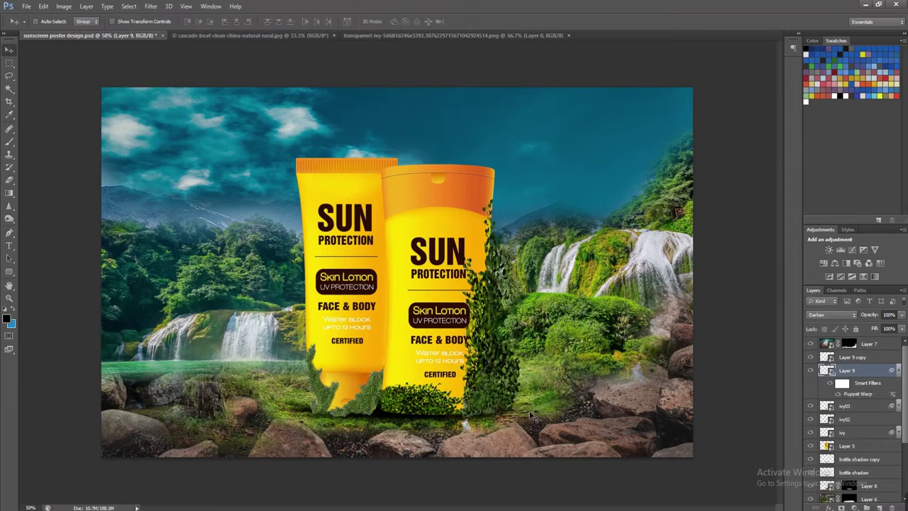
# Undo the puppet warp and shrink the ivy to about 42%
pyautogui.hotkey('ctrl', 'z')
pyautogui.hotkey('ctrl', 't')
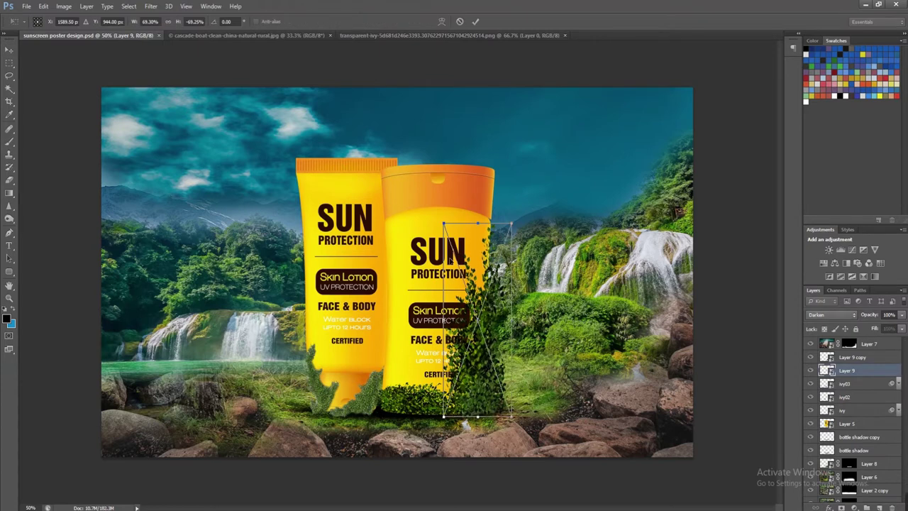
pyautogui.moveTo(444, 224); pyautogui.dragTo(469, 293)
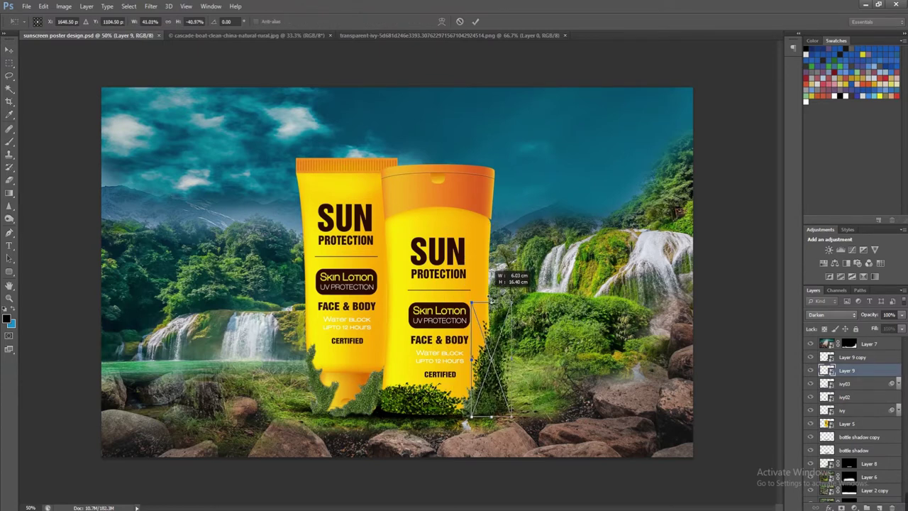
pyautogui.press('Return')
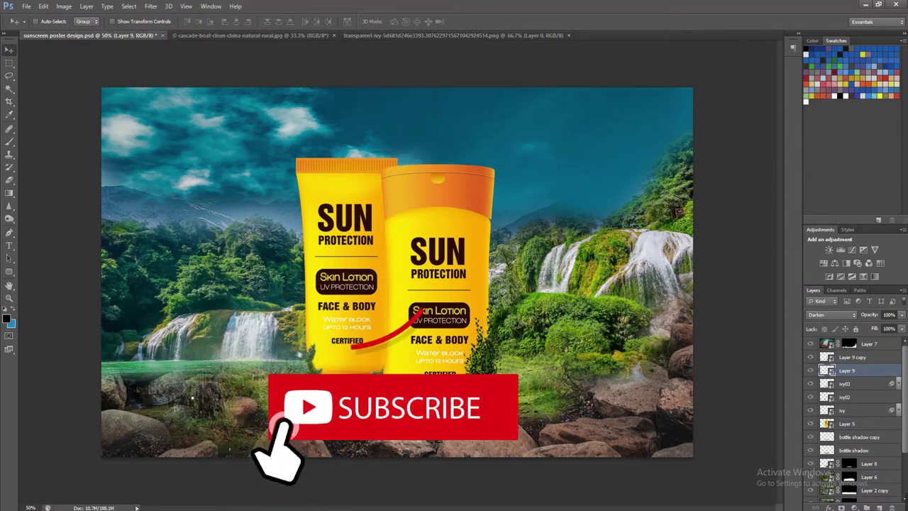
# Select Layer 9 copy and remove the extra ivy duplicate
pyautogui.rightClick(434, 293)
pyautogui.click(459, 363)
pyautogui.rightClick(433, 294)
pyautogui.click(436, 298)
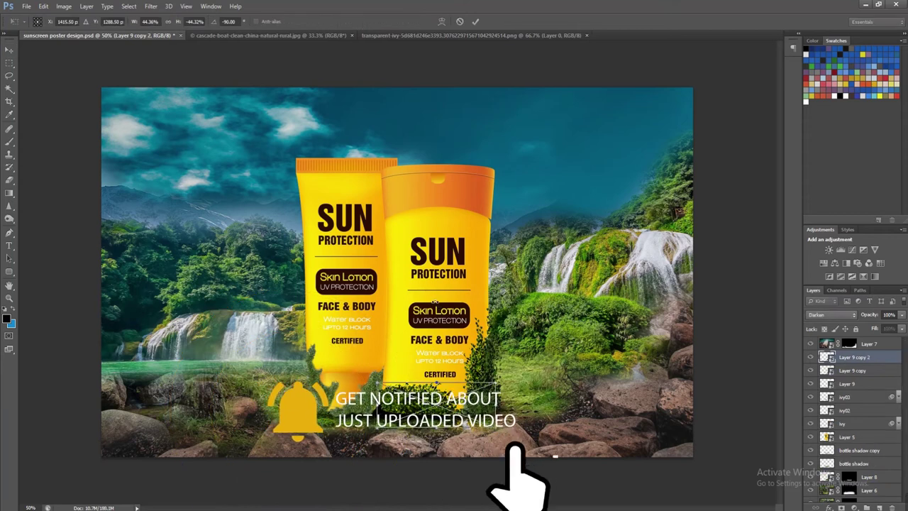
pyautogui.hotkey('ctrl', 'j')
pyautogui.hotkey('ctrl', 't')
pyautogui.press('Escape')
pyautogui.hotkey('ctrl', 'z')
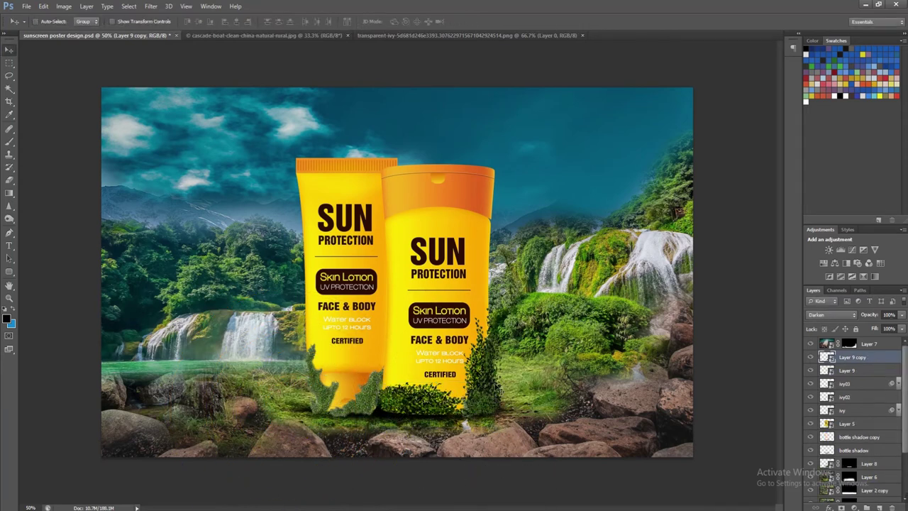
pyautogui.press('Delete')
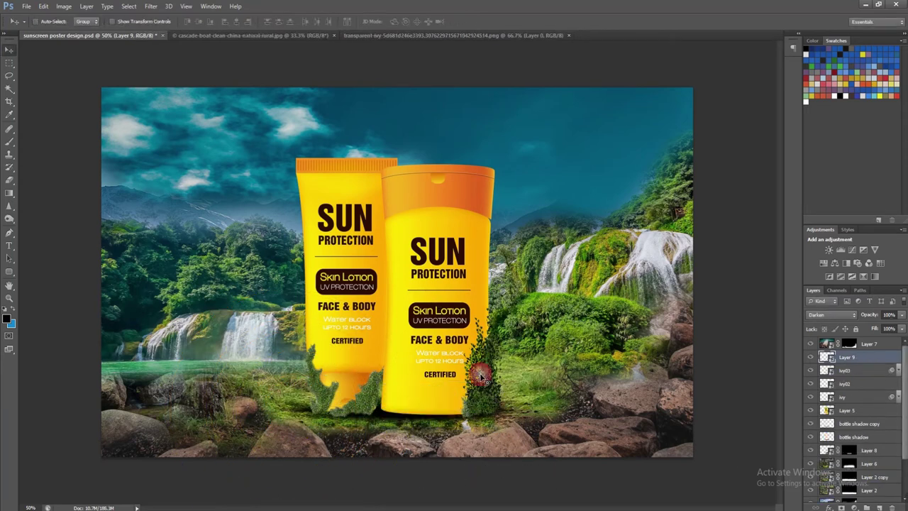
# Toggle the ivy and ivy02 layers' visibility to check coverage, and save the poster
pyautogui.click(811, 396)
pyautogui.hotkey('ctrl', 's')
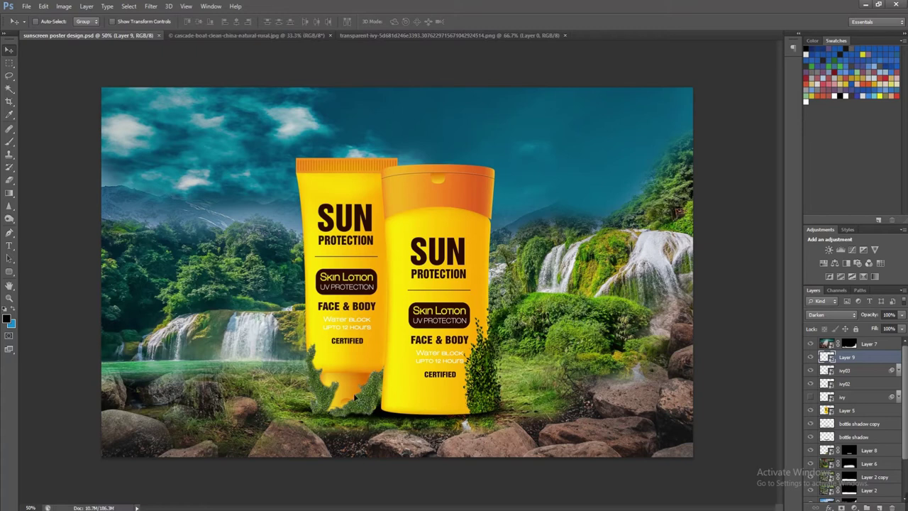
pyautogui.click(811, 383)
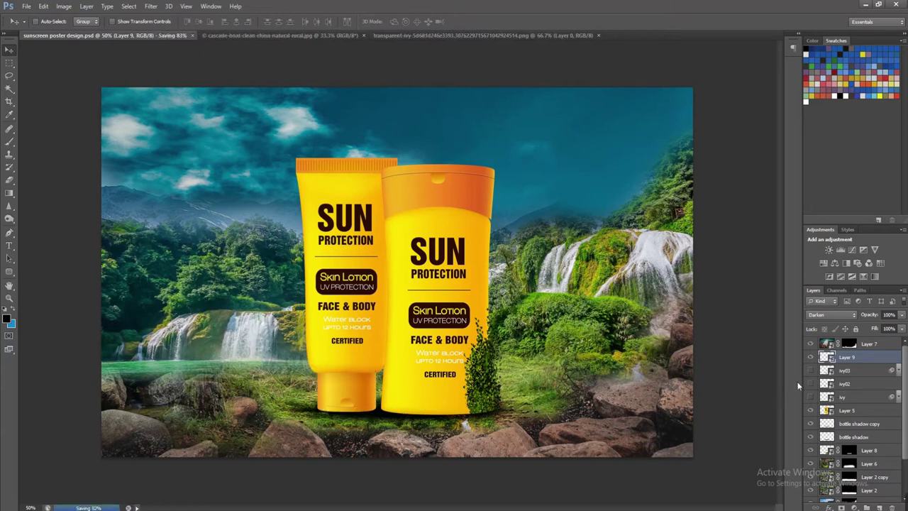
pyautogui.click(811, 395)
# Reshape the right tube's ivy into a narrower, taller clump and give it a layer mask
pyautogui.rightClick(485, 405)
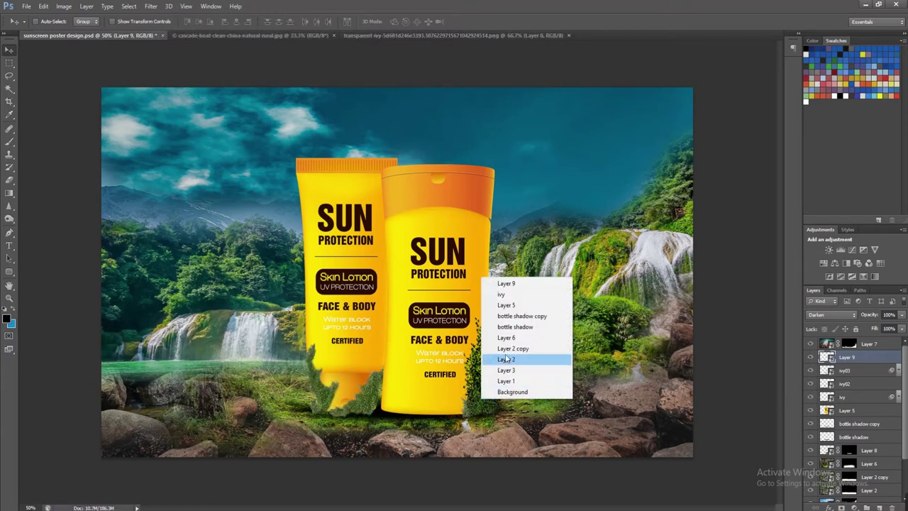
pyautogui.click(509, 284)
pyautogui.hotkey('ctrl', 't')
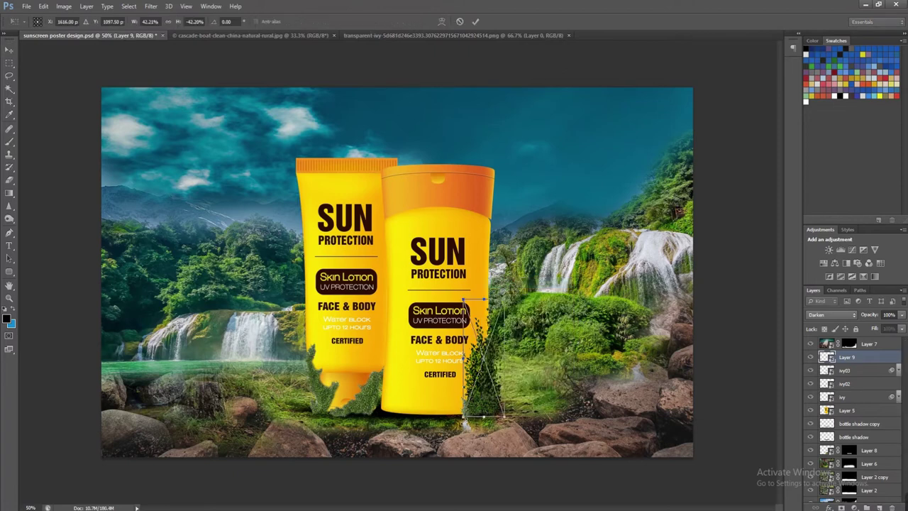
pyautogui.moveTo(464, 424); pyautogui.dragTo(460, 429)
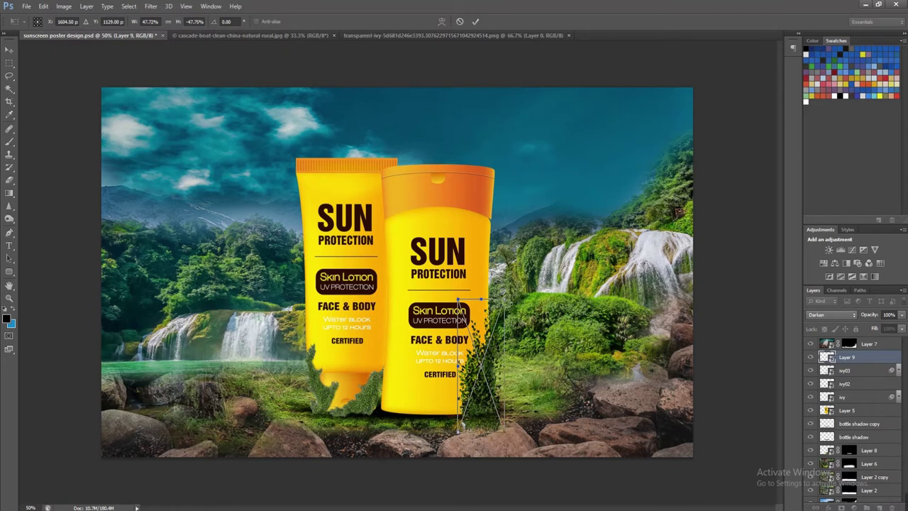
pyautogui.moveTo(504, 299); pyautogui.dragTo(500, 307)
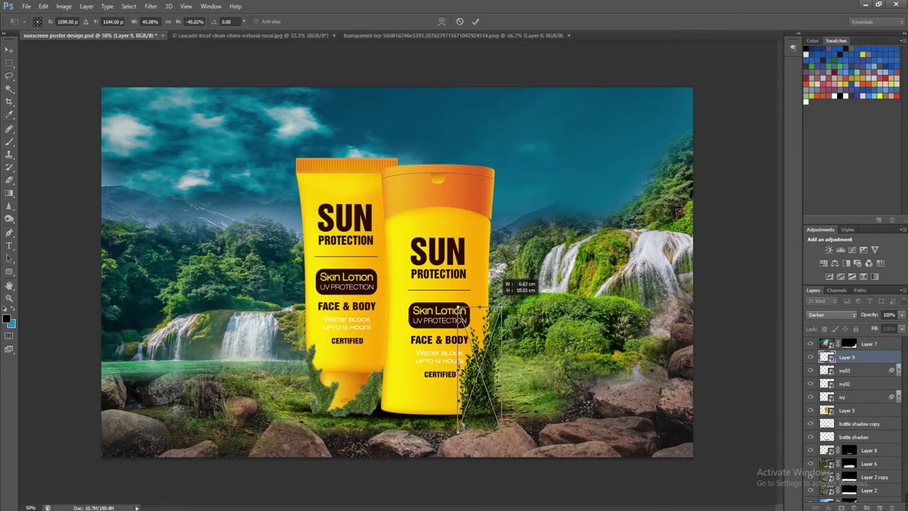
pyautogui.press('Return')
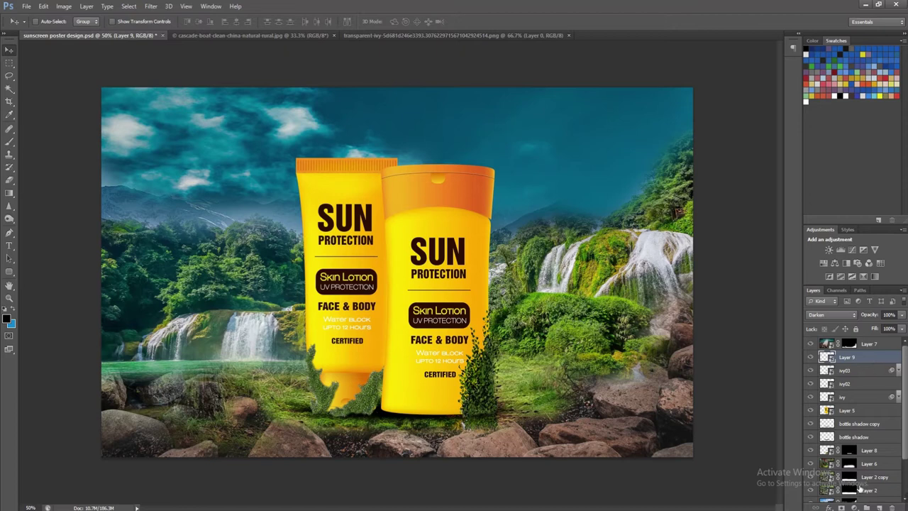
pyautogui.click(841, 507)
# Invert the mask and brush the ivy back in along the right tube's edge
pyautogui.hotkey('ctrl', 'i')
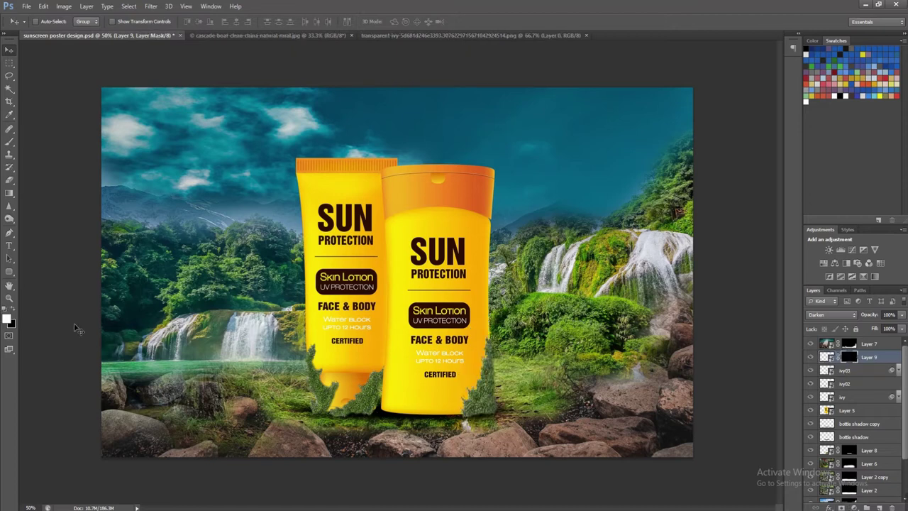
pyautogui.press('b')
pyautogui.moveTo(505, 376); pyautogui.dragTo(482, 410)
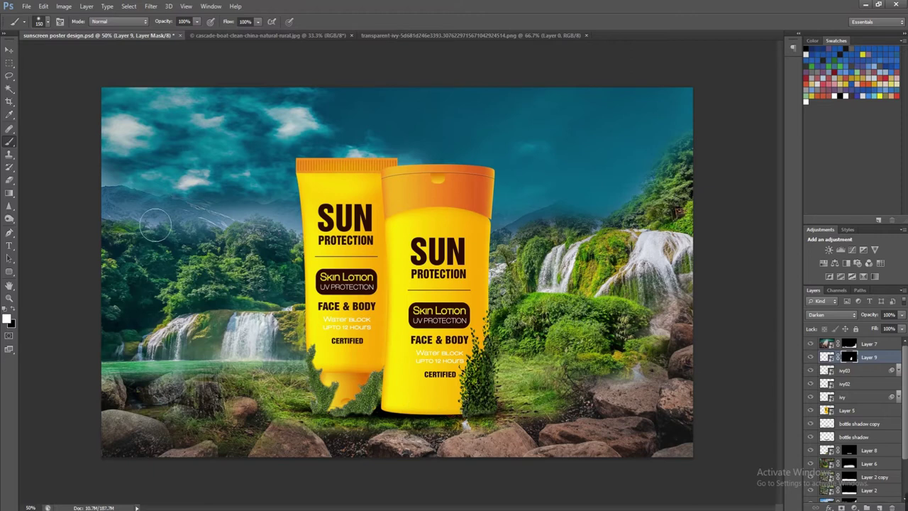
# Duplicate the masked ivy and place the copy beside the left tube
pyautogui.press('v')
pyautogui.hotkey('ctrl', 'j')
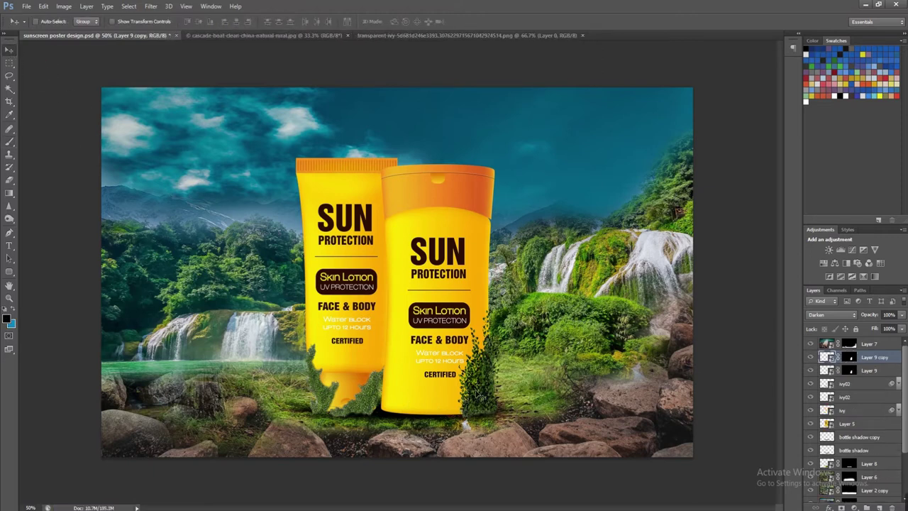
pyautogui.moveTo(360, 376); pyautogui.dragTo(325, 385)
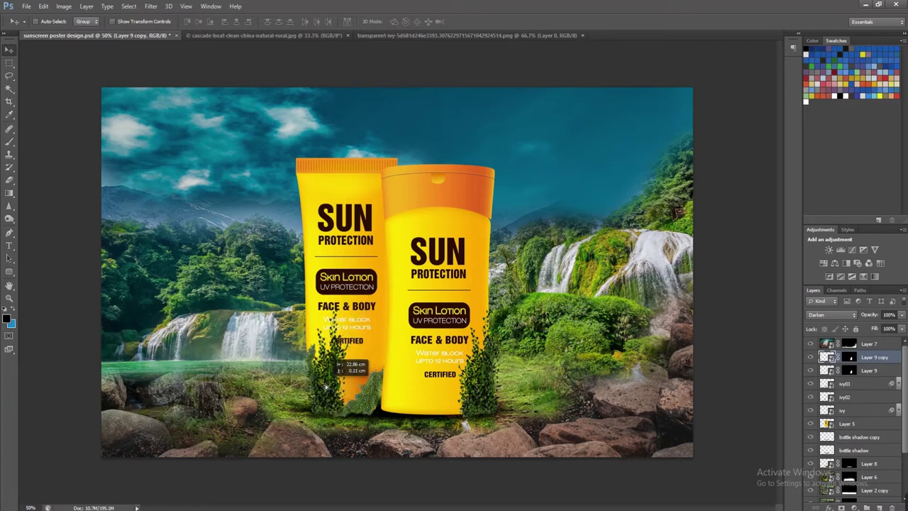
pyautogui.moveTo(325, 387); pyautogui.dragTo(366, 394)
pyautogui.press('Up')
pyautogui.press('Up')
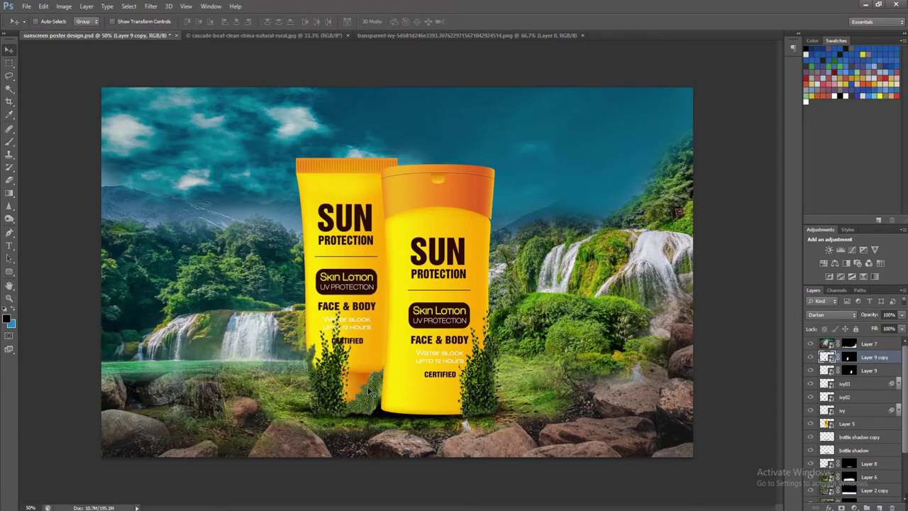
# Copy Layer 9 beneath itself and give the copy a Color Overlay style
pyautogui.rightClick(485, 386)
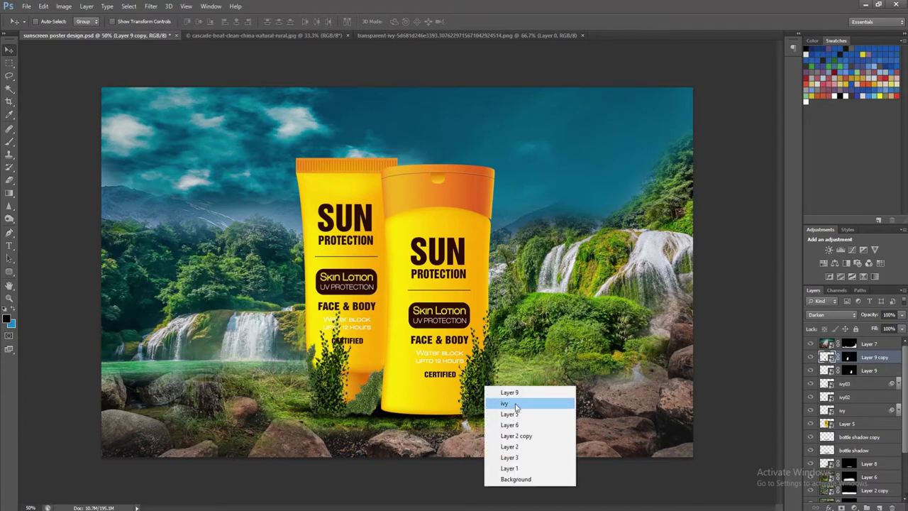
pyautogui.click(516, 405)
pyautogui.click(873, 376)
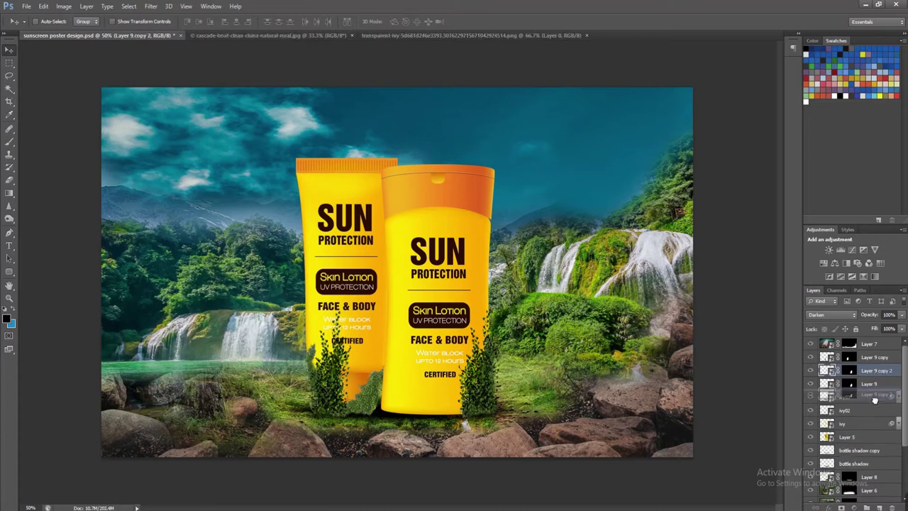
pyautogui.moveTo(874, 375); pyautogui.dragTo(857, 388)
pyautogui.scroll(-1, 854, 385)
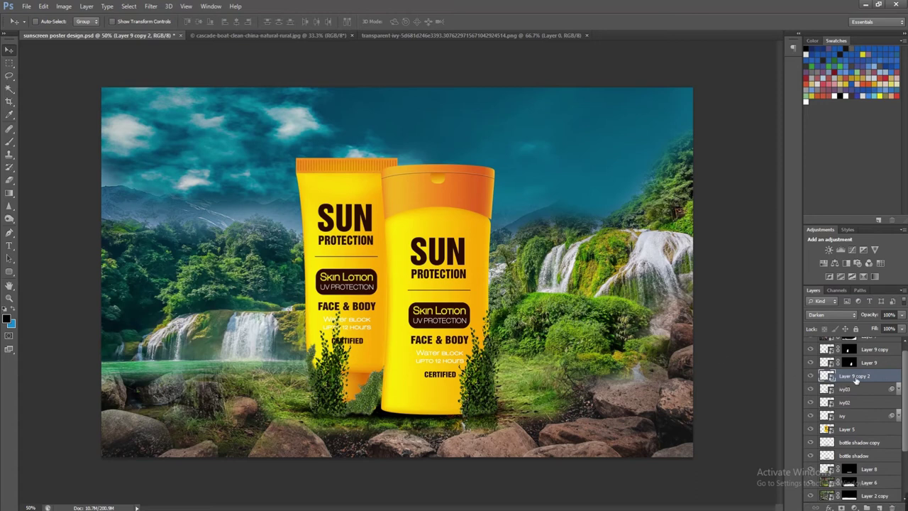
pyautogui.doubleClick(895, 380)
pyautogui.click(538, 284)
pyautogui.moveTo(685, 212); pyautogui.dragTo(614, 220)
pyautogui.click(779, 185)
# Apply a Gaussian Blur with radius 36 to the ivy copy
pyautogui.click(150, 6)
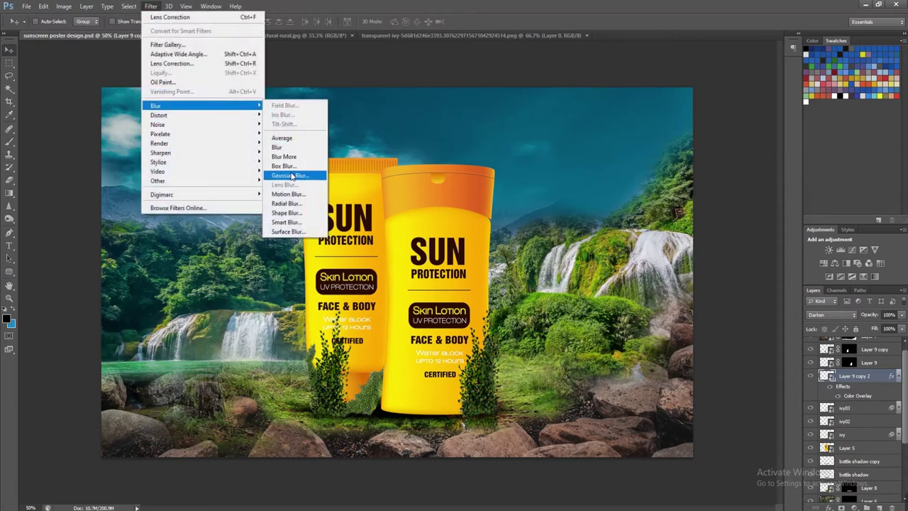
pyautogui.moveTo(156, 105)
pyautogui.click(276, 175)
pyautogui.moveTo(653, 394); pyautogui.dragTo(664, 392)
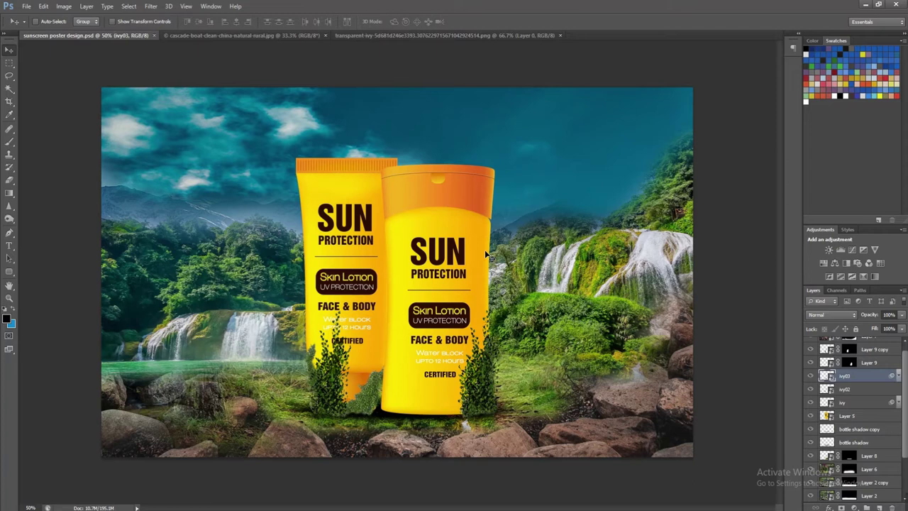
# Add a Brightness/Contrast layer clipped to ivy03: contrast 100, brightness -31
pyautogui.rightClick(375, 405)
pyautogui.click(387, 406)
pyautogui.click(854, 507)
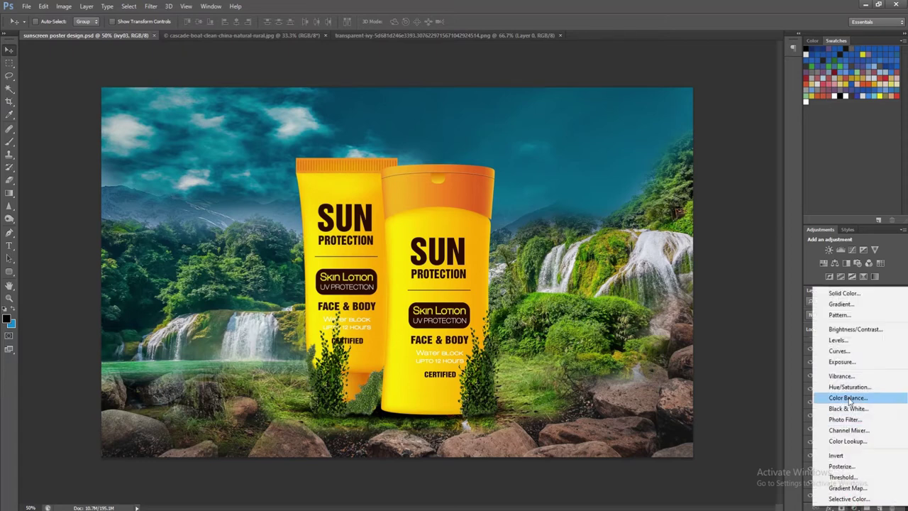
pyautogui.click(854, 329)
pyautogui.click(509, 299)
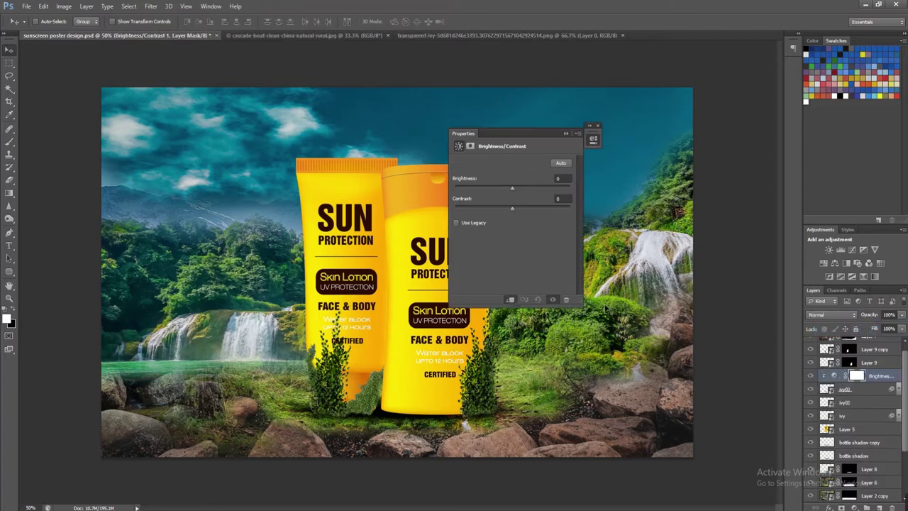
pyautogui.moveTo(513, 208); pyautogui.dragTo(600, 215)
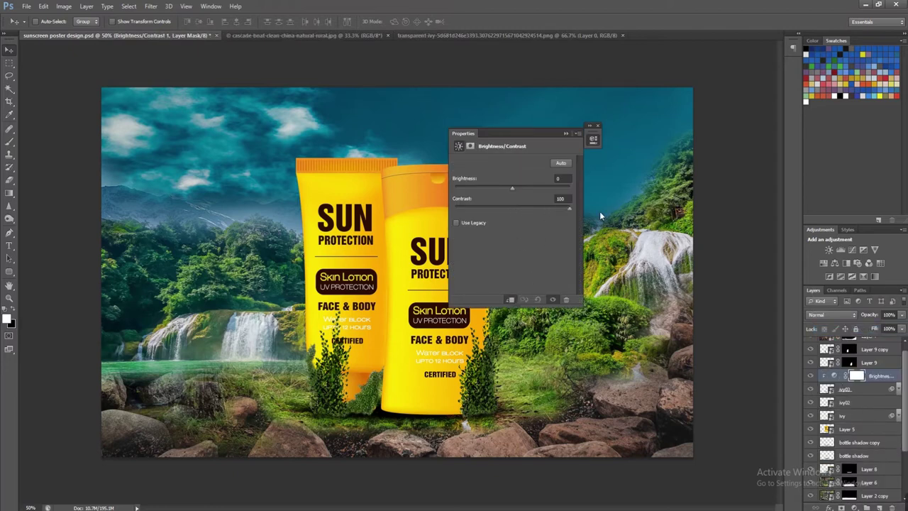
pyautogui.moveTo(512, 186); pyautogui.dragTo(502, 191)
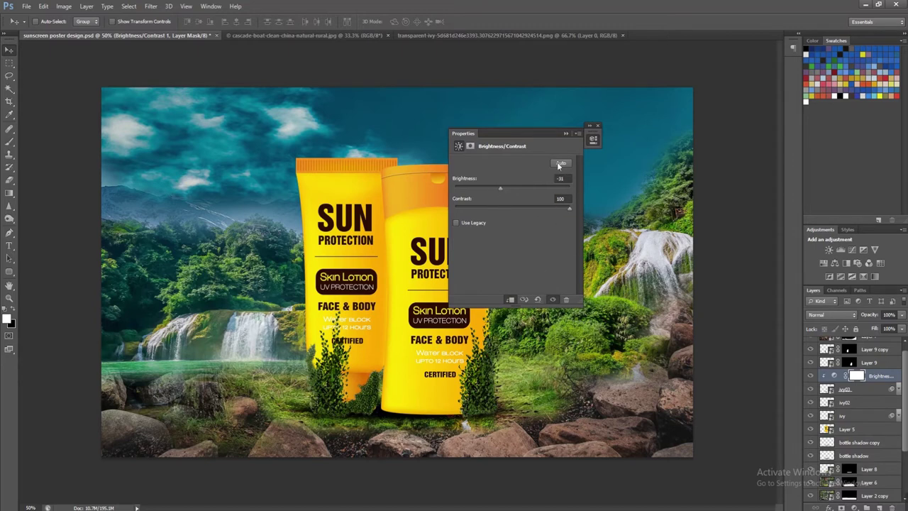
pyautogui.click(566, 134)
pyautogui.click(876, 381)
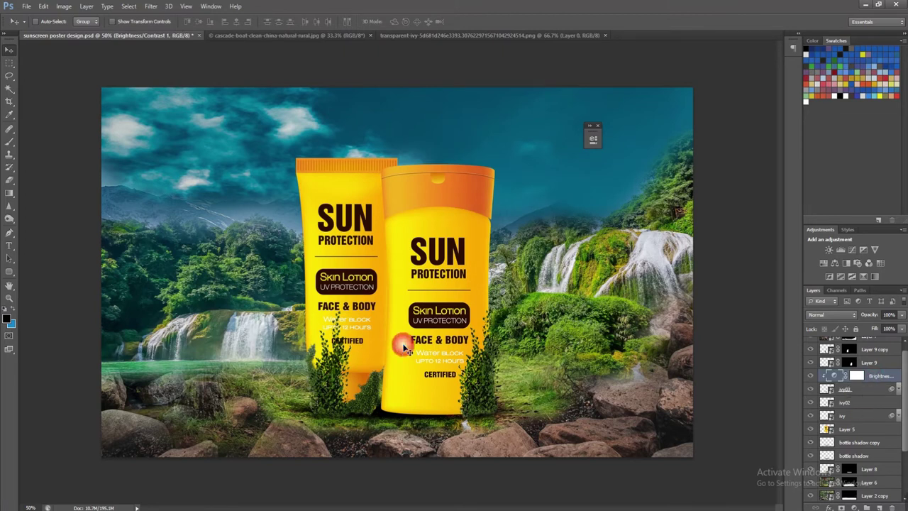
# Save the poster and shrink the left tube's ivy to about 80%
pyautogui.hotkey('ctrl', 's')
pyautogui.rightClick(358, 368)
pyautogui.click(362, 375)
pyautogui.hotkey('ctrl', 't')
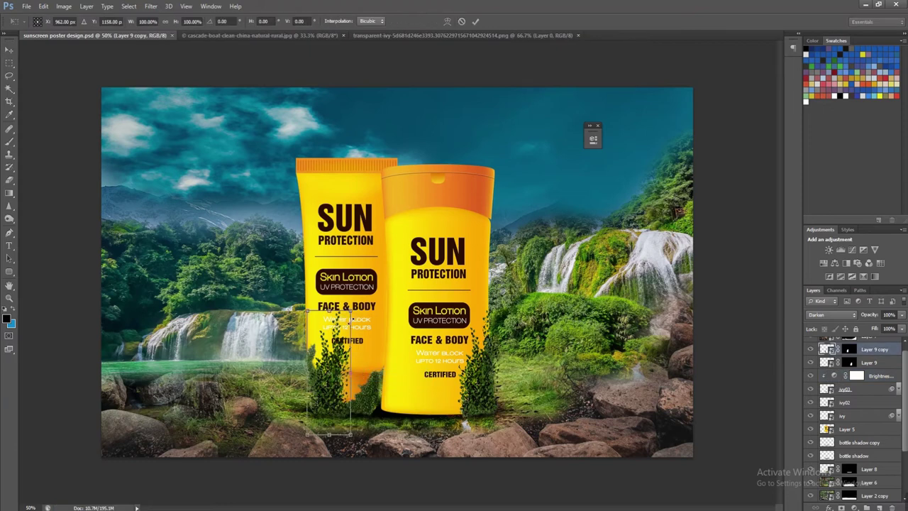
pyautogui.moveTo(350, 310); pyautogui.dragTo(341, 328)
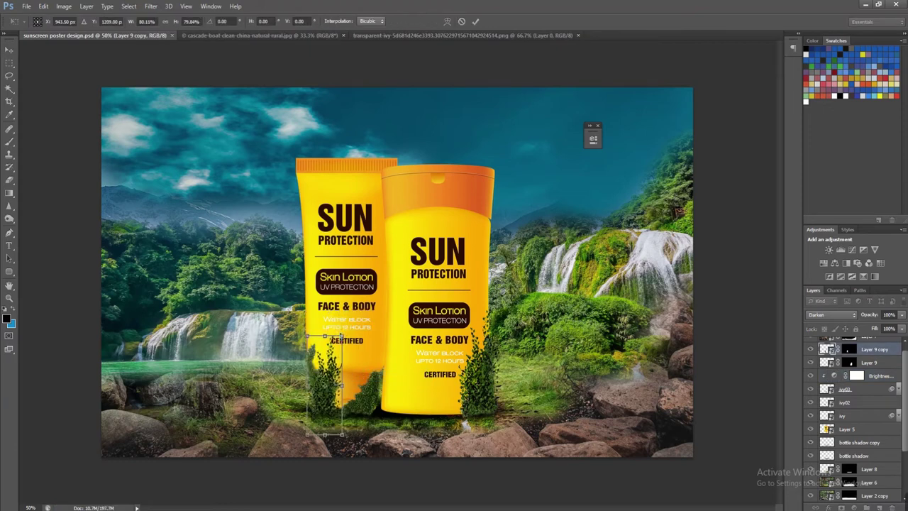
pyautogui.press('Return')
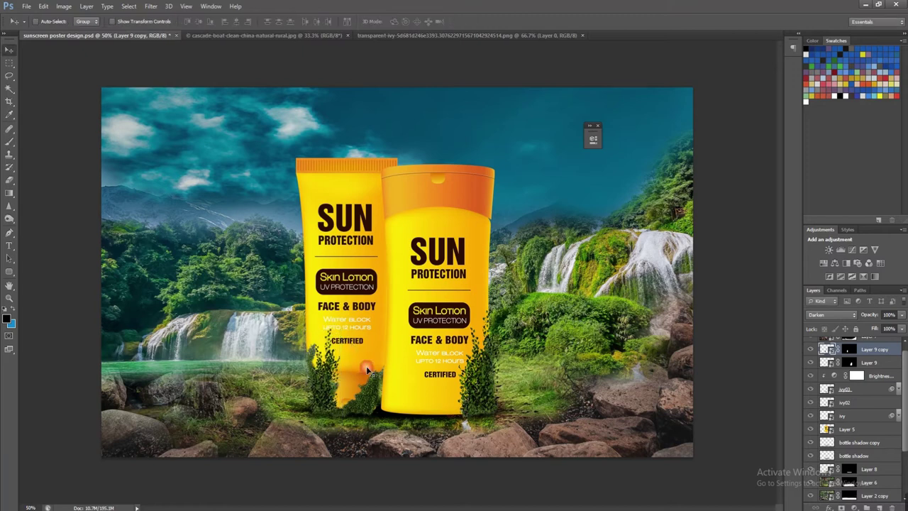
# Close the transparent ivy and waterfall boat images, then browse the images folder to open a file
pyautogui.click(465, 35)
pyautogui.click(582, 35)
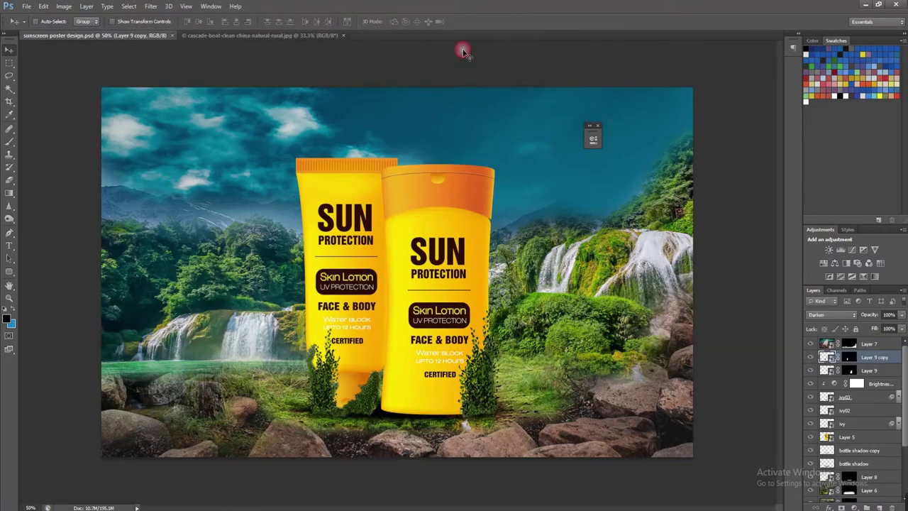
pyautogui.click(310, 34)
pyautogui.click(178, 39)
pyautogui.click(290, 35)
pyautogui.hotkey('ctrl', 'w')
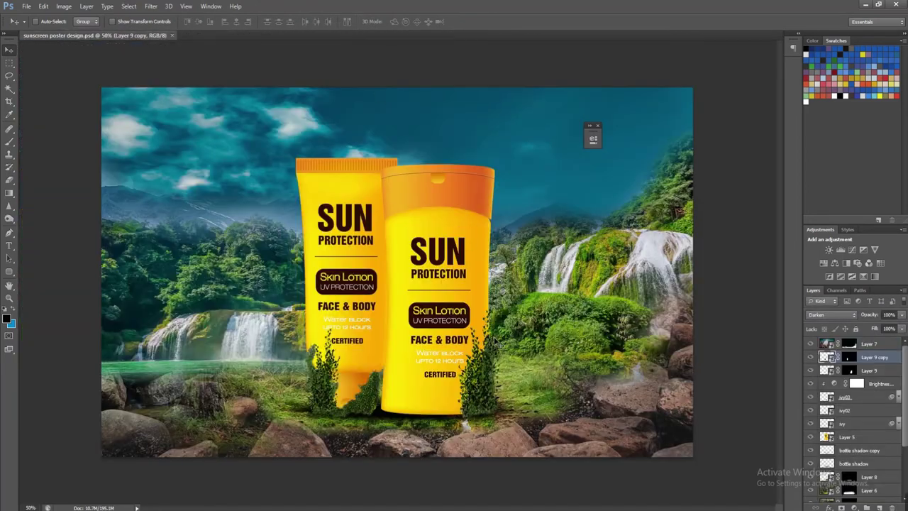
pyautogui.hotkey('ctrl', 'o')
pyautogui.scroll(-3, 573, 358)
pyautogui.moveTo(506, 28)
pyautogui.mouseDown()
pyautogui.moveTo(506, 244)
pyautogui.moveTo(489, 44)
pyautogui.mouseUp()
# Bring the hanging-ivy image into the poster with Darken blending and rasterize it
pyautogui.click(585, 260)
pyautogui.doubleClick(549, 276)
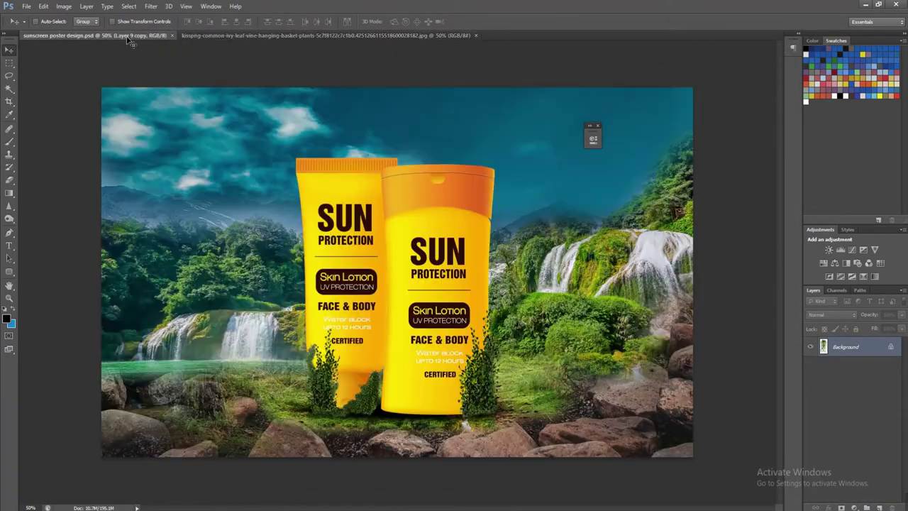
pyautogui.moveTo(130, 35); pyautogui.dragTo(441, 203)
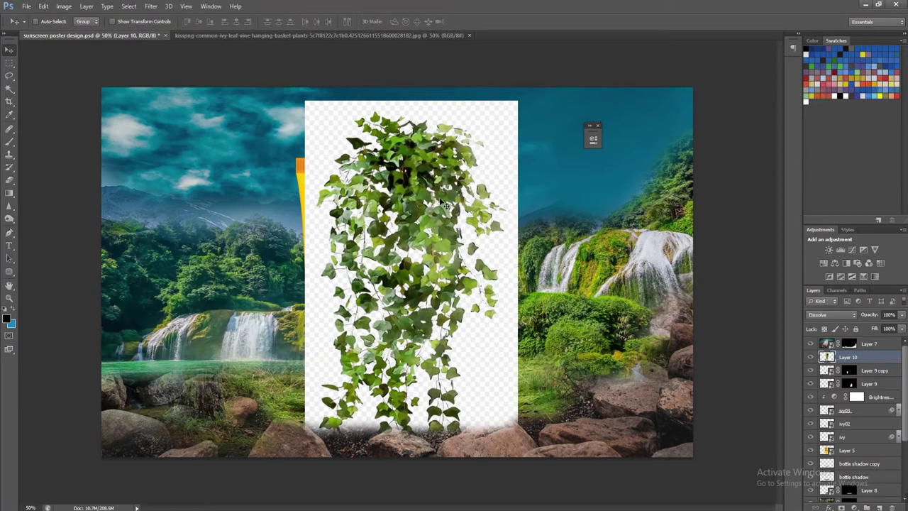
pyautogui.hotkey('shift', '+')
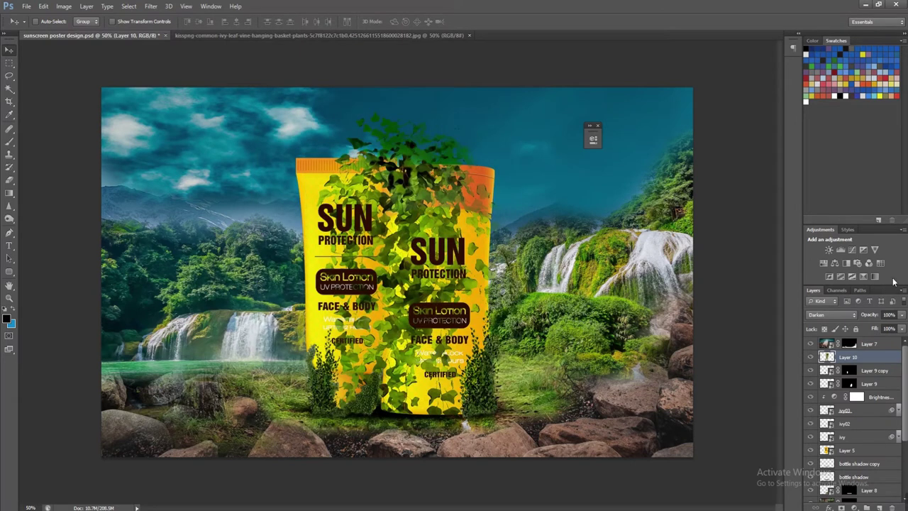
pyautogui.rightClick(869, 357)
pyautogui.click(769, 207)
# Scale the hanging ivy to about a third and move it onto the bottle tops
pyautogui.hotkey('ctrl', 't')
pyautogui.moveTo(446, 180); pyautogui.dragTo(419, 217)
pyautogui.press('Return')
pyautogui.moveTo(417, 310); pyautogui.dragTo(418, 227)
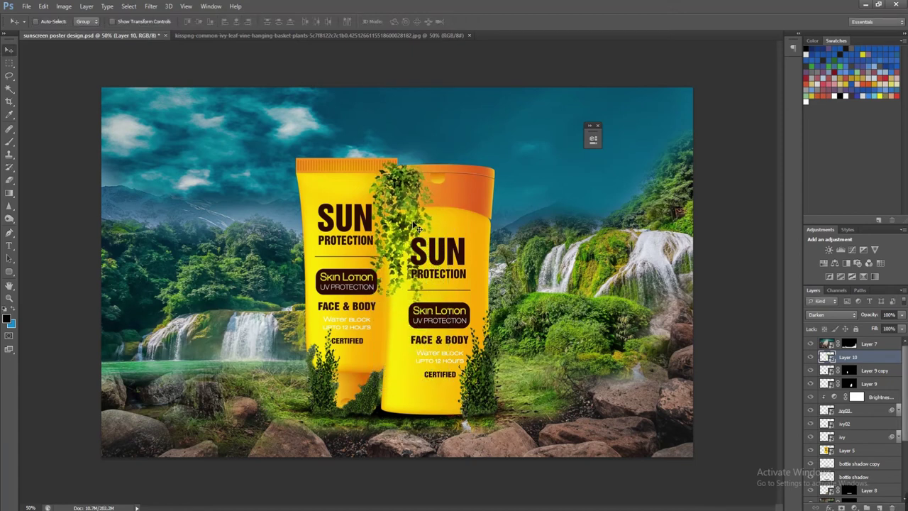
# Flip the hanging ivy vertically and move it to the bottles' lower middle
pyautogui.hotkey('ctrl', 't')
pyautogui.rightClick(410, 196)
pyautogui.click(434, 346)
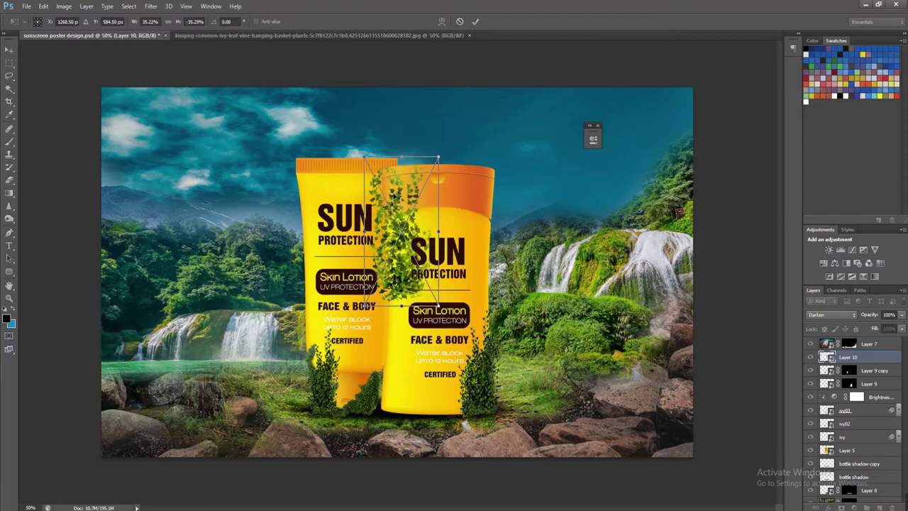
pyautogui.moveTo(395, 213); pyautogui.dragTo(397, 342)
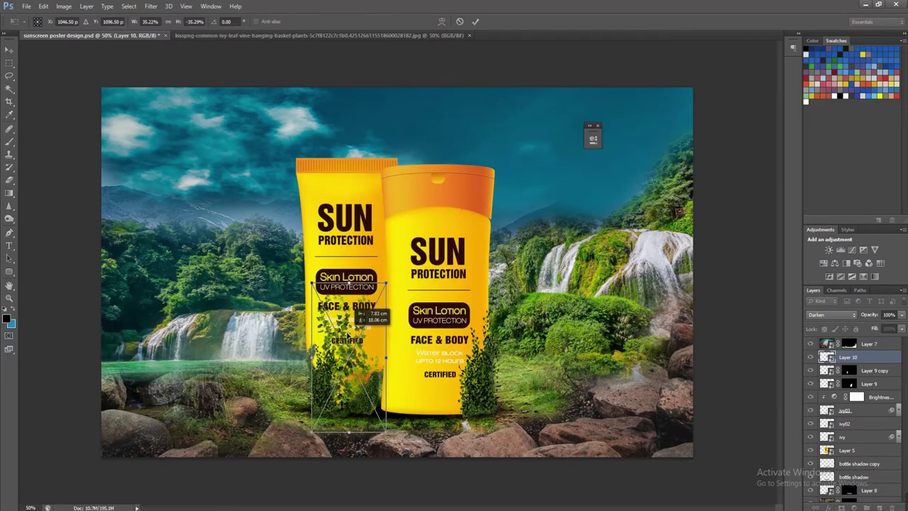
pyautogui.press('Return')
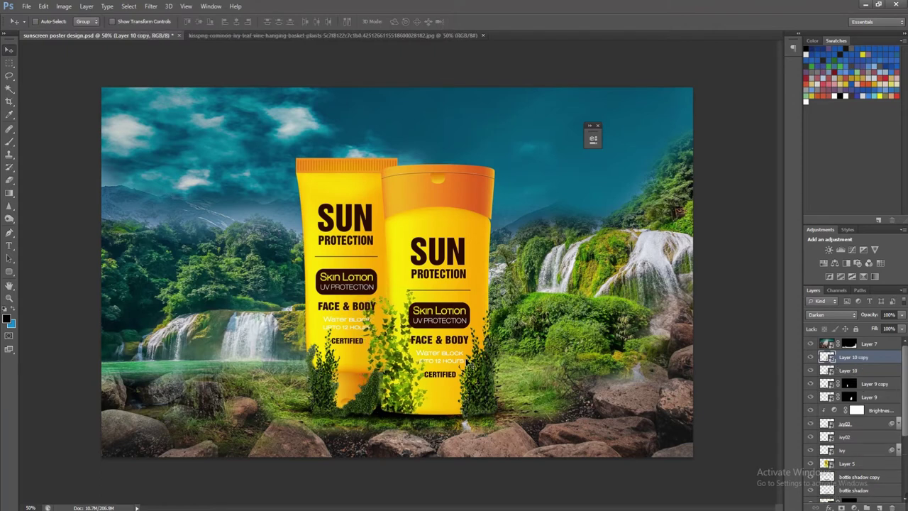
# Shrink the ivy cluster to about 35%, nudge it up, and save the poster
pyautogui.hotkey('ctrl', 't')
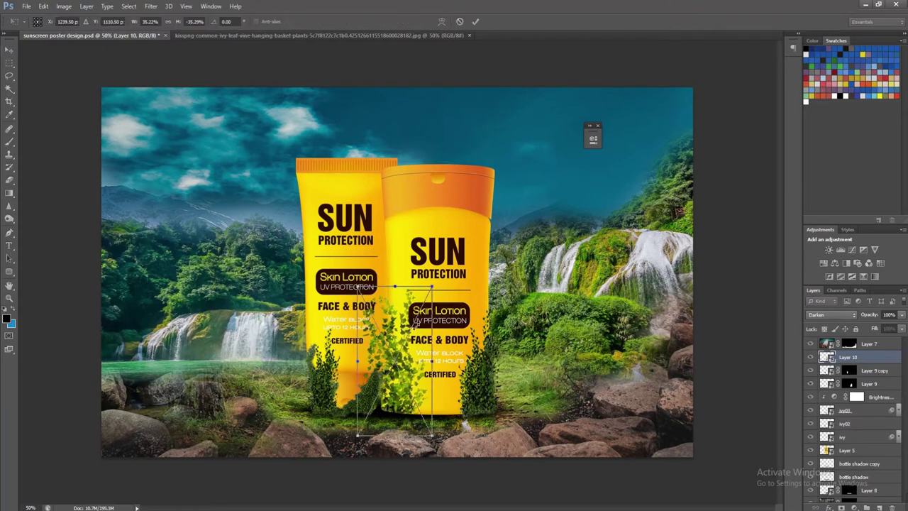
pyautogui.moveTo(431, 287); pyautogui.dragTo(411, 325)
pyautogui.press('Return')
pyautogui.press('Up')
pyautogui.press('Up')
pyautogui.press('Up')
pyautogui.press('Up')
pyautogui.press('Up')
pyautogui.press('Up')
pyautogui.press('Up')
pyautogui.press('Up')
pyautogui.press('Up')
pyautogui.press('Up')
pyautogui.press('Up')
pyautogui.press('Up')
pyautogui.press('Up')
pyautogui.press('Up')
pyautogui.press('Up')
pyautogui.press('Up')
pyautogui.hotkey('ctrl', 's')
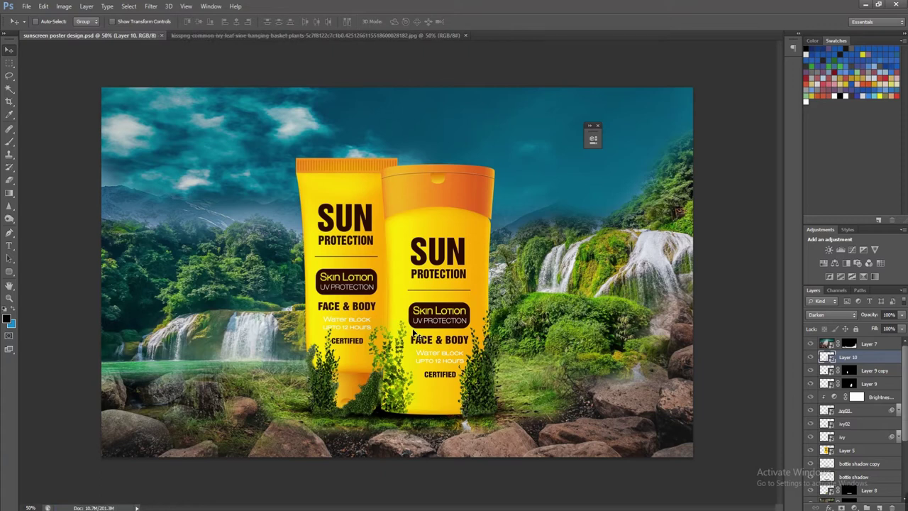
pyautogui.hotkey('ctrl', 'o')
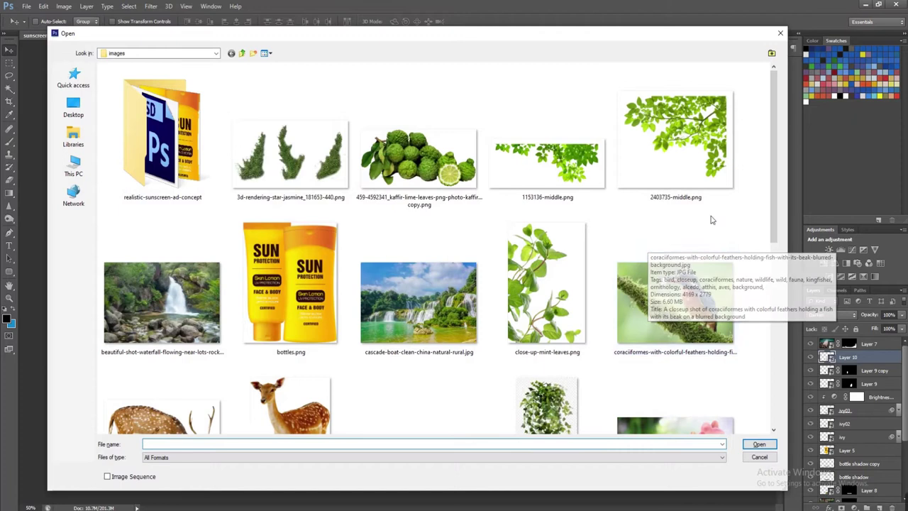
# Open the transparent ivy PNG and drag its left strand onto the poster's bottles
pyautogui.moveTo(773, 174); pyautogui.dragTo(788, 357)
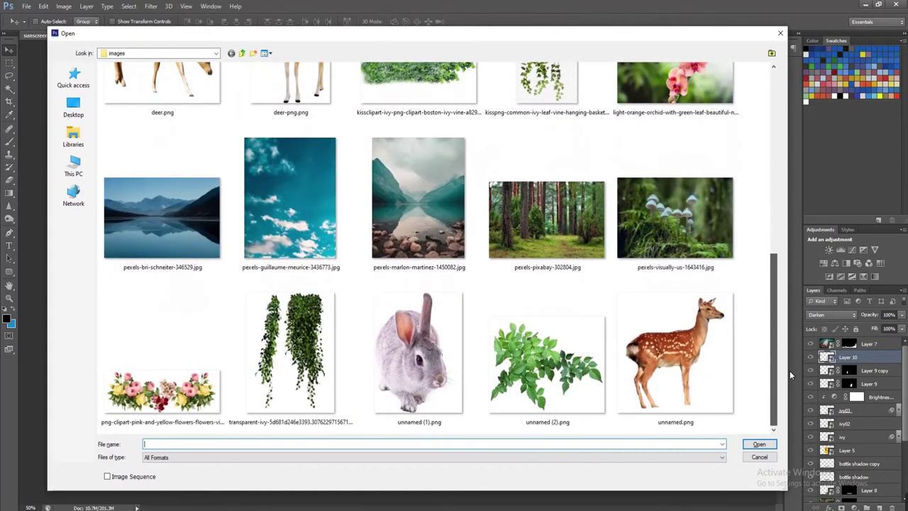
pyautogui.moveTo(475, 37)
pyautogui.mouseDown()
pyautogui.moveTo(513, 469)
pyautogui.moveTo(501, 42)
pyautogui.mouseUp()
pyautogui.doubleClick(326, 369)
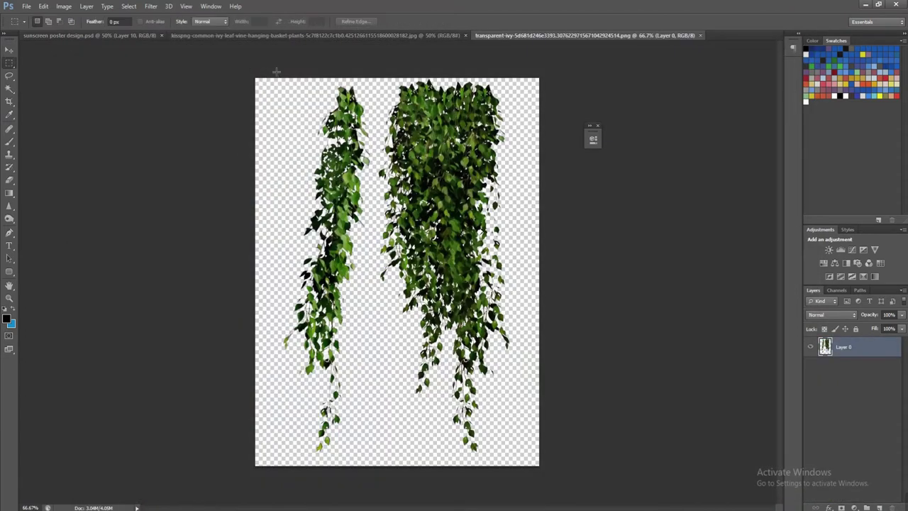
pyautogui.moveTo(269, 78); pyautogui.dragTo(373, 499)
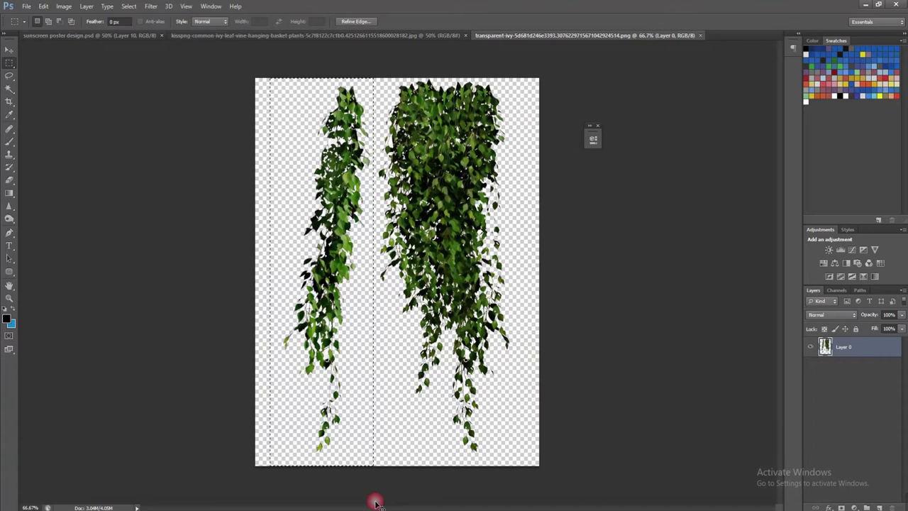
pyautogui.click(9, 49)
pyautogui.moveTo(62, 42); pyautogui.dragTo(398, 246)
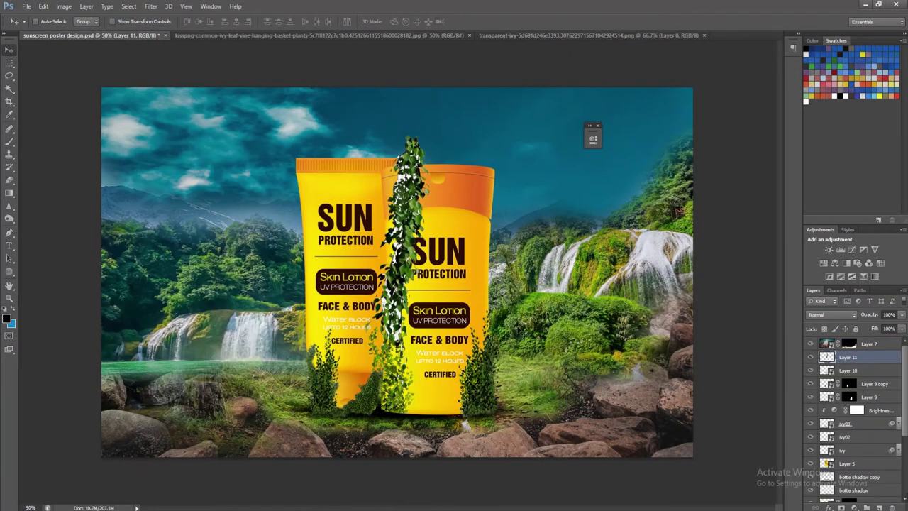
# Convert the ivy strand to a Smart Object and scale it down to about 52%
pyautogui.rightClick(868, 358)
pyautogui.click(781, 195)
pyautogui.hotkey('ctrl', 't')
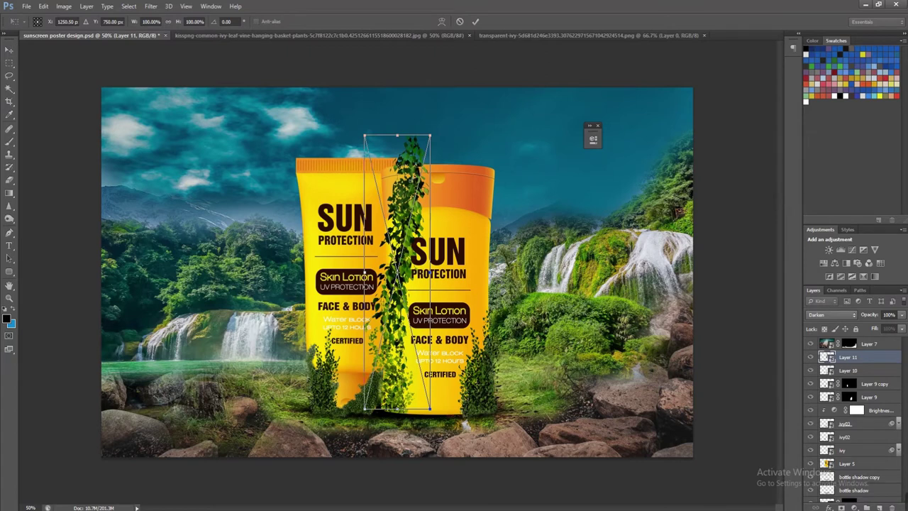
pyautogui.moveTo(397, 135); pyautogui.dragTo(407, 202)
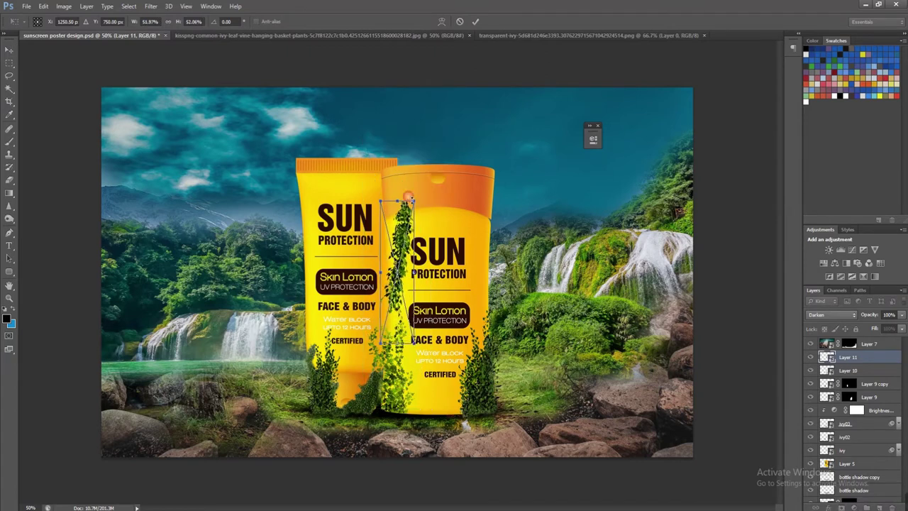
pyautogui.press('Return')
# Nudge the ivy strand up and left onto the left tube's edge
pyautogui.hotkey('shift', 'Up')
pyautogui.hotkey('shift', 'Up')
pyautogui.hotkey('shift', 'Left')
pyautogui.hotkey('shift', 'Up')
pyautogui.hotkey('shift', 'Up')
pyautogui.hotkey('shift', 'Left')
pyautogui.hotkey('shift', 'Up')
pyautogui.hotkey('shift', 'Up')
pyautogui.hotkey('shift', 'Left')
pyautogui.hotkey('shift', 'Left')
pyautogui.hotkey('shift', 'Up')
pyautogui.hotkey('shift', 'Up')
pyautogui.hotkey('shift', 'Up')
pyautogui.hotkey('shift', 'Left')
pyautogui.hotkey('shift', 'Left')
# Tilt the ivy strand about 9° along the tube edge and shift it slightly right
pyautogui.hotkey('ctrl', 't')
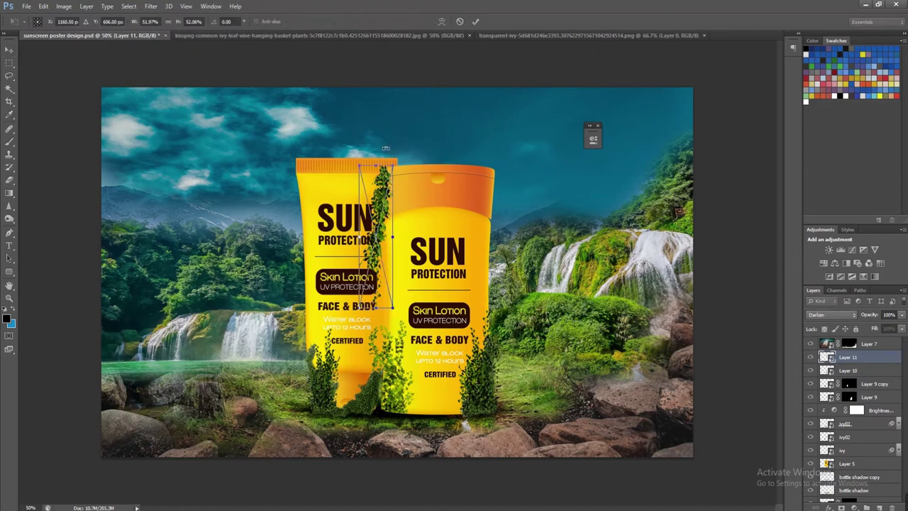
pyautogui.moveTo(381, 147); pyautogui.dragTo(379, 146)
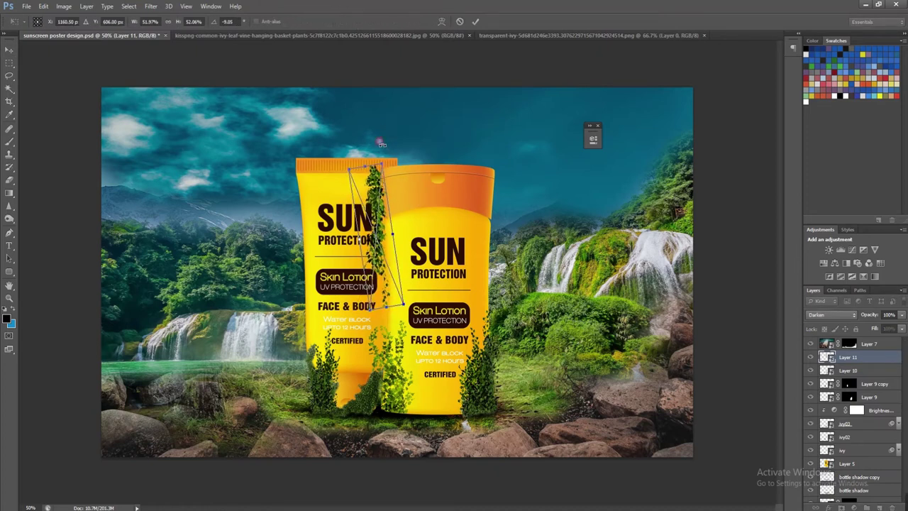
pyautogui.press('Return')
pyautogui.press('Right')
pyautogui.press('Right')
pyautogui.press('Right')
pyautogui.press('Right')
pyautogui.press('Right')
pyautogui.press('Right')
pyautogui.press('Right')
pyautogui.press('Right')
pyautogui.press('Right')
pyautogui.press('Right')
pyautogui.press('Right')
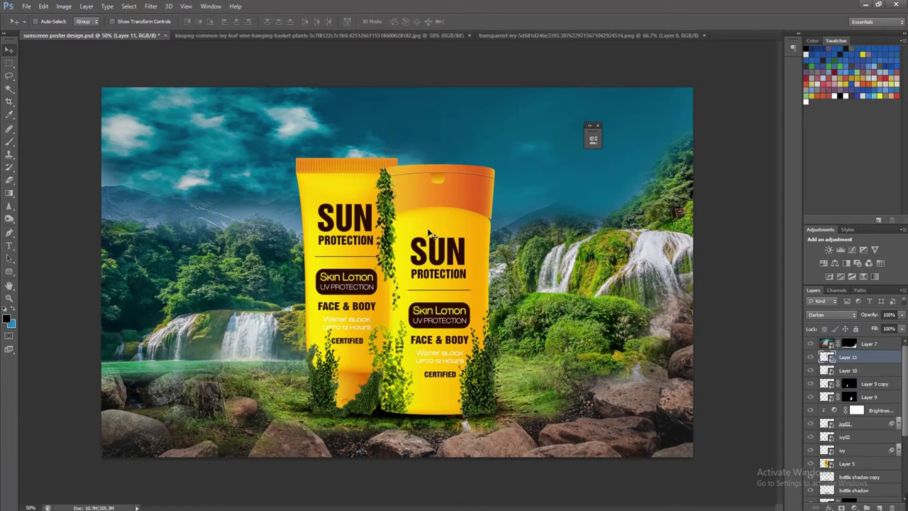
# Close the ivy images and open the pink-and-yellow flowers image
pyautogui.click(588, 34)
pyautogui.click(704, 35)
pyautogui.click(440, 35)
pyautogui.click(465, 36)
pyautogui.hotkey('ctrl', 'o')
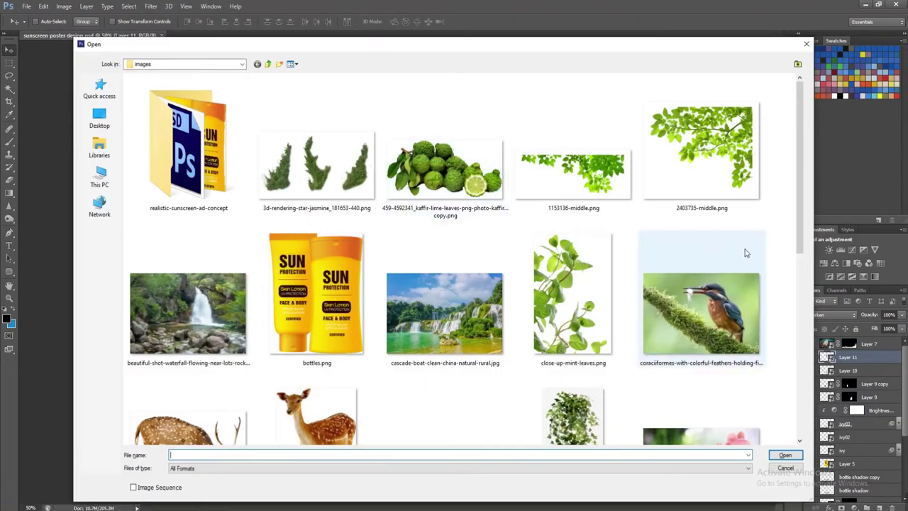
pyautogui.scroll(-1, 802, 196)
pyautogui.scroll(-3, 802, 196)
pyautogui.scroll(-2, 802, 196)
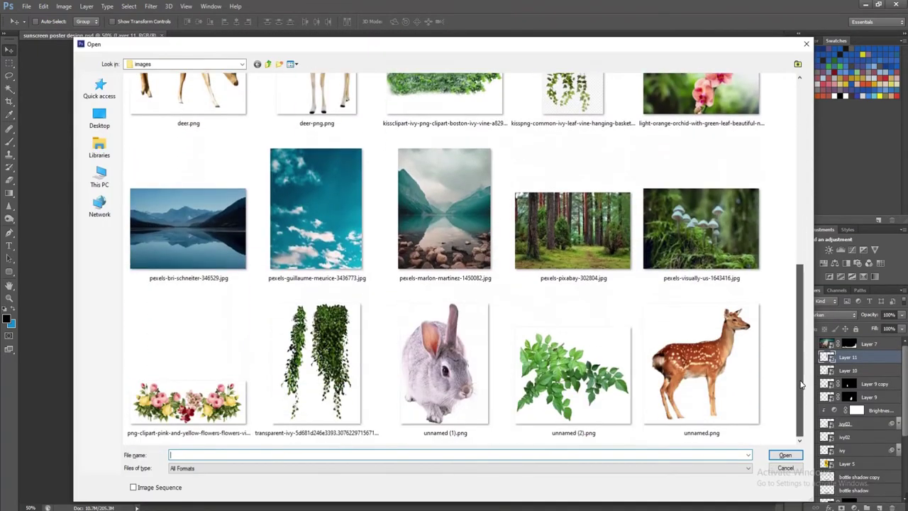
pyautogui.click(203, 392)
pyautogui.click(784, 454)
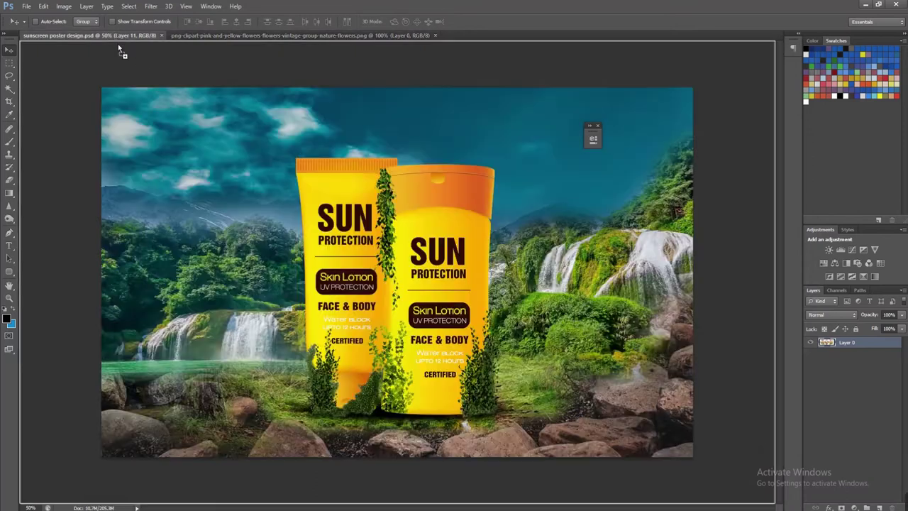
# Bring the flowers into the poster and move them down to the bottles' base
pyautogui.moveTo(120, 37); pyautogui.dragTo(374, 282)
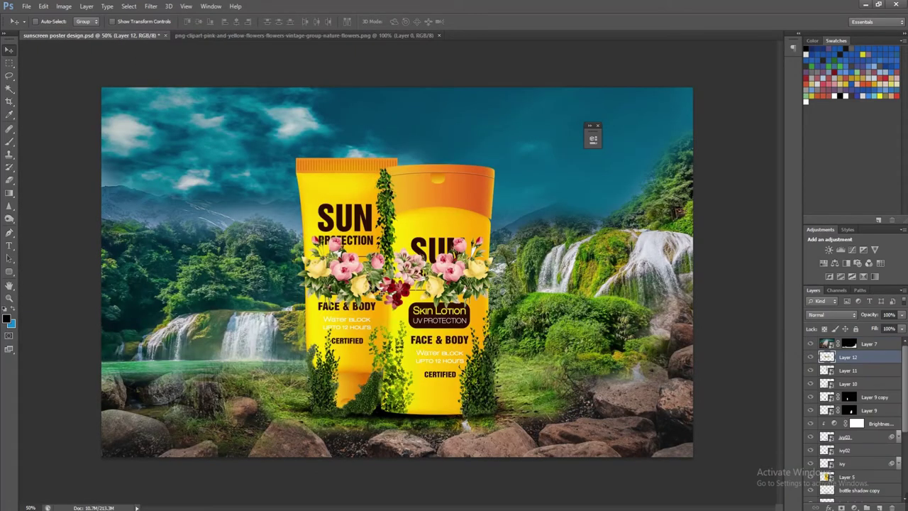
pyautogui.moveTo(431, 346); pyautogui.dragTo(431, 480)
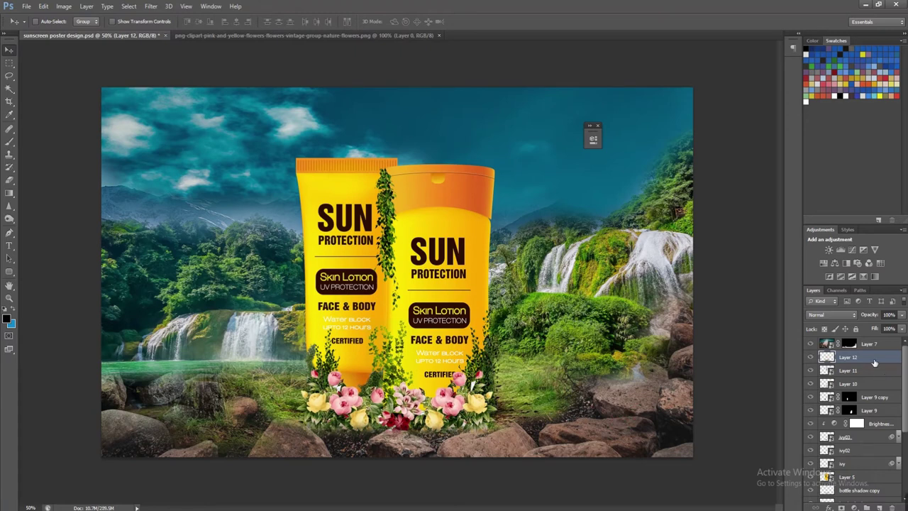
pyautogui.hotkey('ctrl', 'u')
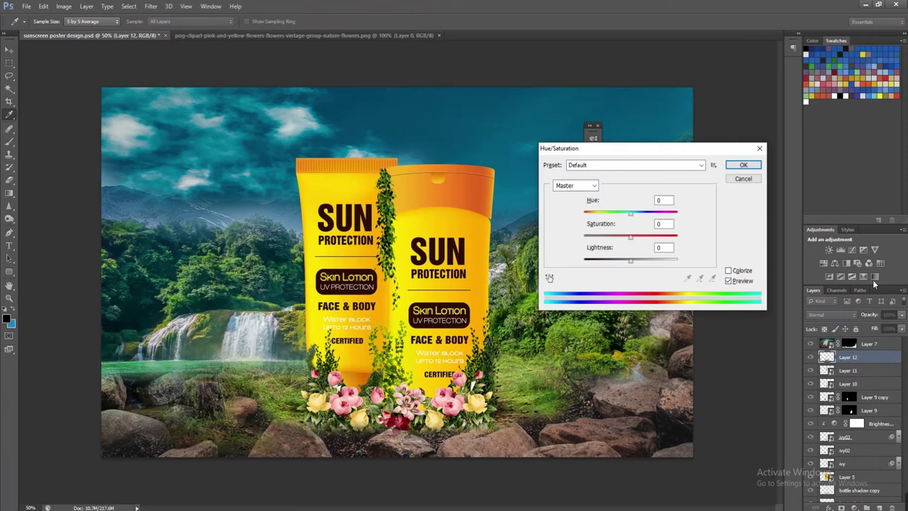
pyautogui.click(740, 182)
# Make the flowers a Smart Object and add a Hue/Saturation layer with saturation -12
pyautogui.rightClick(856, 362)
pyautogui.click(773, 194)
pyautogui.click(854, 507)
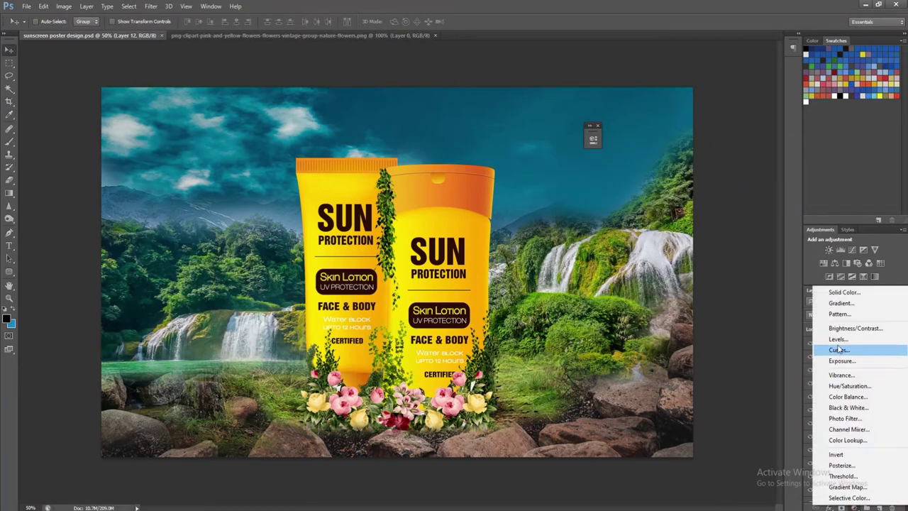
pyautogui.click(849, 385)
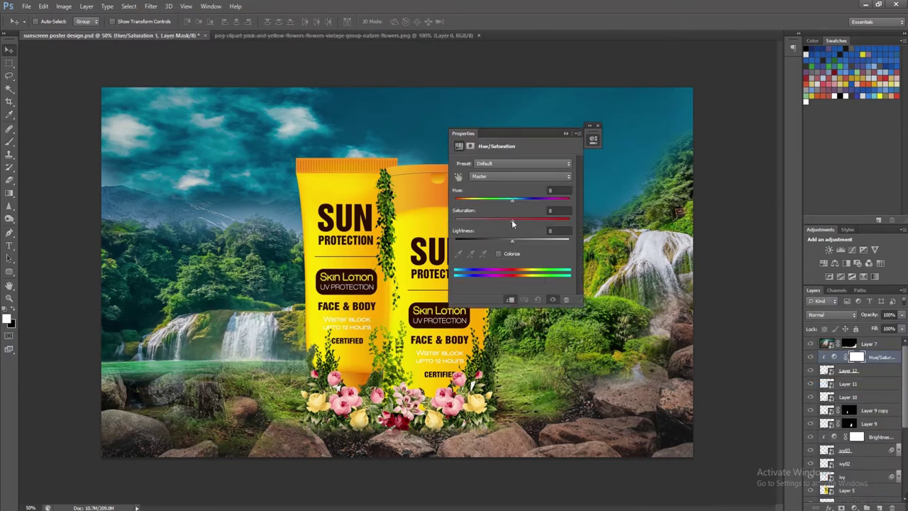
pyautogui.moveTo(495, 219); pyautogui.dragTo(505, 221)
pyautogui.click(568, 133)
# Shrink the flower cluster to about 60% and settle it under the right tube
pyautogui.hotkey('ctrl', 't')
pyautogui.press('Return')
pyautogui.hotkey('alt', '[')
pyautogui.hotkey('ctrl', 't')
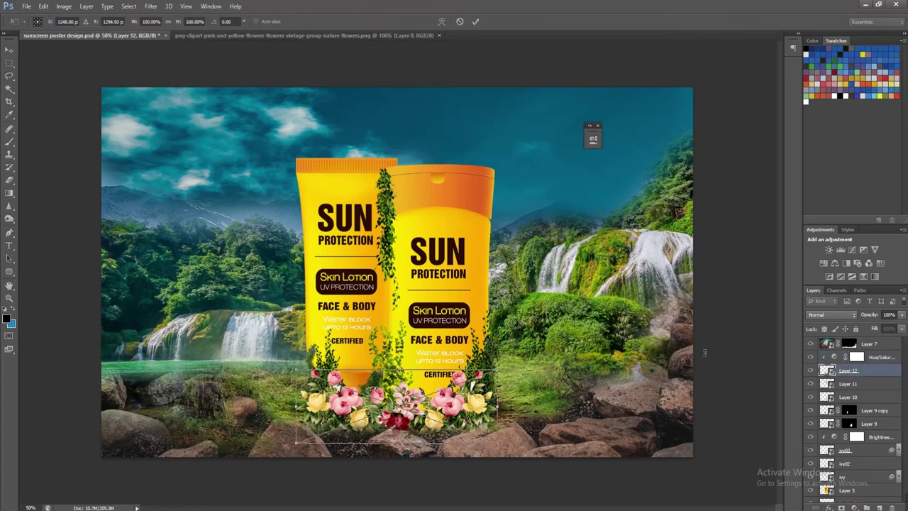
pyautogui.moveTo(496, 440)
pyautogui.mouseDown()
pyautogui.moveTo(462, 425)
pyautogui.moveTo(489, 424)
pyautogui.mouseUp()
pyautogui.press('Return')
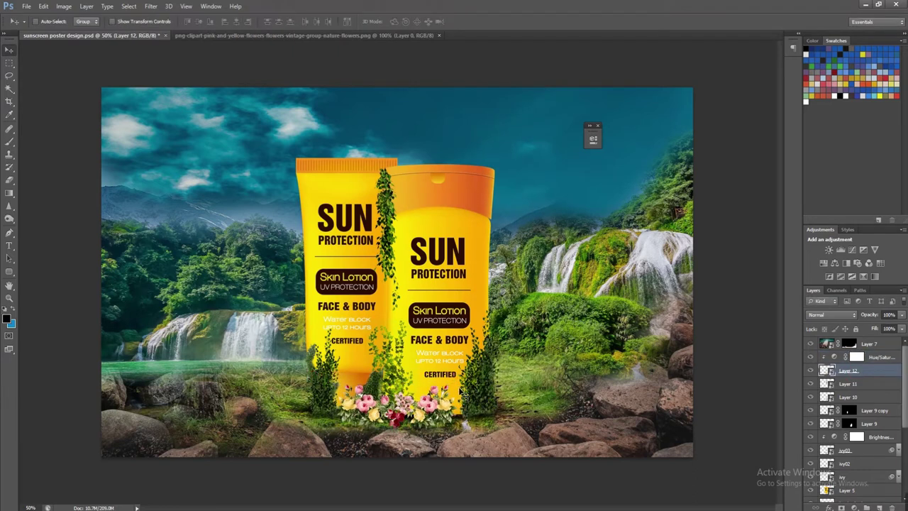
pyautogui.moveTo(462, 390); pyautogui.dragTo(471, 391)
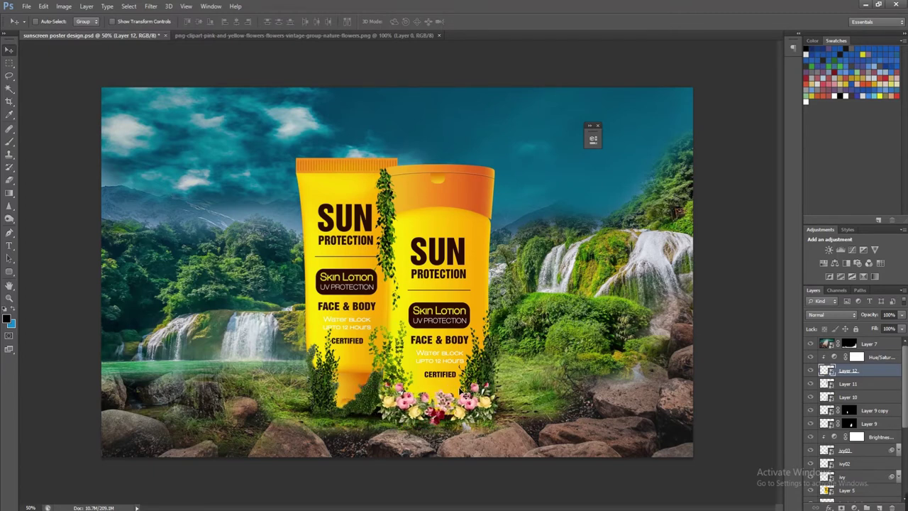
pyautogui.hotkey('ctrl', 't')
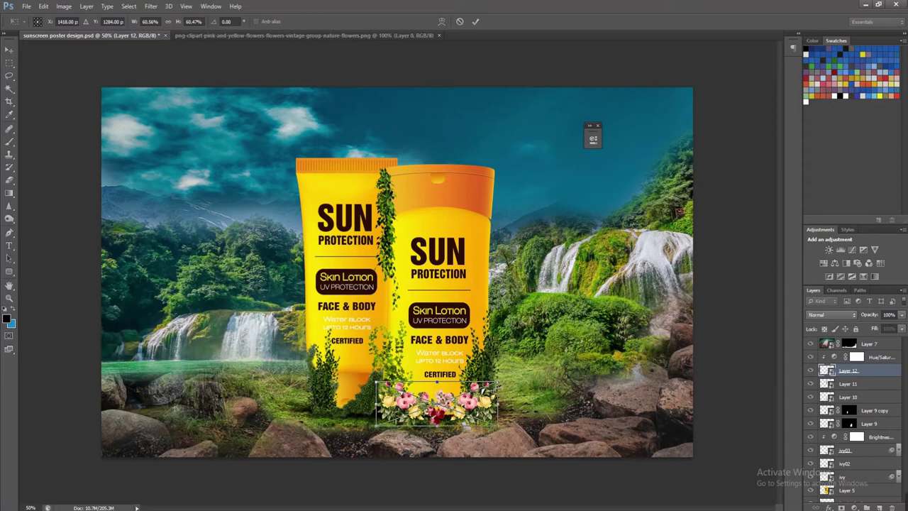
pyautogui.moveTo(497, 383); pyautogui.dragTo(487, 390)
pyautogui.press('Return')
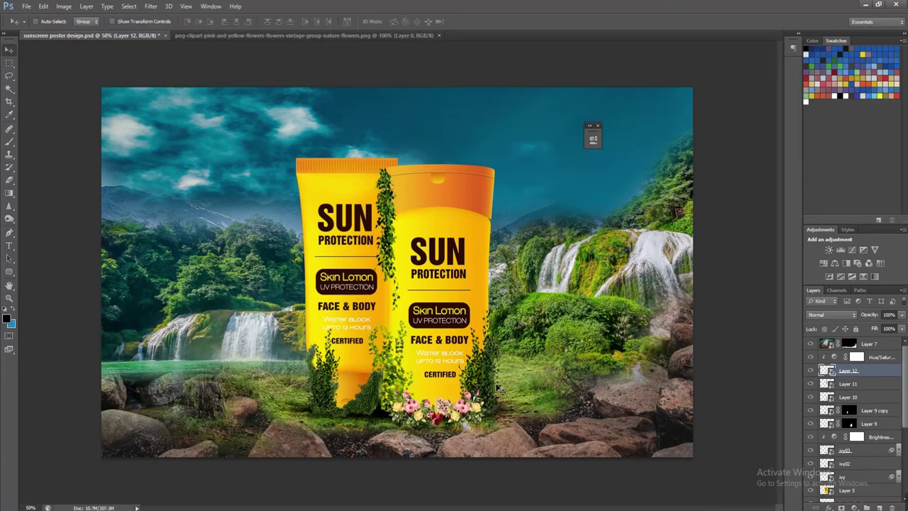
# Duplicate the flowers and shrink the copy to about 33% under the left tube
pyautogui.moveTo(456, 418); pyautogui.dragTo(394, 418)
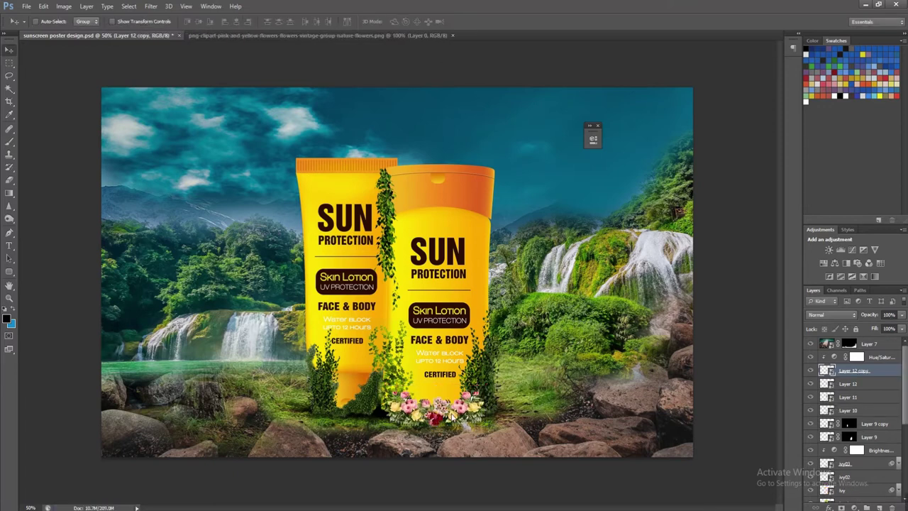
pyautogui.moveTo(454, 419); pyautogui.dragTo(423, 419)
pyautogui.hotkey('ctrl', 't')
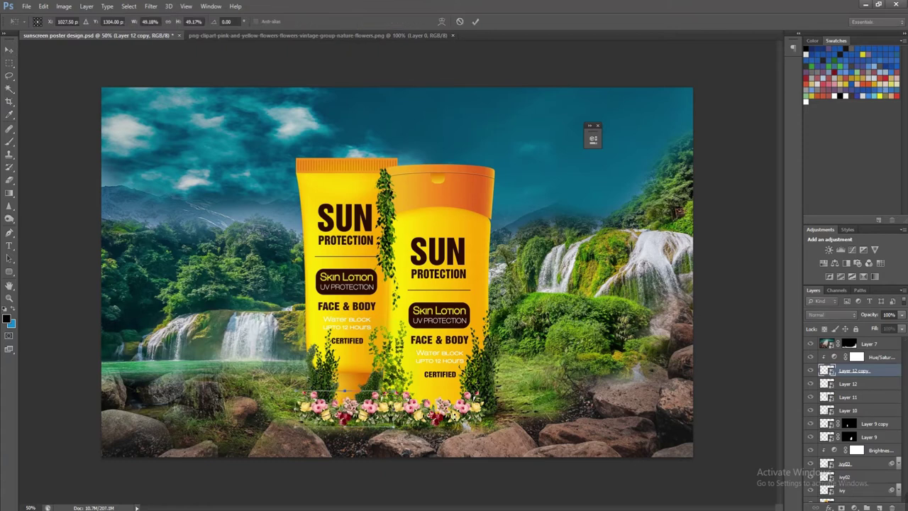
pyautogui.moveTo(387, 397); pyautogui.dragTo(394, 392)
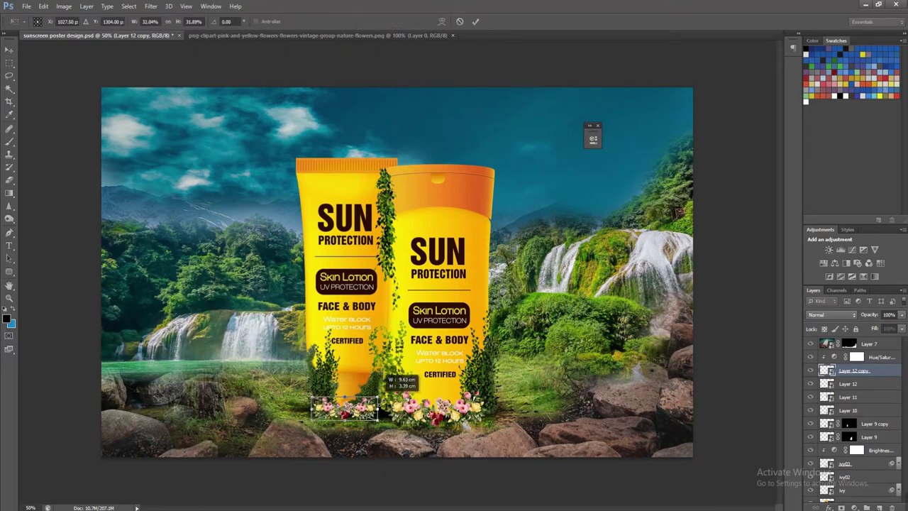
pyautogui.press('Return')
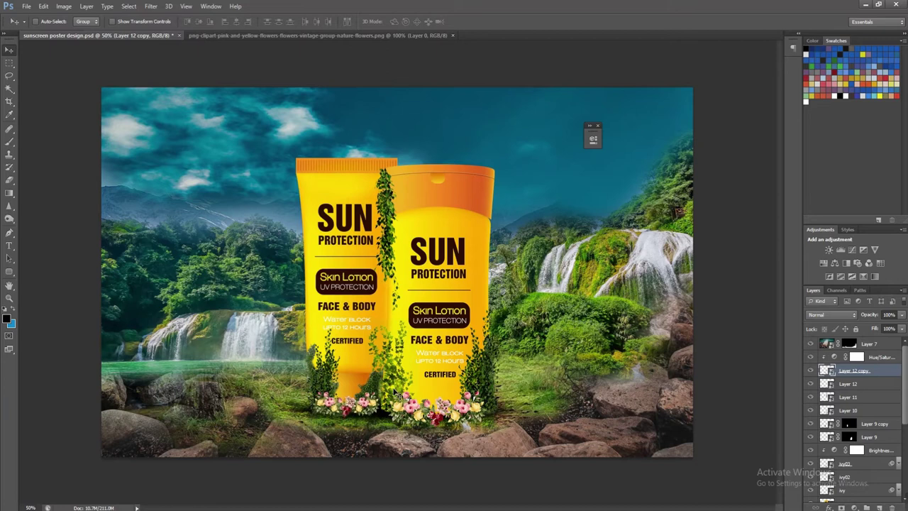
pyautogui.hotkey('ctrl', 't')
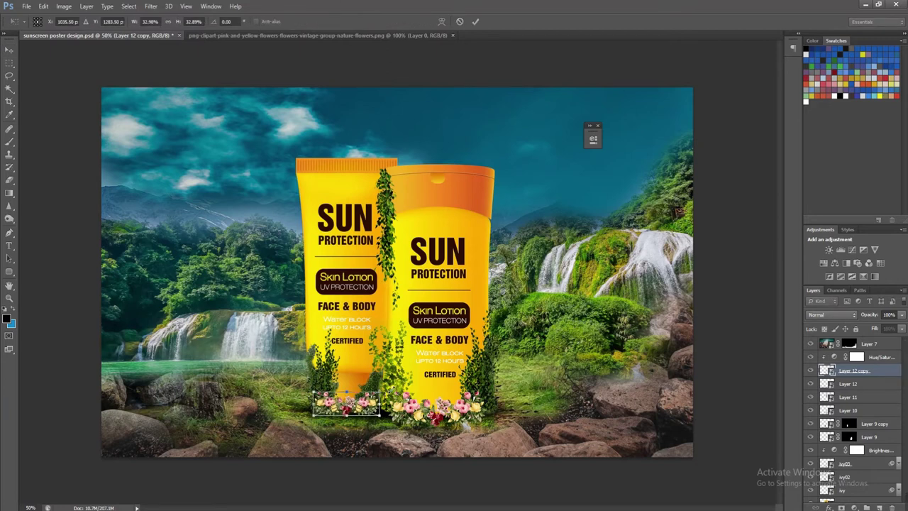
pyautogui.press('Return')
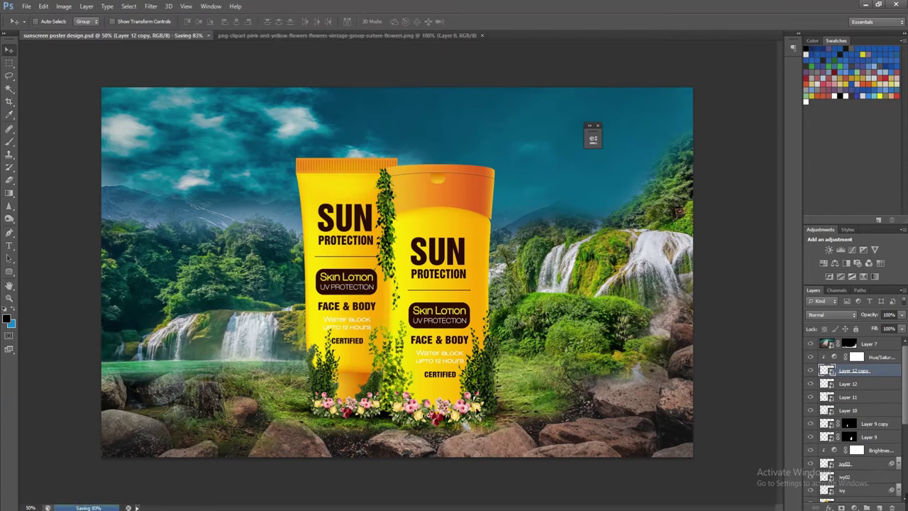
# Open deer-png.png and place the deer as the top layer of the poster
pyautogui.hotkey('ctrl', 'o')
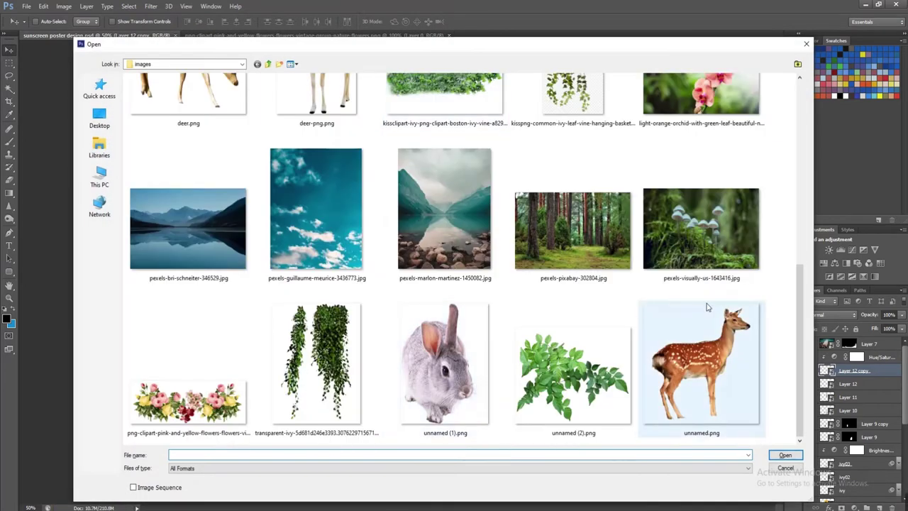
pyautogui.moveTo(798, 340); pyautogui.dragTo(793, 205)
pyautogui.doubleClick(316, 347)
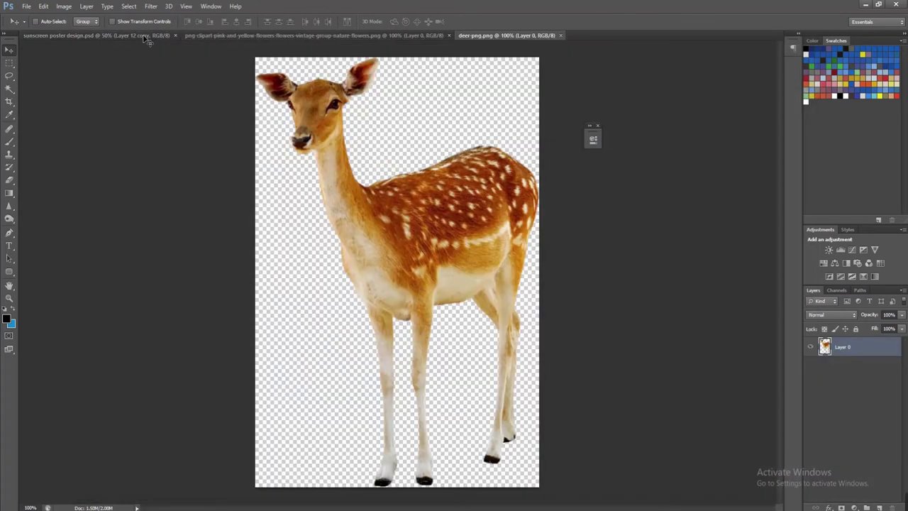
pyautogui.click(144, 35)
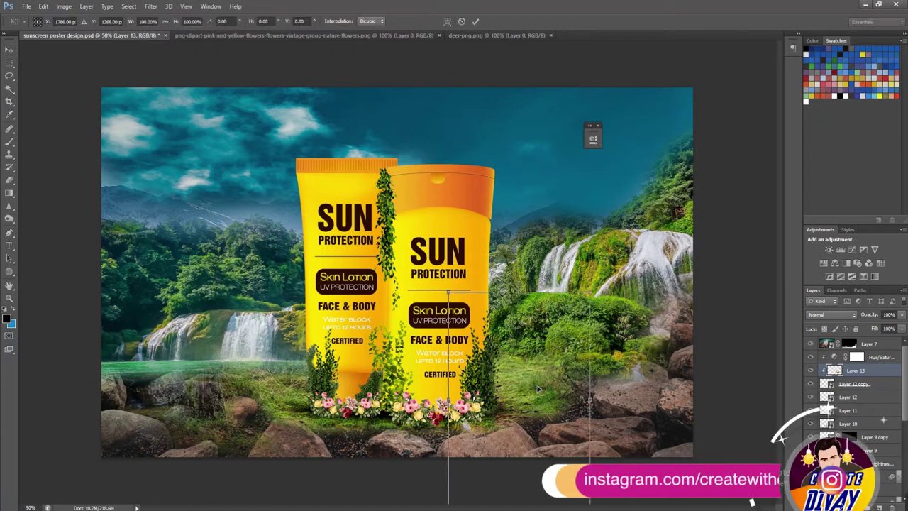
pyautogui.moveTo(875, 357); pyautogui.dragTo(858, 369)
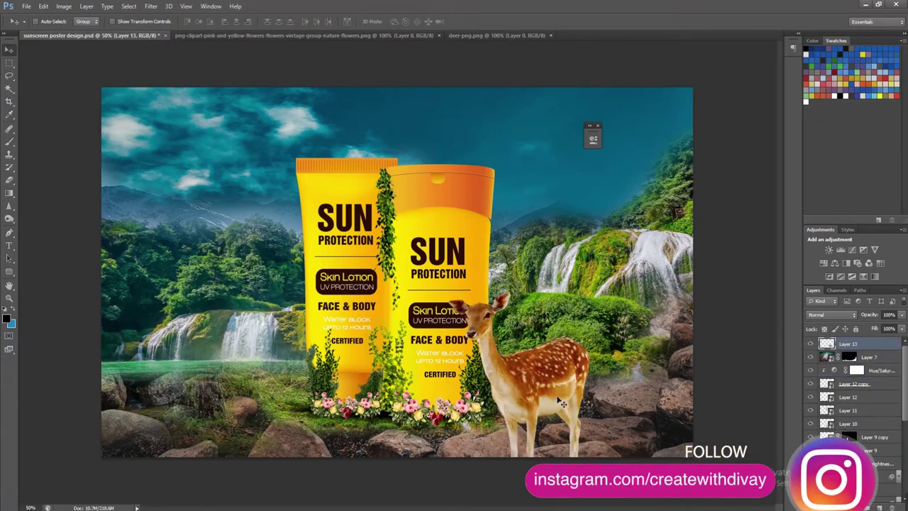
# Scale the deer down to about 35% of its size
pyautogui.hotkey('shift', 'Up')
pyautogui.hotkey('shift', 'Up')
pyautogui.hotkey('shift', 'Up')
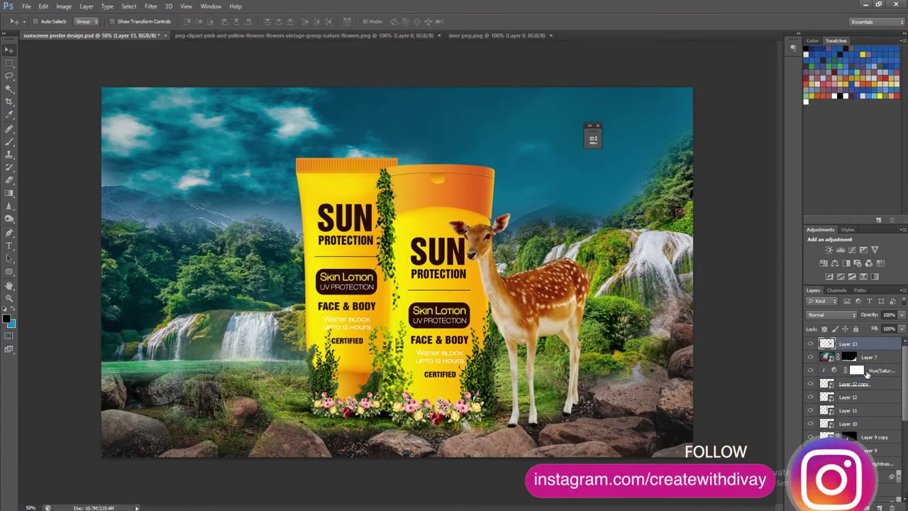
pyautogui.rightClick(865, 350)
pyautogui.click(777, 195)
pyautogui.hotkey('ctrl', 't')
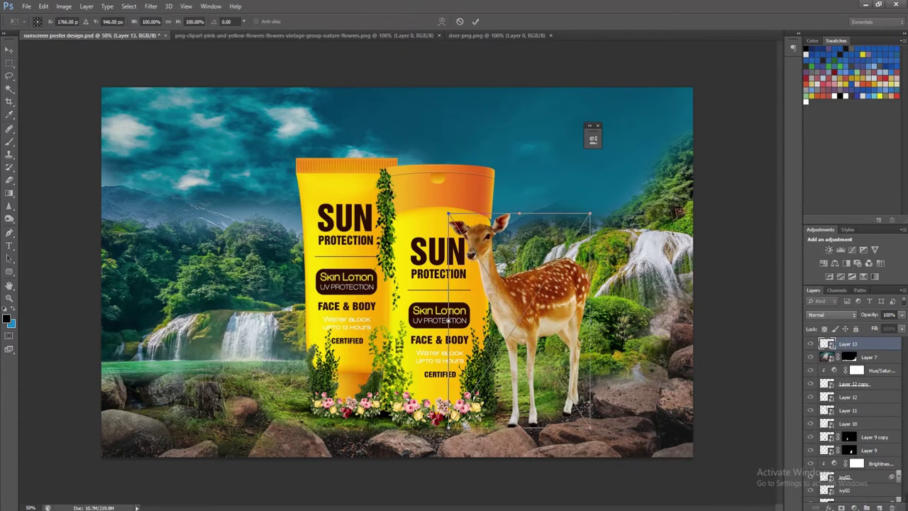
pyautogui.moveTo(590, 213); pyautogui.dragTo(499, 353)
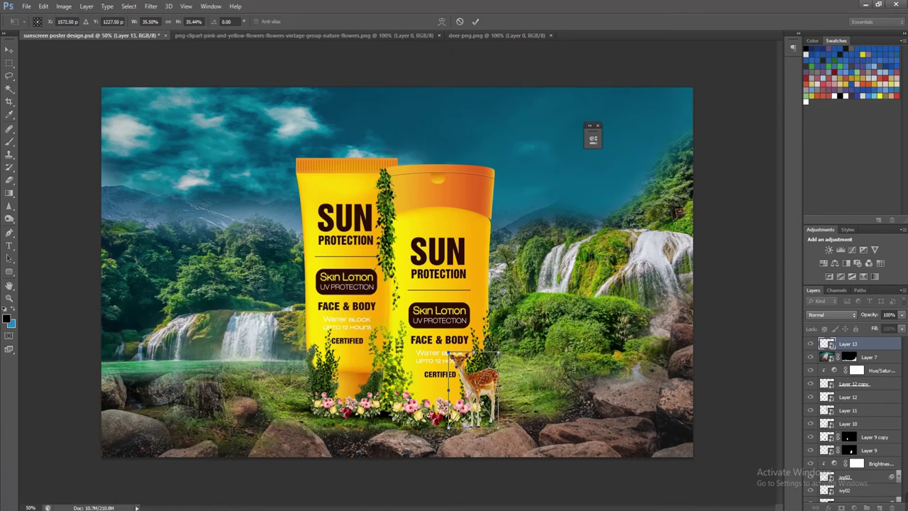
pyautogui.press('Return')
# Nudge the small deer beside the right tube's base and save the poster
pyautogui.hotkey('shift', 'Right')
pyautogui.hotkey('shift', 'Right')
pyautogui.hotkey('shift', 'Right')
pyautogui.hotkey('shift', 'Right')
pyautogui.hotkey('shift', 'Right')
pyautogui.hotkey('shift', 'Up')
pyautogui.hotkey('shift', 'Right')
pyautogui.hotkey('shift', 'Right')
pyautogui.hotkey('shift', 'Down')
pyautogui.press('Right')
pyautogui.hotkey('shift', 'Left')
pyautogui.hotkey('shift', 'Up')
pyautogui.hotkey('ctrl', 's')
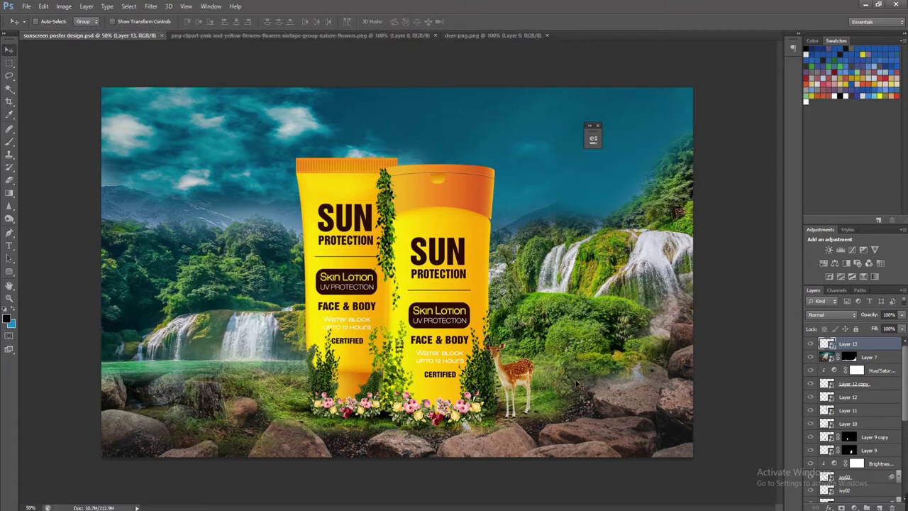
pyautogui.hotkey('ctrl', 't')
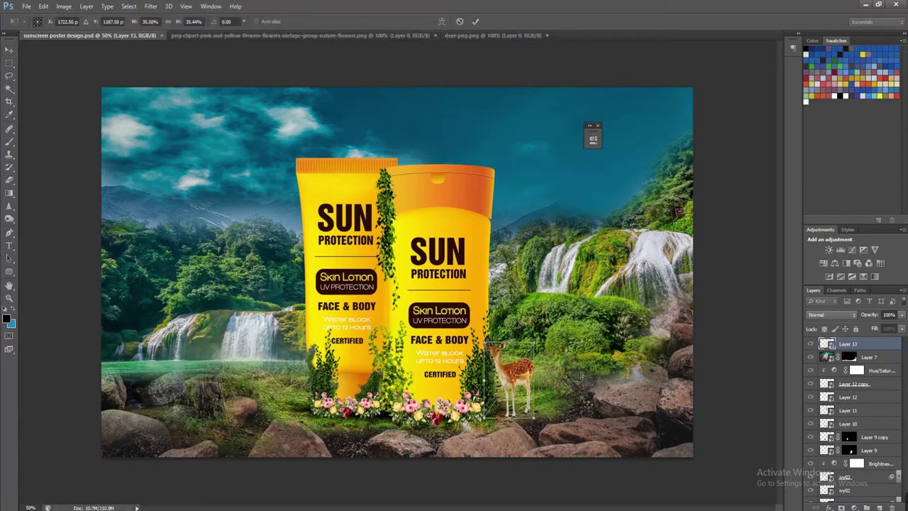
pyautogui.press('Return')
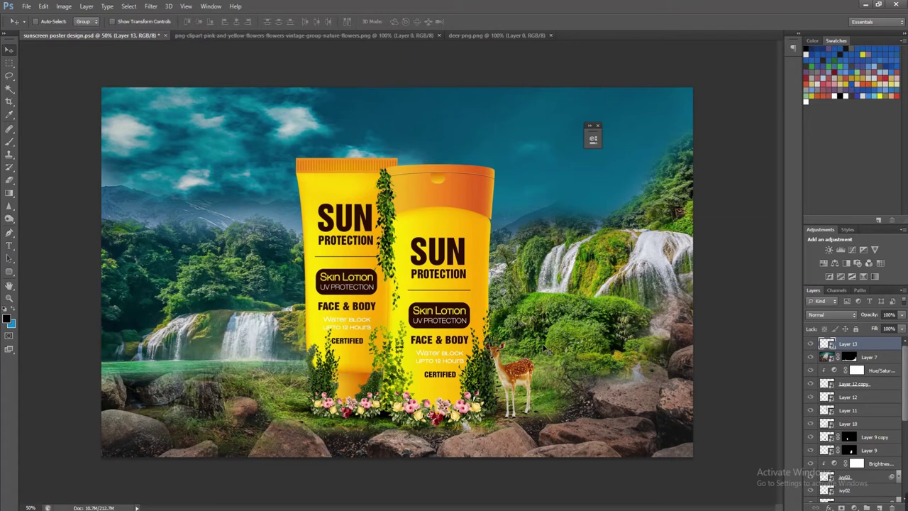
# Add a Hue/Saturation layer clipped to the deer: saturation -38, lightness -13, slight hue shift
pyautogui.click(855, 507)
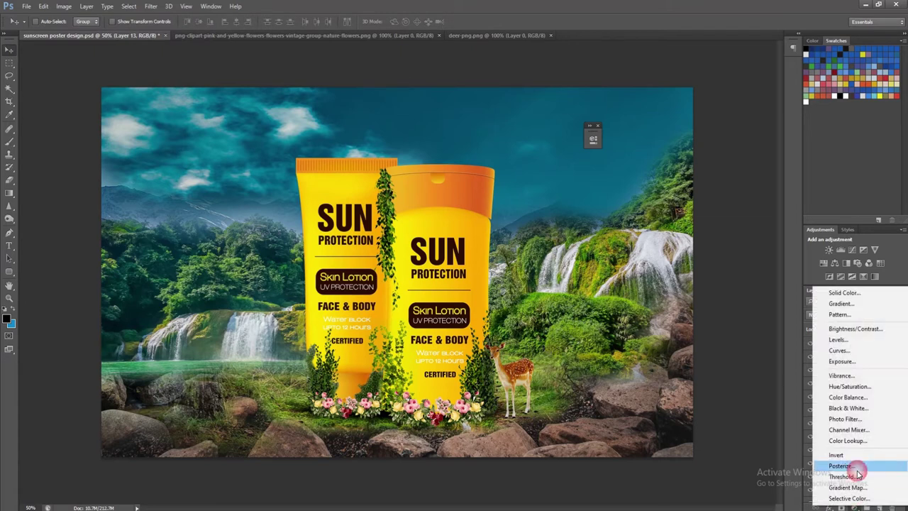
pyautogui.click(849, 387)
pyautogui.click(510, 300)
pyautogui.click(511, 221)
pyautogui.moveTo(488, 224); pyautogui.dragTo(504, 253)
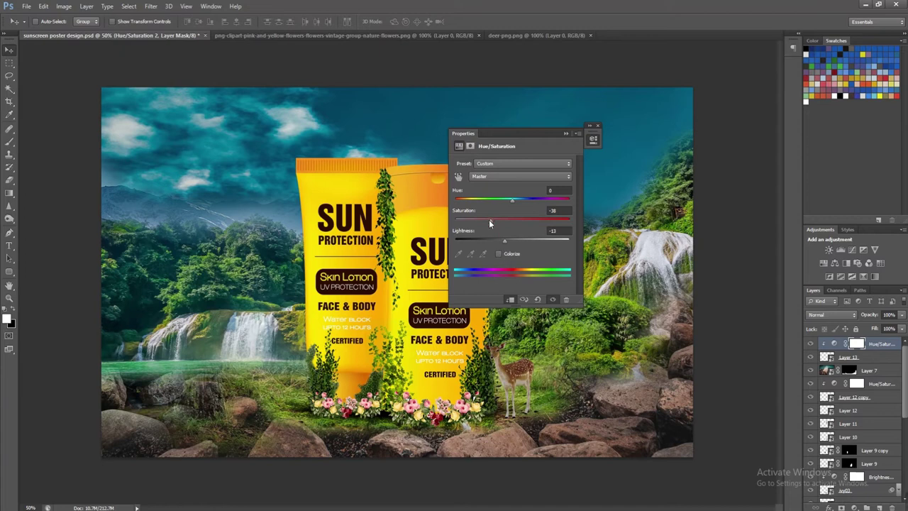
pyautogui.moveTo(511, 201); pyautogui.dragTo(504, 205)
pyautogui.click(567, 134)
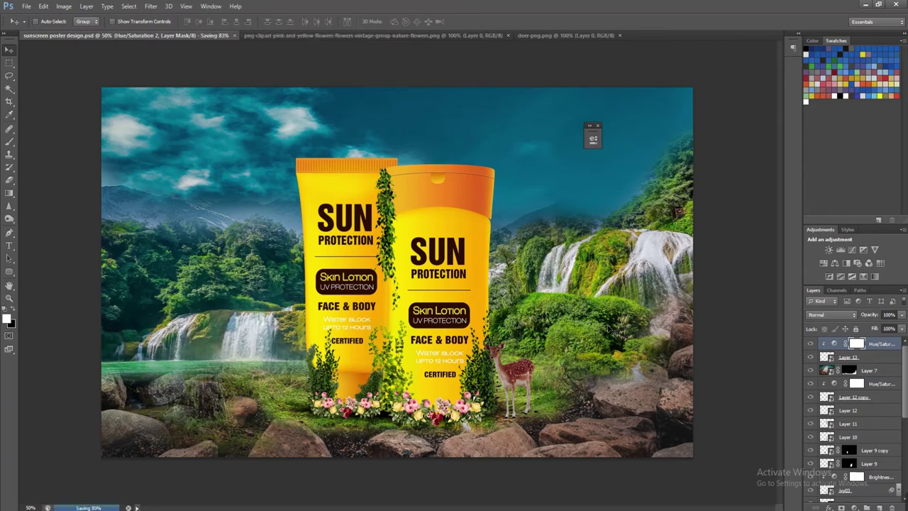
pyautogui.click(865, 359)
# Duplicate the deer layer and give the copy a black Color Overlay
pyautogui.hotkey('ctrl', 'j')
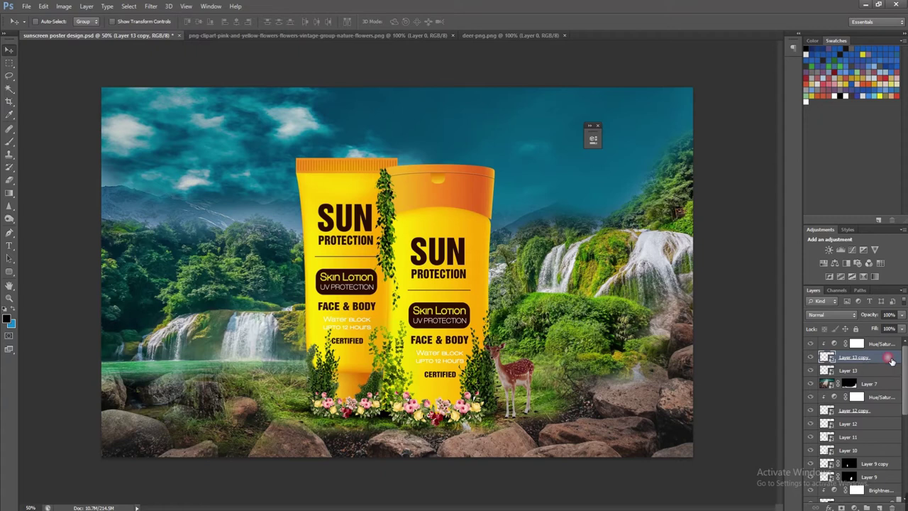
pyautogui.doubleClick(891, 361)
pyautogui.click(537, 285)
pyautogui.click(703, 200)
pyautogui.write('0')
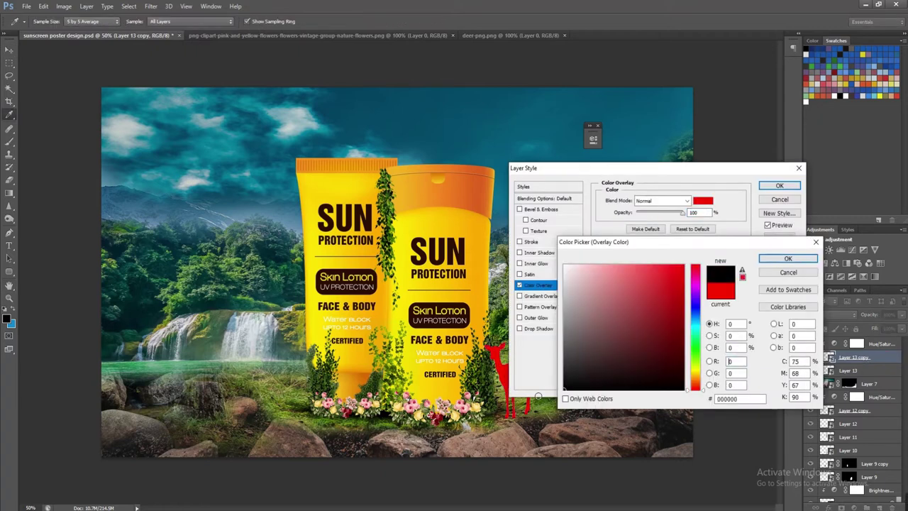
pyautogui.press('Return')
pyautogui.press('Return')
# Flip the black deer copy and distort it into an angled shadow below the deer
pyautogui.hotkey('ctrl', 't')
pyautogui.rightClick(519, 349)
pyautogui.click(543, 488)
pyautogui.rightClick(533, 352)
pyautogui.click(546, 416)
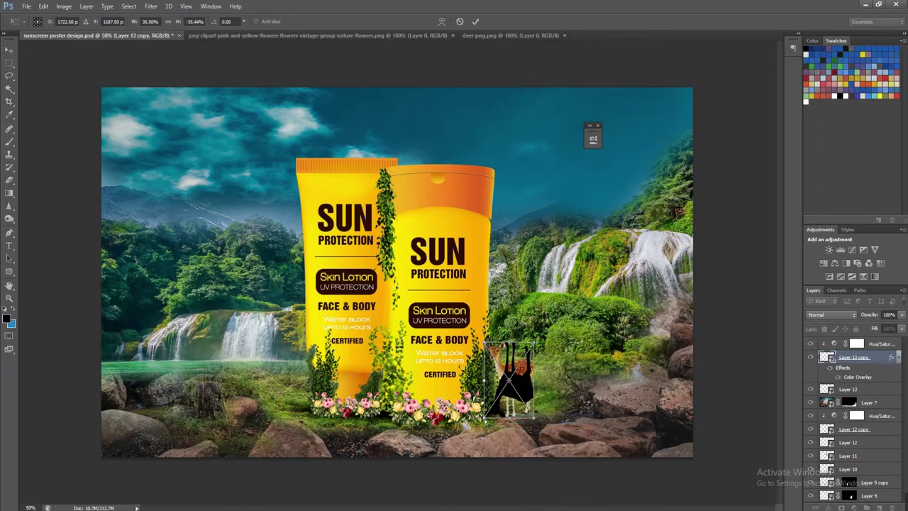
pyautogui.moveTo(484, 417); pyautogui.dragTo(498, 427)
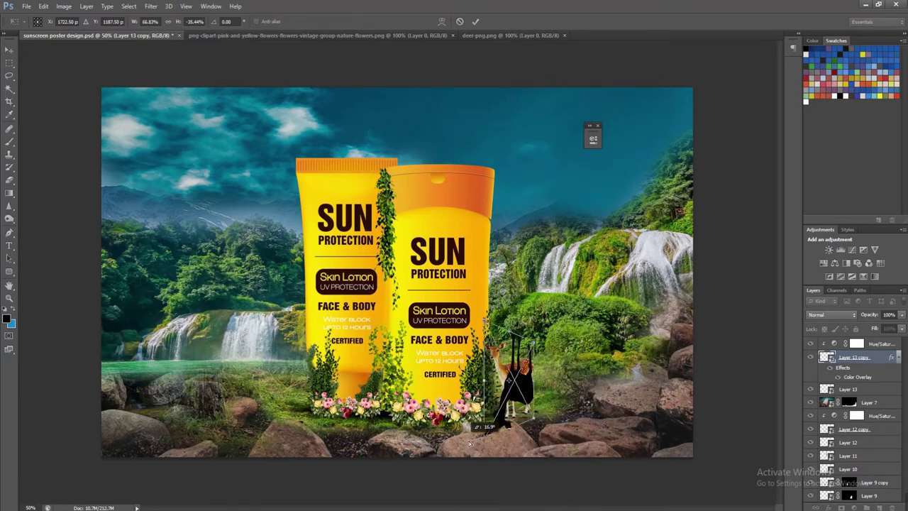
pyautogui.rightClick(510, 361)
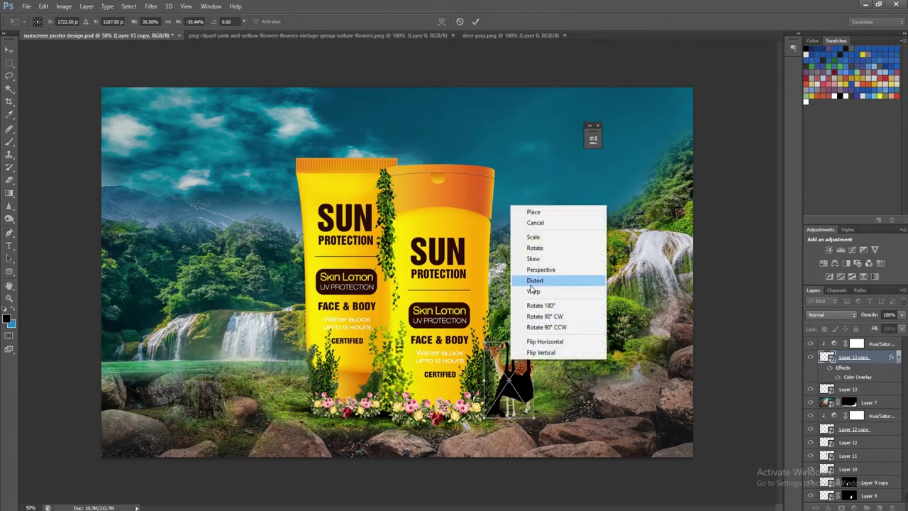
pyautogui.click(541, 270)
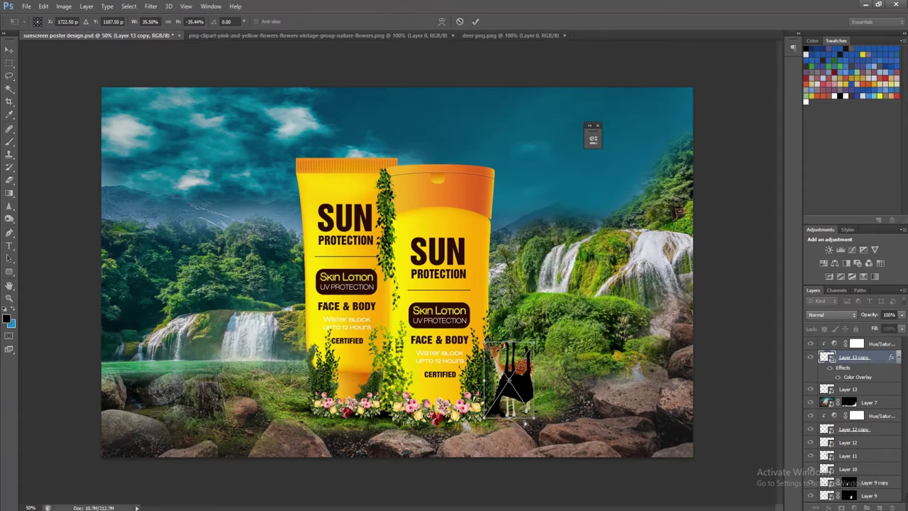
pyautogui.moveTo(514, 422)
pyautogui.mouseDown()
pyautogui.moveTo(532, 415)
pyautogui.moveTo(525, 389)
pyautogui.mouseUp()
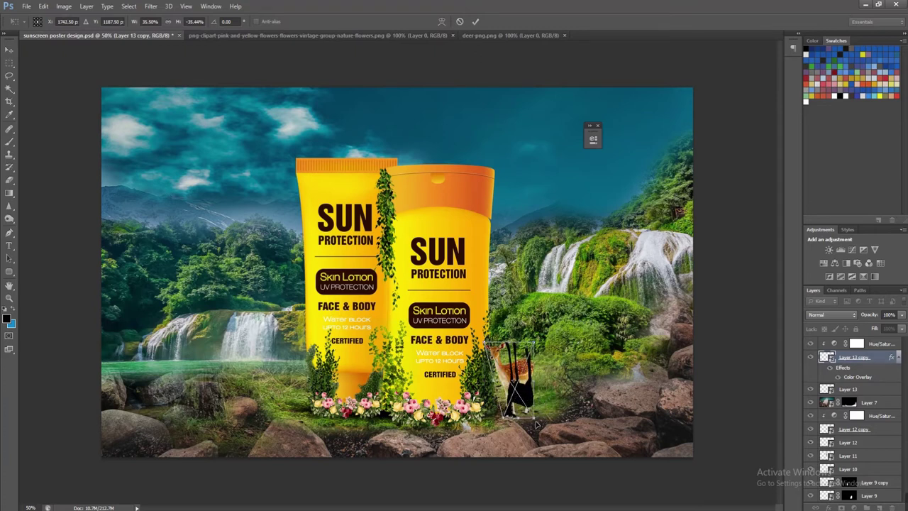
pyautogui.moveTo(537, 428); pyautogui.dragTo(525, 456)
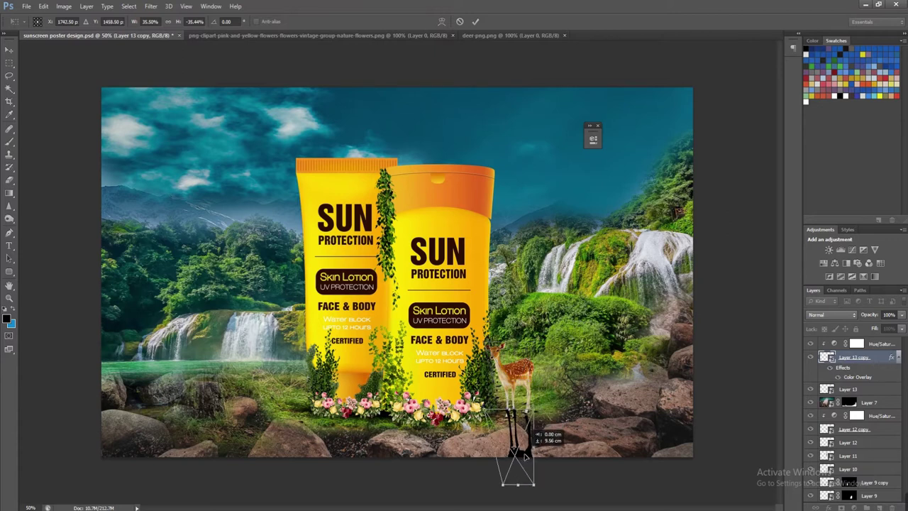
# Rotate and tilt the shadow to lie along the ground
pyautogui.rightClick(525, 456)
pyautogui.press('Escape')
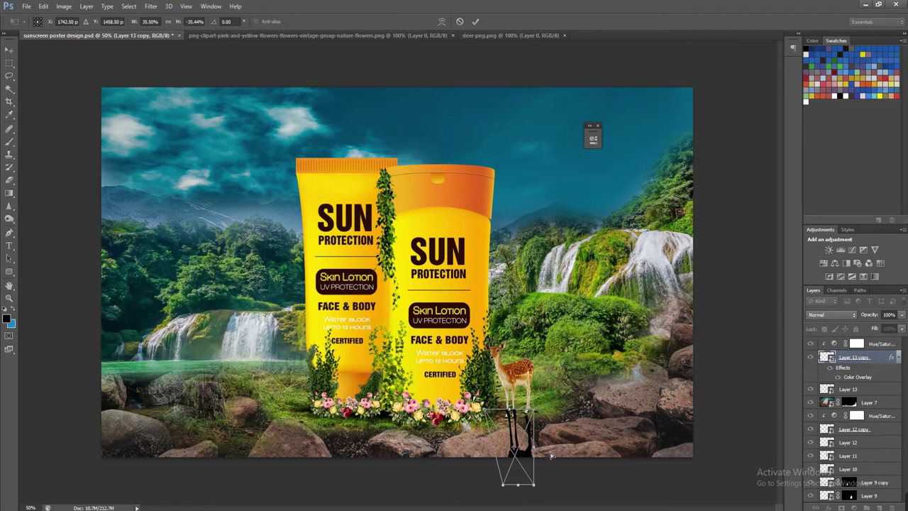
pyautogui.moveTo(553, 449); pyautogui.dragTo(556, 444)
pyautogui.moveTo(558, 439); pyautogui.dragTo(558, 439)
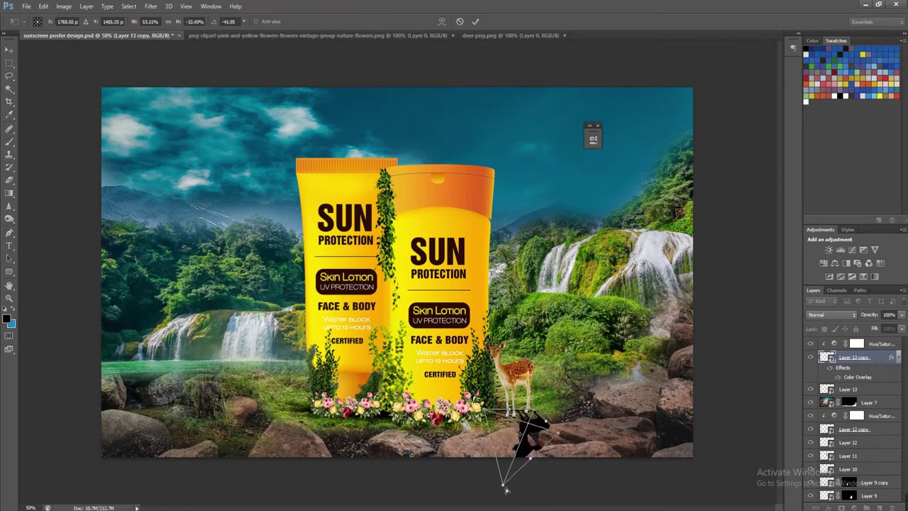
pyautogui.moveTo(510, 462); pyautogui.dragTo(516, 457)
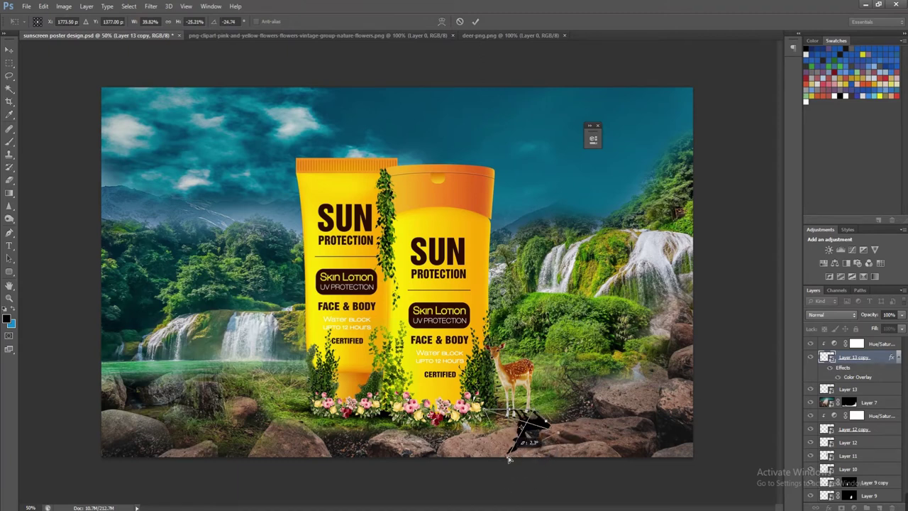
pyautogui.press('Return')
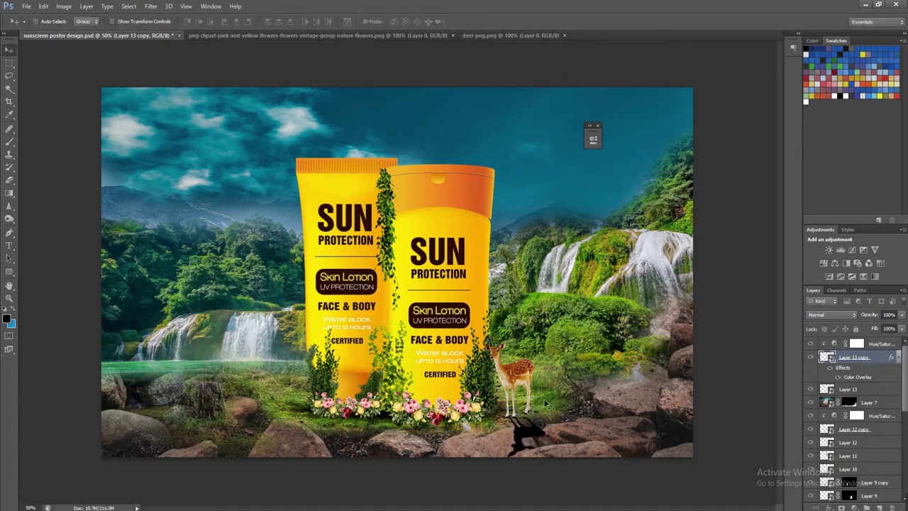
# Zoom in and stretch the shadow's top up to the deer's hooves
pyautogui.hotkey('ctrl', 't')
pyautogui.rightClick(528, 420)
pyautogui.click(550, 343)
pyautogui.hotkey('ctrl', '+')
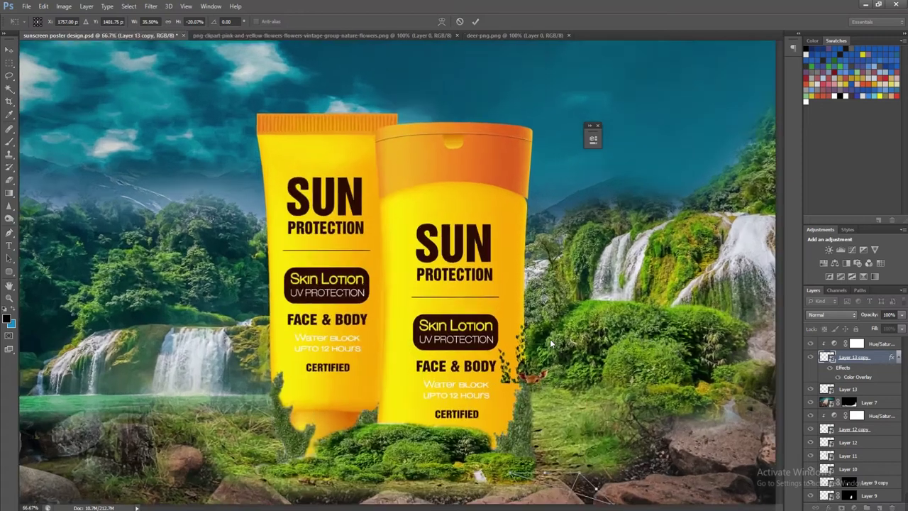
pyautogui.hotkey('ctrl', '+')
pyautogui.moveTo(346, 108); pyautogui.dragTo(135, 8)
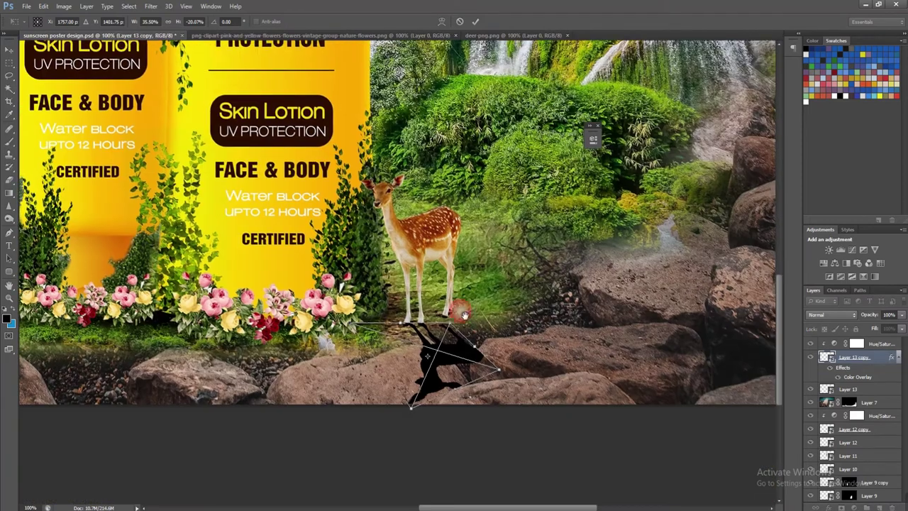
pyautogui.moveTo(453, 314); pyautogui.dragTo(459, 302)
pyautogui.hotkey('shift', 'Down')
pyautogui.hotkey('shift', 'Down')
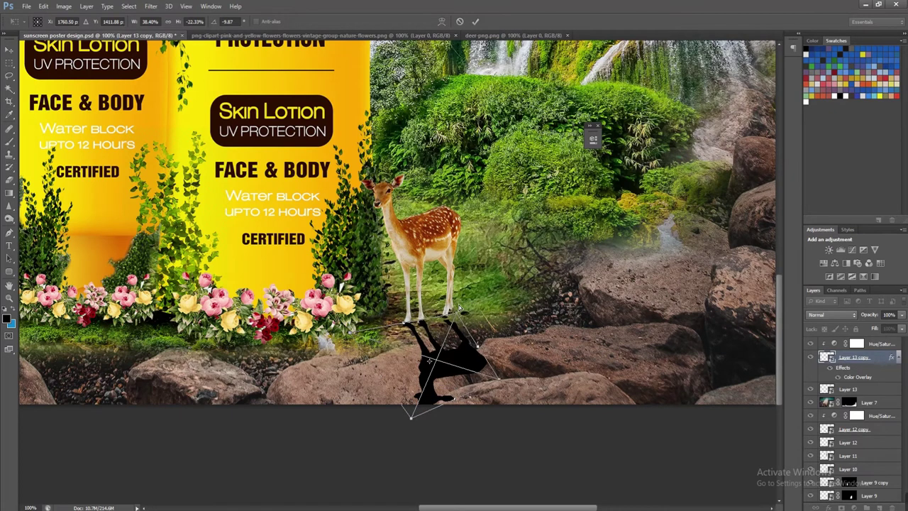
pyautogui.moveTo(459, 307); pyautogui.dragTo(459, 306)
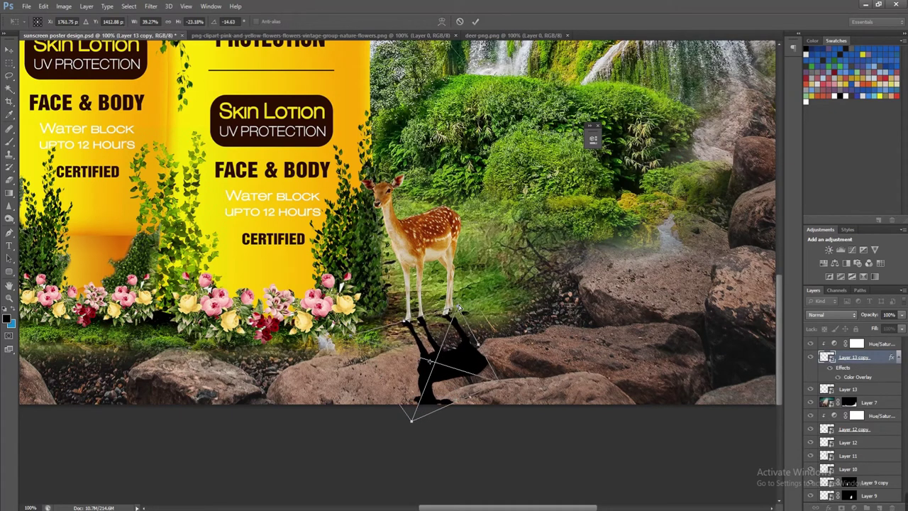
# Apply a Perspective transform to lay the shadow across the rocks
pyautogui.rightClick(467, 370)
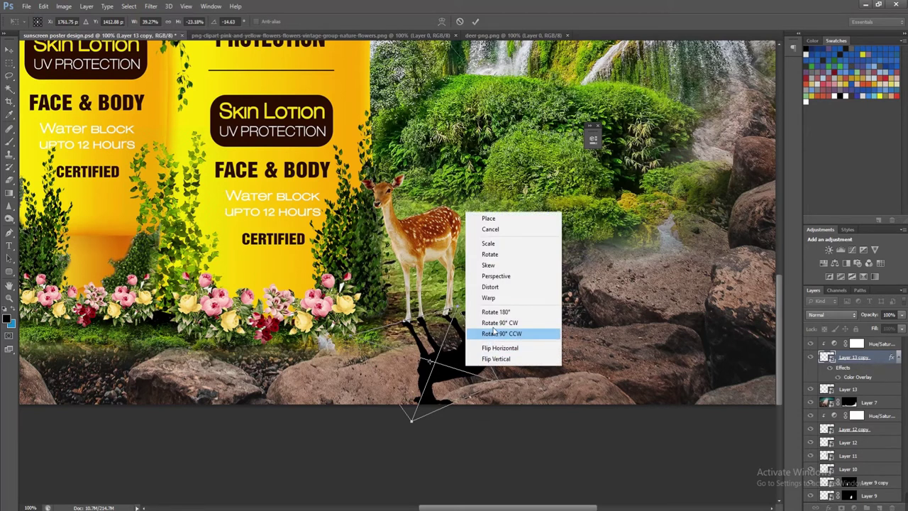
pyautogui.click(505, 276)
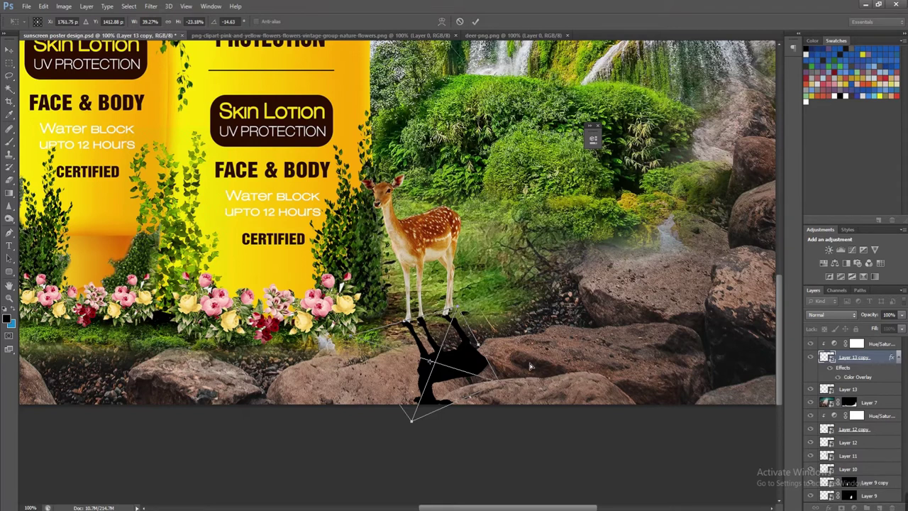
pyautogui.moveTo(530, 366); pyautogui.dragTo(547, 349)
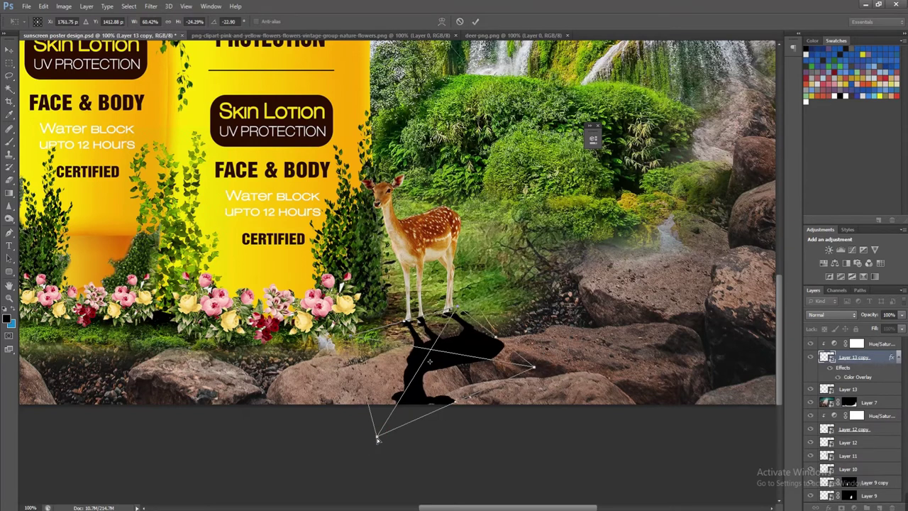
pyautogui.moveTo(404, 411)
pyautogui.mouseDown()
pyautogui.moveTo(390, 405)
pyautogui.moveTo(383, 447)
pyautogui.mouseUp()
# Commit the deer shadow's transform, soften it with a Gaussian Blur, and lower its opacity to 41%
pyautogui.press('Return')
pyautogui.hotkey('ctrl', '-')
pyautogui.hotkey('ctrl', '-')
pyautogui.hotkey('ctrl', '-')
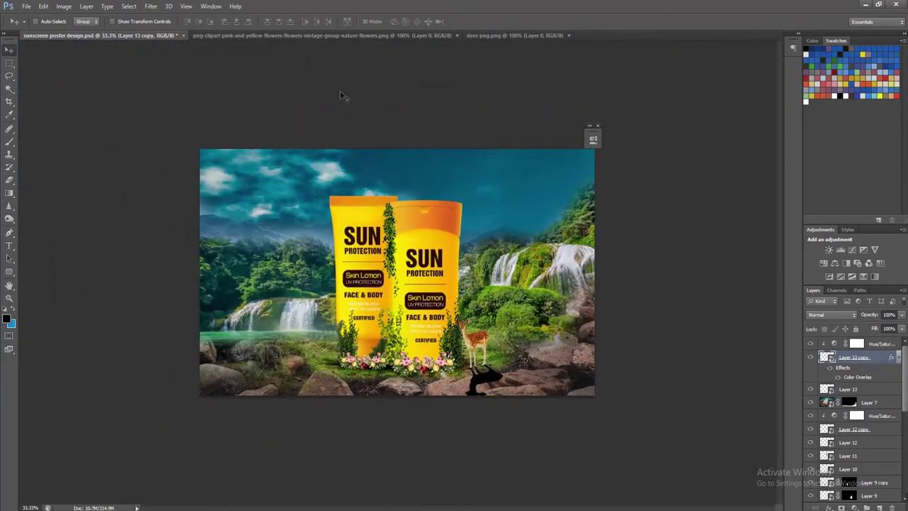
pyautogui.click(151, 6)
pyautogui.click(295, 175)
pyautogui.moveTo(657, 388); pyautogui.dragTo(655, 396)
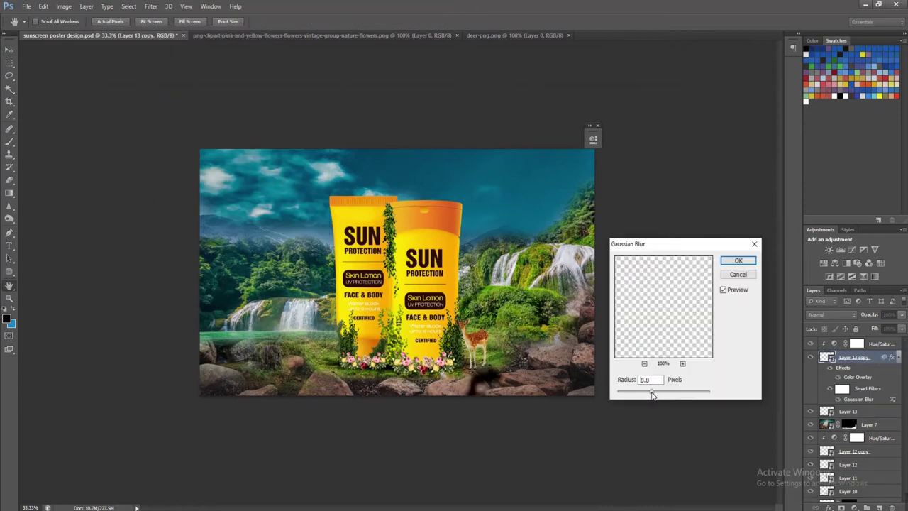
pyautogui.click(738, 260)
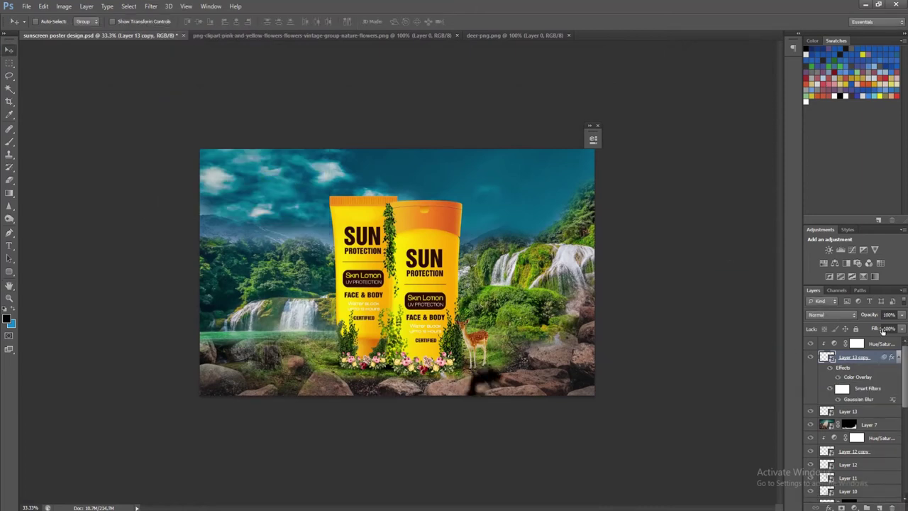
pyautogui.moveTo(869, 324); pyautogui.dragTo(870, 323)
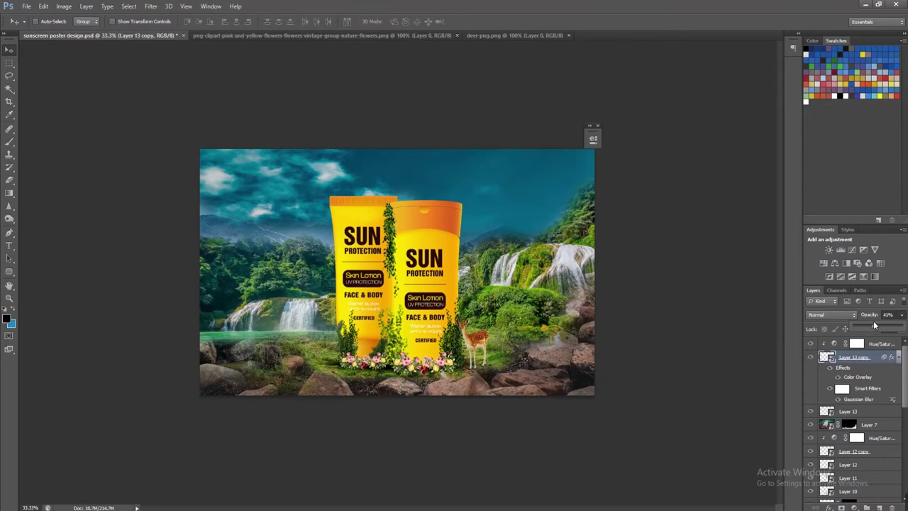
# Save the poster, try and undo reordering the deer layers, then add empty Layer 14
pyautogui.hotkey('ctrl', '+')
pyautogui.hotkey('ctrl', '+')
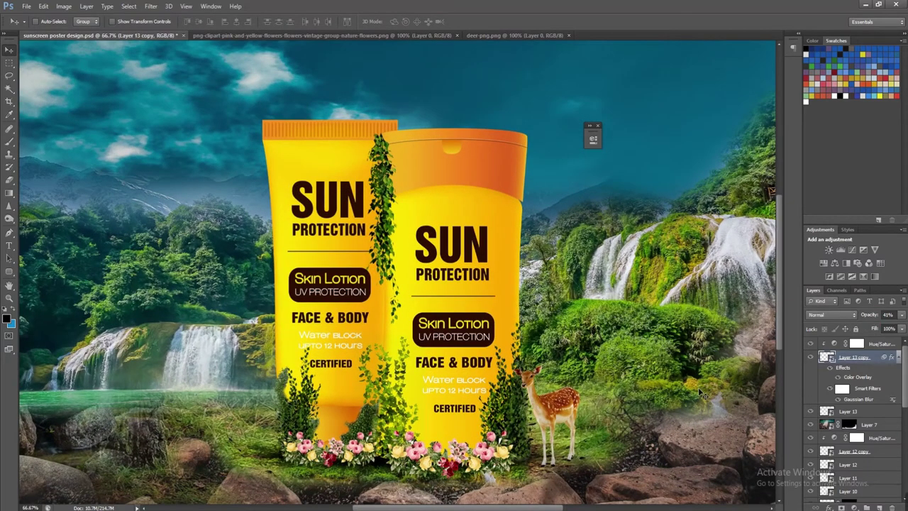
pyautogui.hotkey('ctrl', 's')
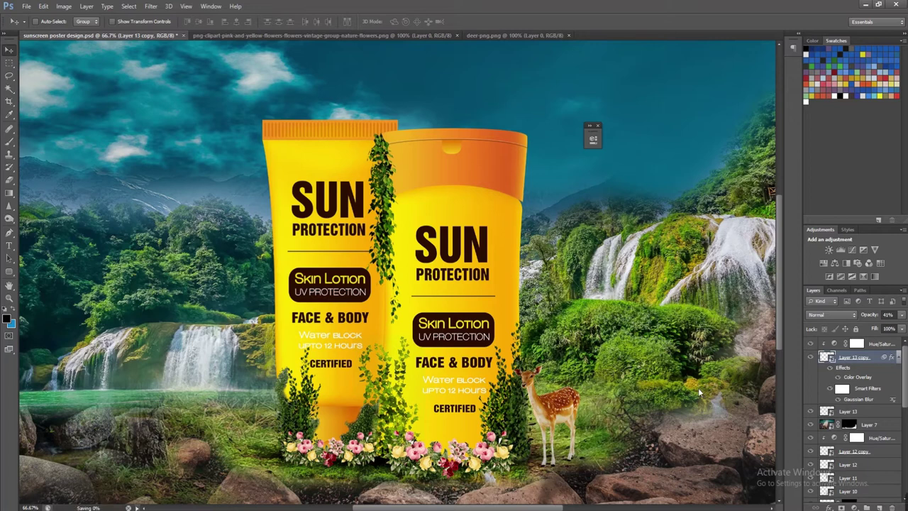
pyautogui.moveTo(858, 356); pyautogui.dragTo(860, 421)
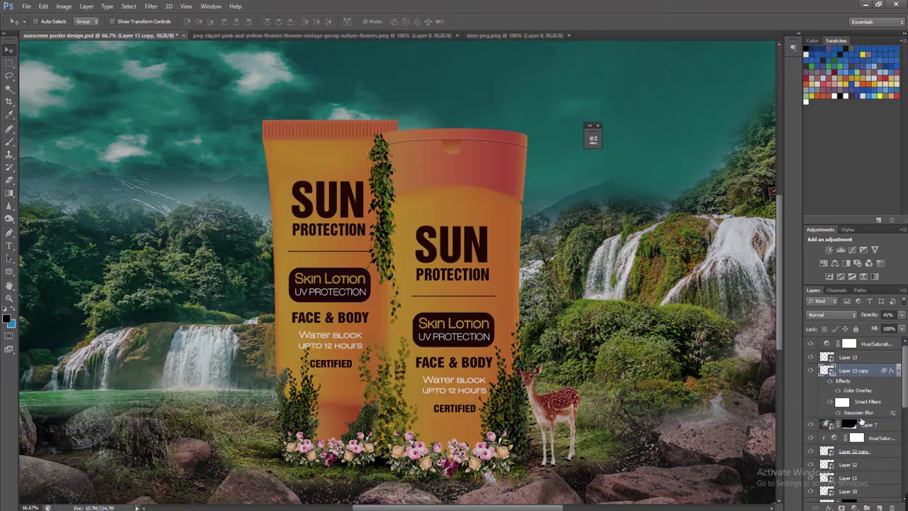
pyautogui.hotkey('ctrl', 'z')
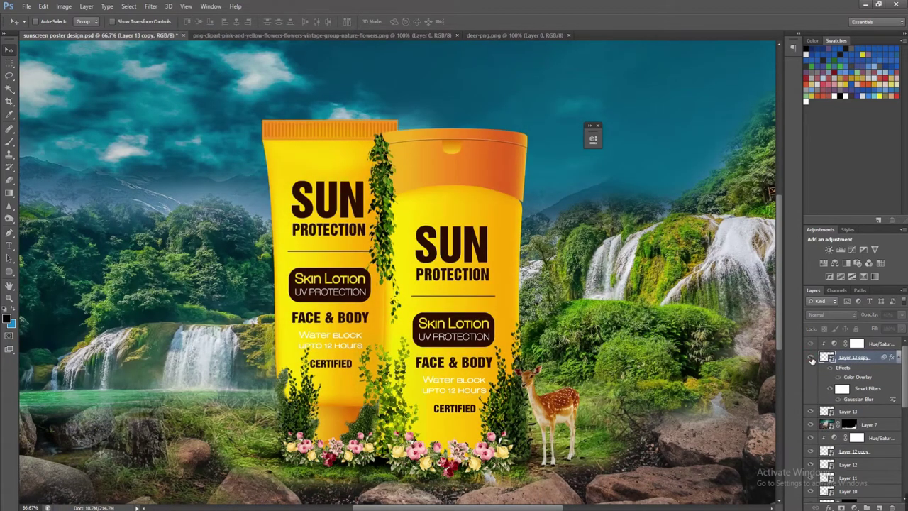
pyautogui.rightClick(538, 394)
pyautogui.click(556, 403)
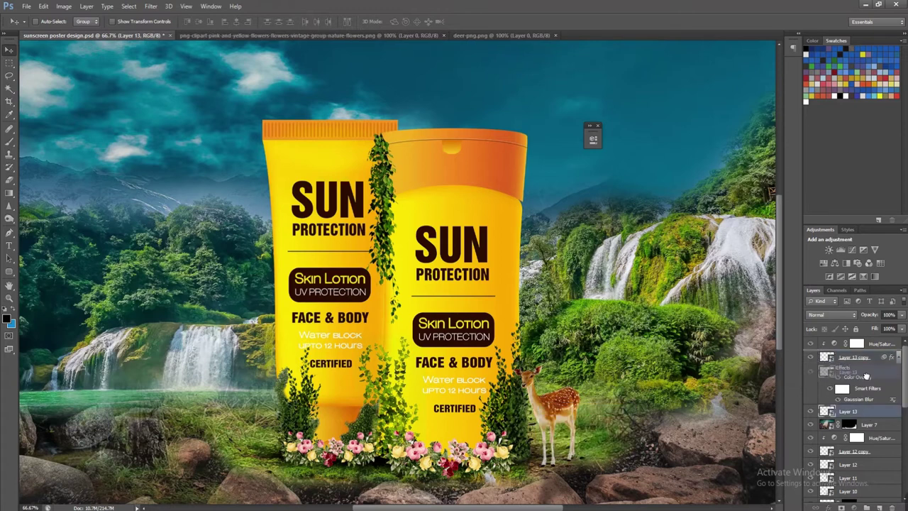
pyautogui.moveTo(866, 413); pyautogui.dragTo(862, 350)
pyautogui.hotkey('ctrl', 'z')
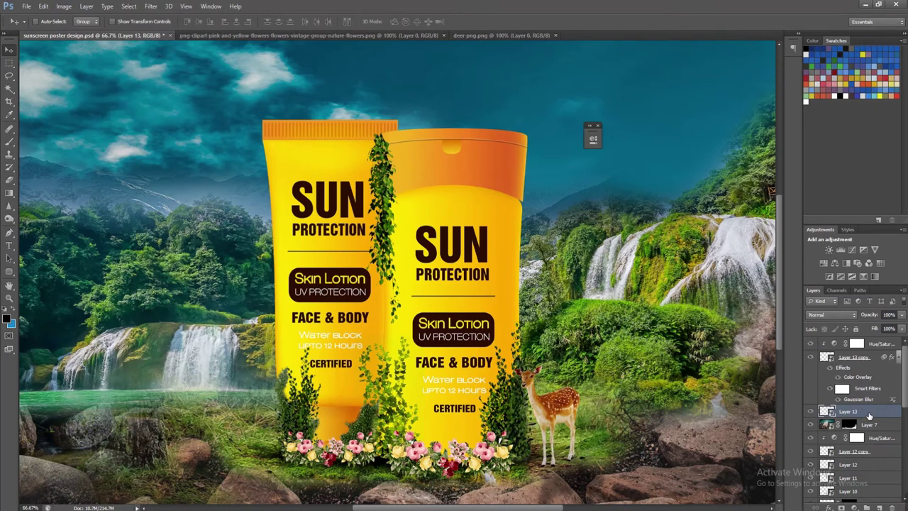
pyautogui.hotkey('ctrl', 'shift', 'n')
pyautogui.press('Return')
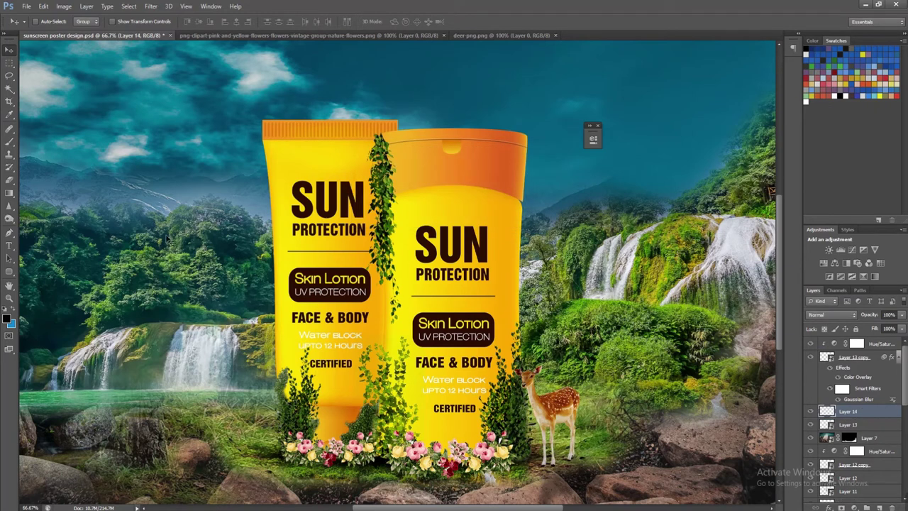
# Paint a soft black patch under the deer's hooves on Layer 14, faded to 36% opacity
pyautogui.press('b')
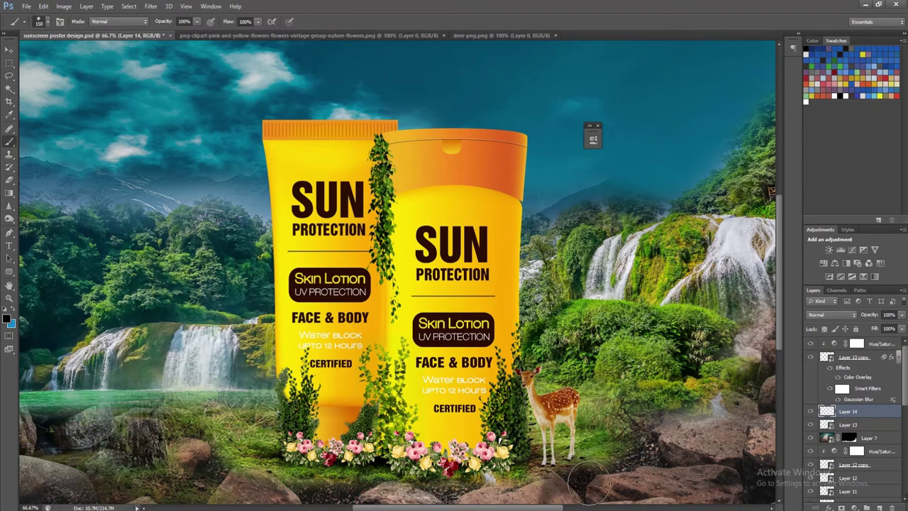
pyautogui.click(562, 462)
pyautogui.hotkey('ctrl', 'z')
pyautogui.click(546, 463)
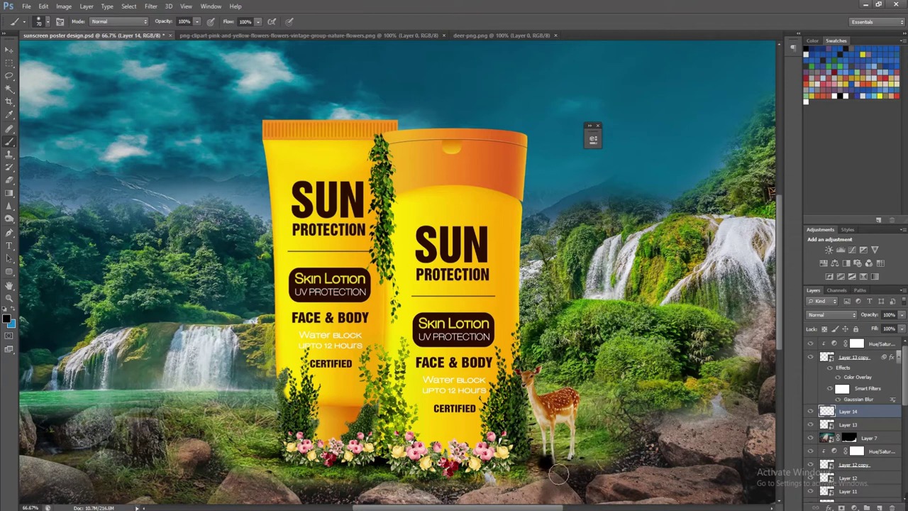
pyautogui.moveTo(586, 464); pyautogui.dragTo(546, 457)
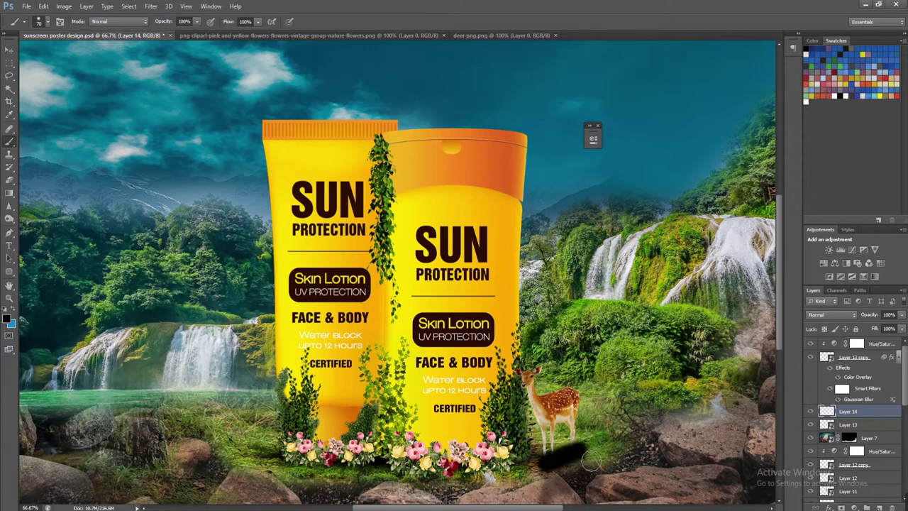
pyautogui.press('v')
pyautogui.moveTo(904, 316); pyautogui.dragTo(870, 324)
pyautogui.hotkey('ctrl', '-')
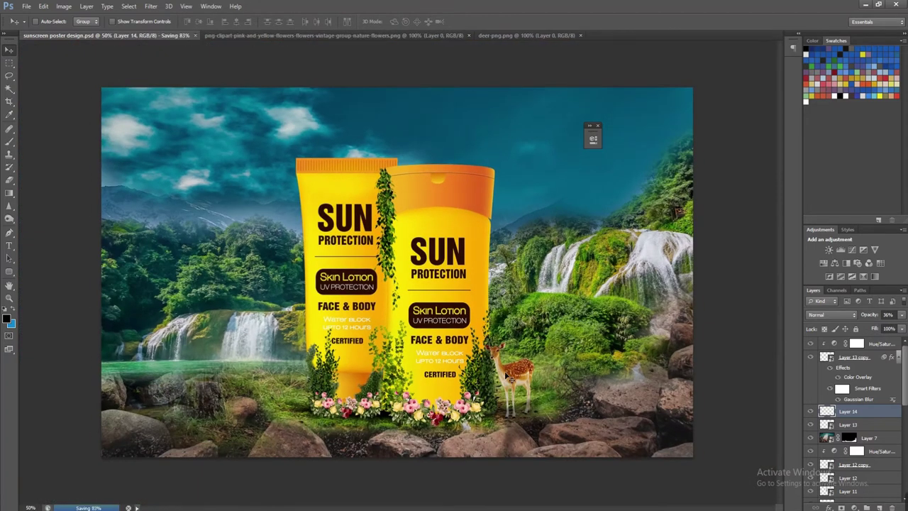
# Open deer.png and drag the deer into the sunscreen poster
pyautogui.hotkey('ctrl', 'o')
pyautogui.scroll(-3, 209, 228)
pyautogui.click(209, 228)
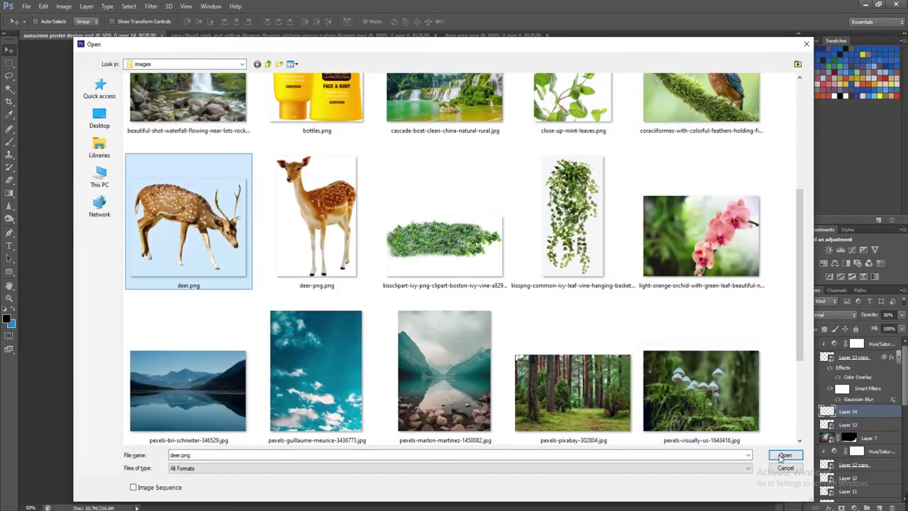
pyautogui.click(780, 458)
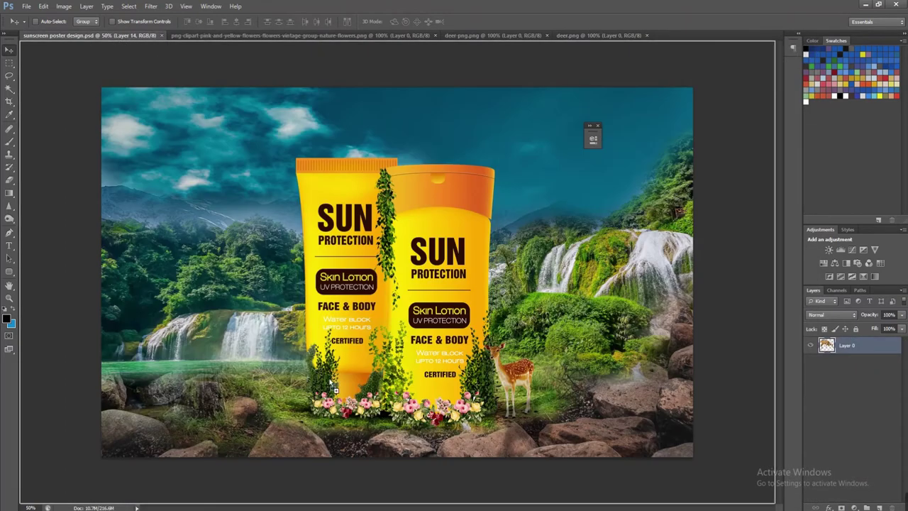
pyautogui.moveTo(125, 37); pyautogui.dragTo(333, 383)
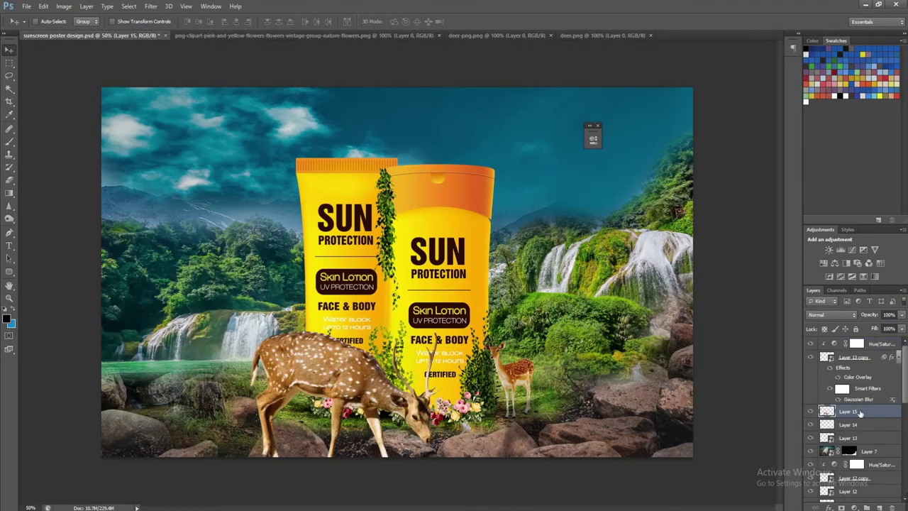
# Convert the new deer to a Smart Object, scale it to about 39%, and place it left of the bottles
pyautogui.rightClick(860, 412)
pyautogui.click(815, 96)
pyautogui.hotkey('ctrl', 't')
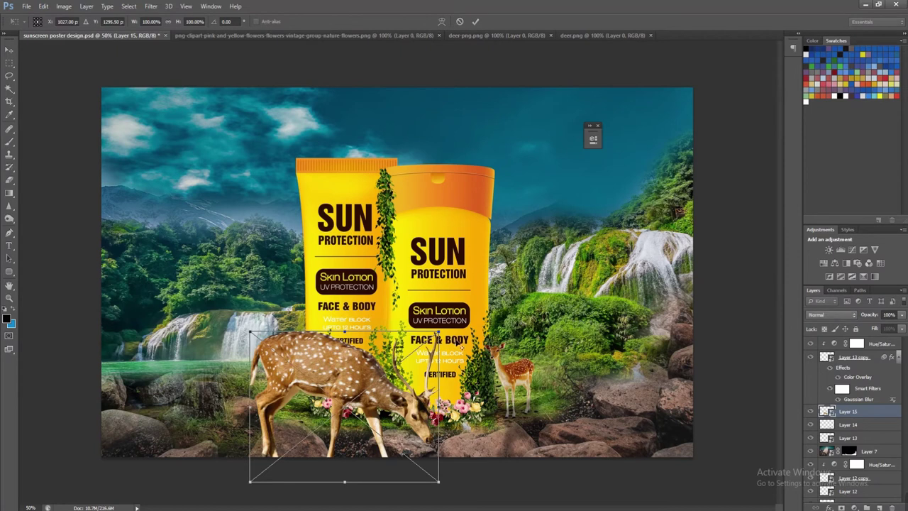
pyautogui.moveTo(438, 481); pyautogui.dragTo(341, 435)
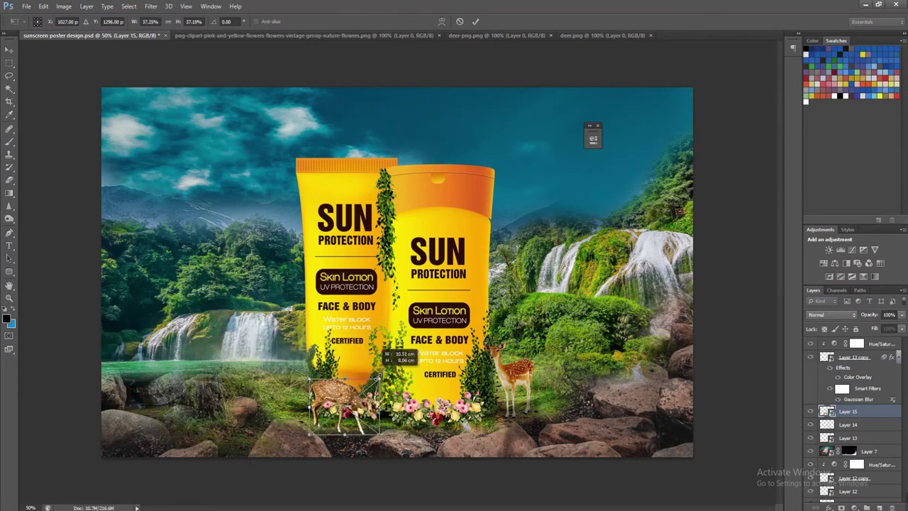
pyautogui.moveTo(304, 405)
pyautogui.mouseDown()
pyautogui.moveTo(275, 390)
pyautogui.moveTo(296, 390)
pyautogui.mouseUp()
pyautogui.press('Return')
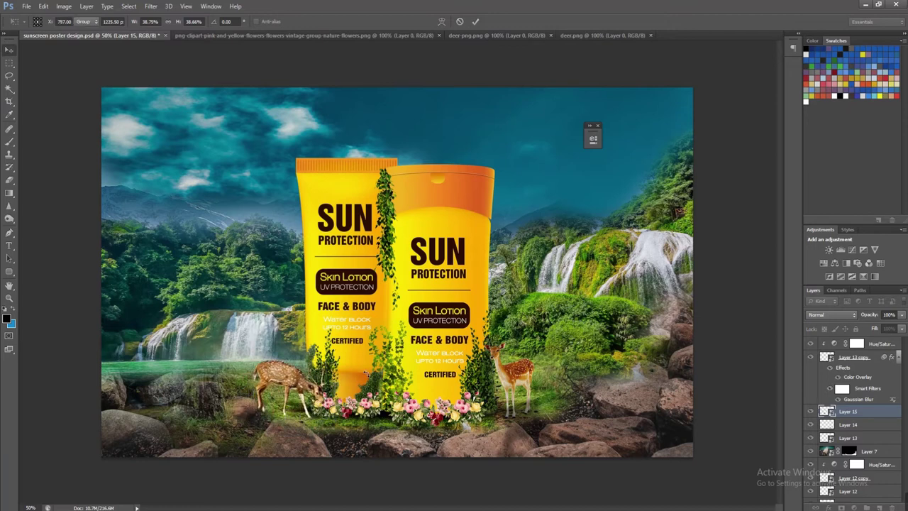
pyautogui.hotkey('shift', 'Down')
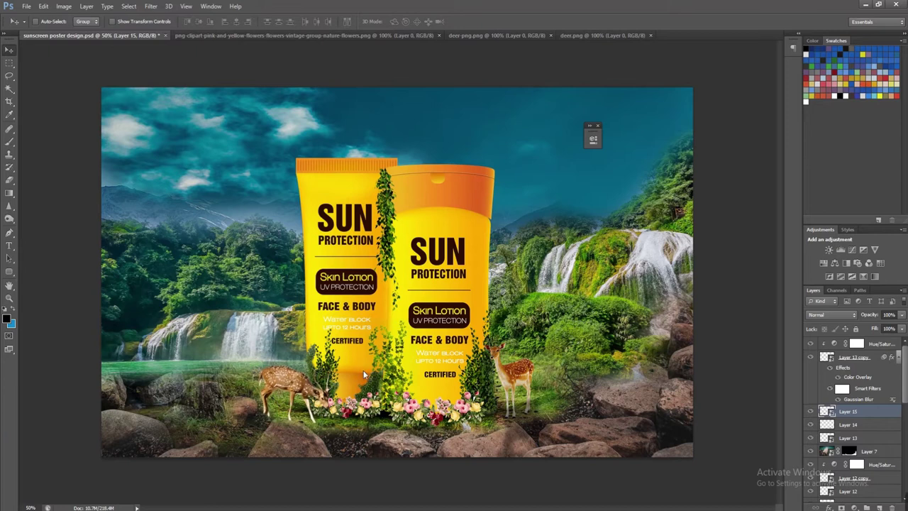
pyautogui.hotkey('shift', 'Down')
pyautogui.hotkey('shift', 'Down')
pyautogui.hotkey('shift', 'Down')
pyautogui.hotkey('shift', 'Left')
pyautogui.hotkey('shift', 'Left')
pyautogui.hotkey('shift', 'Left')
pyautogui.hotkey('shift', 'Left')
pyautogui.hotkey('shift', 'Left')
# Select Layer 7 under the deer and toggle its visibility to check its effect
pyautogui.rightClick(305, 451)
pyautogui.click(329, 403)
pyautogui.click(811, 451)
pyautogui.click(810, 451)
pyautogui.click(811, 450)
pyautogui.click(811, 451)
# Paint on Layer 7's mask at brush size 175 so grass covers the deer's feet
pyautogui.click(850, 453)
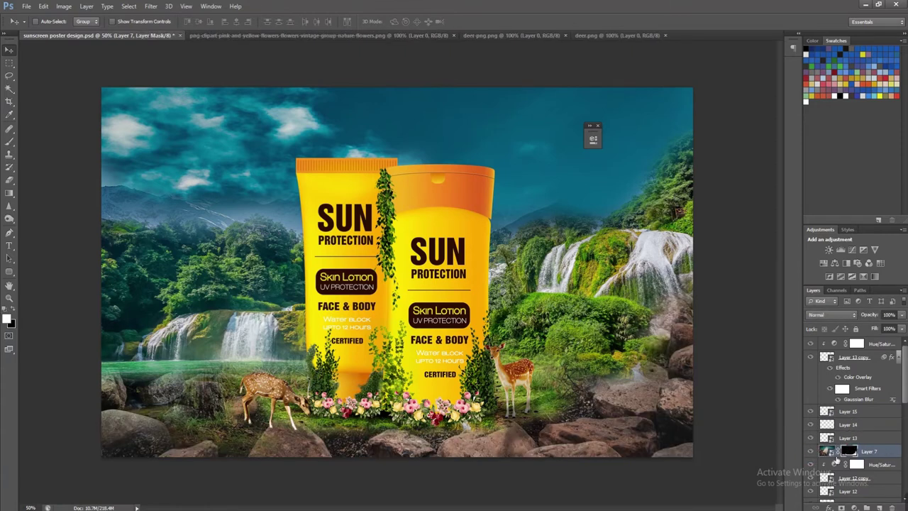
pyautogui.press('b')
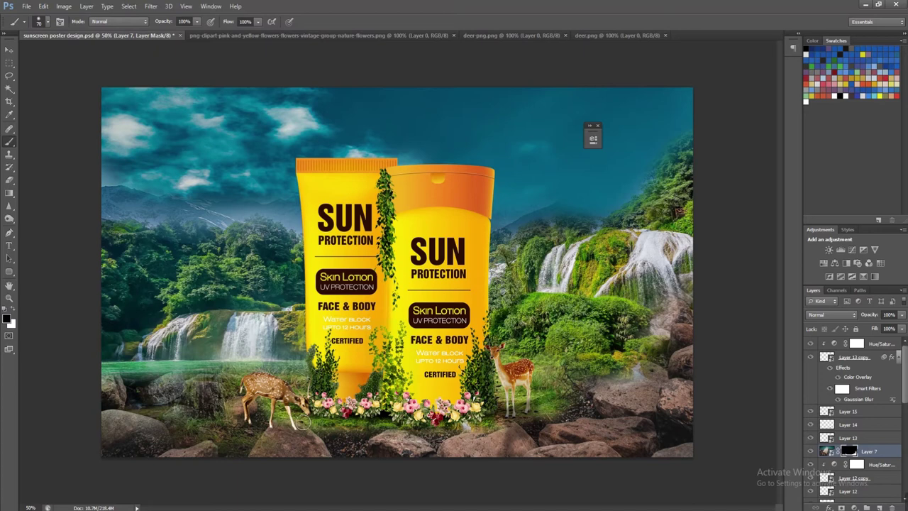
pyautogui.moveTo(265, 429)
pyautogui.mouseDown()
pyautogui.moveTo(314, 443)
pyautogui.moveTo(334, 481)
pyautogui.moveTo(260, 462)
pyautogui.moveTo(355, 486)
pyautogui.mouseUp()
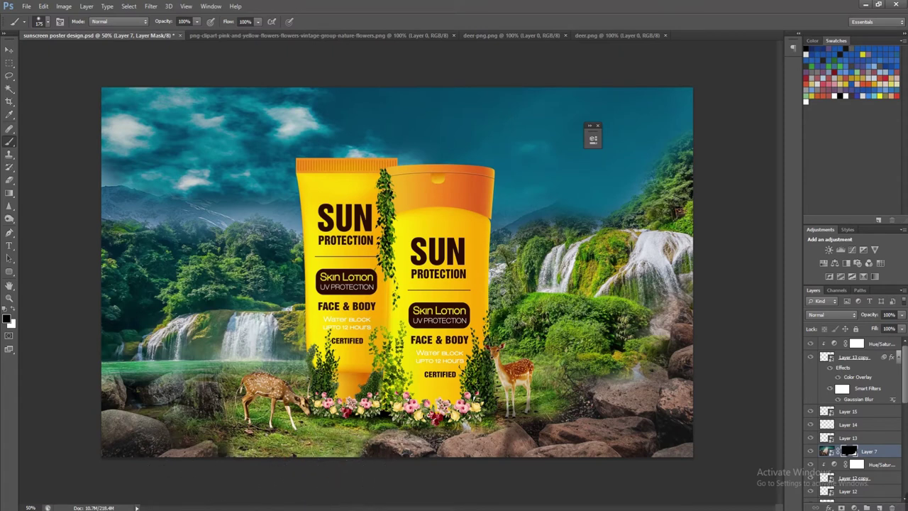
# Move the grazing deer slightly lower and right on the grass, then save the poster
pyautogui.click(9, 49)
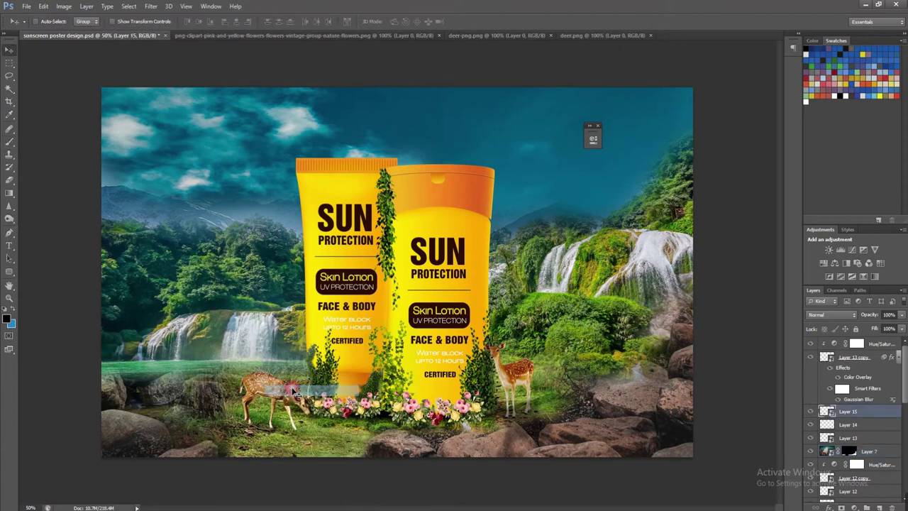
pyautogui.moveTo(279, 376); pyautogui.dragTo(293, 388)
pyautogui.press('Right')
pyautogui.press('Right')
pyautogui.press('Right')
pyautogui.press('Up')
pyautogui.press('Up')
pyautogui.press('Up')
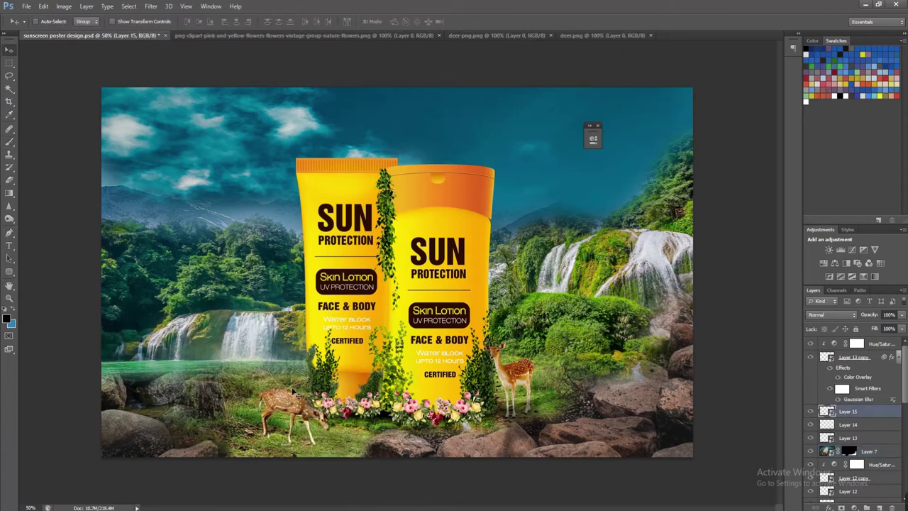
pyautogui.hotkey('ctrl', 's')
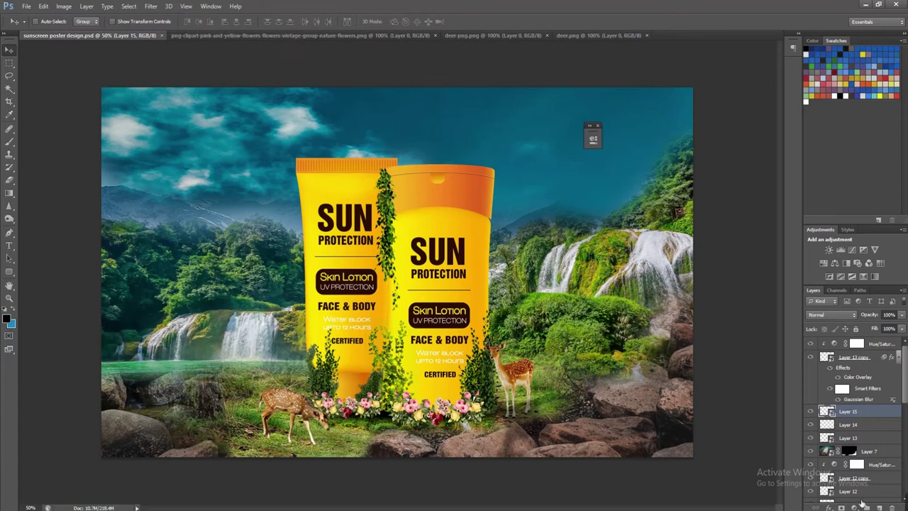
pyautogui.click(854, 507)
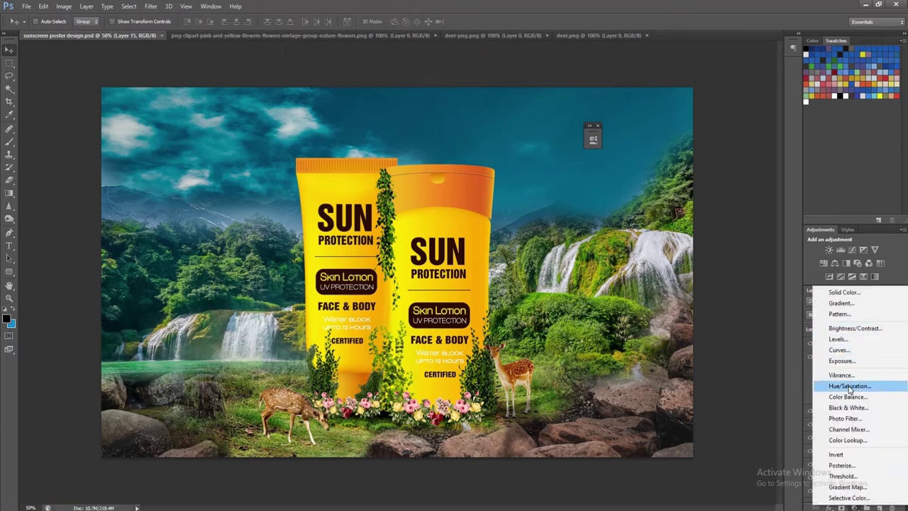
# Add a Hue/Saturation layer over the grazing deer: hue -11, saturation +1, lightness -7
pyautogui.click(849, 386)
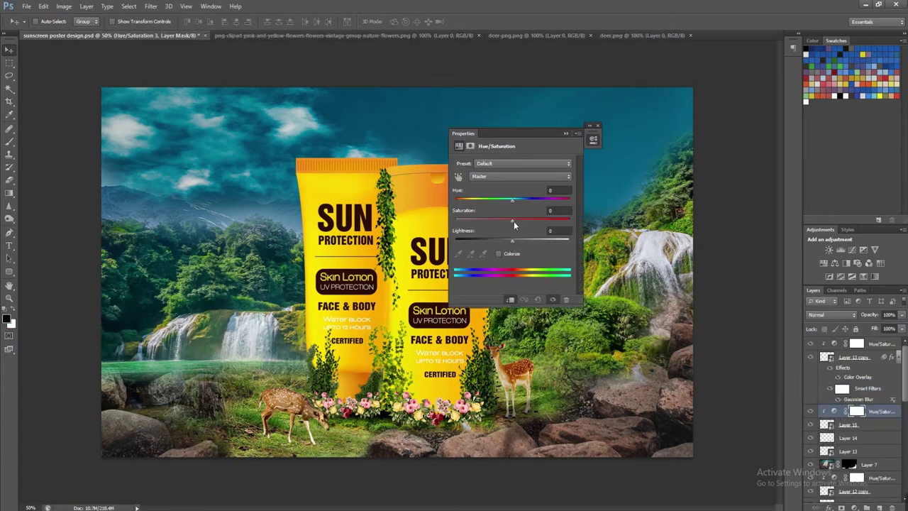
pyautogui.moveTo(512, 222)
pyautogui.mouseDown()
pyautogui.moveTo(497, 220)
pyautogui.moveTo(518, 198)
pyautogui.moveTo(502, 204)
pyautogui.moveTo(516, 224)
pyautogui.moveTo(505, 200)
pyautogui.mouseUp()
pyautogui.moveTo(512, 240); pyautogui.dragTo(509, 242)
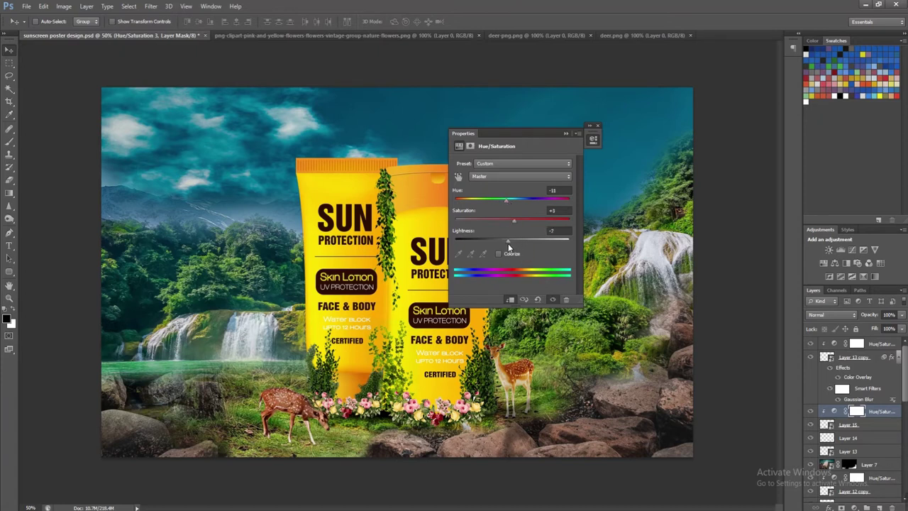
pyautogui.click(592, 136)
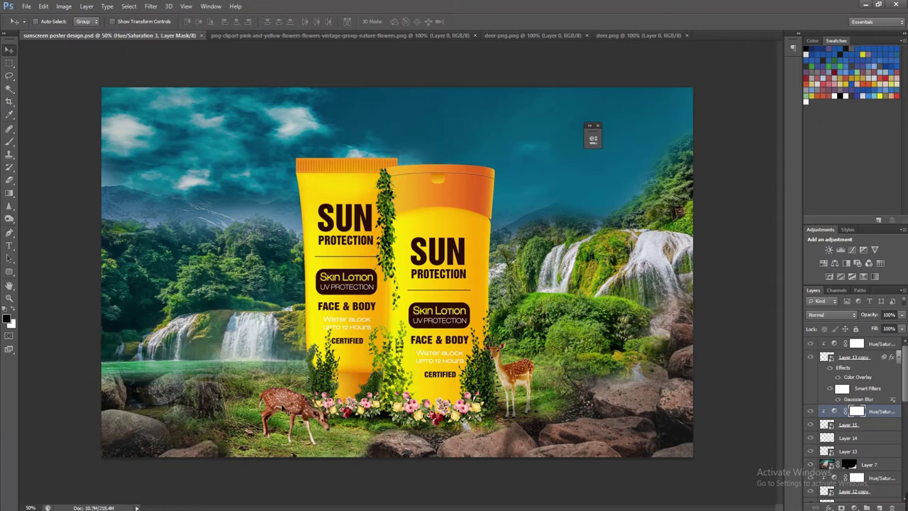
# Duplicate the grazing deer's Layer 15 and give the copy a black Color Overlay
pyautogui.rightClick(292, 402)
pyautogui.click(320, 407)
pyautogui.click(809, 424)
pyautogui.click(810, 424)
pyautogui.hotkey('ctrl', 'j')
pyautogui.doubleClick(879, 424)
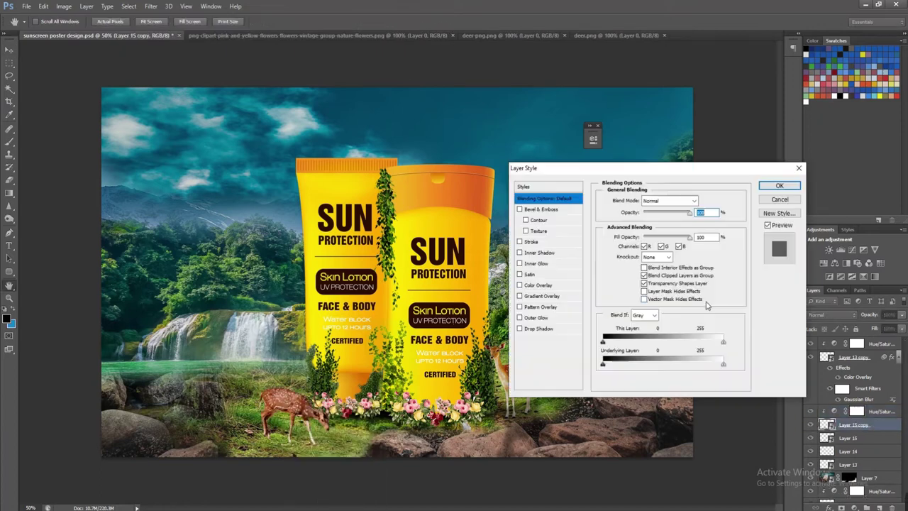
pyautogui.click(537, 284)
pyautogui.click(702, 200)
pyautogui.click(564, 389)
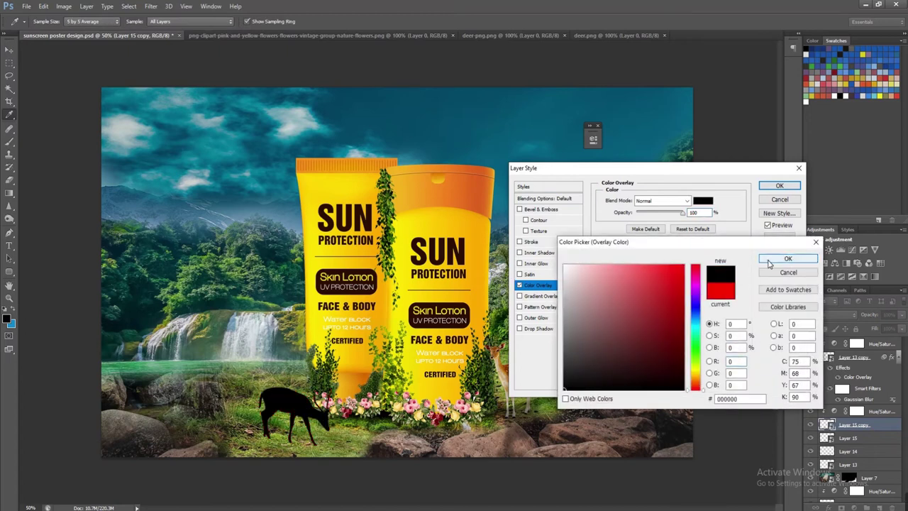
pyautogui.click(787, 258)
pyautogui.click(779, 185)
# Flip the black deer copy vertically, move it down, and rotate it beneath the deer
pyautogui.hotkey('ctrl', 't')
pyautogui.rightClick(283, 411)
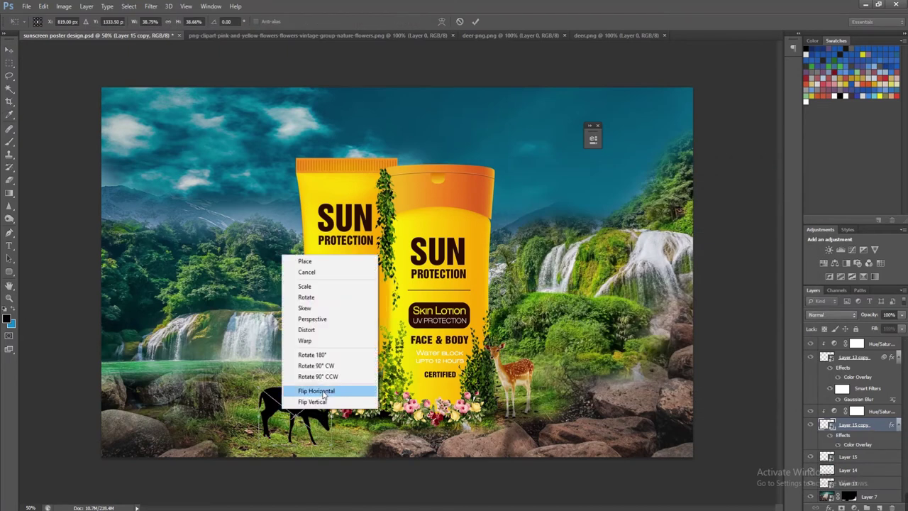
pyautogui.click(317, 401)
pyautogui.hotkey('shift', 'Down')
pyautogui.hotkey('shift', 'Down')
pyautogui.hotkey('shift', 'Down')
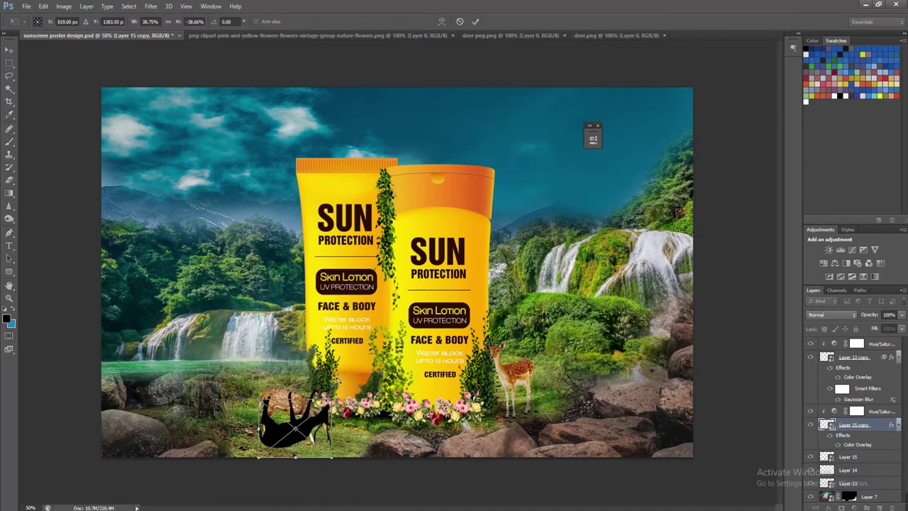
pyautogui.hotkey('shift', 'Down')
pyautogui.hotkey('shift', 'Down')
pyautogui.hotkey('shift', 'Down')
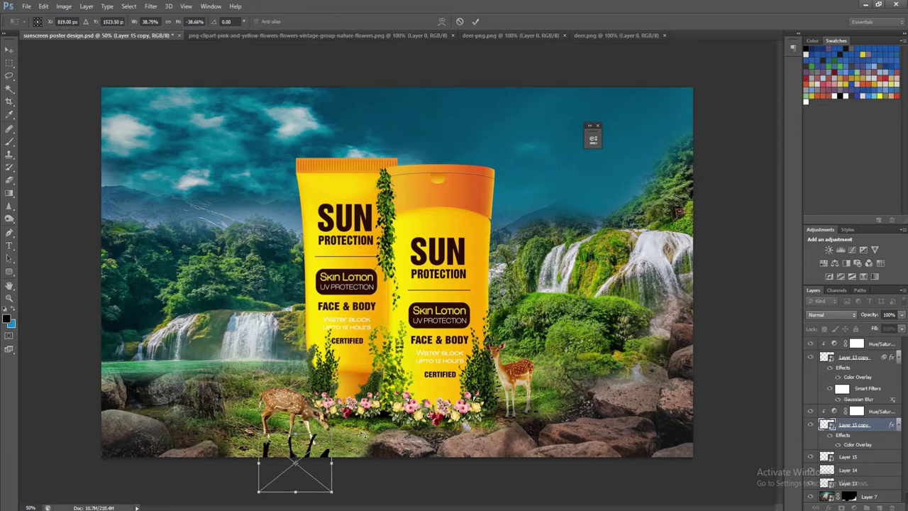
pyautogui.moveTo(364, 434); pyautogui.dragTo(370, 432)
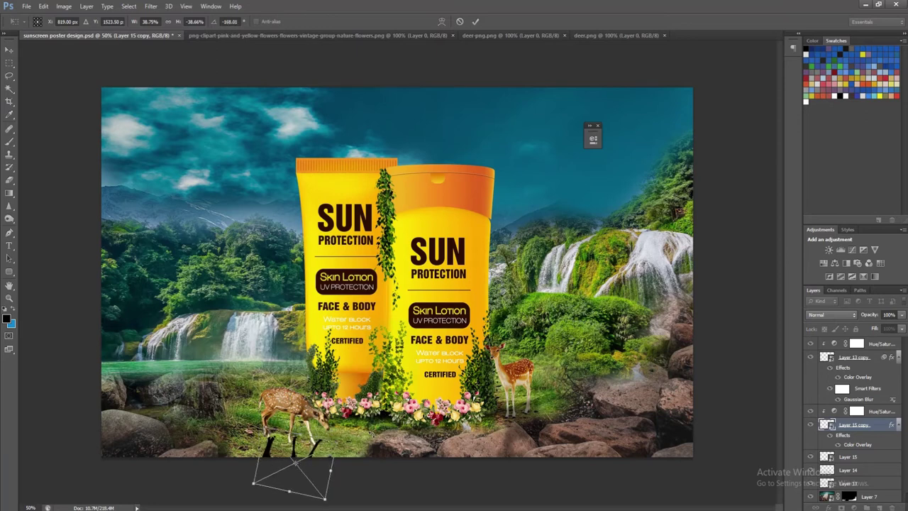
pyautogui.press('Return')
# Blur the shadow with a 7.4 px Gaussian Blur and set its opacity to 64%
pyautogui.click(150, 5)
pyautogui.click(290, 175)
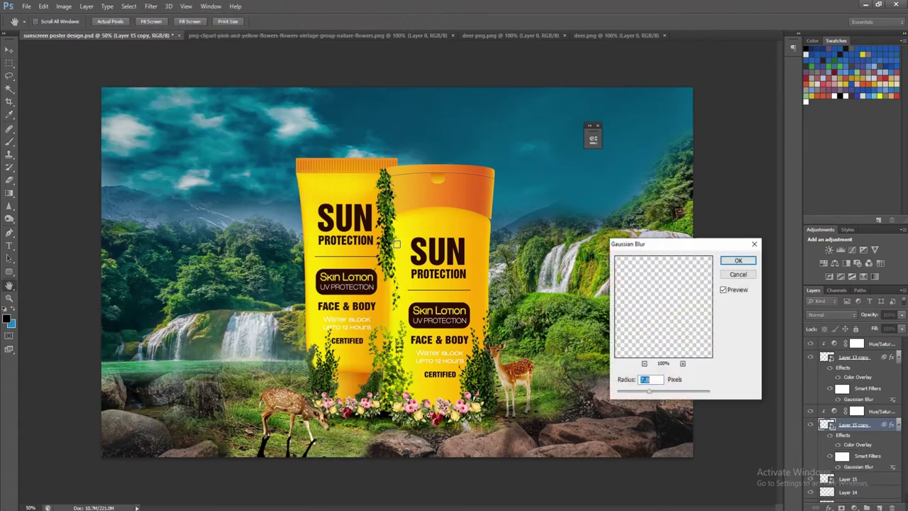
pyautogui.moveTo(647, 395); pyautogui.dragTo(650, 394)
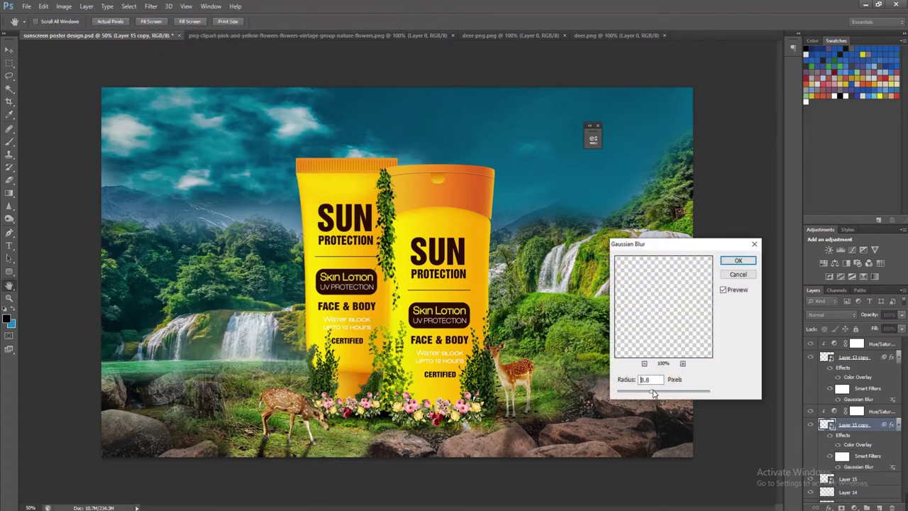
pyautogui.click(737, 260)
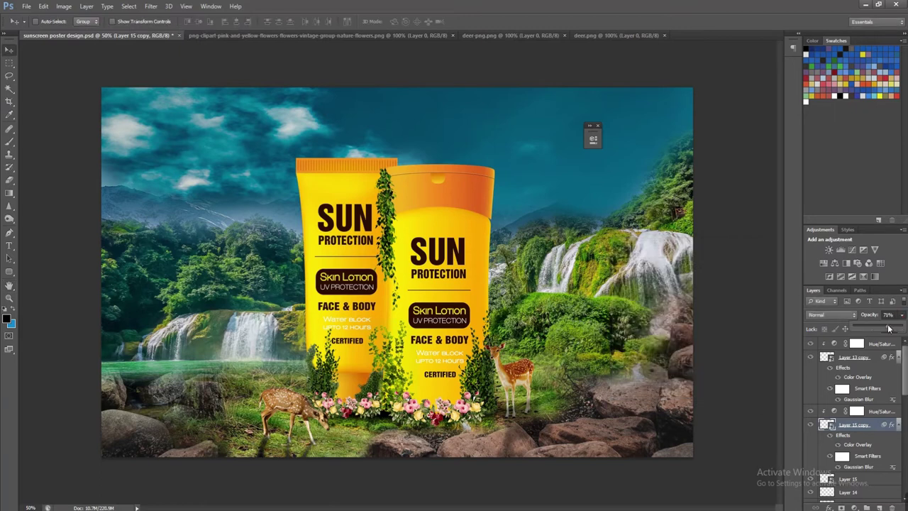
pyautogui.click(424, 321)
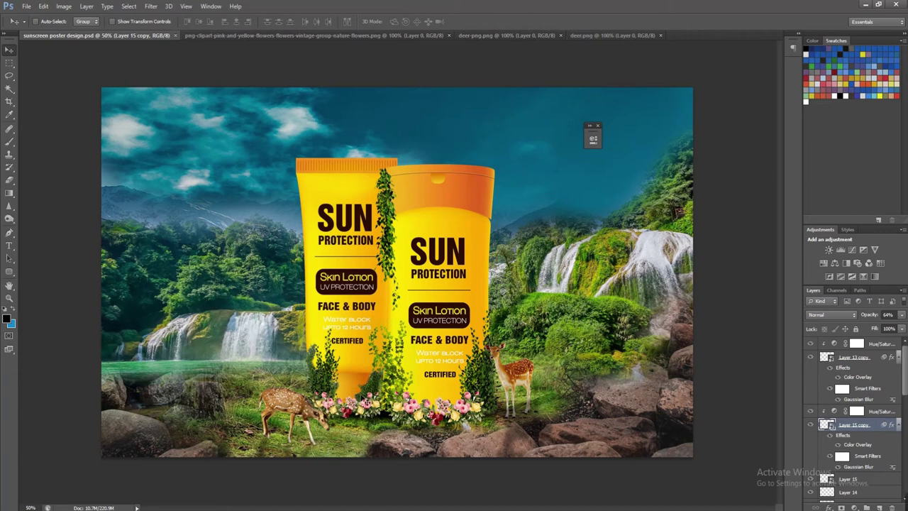
pyautogui.scroll(-2, 853, 425)
# Dodge Layer 6's mask at brush size 175 to lighten the grass and rocks along the bottom edge
pyautogui.scroll(-3, 853, 446)
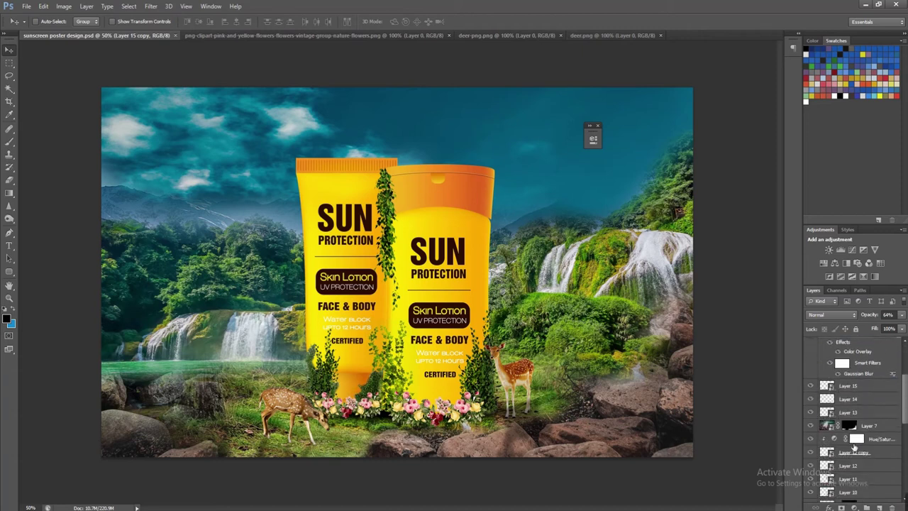
pyautogui.click(831, 428)
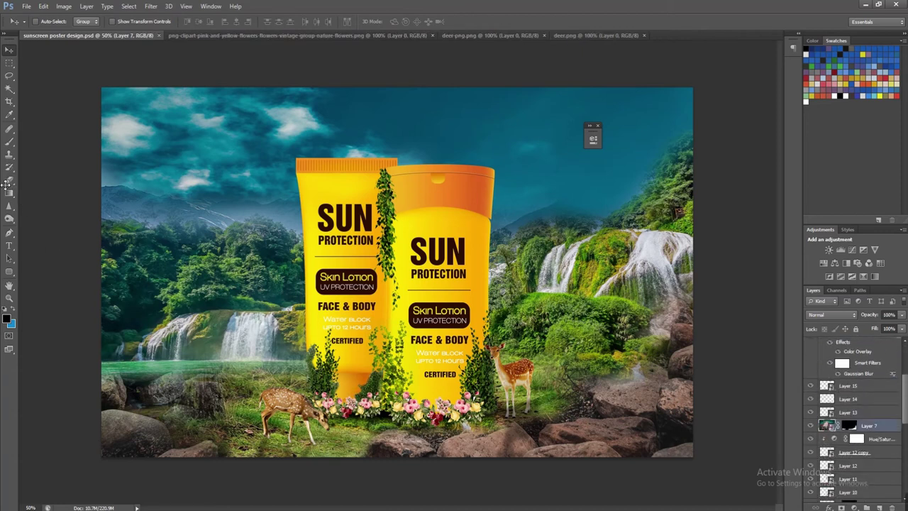
pyautogui.rightClick(331, 437)
pyautogui.click(354, 449)
pyautogui.scroll(-2, 831, 470)
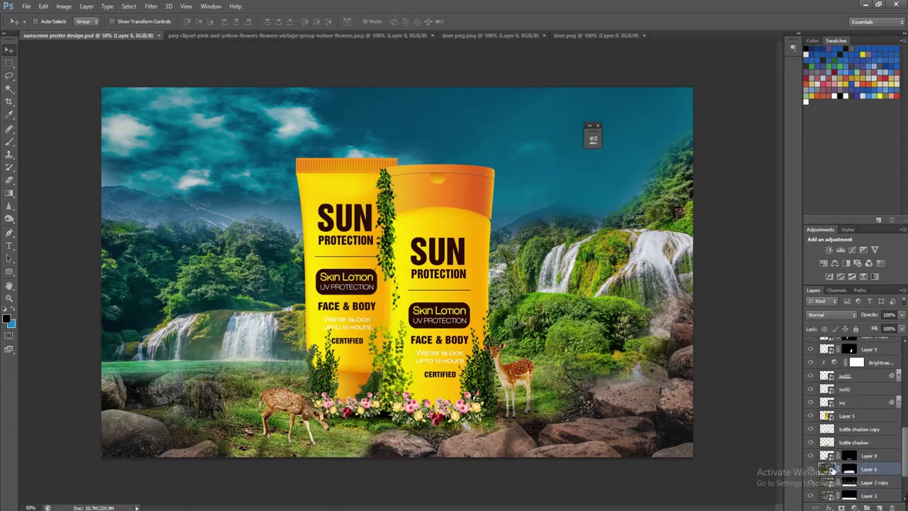
pyautogui.click(9, 218)
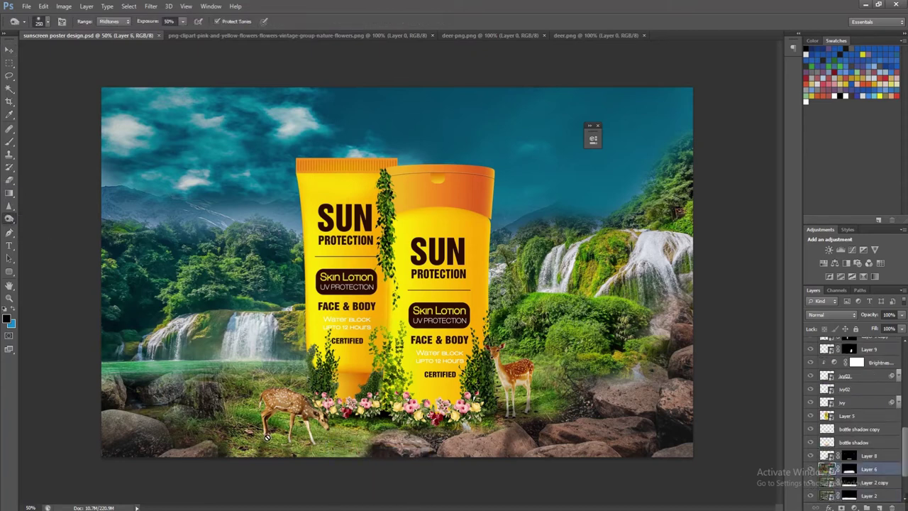
pyautogui.click(849, 469)
pyautogui.press('[')
pyautogui.press('[')
pyautogui.press('[')
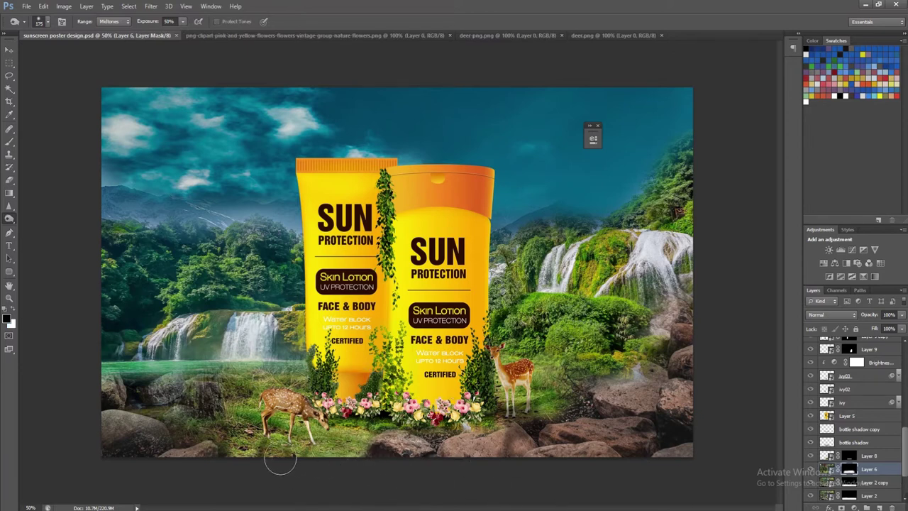
pyautogui.moveTo(280, 461); pyautogui.dragTo(305, 453)
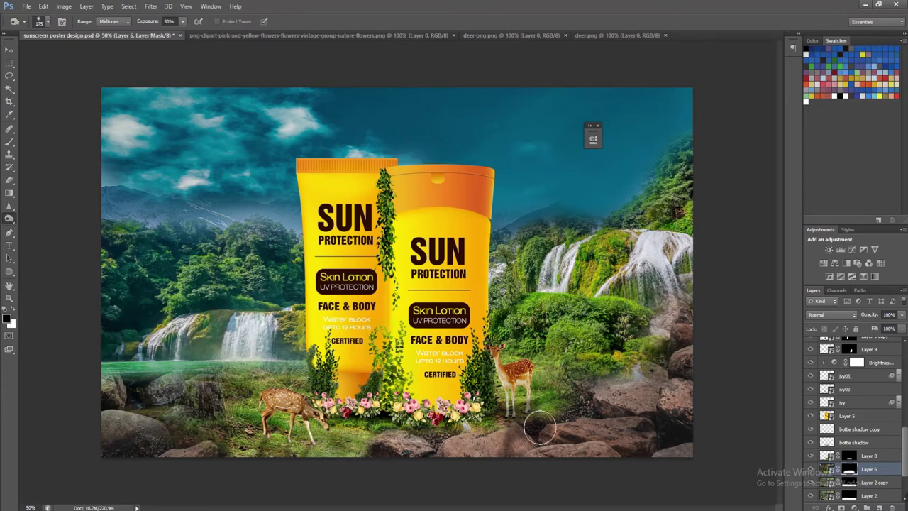
pyautogui.click(9, 51)
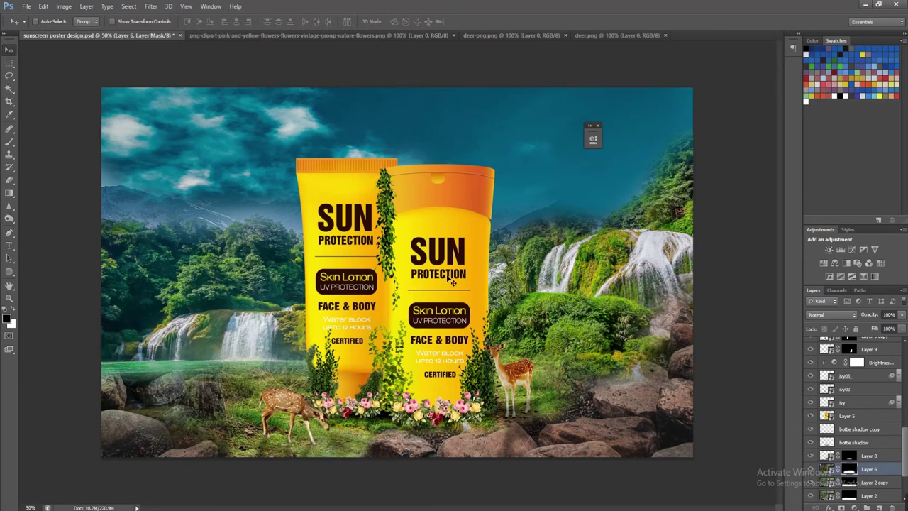
# Add a Curves adjustment on Layer 5 that deepens the bottles' contrast, then save
pyautogui.click(871, 417)
pyautogui.click(866, 508)
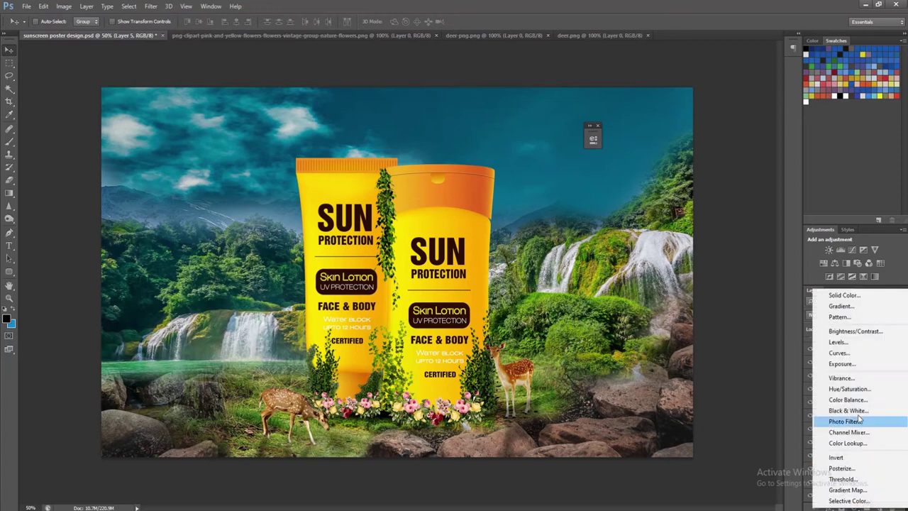
pyautogui.click(838, 353)
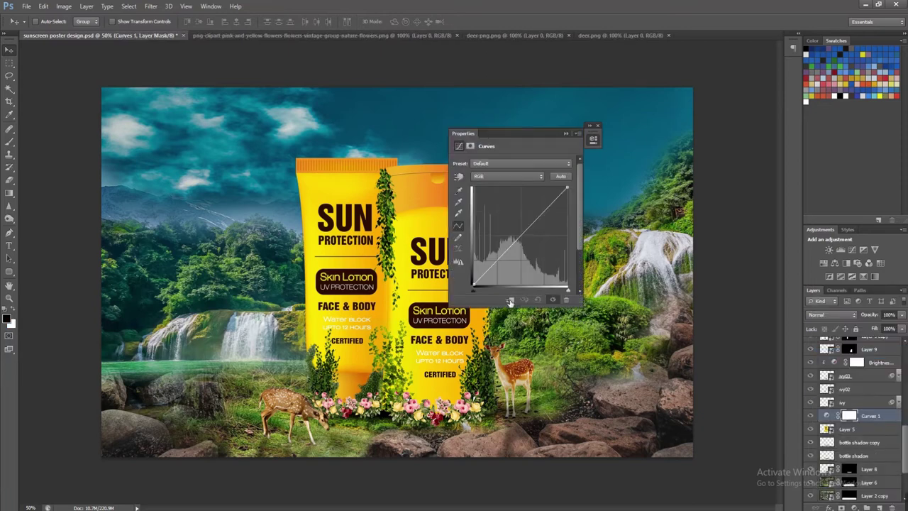
pyautogui.moveTo(525, 238); pyautogui.dragTo(506, 268)
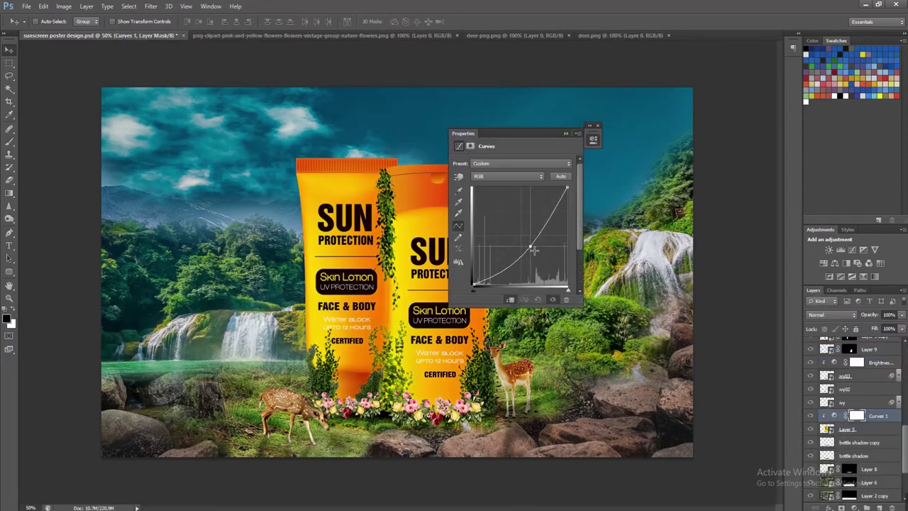
pyautogui.moveTo(545, 220); pyautogui.dragTo(551, 220)
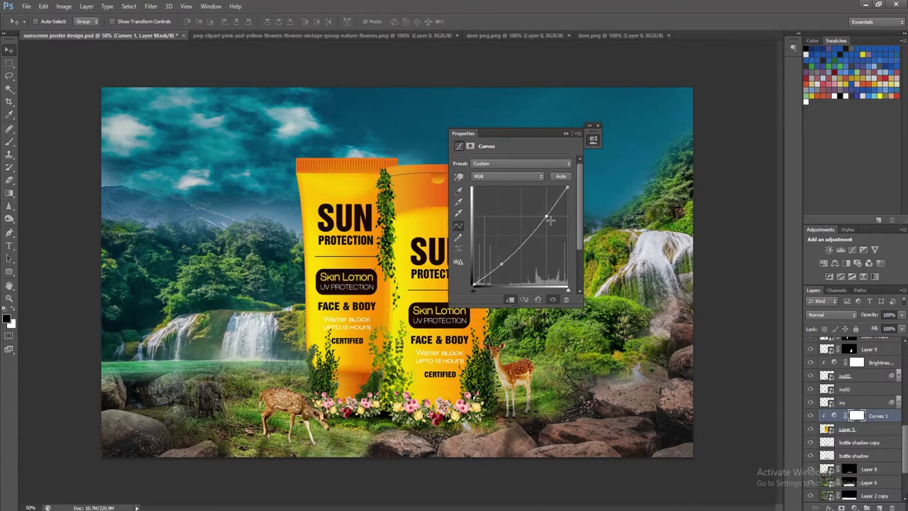
pyautogui.moveTo(517, 141); pyautogui.dragTo(586, 139)
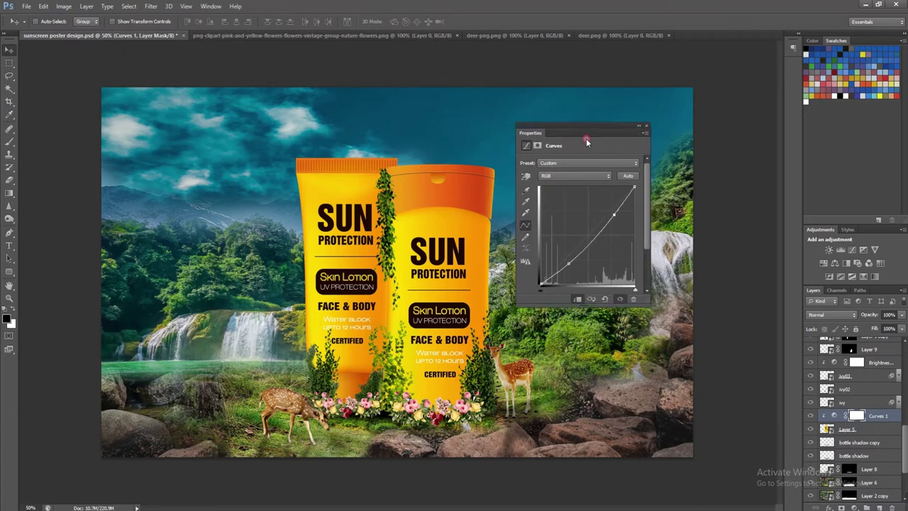
pyautogui.hotkey('ctrl', 's')
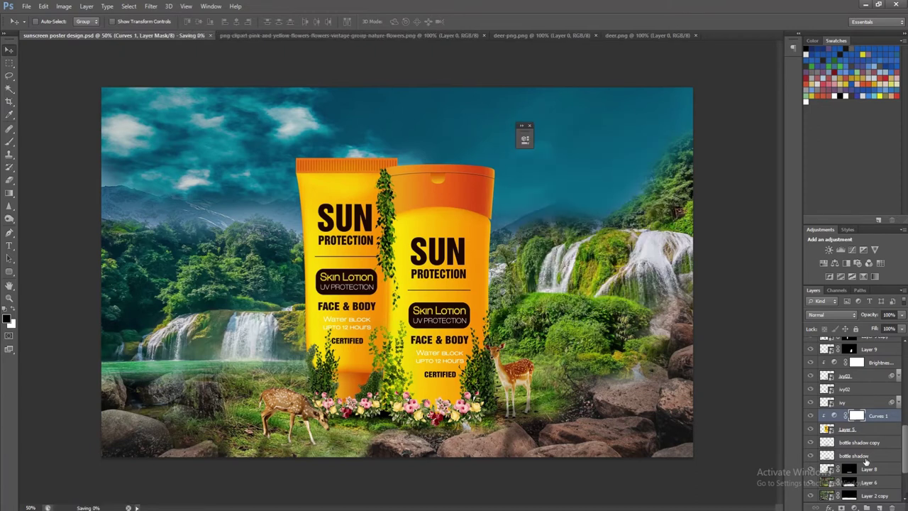
# Try a Levels adjustment on the bottles' output brightness, then delete it
pyautogui.click(854, 507)
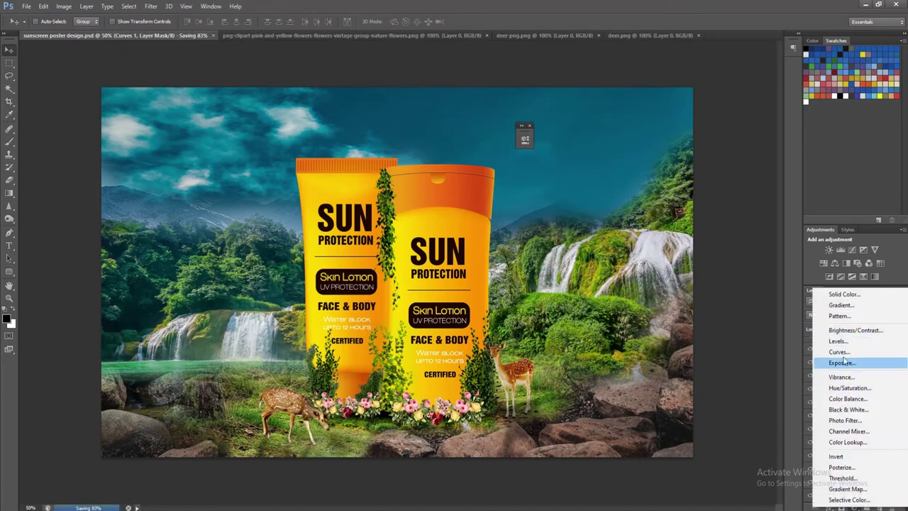
pyautogui.click(838, 341)
pyautogui.moveTo(453, 135); pyautogui.dragTo(652, 144)
pyautogui.click(684, 188)
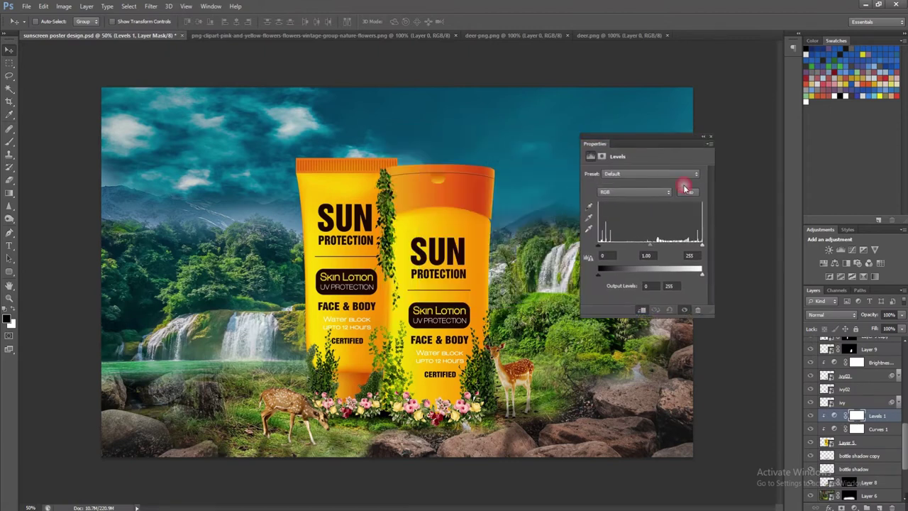
pyautogui.moveTo(700, 272)
pyautogui.mouseDown()
pyautogui.moveTo(671, 279)
pyautogui.moveTo(710, 276)
pyautogui.mouseUp()
pyautogui.click(703, 137)
pyautogui.press('Delete')
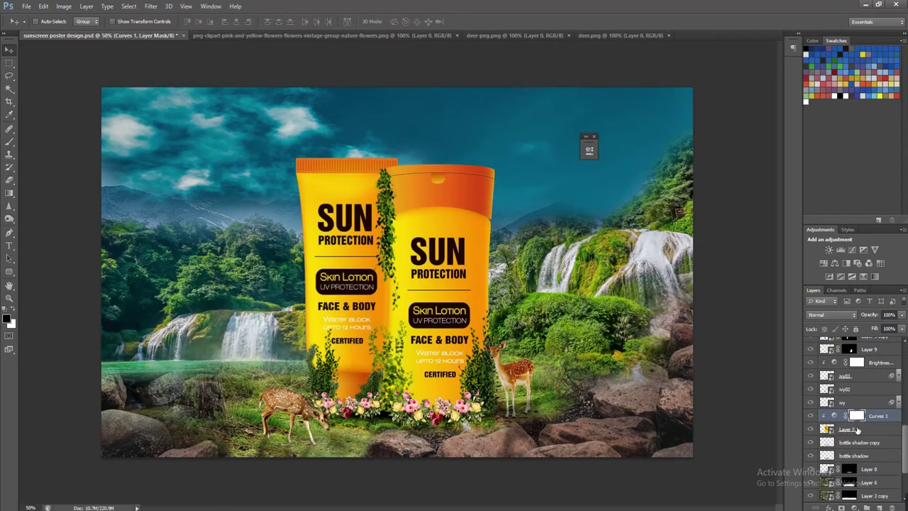
# Duplicate Layer 5 and clip a Hue/Saturation layer to the copy with Lightness -27
pyautogui.click(870, 434)
pyautogui.hotkey('ctrl', 'j')
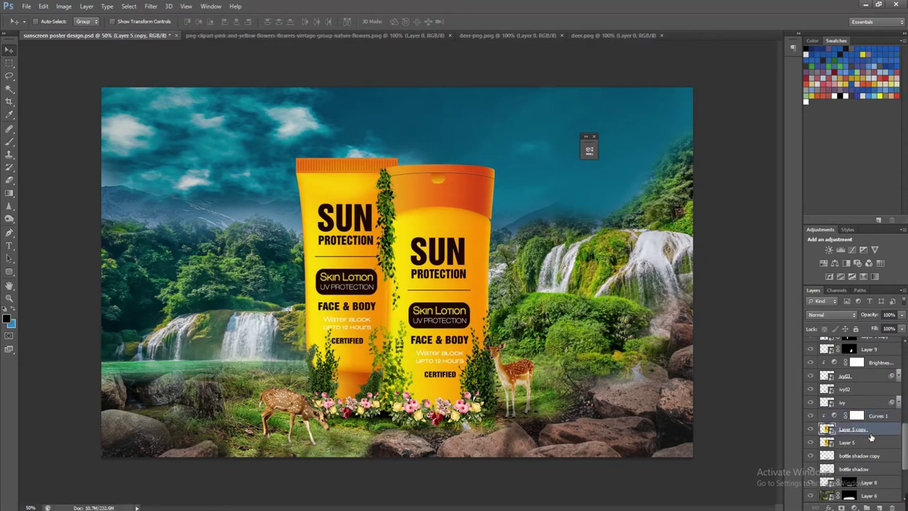
pyautogui.click(851, 508)
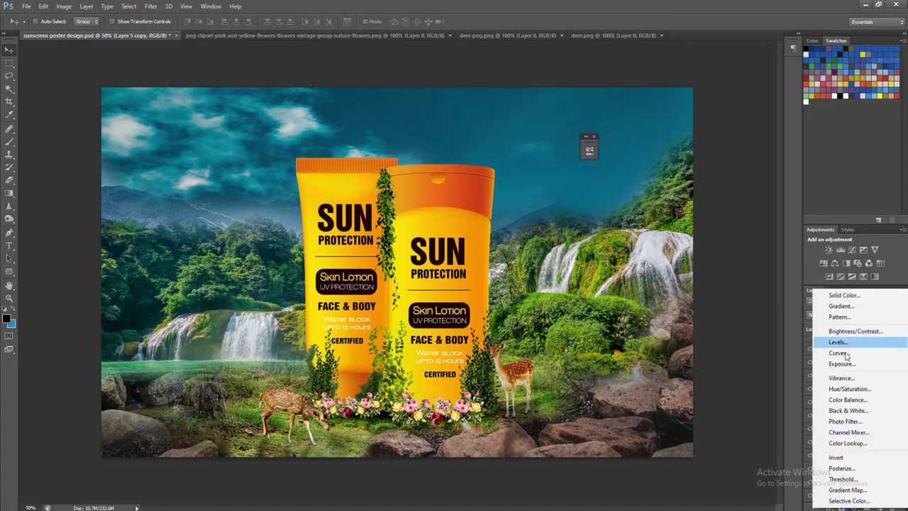
pyautogui.click(844, 391)
pyautogui.moveTo(513, 141); pyautogui.dragTo(581, 158)
pyautogui.click(575, 328)
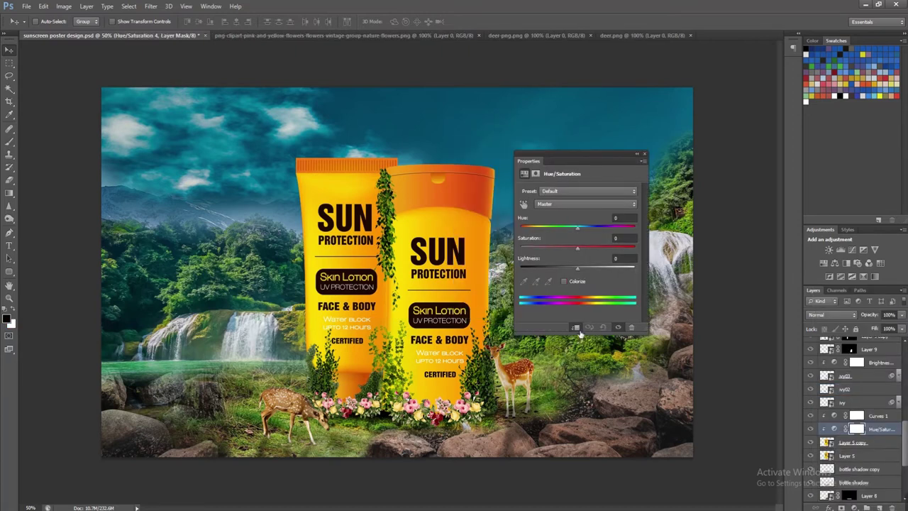
pyautogui.moveTo(578, 268)
pyautogui.mouseDown()
pyautogui.moveTo(550, 269)
pyautogui.moveTo(577, 227)
pyautogui.mouseUp()
pyautogui.click(643, 155)
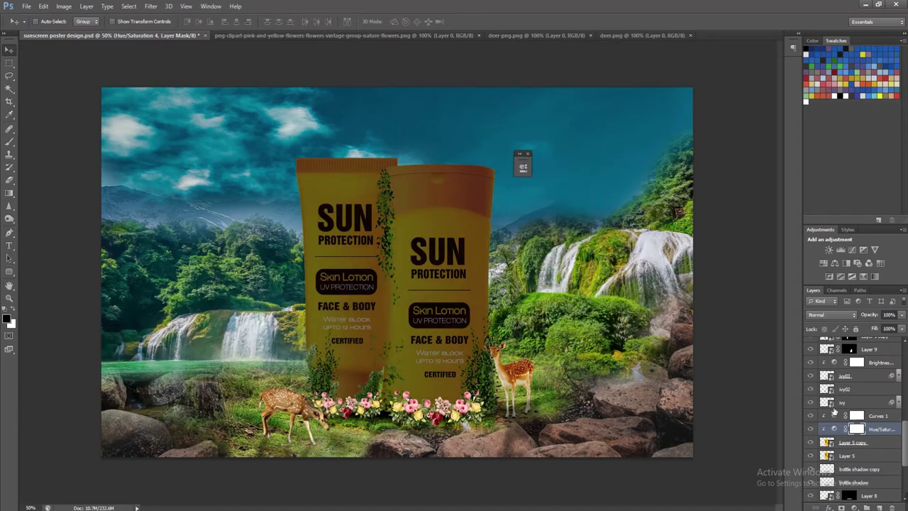
# Add an inverted black layer mask to Layer 5 copy, hiding the darkened bottles
pyautogui.click(880, 444)
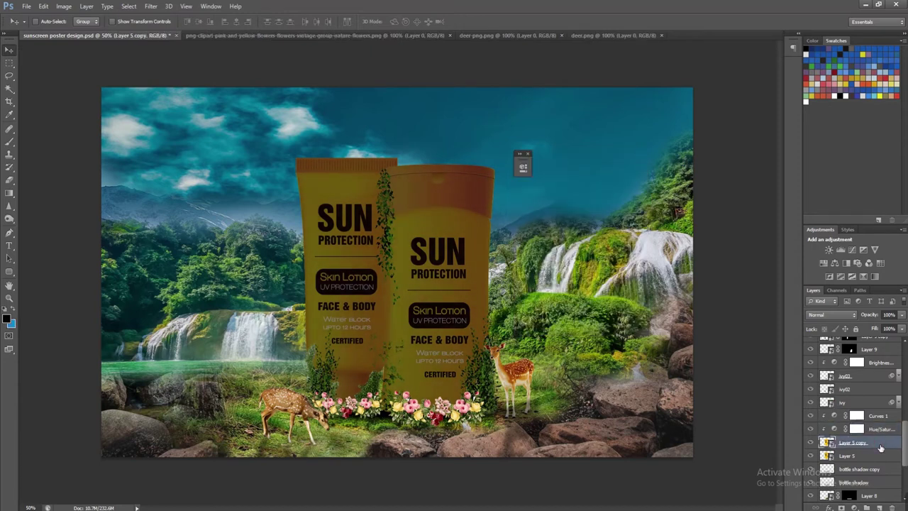
pyautogui.click(843, 506)
pyautogui.press('x')
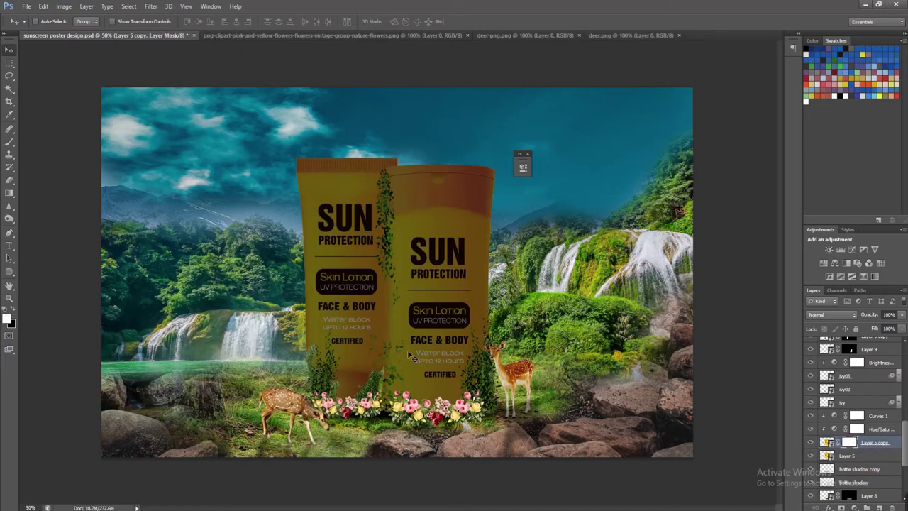
pyautogui.hotkey('ctrl', 'i')
pyautogui.press('b')
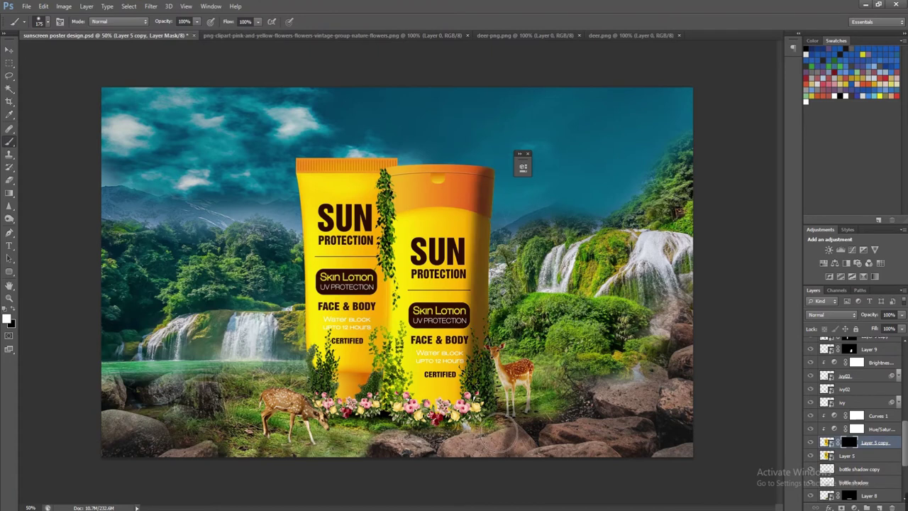
# With a soft brush at 50% flow, size 200, shade the left bottle's lower part on the mask
pyautogui.moveTo(259, 23); pyautogui.dragTo(232, 37)
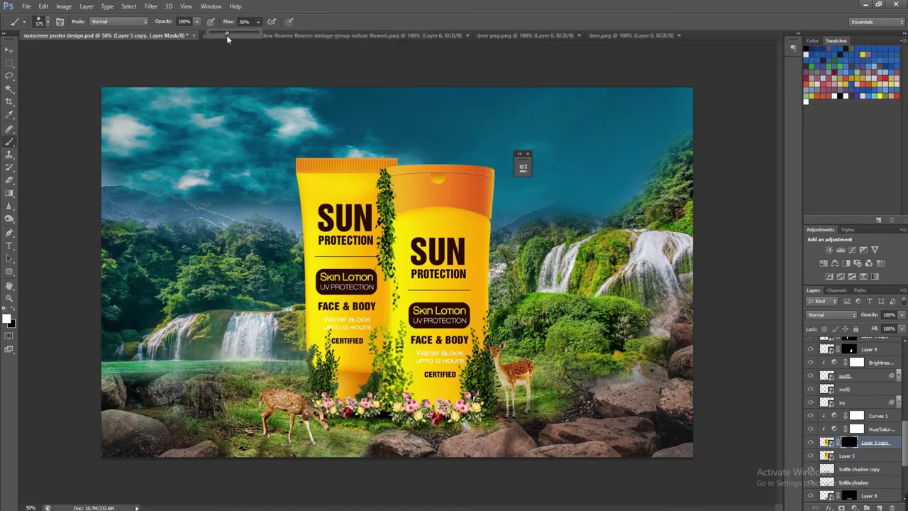
pyautogui.click(245, 21)
pyautogui.write('2')
pyautogui.press(']')
pyautogui.press(']')
pyautogui.press(']')
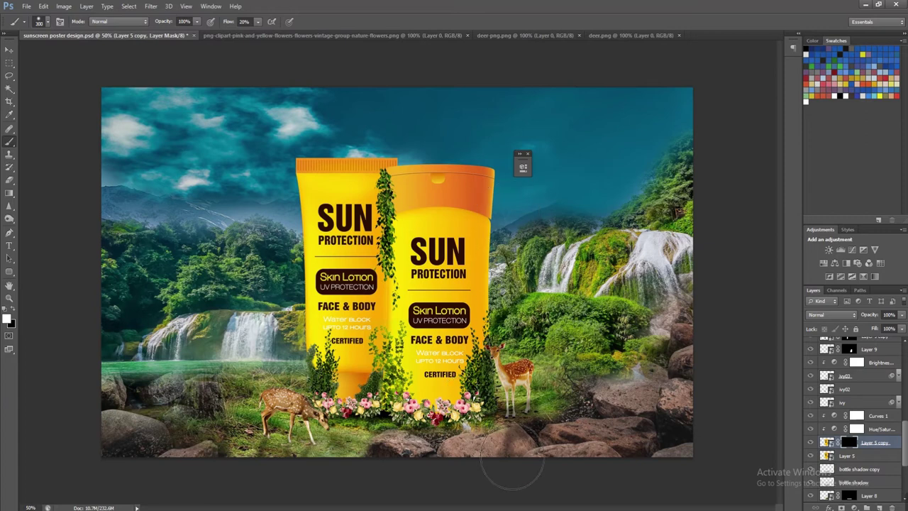
pyautogui.moveTo(469, 185); pyautogui.dragTo(469, 387)
pyautogui.hotkey('ctrl', 'z')
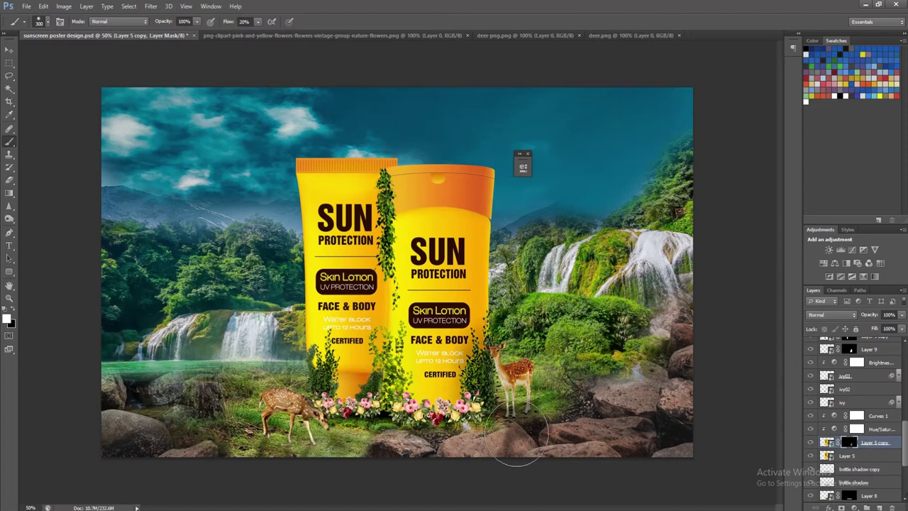
pyautogui.click(245, 22)
pyautogui.write('50')
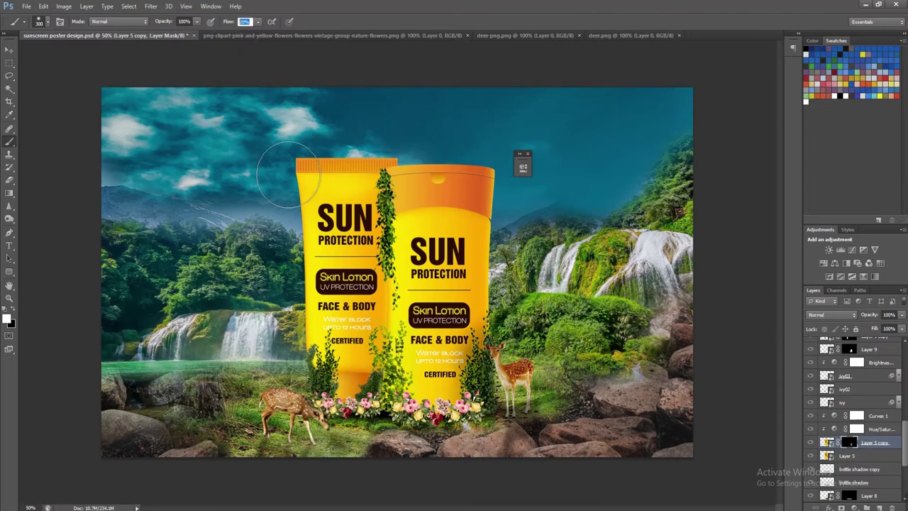
pyautogui.press('Return')
pyautogui.press('[')
pyautogui.press('[')
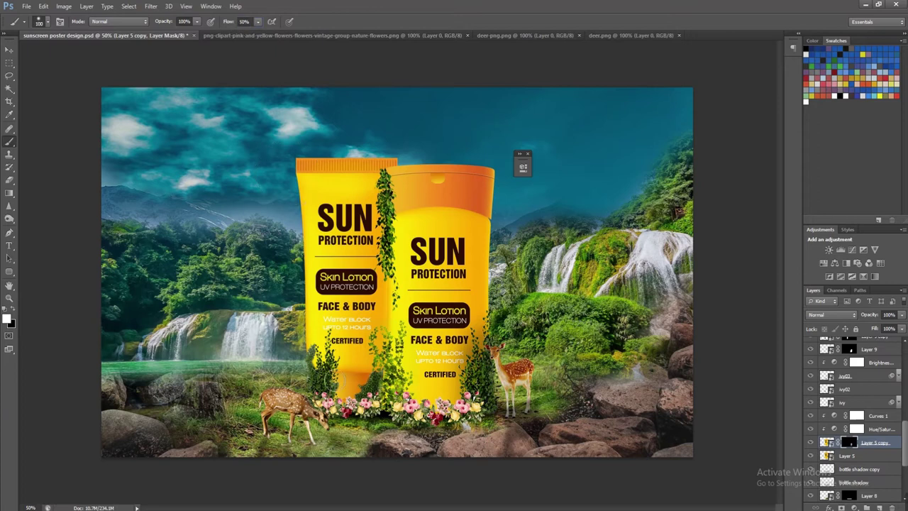
pyautogui.moveTo(348, 379); pyautogui.dragTo(323, 358)
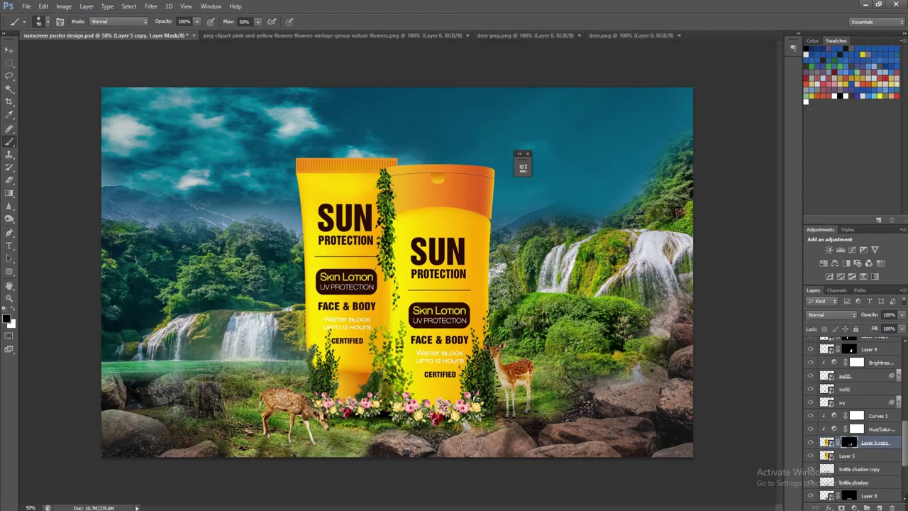
# Paint more shading along the left and right bottle edges, then save the poster
pyautogui.press('x')
pyautogui.press(']')
pyautogui.press(']')
pyautogui.press(']')
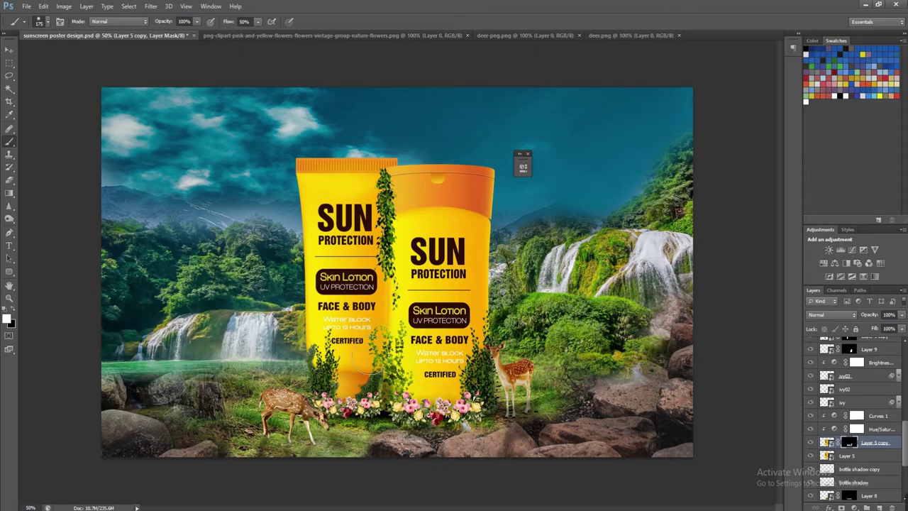
pyautogui.press('[')
pyautogui.press('[')
pyautogui.press('[')
pyautogui.press(']')
pyautogui.moveTo(520, 222); pyautogui.dragTo(522, 213)
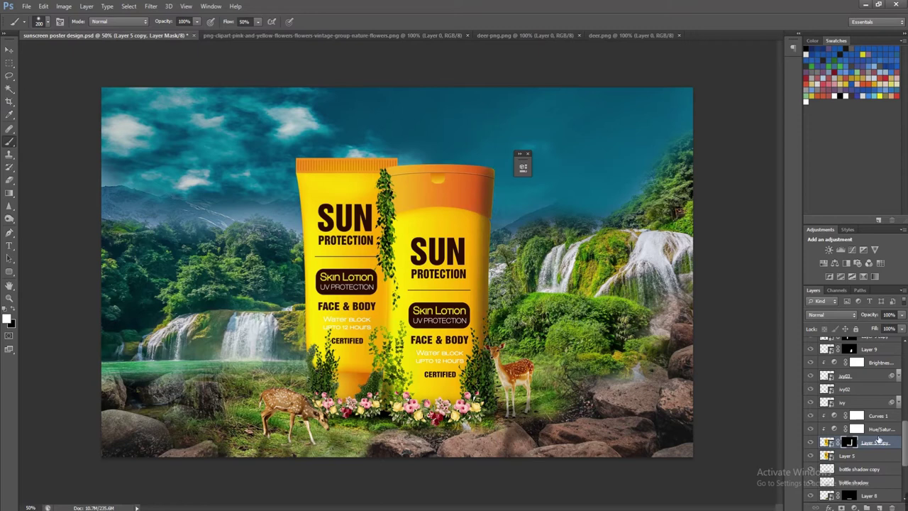
pyautogui.click(809, 441)
pyautogui.click(809, 442)
pyautogui.keyDown('shift'); pyautogui.click(312, 460); pyautogui.keyUp('shift')
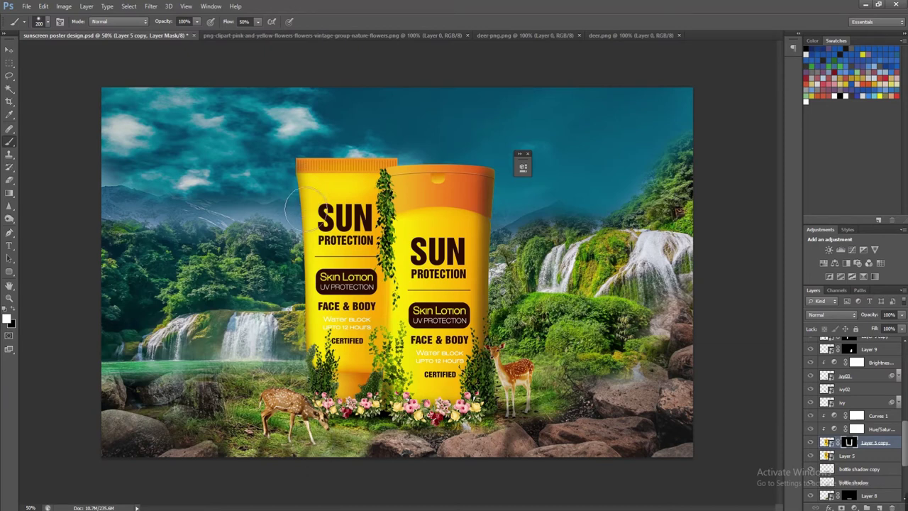
pyautogui.moveTo(482, 172); pyautogui.dragTo(476, 172)
pyautogui.press('v')
pyautogui.hotkey('ctrl', 's')
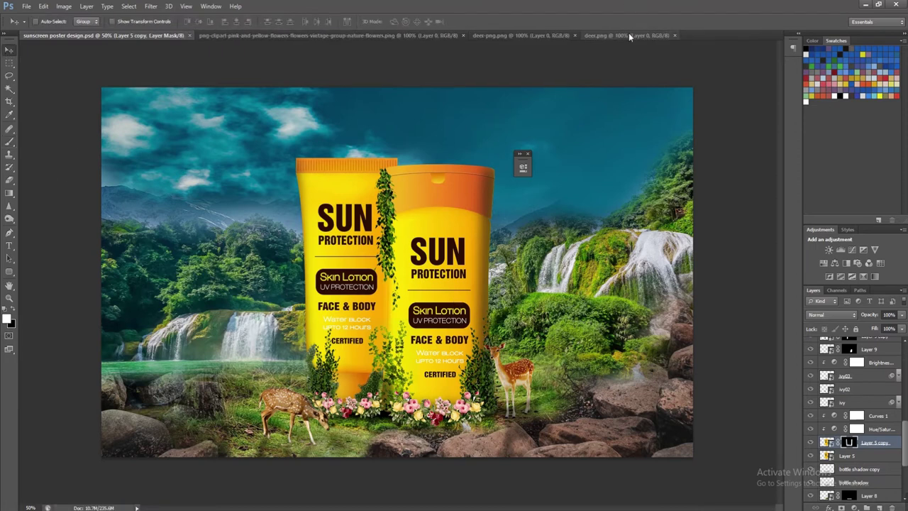
# Close the extra image tabs and open 2403735-middle.png
pyautogui.click(675, 35)
pyautogui.click(574, 34)
pyautogui.click(463, 34)
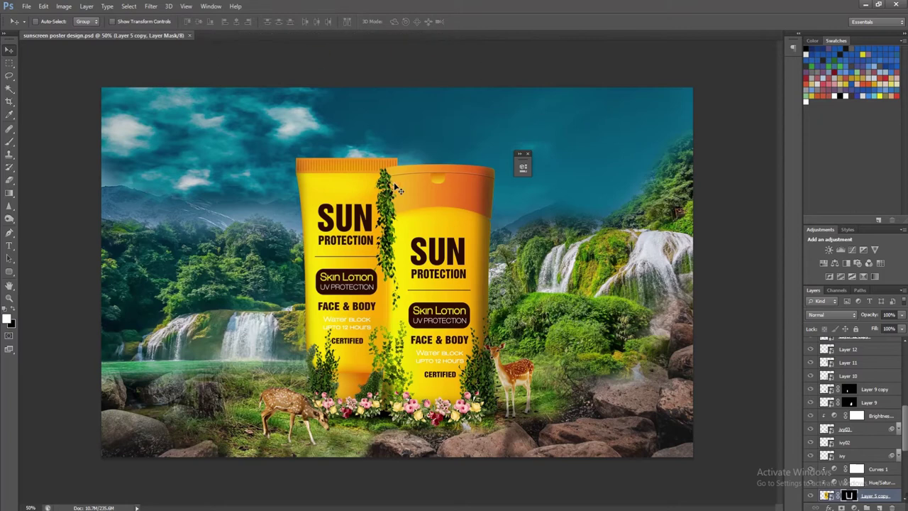
pyautogui.hotkey('ctrl', 'o')
pyautogui.scroll(-10, 802, 315)
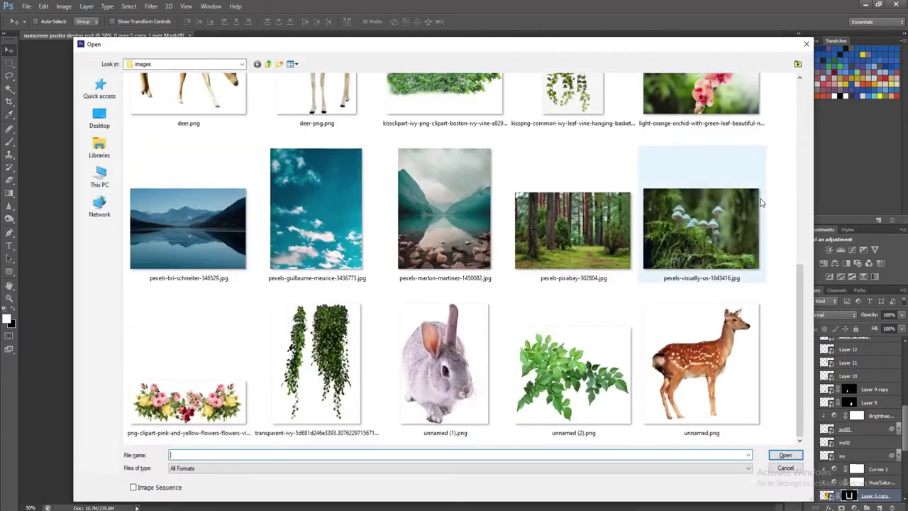
pyautogui.scroll(1, 802, 314)
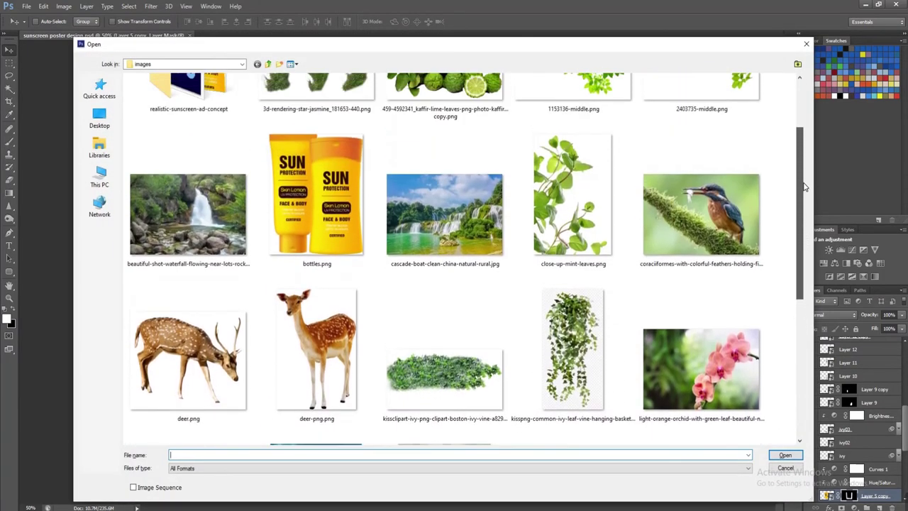
pyautogui.moveTo(803, 314); pyautogui.dragTo(804, 148)
pyautogui.moveTo(523, 51)
pyautogui.mouseDown()
pyautogui.moveTo(525, 85)
pyautogui.moveTo(520, 73)
pyautogui.mouseUp()
pyautogui.doubleClick(713, 162)
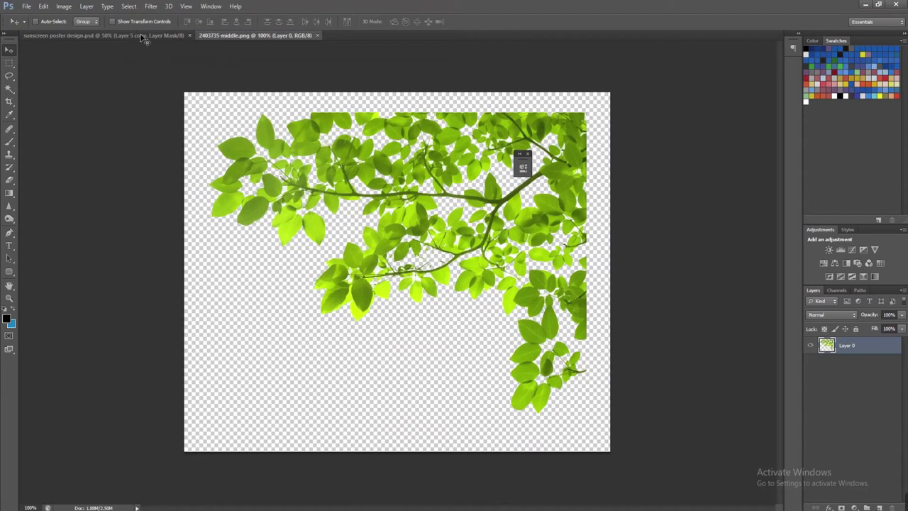
# Drag the leafy branch onto the poster as Layer 16 over the right bottle
pyautogui.click(142, 36)
pyautogui.moveTo(884, 490); pyautogui.dragTo(866, 346)
pyautogui.scroll(-1, 878, 430)
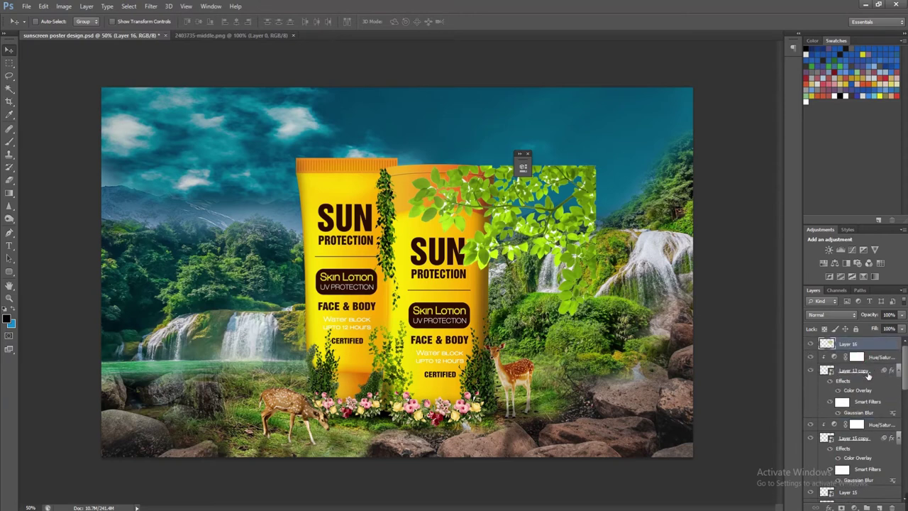
# Move the branch to the top-right corner and preview Color Burn, Linear Light, Luminosity and Darken blends
pyautogui.moveTo(560, 251); pyautogui.dragTo(658, 173)
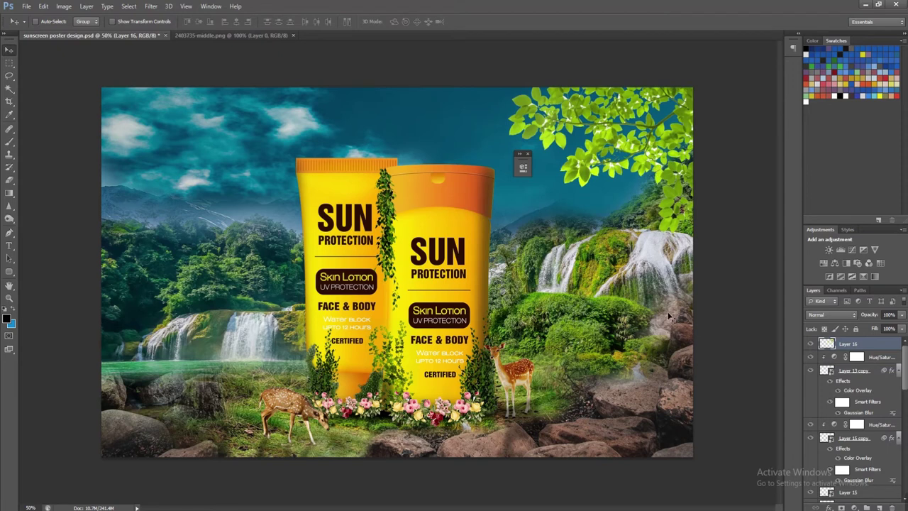
pyautogui.hotkey('shift', '+')
pyautogui.hotkey('shift', '+')
pyautogui.hotkey('shift', '+')
pyautogui.hotkey('shift', '+')
pyautogui.hotkey('shift', '+')
pyautogui.hotkey('shift', '+')
pyautogui.hotkey('shift', '+')
pyautogui.hotkey('shift', '+')
pyautogui.hotkey('shift', '+')
pyautogui.hotkey('shift', '+')
pyautogui.hotkey('shift', '+')
pyautogui.hotkey('shift', '+')
pyautogui.hotkey('shift', '+')
pyautogui.hotkey('shift', '+')
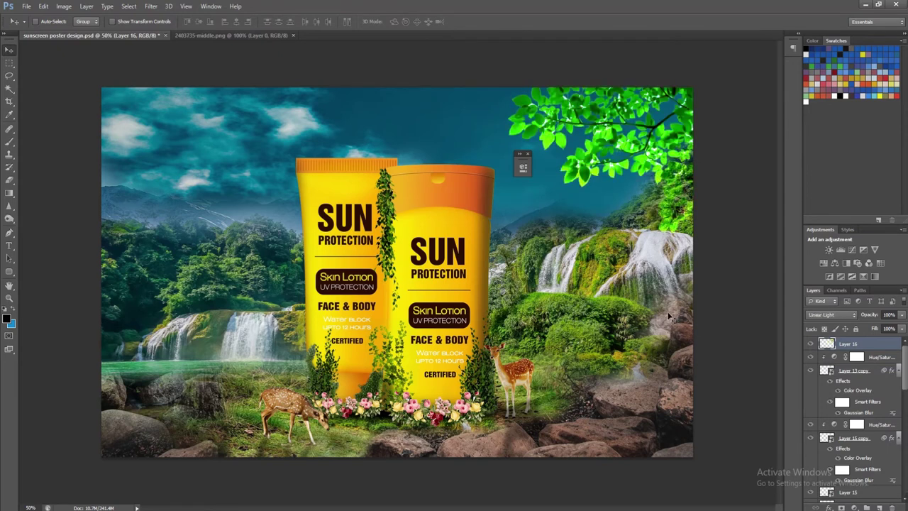
pyautogui.hotkey('shift', '+')
pyautogui.hotkey('shift', '+')
pyautogui.hotkey('shift', '+')
pyautogui.hotkey('shift', '+')
pyautogui.hotkey('shift', '+')
pyautogui.hotkey('shift', '+')
pyautogui.hotkey('shift', '+')
pyautogui.hotkey('shift', '+')
pyautogui.hotkey('shift', '+')
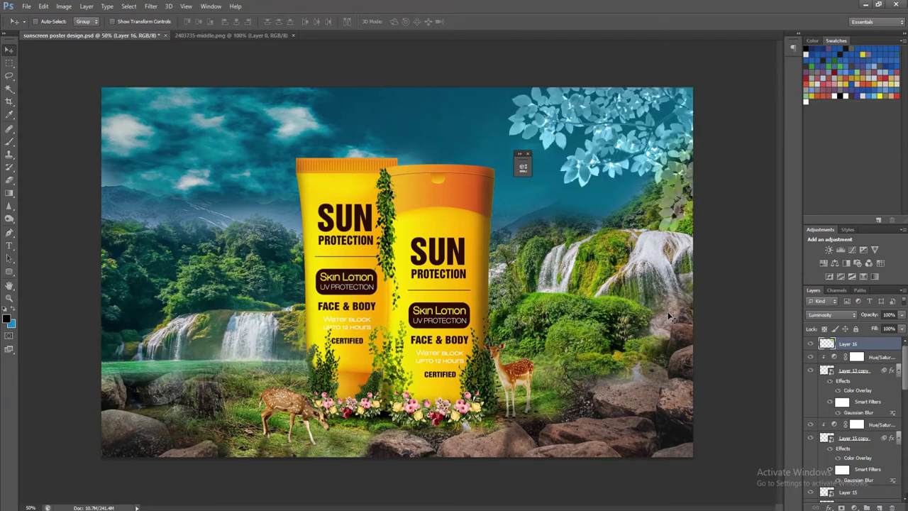
pyautogui.hotkey('shift', '+')
pyautogui.hotkey('shift', '+')
pyautogui.hotkey('shift', '+')
pyautogui.hotkey('shift', '+')
pyautogui.hotkey('shift', '+')
pyautogui.hotkey('shift', '+')
pyautogui.hotkey('shift', '+')
pyautogui.hotkey('shift', '+')
pyautogui.hotkey('shift', '+')
pyautogui.hotkey('shift', '+')
pyautogui.hotkey('shift', '+')
pyautogui.hotkey('shift', '+')
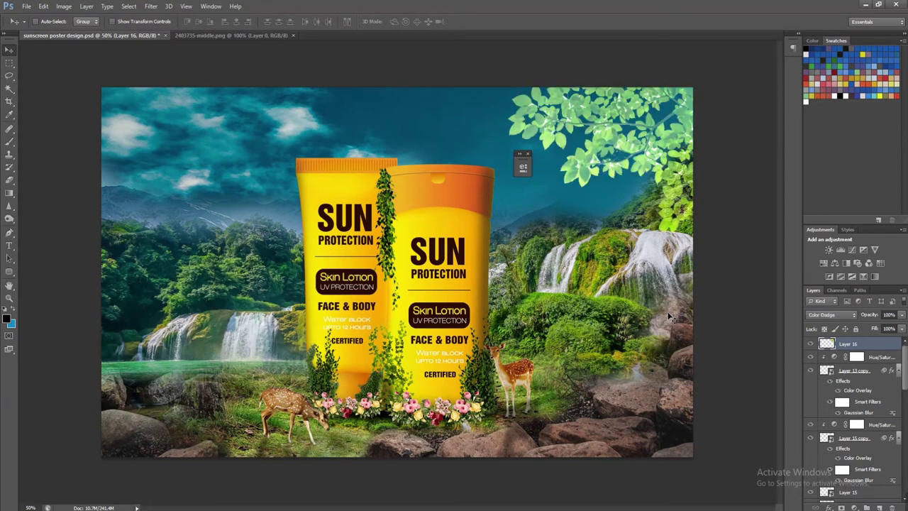
pyautogui.hotkey('shift', '+')
pyautogui.hotkey('shift', '+')
pyautogui.hotkey('shift', '+')
pyautogui.hotkey('shift', '+')
pyautogui.hotkey('shift', '+')
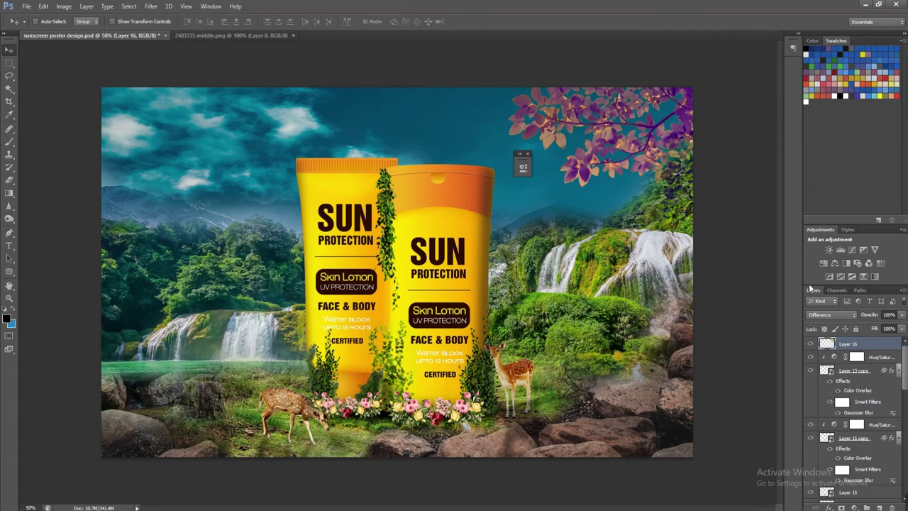
pyautogui.click(831, 314)
pyautogui.click(829, 86)
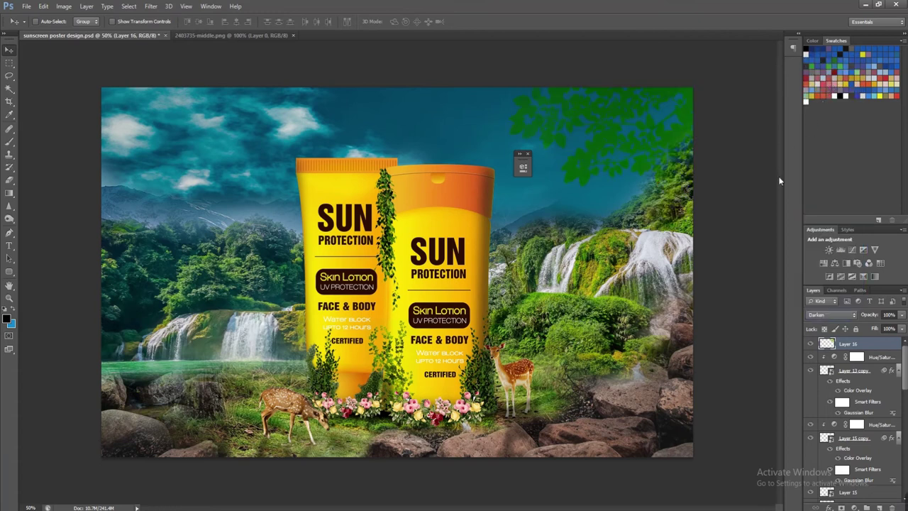
# Compare Darker Color and Normal, then settle the branch layer on Multiply blending
pyautogui.click(826, 316)
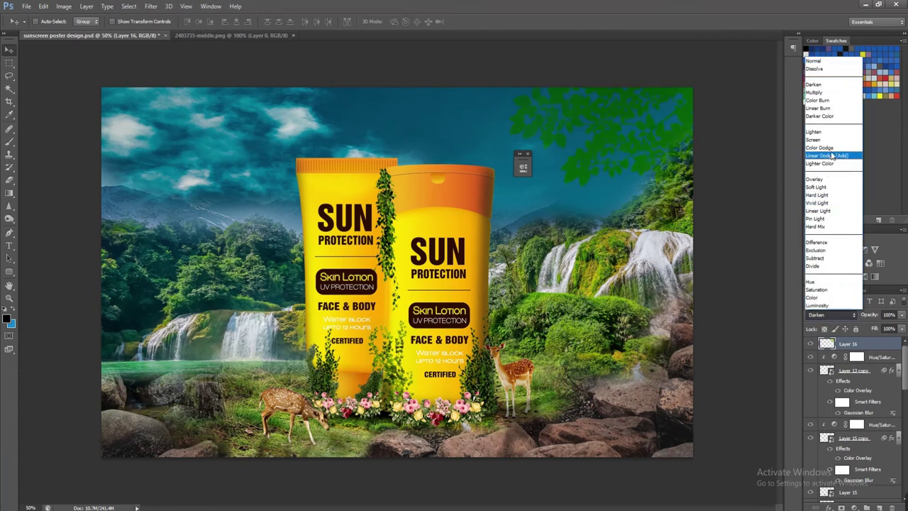
pyautogui.click(830, 116)
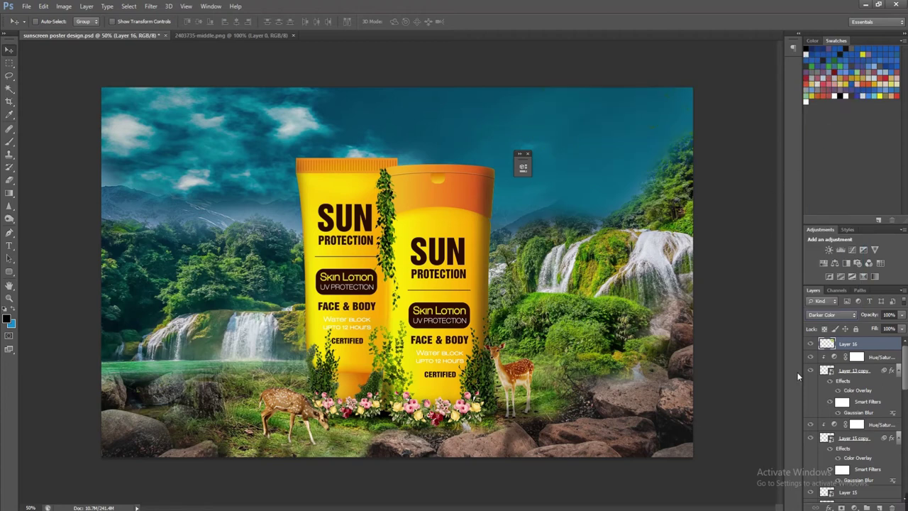
pyautogui.click(826, 314)
pyautogui.click(826, 61)
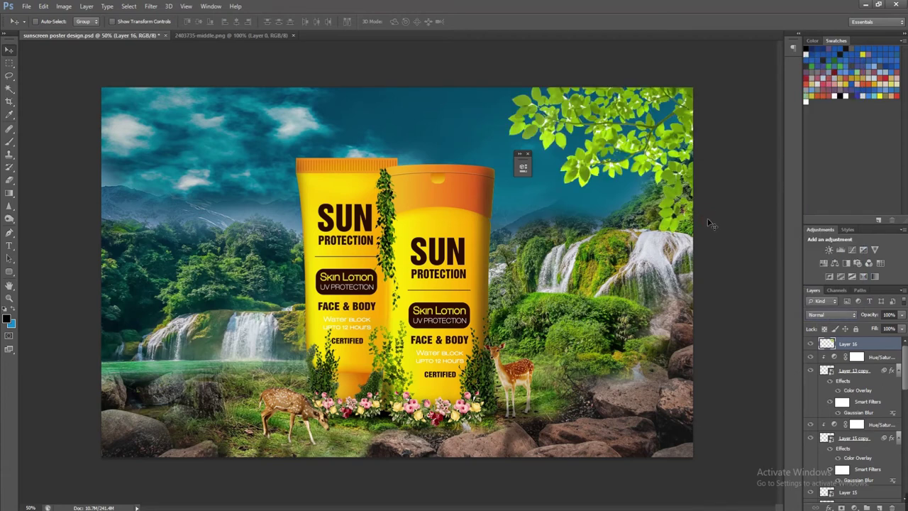
pyautogui.hotkey('shift', '+')
pyautogui.hotkey('shift', '+')
pyautogui.hotkey('shift', '+')
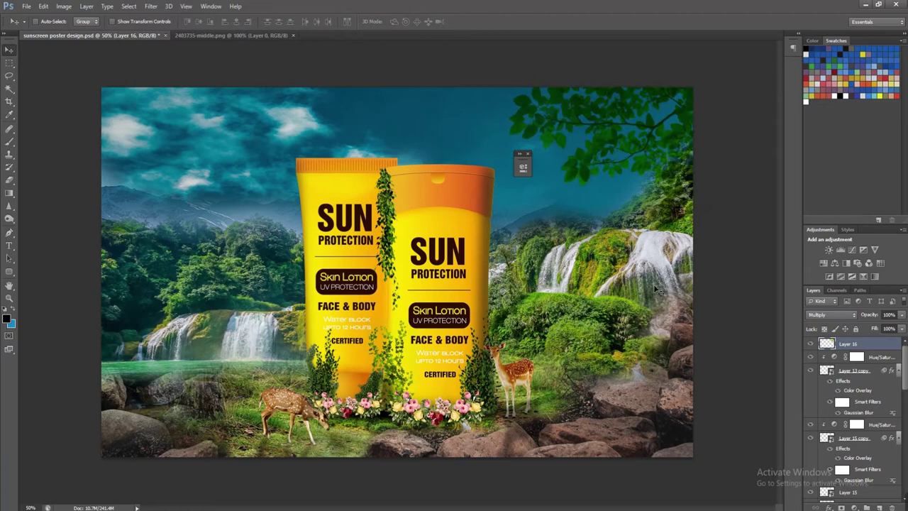
pyautogui.hotkey('shift', '+')
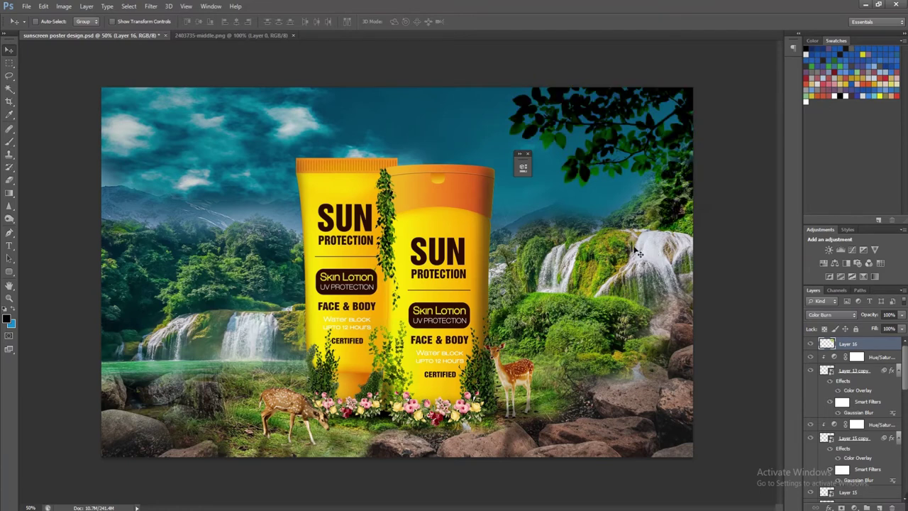
pyautogui.hotkey('shift', '-')
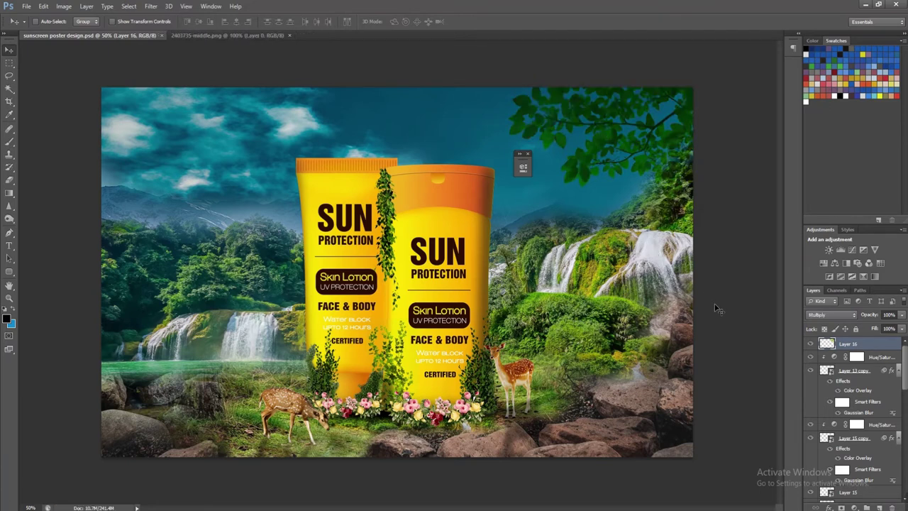
pyautogui.rightClick(858, 343)
pyautogui.click(786, 195)
pyautogui.click(851, 505)
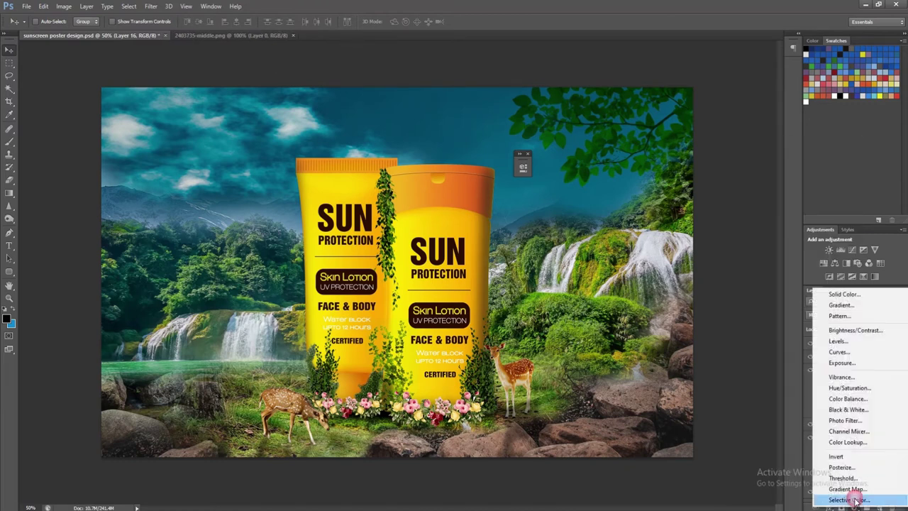
# Add a Brightness/Contrast adjustment above the leaves with Brightness -36
pyautogui.click(850, 331)
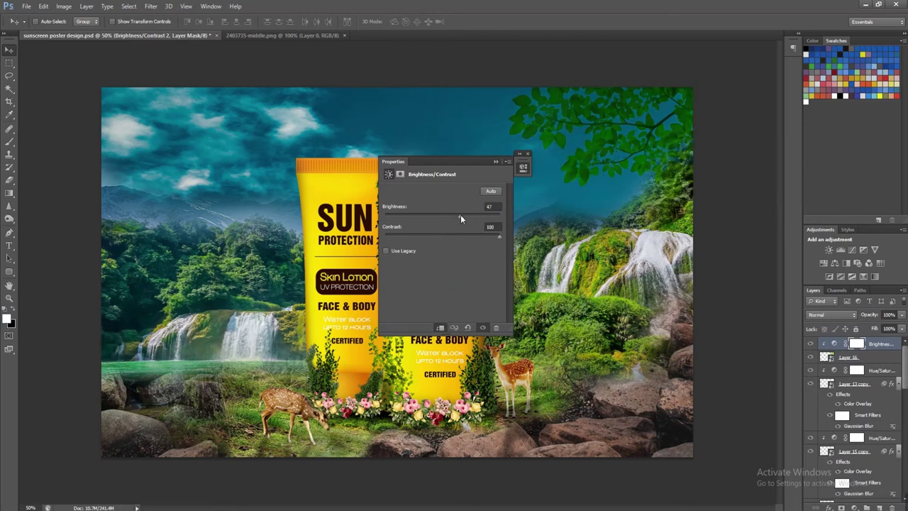
pyautogui.moveTo(461, 215); pyautogui.dragTo(426, 216)
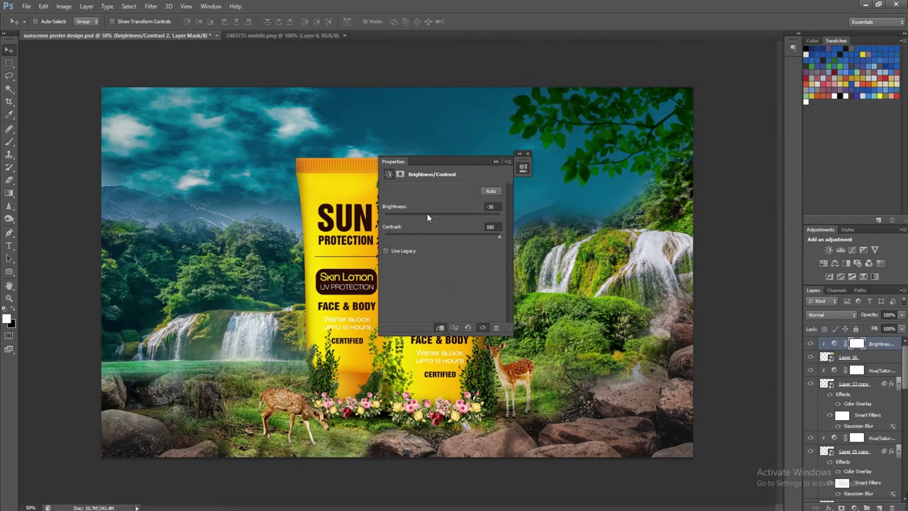
pyautogui.click(495, 162)
# Try a Motion Blur without the right layer selected, cancel it, and select Layer 16
pyautogui.click(151, 6)
pyautogui.click(290, 186)
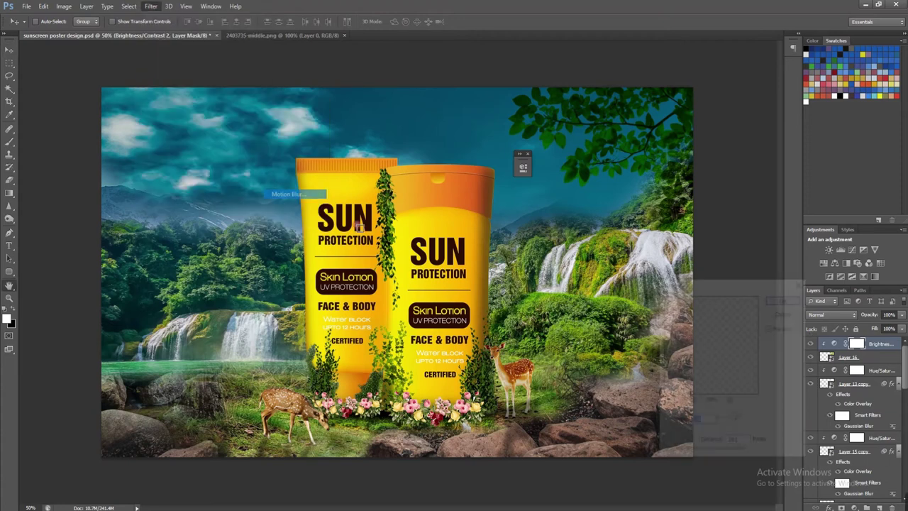
pyautogui.moveTo(706, 456); pyautogui.dragTo(700, 456)
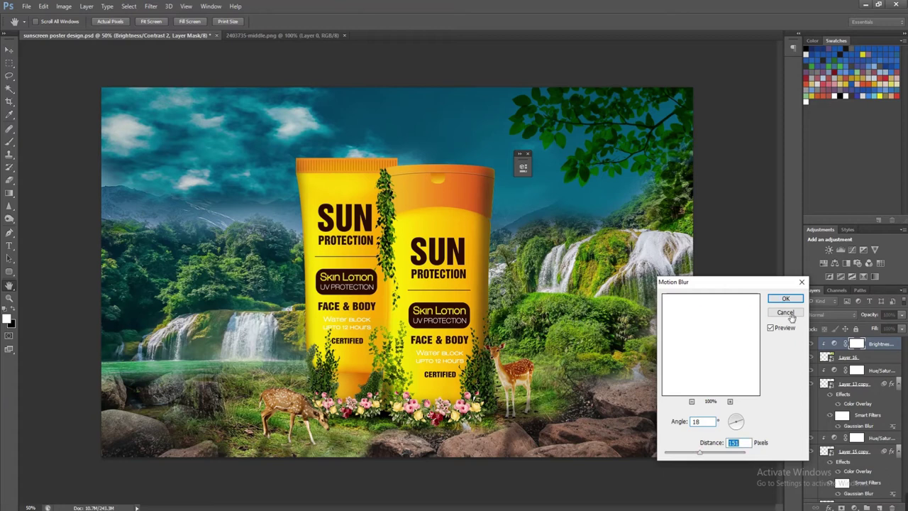
pyautogui.click(785, 313)
pyautogui.click(862, 358)
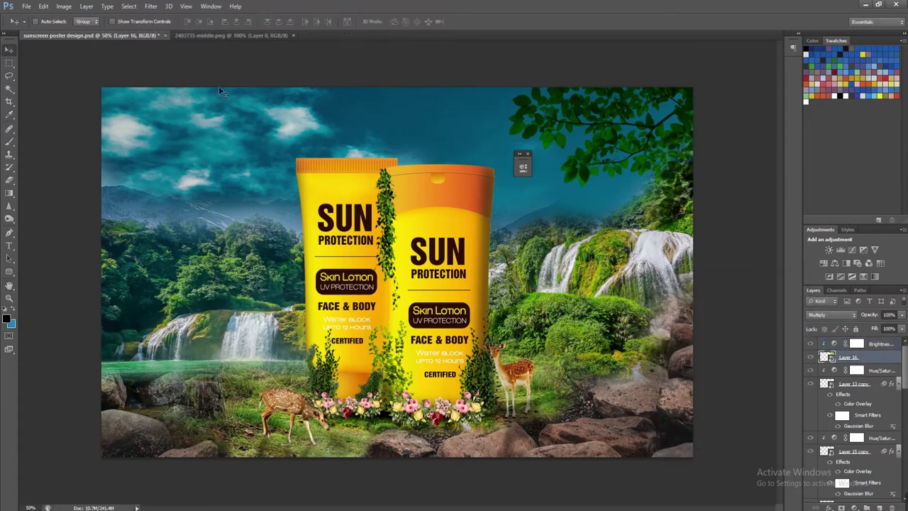
# Apply a small-distance (13 px) angled Motion Blur to Layer 16 and save the poster
pyautogui.click(150, 6)
pyautogui.moveTo(156, 105)
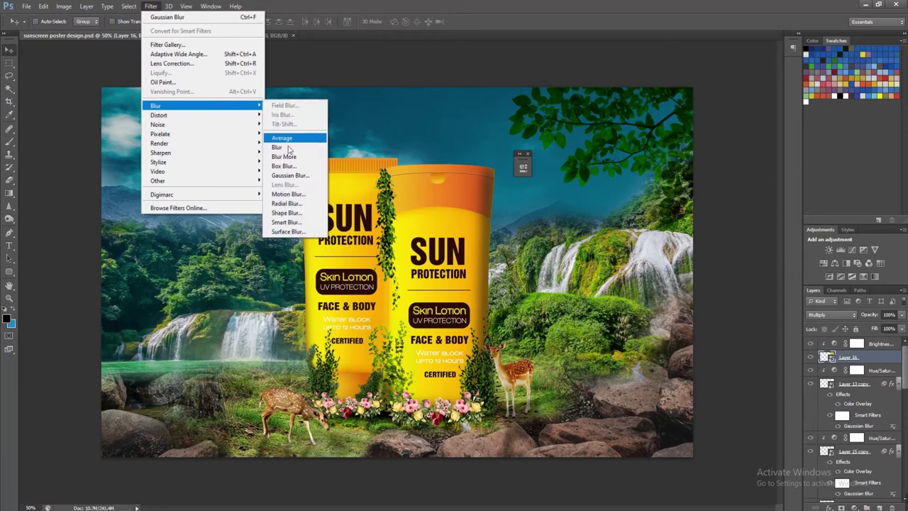
pyautogui.click(289, 194)
pyautogui.moveTo(698, 457); pyautogui.dragTo(667, 454)
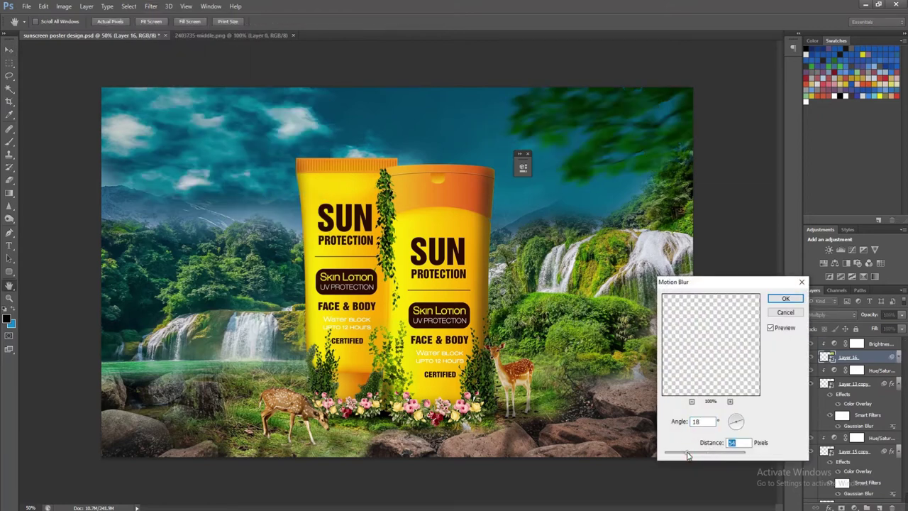
pyautogui.click(671, 456)
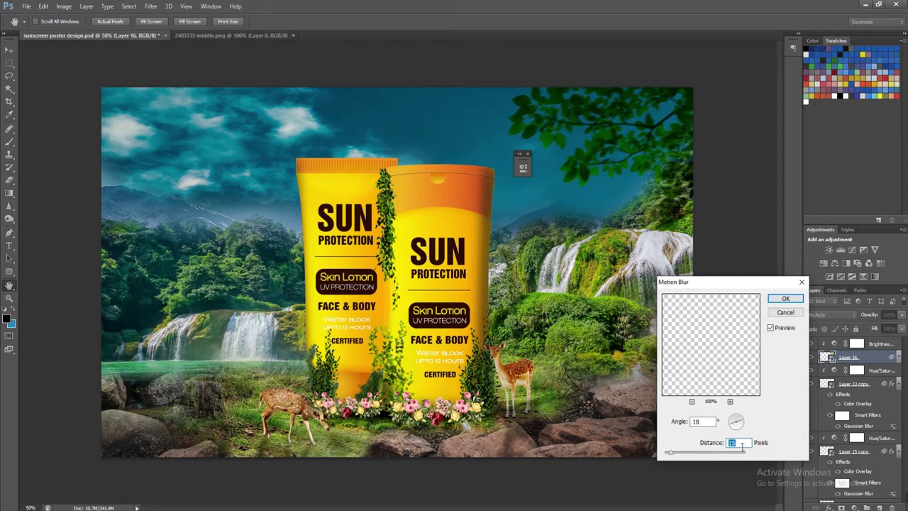
pyautogui.moveTo(742, 423); pyautogui.dragTo(738, 425)
pyautogui.click(737, 426)
pyautogui.moveTo(670, 456); pyautogui.dragTo(677, 454)
pyautogui.click(785, 298)
pyautogui.hotkey('ctrl', 's')
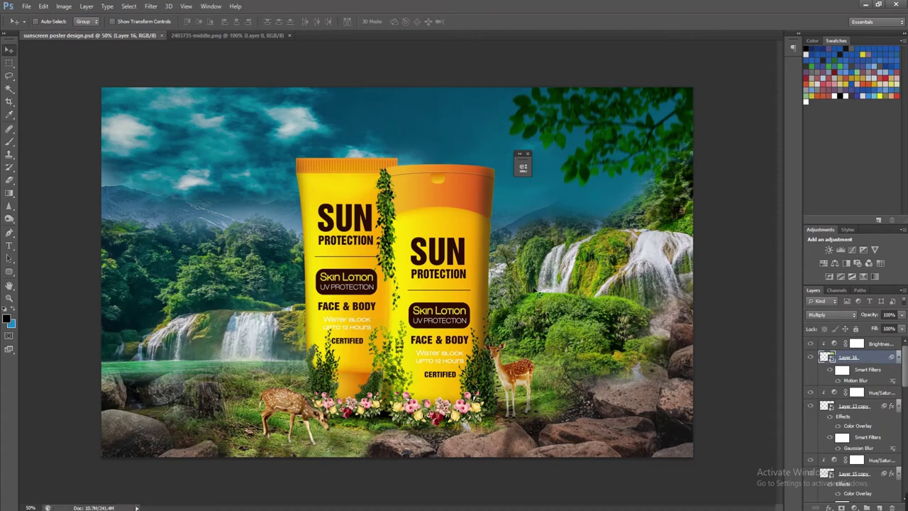
pyautogui.hotkey('ctrl', 'o')
# Open 1153136-middle.png, try dragging it into the poster as Layer 17, then delete it
pyautogui.scroll(3, 805, 198)
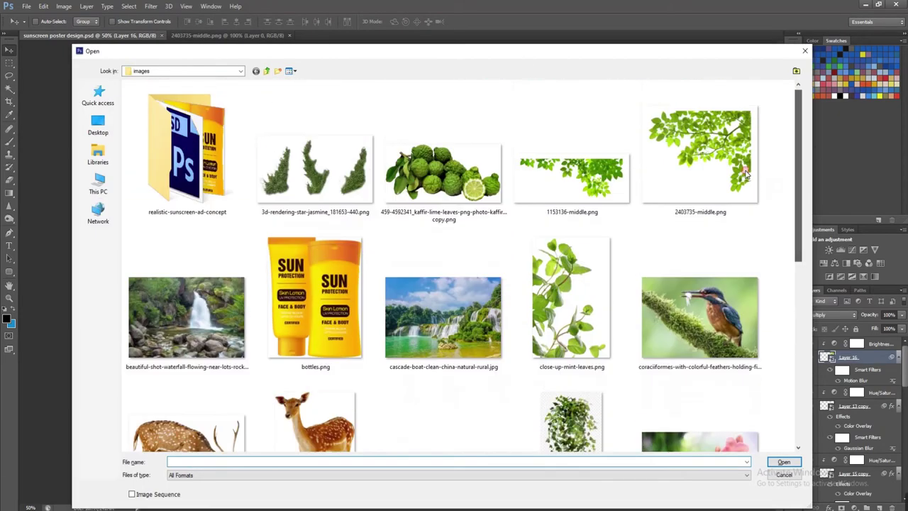
pyautogui.moveTo(524, 52); pyautogui.dragTo(530, 134)
pyautogui.doubleClick(574, 236)
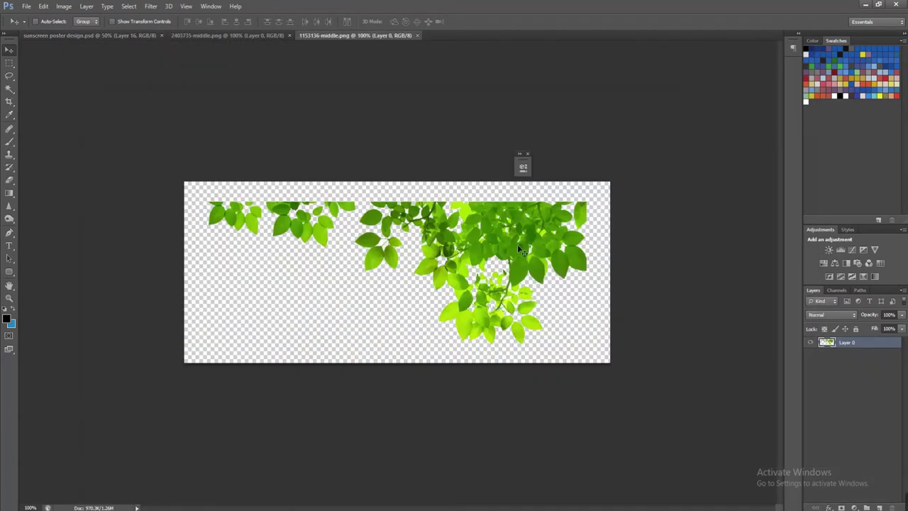
pyautogui.click(110, 35)
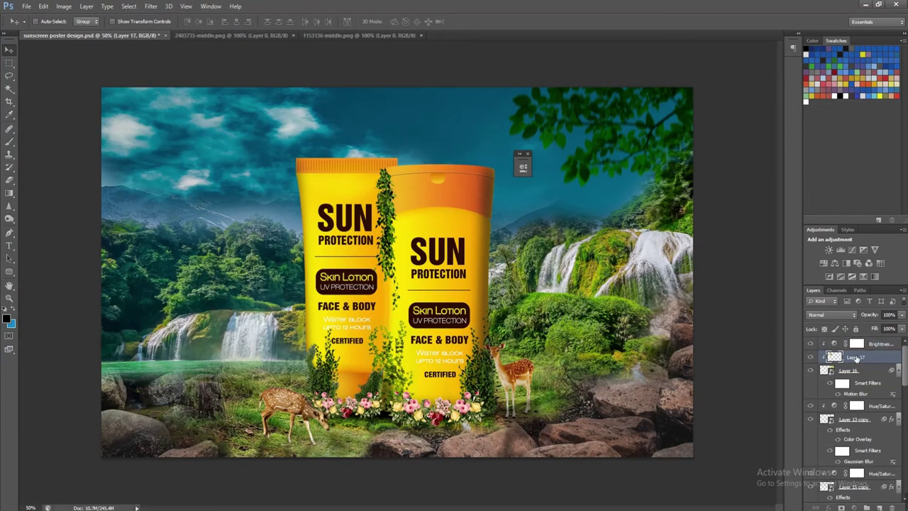
pyautogui.moveTo(856, 358); pyautogui.dragTo(856, 342)
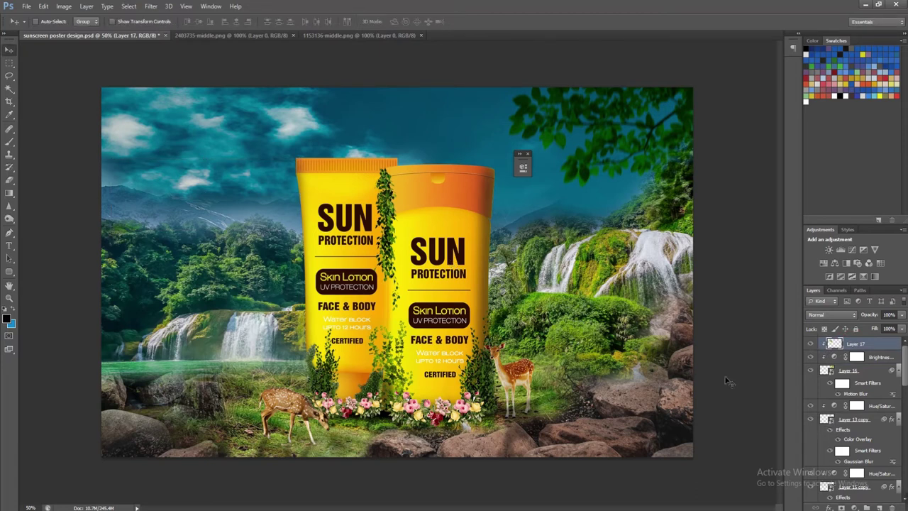
pyautogui.keyDown('alt'); pyautogui.click(815, 350); pyautogui.keyUp('alt')
pyautogui.click(900, 370)
pyautogui.moveTo(860, 344); pyautogui.dragTo(861, 398)
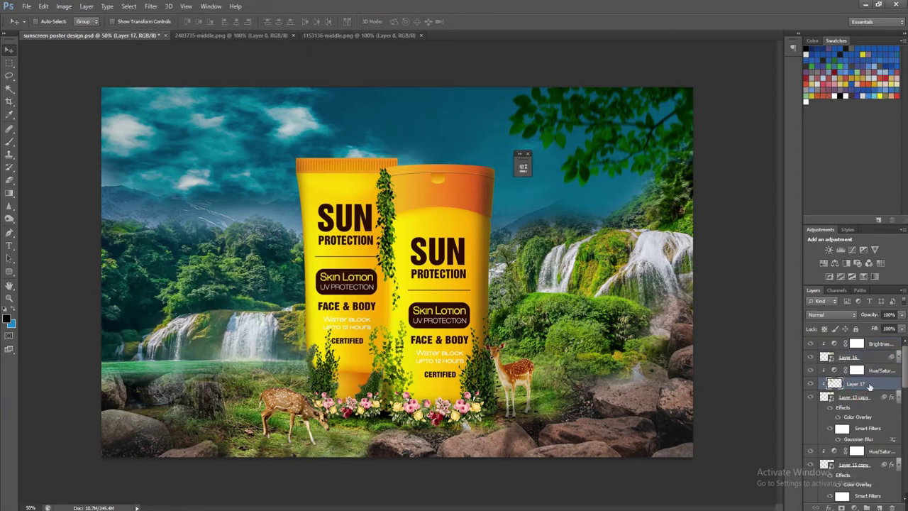
pyautogui.press('Delete')
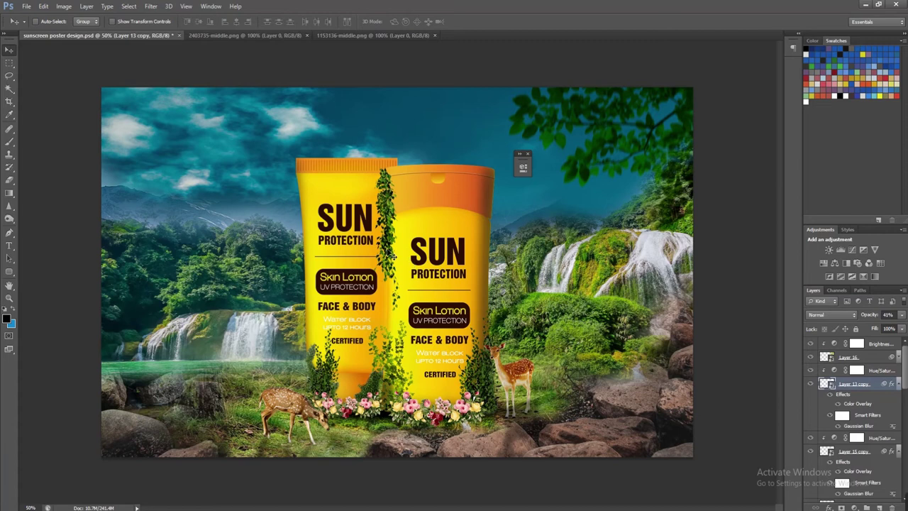
# Copy the leaves image and paste it above the top layer of the poster
pyautogui.hotkey('ctrl', 'o')
pyautogui.press('Escape')
pyautogui.click(383, 34)
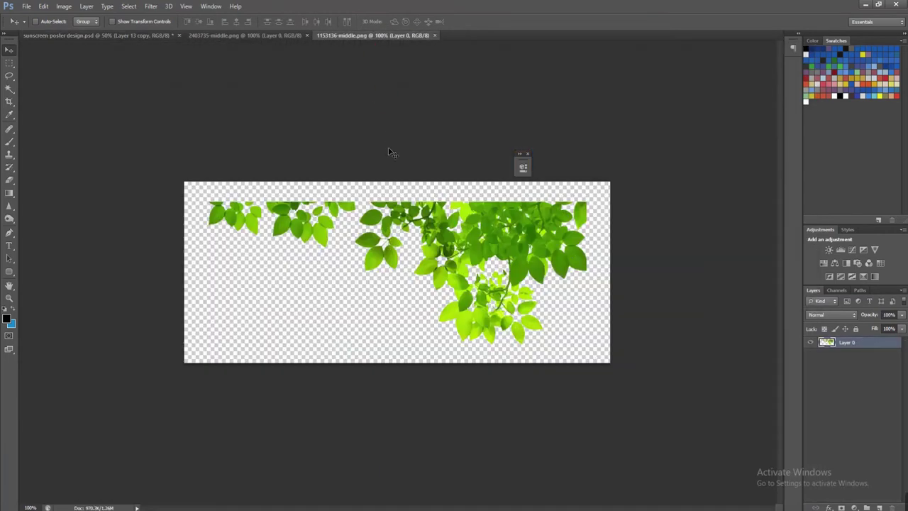
pyautogui.click(99, 35)
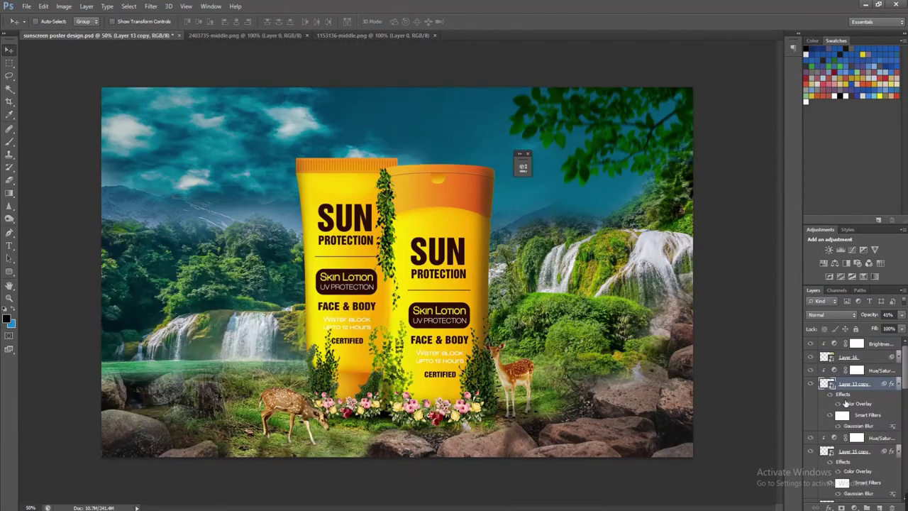
pyautogui.click(879, 343)
pyautogui.hotkey('ctrl', 'v')
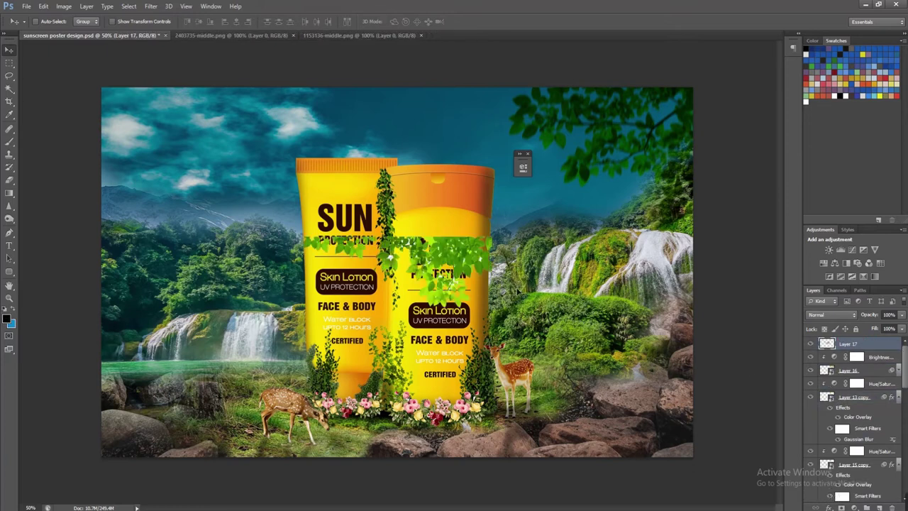
# Move the pasted leaves to the top-left corner and convert them to a smart object
pyautogui.moveTo(207, 125); pyautogui.dragTo(244, 123)
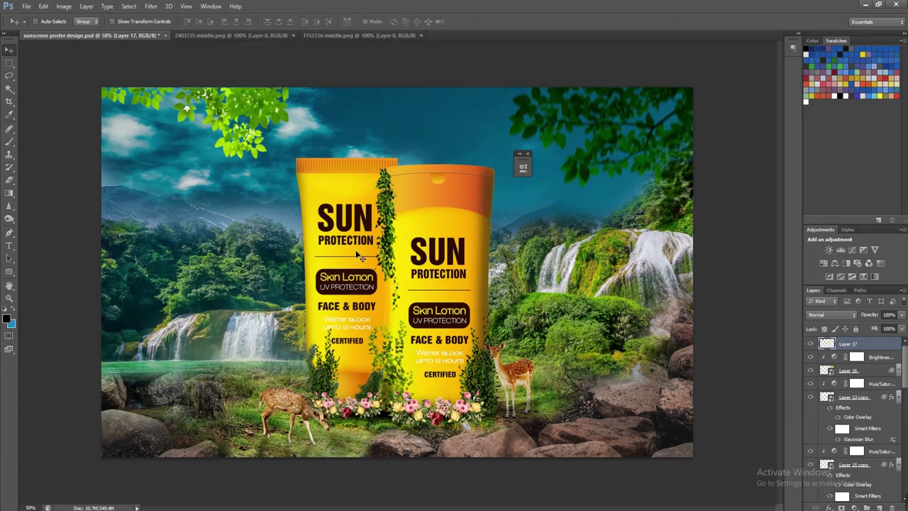
pyautogui.scroll(-2, 829, 316)
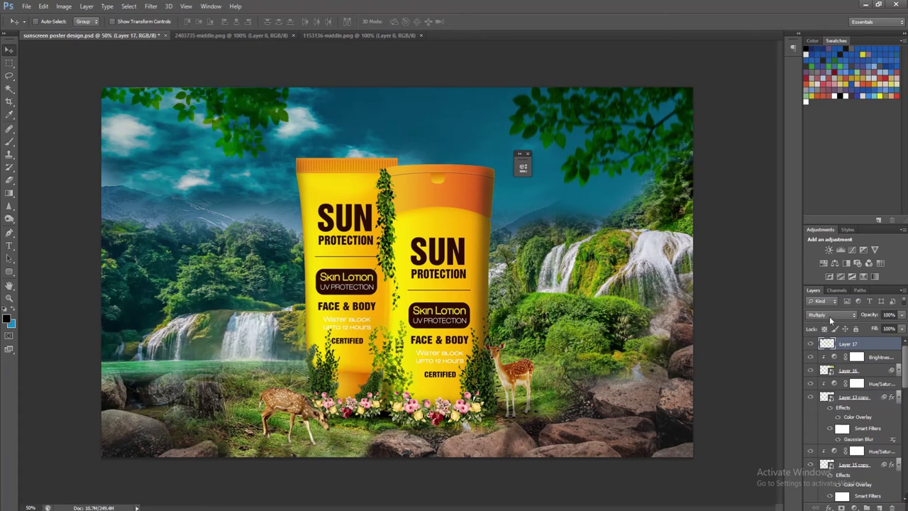
pyautogui.scroll(-1, 829, 316)
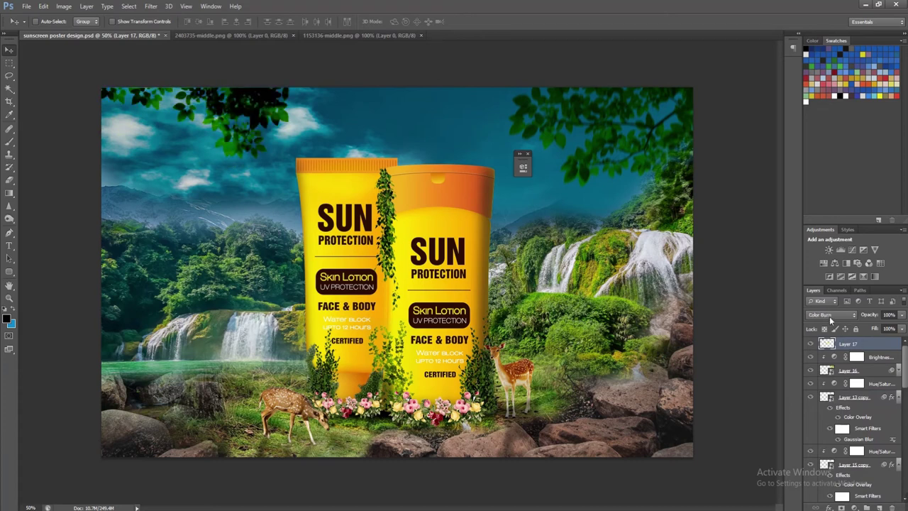
pyautogui.rightClick(868, 347)
pyautogui.click(787, 200)
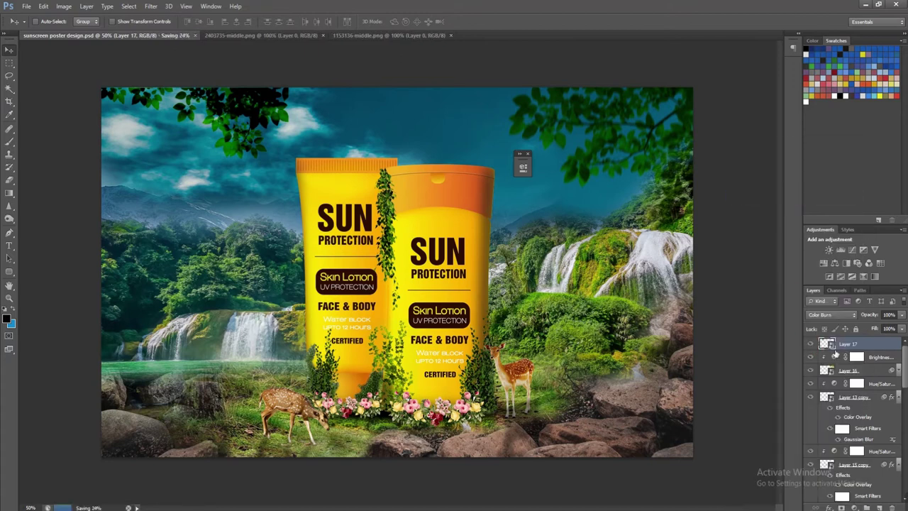
pyautogui.click(854, 507)
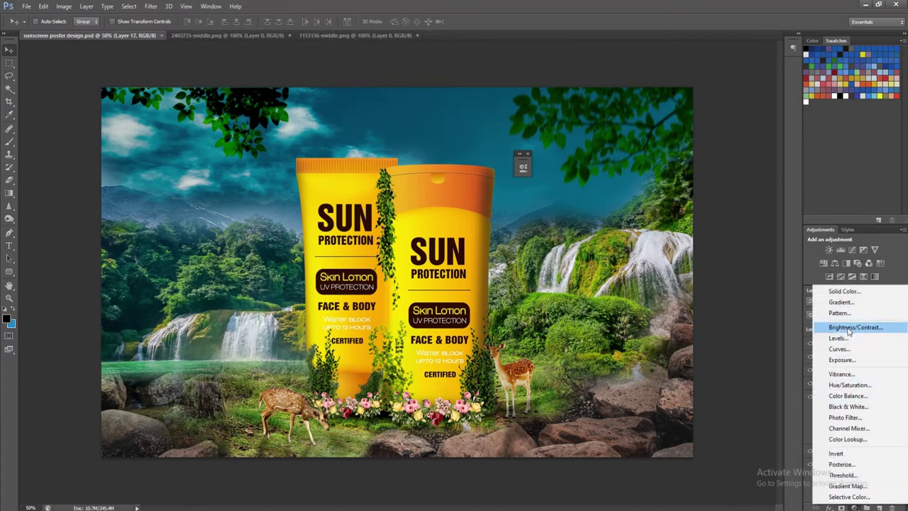
# Add a Brightness/Contrast adjustment with Contrast 42
pyautogui.click(854, 327)
pyautogui.moveTo(442, 235)
pyautogui.mouseDown()
pyautogui.moveTo(465, 234)
pyautogui.moveTo(458, 214)
pyautogui.mouseUp()
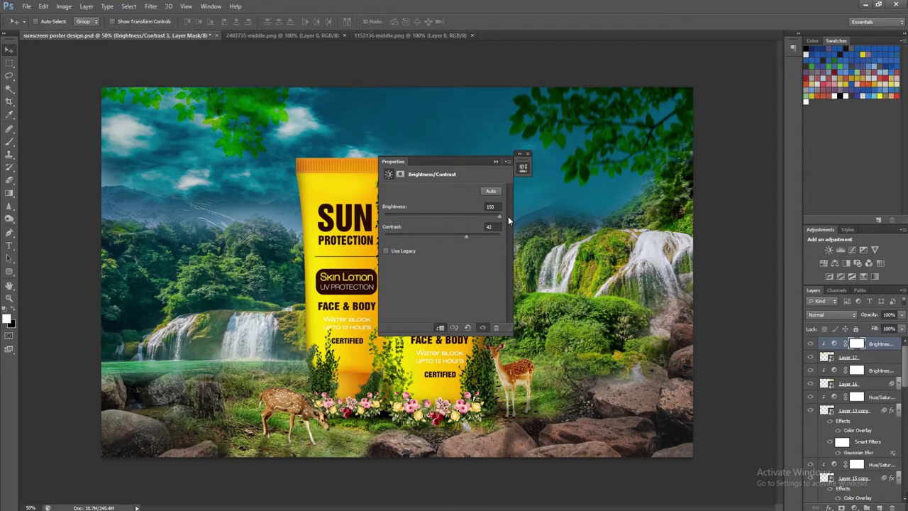
pyautogui.click(495, 161)
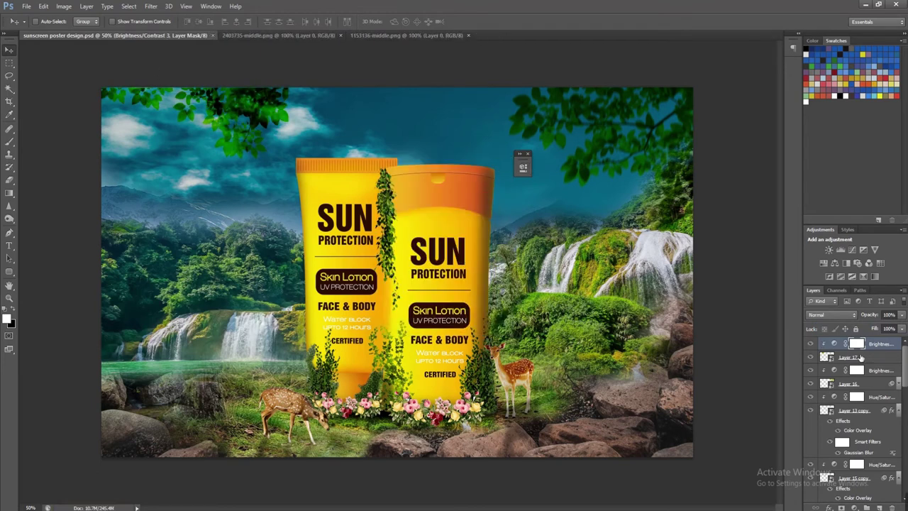
# Apply an angled 13-pixel Motion Blur to Layer 17 and save the poster
pyautogui.click(860, 357)
pyautogui.click(150, 6)
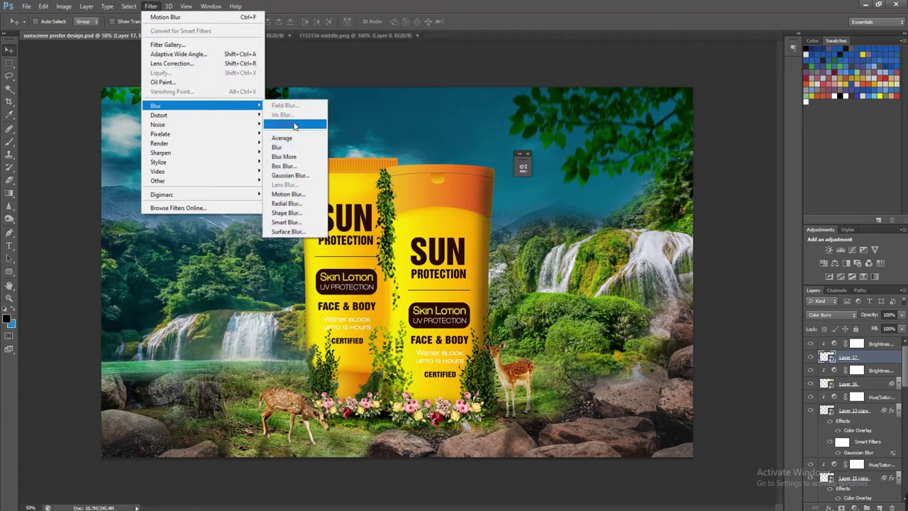
pyautogui.click(288, 194)
pyautogui.moveTo(738, 425); pyautogui.dragTo(738, 421)
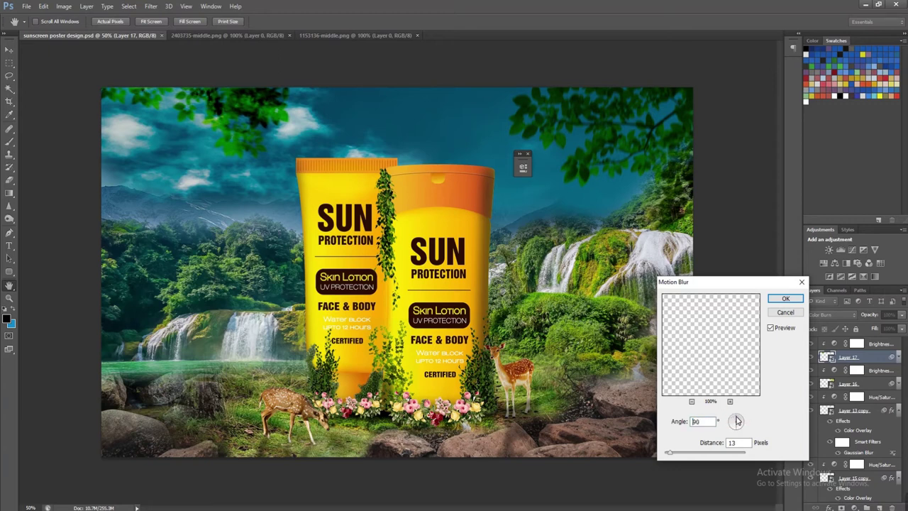
pyautogui.click(735, 421)
pyautogui.click(785, 299)
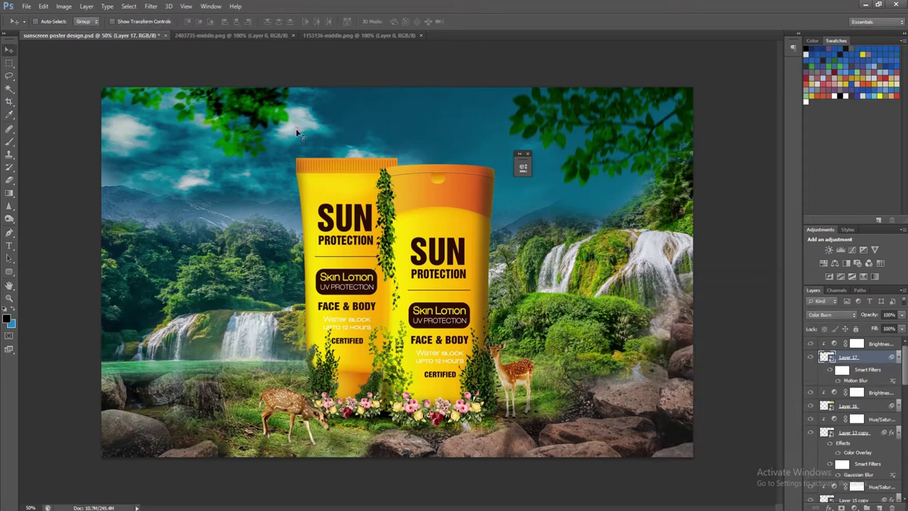
pyautogui.hotkey('ctrl', 's')
# Flip the top-left leaves horizontally with Free Transform and save
pyautogui.hotkey('ctrl', 't')
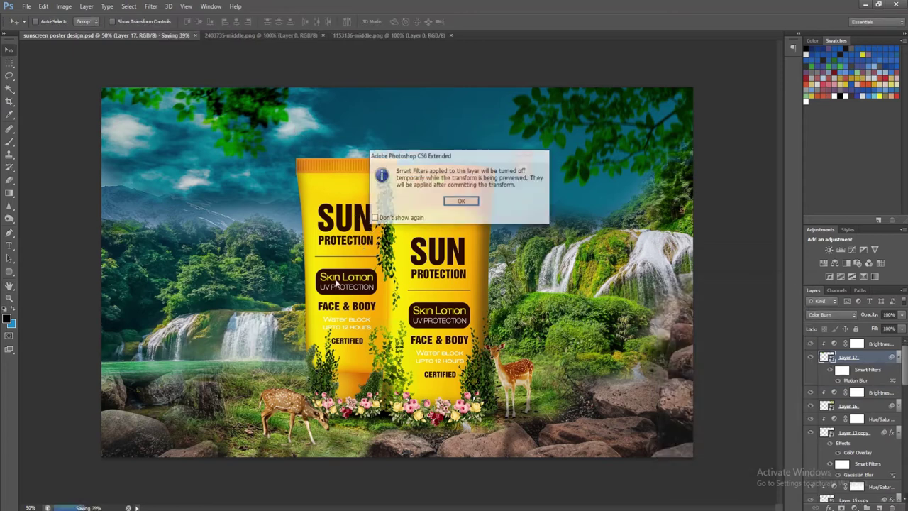
pyautogui.click(462, 201)
pyautogui.rightClick(232, 110)
pyautogui.click(269, 246)
pyautogui.press('Return')
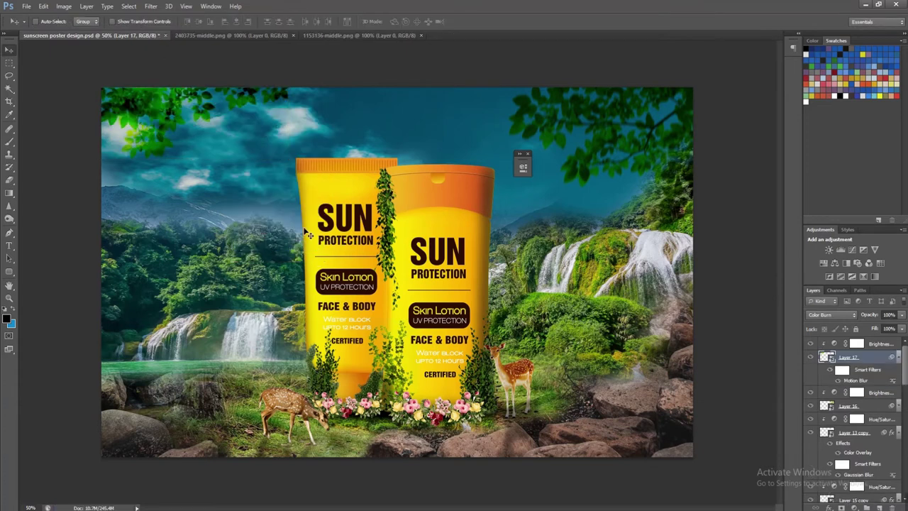
pyautogui.hotkey('ctrl', 's')
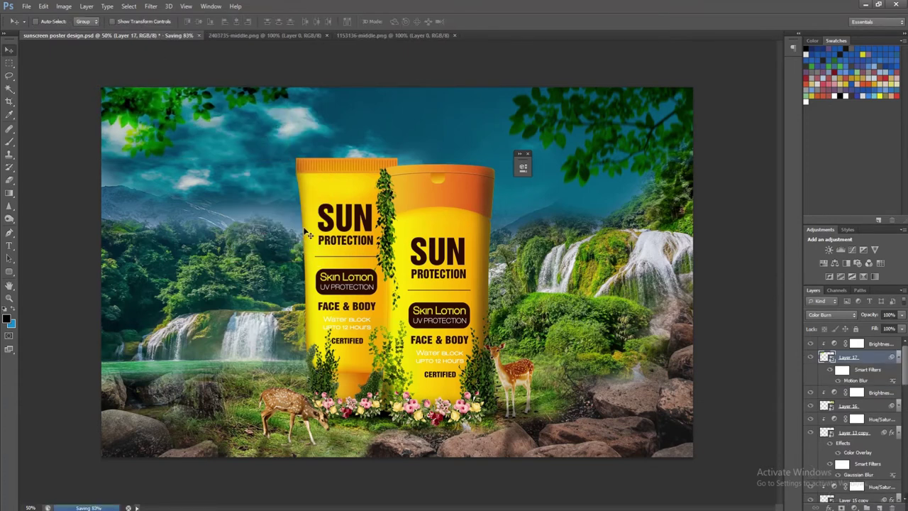
pyautogui.hotkey('ctrl', 'o')
# Open the rabbit image unnamed (1).png and delete the empty layer in the poster
pyautogui.moveTo(802, 174); pyautogui.dragTo(821, 356)
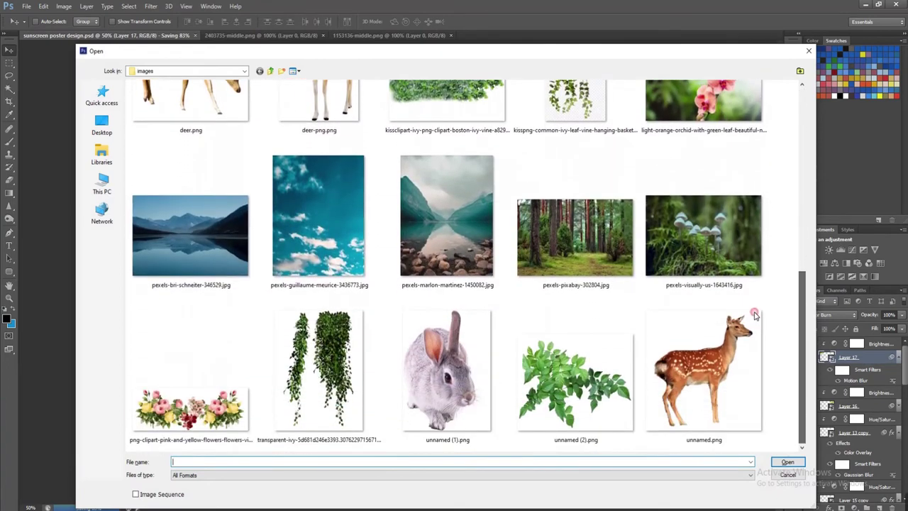
pyautogui.moveTo(579, 56)
pyautogui.mouseDown()
pyautogui.moveTo(594, 497)
pyautogui.moveTo(590, 133)
pyautogui.mouseUp()
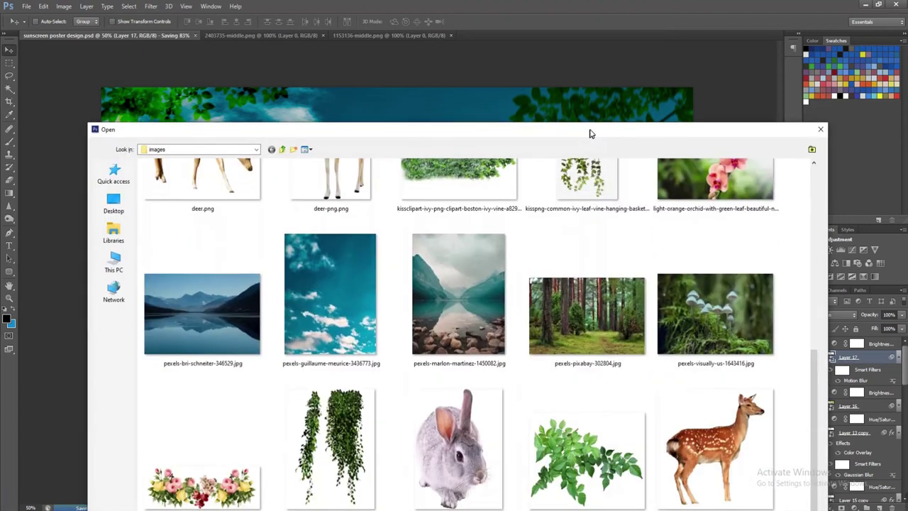
pyautogui.doubleClick(461, 418)
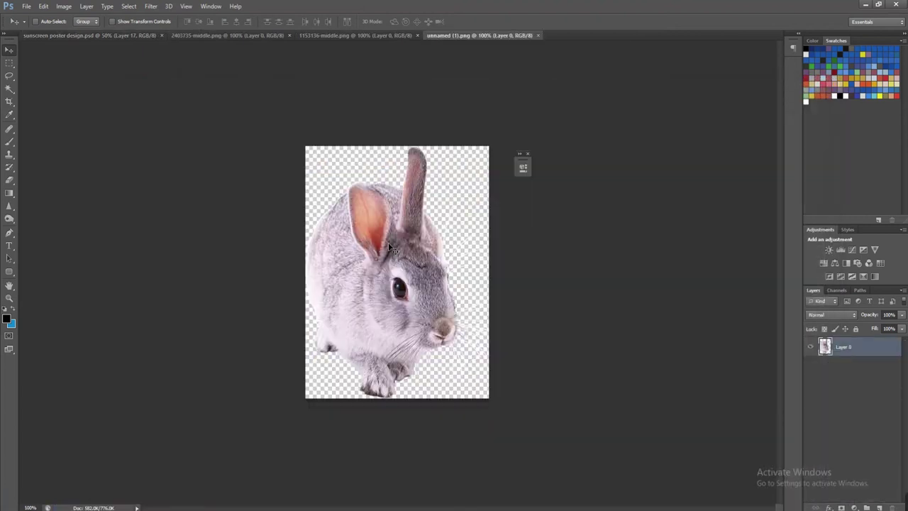
pyautogui.click(124, 37)
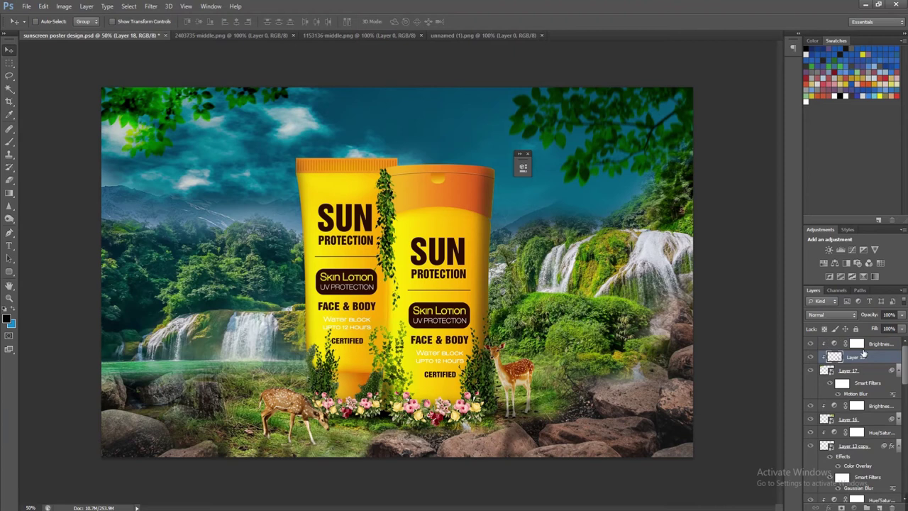
pyautogui.press('Delete')
# Paste the rabbit as a smart object Layer 18, shrink it, and place it on the rocks
pyautogui.hotkey('ctrl', 'o')
pyautogui.press('Escape')
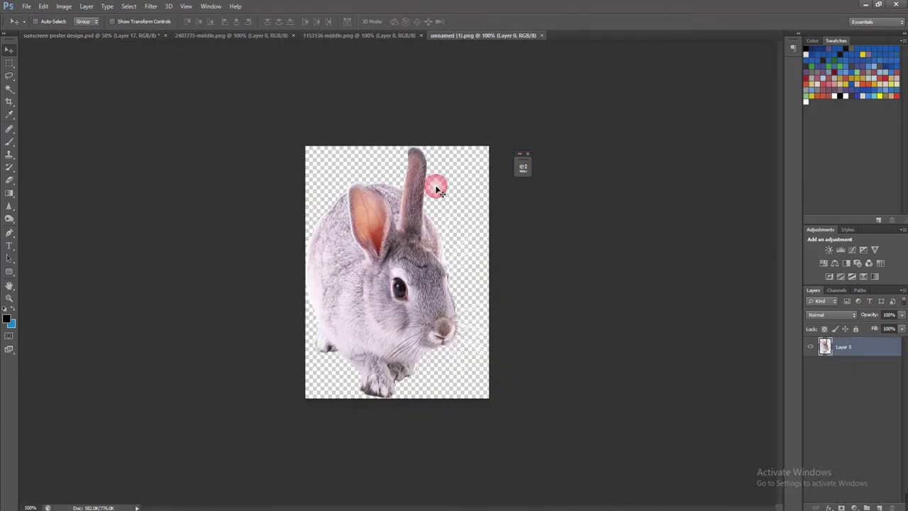
pyautogui.hotkey('ctrl', 'v')
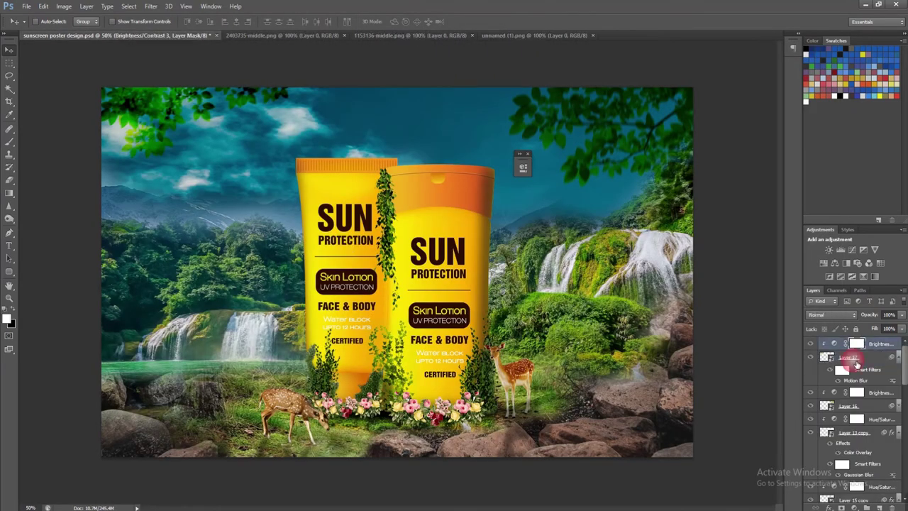
pyautogui.rightClick(874, 353)
pyautogui.click(775, 211)
pyautogui.hotkey('ctrl', 's')
pyautogui.hotkey('ctrl', 't')
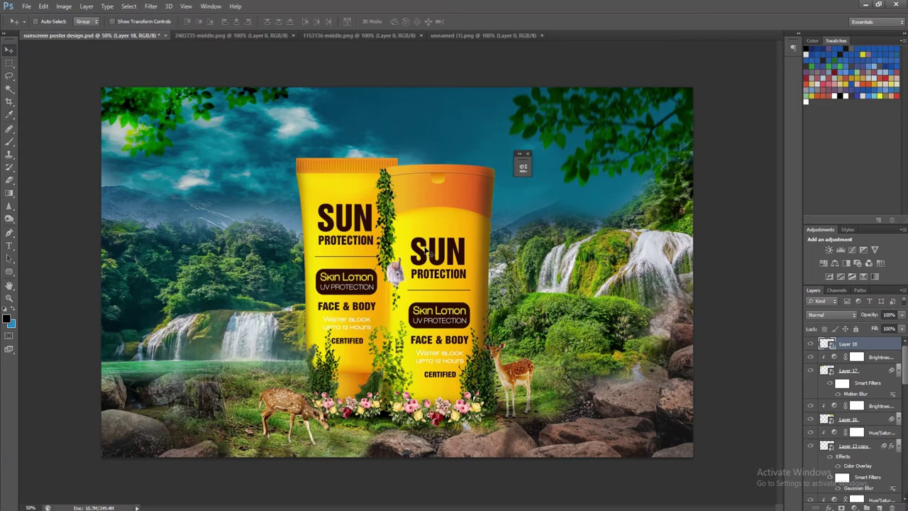
pyautogui.moveTo(564, 415); pyautogui.dragTo(407, 440)
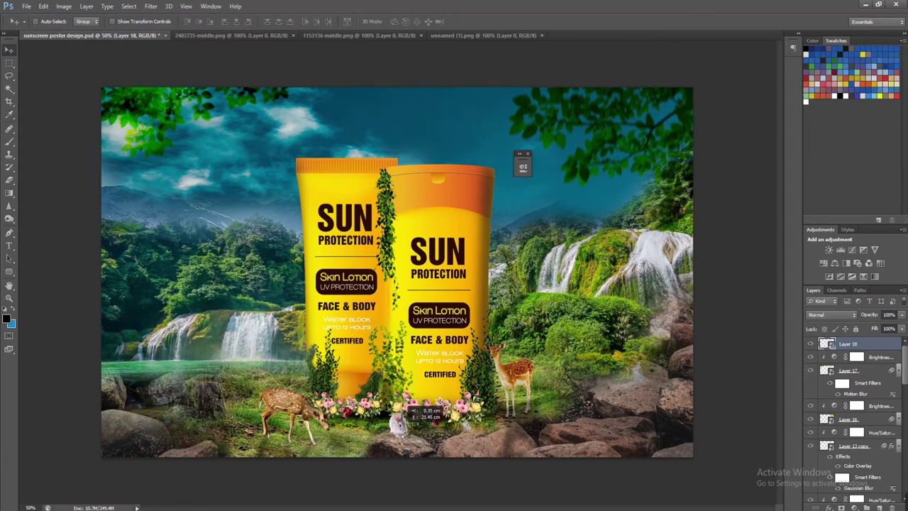
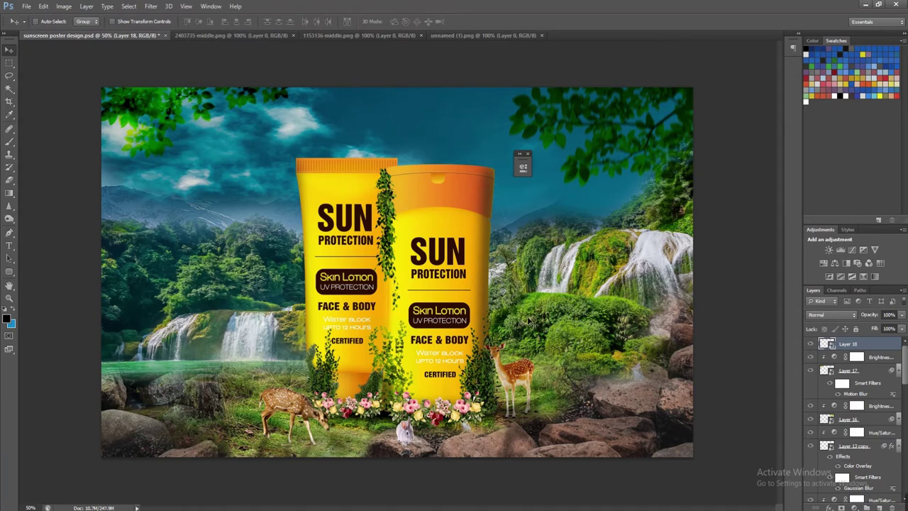
# Add a Hue/Saturation adjustment layer with Hue -62, Saturation -37 and Lightness -11
pyautogui.click(854, 506)
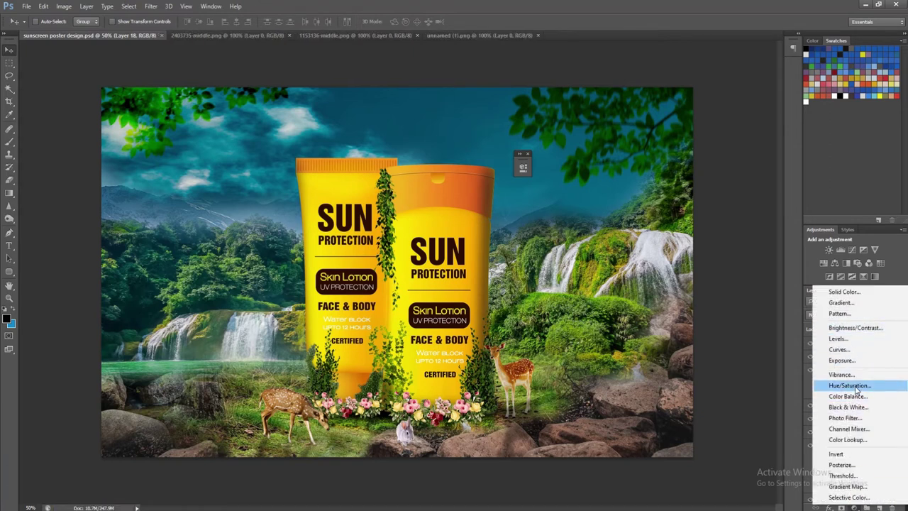
pyautogui.click(849, 385)
pyautogui.moveTo(441, 249)
pyautogui.mouseDown()
pyautogui.moveTo(420, 249)
pyautogui.moveTo(436, 266)
pyautogui.mouseUp()
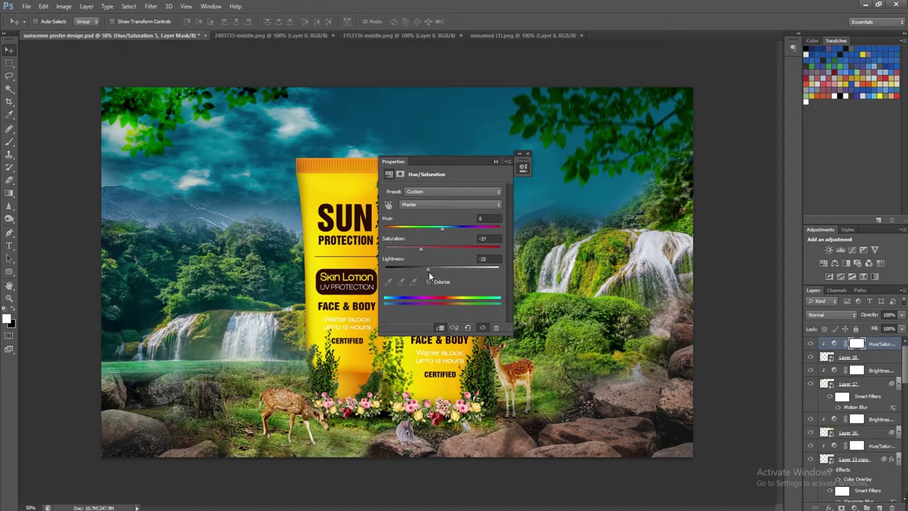
pyautogui.moveTo(441, 229)
pyautogui.mouseDown()
pyautogui.moveTo(457, 226)
pyautogui.moveTo(400, 228)
pyautogui.moveTo(413, 230)
pyautogui.mouseUp()
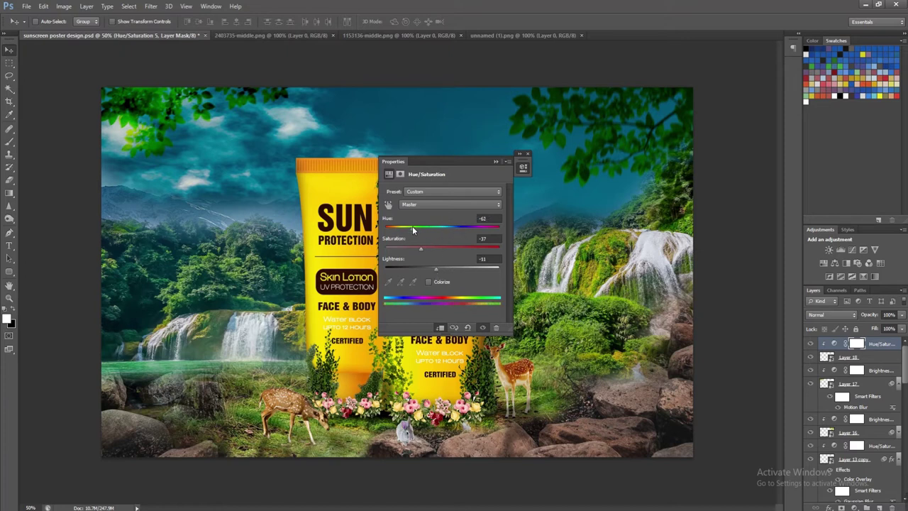
pyautogui.doubleClick(494, 161)
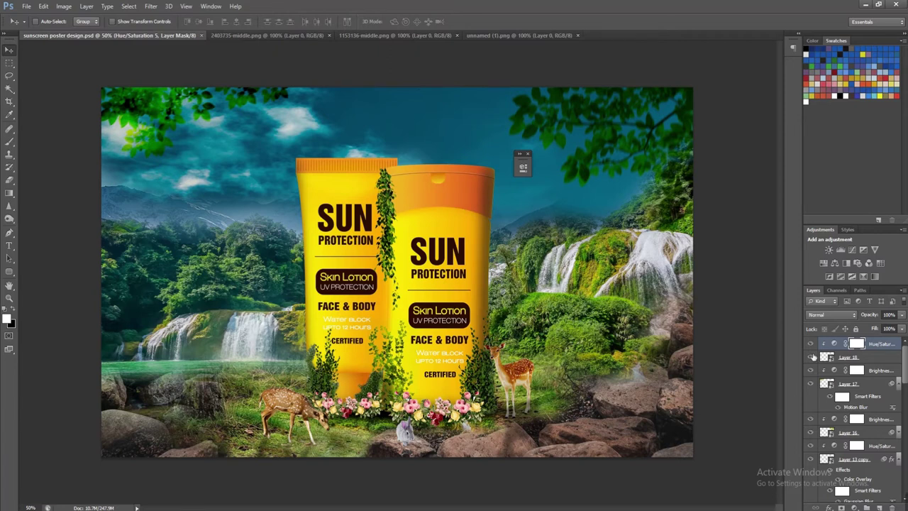
# Open unnamed (2).png and release the leaves layer from its clipping mask in the poster
pyautogui.hotkey('ctrl', 'o')
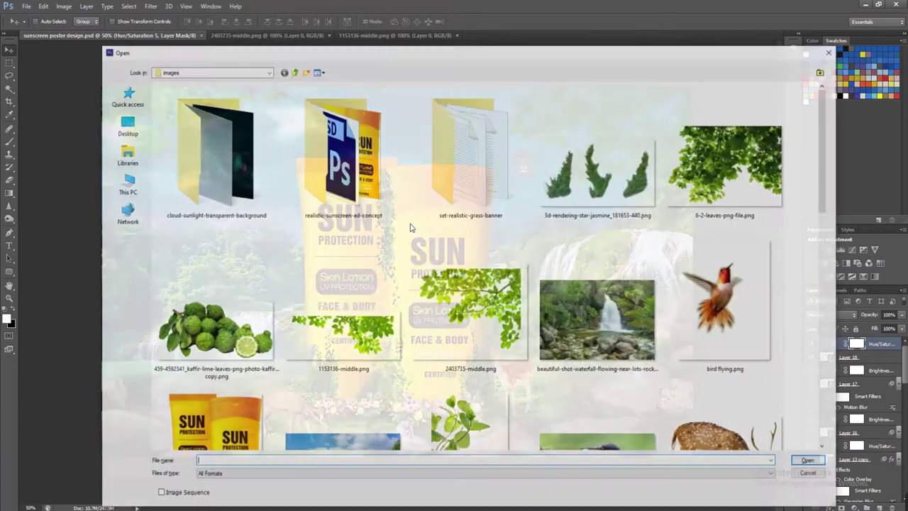
pyautogui.moveTo(830, 125); pyautogui.dragTo(845, 394)
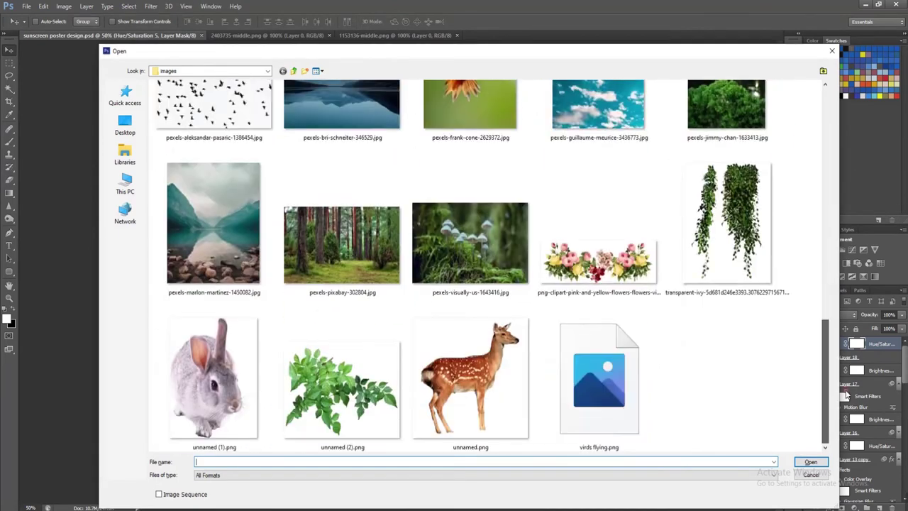
pyautogui.doubleClick(358, 355)
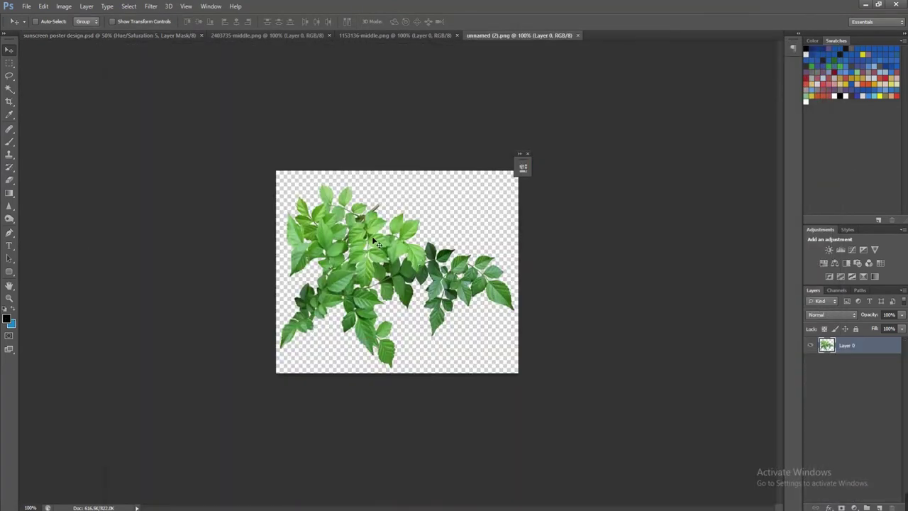
pyautogui.click(111, 36)
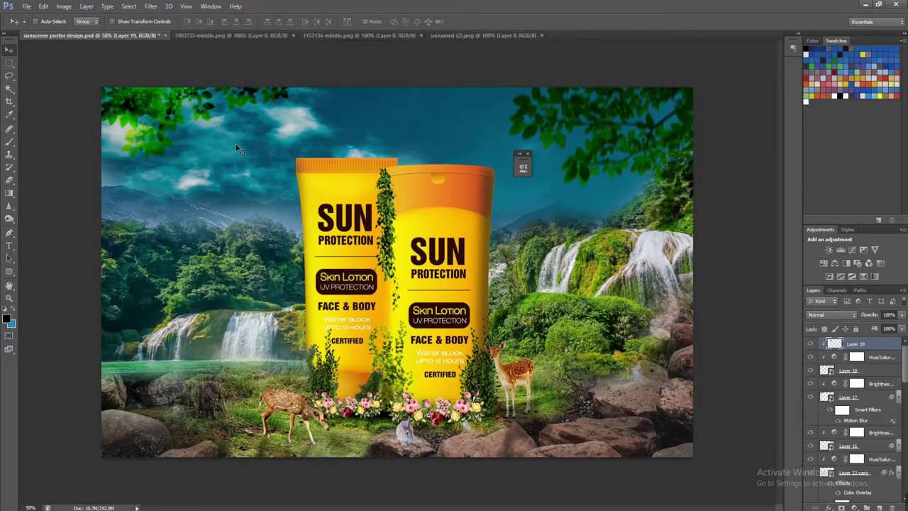
pyautogui.rightClick(865, 345)
pyautogui.click(783, 258)
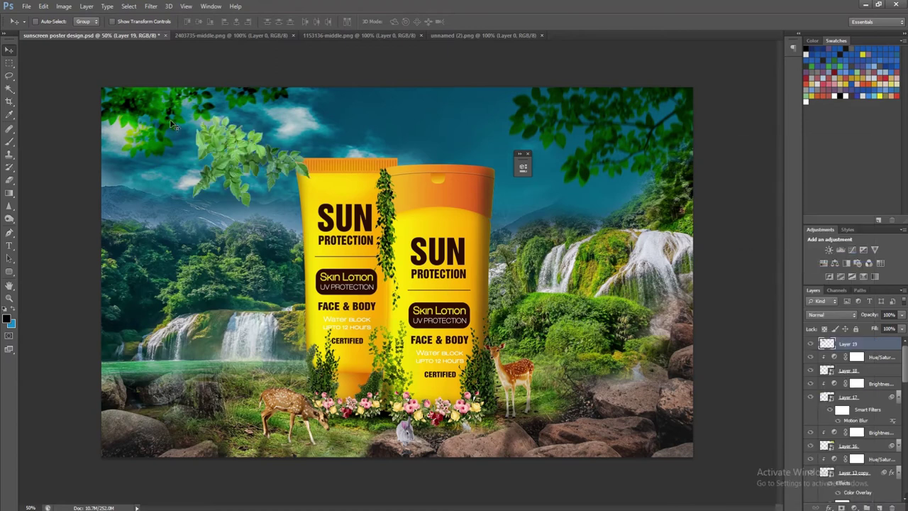
# Move the leaves to the top-left corner, convert to a smart object, and enlarge to about 132%
pyautogui.moveTo(152, 117); pyautogui.dragTo(152, 118)
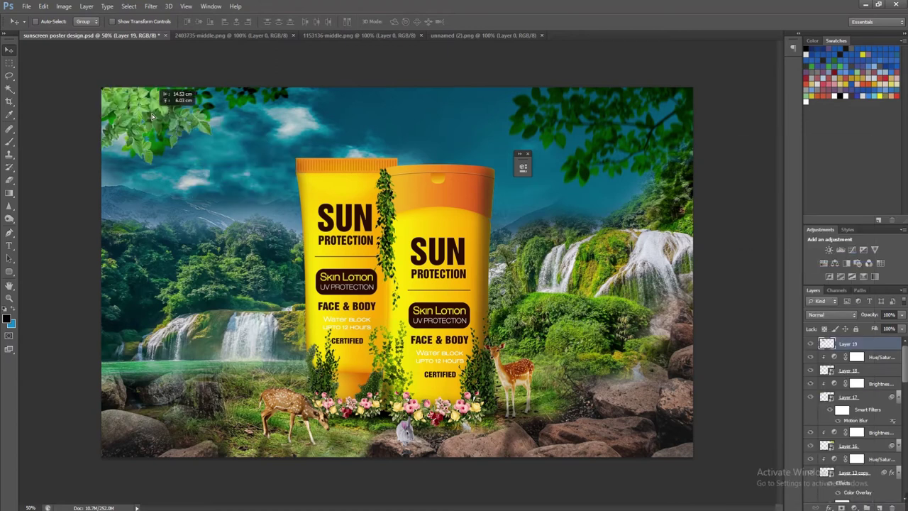
pyautogui.hotkey('ctrl', 't')
pyautogui.rightClick(873, 349)
pyautogui.click(793, 195)
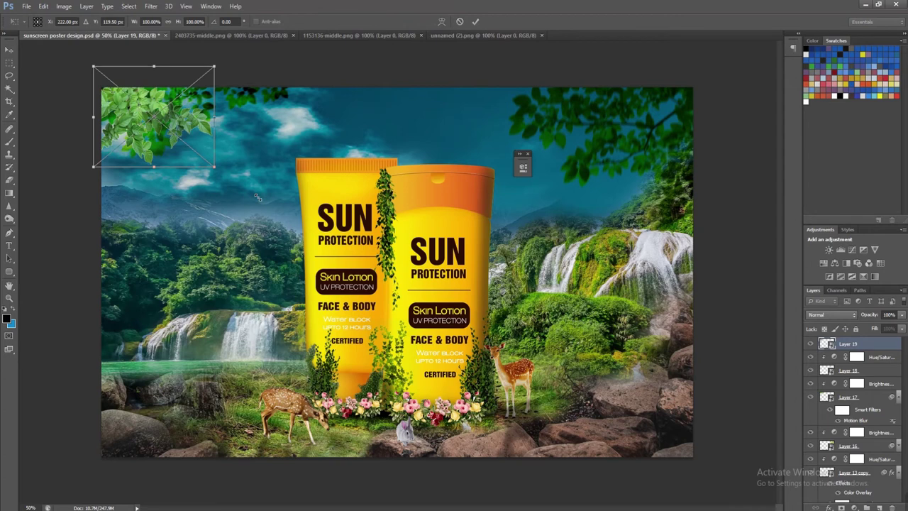
pyautogui.moveTo(257, 196); pyautogui.dragTo(252, 197)
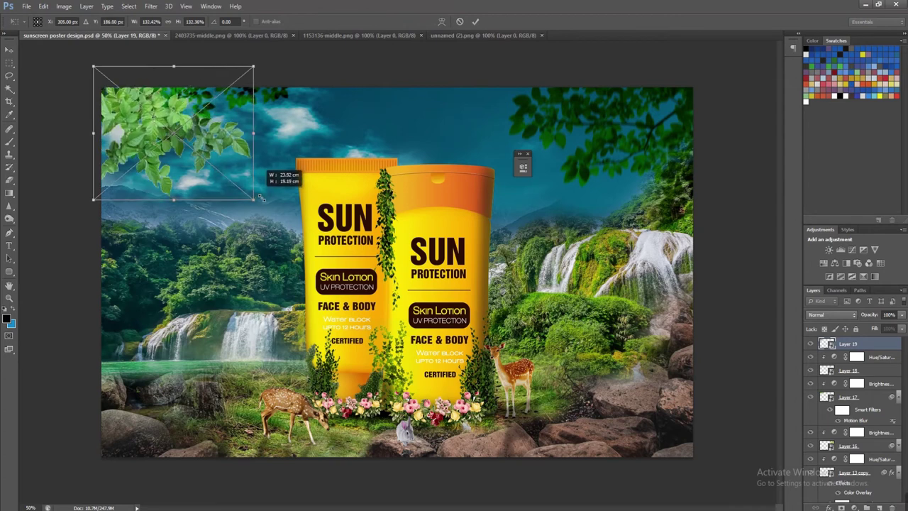
pyautogui.press('Return')
pyautogui.hotkey('ctrl', '+')
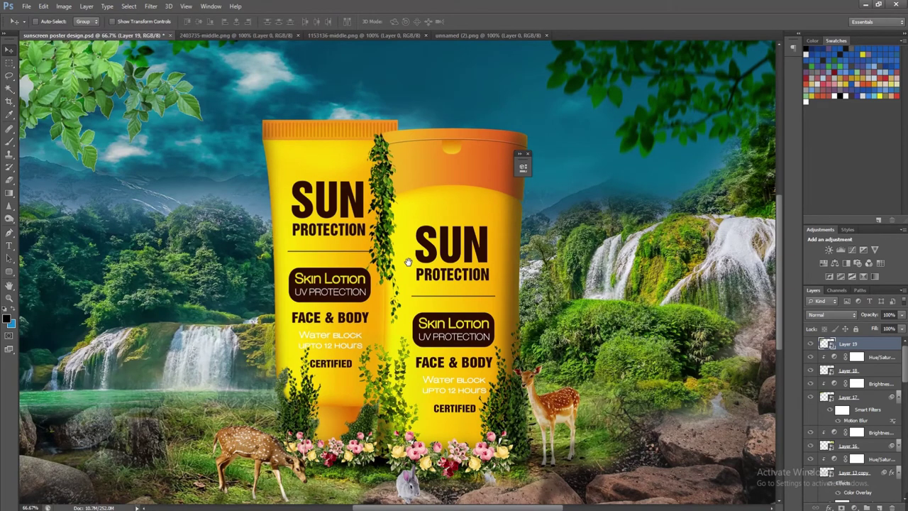
# Hide Layer 17 and make the leaves layer, Layer 19, active
pyautogui.scroll(3, 408, 262)
pyautogui.hscroll(-5, 407, 263)
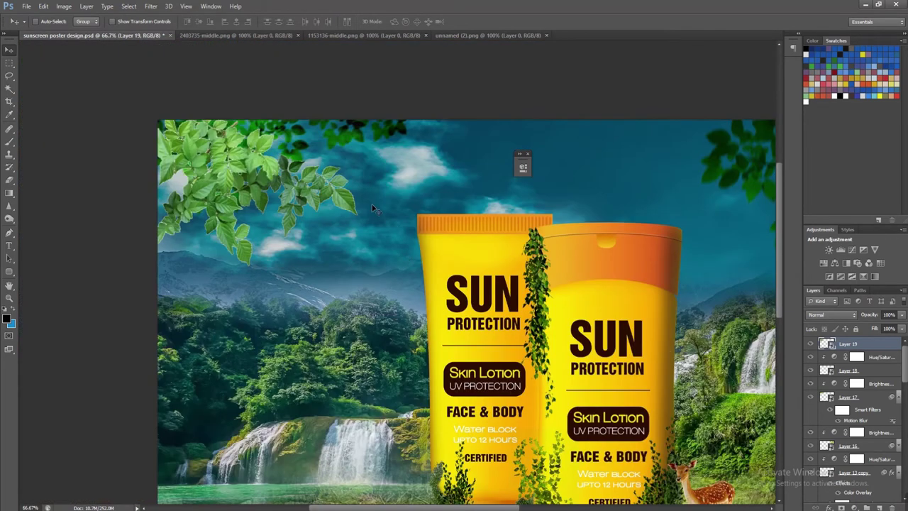
pyautogui.rightClick(390, 136)
pyautogui.click(407, 148)
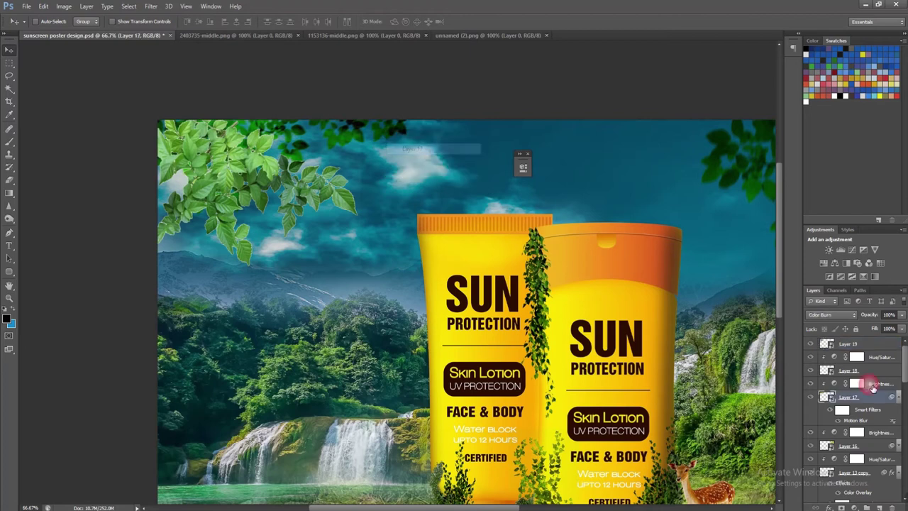
pyautogui.click(811, 396)
pyautogui.click(874, 346)
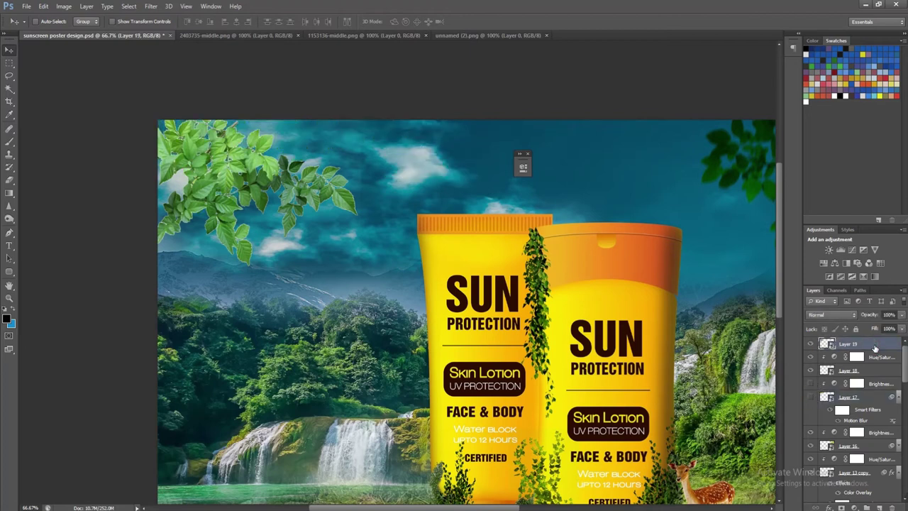
# Add a Hue/Saturation adjustment above the leaves, lowering saturation and nudging hue
pyautogui.click(854, 508)
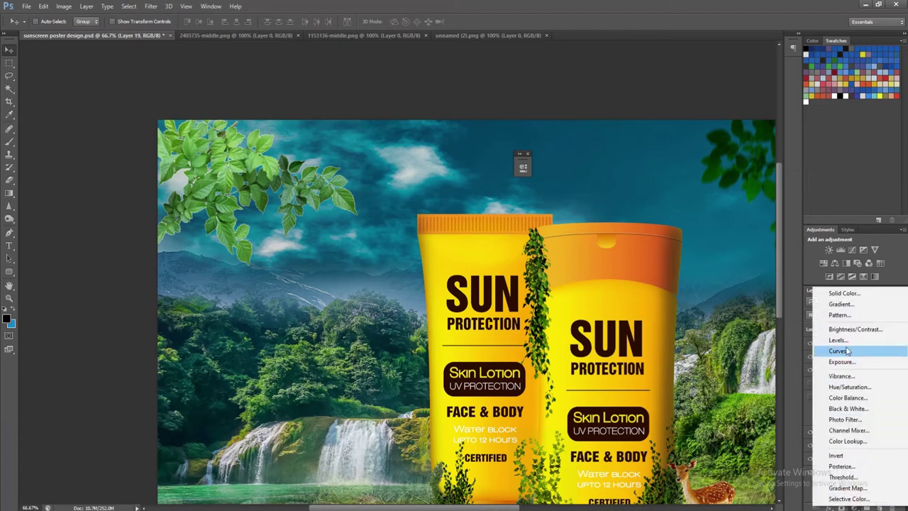
pyautogui.click(849, 388)
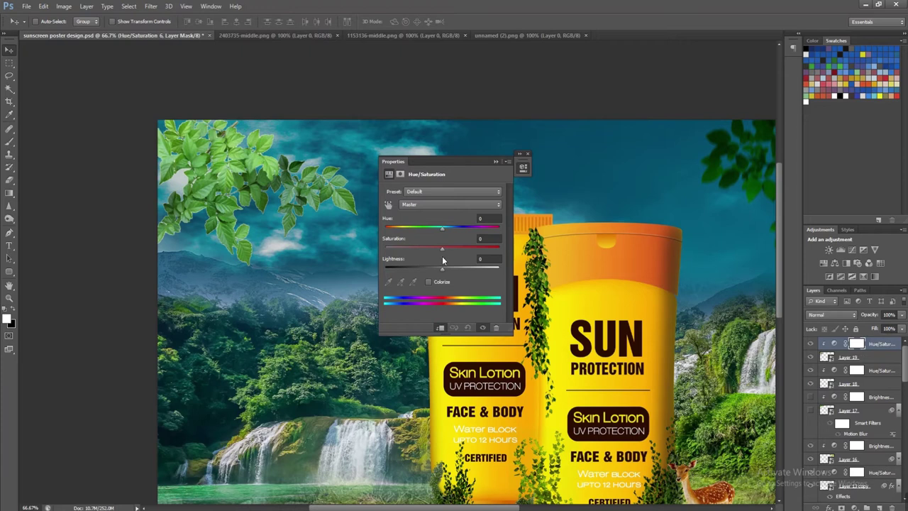
pyautogui.moveTo(441, 246); pyautogui.dragTo(411, 252)
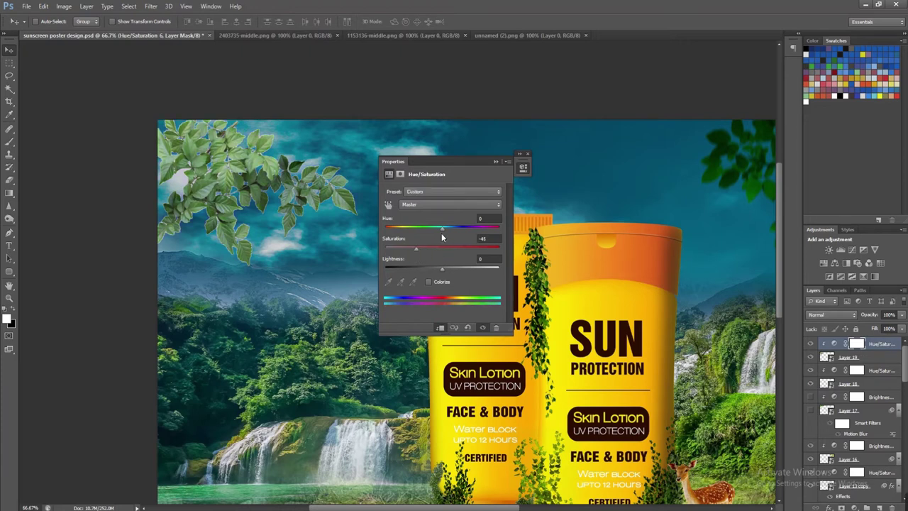
pyautogui.moveTo(443, 229); pyautogui.dragTo(434, 268)
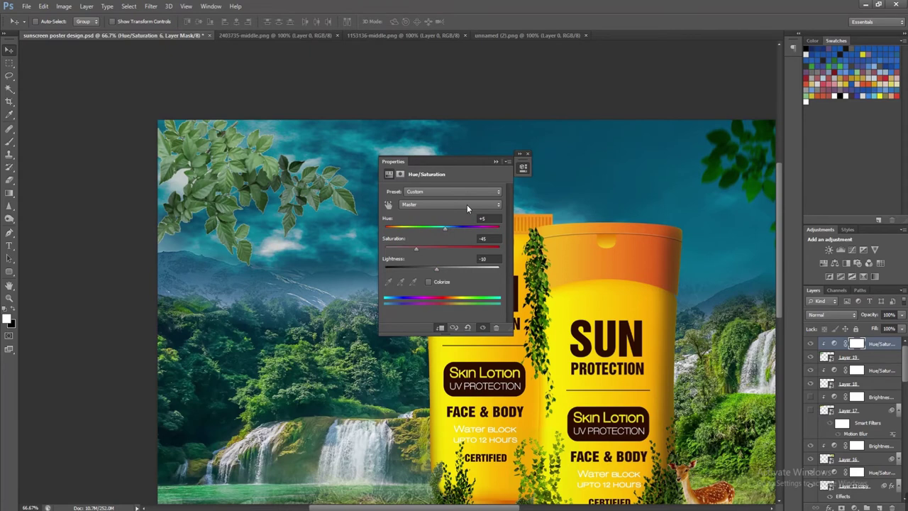
pyautogui.click(518, 154)
# Add a Brightness/Contrast adjustment with contrast 72 and brightness -30, then reselect Layer 19
pyautogui.click(855, 506)
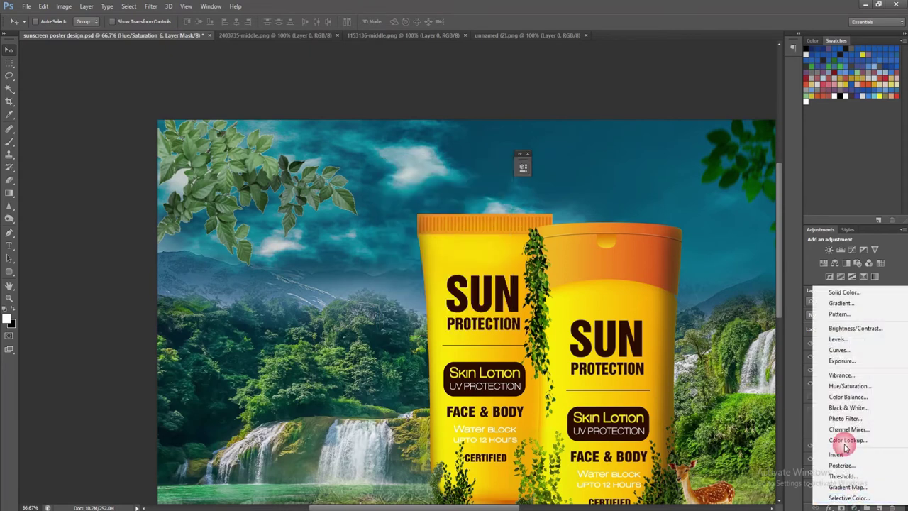
pyautogui.click(854, 328)
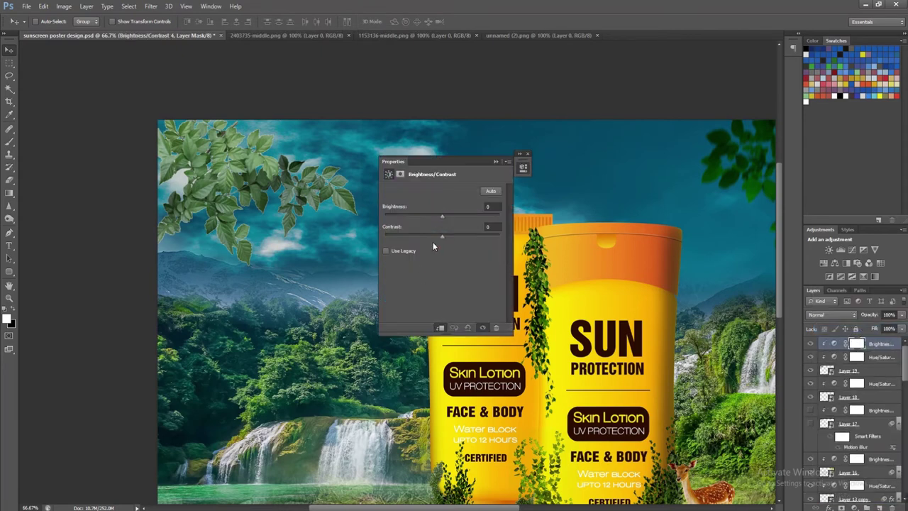
pyautogui.moveTo(442, 237); pyautogui.dragTo(485, 240)
pyautogui.moveTo(442, 217)
pyautogui.mouseDown()
pyautogui.moveTo(424, 224)
pyautogui.moveTo(440, 214)
pyautogui.moveTo(430, 218)
pyautogui.mouseUp()
pyautogui.click(495, 162)
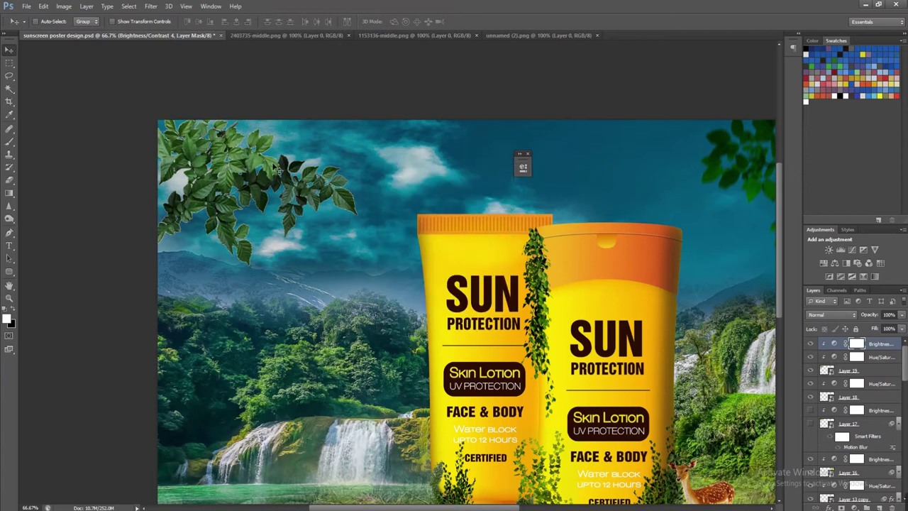
pyautogui.click(861, 372)
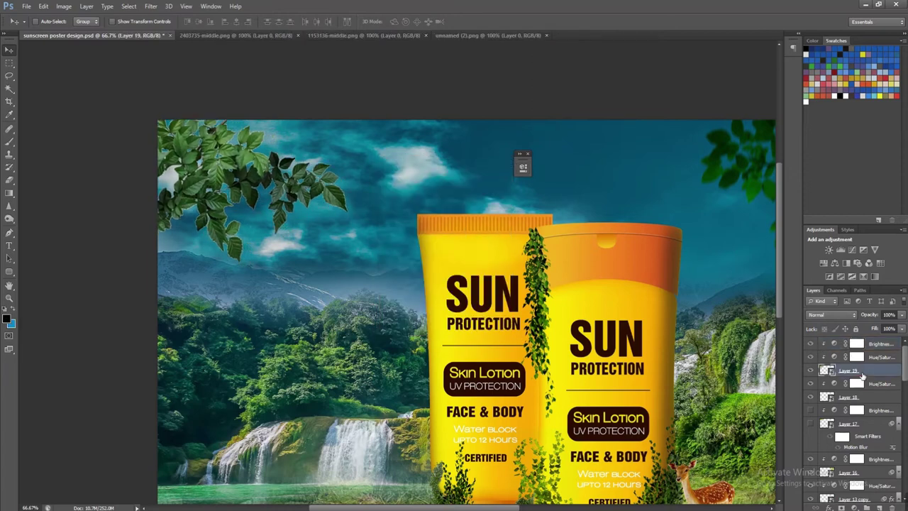
# Save the poster and apply a Motion Blur filter to the leaves
pyautogui.hotkey('ctrl', '-')
pyautogui.hotkey('ctrl', '-')
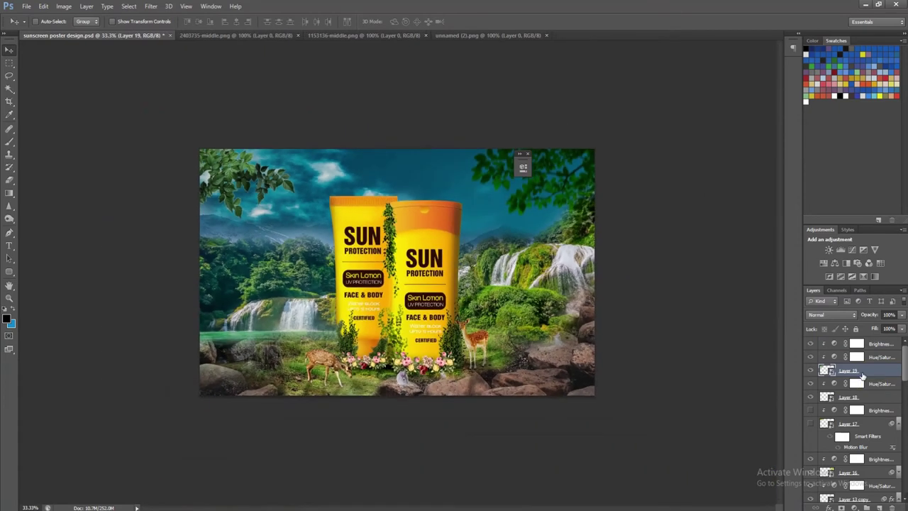
pyautogui.hotkey('ctrl', 's')
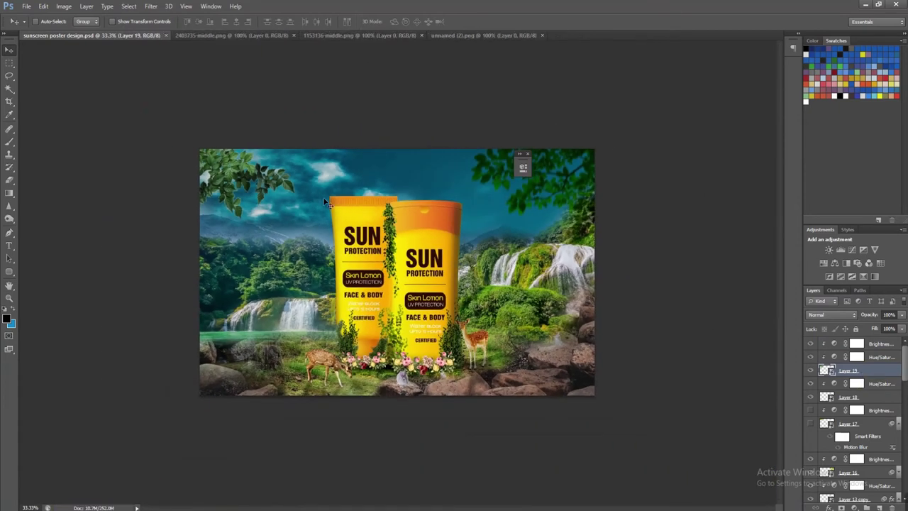
pyautogui.click(151, 6)
pyautogui.moveTo(200, 105)
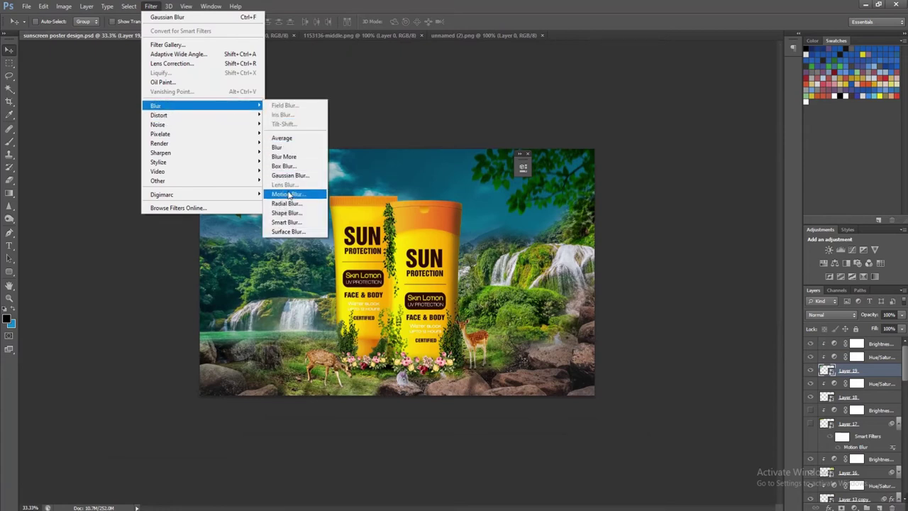
pyautogui.click(296, 194)
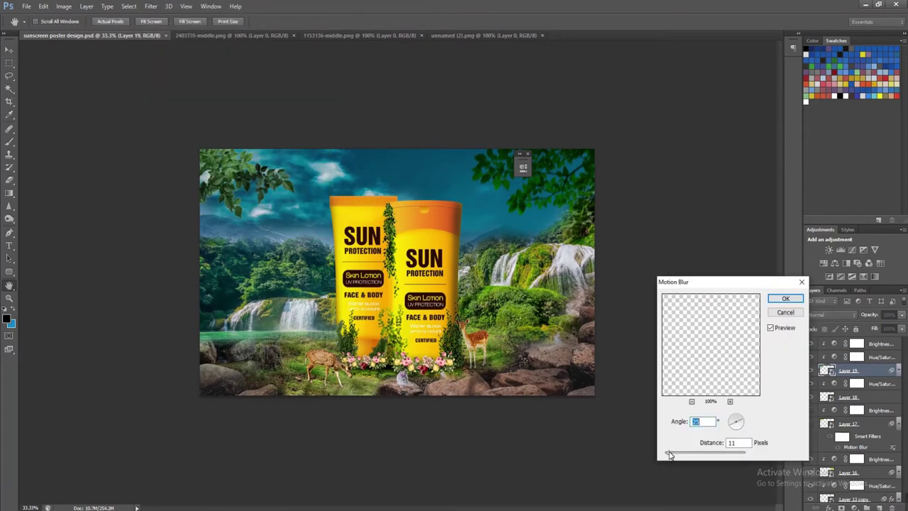
pyautogui.click(783, 299)
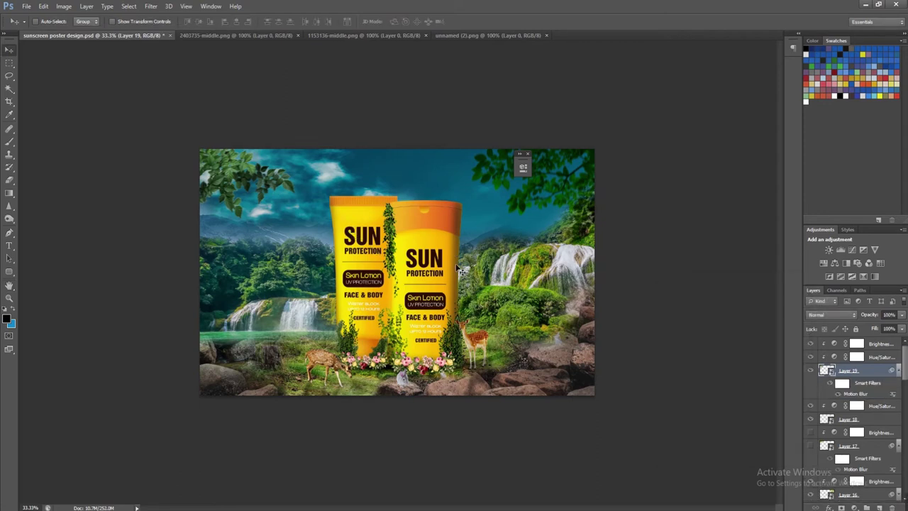
pyautogui.hotkey('ctrl', '+')
pyautogui.hotkey('ctrl', '+')
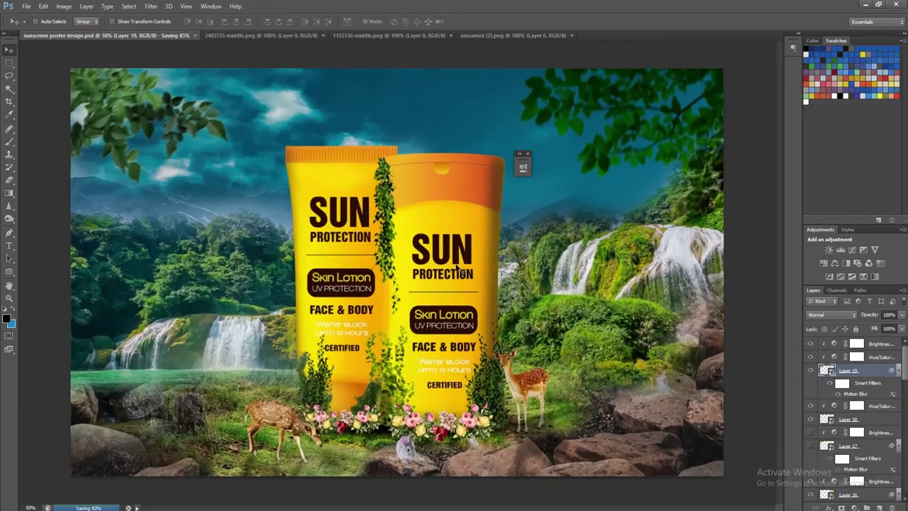
# Open bird flying.png and return to the sunscreen poster document
pyautogui.hotkey('ctrl', 'o')
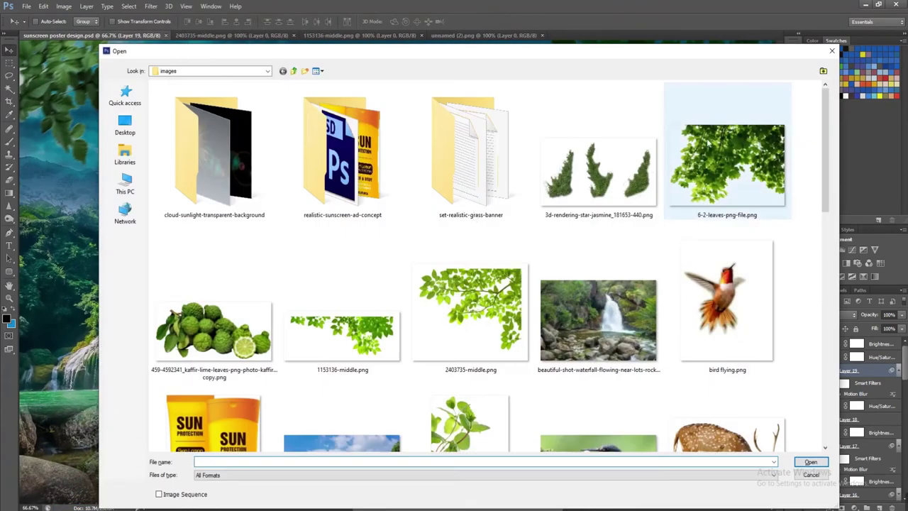
pyautogui.moveTo(828, 166); pyautogui.dragTo(828, 186)
pyautogui.doubleClick(723, 259)
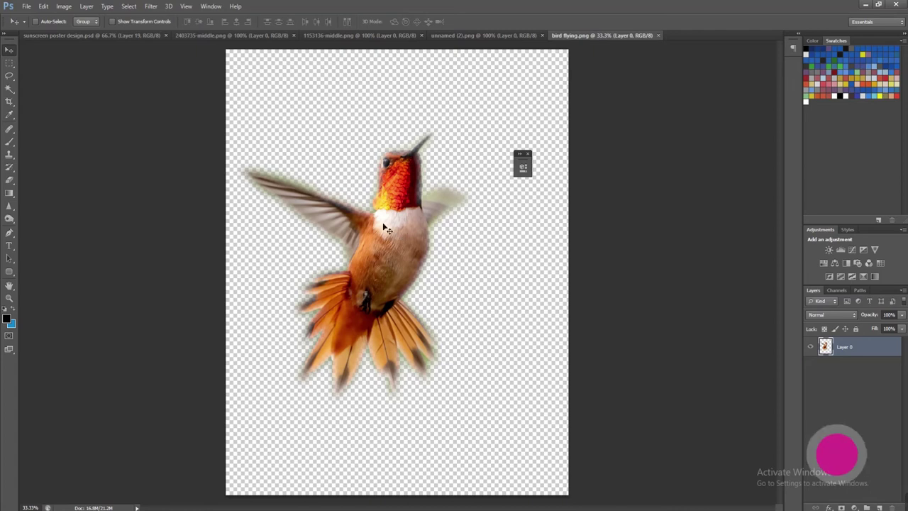
pyautogui.click(120, 37)
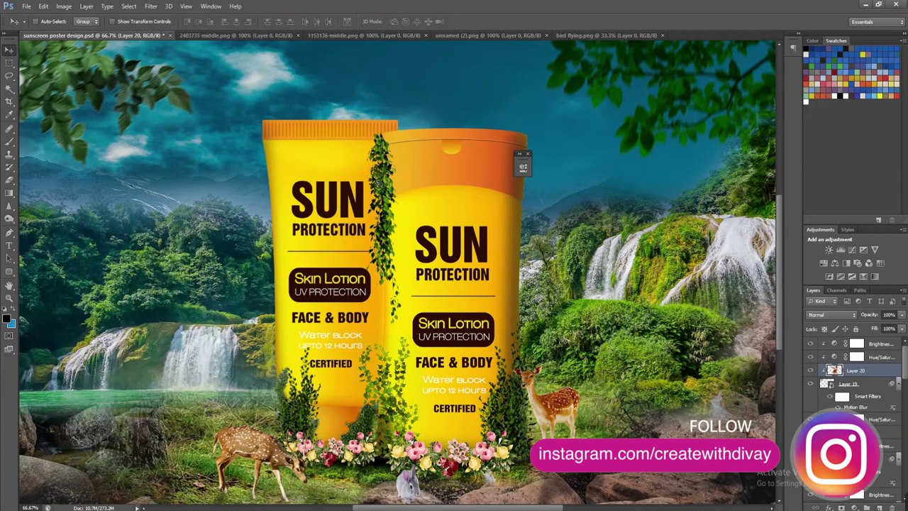
# Move the hummingbird layer, Layer 20, to the top of the layer stack
pyautogui.moveTo(883, 379); pyautogui.dragTo(880, 343)
pyautogui.rightClick(872, 343)
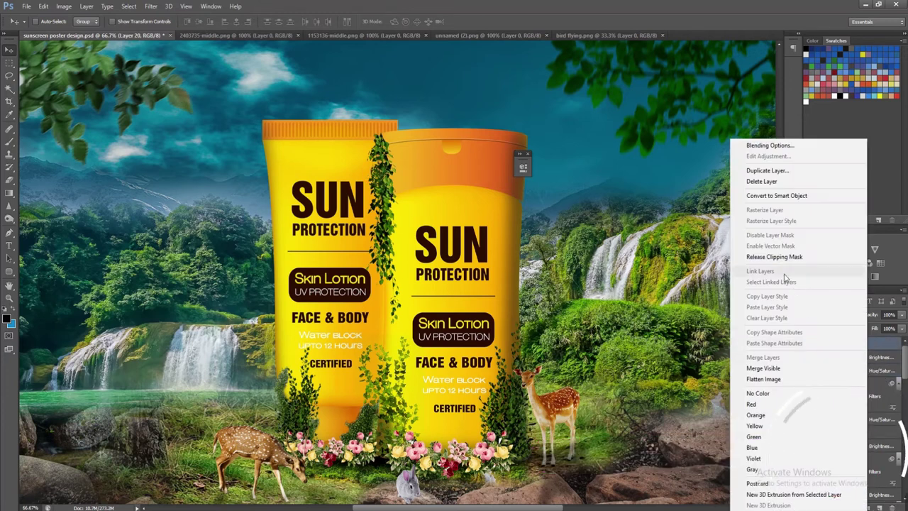
pyautogui.click(780, 257)
pyautogui.hotkey('ctrl', '-')
pyautogui.hotkey('ctrl', '-')
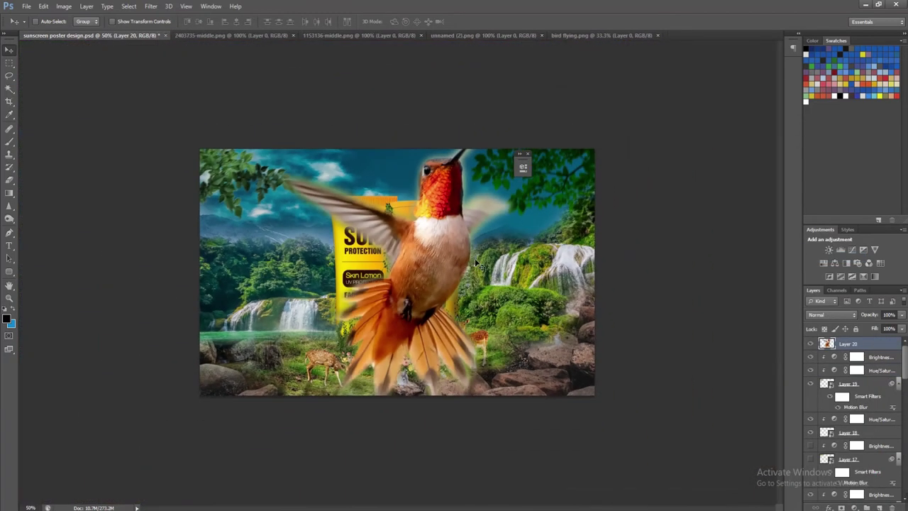
# Trim the hummingbird's fringe via a contracted, inverted selection, then convert it to a smart object
pyautogui.keyDown('ctrl'); pyautogui.click(828, 344); pyautogui.keyUp('ctrl')
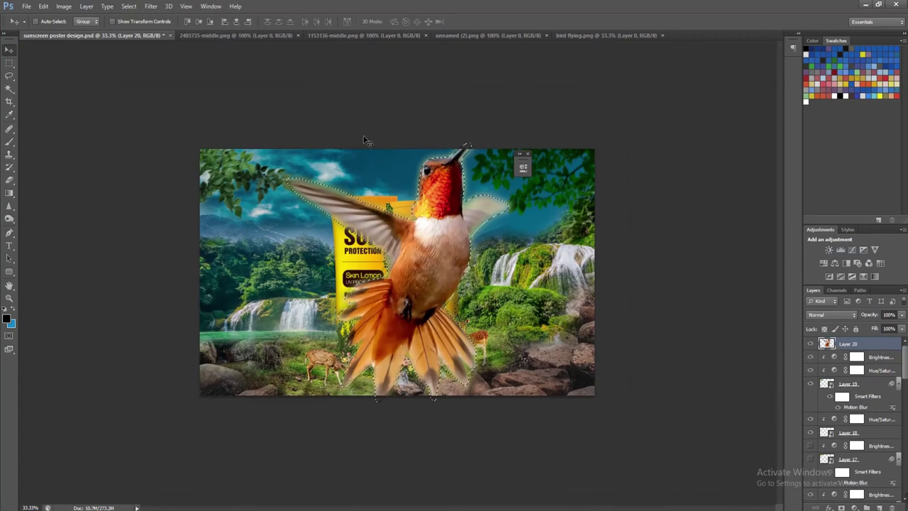
pyautogui.click(128, 5)
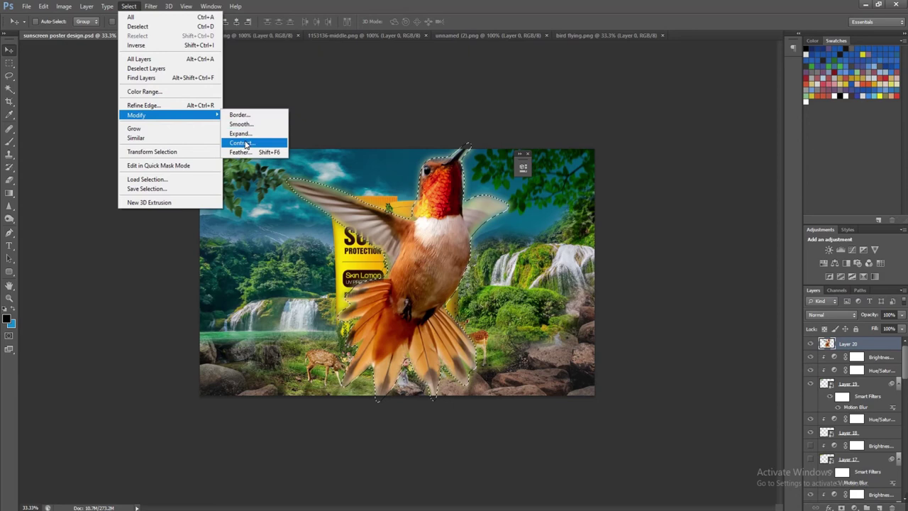
pyautogui.click(241, 142)
pyautogui.press('Return')
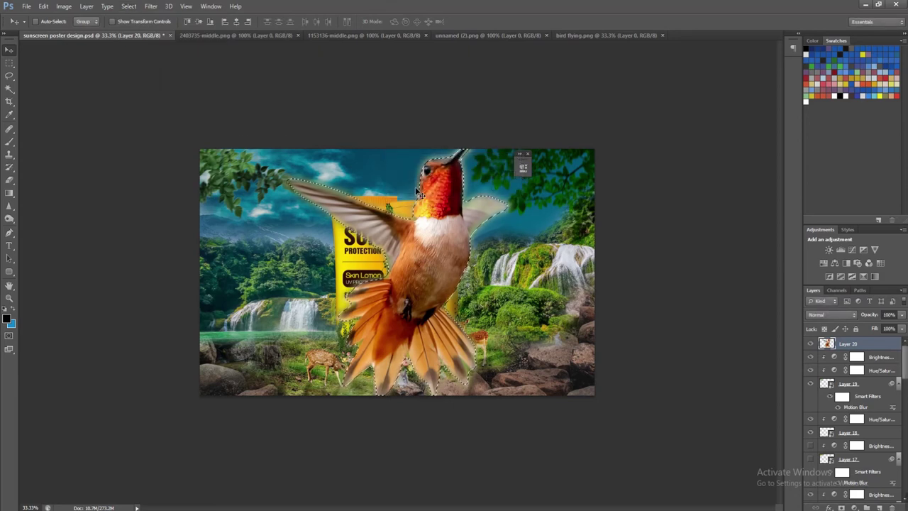
pyautogui.hotkey('ctrl', 'shift', 'i')
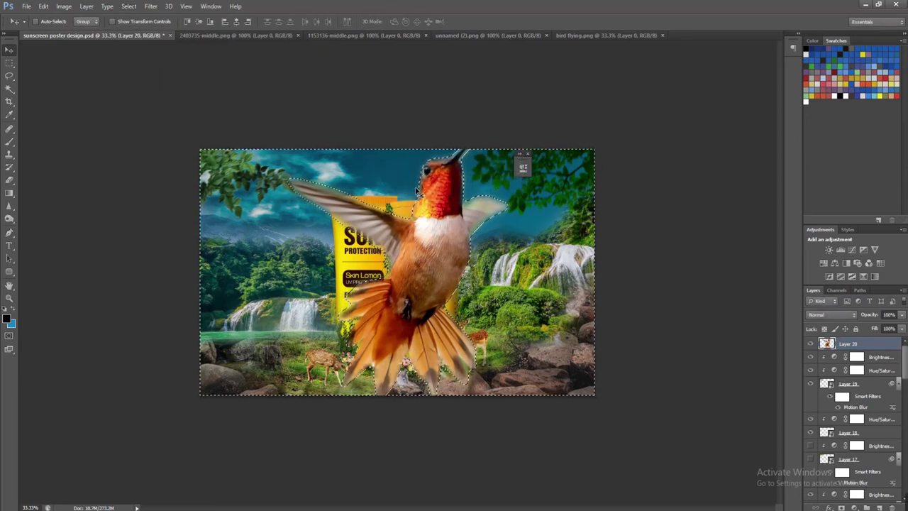
pyautogui.press('Delete')
pyautogui.hotkey('ctrl', 'd')
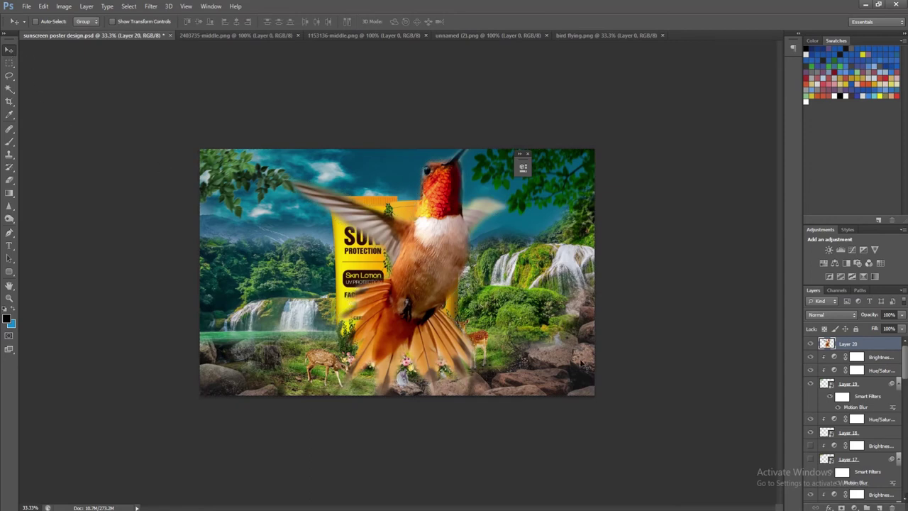
pyautogui.rightClick(856, 346)
pyautogui.click(776, 200)
# Shrink the hummingbird to about 17% and nudge it left and up
pyautogui.hotkey('ctrl', 't')
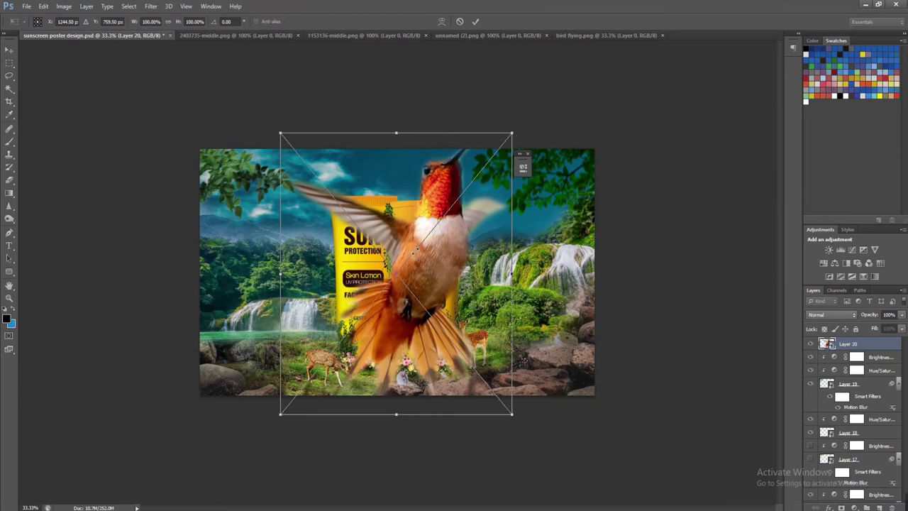
pyautogui.moveTo(512, 133); pyautogui.dragTo(419, 247)
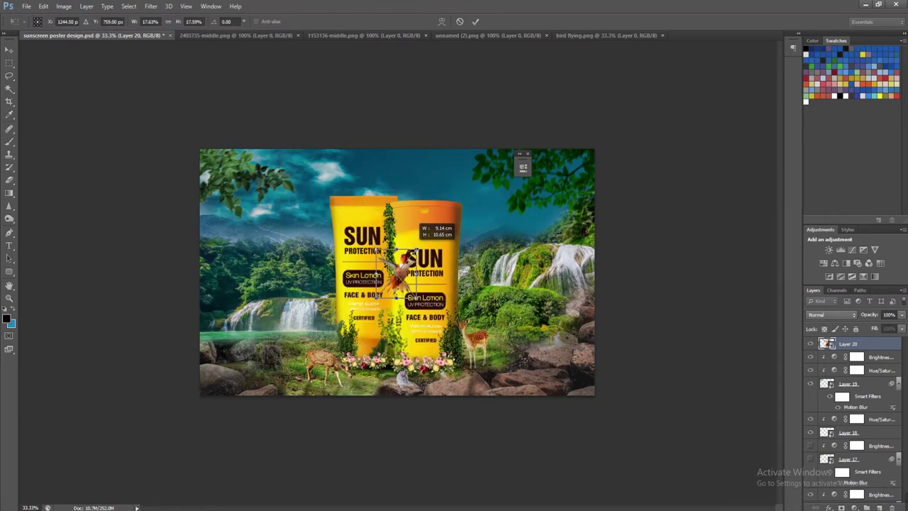
pyautogui.press('Return')
pyautogui.hotkey('shift', 'Left')
pyautogui.hotkey('shift', 'Left')
pyautogui.hotkey('shift', 'Left')
pyautogui.hotkey('shift', 'Left')
pyautogui.hotkey('shift', 'Left')
pyautogui.hotkey('shift', 'Left')
pyautogui.hotkey('shift', 'Left')
pyautogui.hotkey('shift', 'Left')
pyautogui.hotkey('shift', 'Left')
pyautogui.hotkey('shift', 'Up')
pyautogui.hotkey('shift', 'Up')
pyautogui.hotkey('shift', 'Up')
pyautogui.hotkey('shift', 'Up')
pyautogui.hotkey('shift', 'Up')
pyautogui.hotkey('shift', 'Up')
pyautogui.hotkey('shift', 'Up')
pyautogui.hotkey('shift', 'Up')
pyautogui.hotkey('shift', 'Up')
pyautogui.hotkey('shift', 'Down')
pyautogui.hotkey('shift', 'Down')
pyautogui.hotkey('ctrl', '+')
# Shrink the hummingbird further to about 8.6%, position it beside the tubes, and save
pyautogui.hotkey('ctrl', 't')
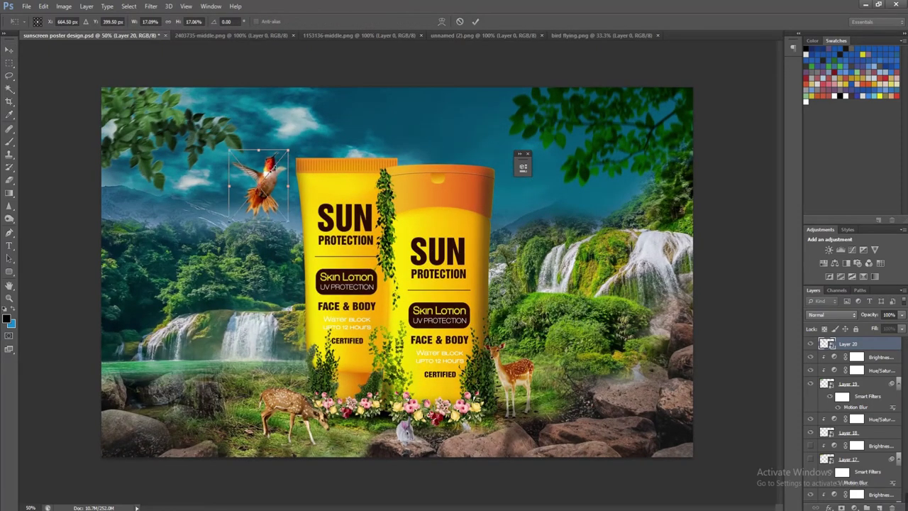
pyautogui.moveTo(288, 151); pyautogui.dragTo(276, 168)
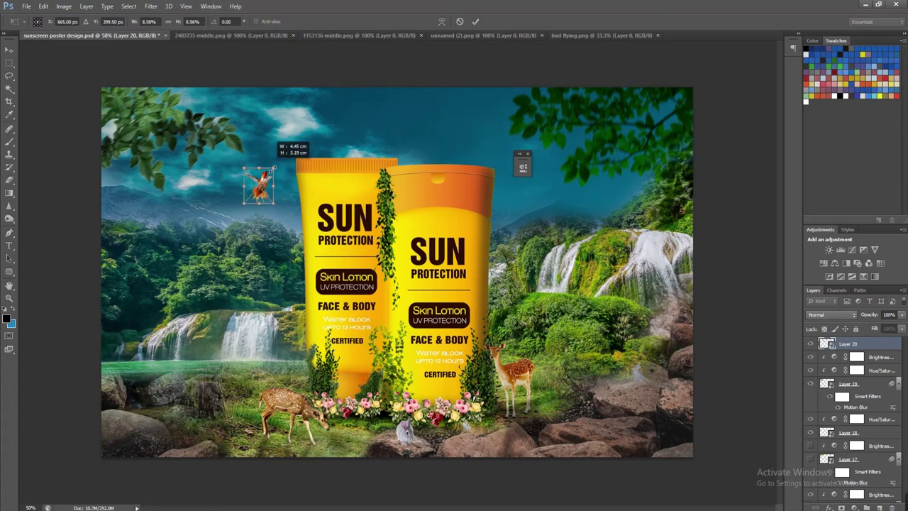
pyautogui.press('Return')
pyautogui.hotkey('shift', 'Up')
pyautogui.hotkey('shift', 'Up')
pyautogui.hotkey('shift', 'Up')
pyautogui.hotkey('shift', 'Right')
pyautogui.hotkey('shift', 'Right')
pyautogui.hotkey('shift', 'Up')
pyautogui.hotkey('shift', 'Down')
pyautogui.hotkey('shift', 'Down')
pyautogui.hotkey('shift', 'Left')
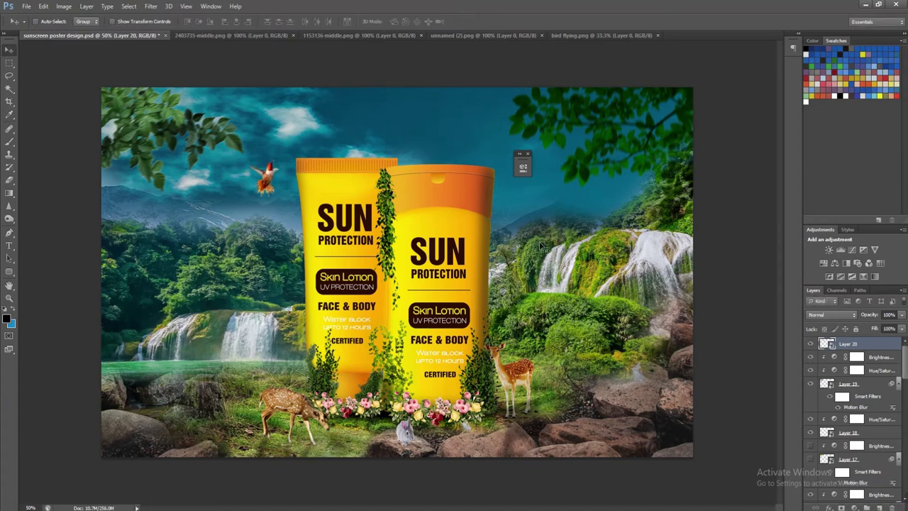
pyautogui.hotkey('ctrl', 's')
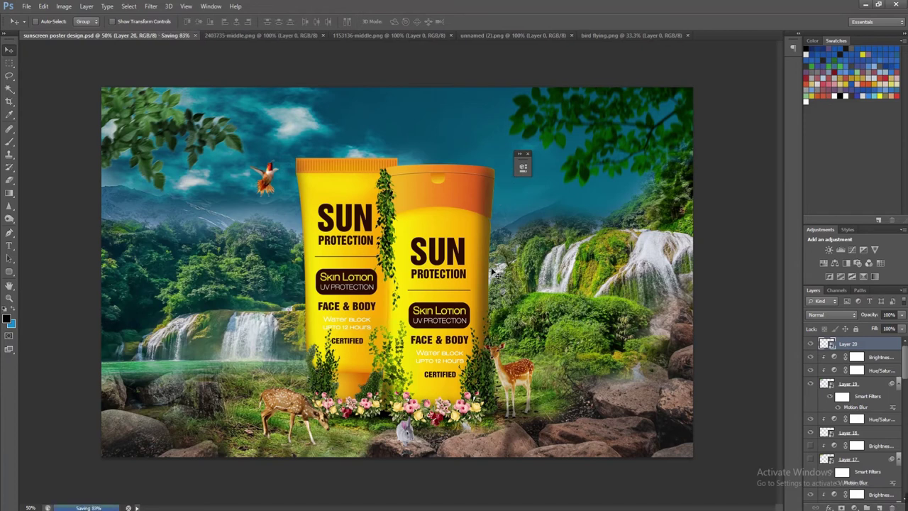
# Close four unneeded image tabs and open ivy-png-46862.png
pyautogui.click(653, 35)
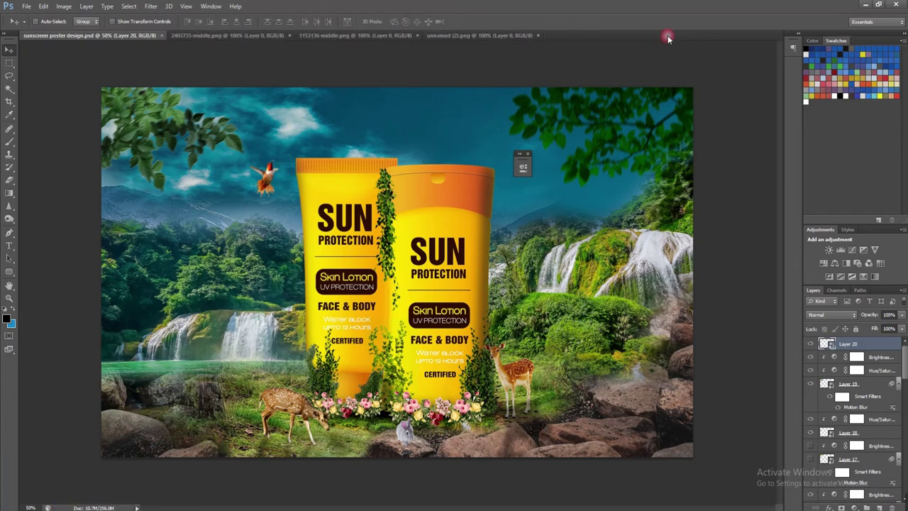
pyautogui.click(537, 35)
pyautogui.click(416, 34)
pyautogui.click(290, 35)
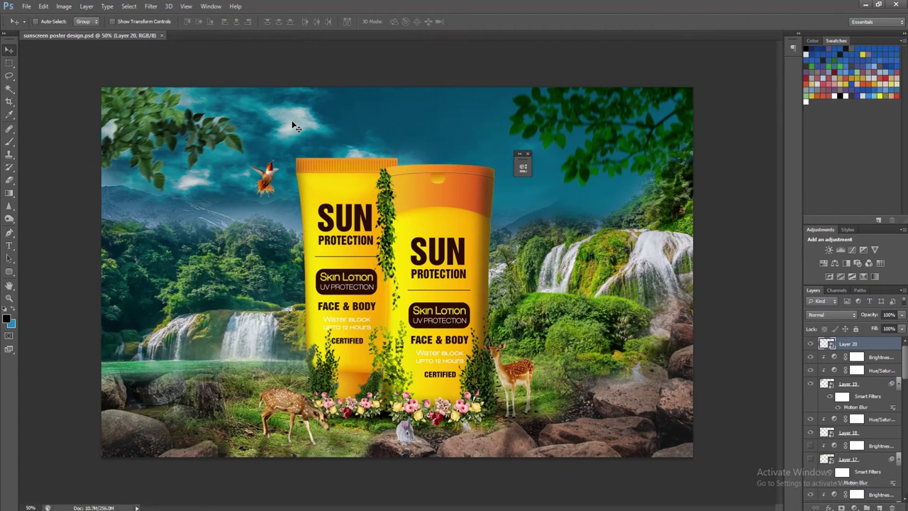
pyautogui.hotkey('ctrl', 'o')
pyautogui.moveTo(826, 138); pyautogui.dragTo(840, 291)
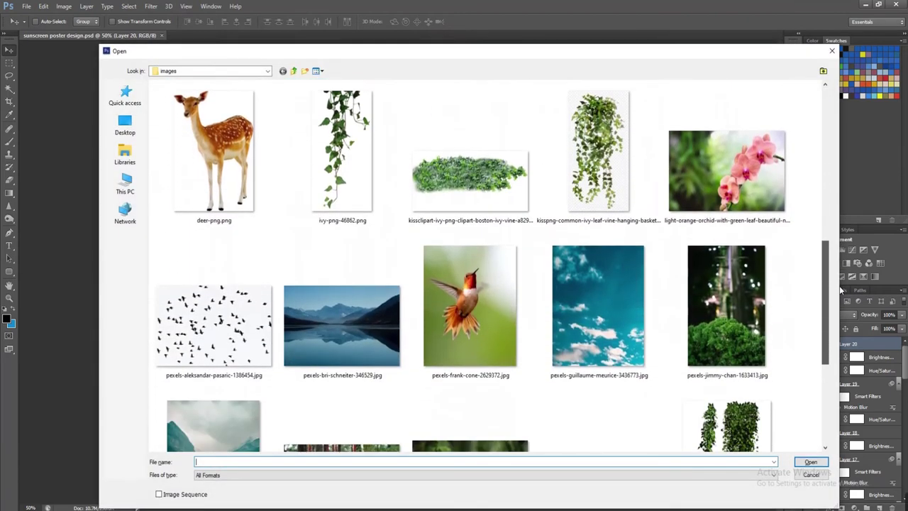
pyautogui.moveTo(429, 54)
pyautogui.mouseDown()
pyautogui.moveTo(465, 81)
pyautogui.moveTo(723, 118)
pyautogui.moveTo(604, 45)
pyautogui.mouseUp()
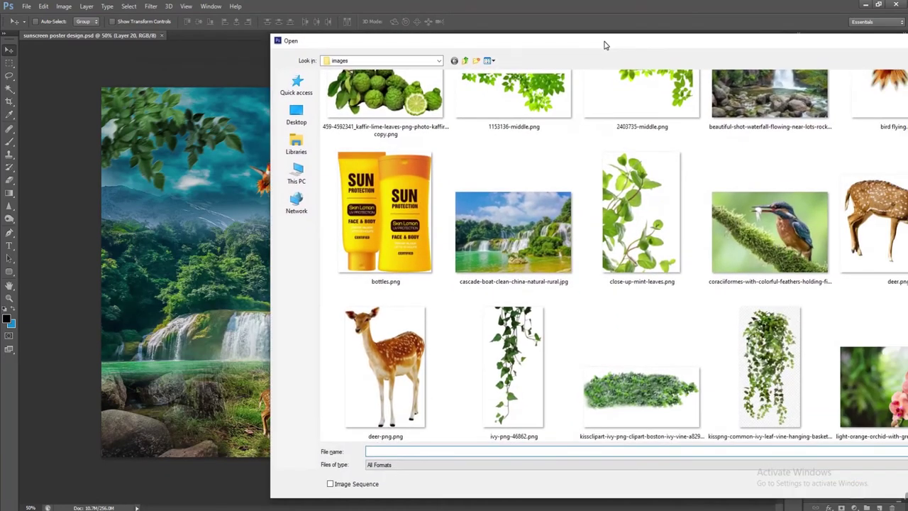
pyautogui.doubleClick(513, 365)
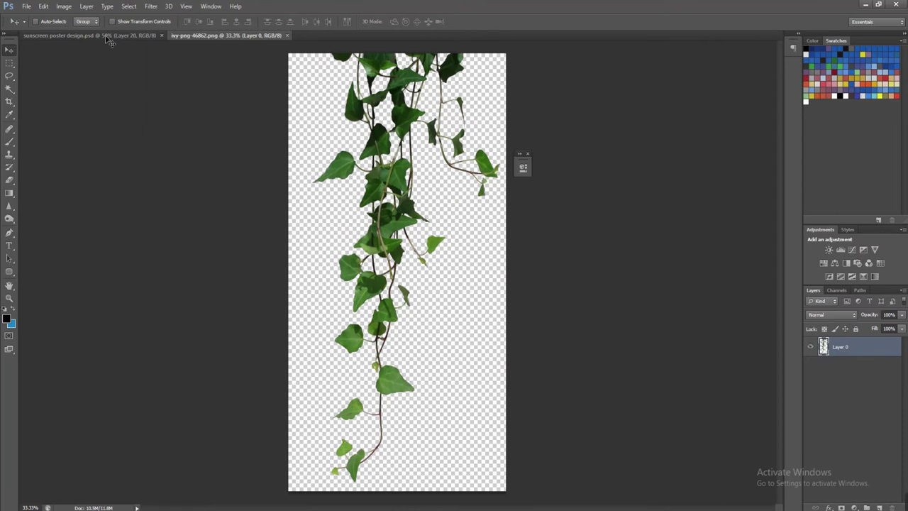
# Bring the ivy into the poster as a smart object and scale it to about 54%
pyautogui.moveTo(108, 40); pyautogui.dragTo(270, 222)
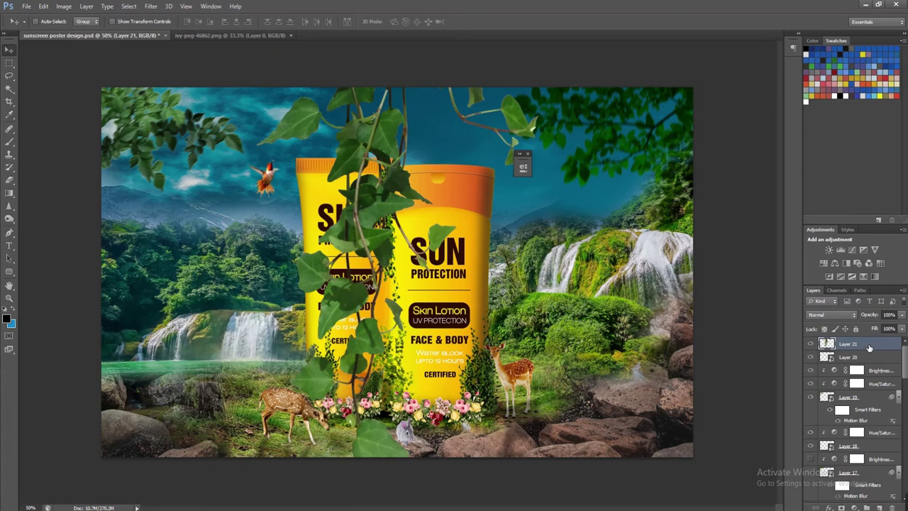
pyautogui.rightClick(868, 347)
pyautogui.click(773, 196)
pyautogui.hotkey('ctrl', 't')
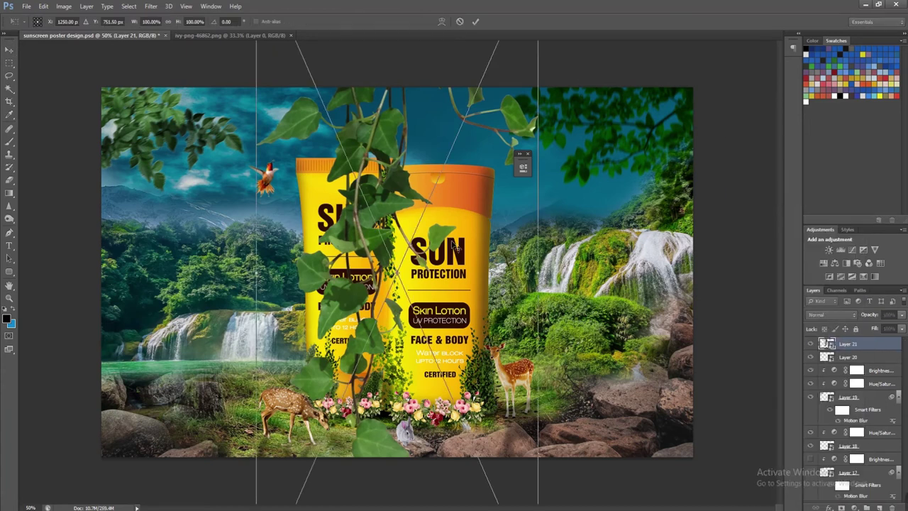
pyautogui.hotkey('ctrl', '-')
pyautogui.hotkey('ctrl', '-')
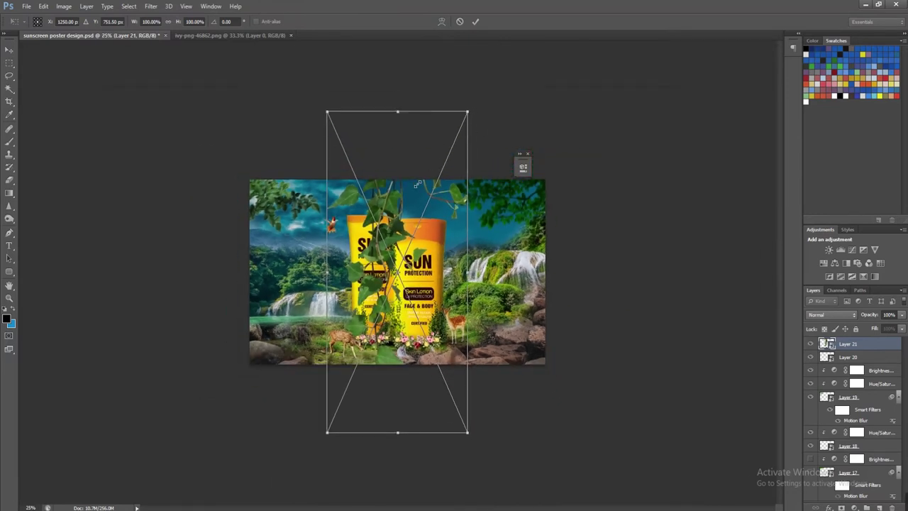
pyautogui.moveTo(467, 111); pyautogui.dragTo(429, 181)
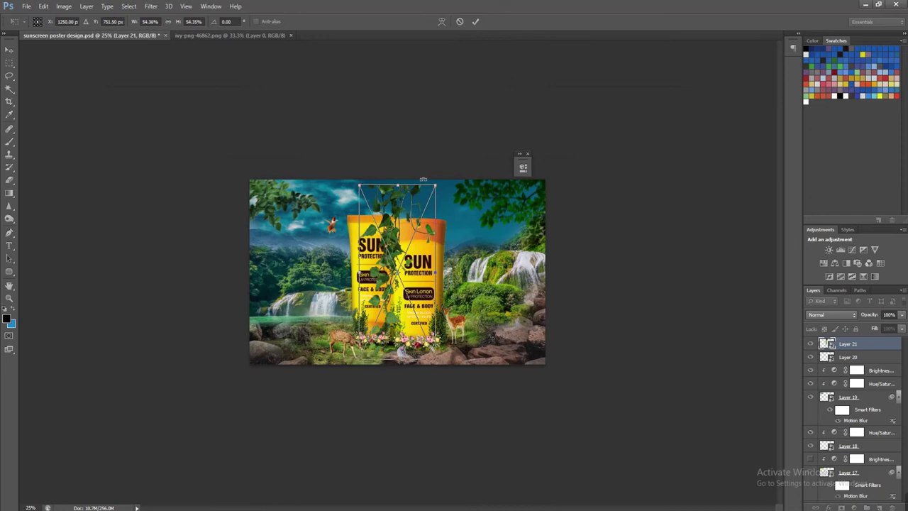
pyautogui.press('Return')
# Position the ivy to hang along the poster's left edge and save
pyautogui.hotkey('ctrl', '+')
pyautogui.hotkey('ctrl', '+')
pyautogui.hotkey('shift', 'Right')
pyautogui.hotkey('shift', 'Right')
pyautogui.hotkey('shift', 'Right')
pyautogui.hotkey('shift', 'Right')
pyautogui.hotkey('shift', 'Right')
pyautogui.hotkey('shift', 'Right')
pyautogui.hotkey('shift', 'Right')
pyautogui.hotkey('shift', 'Right')
pyautogui.hotkey('shift', 'Right')
pyautogui.hotkey('shift', 'Right')
pyautogui.hotkey('shift', 'Right')
pyautogui.hotkey('shift', 'Right')
pyautogui.hotkey('shift', 'Right')
pyautogui.hotkey('shift', 'Right')
pyautogui.hotkey('shift', 'Right')
pyautogui.hotkey('shift', 'Right')
pyautogui.hotkey('shift', 'Right')
pyautogui.hotkey('shift', 'Right')
pyautogui.hotkey('shift', 'Right')
pyautogui.hotkey('shift', 'Right')
pyautogui.hotkey('shift', 'Right')
pyautogui.hotkey('shift', 'Right')
pyautogui.hotkey('shift', 'Right')
pyautogui.hotkey('shift', 'Right')
pyautogui.hotkey('ctrl', 's')
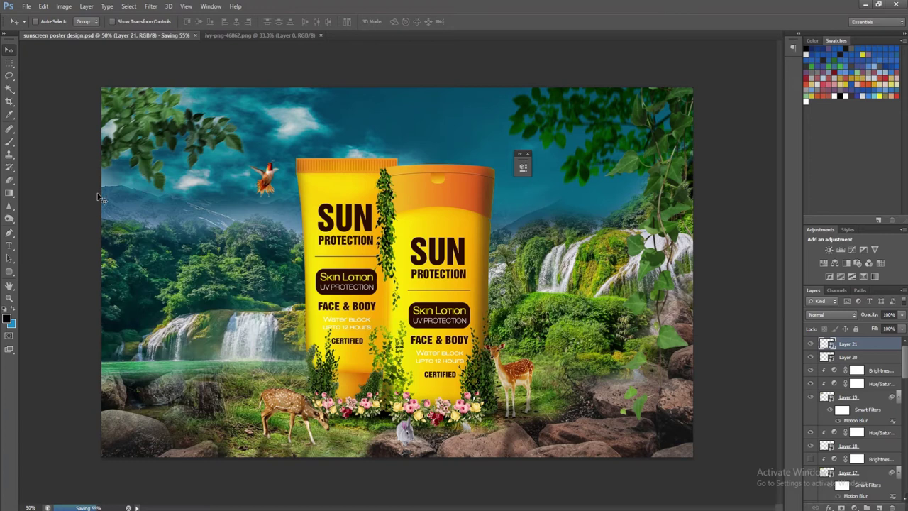
pyautogui.moveTo(100, 198); pyautogui.dragTo(151, 186)
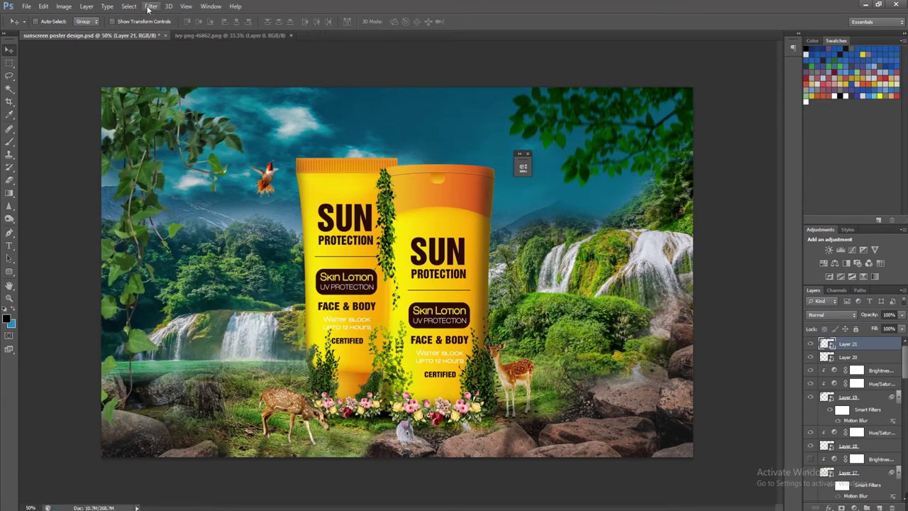
# Apply a Motion Blur to the ivy at a 63° angle and 8-pixel distance, then save
pyautogui.click(149, 6)
pyautogui.moveTo(211, 6)
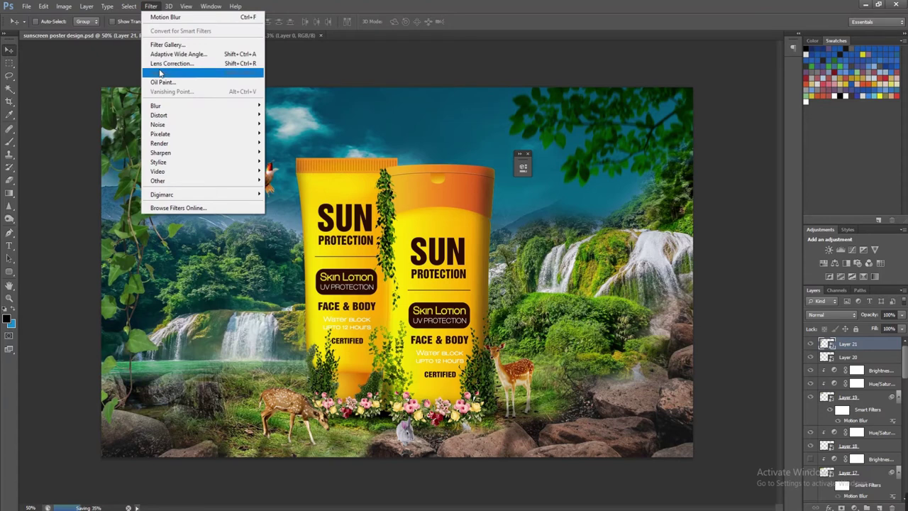
pyautogui.click(857, 348)
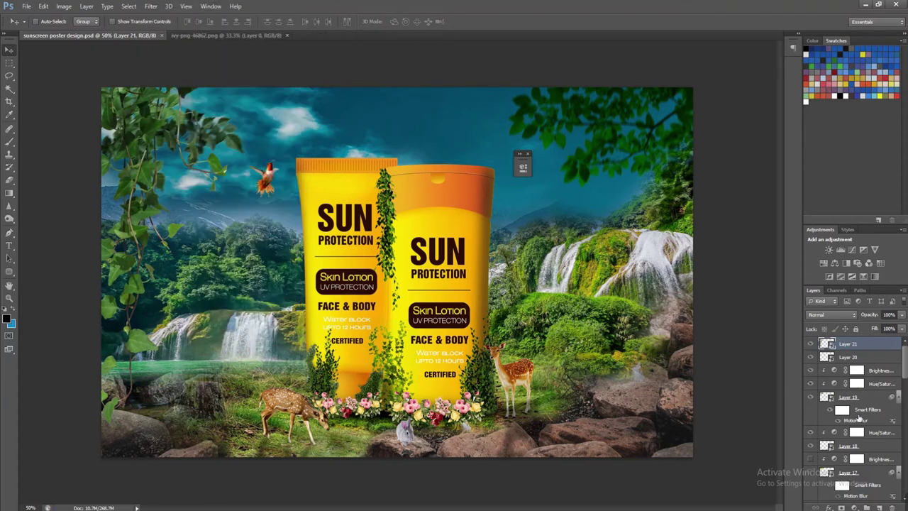
pyautogui.click(151, 6)
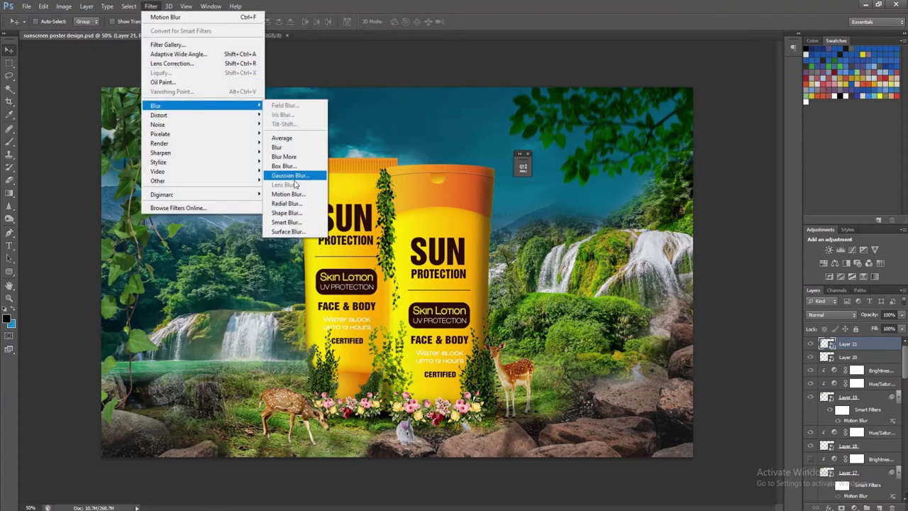
pyautogui.moveTo(156, 105)
pyautogui.click(295, 193)
pyautogui.moveTo(670, 455); pyautogui.dragTo(668, 456)
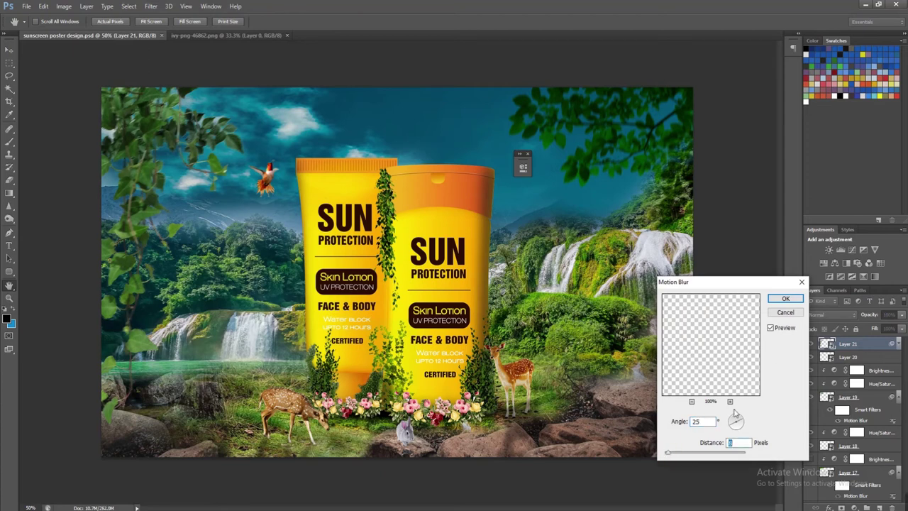
pyautogui.moveTo(739, 423); pyautogui.dragTo(738, 422)
pyautogui.click(737, 422)
pyautogui.click(785, 298)
pyautogui.press('v')
pyautogui.hotkey('ctrl', 's')
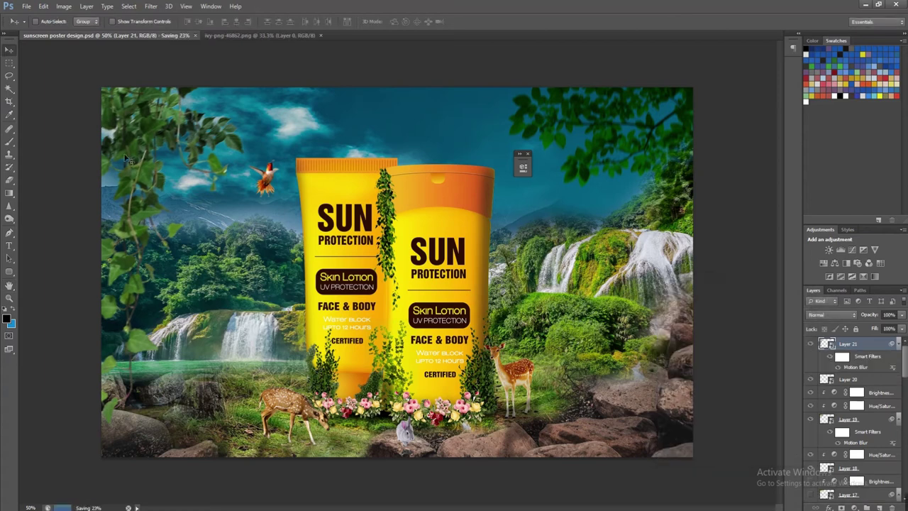
# Flip Layer 19's leaves horizontally, reapply the motion blur, nudge them right, and save
pyautogui.rightClick(105, 112)
pyautogui.click(124, 139)
pyautogui.hotkey('ctrl', 't')
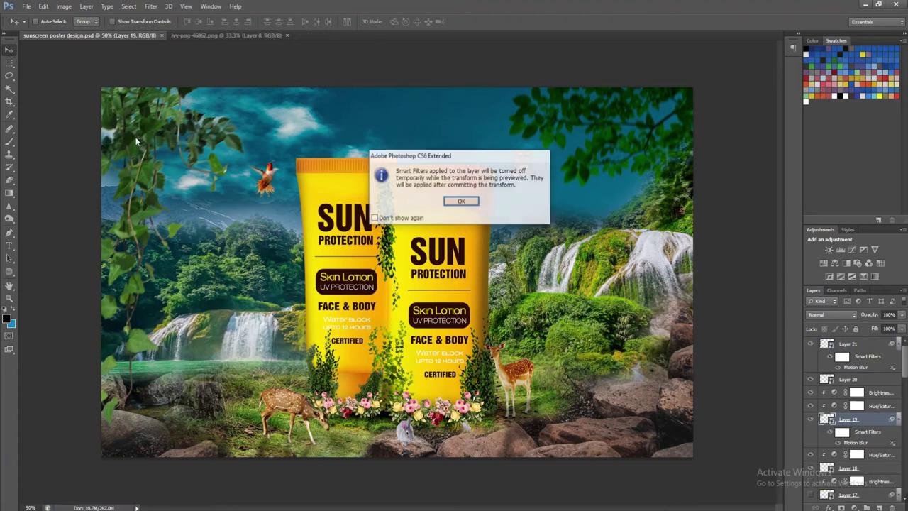
pyautogui.click(458, 202)
pyautogui.rightClick(211, 155)
pyautogui.click(246, 291)
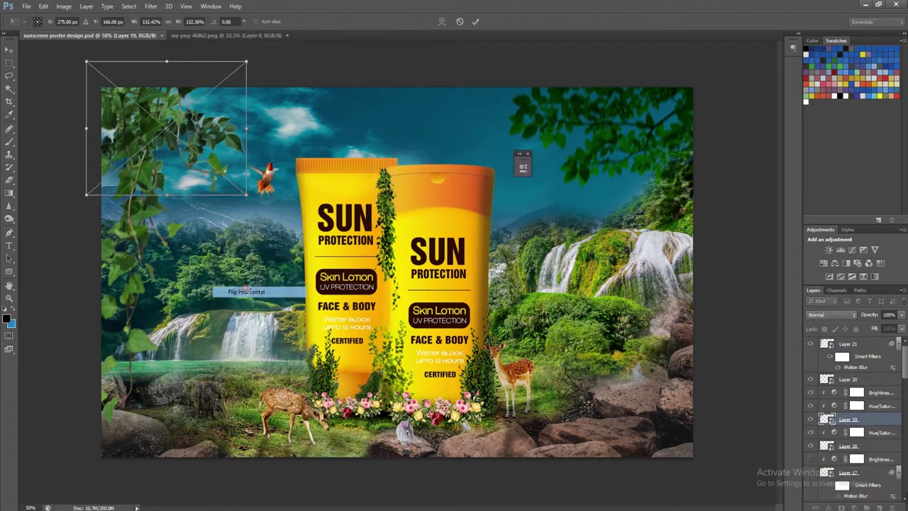
pyautogui.press('Return')
pyautogui.hotkey('ctrl', 'f')
pyautogui.hotkey('shift', 'Right')
pyautogui.hotkey('shift', 'Right')
pyautogui.hotkey('shift', 'Right')
pyautogui.hotkey('shift', 'Right')
pyautogui.hotkey('shift', 'Right')
pyautogui.hotkey('shift', 'Right')
pyautogui.hotkey('shift', 'Right')
pyautogui.hotkey('shift', 'Right')
pyautogui.hotkey('shift', 'Right')
pyautogui.hotkey('shift', 'Right')
pyautogui.hotkey('shift', 'Right')
pyautogui.hotkey('shift', 'Right')
pyautogui.hotkey('shift', 'Right')
pyautogui.hotkey('shift', 'Right')
pyautogui.hotkey('shift', 'Right')
pyautogui.hotkey('shift', 'Right')
pyautogui.hotkey('shift', 'Right')
pyautogui.hotkey('shift', 'Right')
pyautogui.hotkey('shift', 'Right')
pyautogui.hotkey('shift', 'Right')
pyautogui.hotkey('shift', 'Right')
pyautogui.hotkey('shift', 'Right')
pyautogui.hotkey('shift', 'Right')
pyautogui.hotkey('shift', 'Right')
pyautogui.hotkey('shift', 'Right')
pyautogui.hotkey('shift', 'Right')
pyautogui.hotkey('shift', 'Right')
pyautogui.hotkey('shift', 'Right')
pyautogui.hotkey('shift', 'Right')
pyautogui.hotkey('shift', 'Right')
pyautogui.hotkey('shift', 'Right')
pyautogui.hotkey('shift', 'Right')
pyautogui.hotkey('shift', 'Right')
pyautogui.hotkey('shift', 'Right')
pyautogui.hotkey('ctrl', 's')
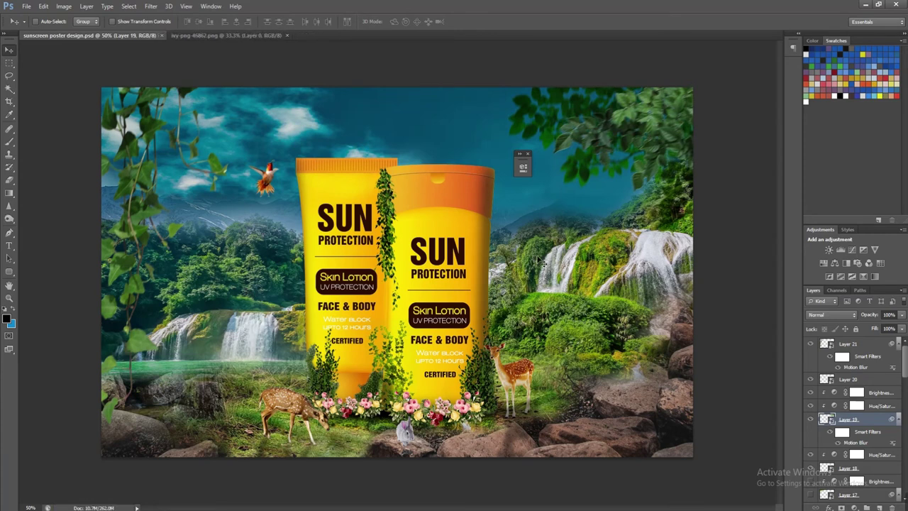
# Open the leaves smart object, load its outline as a selection, then close it
pyautogui.doubleClick(827, 419)
pyautogui.click(489, 213)
pyautogui.keyDown('ctrl'); pyautogui.click(827, 346); pyautogui.keyUp('ctrl')
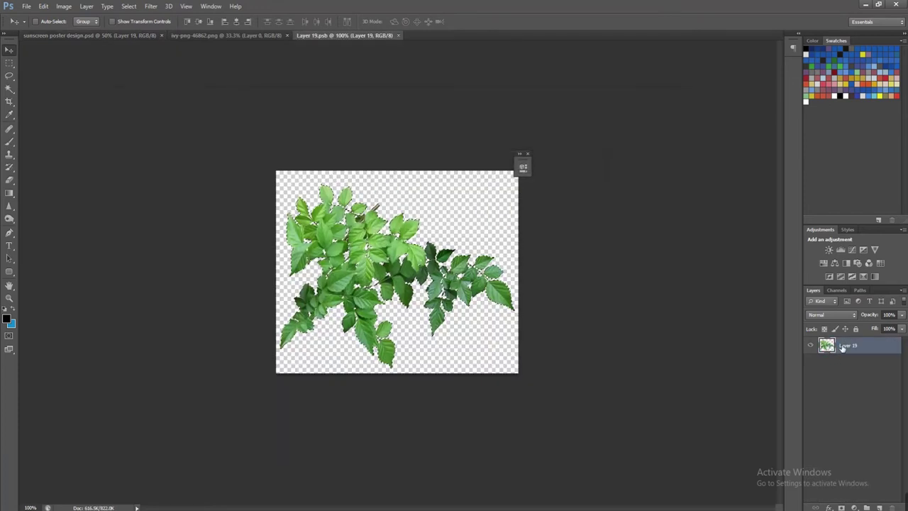
pyautogui.hotkey('ctrl', 'd')
pyautogui.click(401, 35)
pyautogui.click(424, 197)
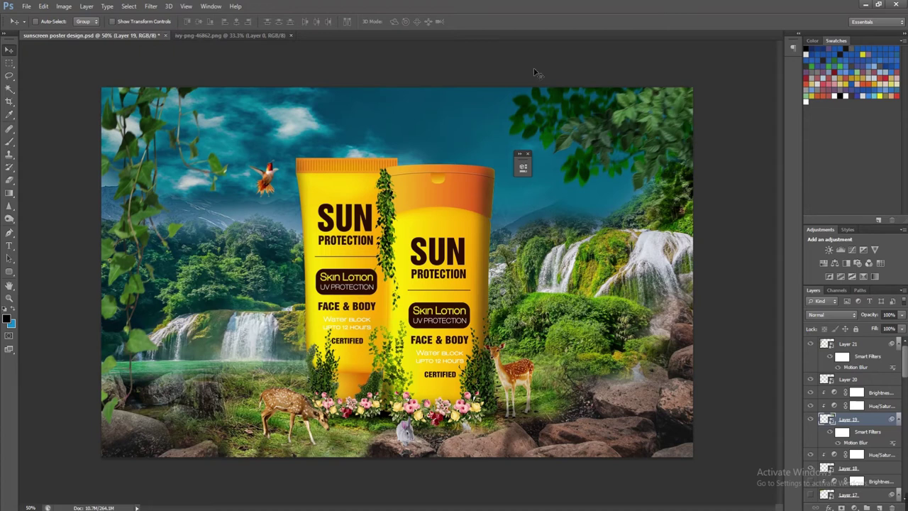
# Hide the dense upper-right foliage layer, nudge the remaining upper-right leaves down, and save
pyautogui.rightClick(533, 130)
pyautogui.click(558, 146)
pyautogui.click(810, 495)
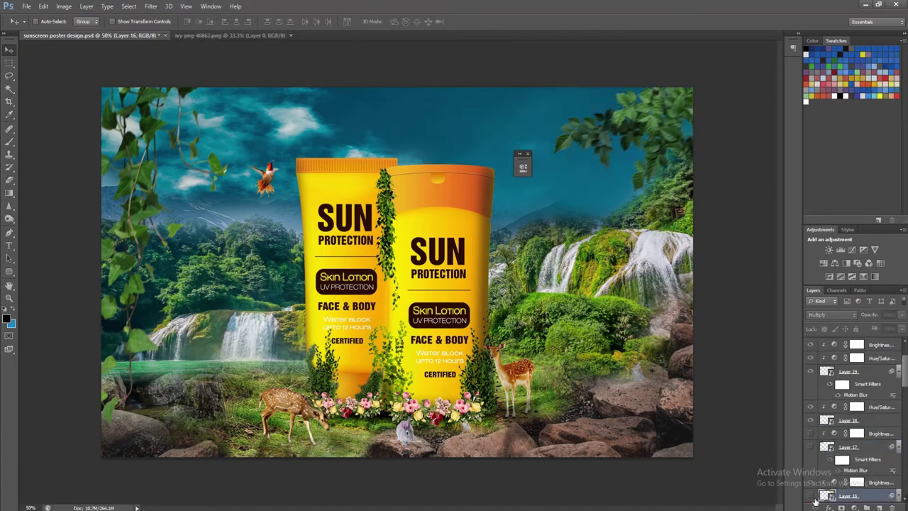
pyautogui.rightClick(657, 128)
pyautogui.click(680, 140)
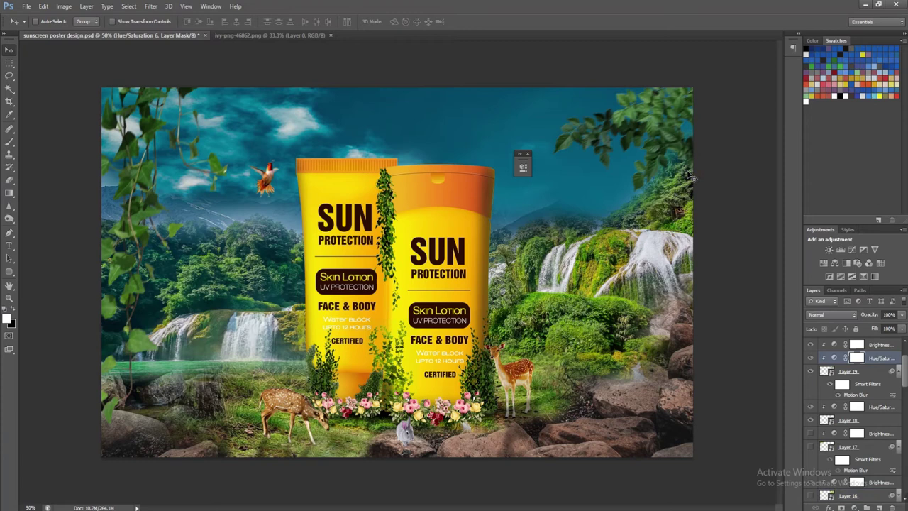
pyautogui.rightClick(659, 124)
pyautogui.click(670, 151)
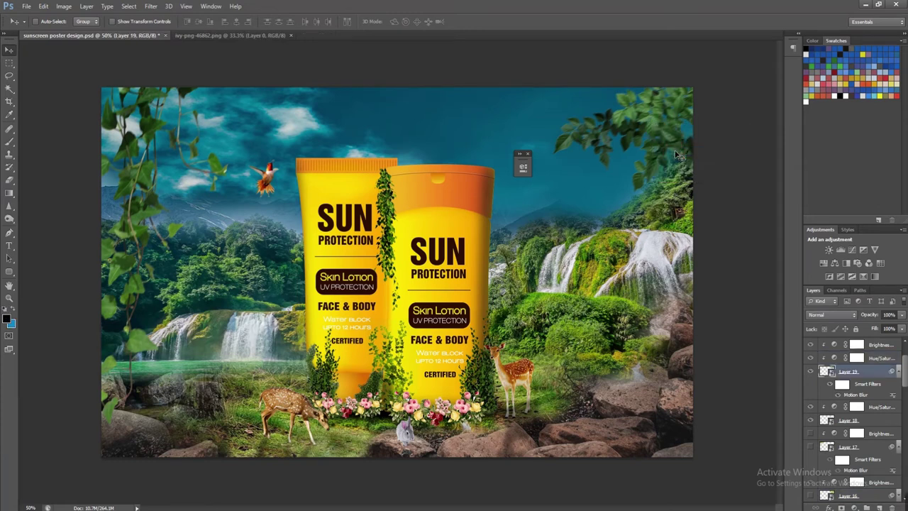
pyautogui.press('Down')
pyautogui.press('Down')
pyautogui.press('Down')
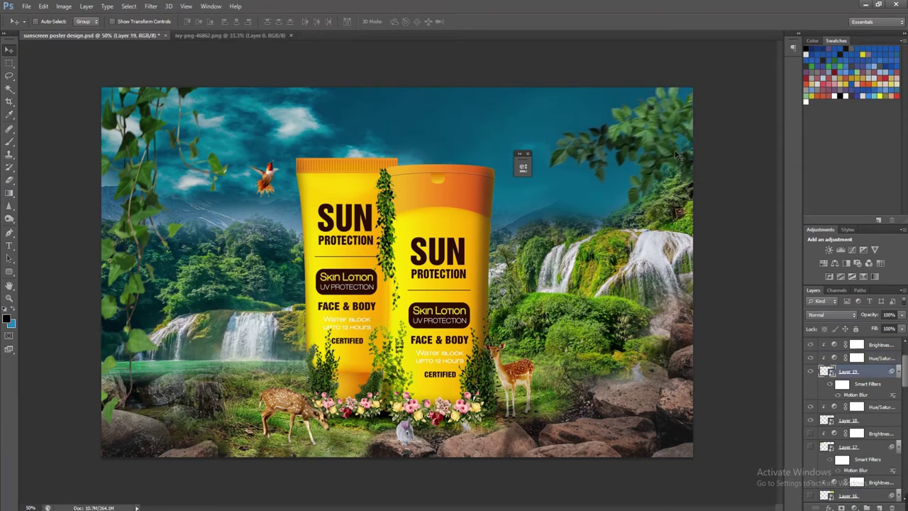
pyautogui.press('Down')
pyautogui.hotkey('ctrl', 's')
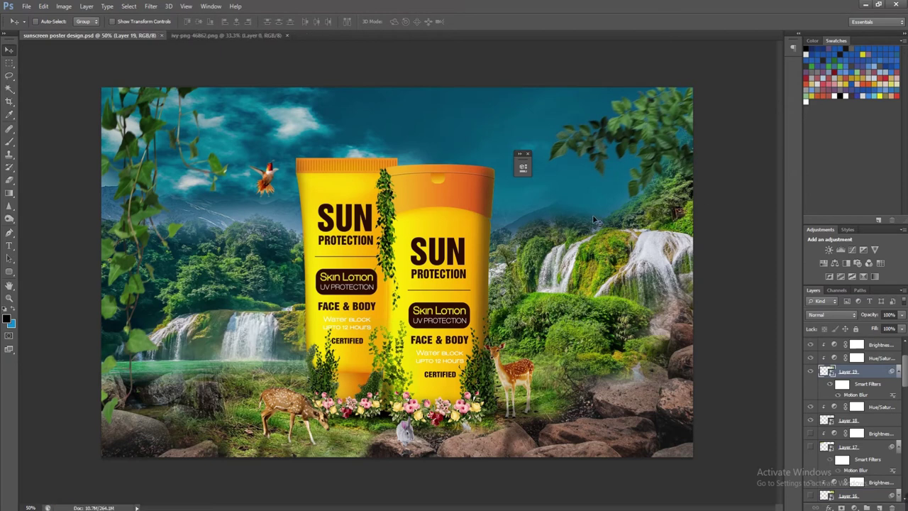
# Open 6-2-leaves-png-file.png and return to the sunscreen poster tab
pyautogui.hotkey('ctrl', 'o')
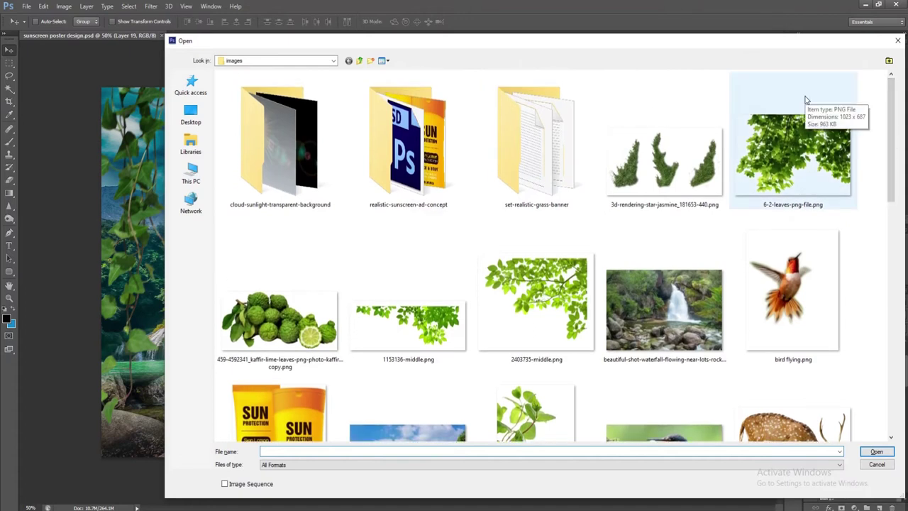
pyautogui.moveTo(763, 40); pyautogui.dragTo(683, 171)
pyautogui.doubleClick(655, 244)
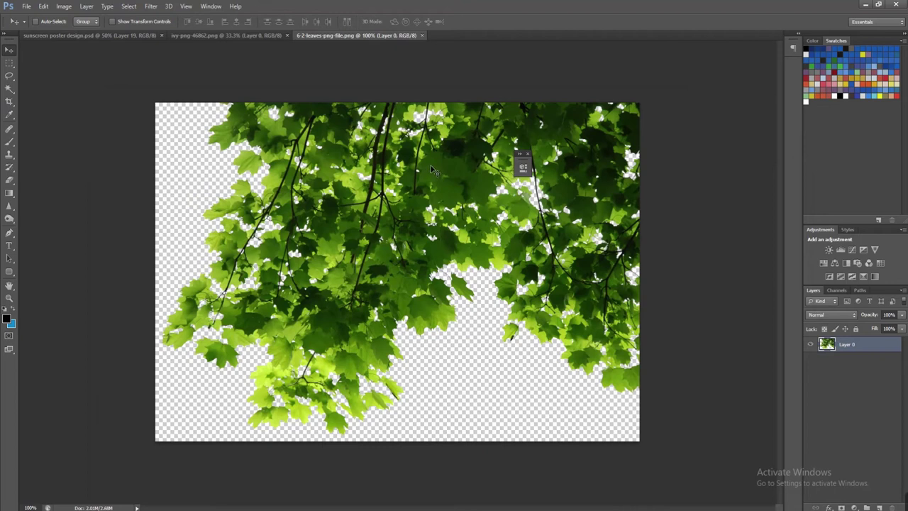
pyautogui.click(118, 35)
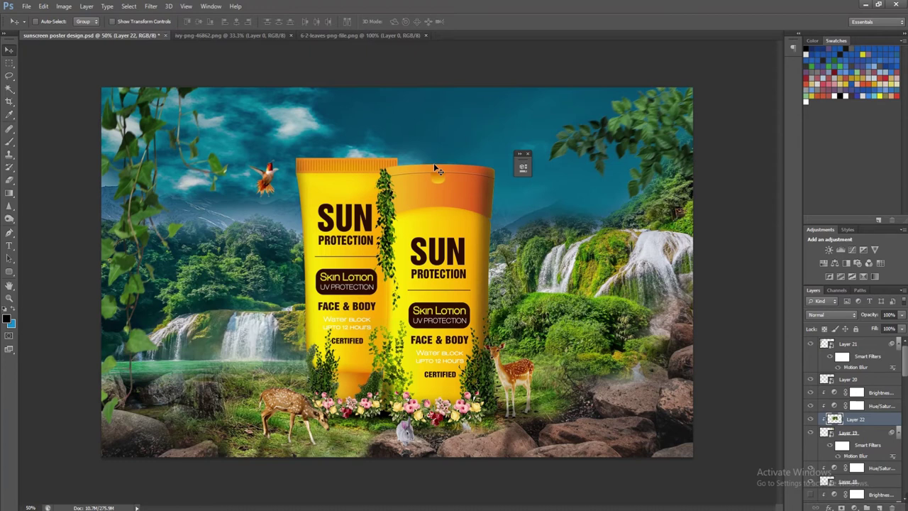
# Try clipping and moving the leaves layer over the tubes, then delete it
pyautogui.rightClick(866, 417)
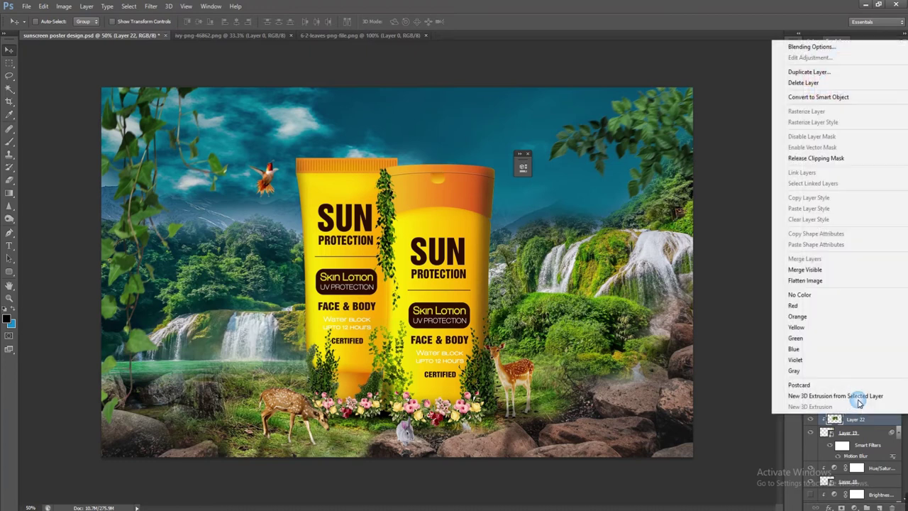
pyautogui.click(774, 174)
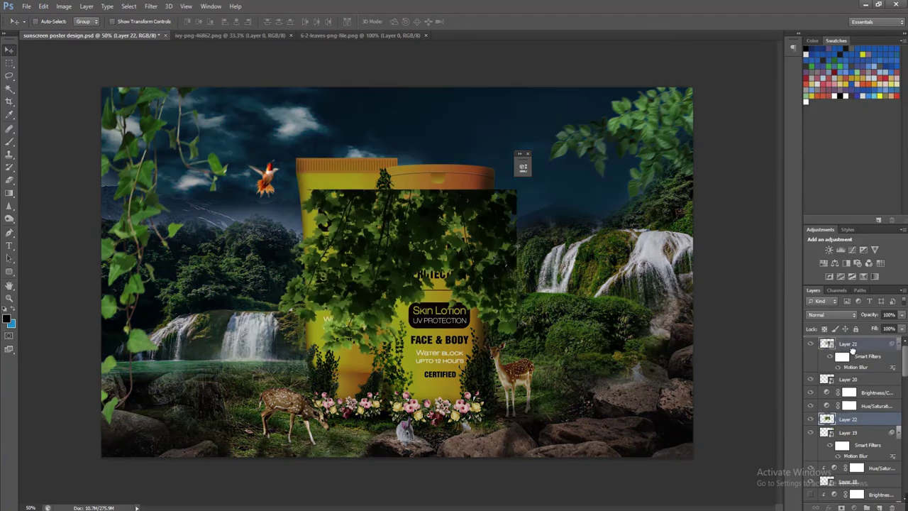
pyautogui.moveTo(859, 426); pyautogui.dragTo(847, 341)
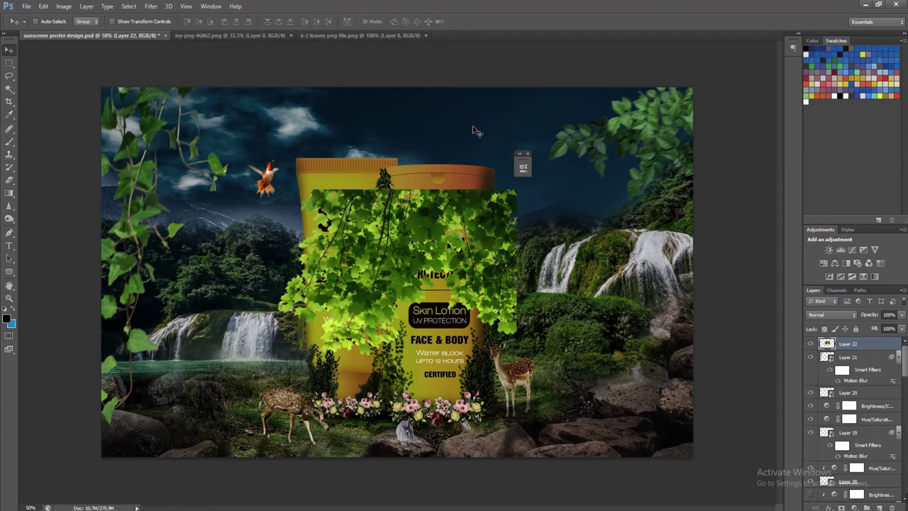
pyautogui.moveTo(477, 132); pyautogui.dragTo(468, 181)
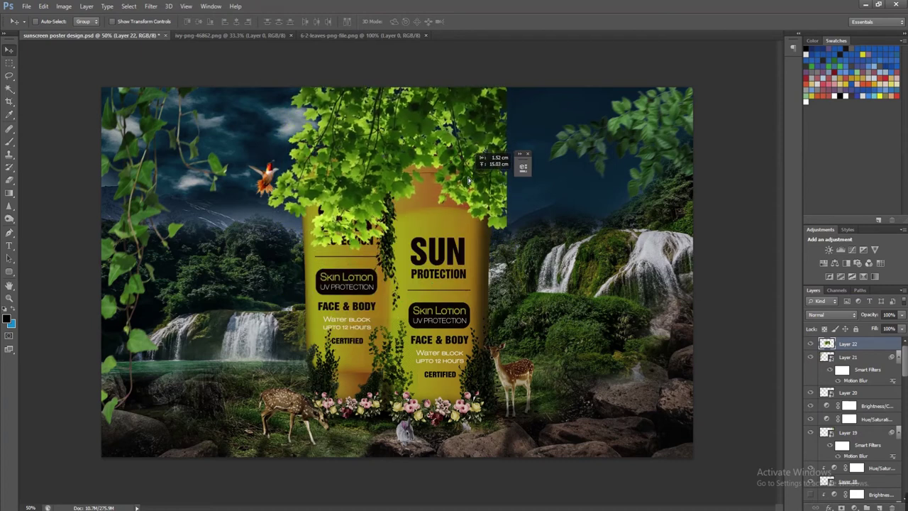
pyautogui.press('Delete')
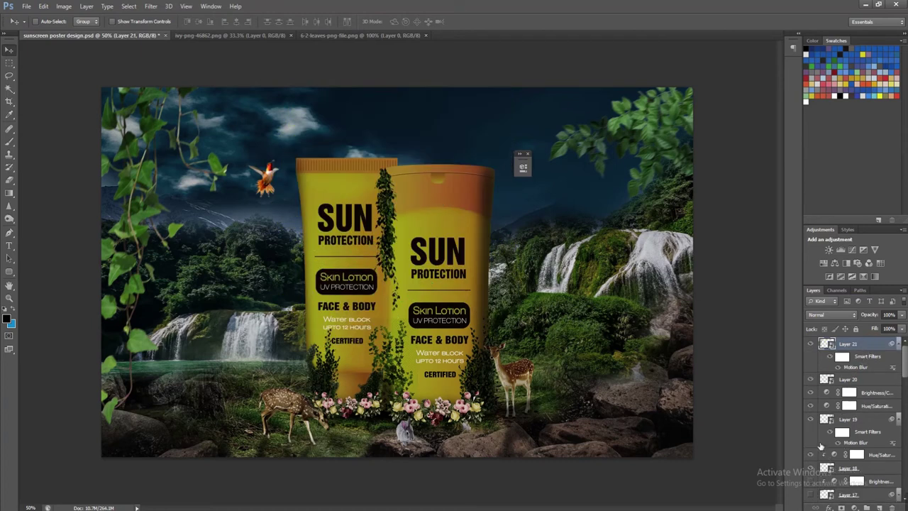
pyautogui.hotkey('ctrl', 'alt', 'z')
pyautogui.hotkey('ctrl', 'alt', 'z')
pyautogui.hotkey('alt', 'z')
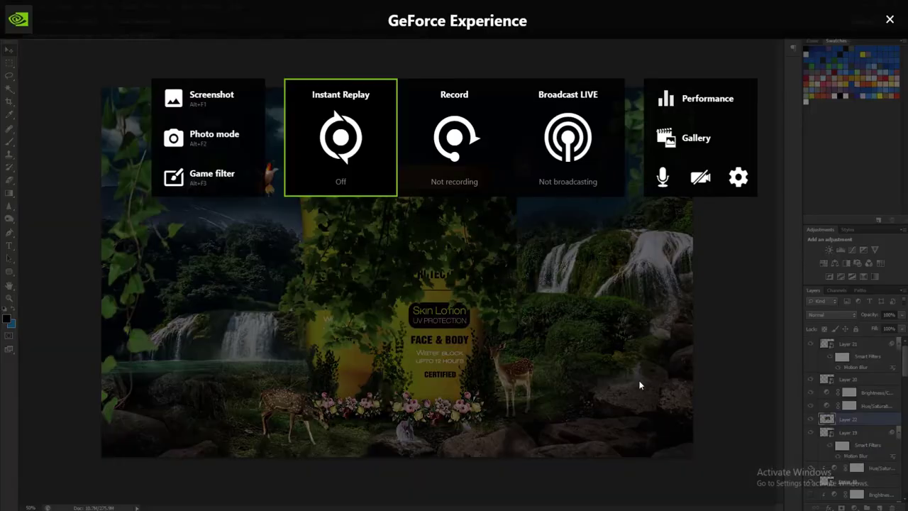
pyautogui.hotkey('alt', 'z')
pyautogui.hotkey('ctrl', 'shift', 'z')
pyautogui.hotkey('ctrl', 's')
pyautogui.press('Delete')
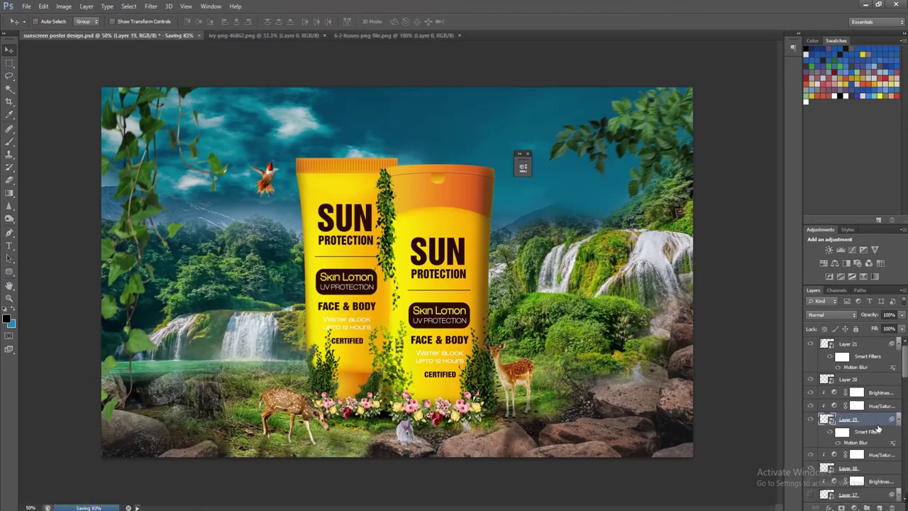
# Copy the leaves from the 6-2-leaves image and paste them into the poster as Layer 22
pyautogui.click(328, 37)
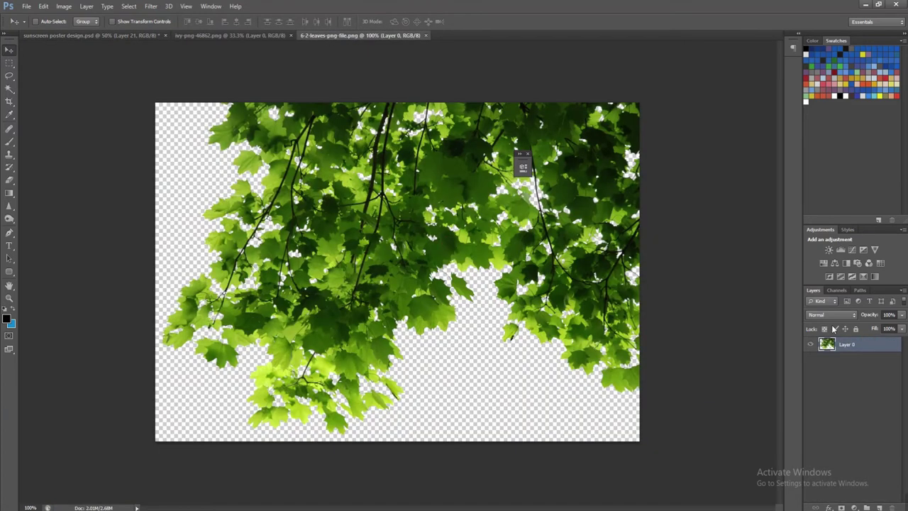
pyautogui.keyDown('ctrl'); pyautogui.click(826, 344); pyautogui.keyUp('ctrl')
pyautogui.click(104, 36)
pyautogui.hotkey('ctrl', 'v')
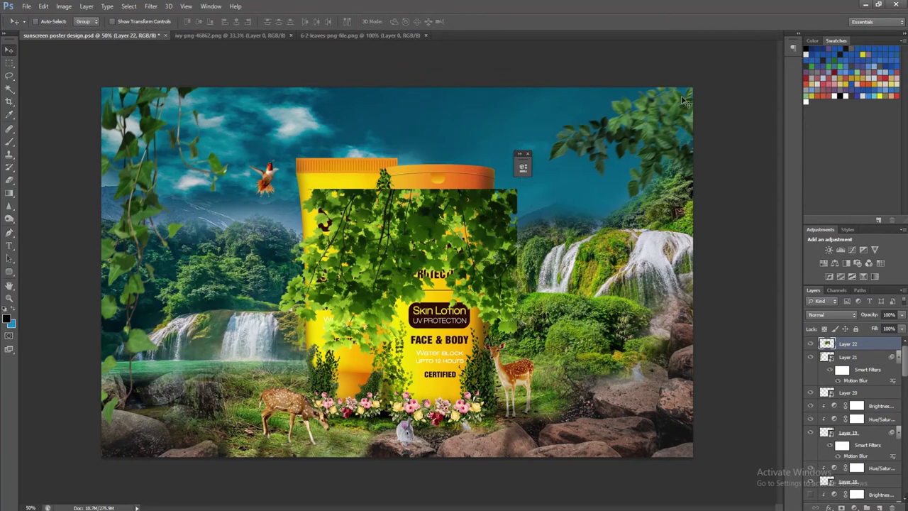
# Move the leaves to the poster's right side and convert Layer 22 to a Smart Object
pyautogui.moveTo(683, 102); pyautogui.dragTo(617, 241)
pyautogui.hotkey('ctrl', 't')
pyautogui.press('Return')
pyautogui.rightClick(862, 345)
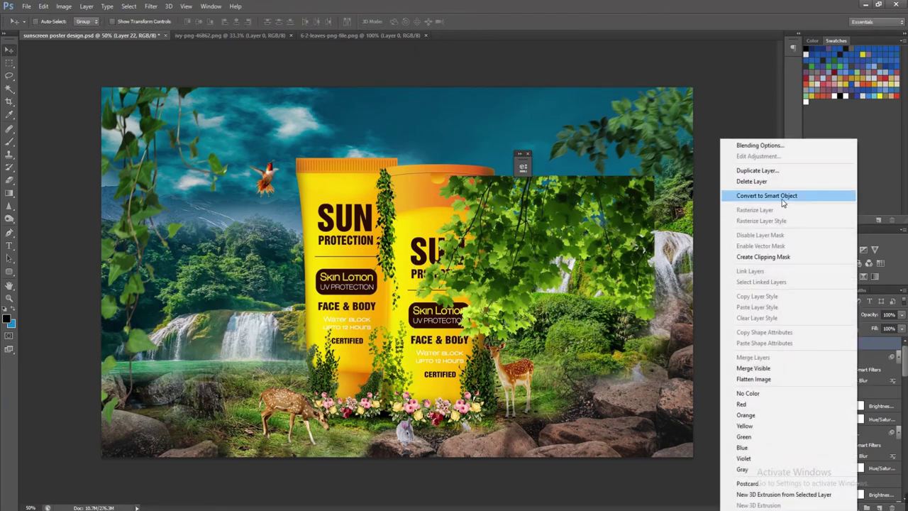
pyautogui.click(783, 203)
# Flip the leaves vertically and nudge them toward the bottom-right corner
pyautogui.hotkey('ctrl', 't')
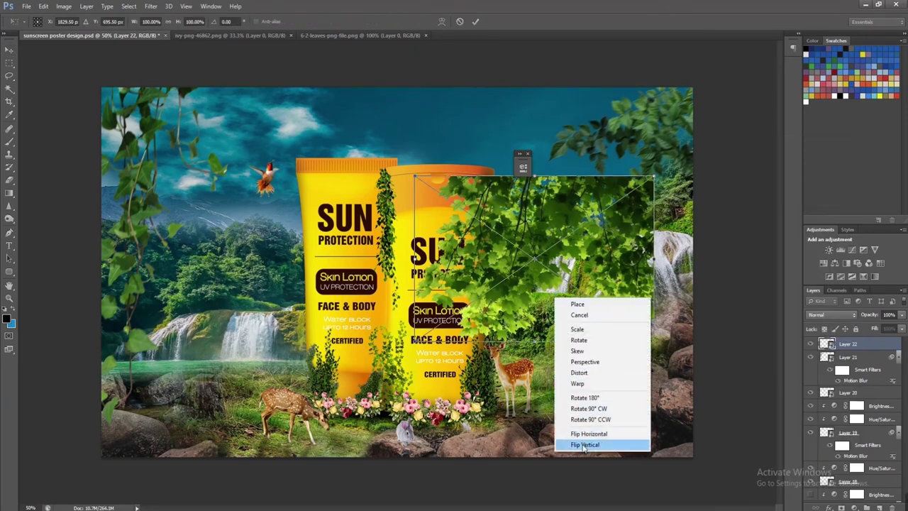
pyautogui.click(584, 444)
pyautogui.press('Return')
pyautogui.hotkey('shift', 'Down')
pyautogui.hotkey('shift', 'Down')
pyautogui.hotkey('shift', 'Down')
pyautogui.hotkey('shift', 'Down')
pyautogui.hotkey('shift', 'Down')
pyautogui.hotkey('shift', 'Down')
pyautogui.hotkey('shift', 'Down')
pyautogui.hotkey('shift', 'Down')
pyautogui.hotkey('shift', 'Down')
pyautogui.hotkey('shift', 'Right')
pyautogui.hotkey('shift', 'Right')
pyautogui.hotkey('shift', 'Right')
pyautogui.hotkey('shift', 'Right')
pyautogui.hotkey('shift', 'Right')
pyautogui.hotkey('shift', 'Right')
pyautogui.hotkey('shift', 'Right')
pyautogui.hotkey('shift', 'Right')
pyautogui.hotkey('shift', 'Right')
pyautogui.hotkey('shift', 'Right')
# Scale the leaves to about 67%, nudge them up-left into place, and save
pyautogui.hotkey('ctrl', 't')
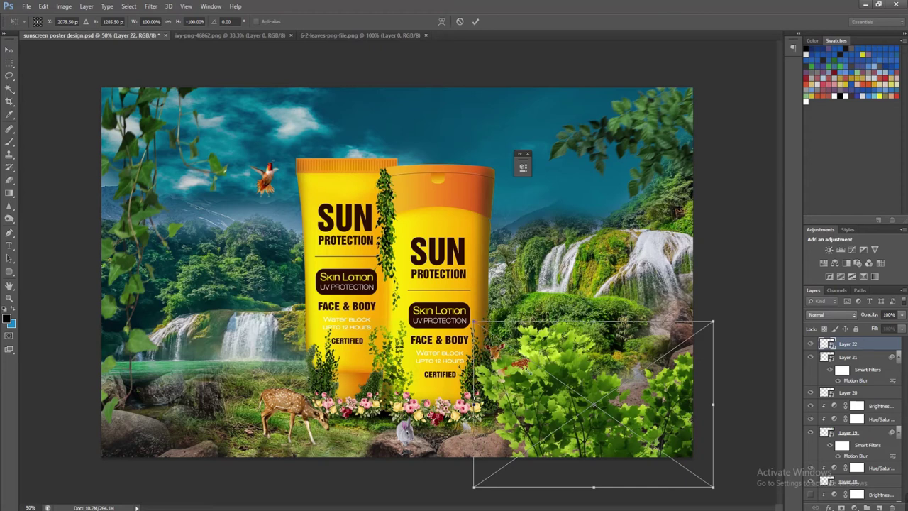
pyautogui.moveTo(473, 323); pyautogui.dragTo(548, 369)
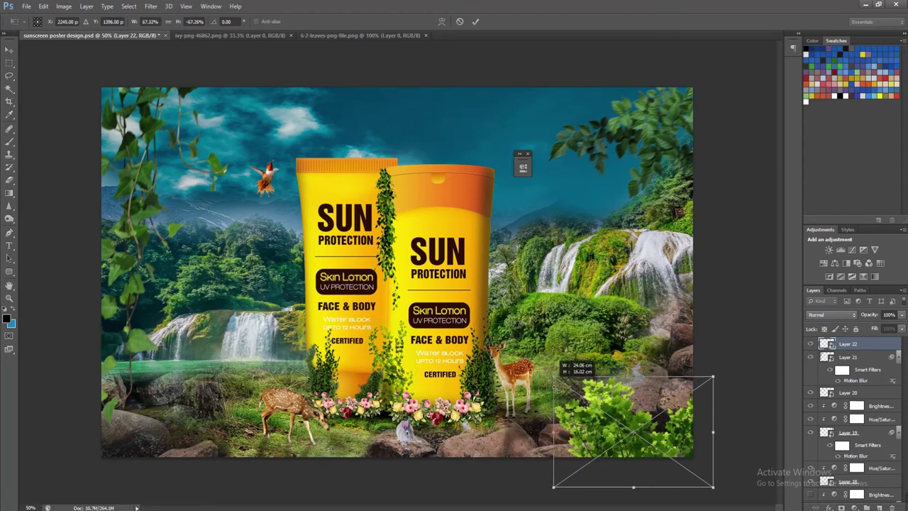
pyautogui.press('Return')
pyautogui.hotkey('shift', 'Up')
pyautogui.hotkey('shift', 'Up')
pyautogui.hotkey('shift', 'Up')
pyautogui.hotkey('shift', 'Up')
pyautogui.hotkey('shift', 'Up')
pyautogui.hotkey('shift', 'Up')
pyautogui.hotkey('shift', 'Up')
pyautogui.hotkey('shift', 'Up')
pyautogui.hotkey('shift', 'Left')
pyautogui.hotkey('shift', 'Left')
pyautogui.hotkey('shift', 'Left')
pyautogui.hotkey('ctrl', 's')
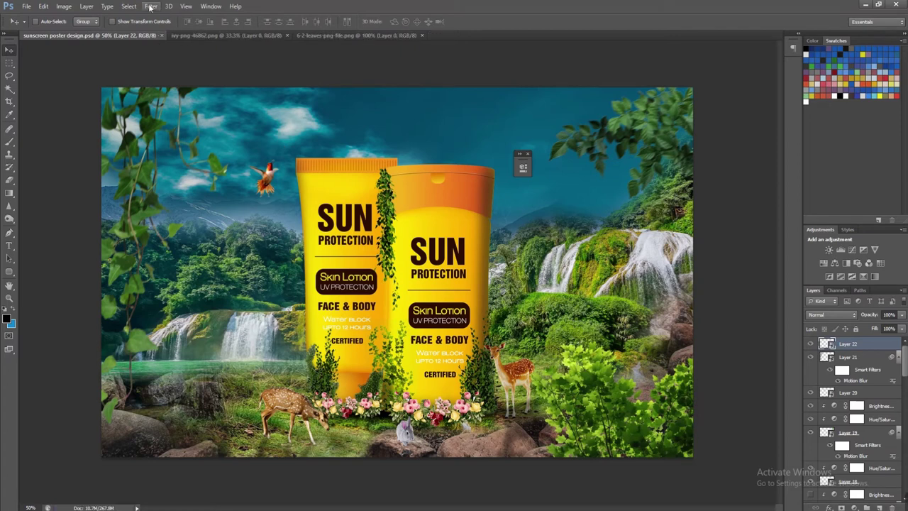
# Apply a Motion Blur filter to the Layer 22 leaves and save
pyautogui.click(151, 7)
pyautogui.click(289, 194)
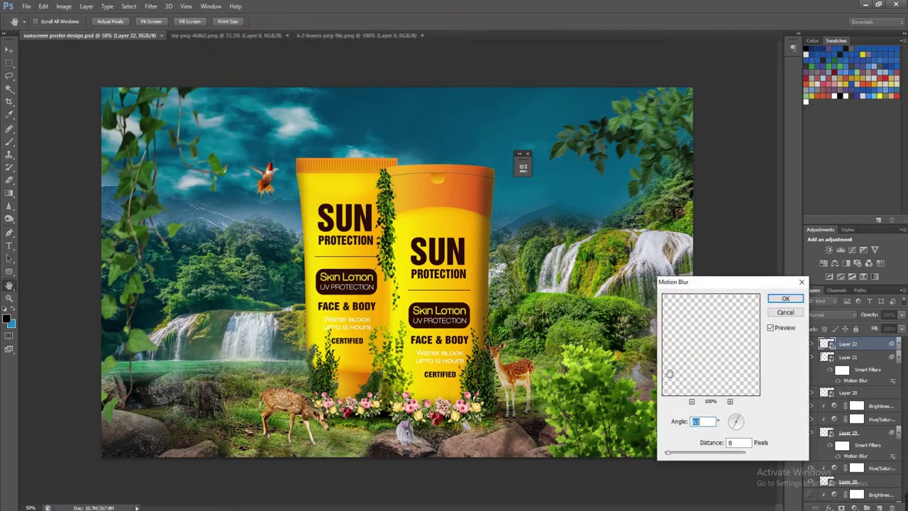
pyautogui.click(785, 297)
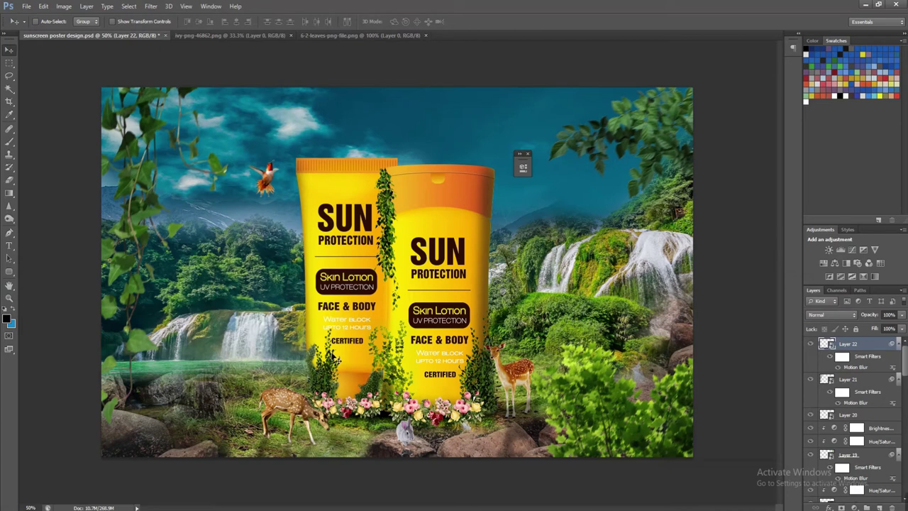
pyautogui.hotkey('ctrl', 's')
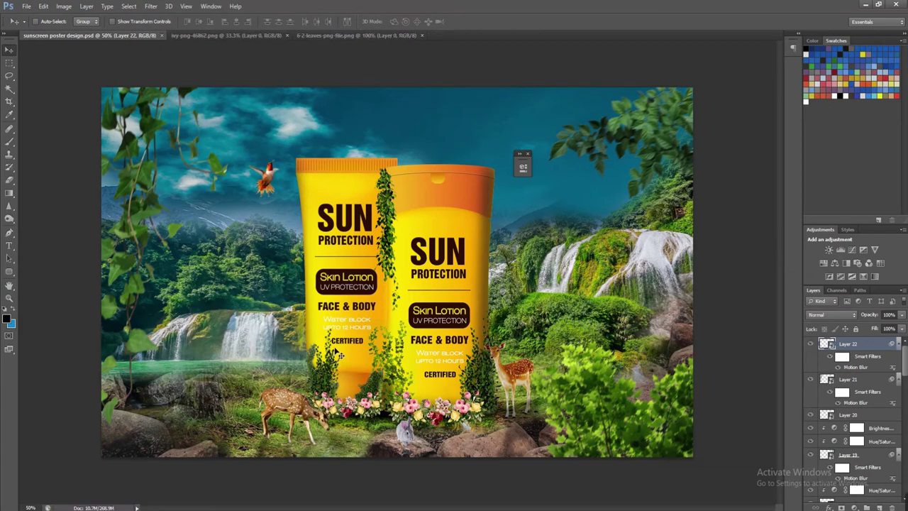
# Collapse Layer 22's filter list, arrange the Layers panel with Layer 22 on top, and save
pyautogui.click(898, 345)
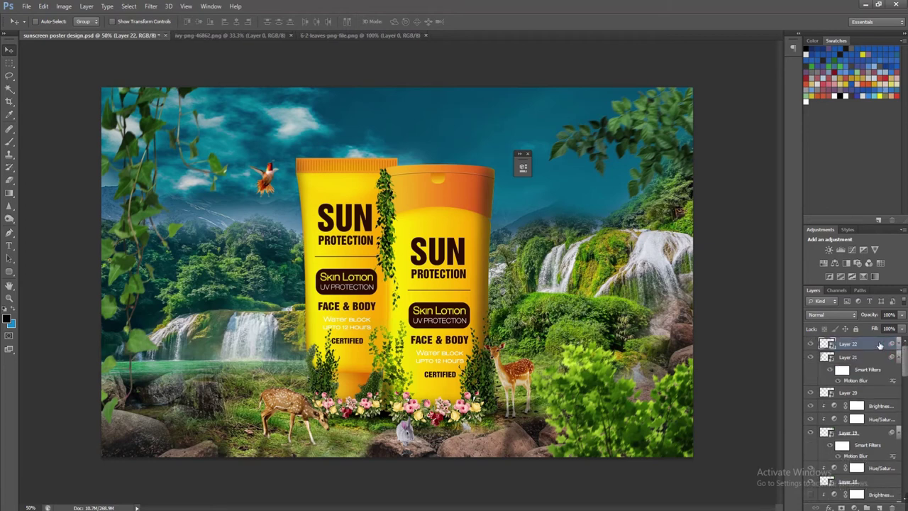
pyautogui.hotkey('ctrl', 's')
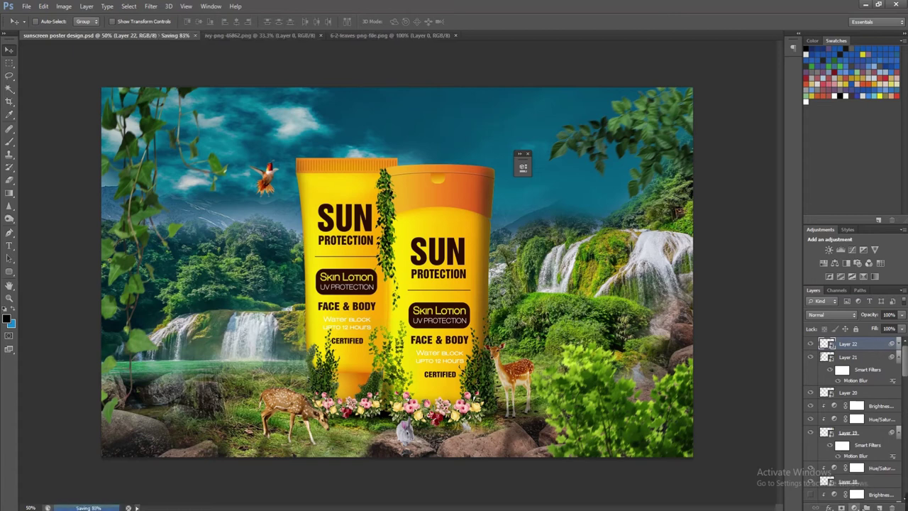
pyautogui.moveTo(904, 379); pyautogui.dragTo(904, 387)
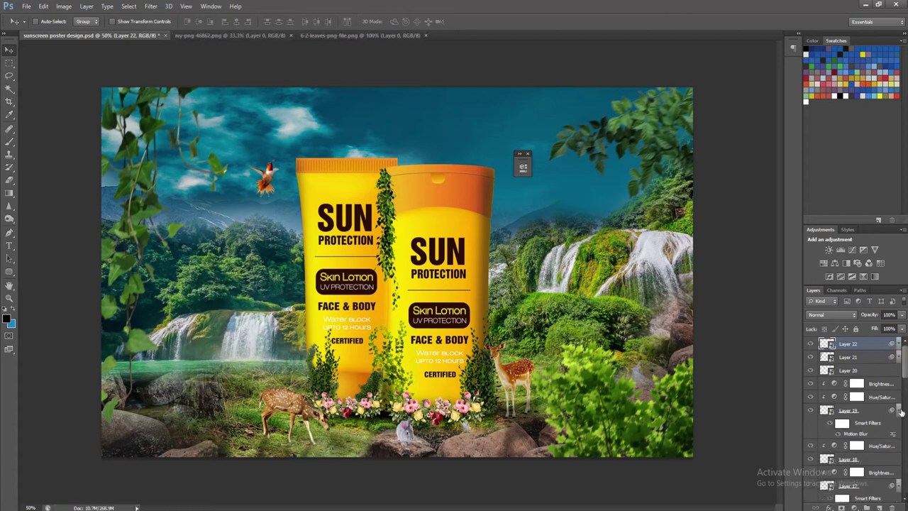
pyautogui.scroll(-3, 896, 406)
pyautogui.moveTo(902, 383)
pyautogui.mouseDown()
pyautogui.moveTo(903, 454)
pyautogui.moveTo(902, 344)
pyautogui.mouseUp()
pyautogui.hotkey('ctrl', 's')
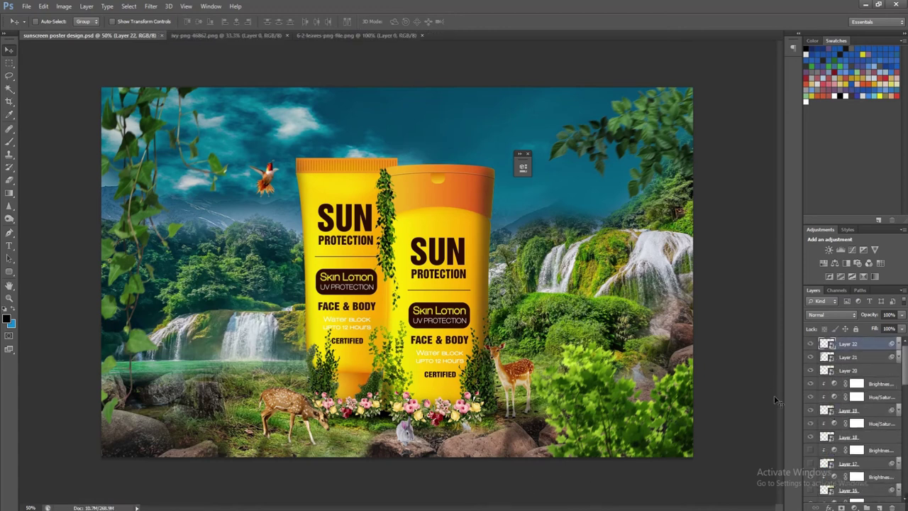
# Add a Color Lookup adjustment and choose 3Strip.look as the 3DLUT file
pyautogui.click(854, 508)
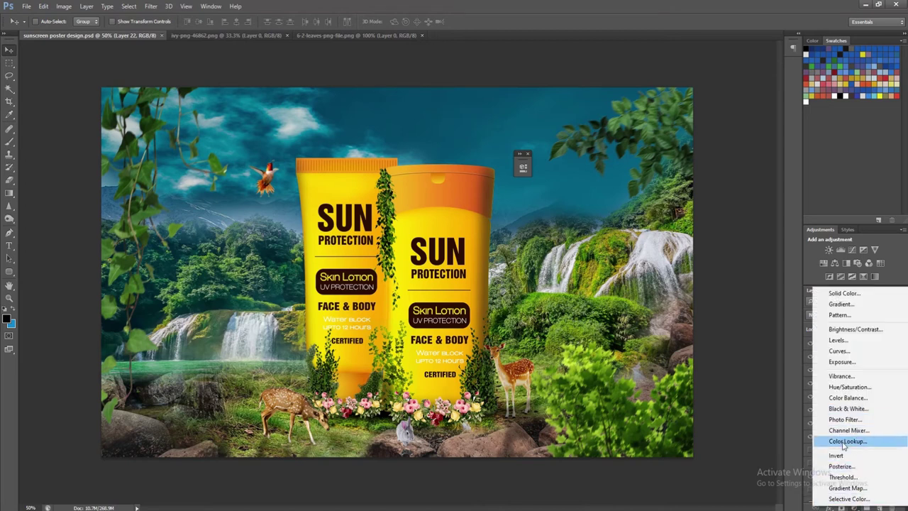
pyautogui.click(845, 443)
pyautogui.moveTo(445, 158); pyautogui.dragTo(663, 157)
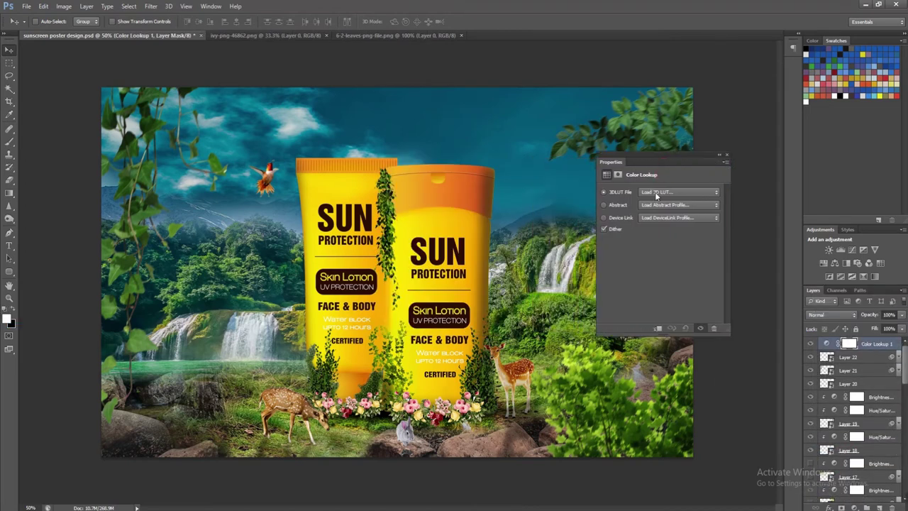
pyautogui.click(677, 192)
pyautogui.click(667, 230)
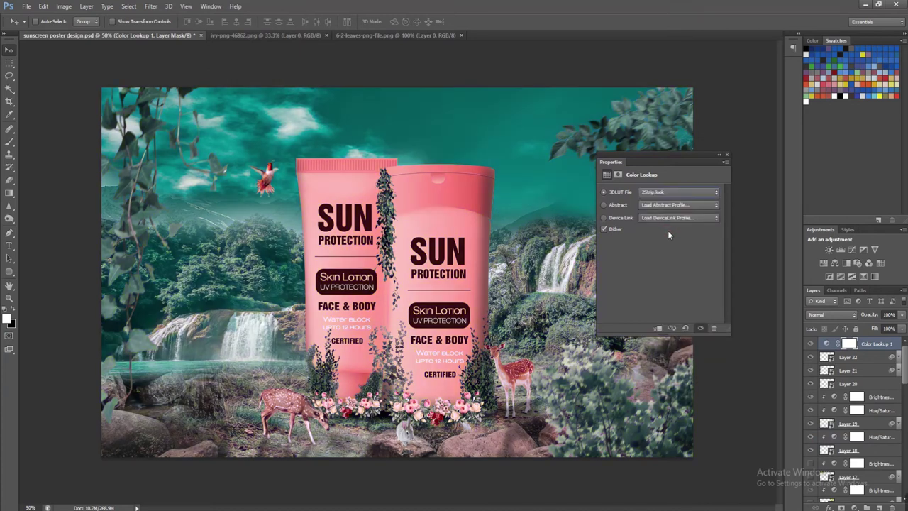
pyautogui.click(663, 192)
pyautogui.click(655, 234)
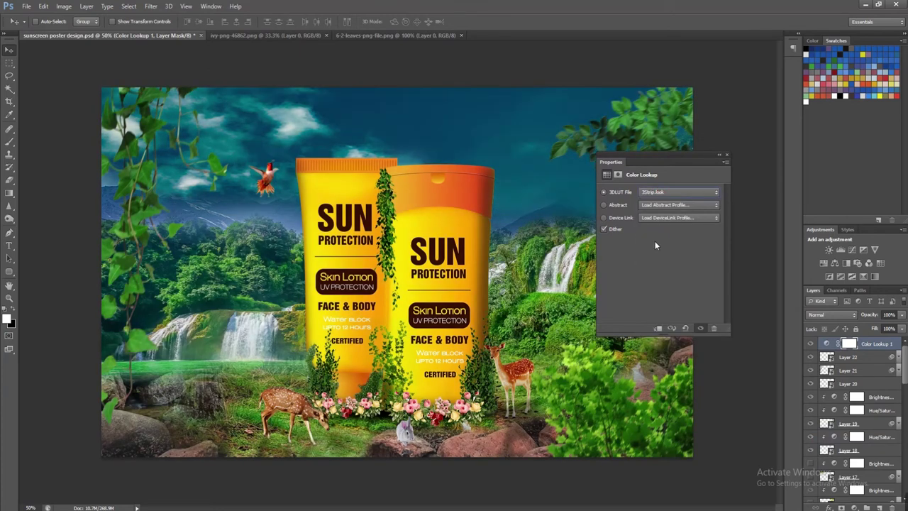
# Compare the look on and off, set Color Lookup 1 opacity to 50%, and save
pyautogui.click(810, 343)
pyautogui.click(810, 344)
pyautogui.click(811, 344)
pyautogui.click(810, 343)
pyautogui.click(810, 344)
pyautogui.click(811, 345)
pyautogui.click(901, 314)
pyautogui.moveTo(901, 328); pyautogui.dragTo(879, 328)
pyautogui.click(812, 344)
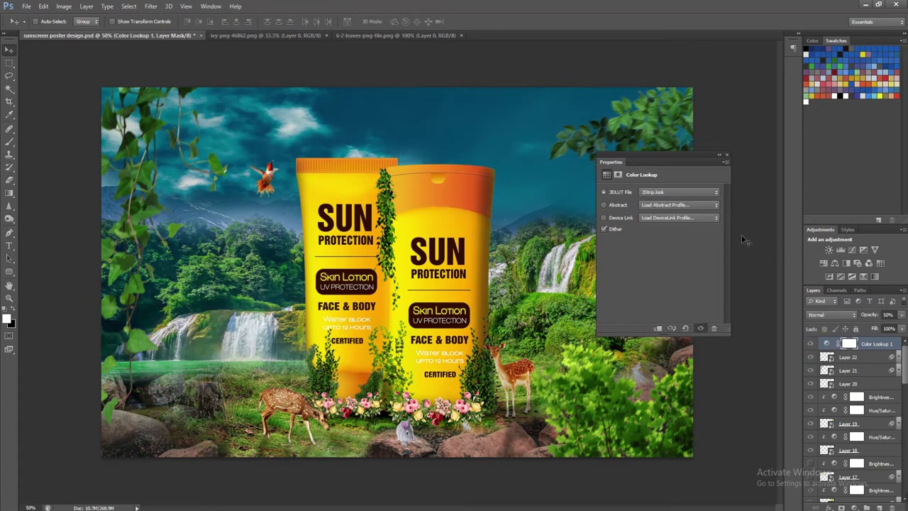
pyautogui.hotkey('ctrl', 's')
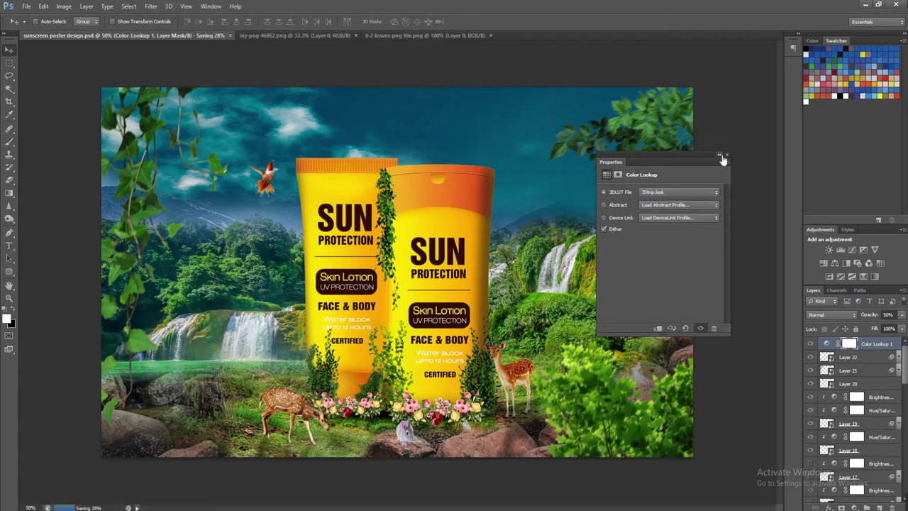
pyautogui.click(719, 158)
pyautogui.click(853, 508)
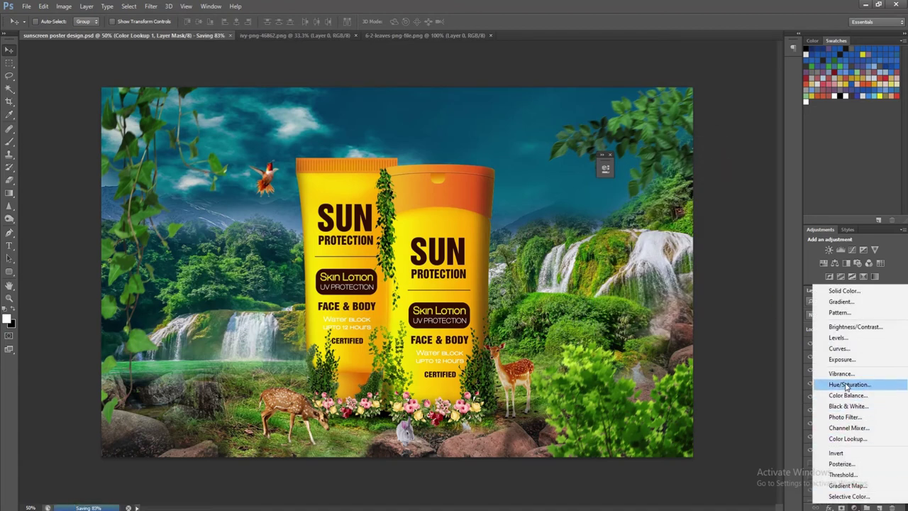
# Add a Hue/Saturation adjustment with Saturation -23 and Hue -7, then save
pyautogui.click(849, 383)
pyautogui.moveTo(529, 164); pyautogui.dragTo(627, 165)
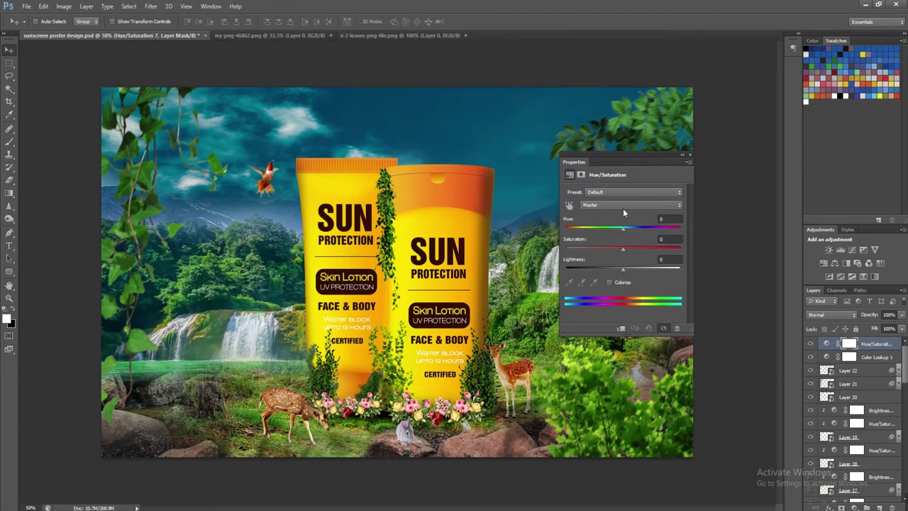
pyautogui.moveTo(622, 247); pyautogui.dragTo(617, 249)
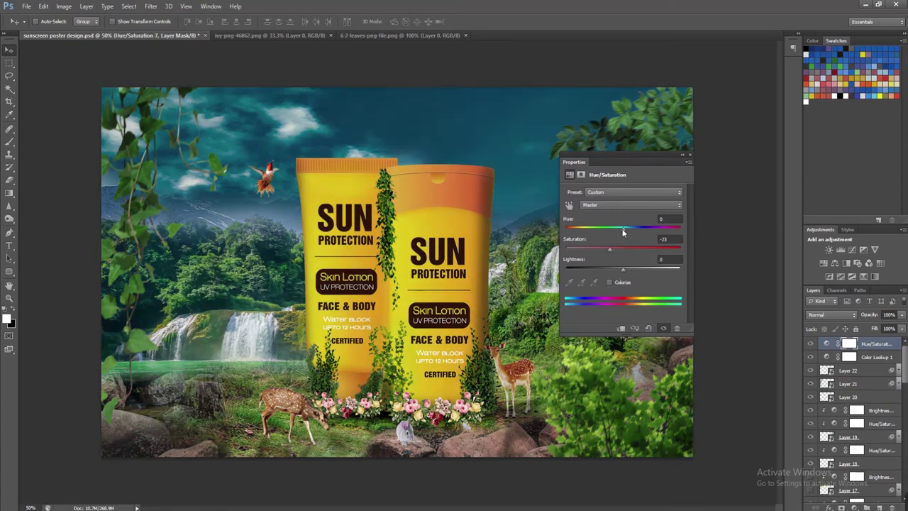
pyautogui.moveTo(623, 228)
pyautogui.mouseDown()
pyautogui.moveTo(615, 236)
pyautogui.moveTo(625, 240)
pyautogui.moveTo(611, 241)
pyautogui.moveTo(622, 241)
pyautogui.mouseUp()
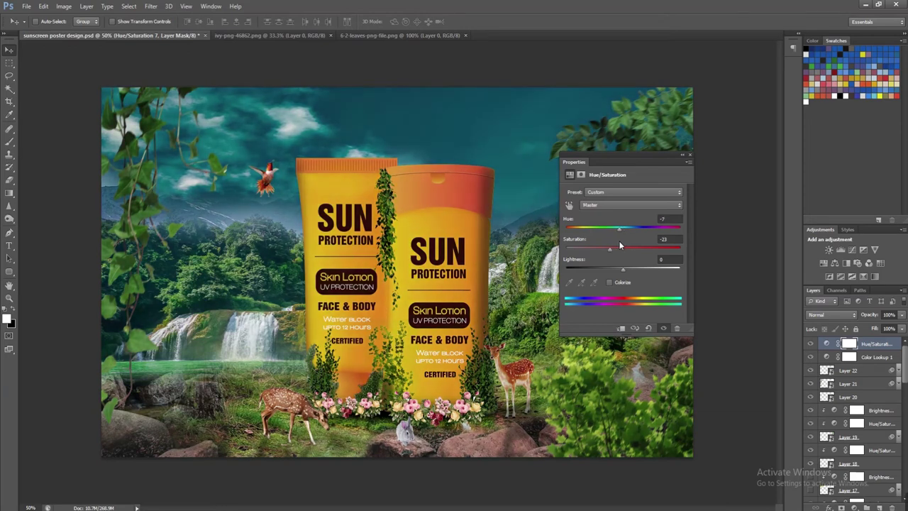
pyautogui.click(682, 156)
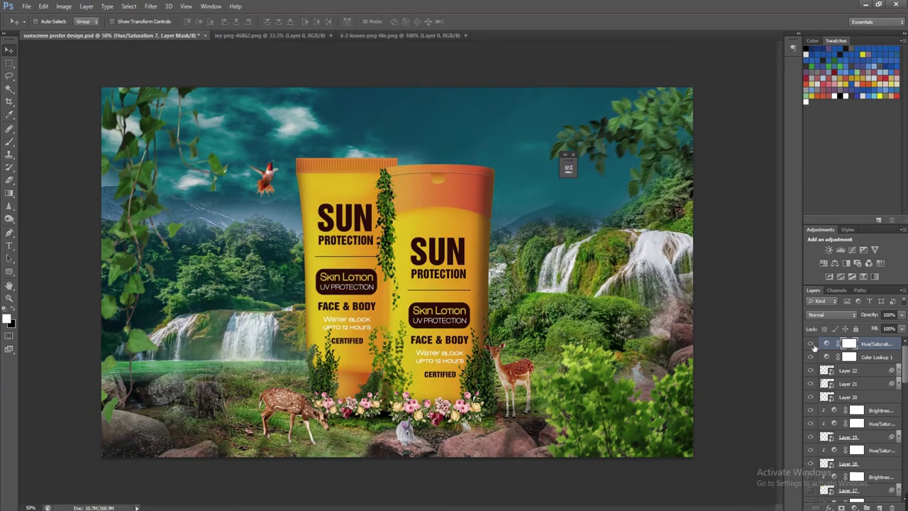
pyautogui.hotkey('ctrl', 's')
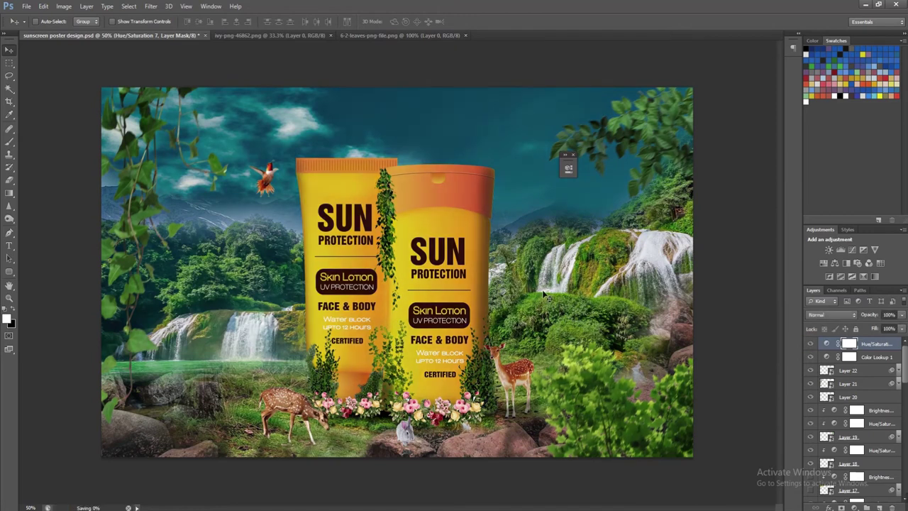
# Add a second Color Lookup, trying Bleach Bypass, Candlelight and Crisp_Warm before choosing Crisp_Winter.look
pyautogui.click(856, 507)
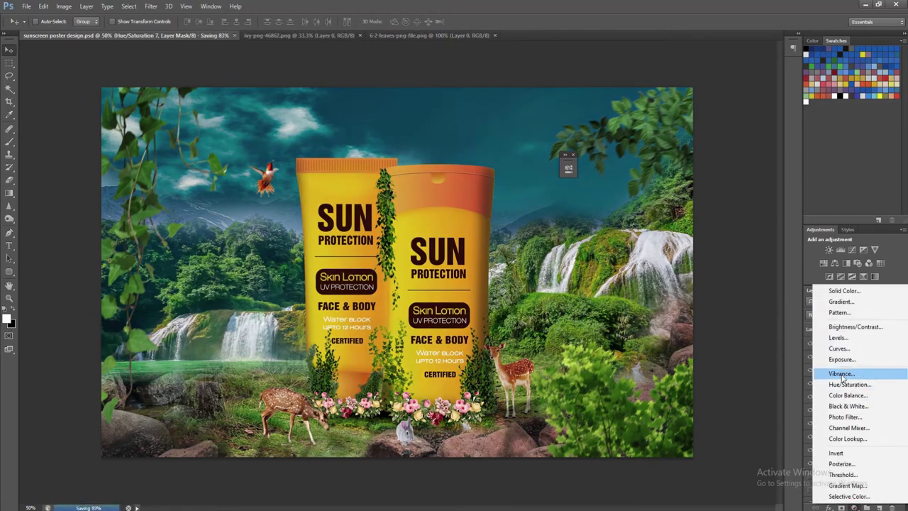
pyautogui.click(848, 439)
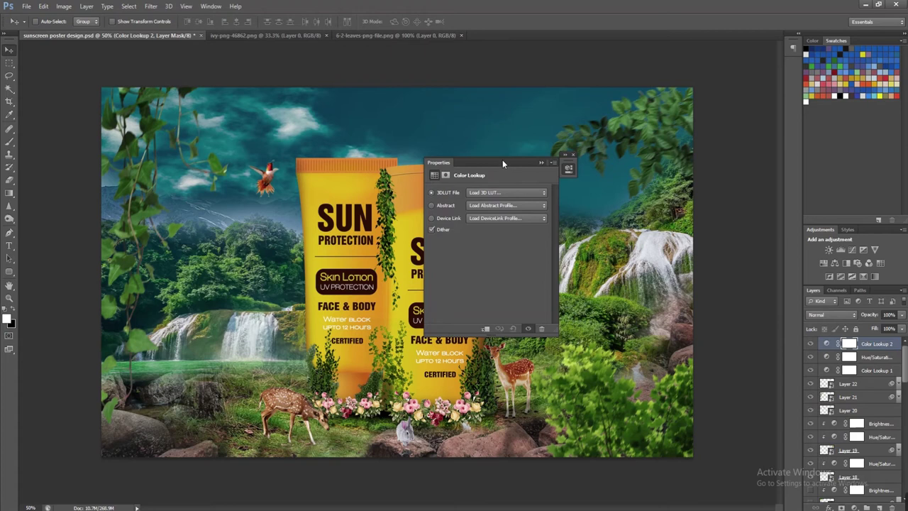
pyautogui.moveTo(503, 163); pyautogui.dragTo(608, 163)
pyautogui.click(602, 192)
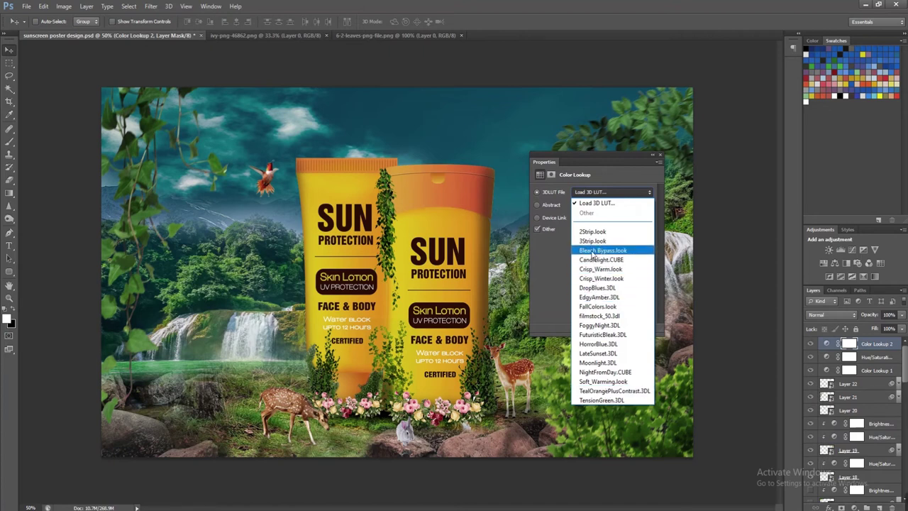
pyautogui.click(592, 251)
pyautogui.click(610, 192)
pyautogui.click(599, 259)
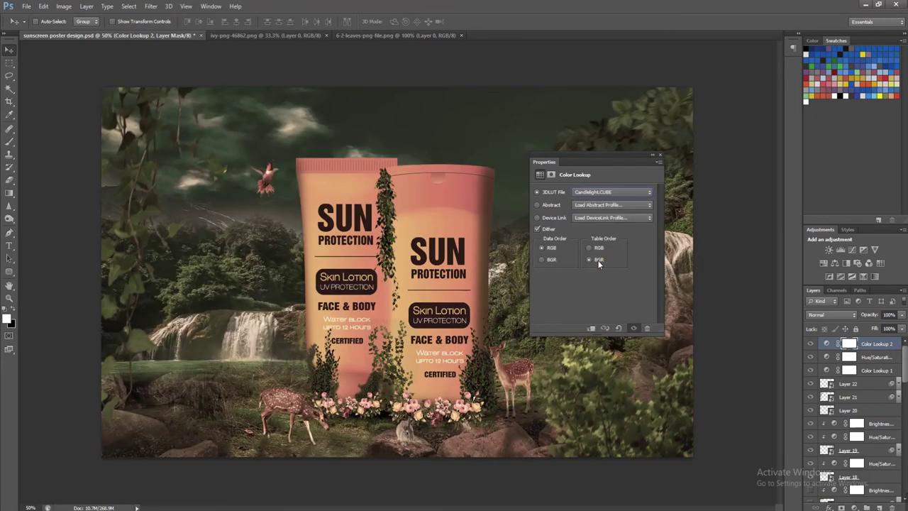
pyautogui.click(596, 191)
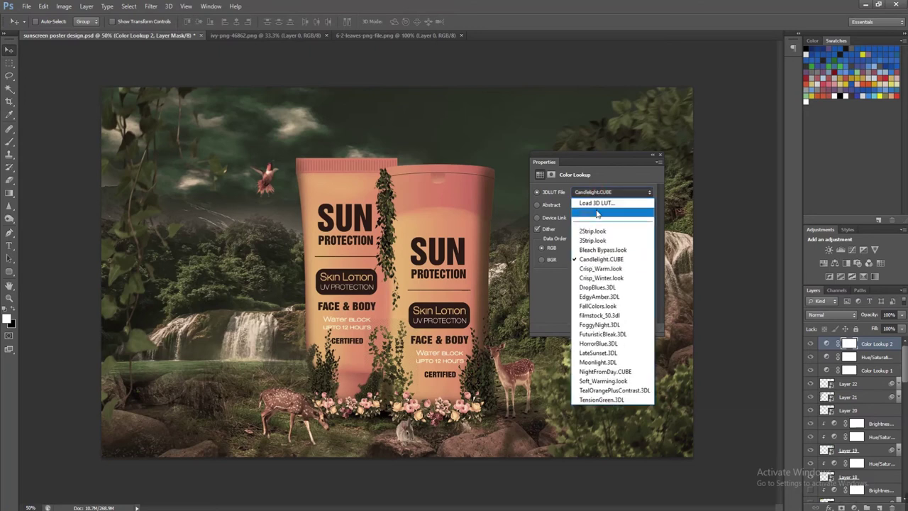
pyautogui.click(597, 268)
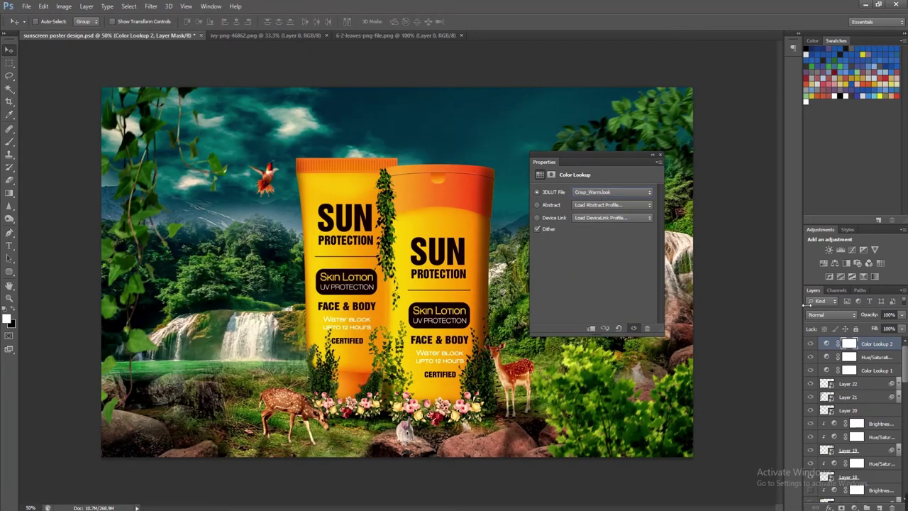
pyautogui.click(810, 343)
pyautogui.click(810, 343)
pyautogui.click(603, 193)
pyautogui.click(599, 279)
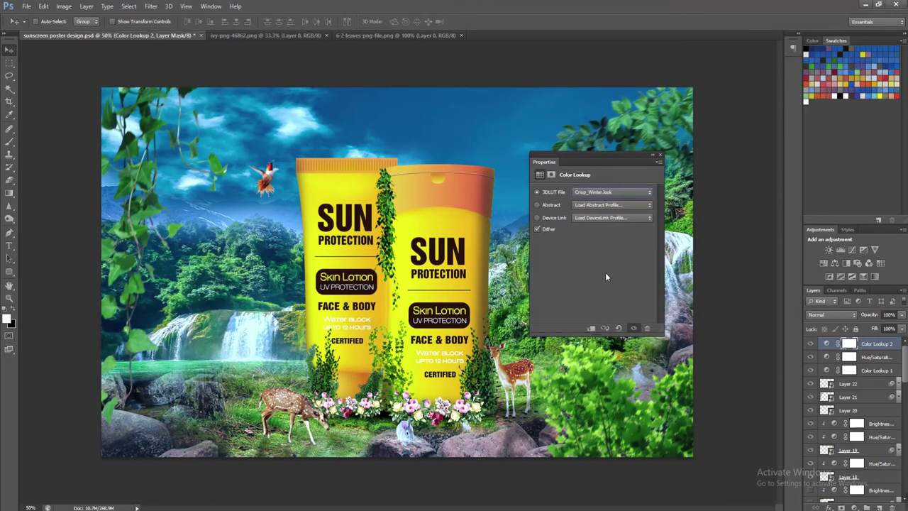
# Set Color Lookup 2 opacity to 50%, compare adjustments on and off, and save
pyautogui.click(901, 314)
pyautogui.moveTo(900, 327); pyautogui.dragTo(877, 327)
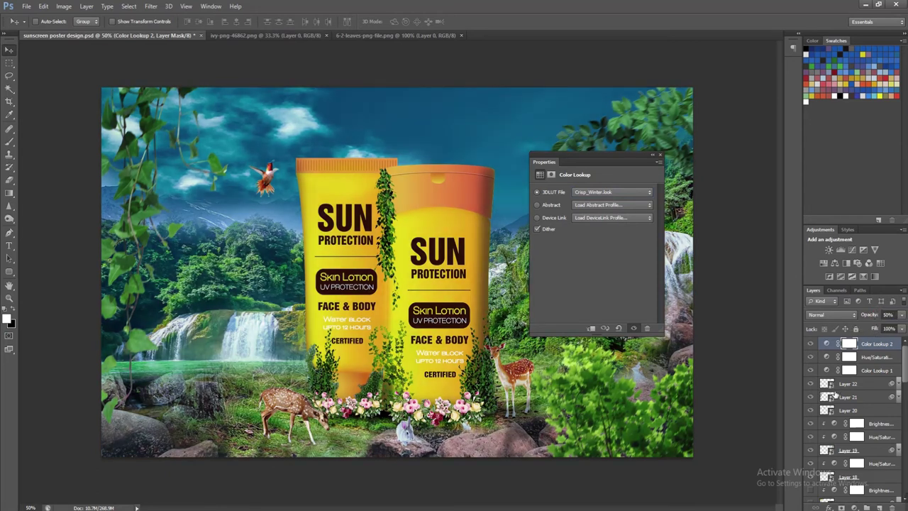
pyautogui.click(810, 344)
pyautogui.click(812, 371)
pyautogui.click(814, 345)
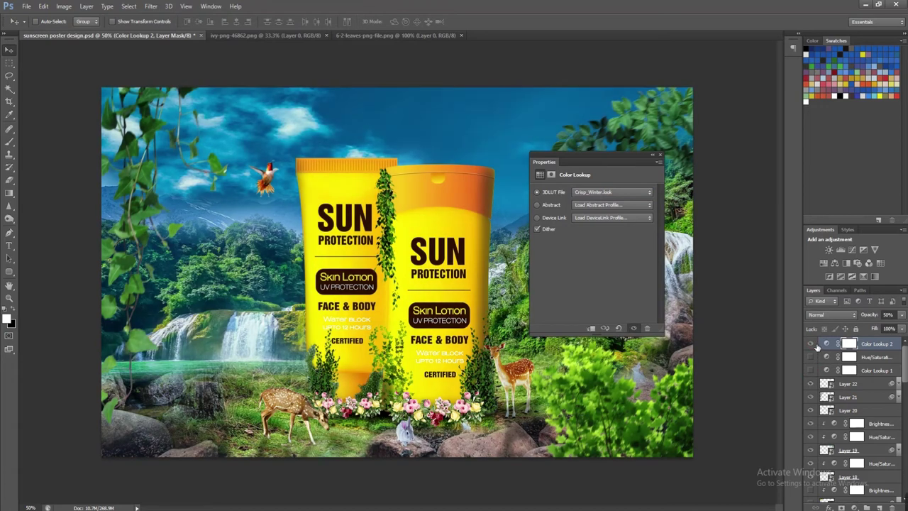
pyautogui.click(811, 343)
pyautogui.click(810, 344)
pyautogui.click(810, 357)
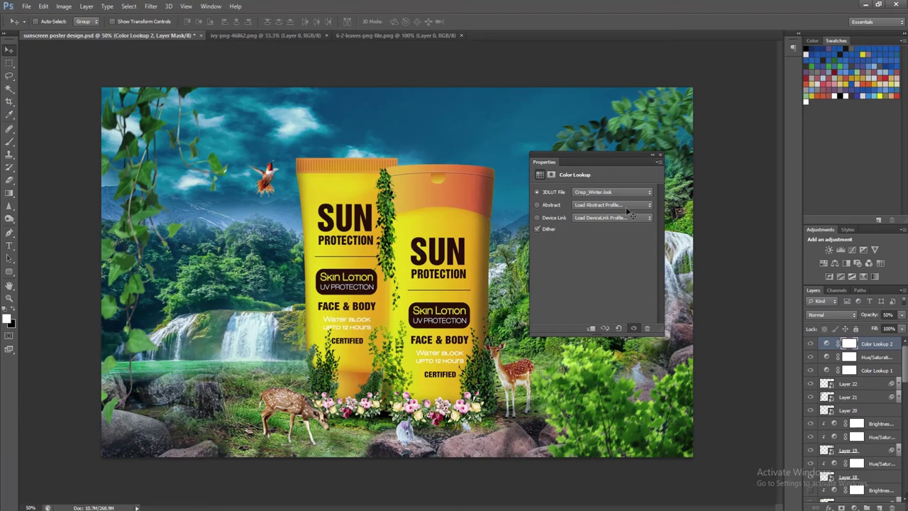
pyautogui.click(653, 155)
pyautogui.hotkey('ctrl', 's')
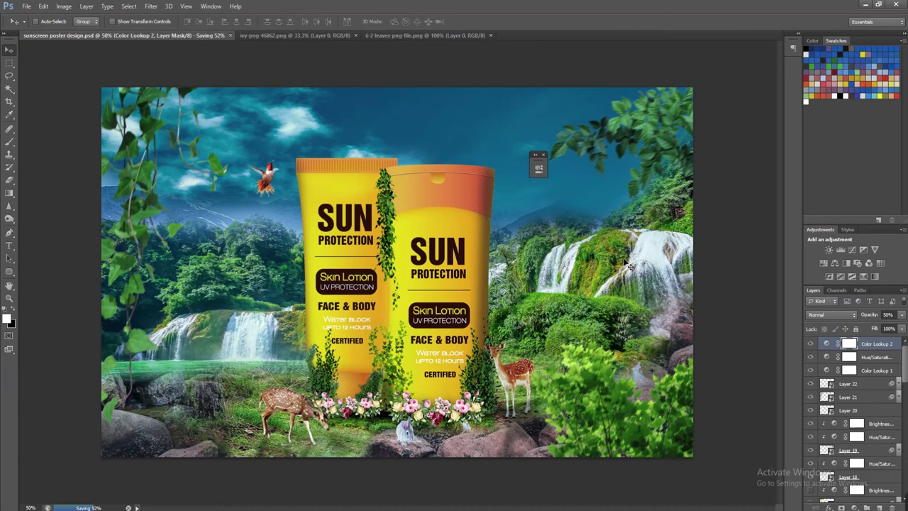
pyautogui.click(27, 7)
pyautogui.press('Escape')
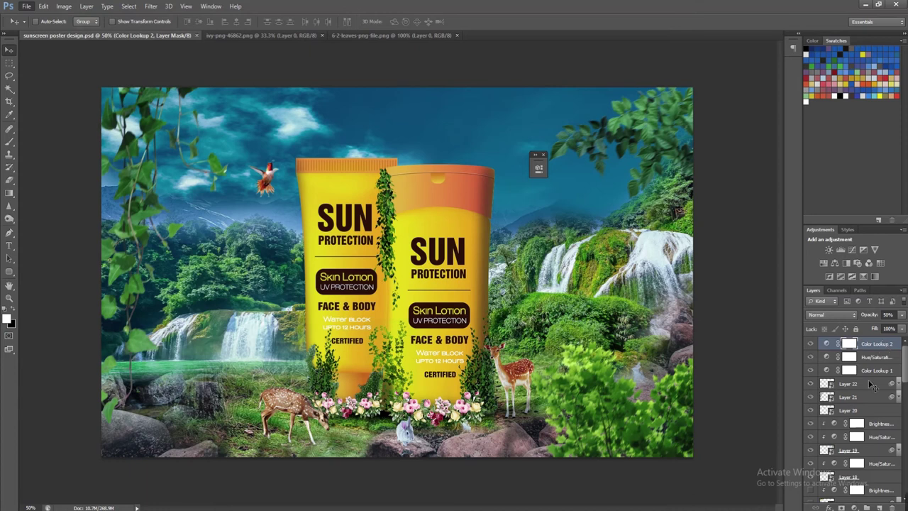
# Create Layer 23 above Layer 22, fill it with black, and hide it with an inverted mask
pyautogui.hotkey('ctrl', 'shift', 'n')
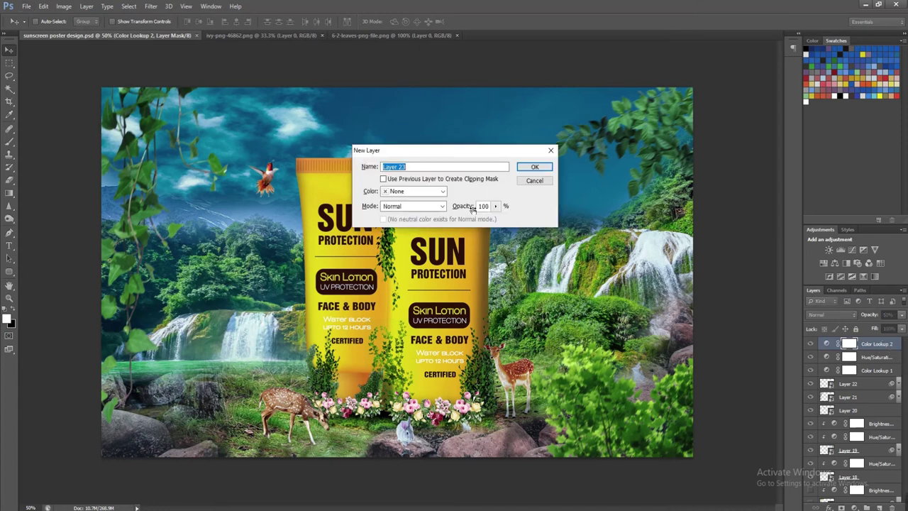
pyautogui.click(530, 169)
pyautogui.moveTo(862, 347); pyautogui.dragTo(864, 392)
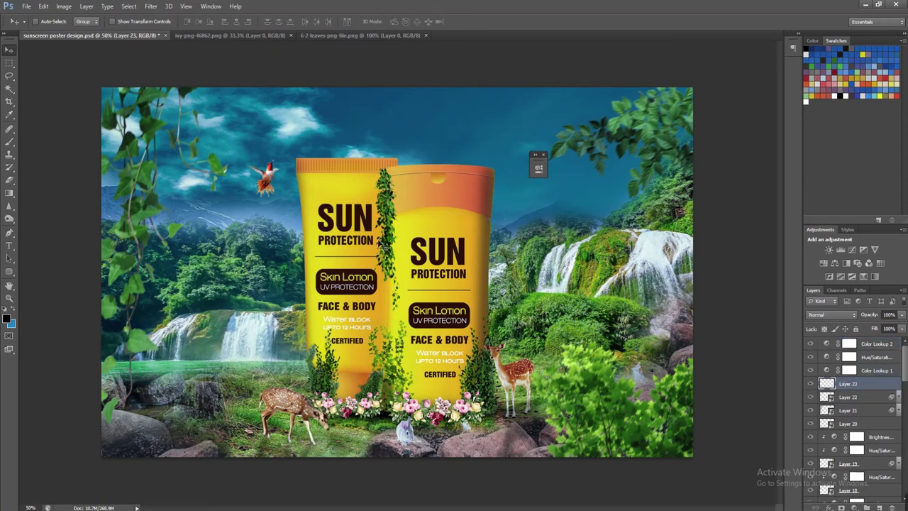
pyautogui.click(11, 320)
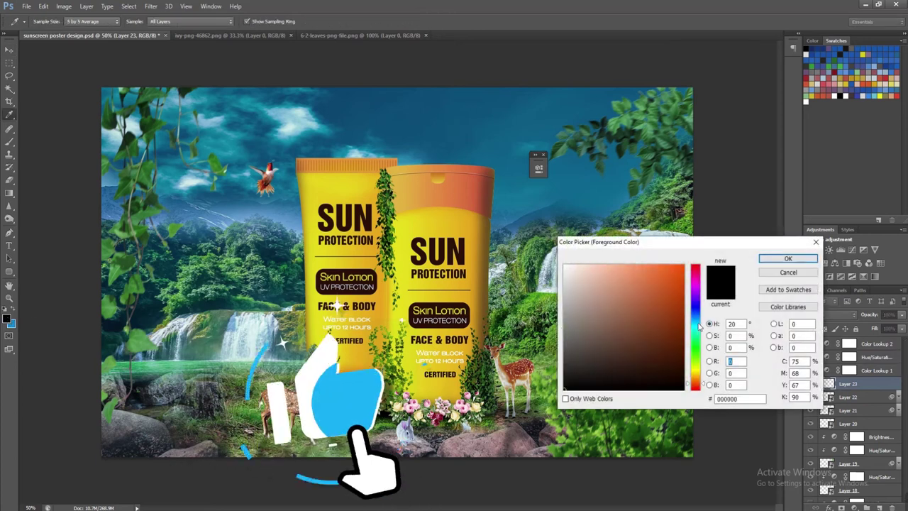
pyautogui.press('Escape')
pyautogui.hotkey('alt', 'BackSpace')
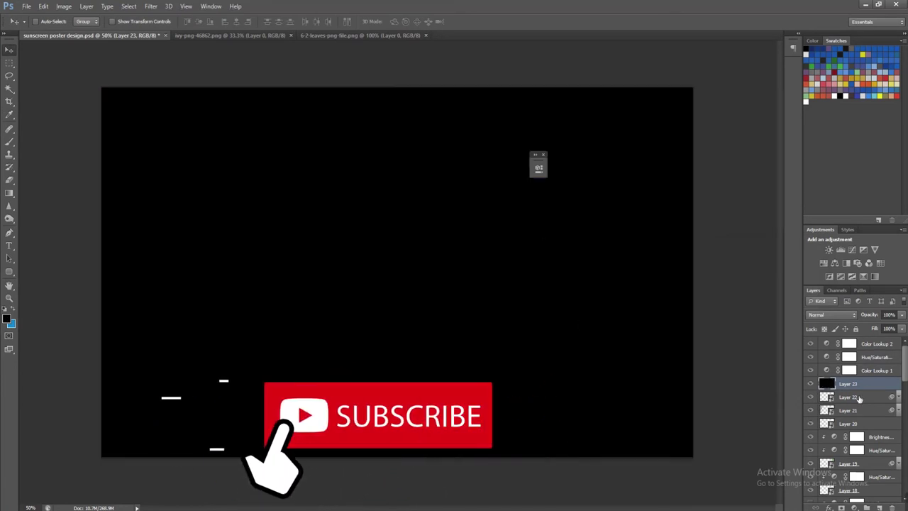
pyautogui.click(841, 507)
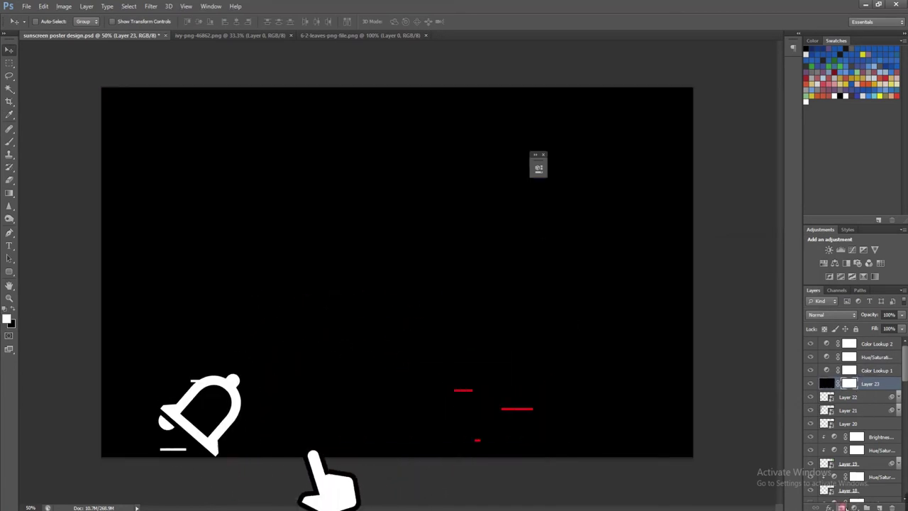
pyautogui.hotkey('ctrl', 'i')
# With a 500 brush, paint the mask to reveal darkness along the poster's top, right and bottom edges
pyautogui.press('b')
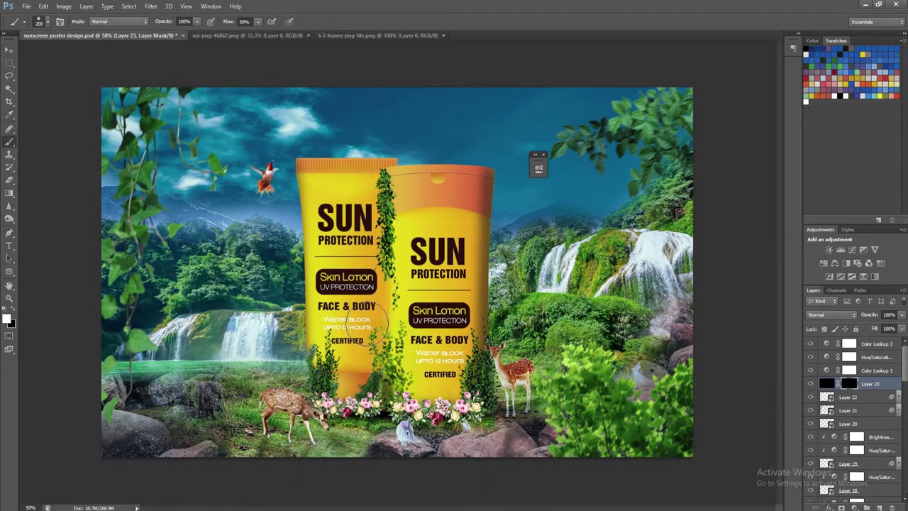
pyautogui.press(']')
pyautogui.press(']')
pyautogui.press(']')
pyautogui.keyDown('shift'); pyautogui.click(170, 489); pyautogui.keyUp('shift')
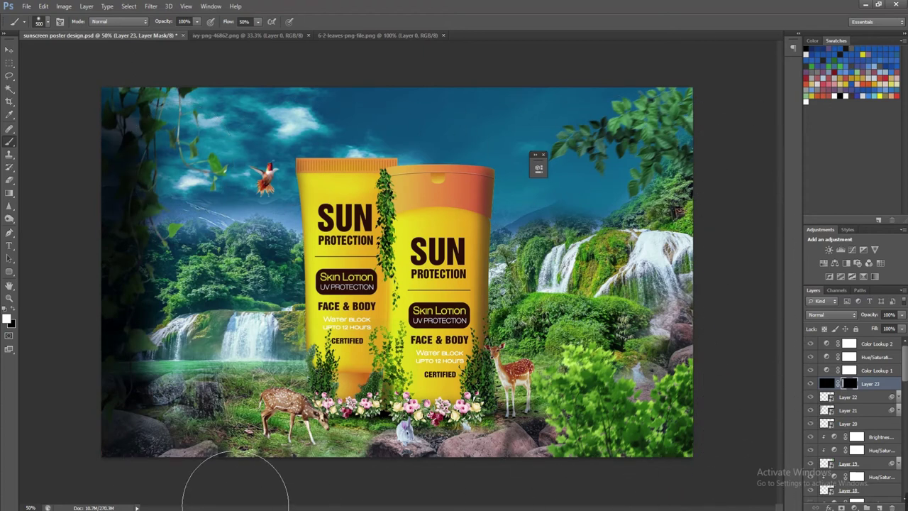
pyautogui.keyDown('shift'); pyautogui.click(221, 489); pyautogui.keyUp('shift')
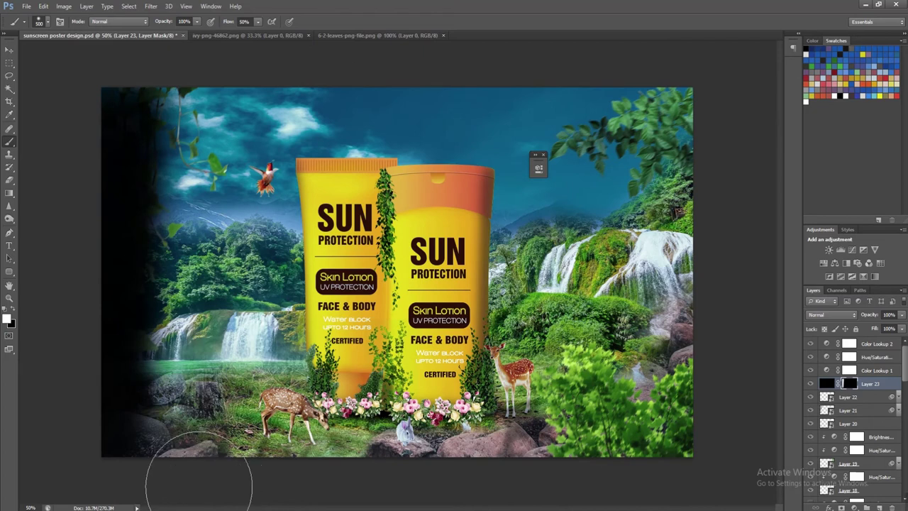
pyautogui.hotkey('ctrl', 'z')
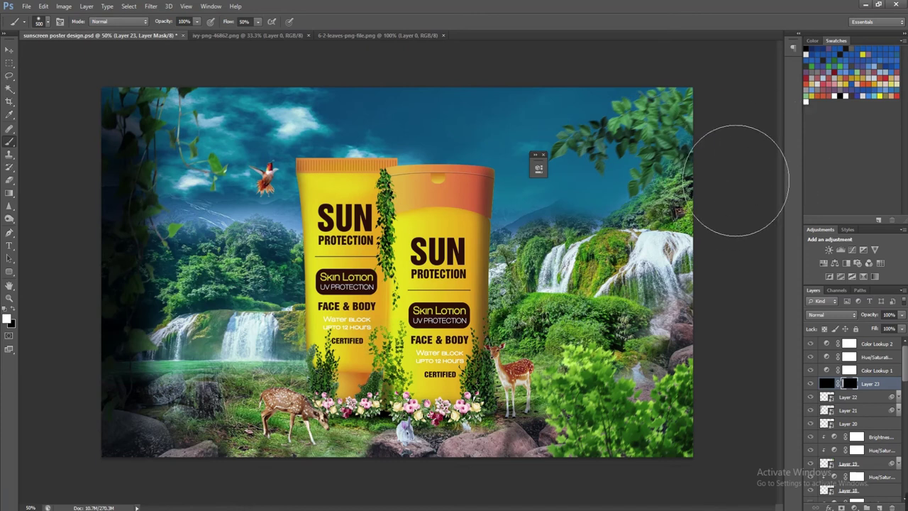
pyautogui.moveTo(107, 99); pyautogui.dragTo(737, 179)
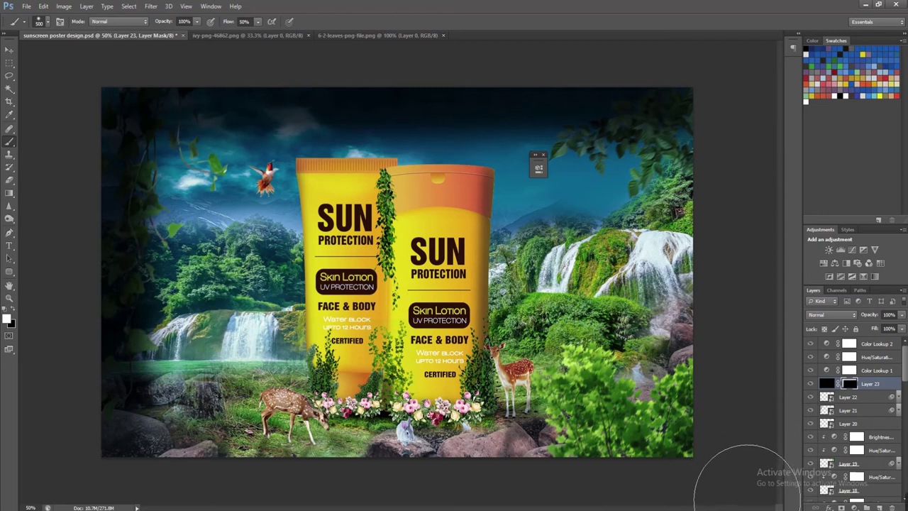
pyautogui.keyDown('shift'); pyautogui.click(746, 505); pyautogui.keyUp('shift')
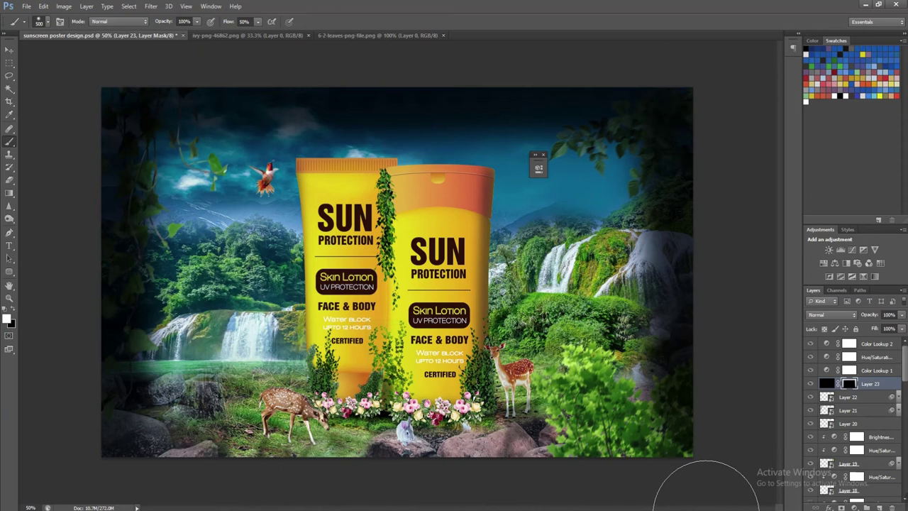
pyautogui.keyDown('shift'); pyautogui.click(705, 507); pyautogui.keyUp('shift')
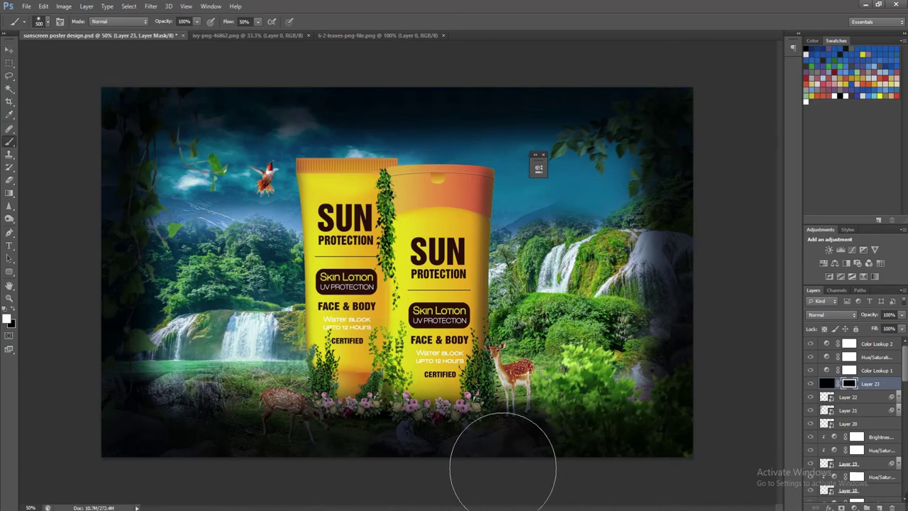
pyautogui.moveTo(333, 188); pyautogui.dragTo(268, 271)
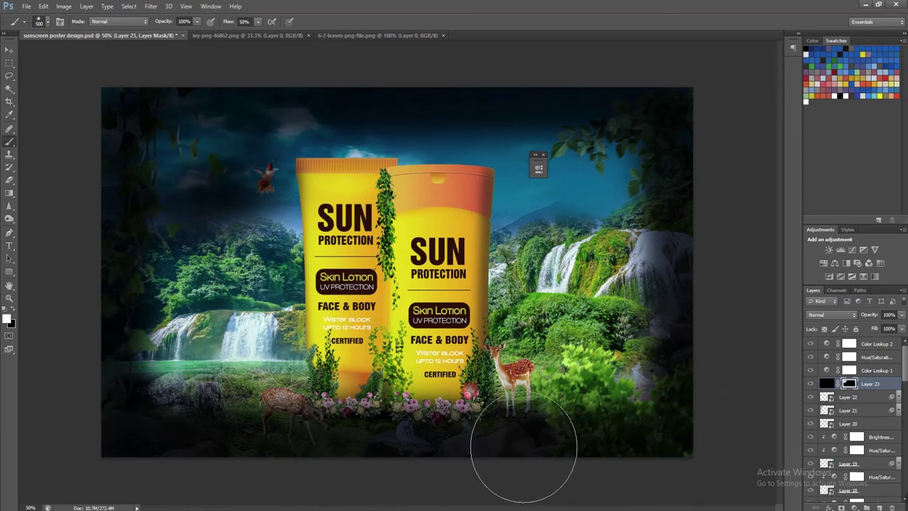
pyautogui.hotkey('ctrl', 'z')
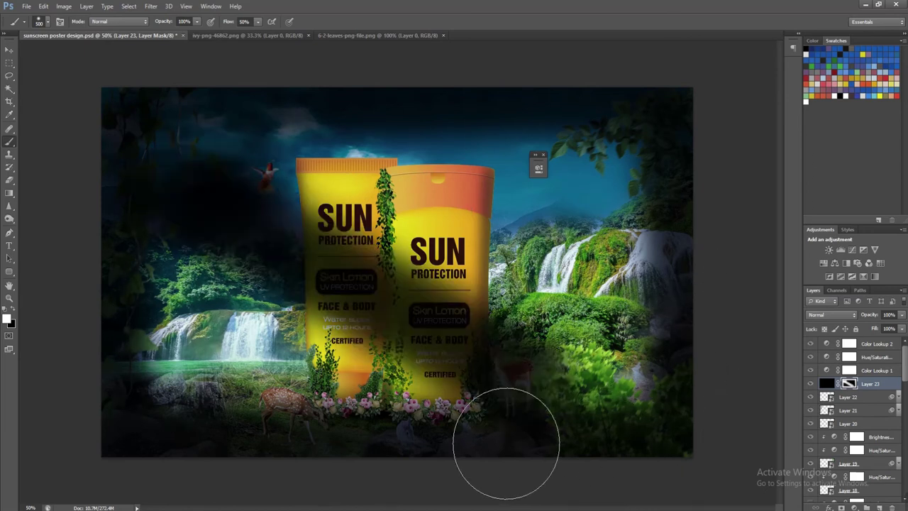
pyautogui.hotkey('ctrl', 'z')
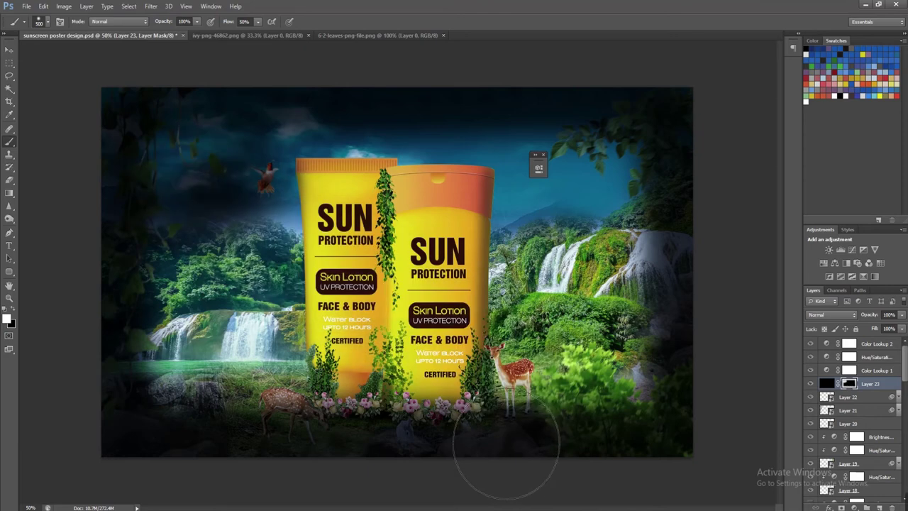
# Paint black on the mask to restore the sky, left forest and treetops near the hummingbird
pyautogui.press('x')
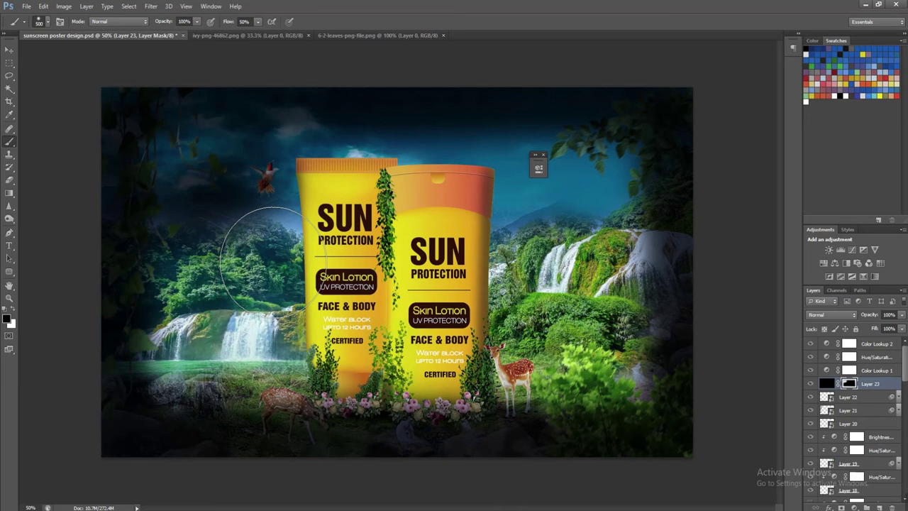
pyautogui.moveTo(262, 259); pyautogui.dragTo(229, 192)
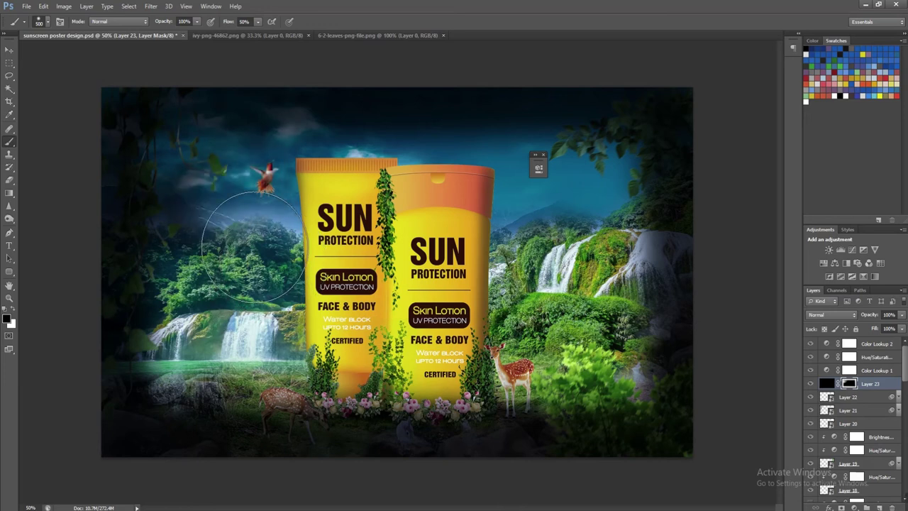
pyautogui.moveTo(253, 247); pyautogui.dragTo(253, 275)
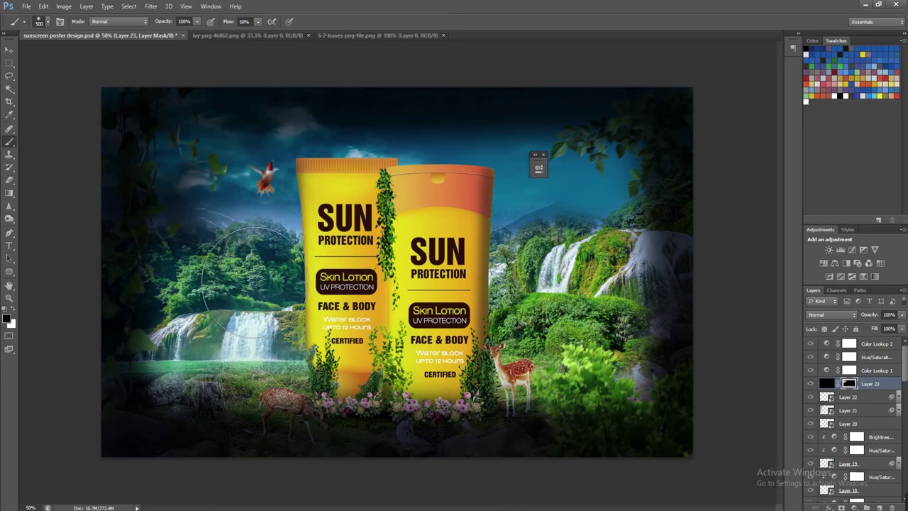
pyautogui.click(205, 195)
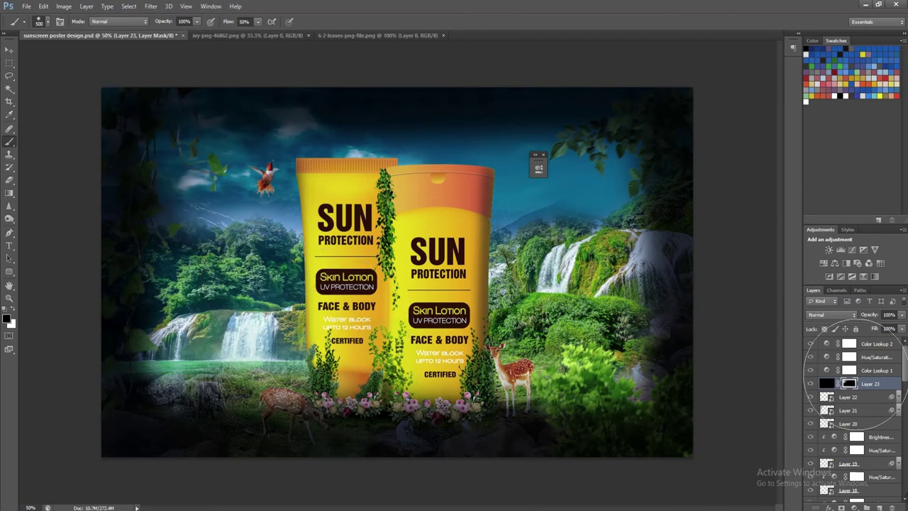
# Set Layer 23 to Soft Light at 68% opacity, compare it on and off, and save
pyautogui.press('v')
pyautogui.hotkey('alt', 'shift', 'm')
pyautogui.hotkey('shift', '+')
pyautogui.hotkey('shift', '+')
pyautogui.hotkey('shift', '+')
pyautogui.hotkey('shift', '+')
pyautogui.hotkey('shift', '+')
pyautogui.hotkey('shift', '+')
pyautogui.hotkey('shift', '+')
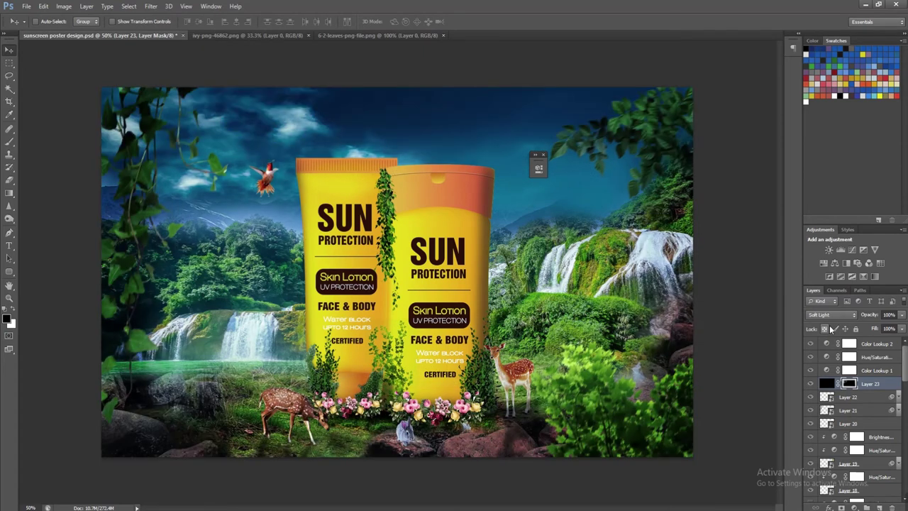
pyautogui.click(902, 314)
pyautogui.moveTo(899, 327); pyautogui.dragTo(884, 328)
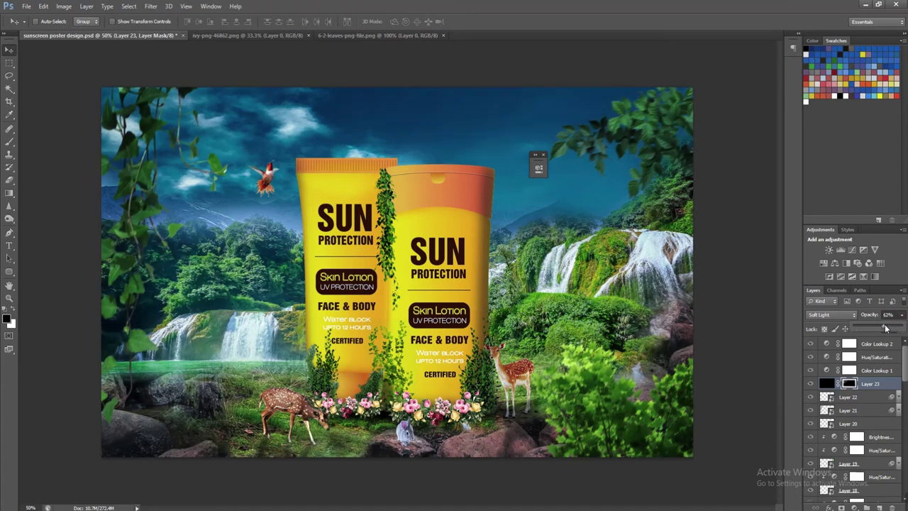
pyautogui.click(811, 383)
pyautogui.click(811, 383)
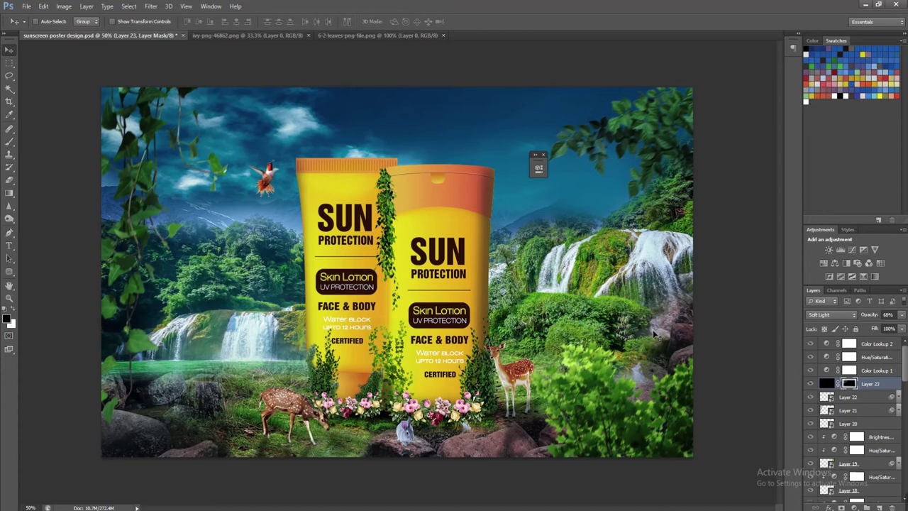
pyautogui.hotkey('ctrl', 's')
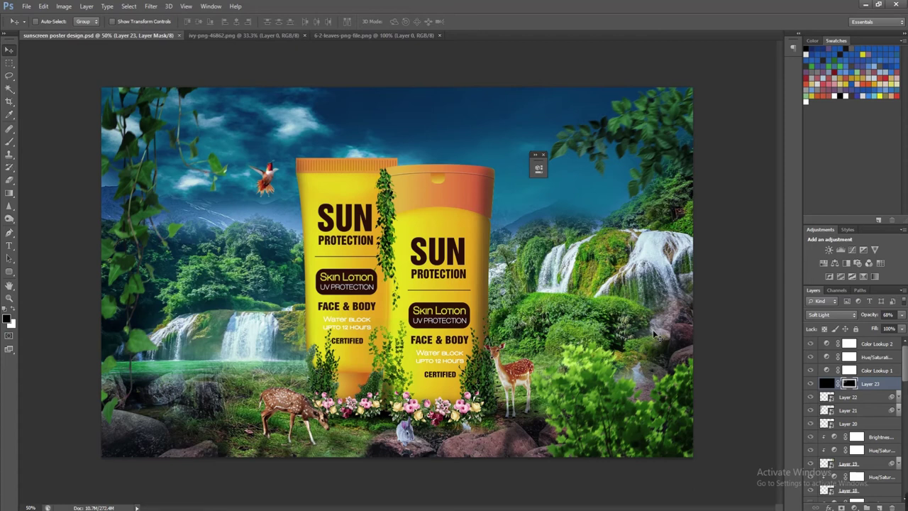
# Create Layer 24 above Layer 22 and paint black with a 250 brush across the bottom foreground and bushes
pyautogui.click(866, 402)
pyautogui.hotkey('ctrl', 'shift', 'n')
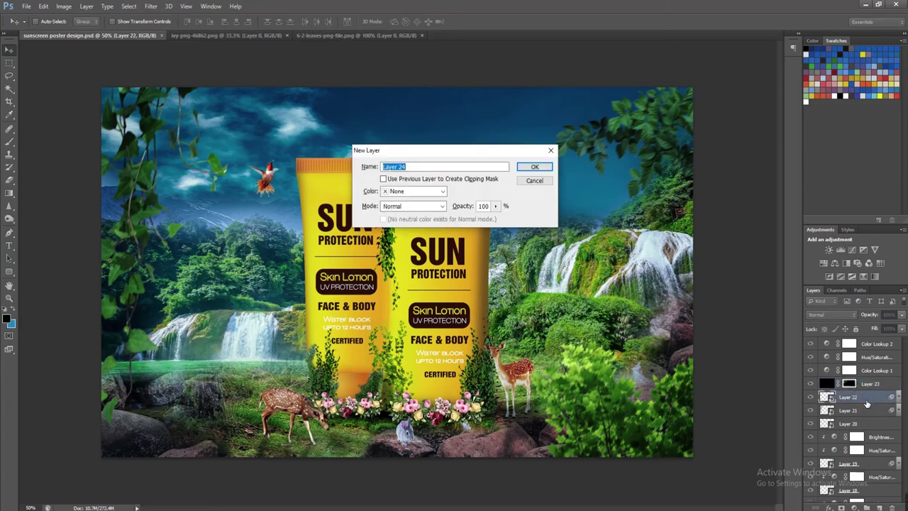
pyautogui.press('Return')
pyautogui.press('p')
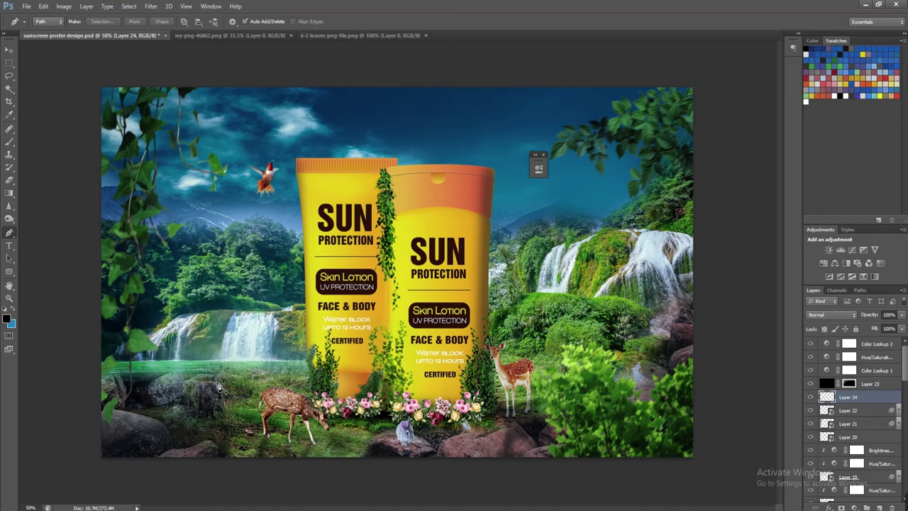
pyautogui.press('b')
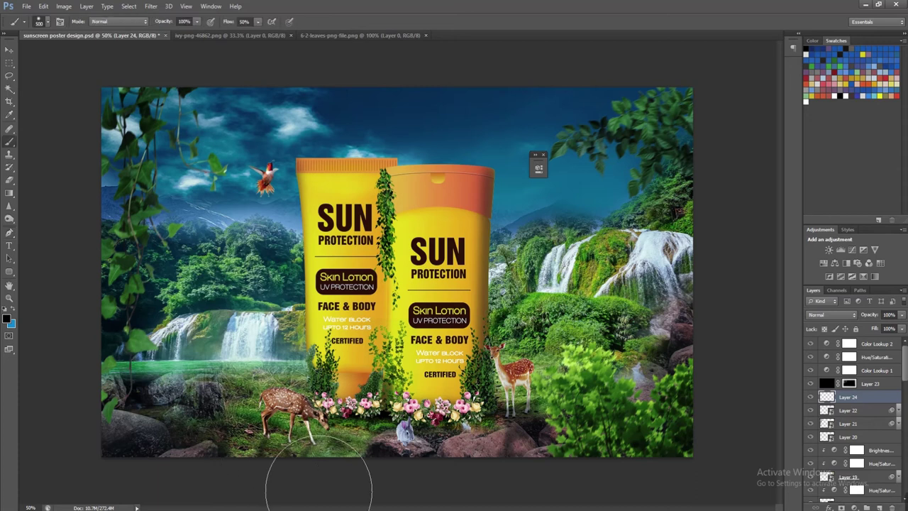
pyautogui.press('[')
pyautogui.press('[')
pyautogui.press('[')
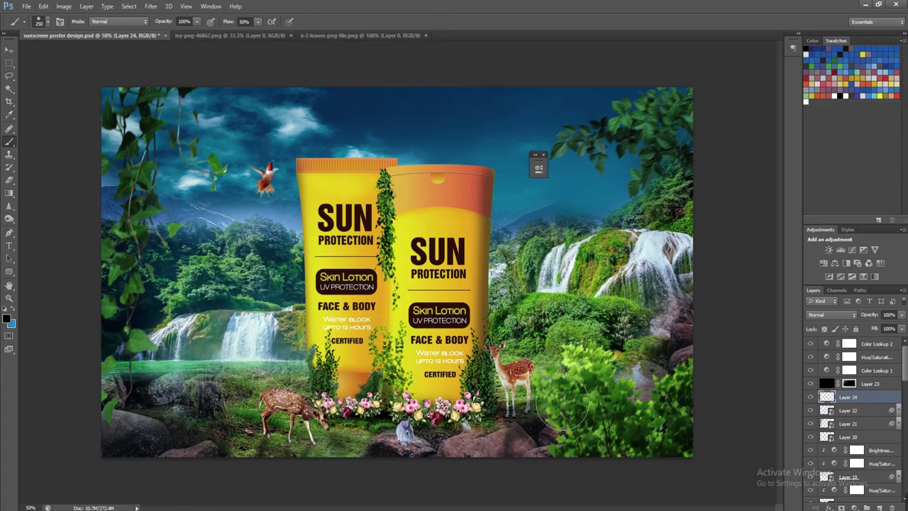
pyautogui.moveTo(324, 470)
pyautogui.mouseDown()
pyautogui.moveTo(552, 411)
pyautogui.moveTo(335, 451)
pyautogui.moveTo(488, 458)
pyautogui.moveTo(573, 400)
pyautogui.moveTo(575, 470)
pyautogui.moveTo(546, 401)
pyautogui.mouseUp()
pyautogui.moveTo(308, 475)
pyautogui.mouseDown()
pyautogui.moveTo(270, 407)
pyautogui.moveTo(419, 461)
pyautogui.mouseUp()
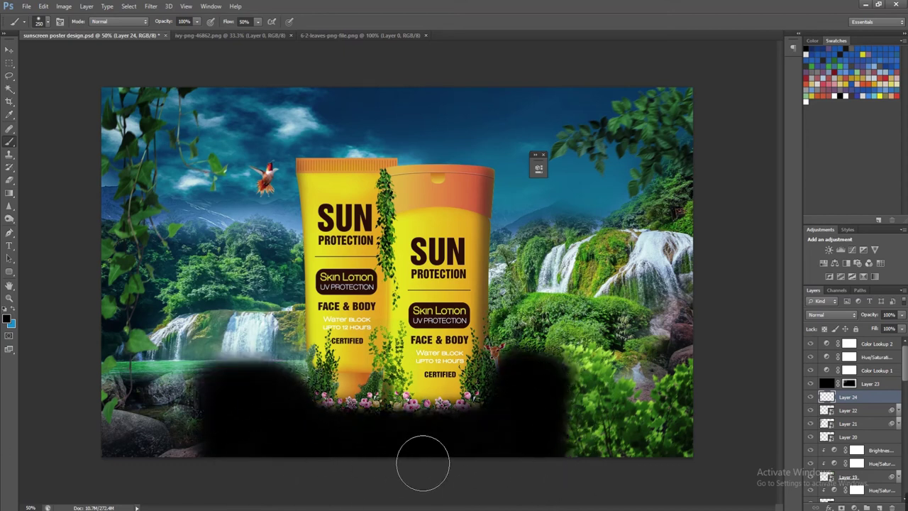
pyautogui.moveTo(226, 460)
pyautogui.mouseDown()
pyautogui.moveTo(243, 426)
pyautogui.moveTo(547, 439)
pyautogui.moveTo(653, 482)
pyautogui.moveTo(576, 443)
pyautogui.mouseUp()
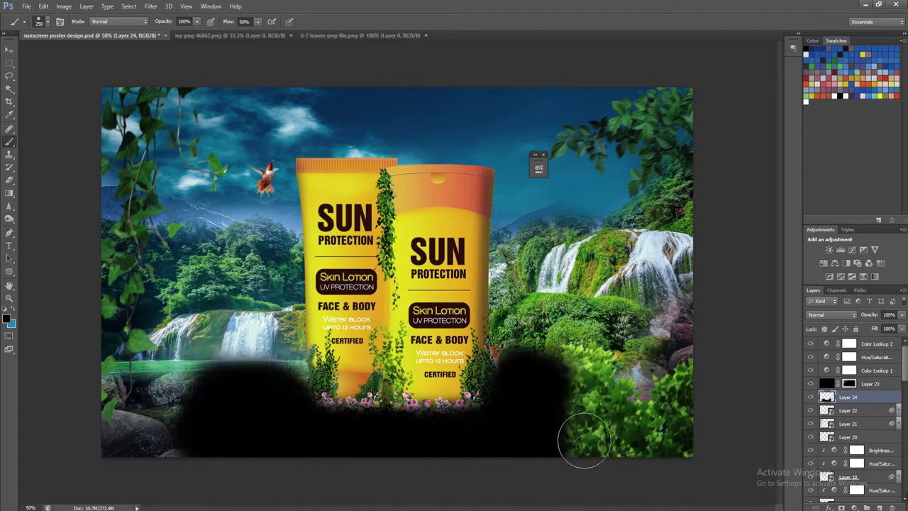
pyautogui.moveTo(573, 442); pyautogui.dragTo(616, 425)
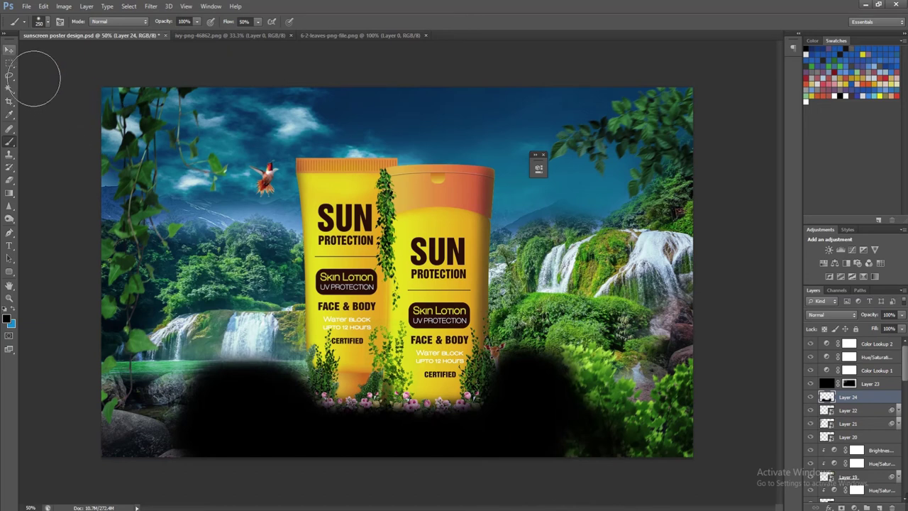
# Save the poster and move Layer 24 beneath the deer and flowers layers
pyautogui.press('v')
pyautogui.hotkey('ctrl', 's')
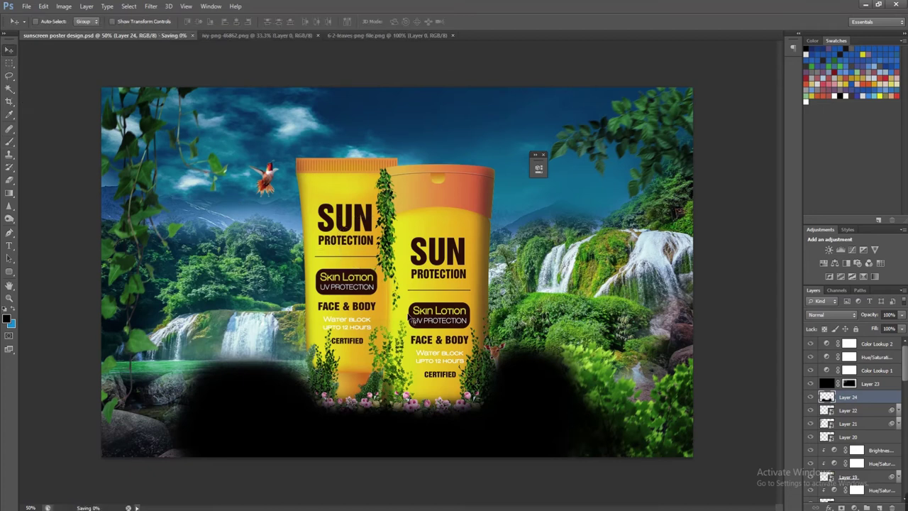
pyautogui.scroll(-1, 886, 419)
pyautogui.hotkey('ctrl', 'e')
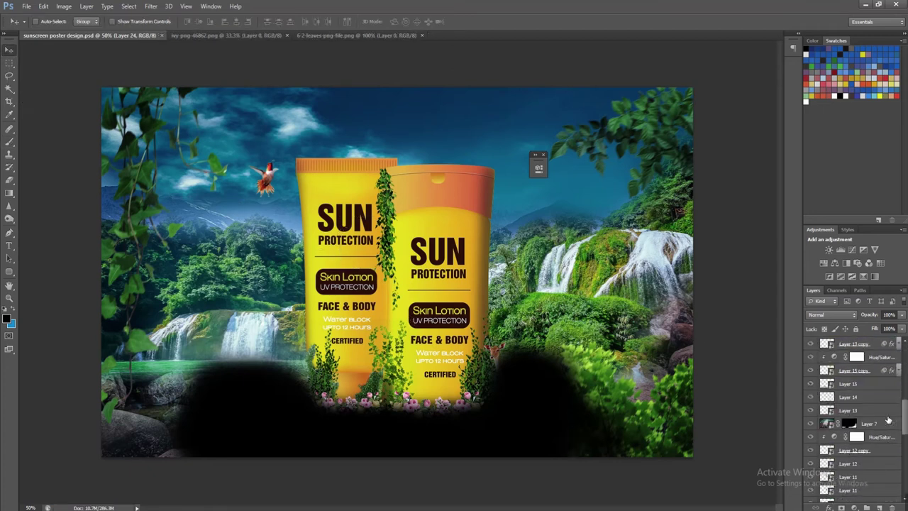
pyautogui.scroll(1, 888, 419)
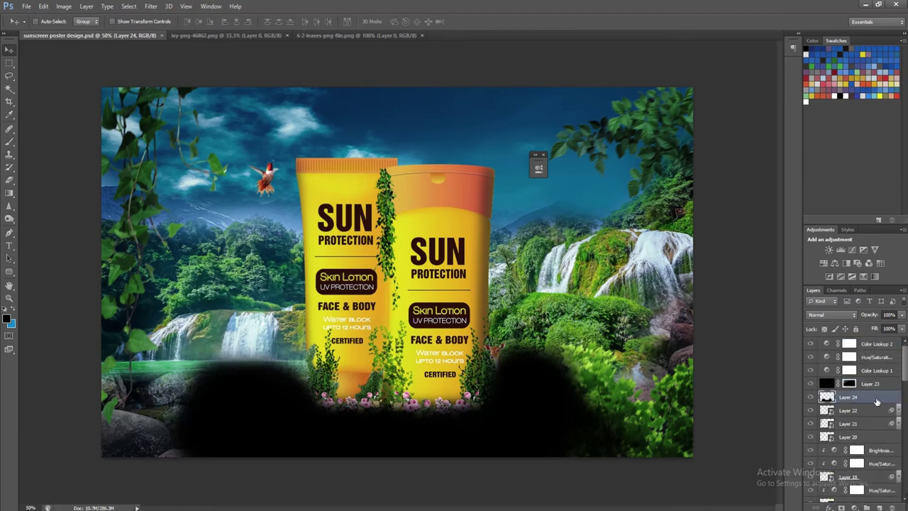
pyautogui.moveTo(860, 408); pyautogui.dragTo(864, 508)
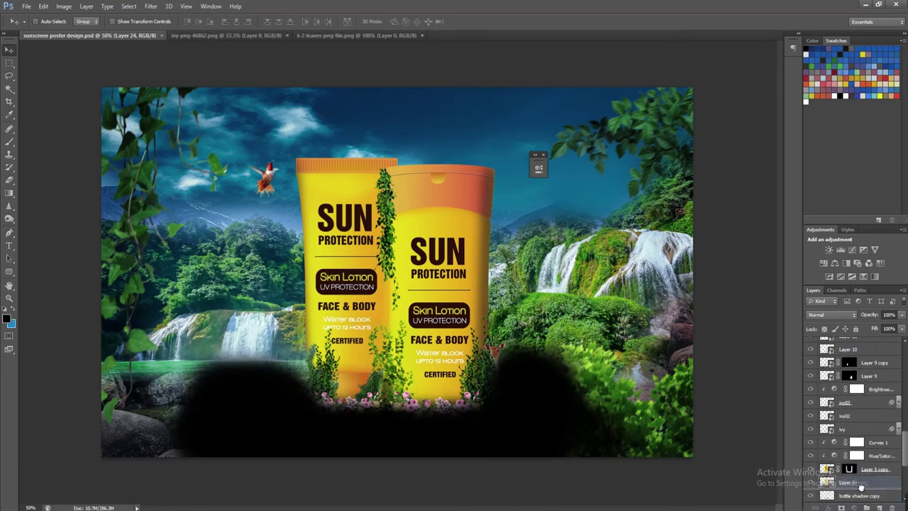
pyautogui.moveTo(864, 508); pyautogui.dragTo(860, 489)
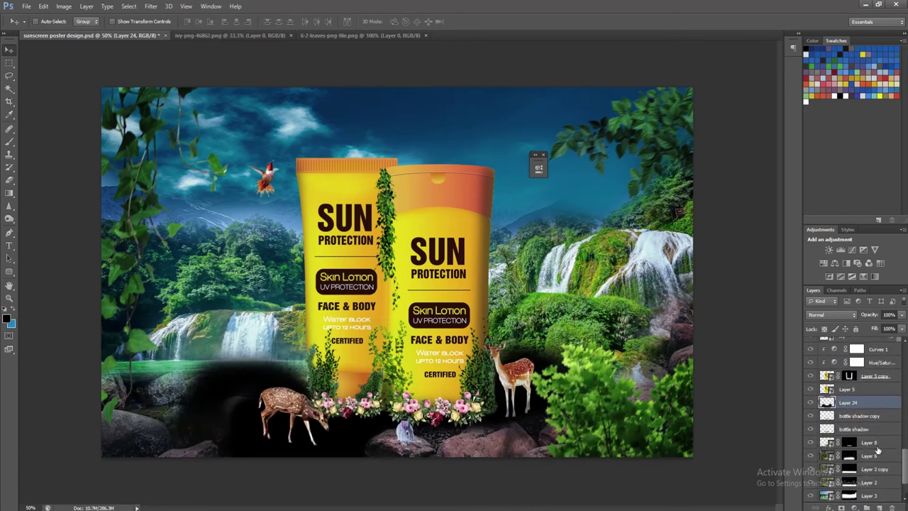
pyautogui.moveTo(862, 416)
pyautogui.mouseDown()
pyautogui.moveTo(863, 439)
pyautogui.moveTo(874, 433)
pyautogui.mouseUp()
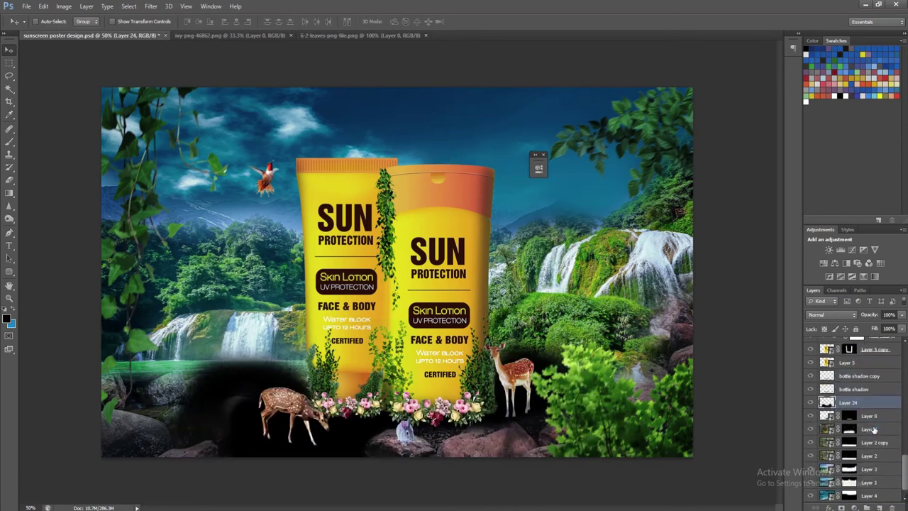
# Cycle Layer 24's blend modes toward Soft Light, toggling it to compare the effect
pyautogui.scroll(2, 858, 399)
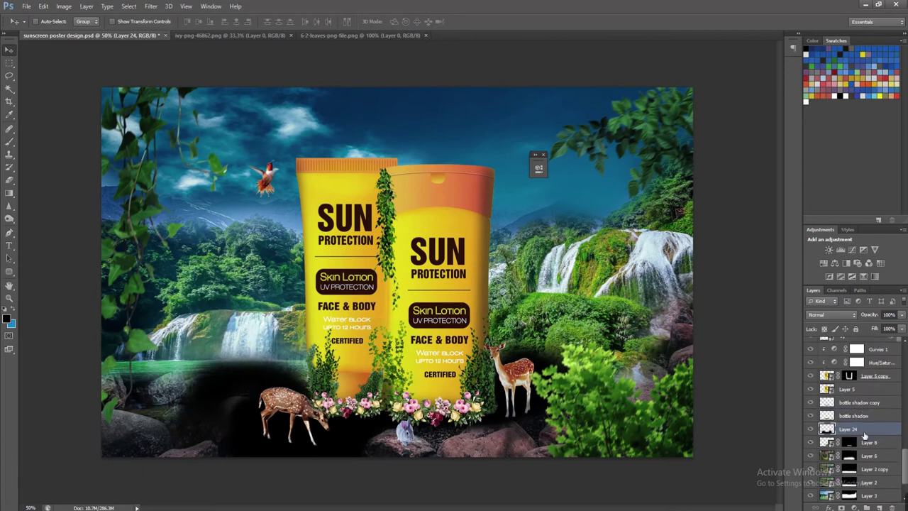
pyautogui.scroll(2, 854, 448)
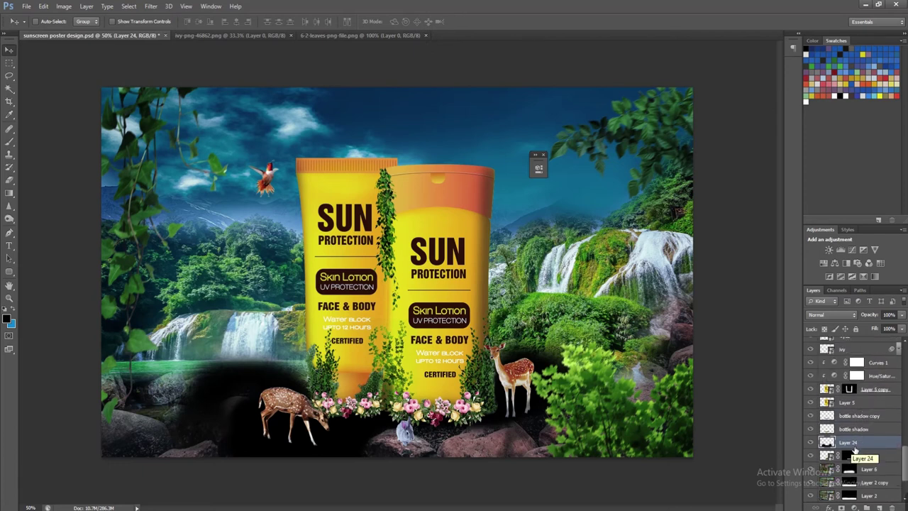
pyautogui.hotkey('shift', '+')
pyautogui.hotkey('shift', '+')
pyautogui.hotkey('shift', '+')
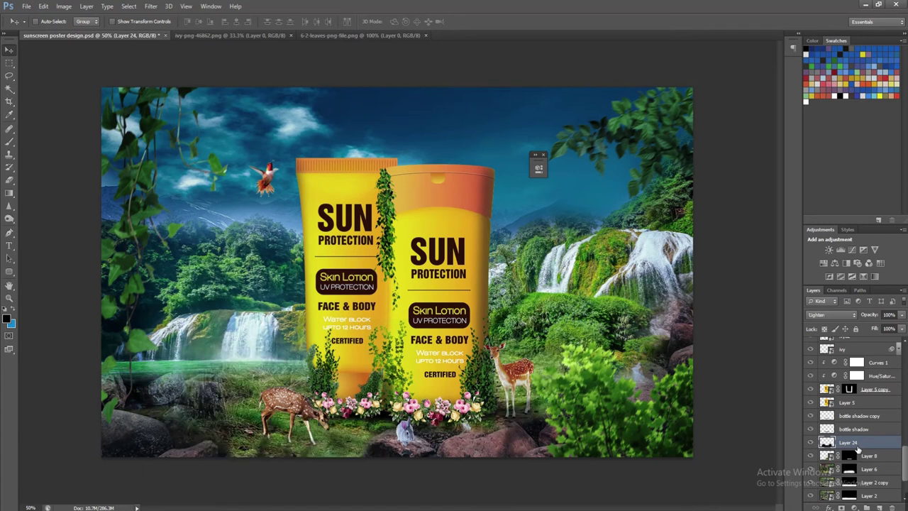
pyautogui.click(810, 442)
pyautogui.hotkey('shift', '+')
pyautogui.hotkey('shift', '+')
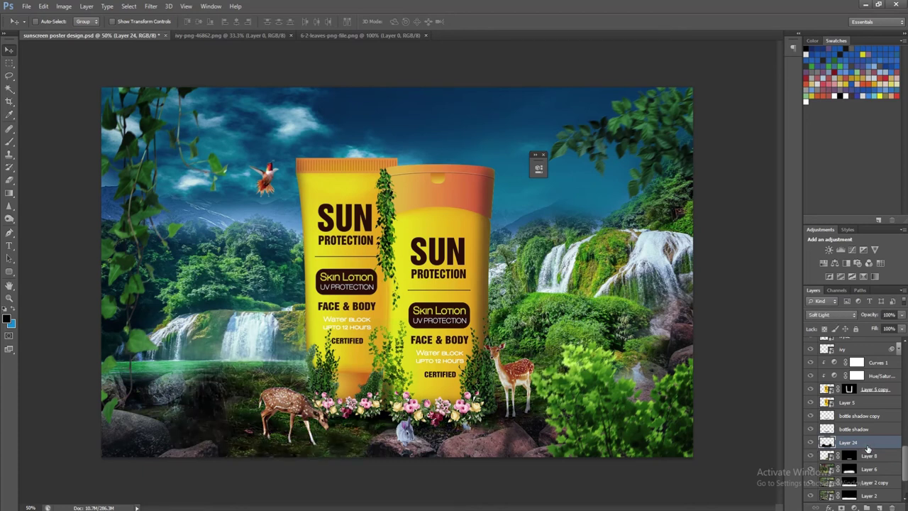
pyautogui.click(811, 442)
# Lower Layer 24's opacity to 62% and save the poster
pyautogui.click(810, 441)
pyautogui.moveTo(901, 315); pyautogui.dragTo(880, 327)
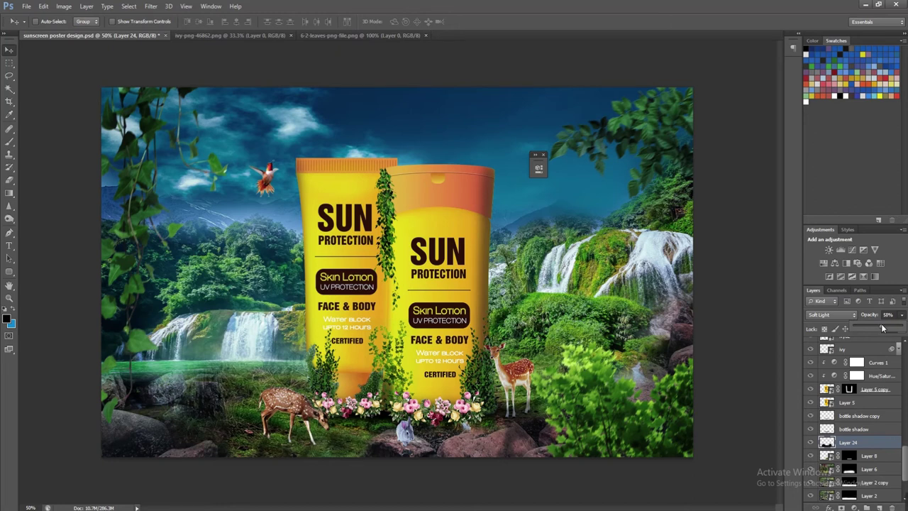
pyautogui.moveTo(885, 328); pyautogui.dragTo(882, 335)
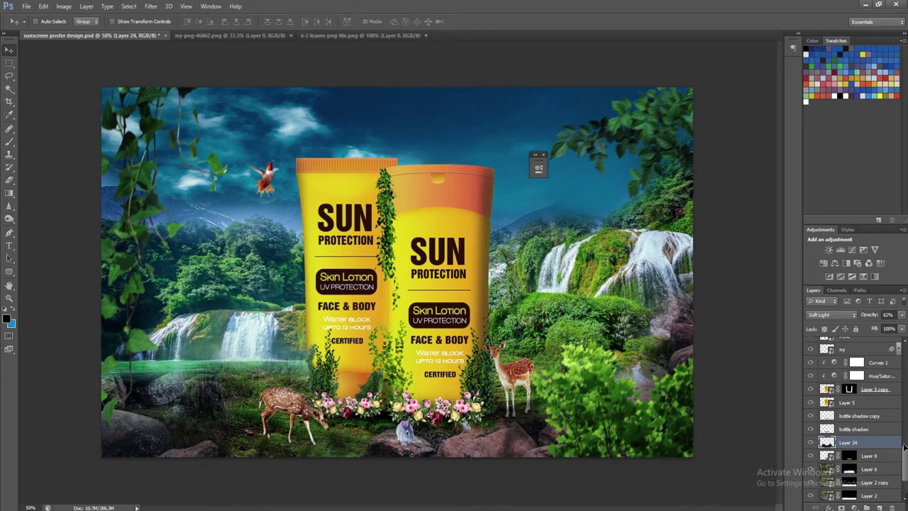
pyautogui.moveTo(904, 406); pyautogui.dragTo(904, 341)
pyautogui.hotkey('ctrl', 's')
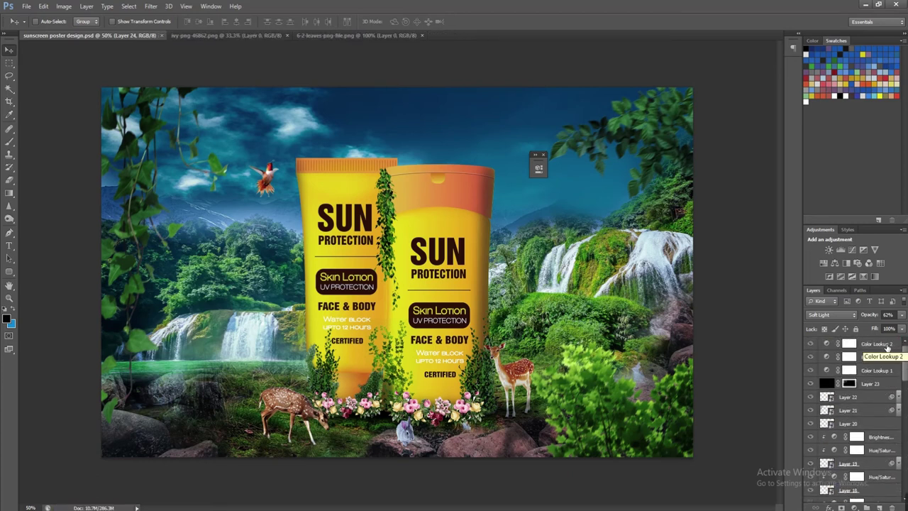
# Add Layer 25 above Color Lookup 2 and fill it with teal sampled from the sky
pyautogui.click(886, 345)
pyautogui.hotkey('ctrl', 'shift', 'n')
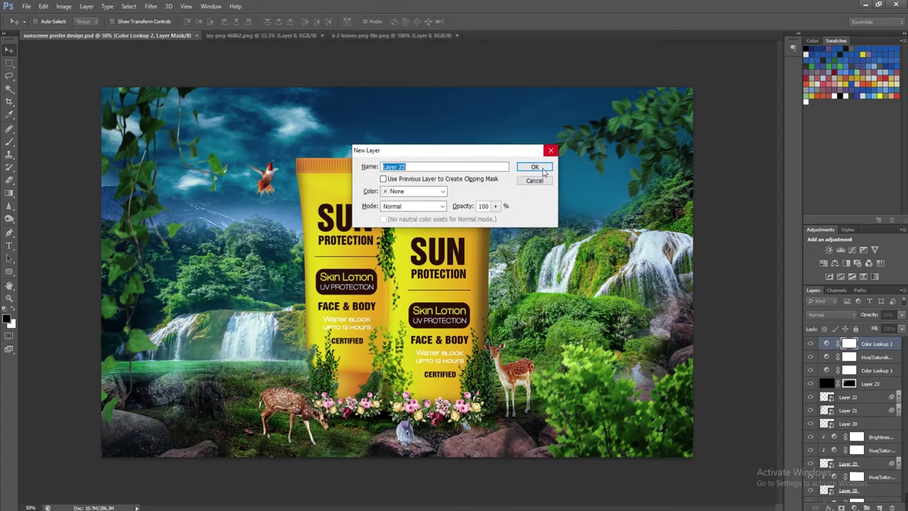
pyautogui.click(532, 162)
pyautogui.click(7, 320)
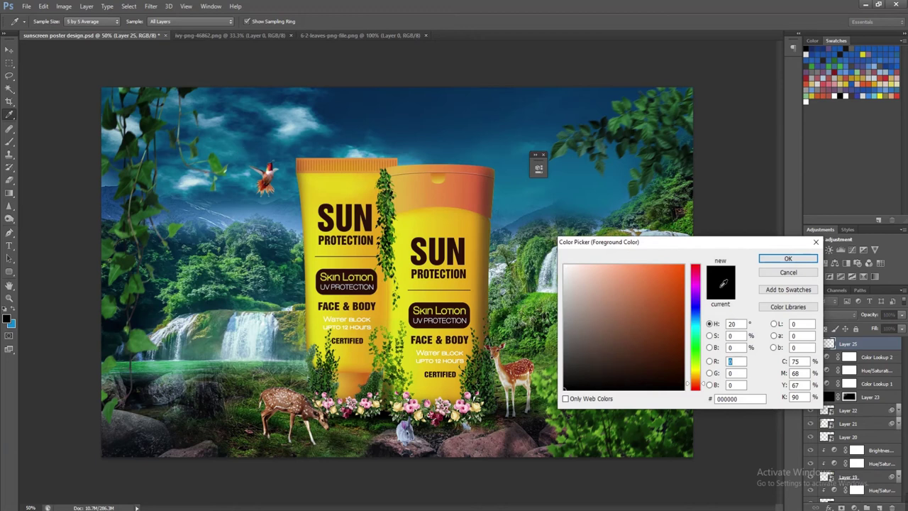
pyautogui.click(237, 135)
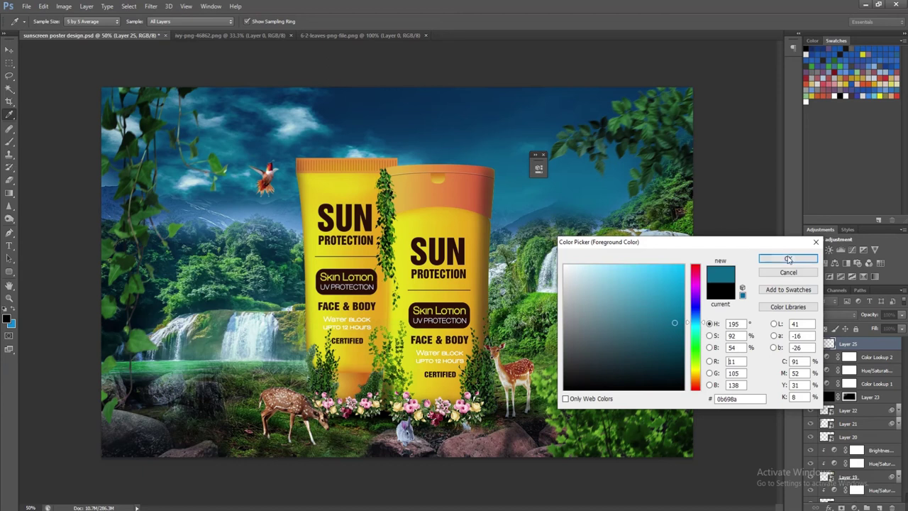
pyautogui.click(788, 259)
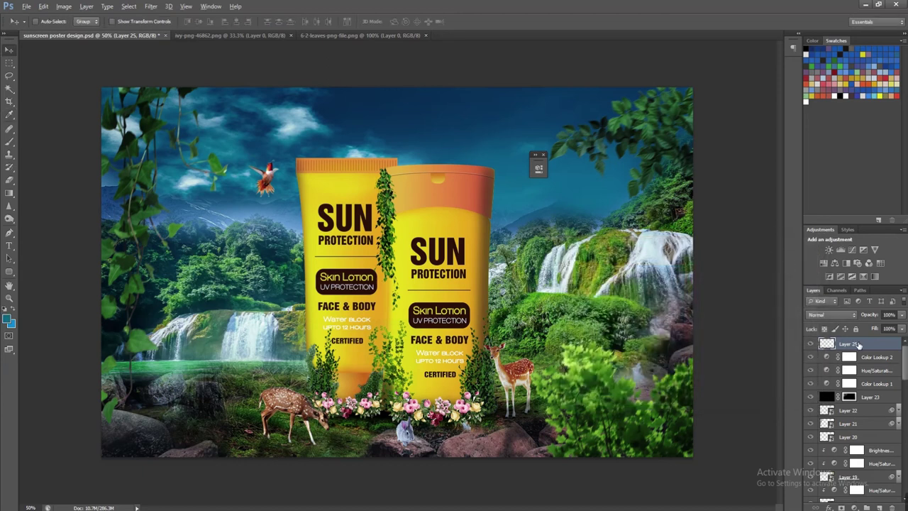
pyautogui.hotkey('alt', 'BackSpace')
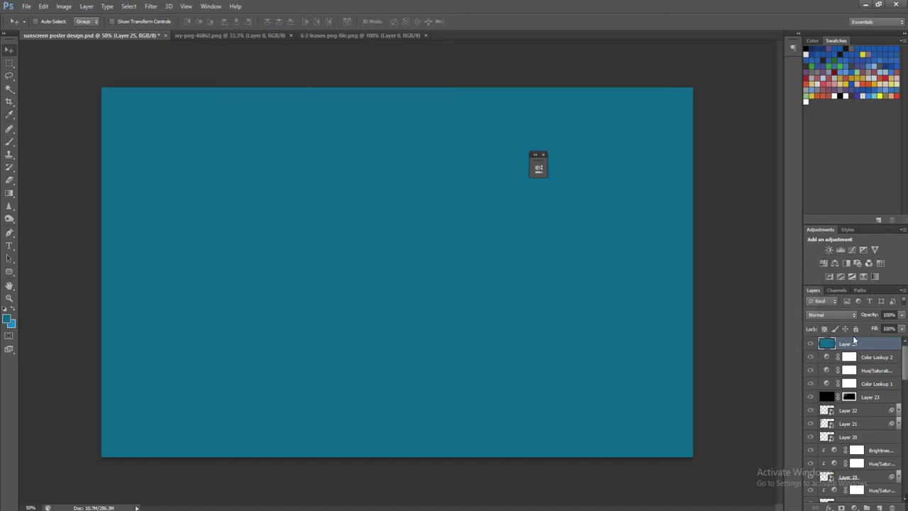
# Set Layer 25 to Lighten at 19% opacity, toggling it to compare
pyautogui.hotkey('shift', '+')
pyautogui.hotkey('shift', '+')
pyautogui.hotkey('shift', '+')
pyautogui.hotkey('shift', '+')
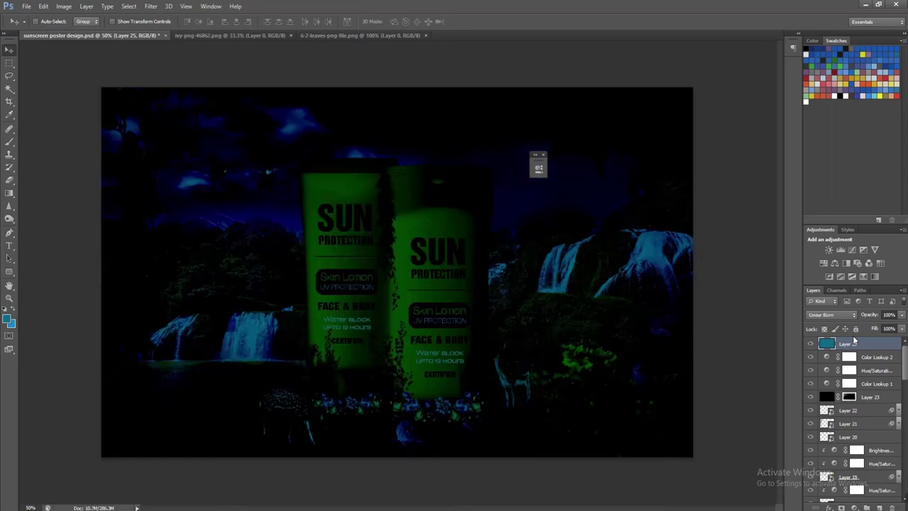
pyautogui.hotkey('shift', '+')
pyautogui.hotkey('shift', '+')
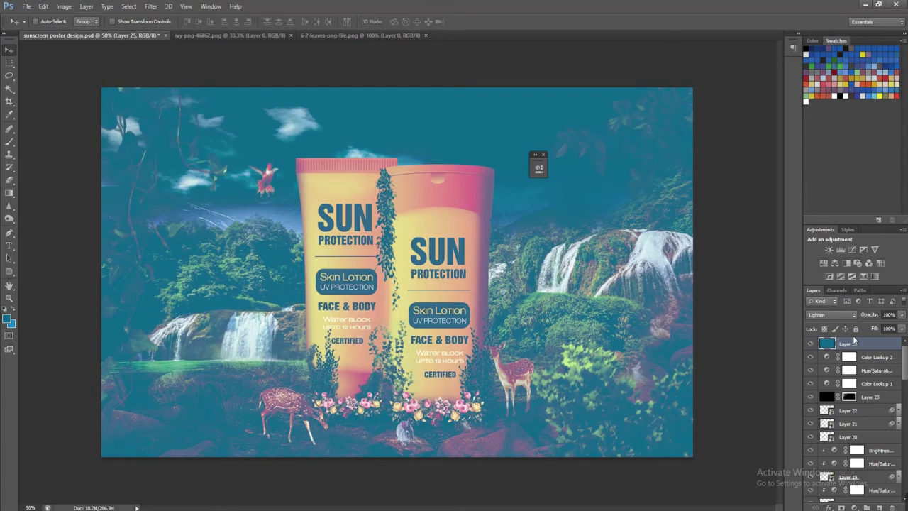
pyautogui.click(901, 314)
pyautogui.moveTo(902, 327); pyautogui.dragTo(864, 323)
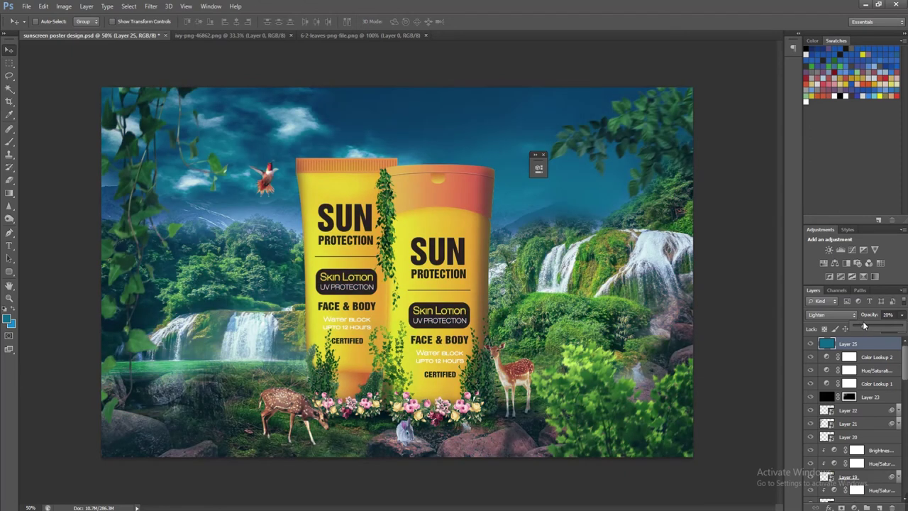
pyautogui.click(810, 344)
pyautogui.click(810, 344)
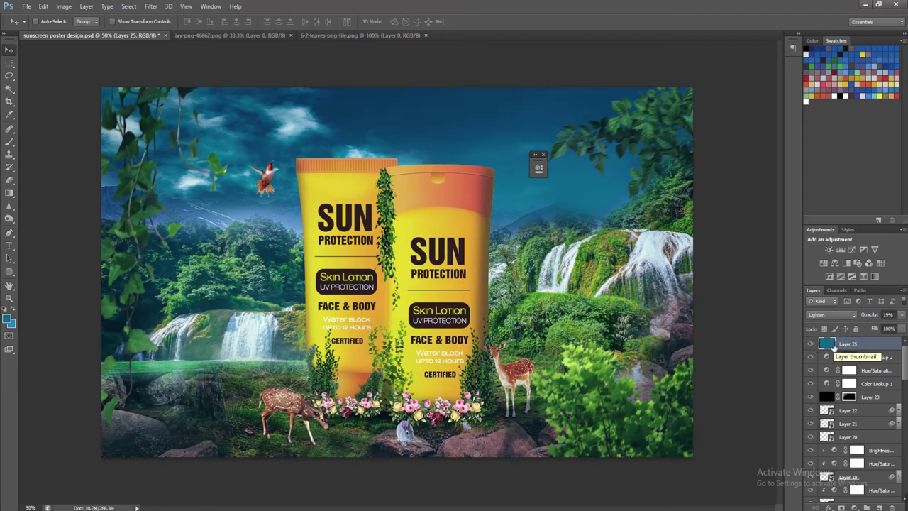
# Darken Layer 25 to deep navy with two Curves passes, opacity 35%, and save
pyautogui.hotkey('ctrl', 'm')
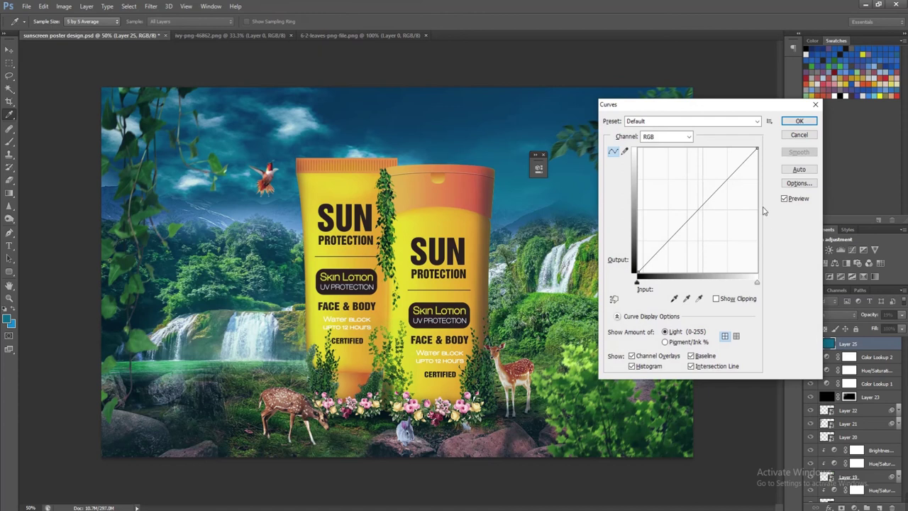
pyautogui.moveTo(695, 222); pyautogui.dragTo(723, 227)
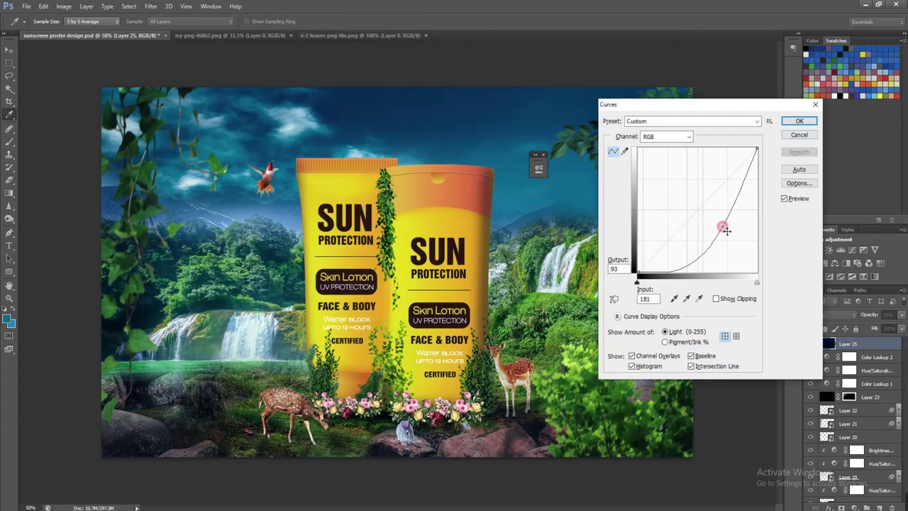
pyautogui.click(798, 120)
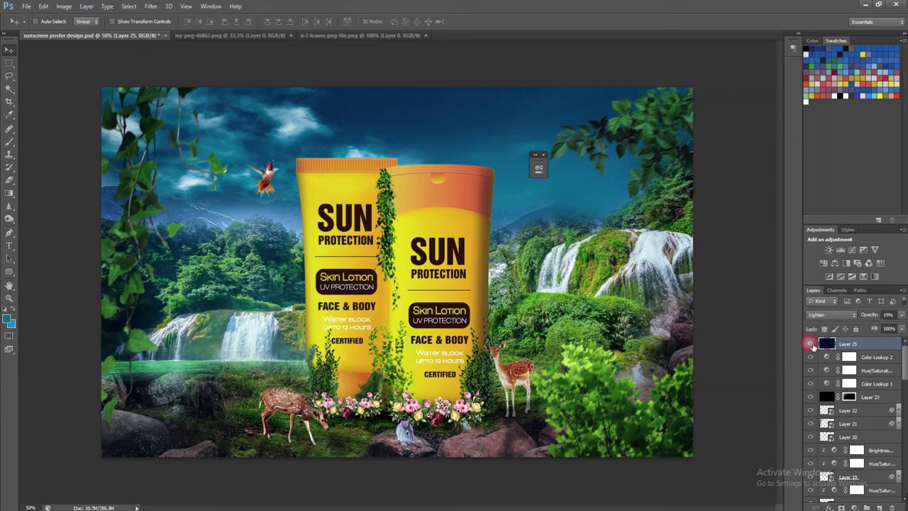
pyautogui.click(901, 314)
pyautogui.moveTo(868, 328); pyautogui.dragTo(877, 327)
pyautogui.hotkey('ctrl', 'm')
pyautogui.moveTo(700, 210); pyautogui.dragTo(676, 194)
pyautogui.click(798, 121)
pyautogui.hotkey('ctrl', 's')
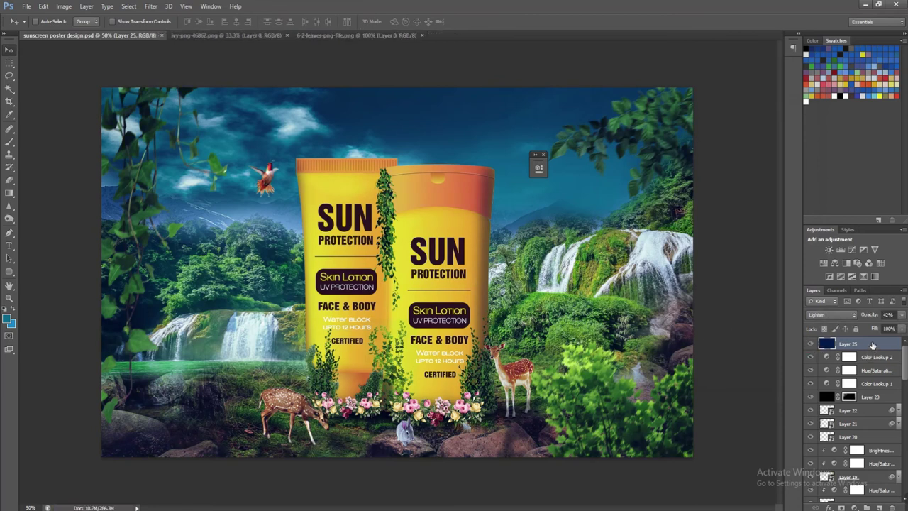
# Set Layer 25 to Linear Dodge (Add) at 22% opacity and save
pyautogui.hotkey('shift', '+')
pyautogui.hotkey('shift', '+')
pyautogui.hotkey('shift', '+')
pyautogui.hotkey('shift', '+')
pyautogui.hotkey('shift', '+')
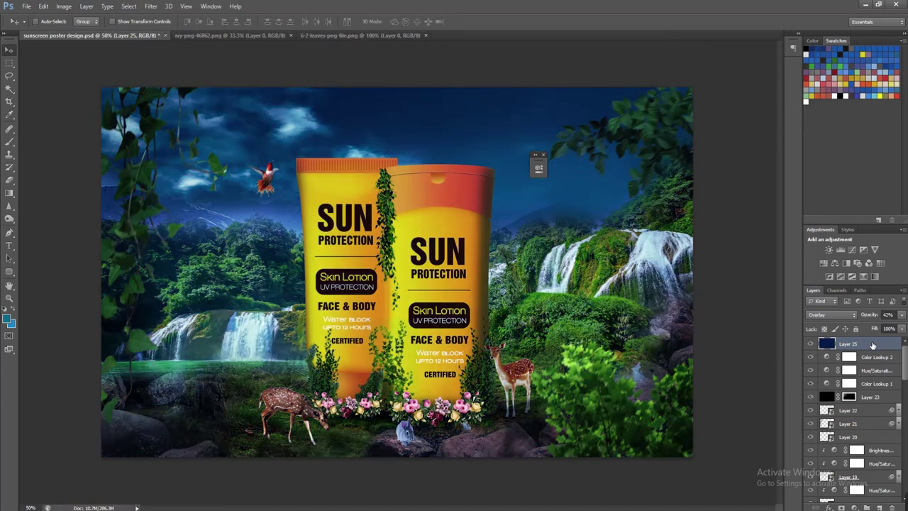
pyautogui.hotkey('shift', '-')
pyautogui.hotkey('shift', '-')
pyautogui.hotkey('ctrl', 's')
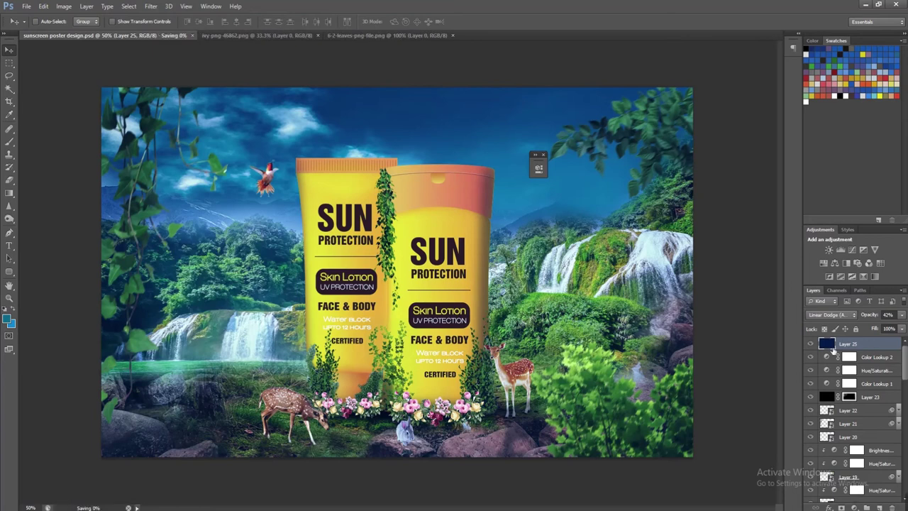
pyautogui.click(899, 315)
pyautogui.moveTo(899, 322); pyautogui.dragTo(869, 329)
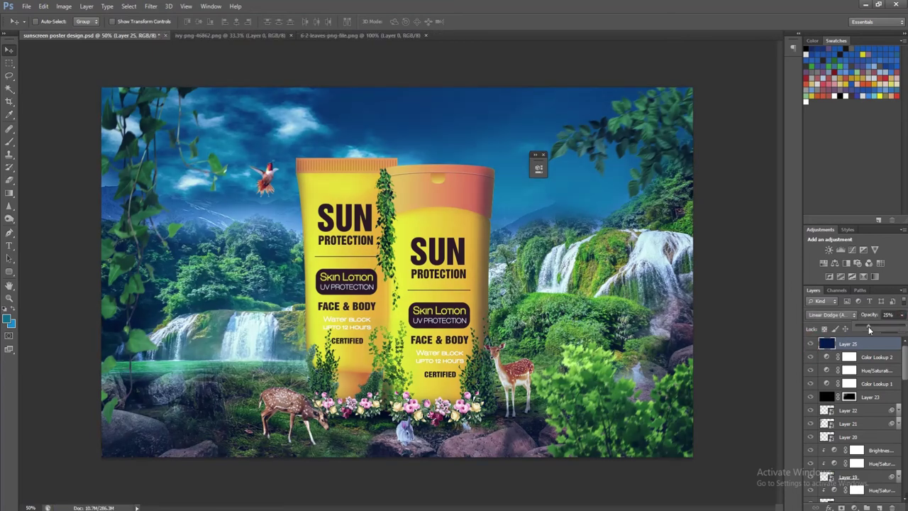
pyautogui.click(854, 356)
pyautogui.hotkey('ctrl', 's')
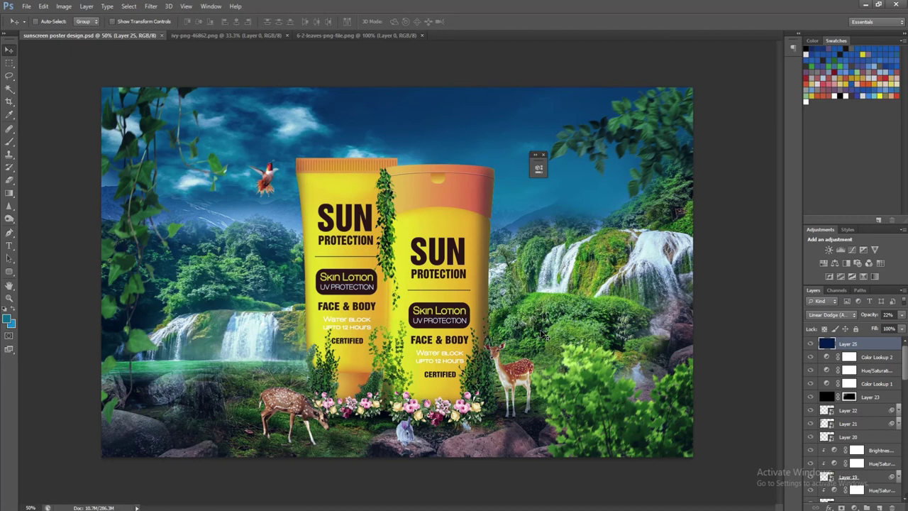
pyautogui.click(853, 507)
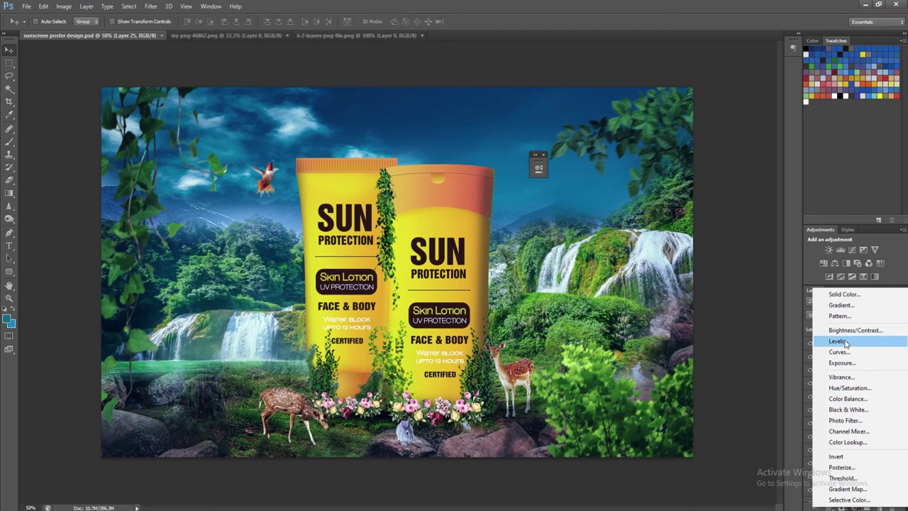
# Try a Levels adjustment layer, discard it, and save the poster
pyautogui.click(837, 340)
pyautogui.moveTo(547, 168); pyautogui.dragTo(568, 169)
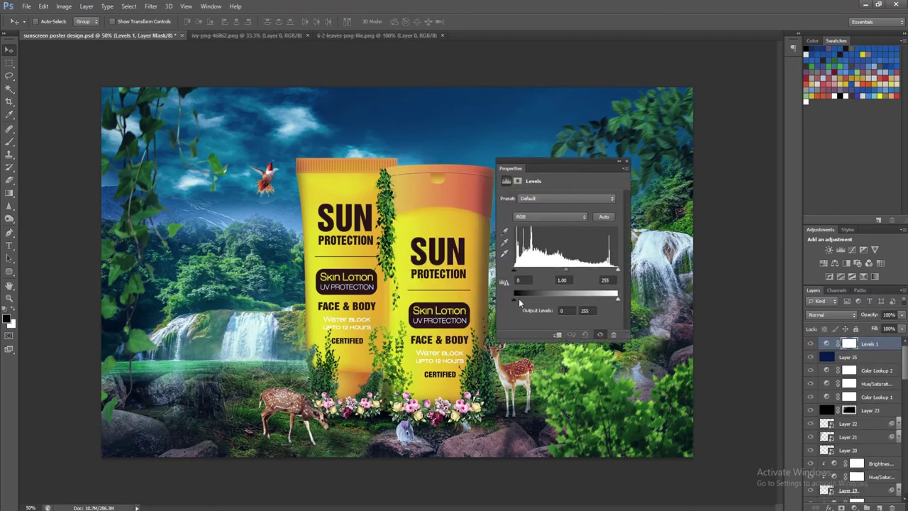
pyautogui.moveTo(605, 298); pyautogui.dragTo(621, 298)
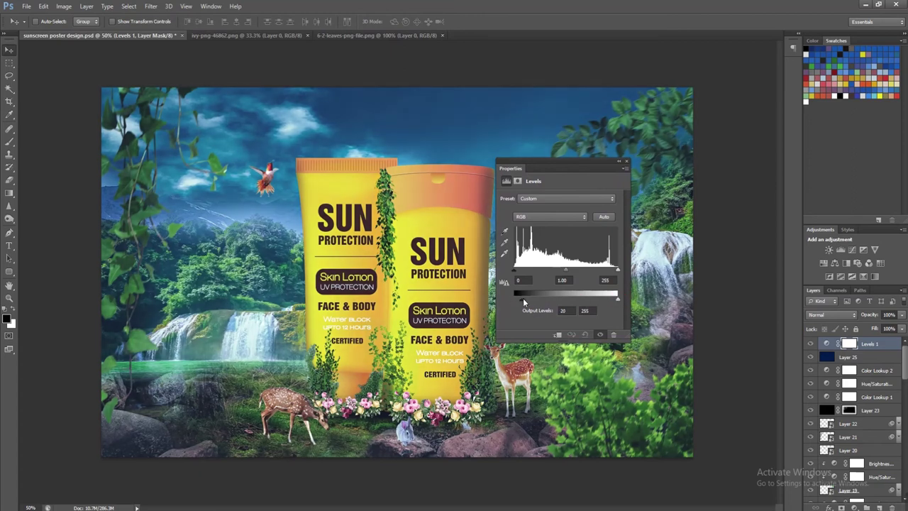
pyautogui.moveTo(513, 299); pyautogui.dragTo(508, 299)
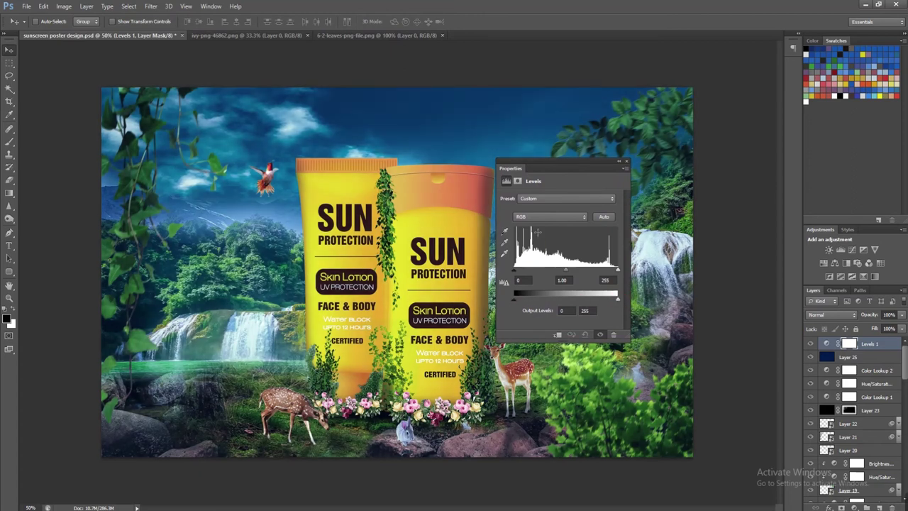
pyautogui.click(626, 162)
pyautogui.press('Delete')
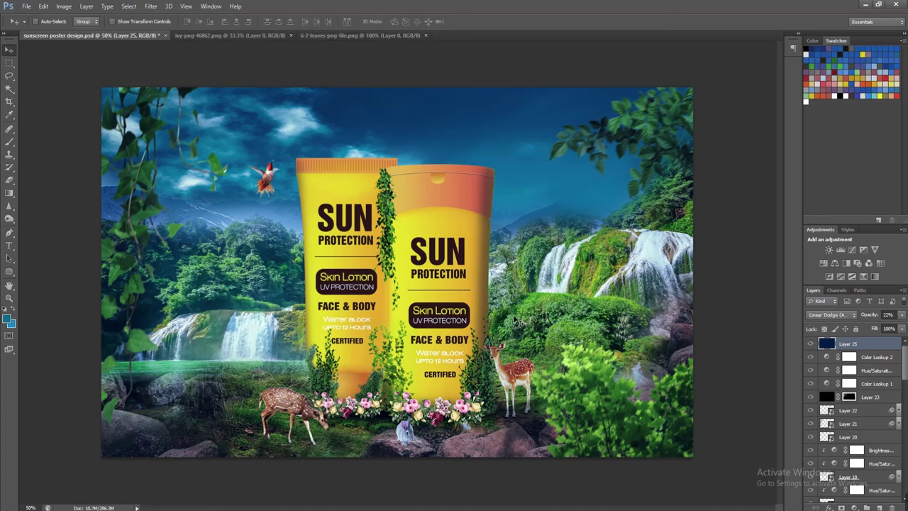
pyautogui.hotkey('ctrl', 's')
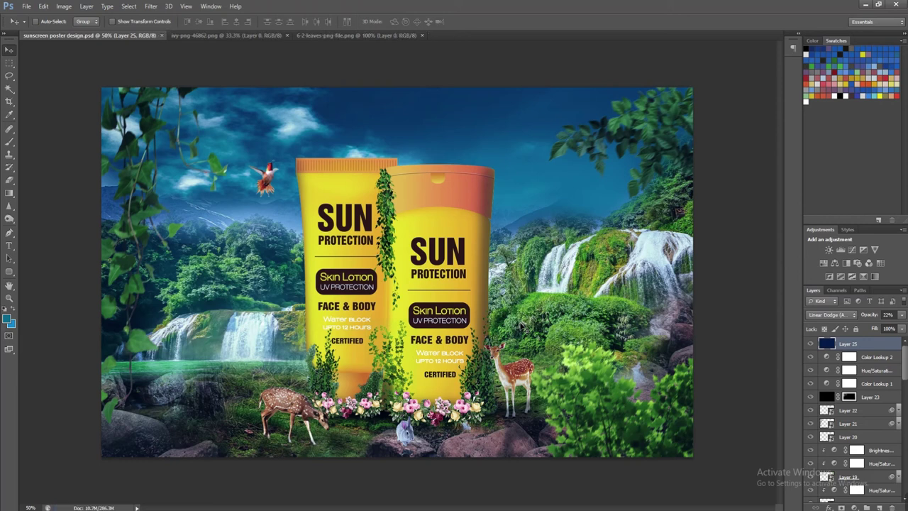
# Add a Levels adjustment above Layer 13 with output white at 193, then save
pyautogui.rightClick(523, 376)
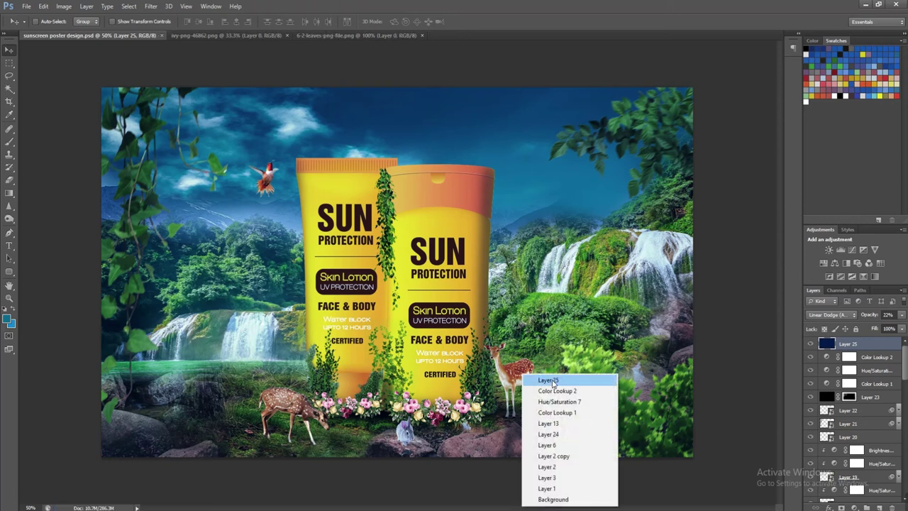
pyautogui.click(553, 380)
pyautogui.rightClick(516, 374)
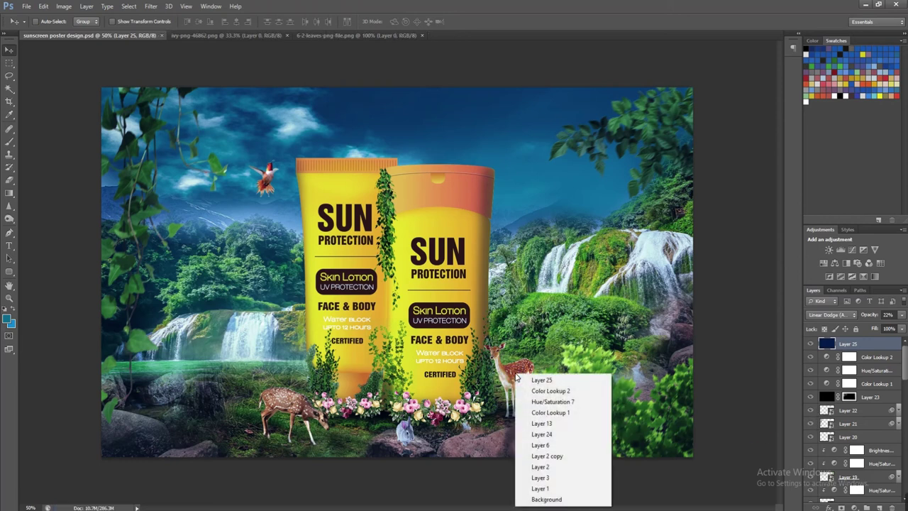
pyautogui.click(553, 424)
pyautogui.scroll(-3, 853, 451)
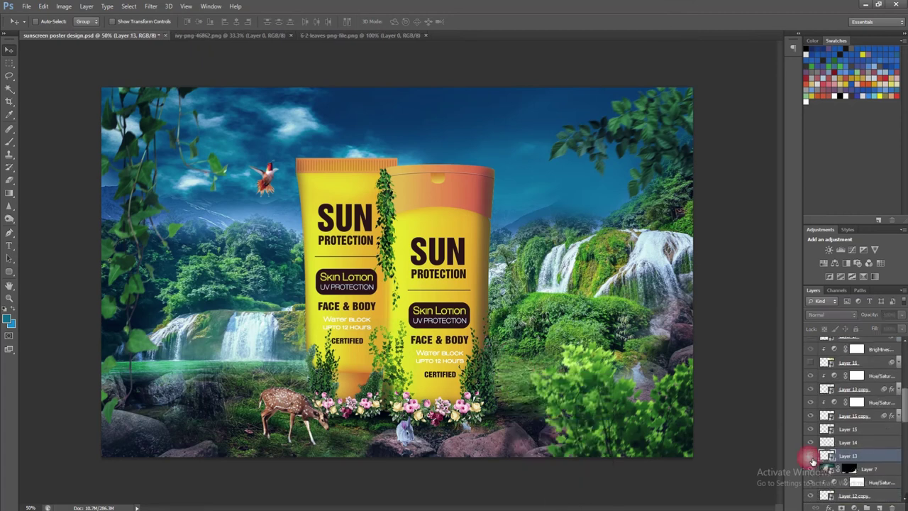
pyautogui.click(853, 508)
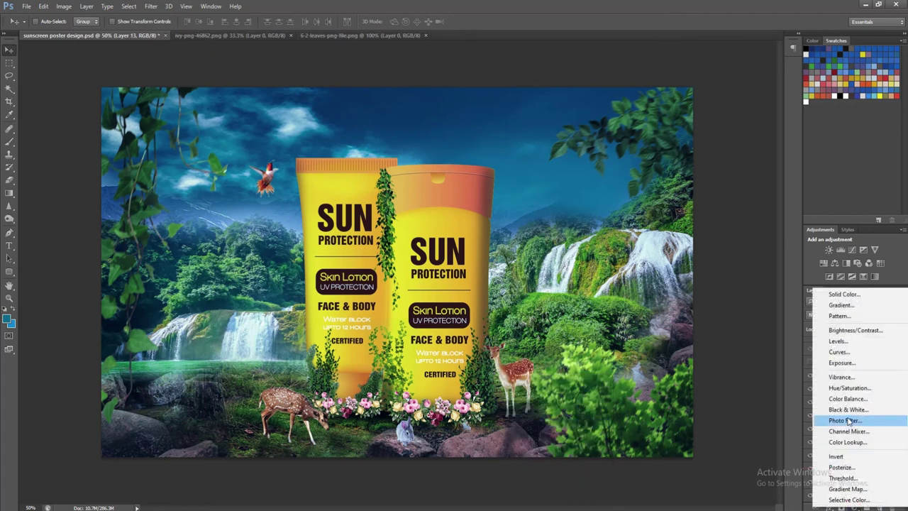
pyautogui.click(808, 350)
pyautogui.moveTo(617, 298); pyautogui.dragTo(578, 303)
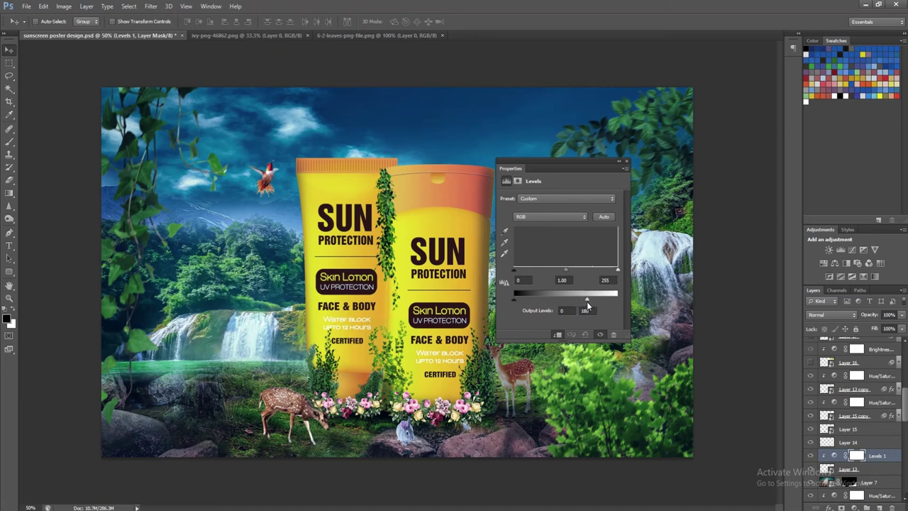
pyautogui.click(617, 161)
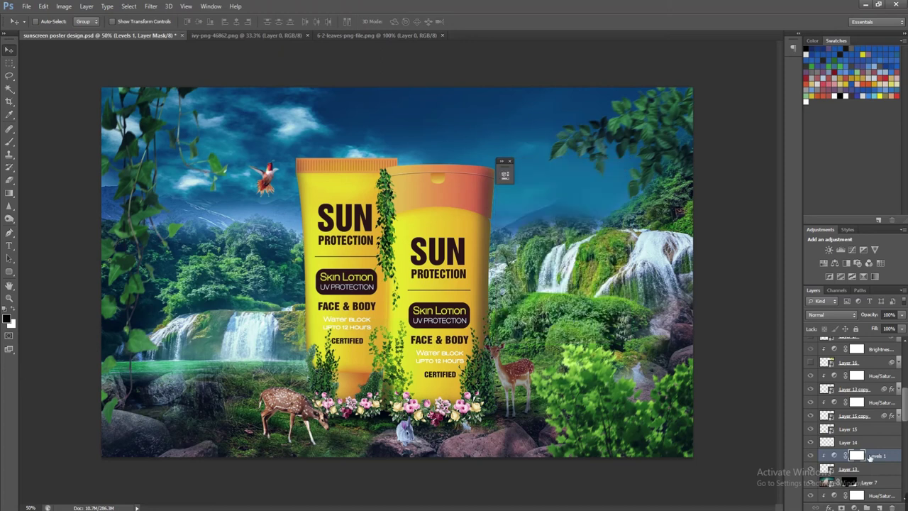
pyautogui.doubleClick(834, 455)
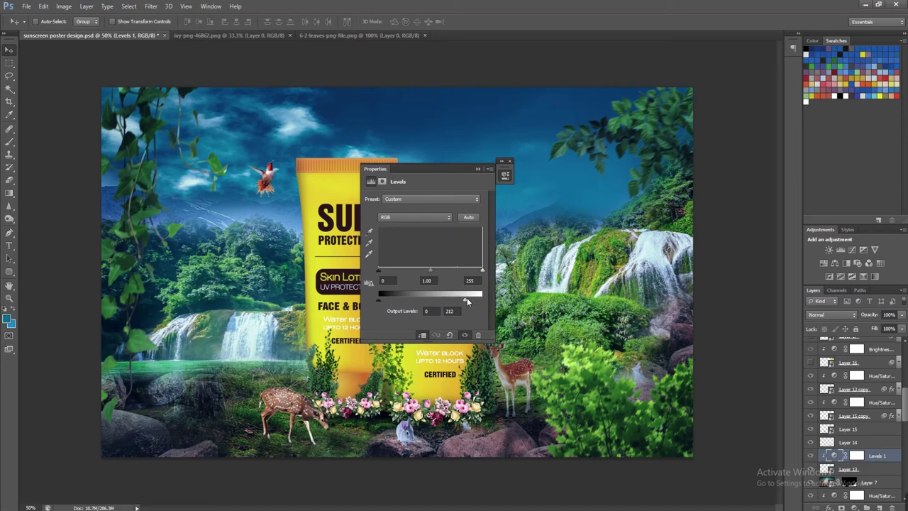
pyautogui.click(477, 169)
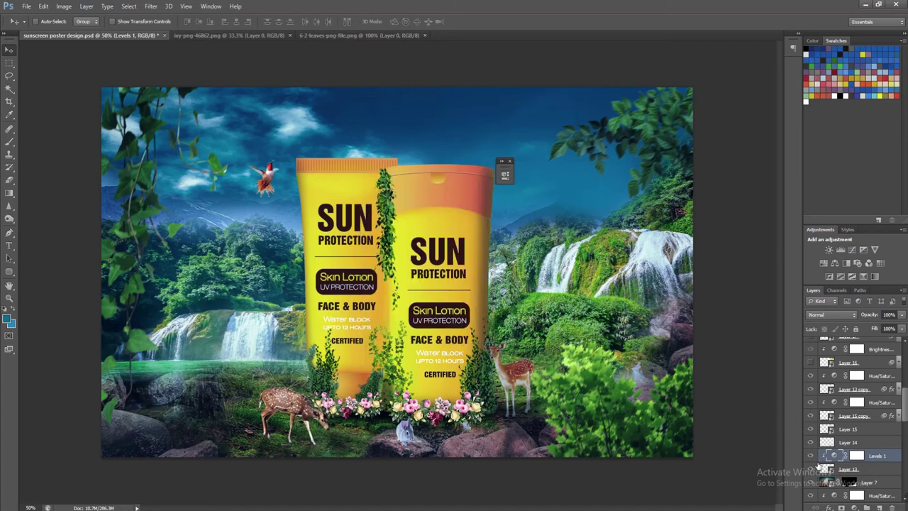
pyautogui.hotkey('ctrl', 's')
# Pick through the layers under the bottles, toggling flowers and deer to find Layer 15
pyautogui.rightClick(313, 363)
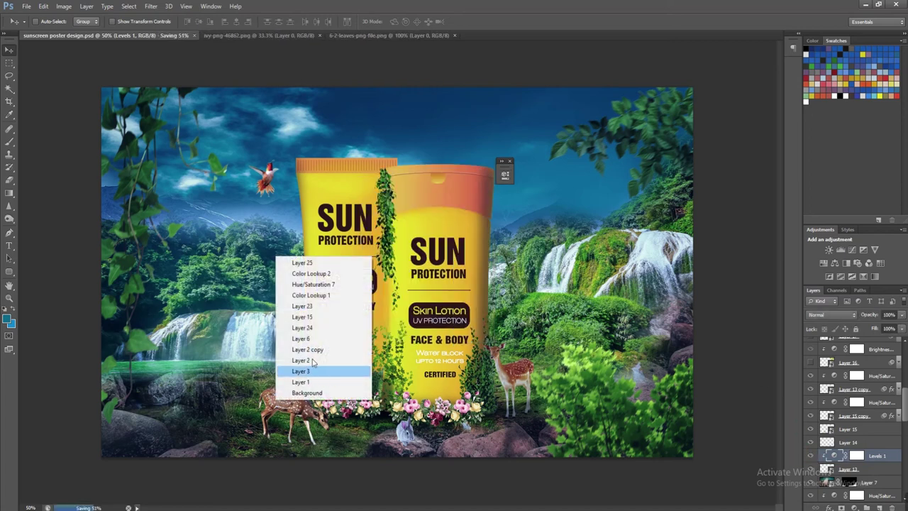
pyautogui.click(302, 306)
pyautogui.rightClick(320, 363)
pyautogui.click(315, 334)
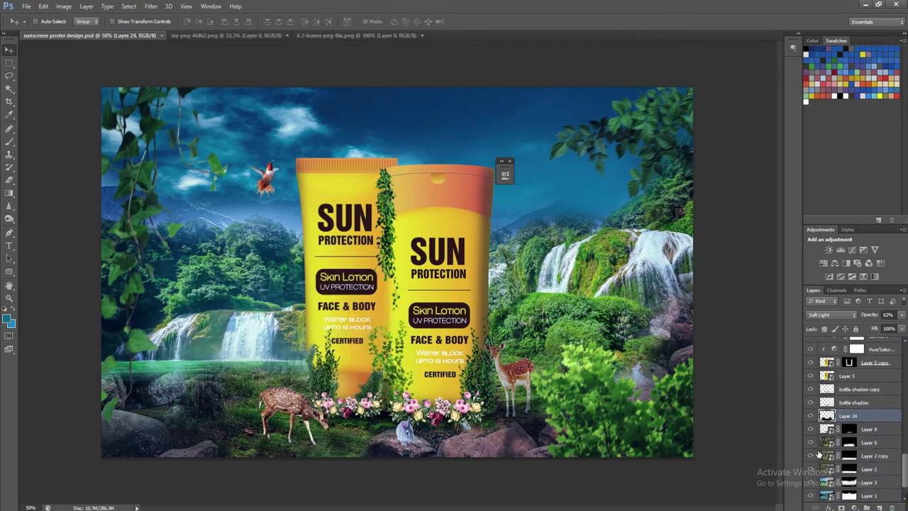
pyautogui.click(811, 429)
pyautogui.click(810, 429)
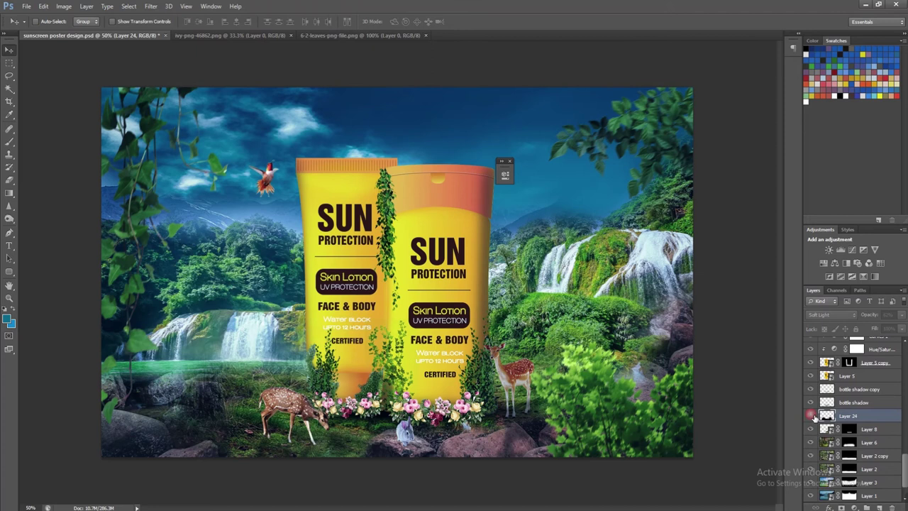
pyautogui.rightClick(281, 401)
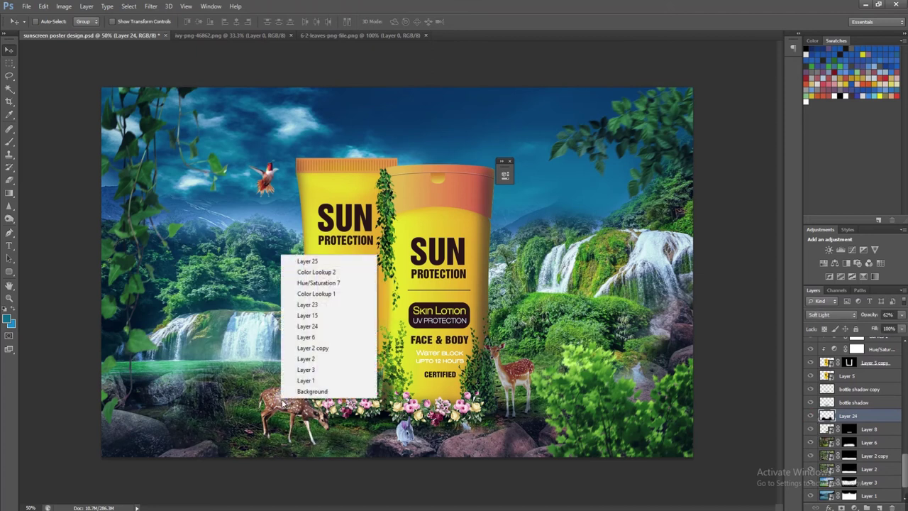
pyautogui.click(317, 318)
pyautogui.click(810, 343)
pyautogui.click(810, 343)
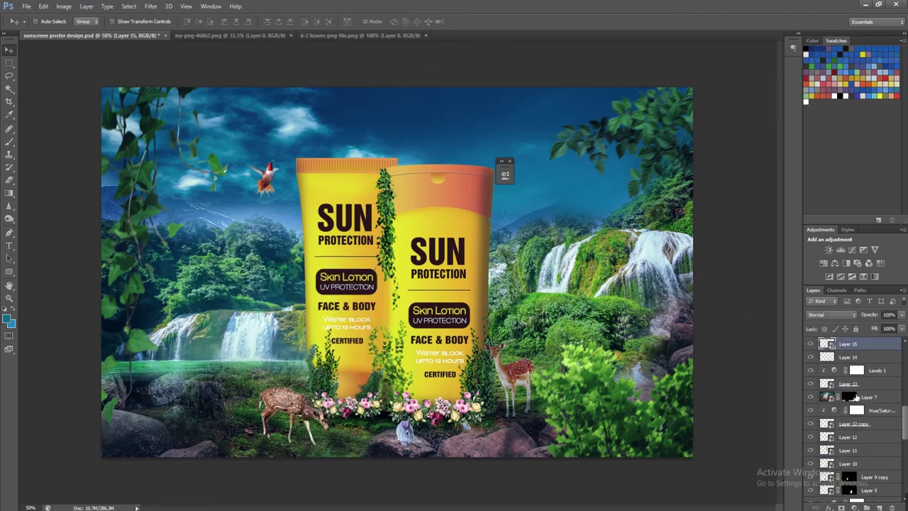
# Add a Levels adjustment above the deer with lowered output white, then save
pyautogui.click(853, 508)
pyautogui.click(843, 341)
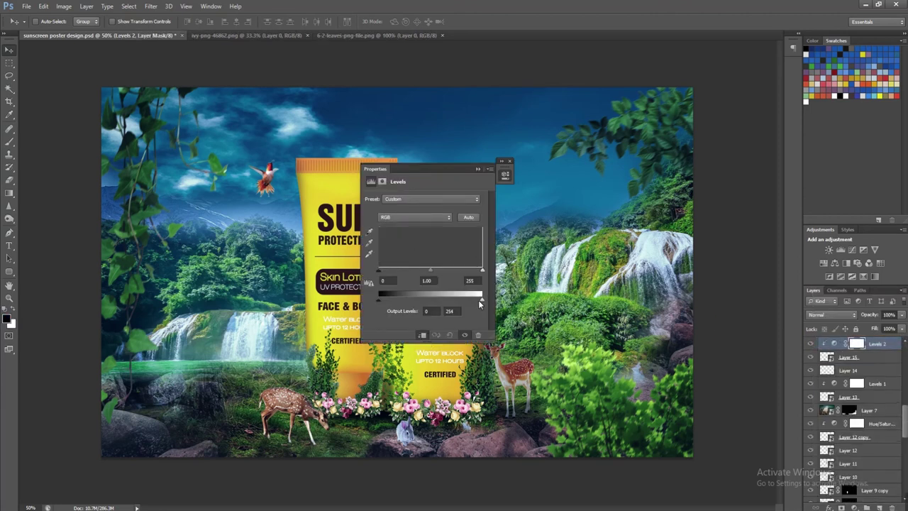
pyautogui.moveTo(482, 300); pyautogui.dragTo(459, 300)
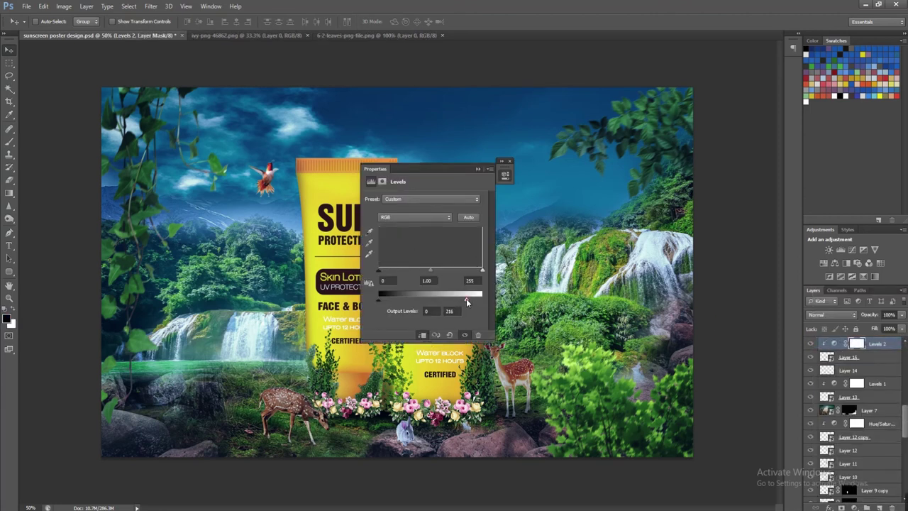
pyautogui.click(478, 169)
pyautogui.hotkey('ctrl', 's')
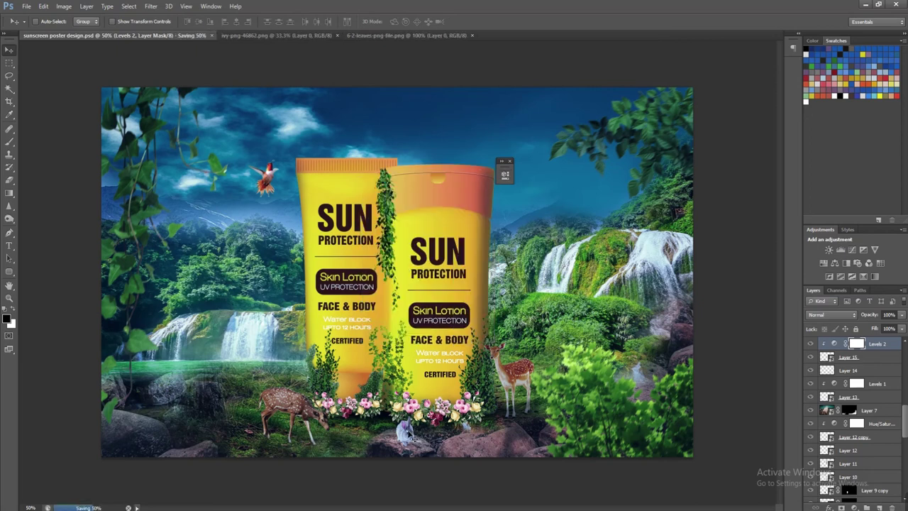
# Add a Levels adjustment above Layer 18 with output white at 231, then save
pyautogui.rightClick(409, 434)
pyautogui.click(434, 338)
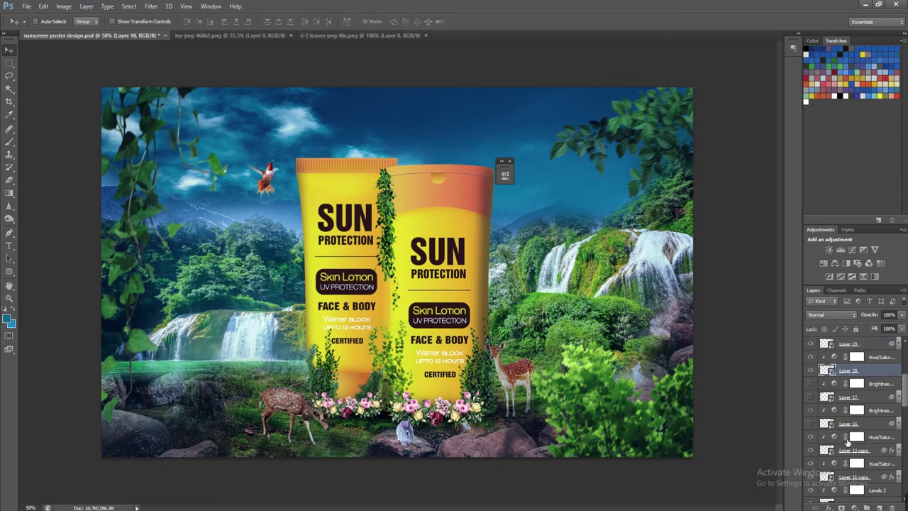
pyautogui.click(865, 506)
pyautogui.click(838, 341)
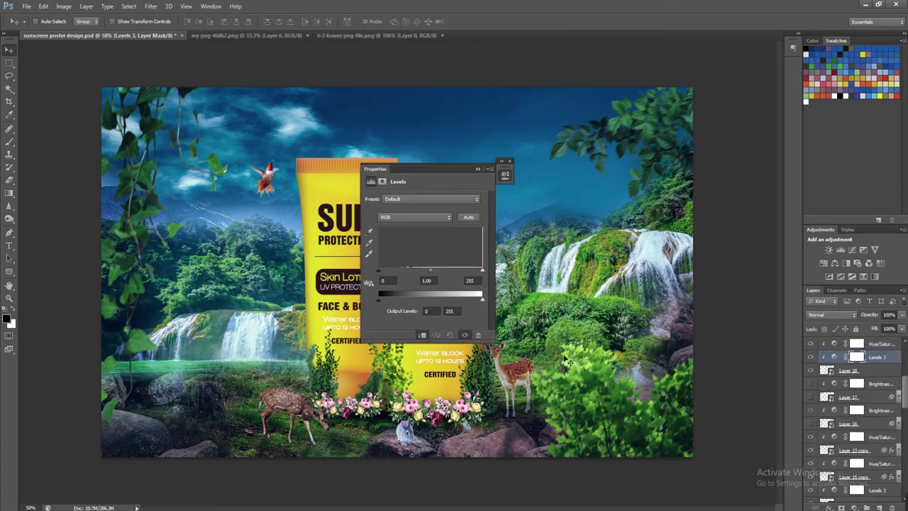
pyautogui.moveTo(482, 302); pyautogui.dragTo(472, 303)
pyautogui.click(477, 168)
pyautogui.hotkey('ctrl', 's')
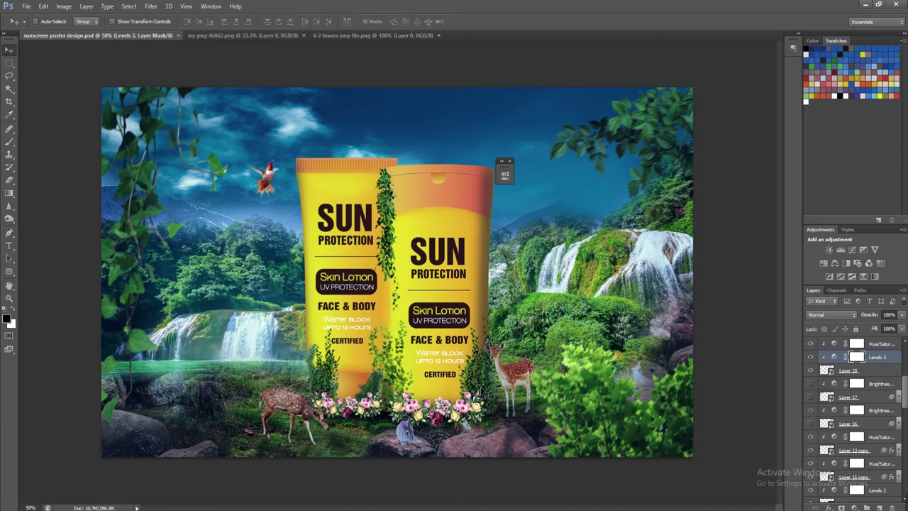
# Close the leaves and ivy image documents
pyautogui.click(438, 36)
pyautogui.click(303, 35)
pyautogui.hotkey('ctrl', 'o')
# Open birds flying.png and drop the flock into the poster above the bottle shadow copy
pyautogui.moveTo(807, 142)
pyautogui.mouseDown()
pyautogui.moveTo(822, 332)
pyautogui.moveTo(703, 403)
pyautogui.mouseUp()
pyautogui.doubleClick(607, 384)
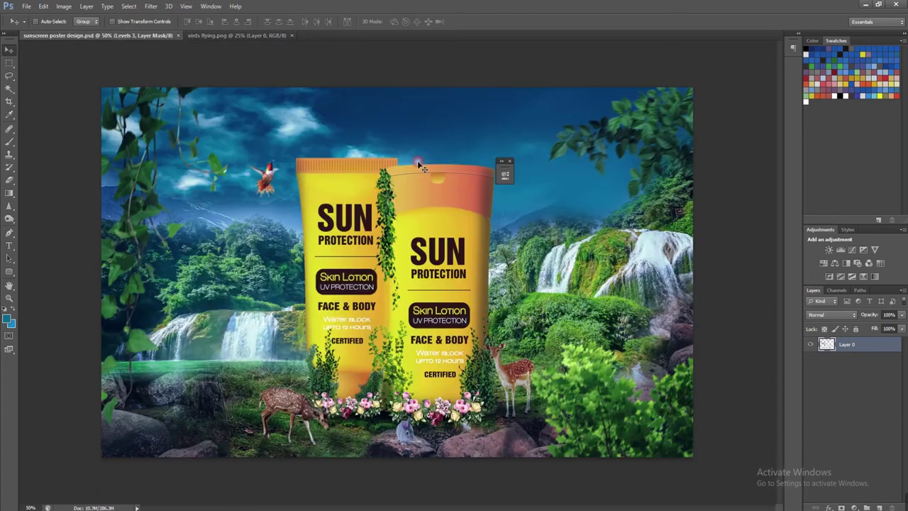
pyautogui.moveTo(836, 351); pyautogui.dragTo(603, 261)
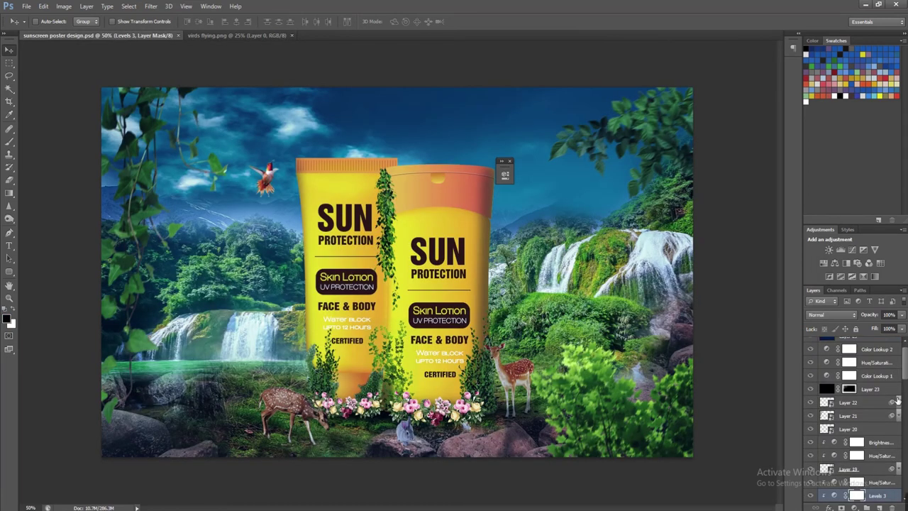
pyautogui.rightClick(422, 202)
pyautogui.click(443, 249)
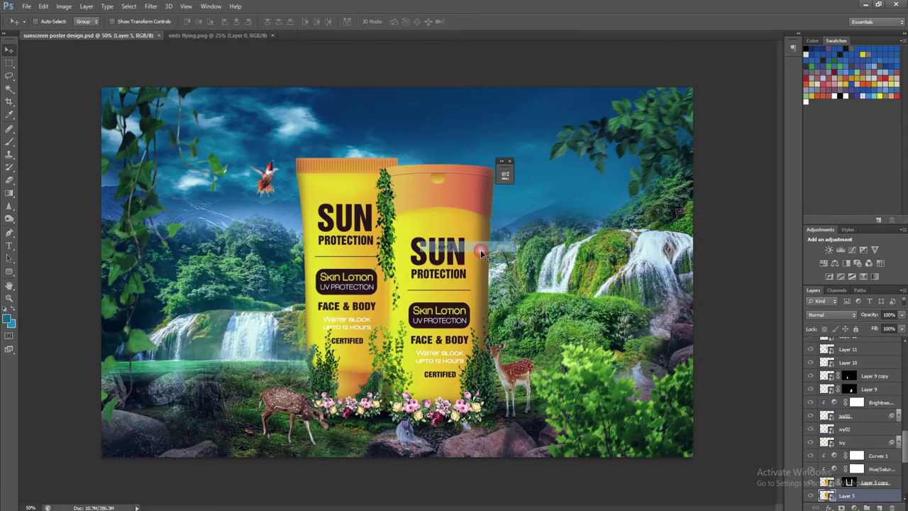
pyautogui.click(855, 454)
pyautogui.scroll(-1, 857, 443)
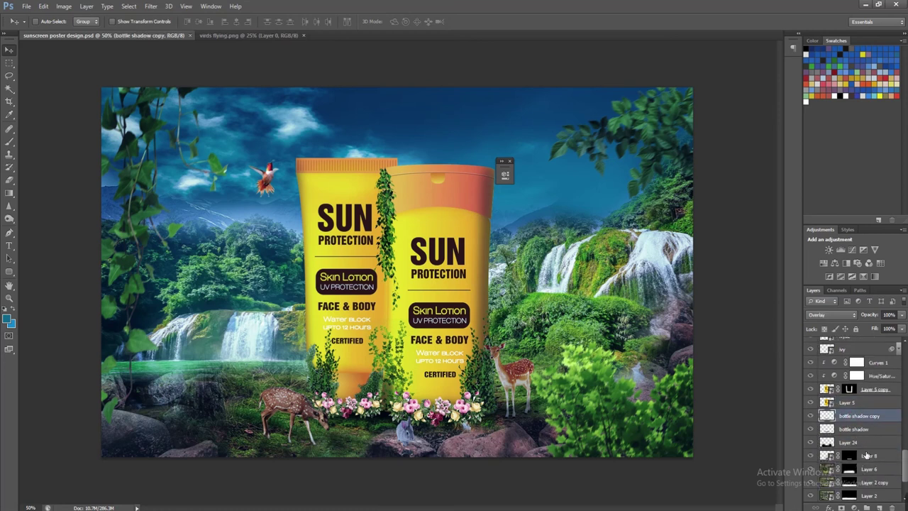
pyautogui.moveTo(867, 455); pyautogui.dragTo(867, 456)
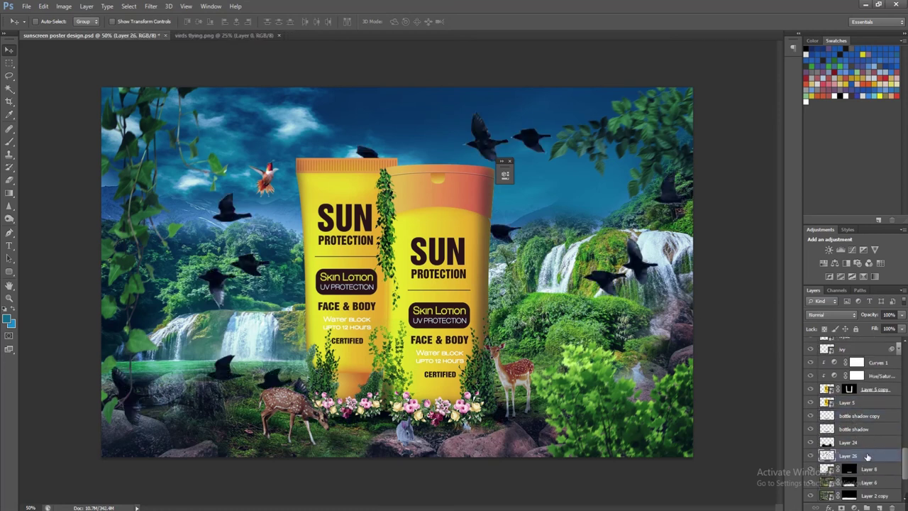
# Convert the birds to a Smart Object, scale to about 27%, and move into the sky
pyautogui.rightClick(867, 456)
pyautogui.click(821, 133)
pyautogui.hotkey('ctrl', 't')
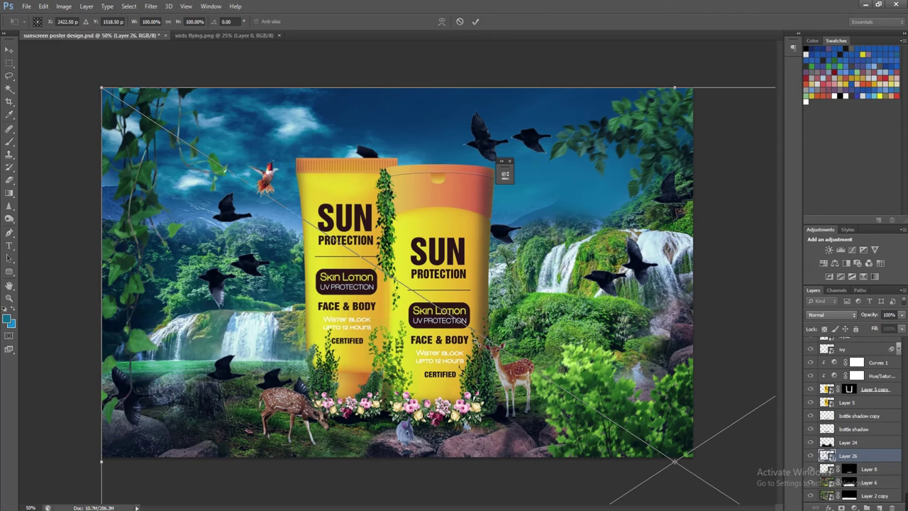
pyautogui.moveTo(102, 89); pyautogui.dragTo(521, 361)
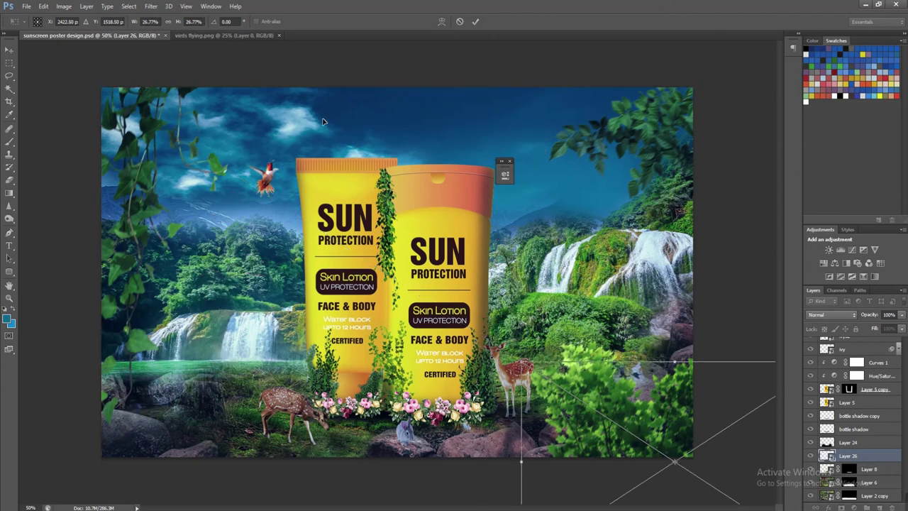
pyautogui.moveTo(318, 117); pyautogui.dragTo(499, 102)
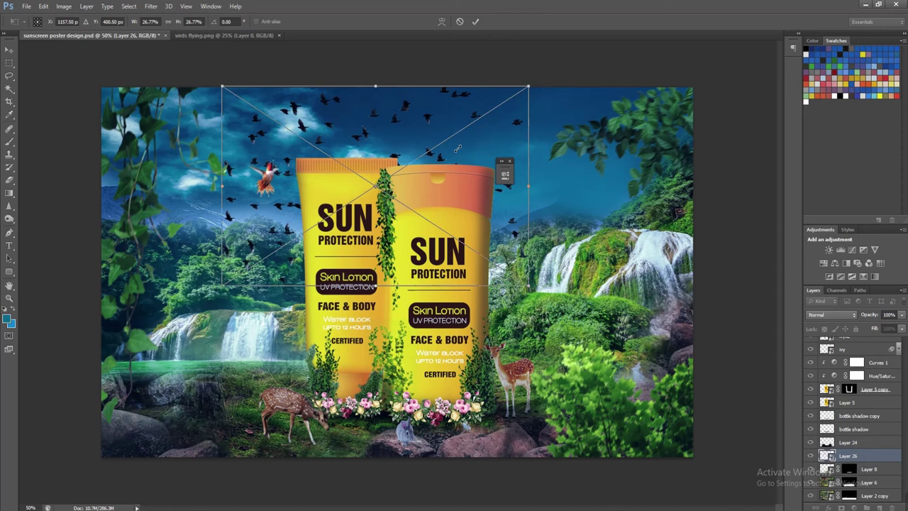
pyautogui.press('Return')
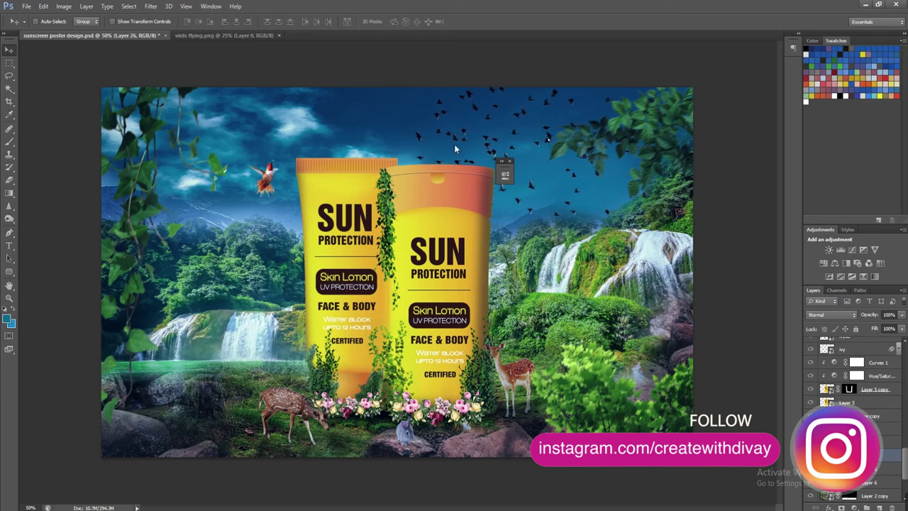
# Apply a Motion Blur smart filter to the birds, setting its angle and distance
pyautogui.click(151, 7)
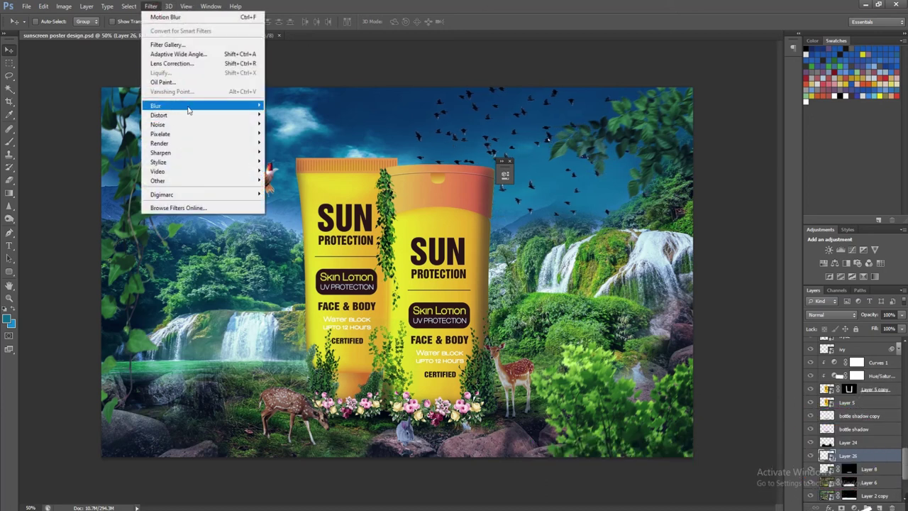
pyautogui.click(298, 196)
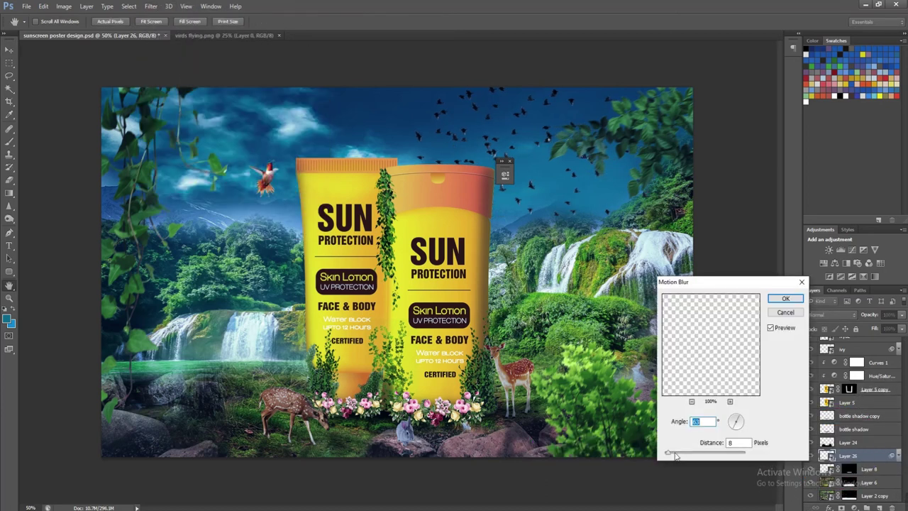
pyautogui.moveTo(670, 456); pyautogui.dragTo(666, 454)
pyautogui.click(731, 424)
pyautogui.hotkey('shift', 'Tab')
pyautogui.moveTo(672, 455); pyautogui.dragTo(673, 456)
pyautogui.click(779, 298)
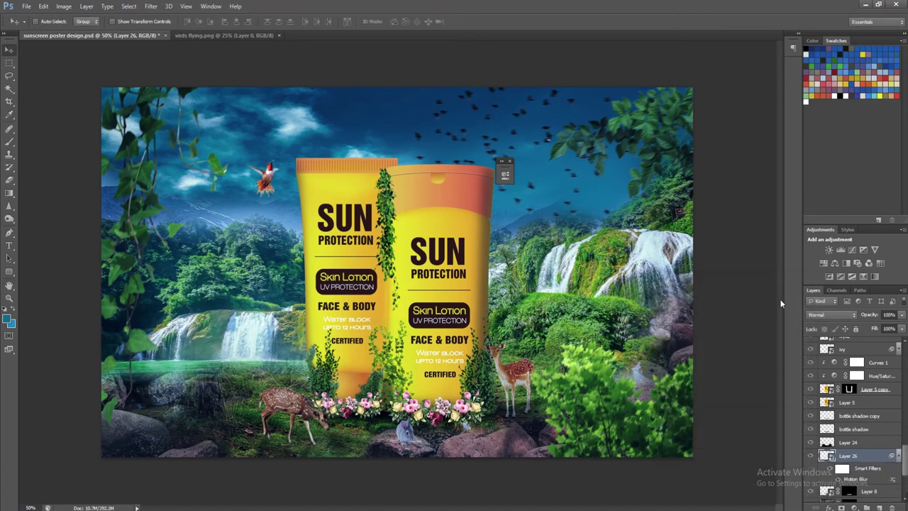
# Shrink and nudge the birds above the bottles, then save the poster
pyautogui.hotkey('ctrl', 't')
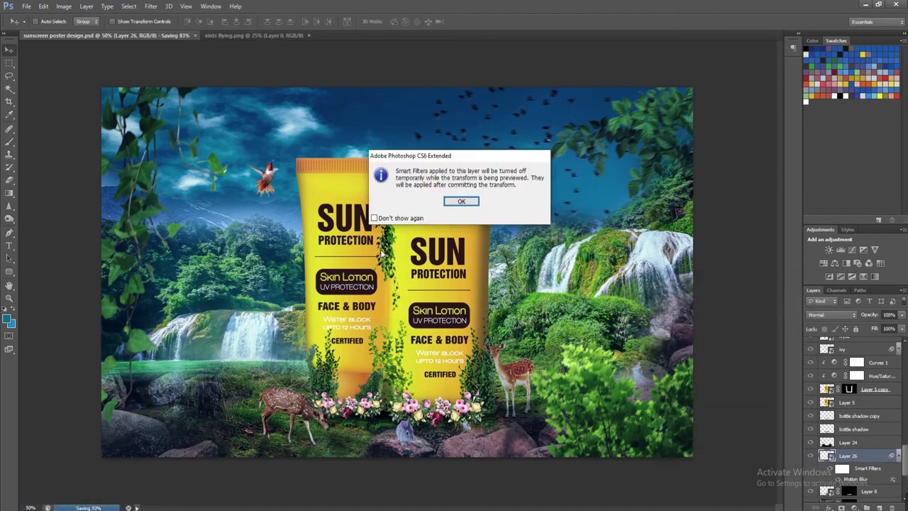
pyautogui.click(458, 201)
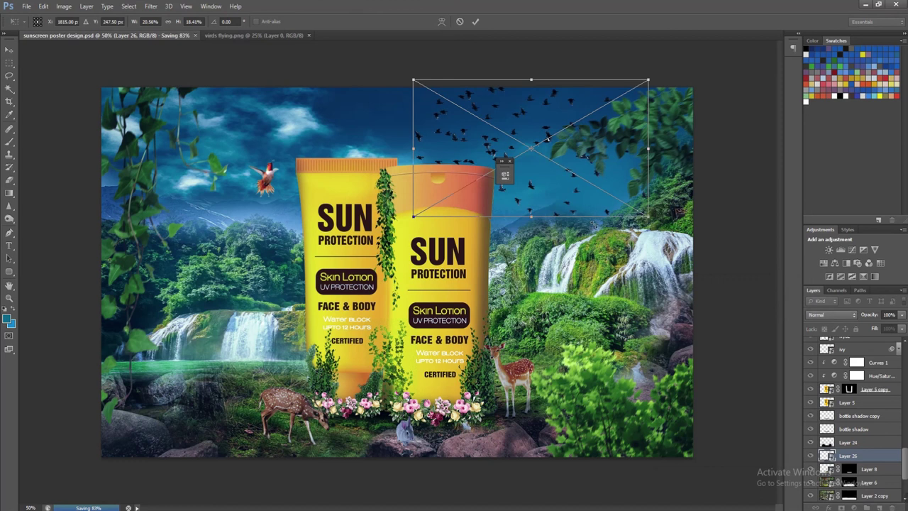
pyautogui.press('Return')
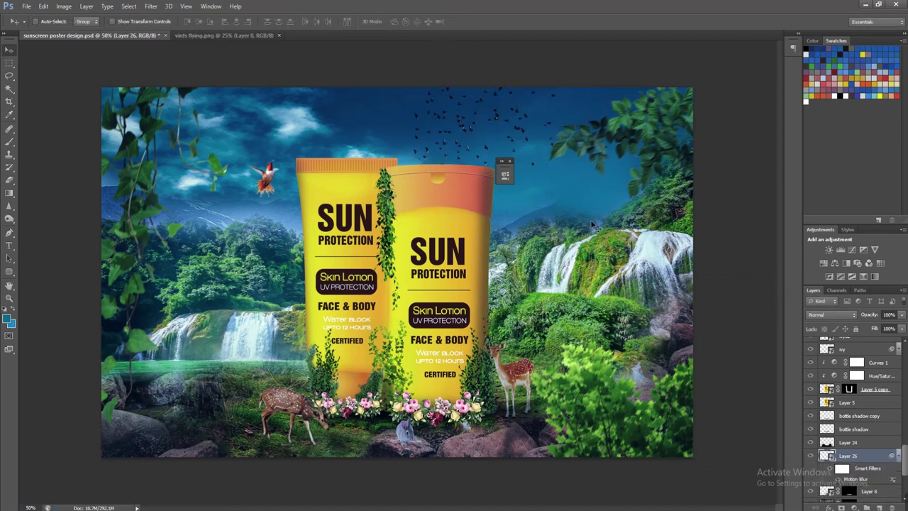
pyautogui.hotkey('shift', 'Down')
pyautogui.hotkey('shift', 'Down')
pyautogui.hotkey('shift', 'Down')
pyautogui.hotkey('shift', 'Down')
pyautogui.hotkey('shift', 'Right')
pyautogui.hotkey('shift', 'Right')
pyautogui.hotkey('shift', 'Right')
pyautogui.hotkey('shift', 'Right')
pyautogui.hotkey('ctrl', 't')
pyautogui.click(461, 202)
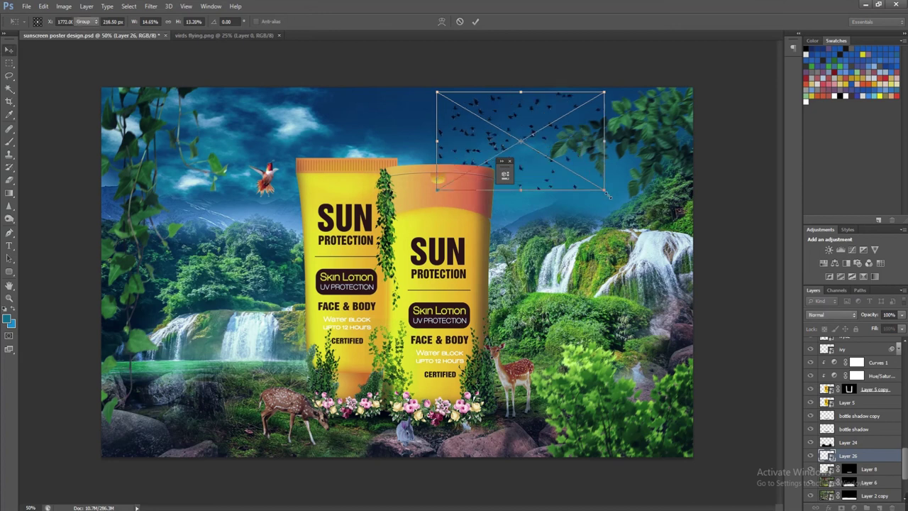
pyautogui.press('Return')
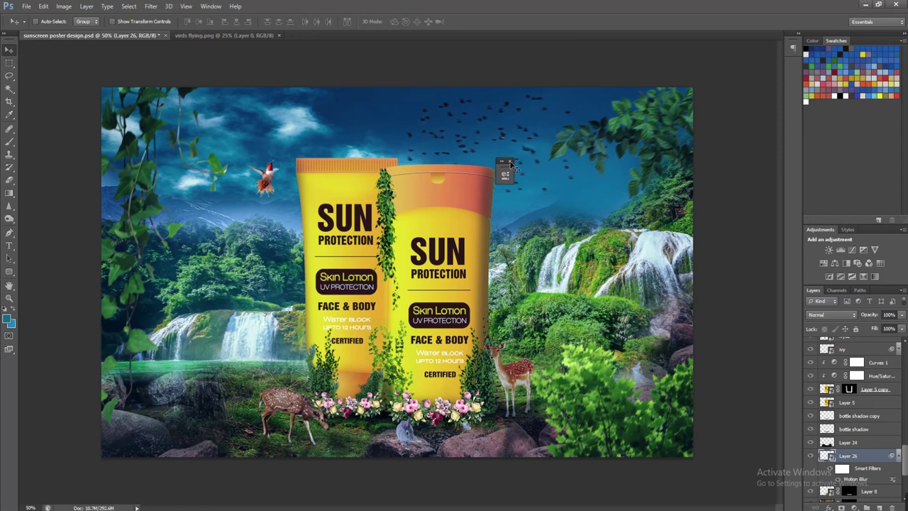
pyautogui.hotkey('ctrl', 's')
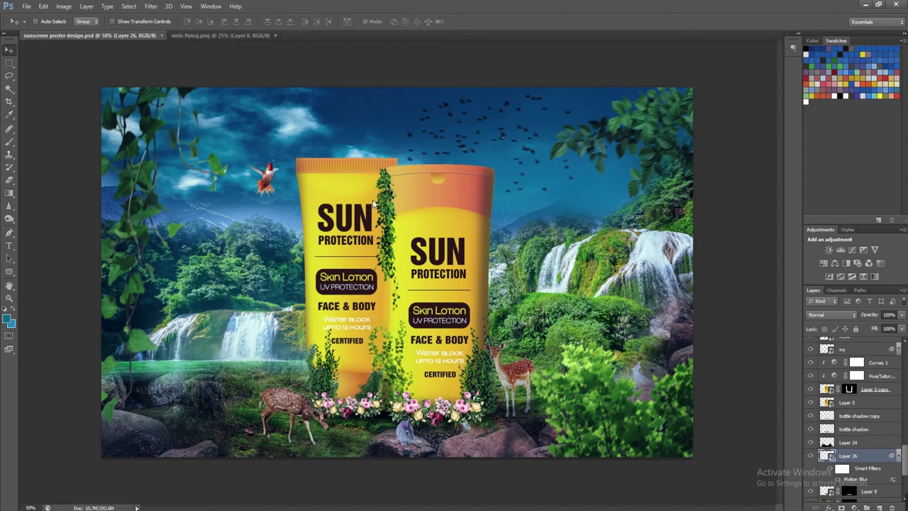
pyautogui.hotkey('ctrl', 'o')
# Open sunlight.png from the cloud-sunlight-transparent-background folder and copy it
pyautogui.doubleClick(206, 141)
pyautogui.doubleClick(310, 117)
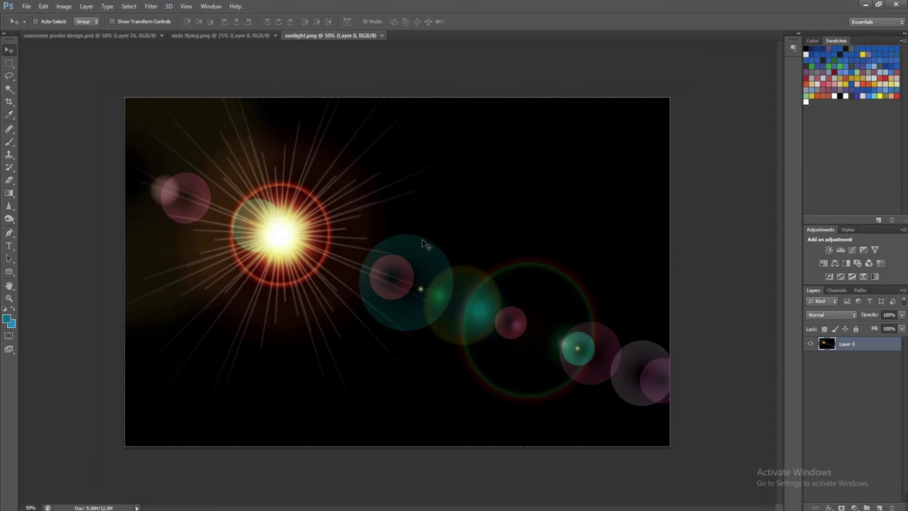
pyautogui.keyDown('ctrl'); pyautogui.click(826, 344); pyautogui.keyUp('ctrl')
pyautogui.moveTo(518, 263); pyautogui.dragTo(558, 297)
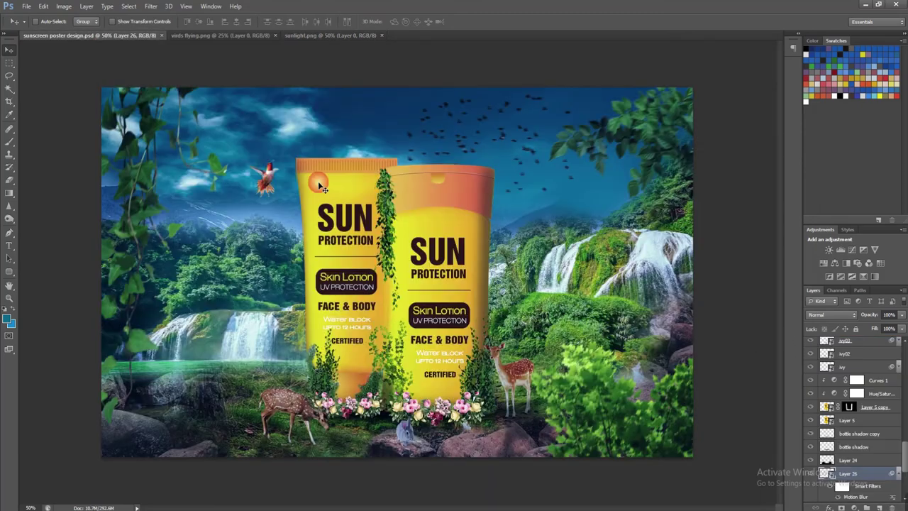
# Paste the lens-flare image as a new layer above Layer 22
pyautogui.scroll(5, 894, 383)
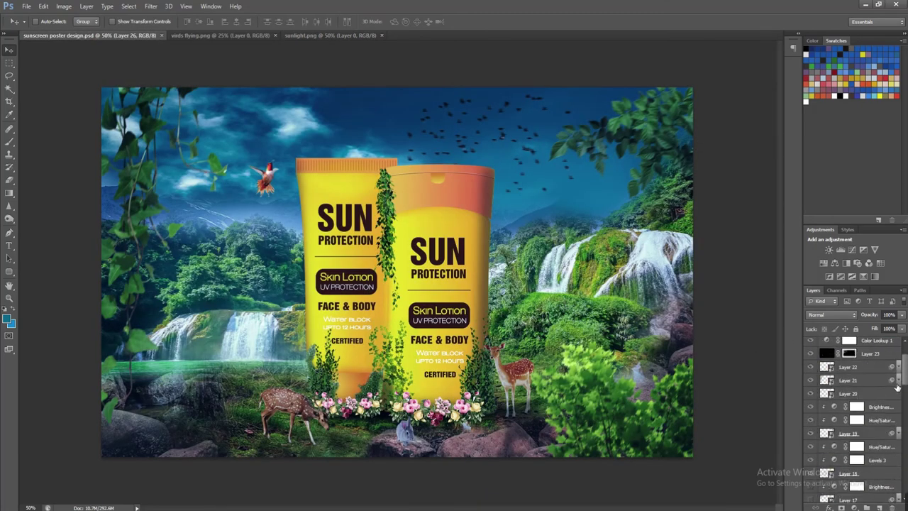
pyautogui.scroll(5, 875, 358)
pyautogui.click(870, 358)
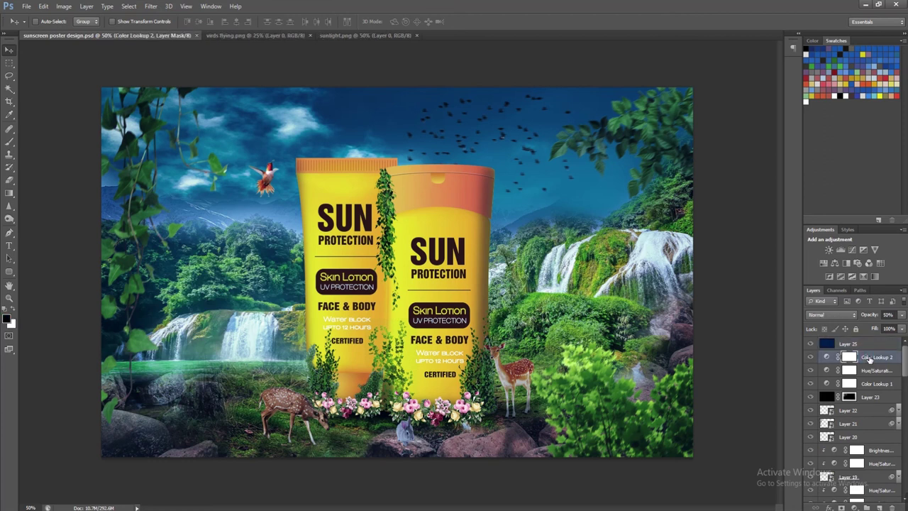
pyautogui.click(871, 397)
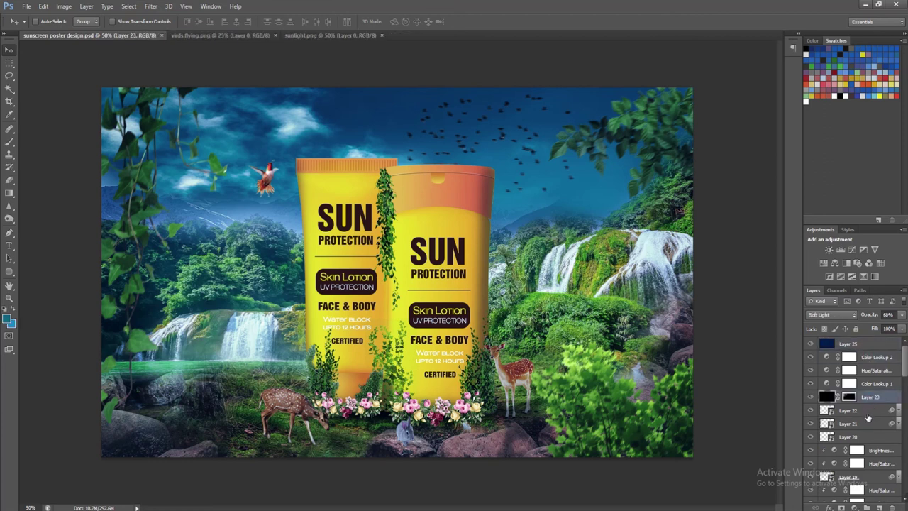
pyautogui.click(866, 412)
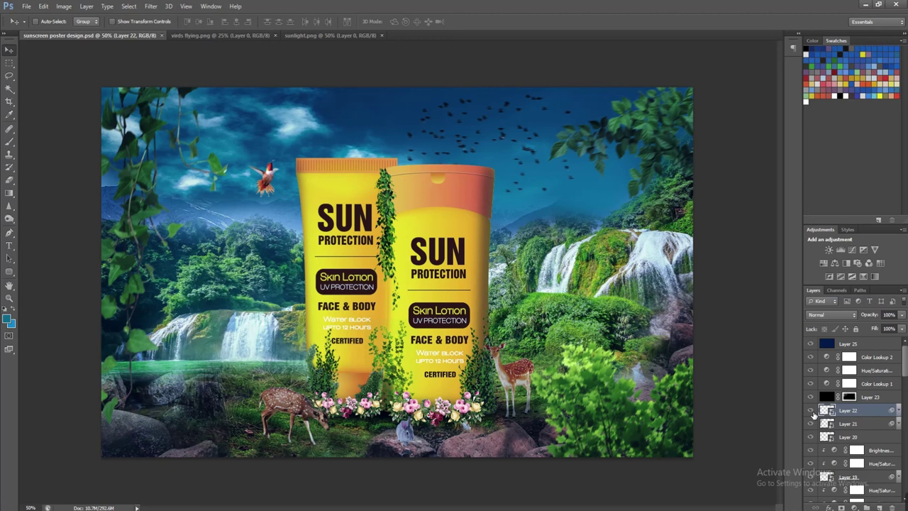
pyautogui.hotkey('ctrl', 'v')
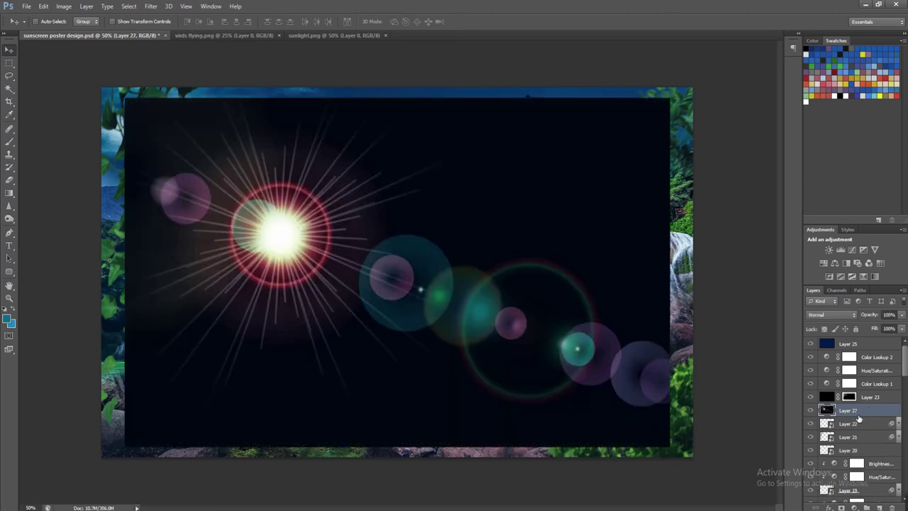
# Set the flare layer's blend mode to Screen and save the poster
pyautogui.hotkey('shift', '+')
pyautogui.hotkey('shift', '+')
pyautogui.hotkey('shift', '+')
pyautogui.hotkey('shift', '+')
pyautogui.hotkey('shift', '+')
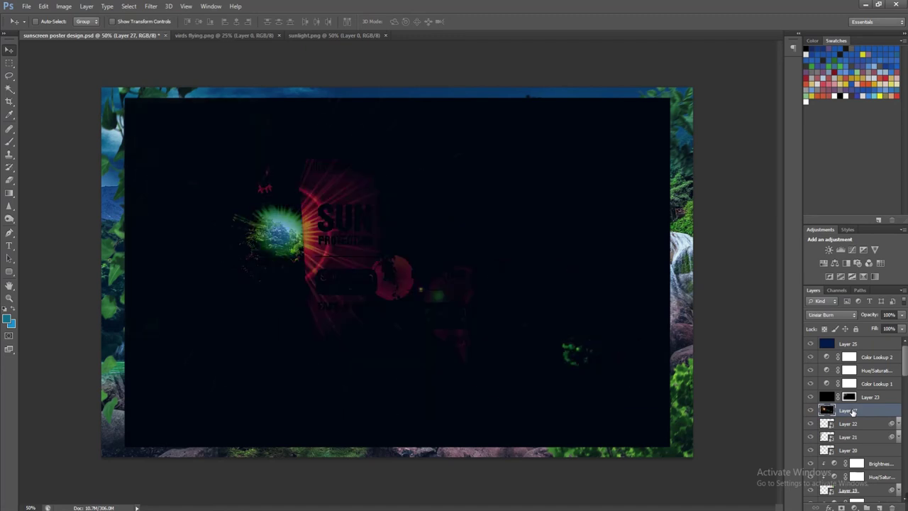
pyautogui.hotkey('shift', '+')
pyautogui.hotkey('shift', '+')
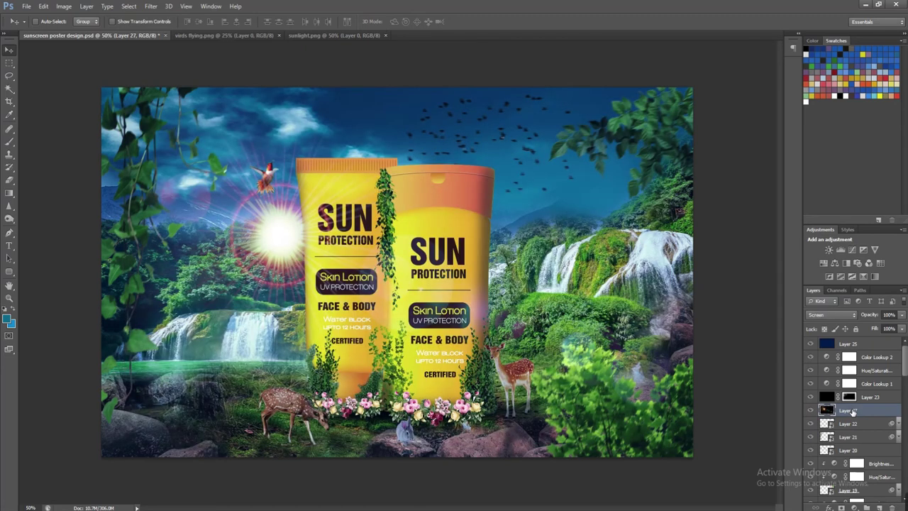
pyautogui.hotkey('shift', '-')
pyautogui.hotkey('shift', '+')
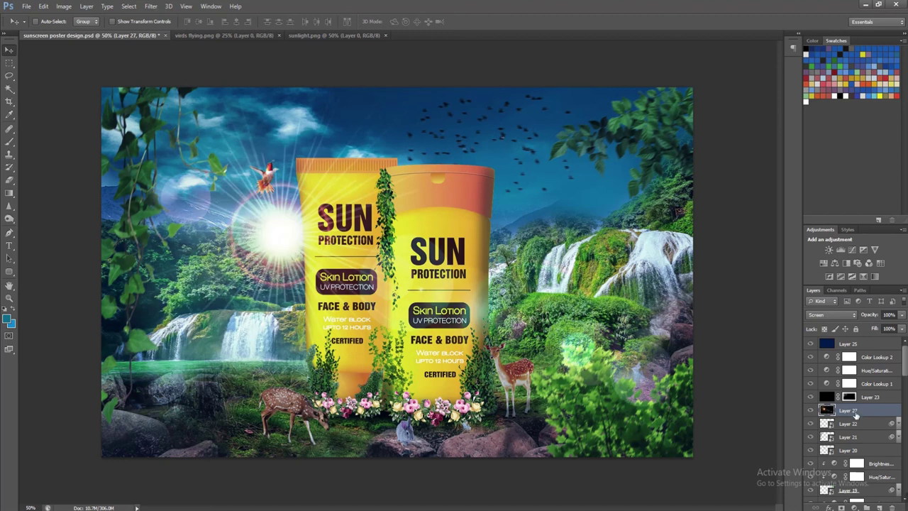
pyautogui.hotkey('ctrl', 's')
# Convert the flare layer to a smart object and nudge it left
pyautogui.rightClick(851, 413)
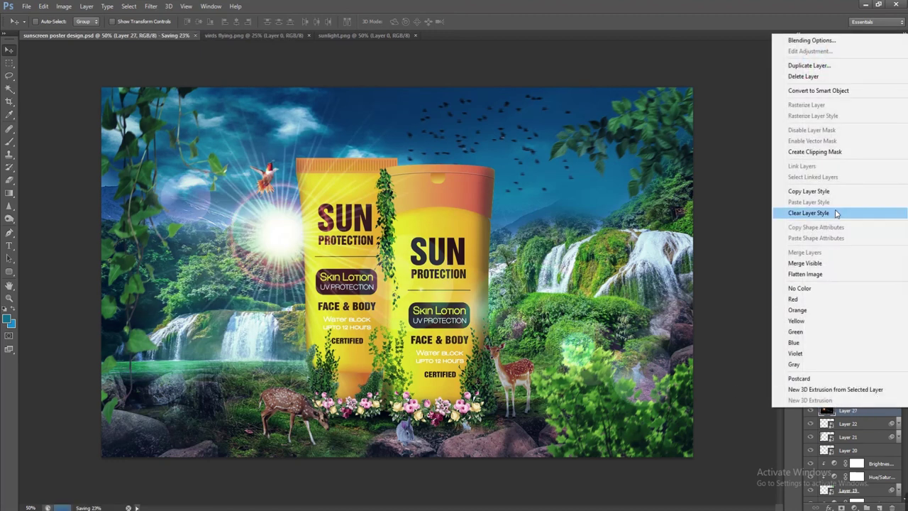
pyautogui.click(826, 96)
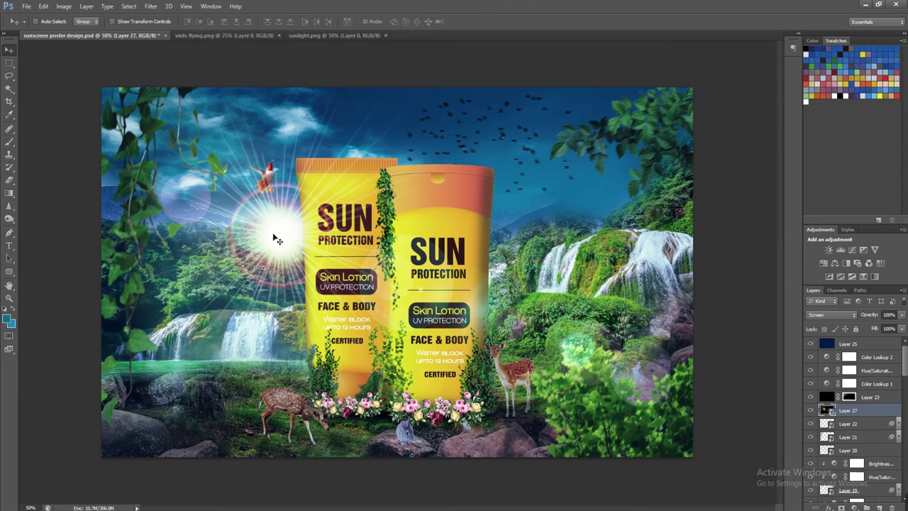
pyautogui.hotkey('shift', 'Left')
pyautogui.hotkey('shift', 'Left')
pyautogui.hotkey('shift', 'Left')
# Nudge the sun flare further up into the upper-left sky
pyautogui.hotkey('shift', 'Up')
pyautogui.hotkey('shift', 'Up')
pyautogui.hotkey('shift', 'Up')
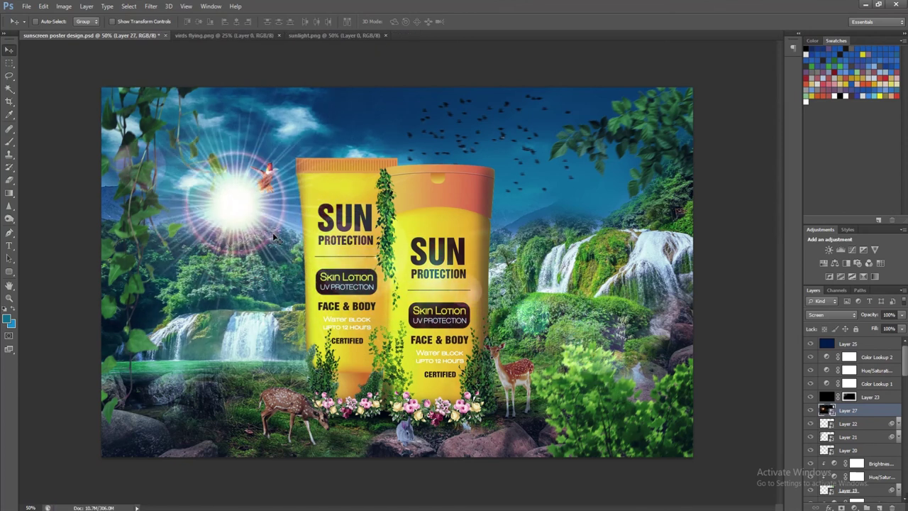
pyautogui.hotkey('shift', 'Up')
pyautogui.hotkey('shift', 'Up')
pyautogui.hotkey('shift', 'Up')
pyautogui.hotkey('shift', 'Up')
pyautogui.hotkey('shift', 'Up')
pyautogui.hotkey('shift', 'Up')
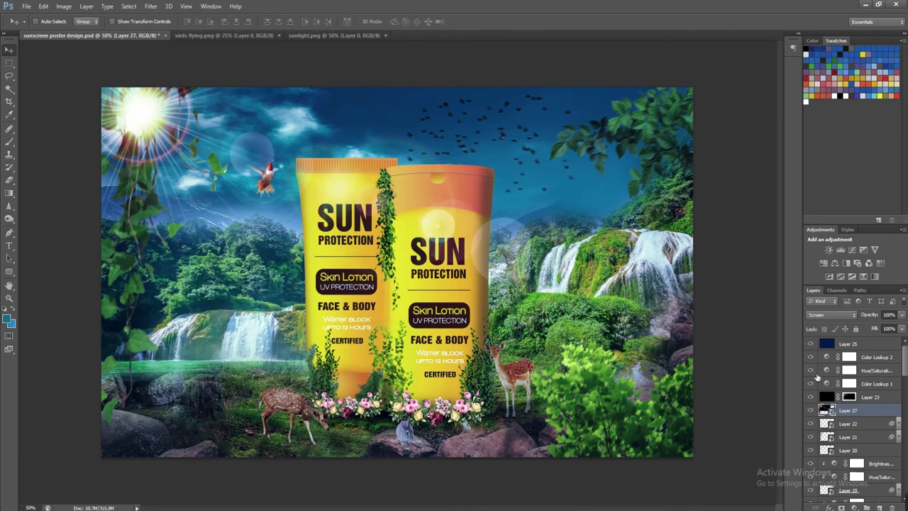
pyautogui.scroll(-2, 863, 397)
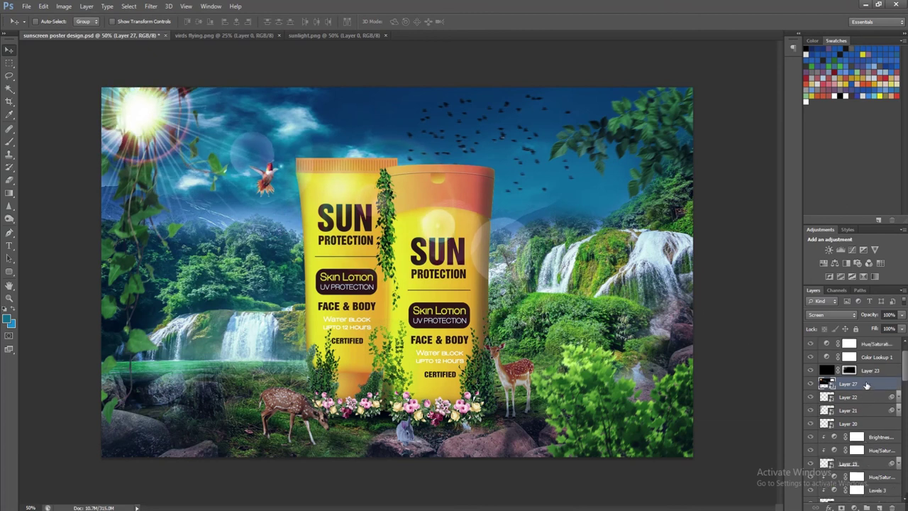
# Scale the flare to about 142% × 150%, shift it up-left, apply, and save
pyautogui.hotkey('ctrl', 't')
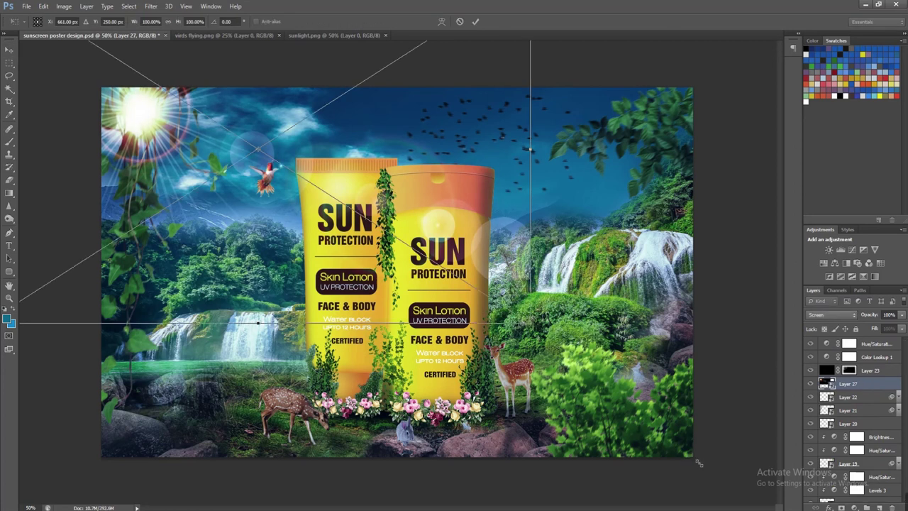
pyautogui.moveTo(698, 463); pyautogui.dragTo(699, 461)
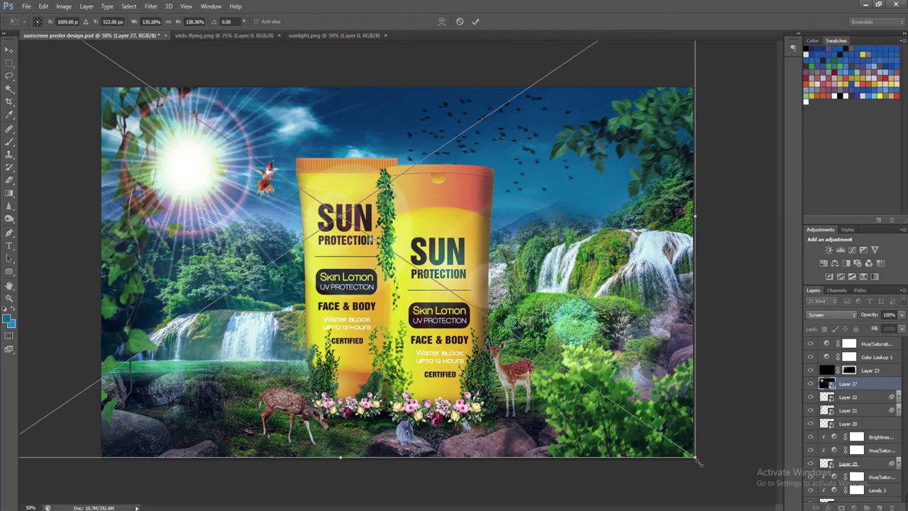
pyautogui.hotkey('ctrl', '-')
pyautogui.hotkey('ctrl', '-')
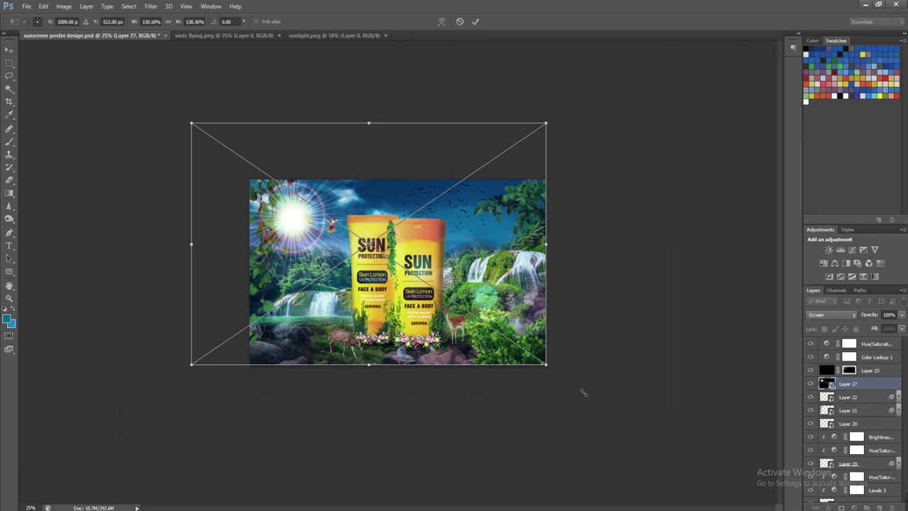
pyautogui.moveTo(583, 392); pyautogui.dragTo(583, 392)
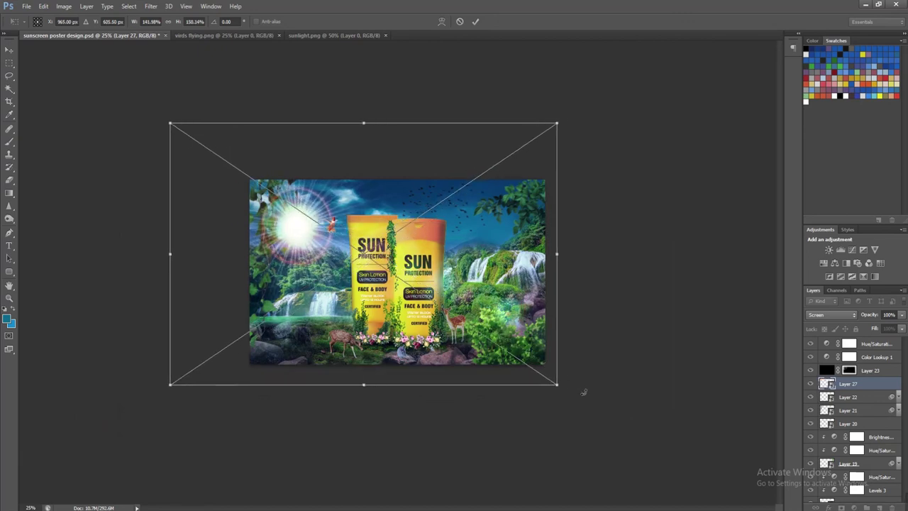
pyautogui.hotkey('shift', 'Left')
pyautogui.hotkey('shift', 'Left')
pyautogui.hotkey('shift', 'Left')
pyautogui.hotkey('shift', 'Up')
pyautogui.hotkey('shift', 'Up')
pyautogui.hotkey('shift', 'Up')
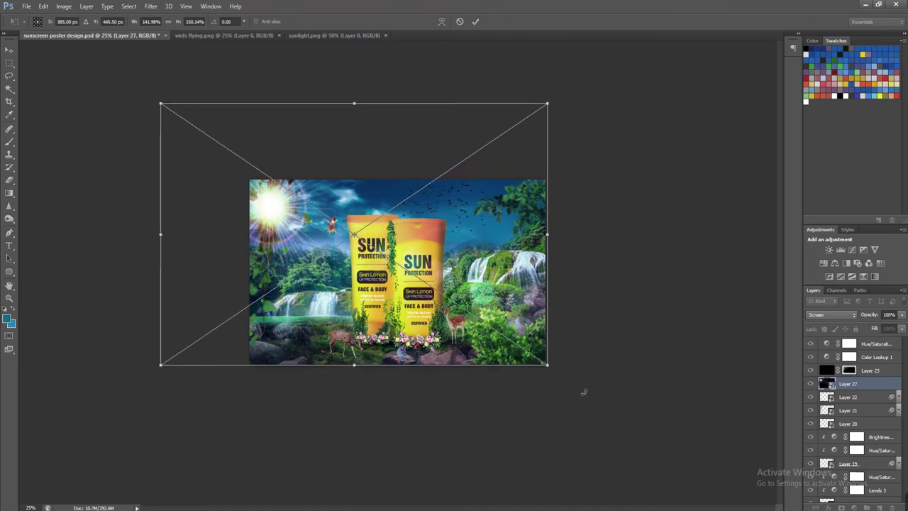
pyautogui.press('Return')
pyautogui.hotkey('ctrl', '+')
pyautogui.hotkey('ctrl', '+')
pyautogui.hotkey('ctrl', 's')
# Apply a Gaussian Blur of about 25 pixels to the flare layer
pyautogui.click(151, 6)
pyautogui.moveTo(155, 105)
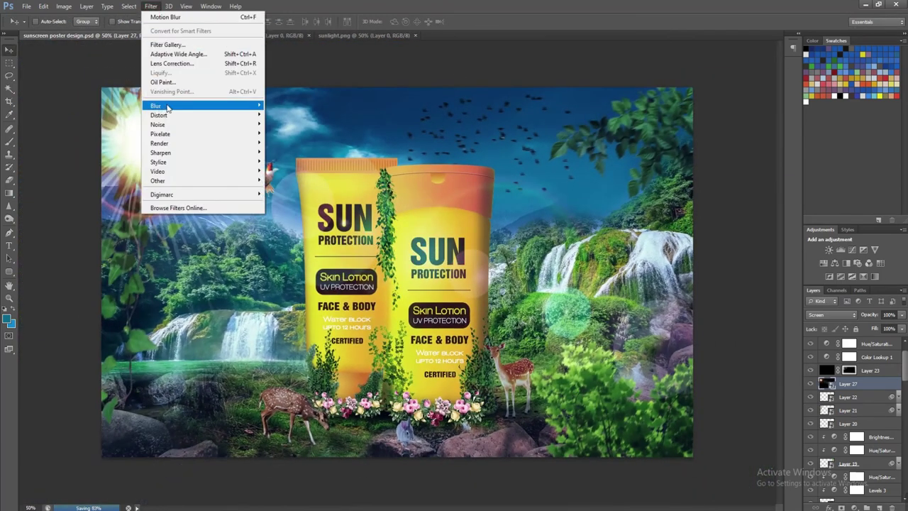
pyautogui.click(291, 175)
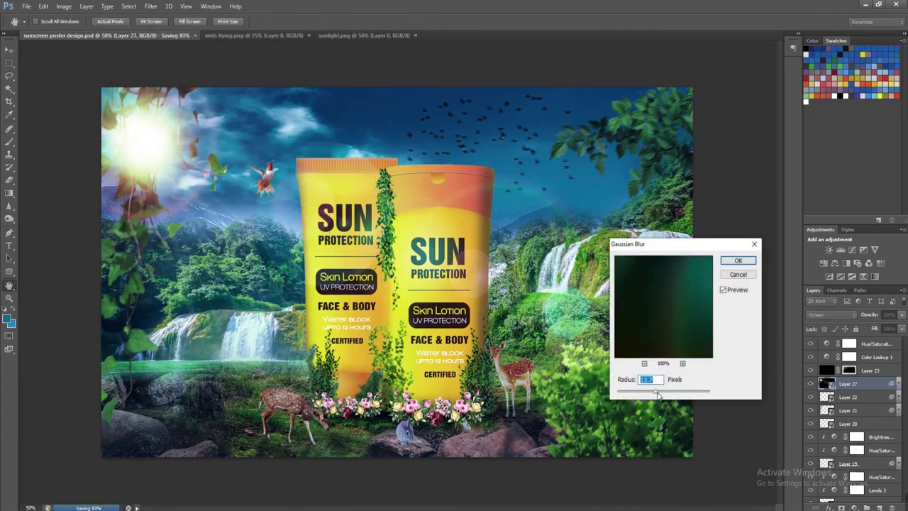
pyautogui.moveTo(658, 396); pyautogui.dragTo(659, 397)
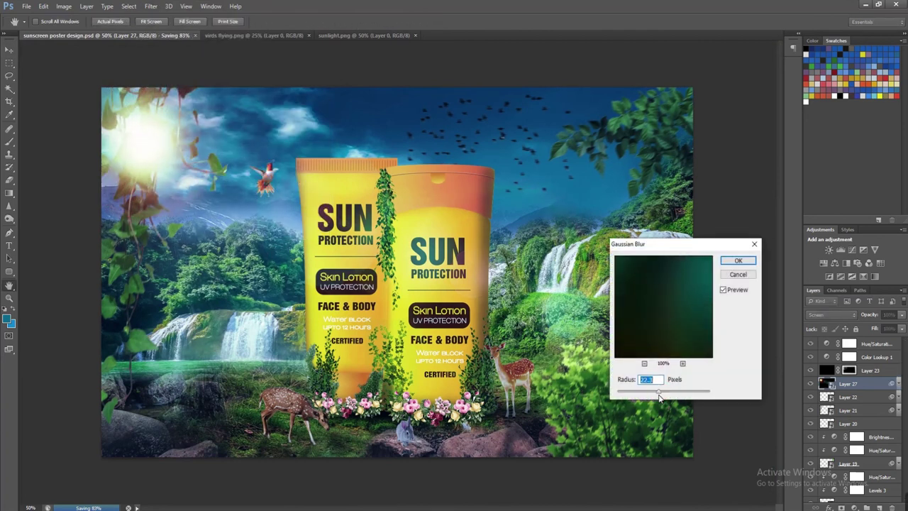
pyautogui.moveTo(652, 393); pyautogui.dragTo(671, 392)
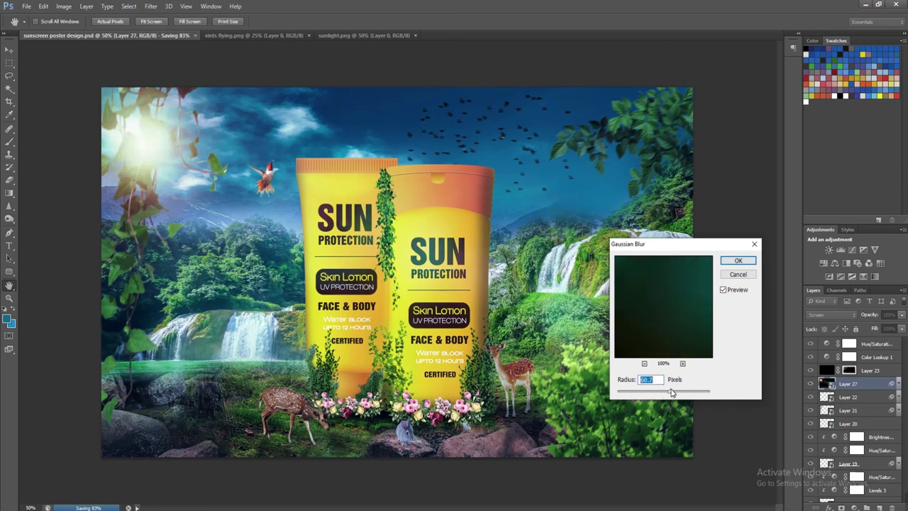
pyautogui.click(737, 260)
# Toggle the flare layer's visibility to compare the glow, then save the poster
pyautogui.click(810, 383)
pyautogui.click(810, 383)
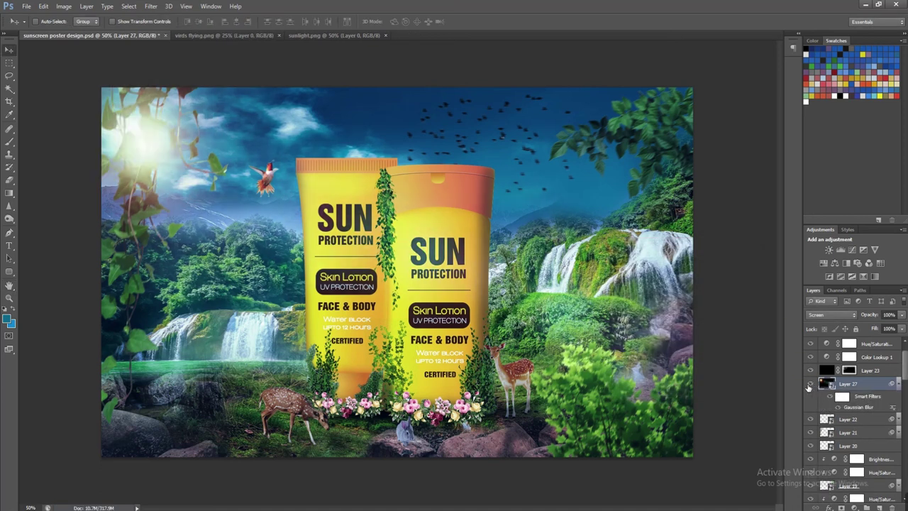
pyautogui.hotkey('ctrl', 's')
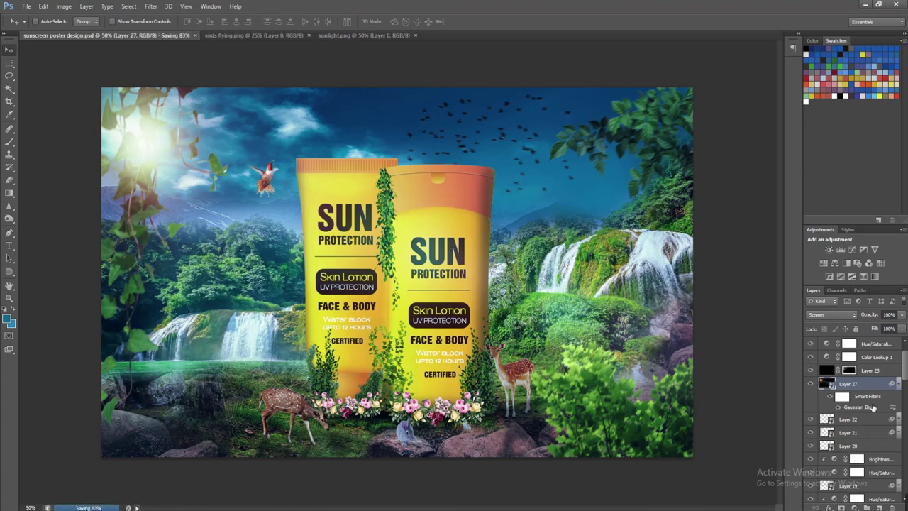
pyautogui.click(853, 507)
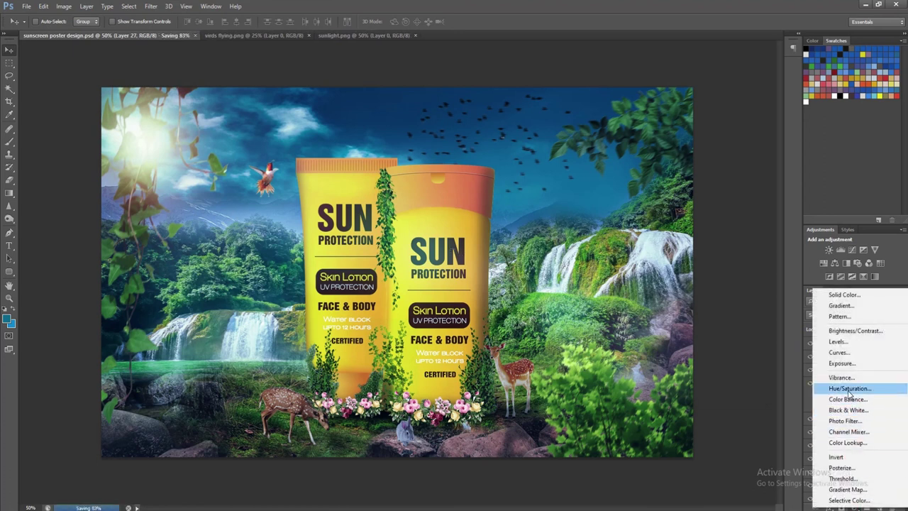
# Add a colorized Hue/Saturation adjustment with a warm hue around 43 and saturation 87
pyautogui.click(850, 392)
pyautogui.moveTo(431, 171); pyautogui.dragTo(561, 161)
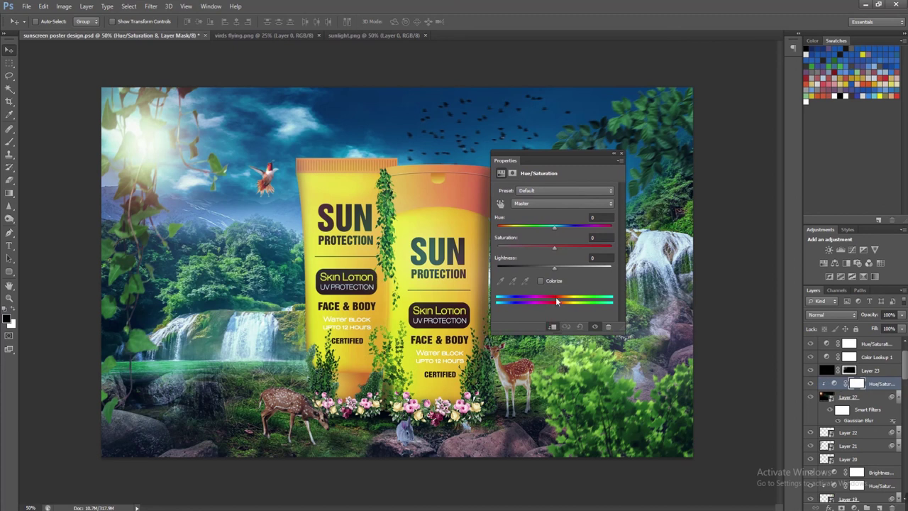
pyautogui.click(540, 280)
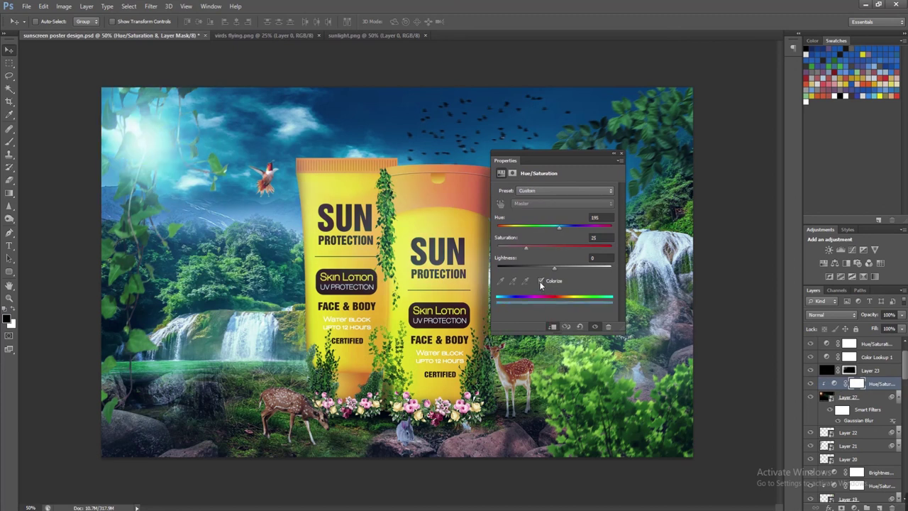
pyautogui.moveTo(558, 227)
pyautogui.mouseDown()
pyautogui.moveTo(509, 226)
pyautogui.moveTo(597, 254)
pyautogui.mouseUp()
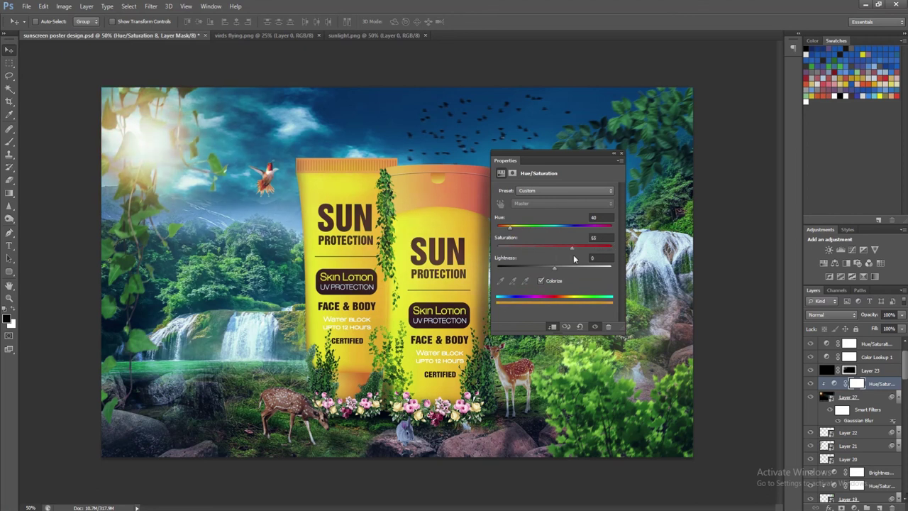
pyautogui.moveTo(554, 269)
pyautogui.mouseDown()
pyautogui.moveTo(566, 266)
pyautogui.moveTo(538, 270)
pyautogui.moveTo(561, 266)
pyautogui.mouseUp()
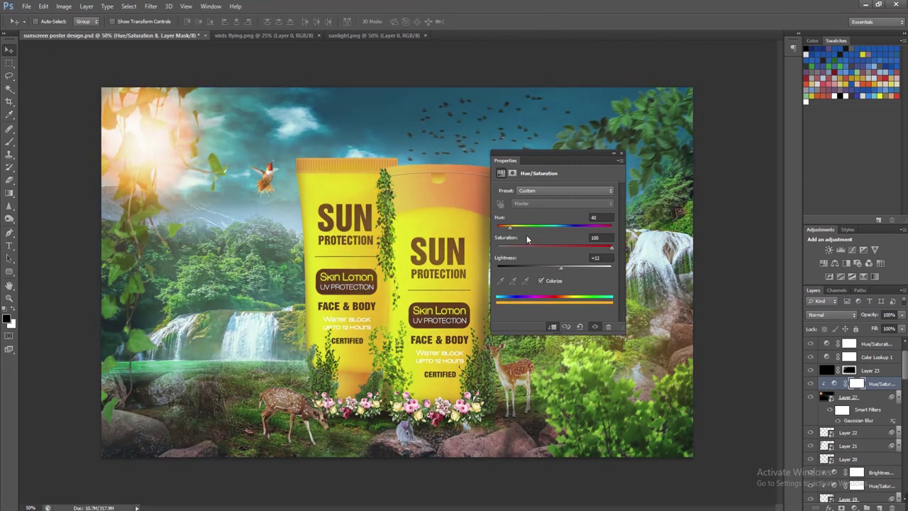
pyautogui.moveTo(612, 251)
pyautogui.mouseDown()
pyautogui.moveTo(549, 258)
pyautogui.moveTo(597, 260)
pyautogui.mouseUp()
pyautogui.moveTo(510, 229); pyautogui.dragTo(512, 229)
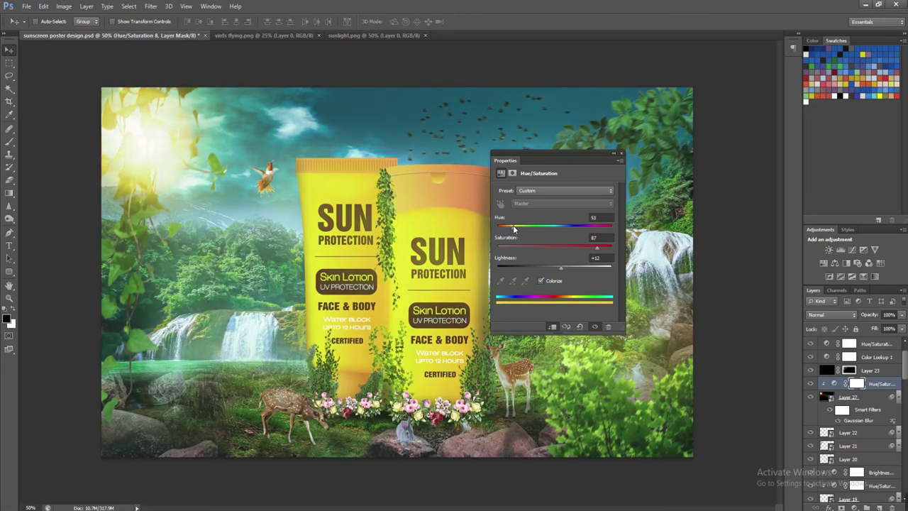
pyautogui.moveTo(562, 268); pyautogui.dragTo(556, 275)
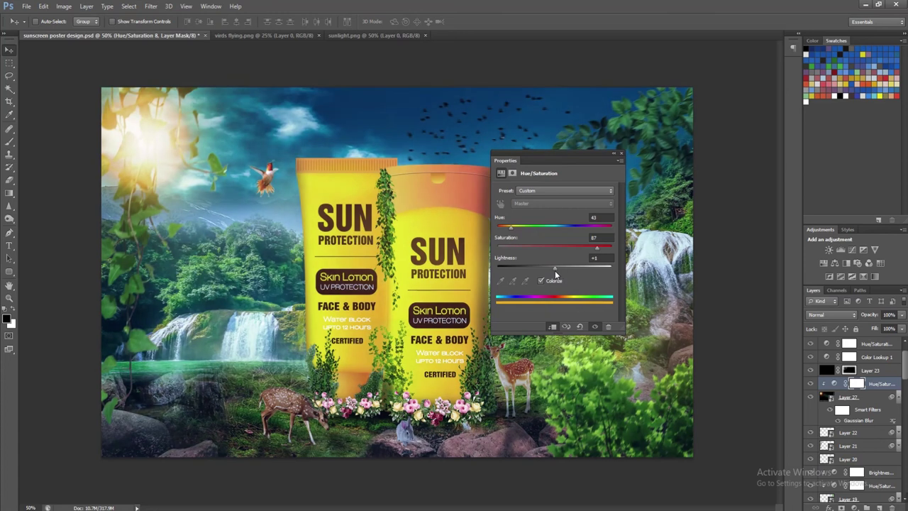
pyautogui.click(614, 153)
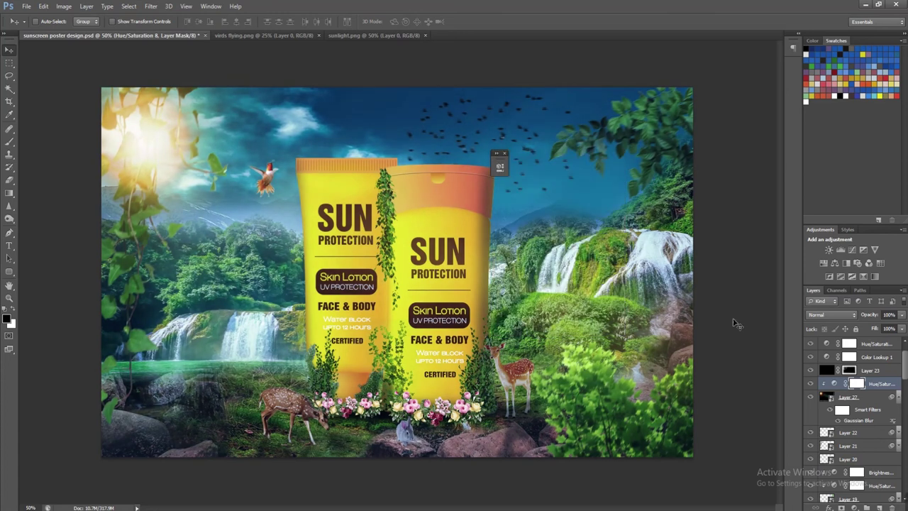
# Compare the poster without the hue adjustment, then set Layer 27 to Screen
pyautogui.click(816, 383)
pyautogui.click(816, 383)
pyautogui.click(816, 383)
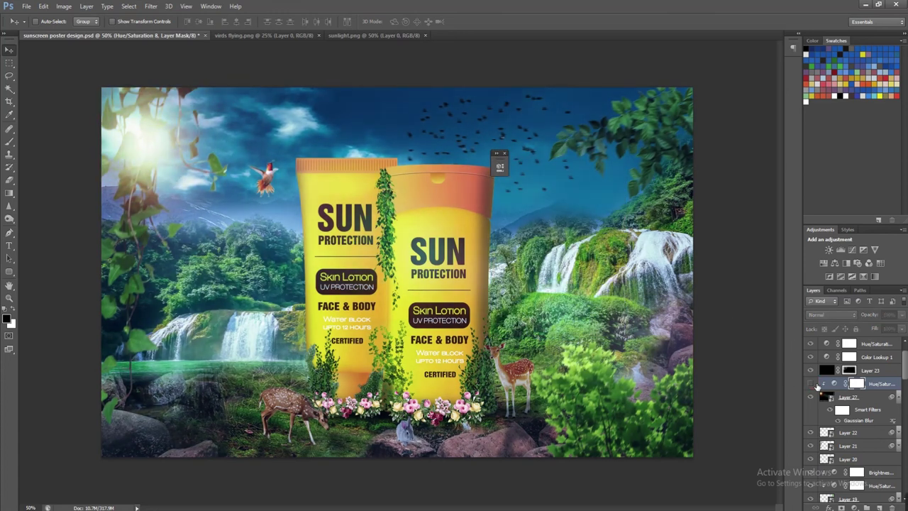
pyautogui.click(816, 383)
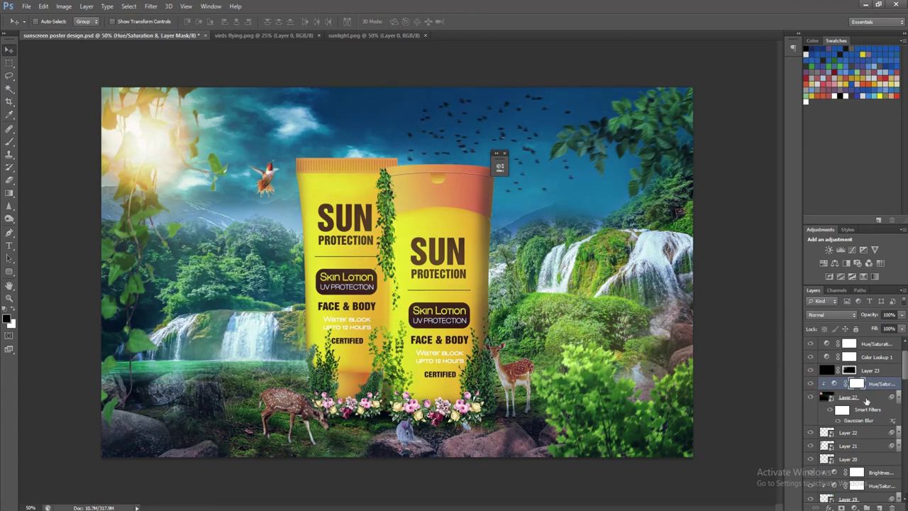
pyautogui.click(865, 401)
pyautogui.hotkey('shift', '+')
pyautogui.hotkey('shift', '+')
pyautogui.hotkey('shift', '+')
pyautogui.hotkey('shift', '+')
pyautogui.hotkey('shift', '+')
pyautogui.hotkey('shift', '+')
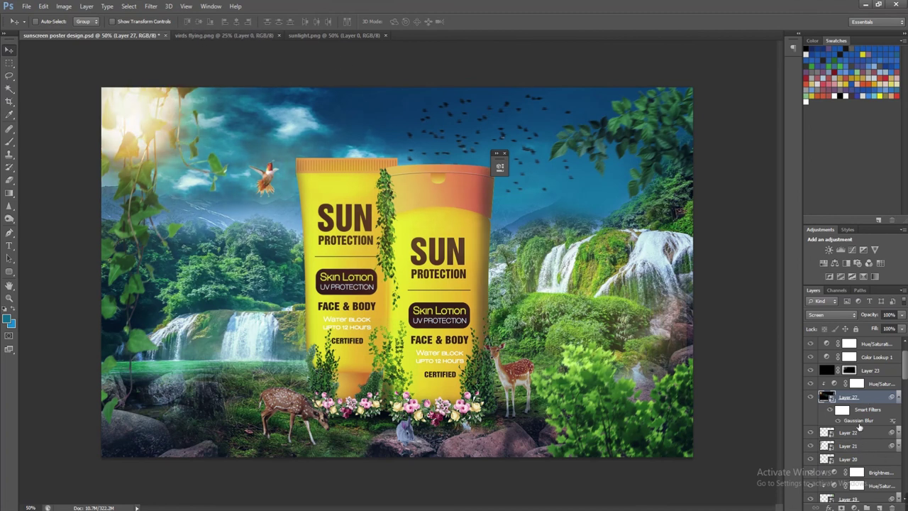
# Increase the Gaussian Blur radius on the sun glow layer
pyautogui.doubleClick(858, 421)
pyautogui.moveTo(672, 394); pyautogui.dragTo(686, 391)
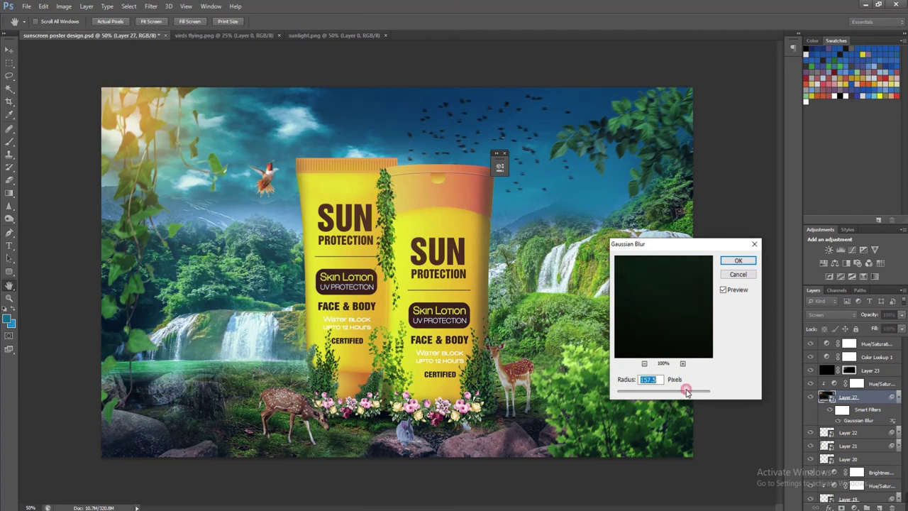
pyautogui.click(738, 260)
# Shift the sun glow down and right, save, and duplicate it as Layer 27 copy
pyautogui.hotkey('ctrl', 't')
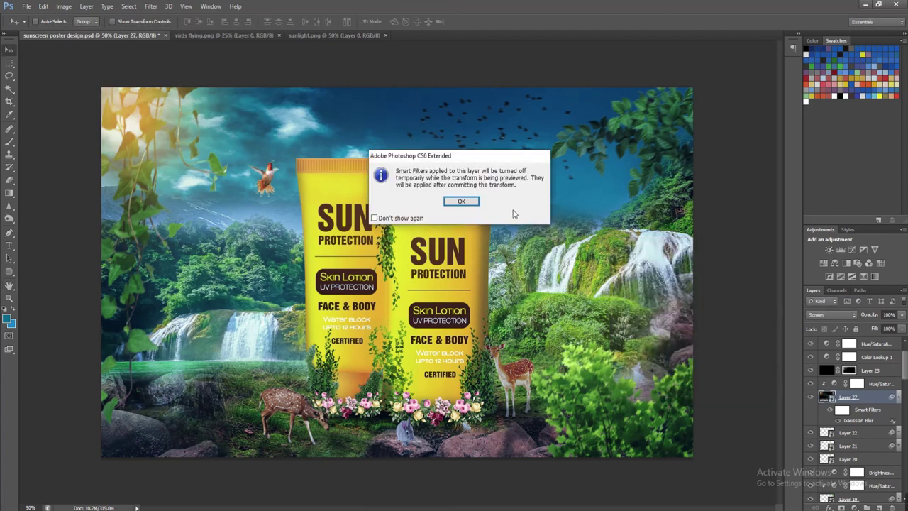
pyautogui.click(461, 201)
pyautogui.hotkey('shift', 'Down')
pyautogui.hotkey('shift', 'Down')
pyautogui.hotkey('shift', 'Down')
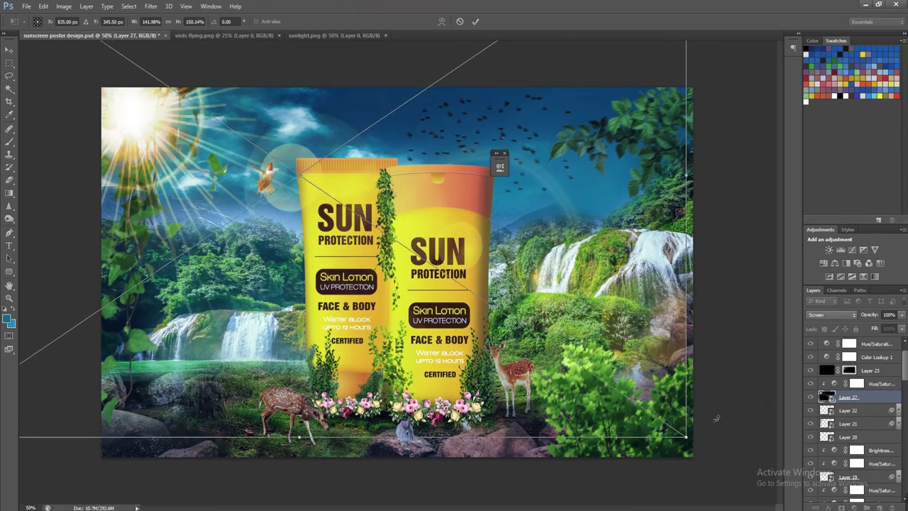
pyautogui.hotkey('shift', 'Down')
pyautogui.hotkey('shift', 'Down')
pyautogui.hotkey('shift', 'Down')
pyautogui.hotkey('shift', 'Right')
pyautogui.hotkey('shift', 'Right')
pyautogui.hotkey('shift', 'Down')
pyautogui.hotkey('shift', 'Down')
pyautogui.hotkey('shift', 'Down')
pyautogui.hotkey('shift', 'Right')
pyautogui.hotkey('shift', 'Right')
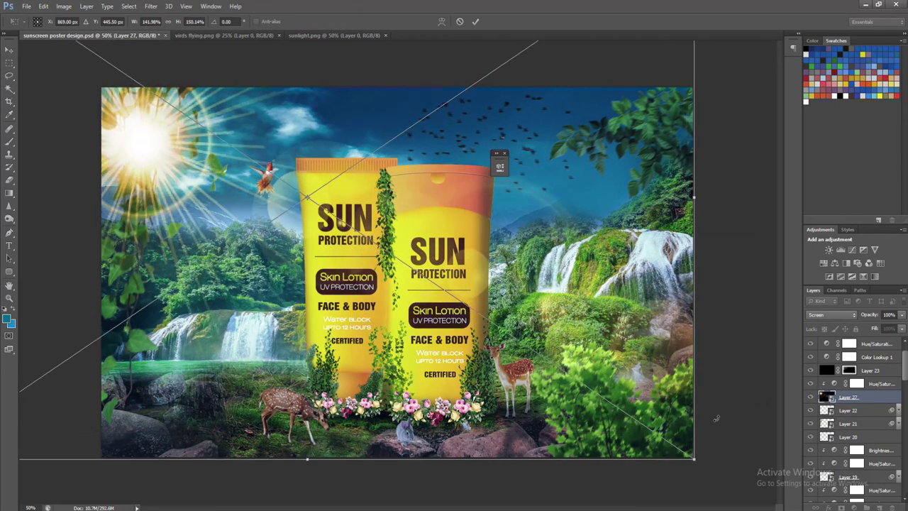
pyautogui.press('Return')
pyautogui.hotkey('ctrl', 's')
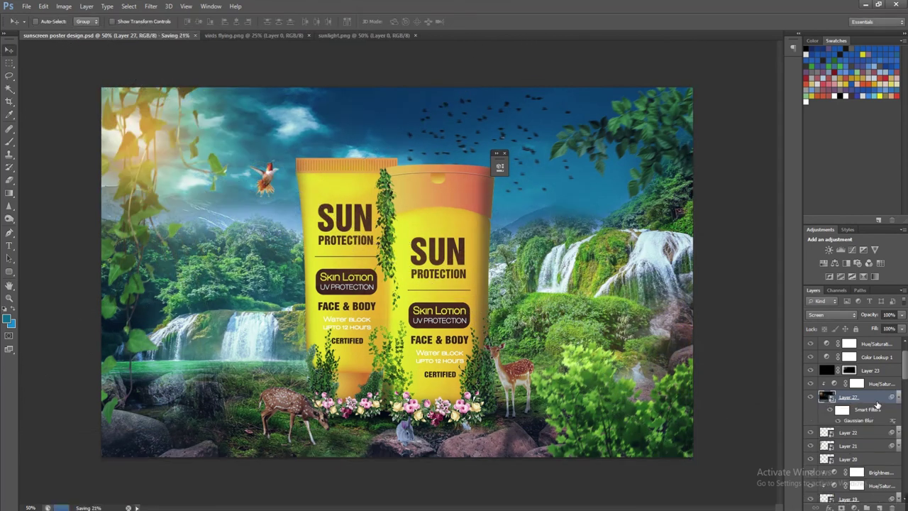
pyautogui.hotkey('ctrl', 'j')
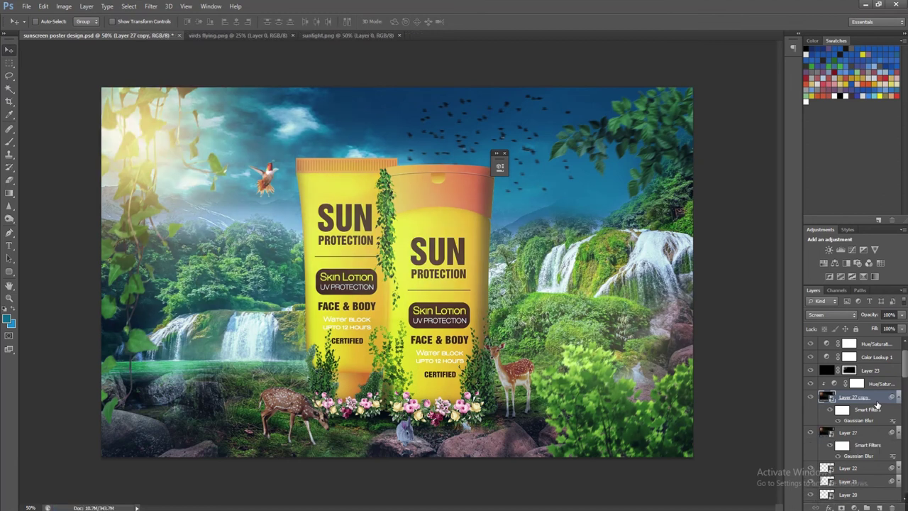
# Set Layer 27 copy to Linear Dodge (Add), testing layer order and opacity
pyautogui.click(837, 314)
pyautogui.click(833, 163)
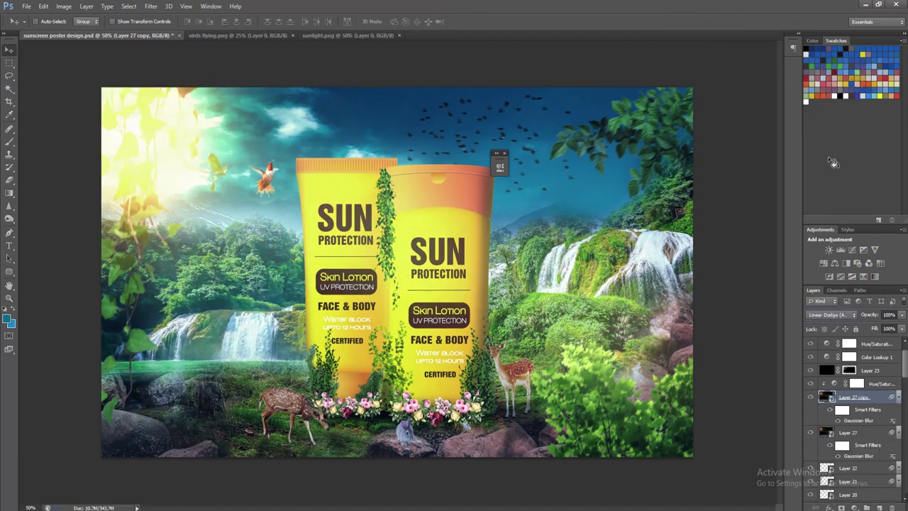
pyautogui.moveTo(846, 409); pyautogui.dragTo(868, 462)
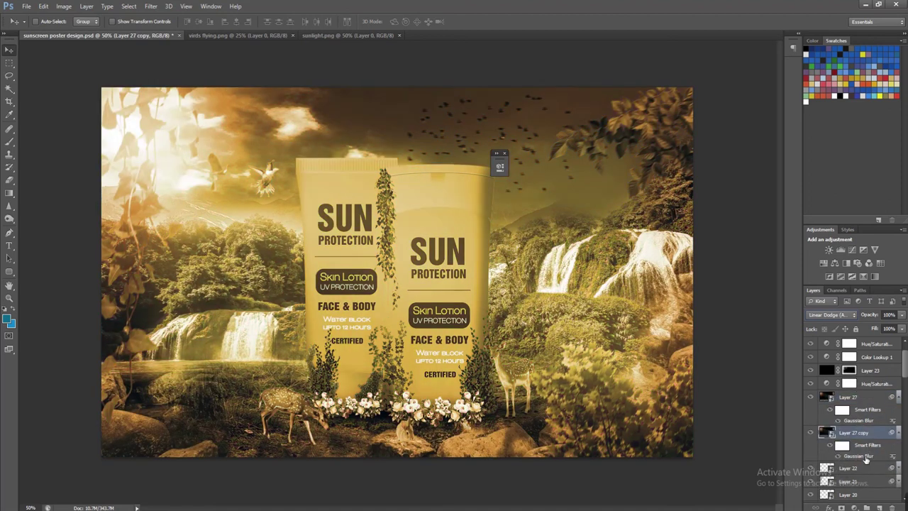
pyautogui.press('4')
pyautogui.press('2')
pyautogui.moveTo(859, 433); pyautogui.dragTo(863, 402)
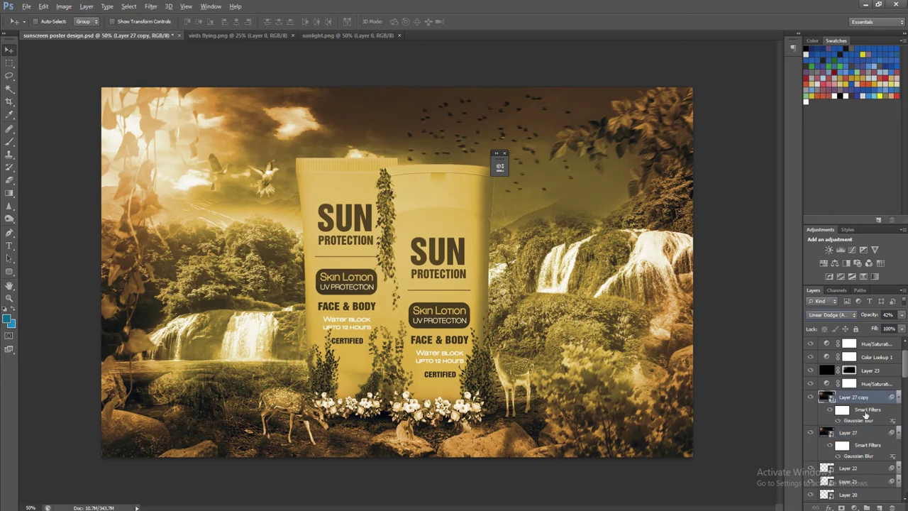
pyautogui.moveTo(865, 415); pyautogui.dragTo(867, 420)
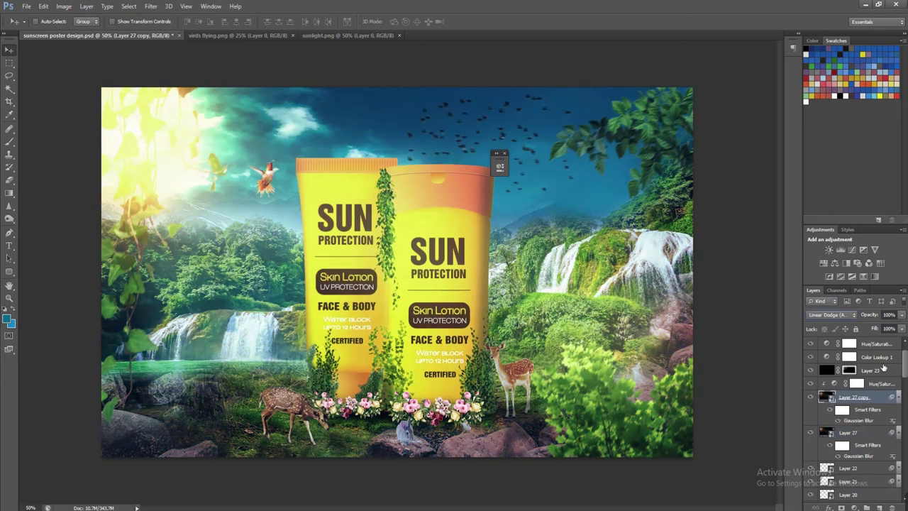
# Raise the copy's Gaussian Blur radius to 293.4 px and its opacity to 55%
pyautogui.doubleClick(858, 420)
pyautogui.moveTo(689, 393)
pyautogui.mouseDown()
pyautogui.moveTo(707, 395)
pyautogui.moveTo(694, 395)
pyautogui.mouseUp()
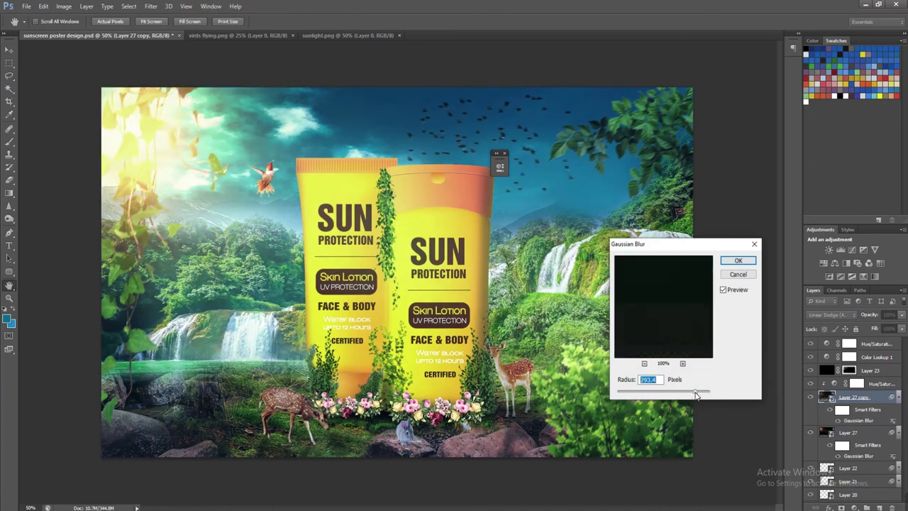
pyautogui.click(737, 260)
pyautogui.click(901, 314)
pyautogui.moveTo(873, 326); pyautogui.dragTo(879, 320)
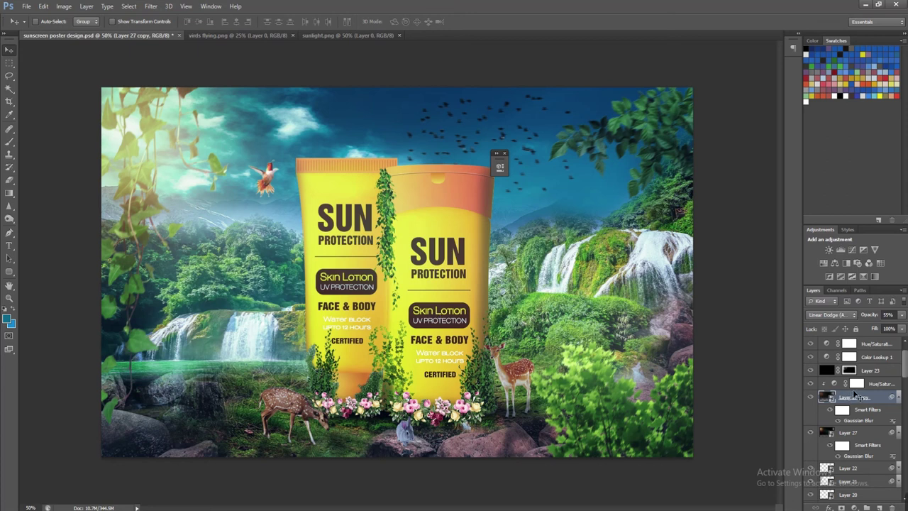
# Save, then add a Brightness/Contrast adjustment layer above Layer 25
pyautogui.click(879, 346)
pyautogui.hotkey('ctrl', 's')
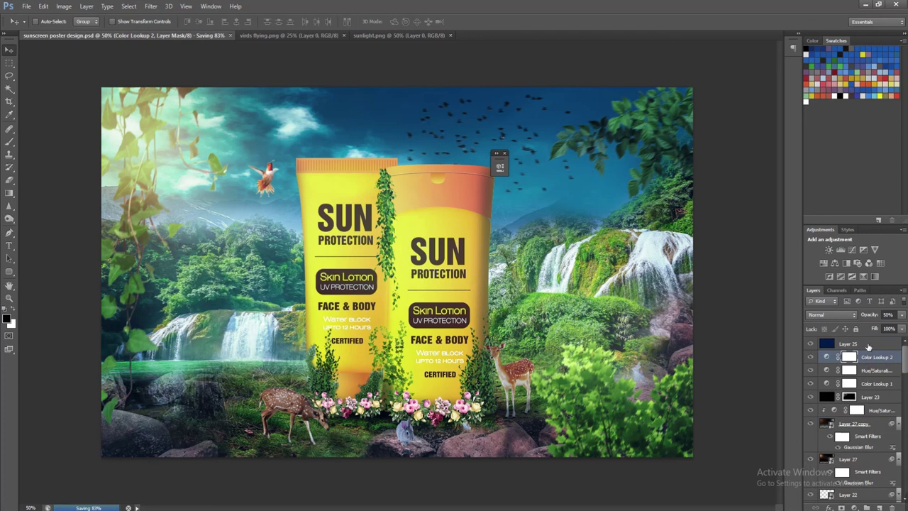
pyautogui.click(868, 344)
pyautogui.click(854, 506)
pyautogui.click(851, 332)
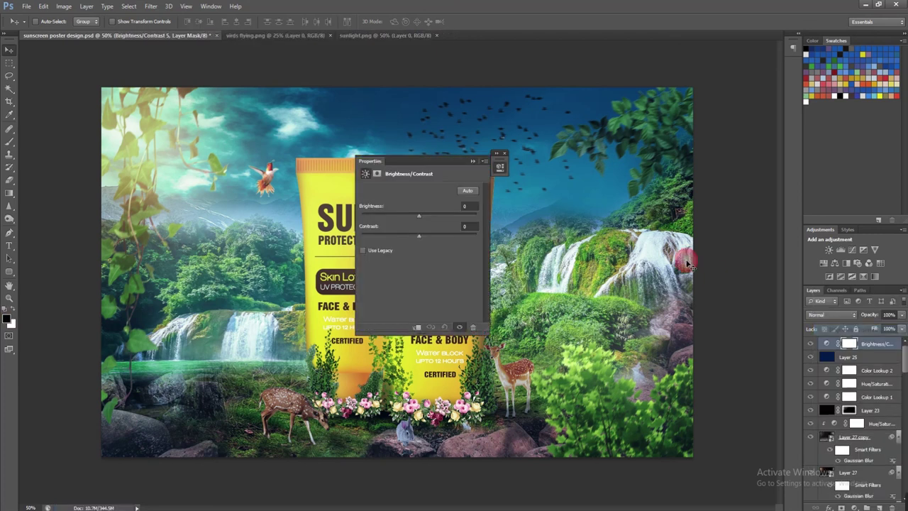
# Raise Contrast to 44, save, and collapse the Layer 27 smart filter lists
pyautogui.moveTo(427, 159); pyautogui.dragTo(553, 166)
pyautogui.moveTo(546, 242)
pyautogui.mouseDown()
pyautogui.moveTo(566, 234)
pyautogui.moveTo(546, 226)
pyautogui.mouseUp()
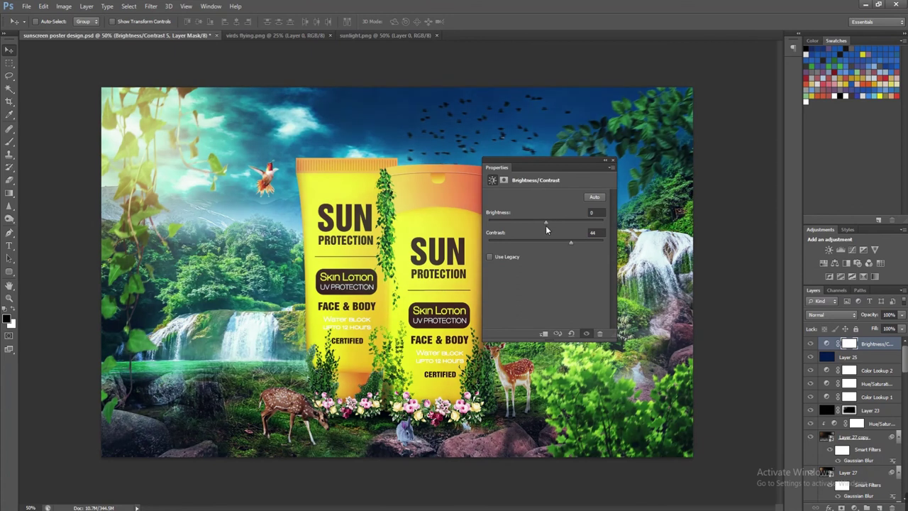
pyautogui.click(605, 159)
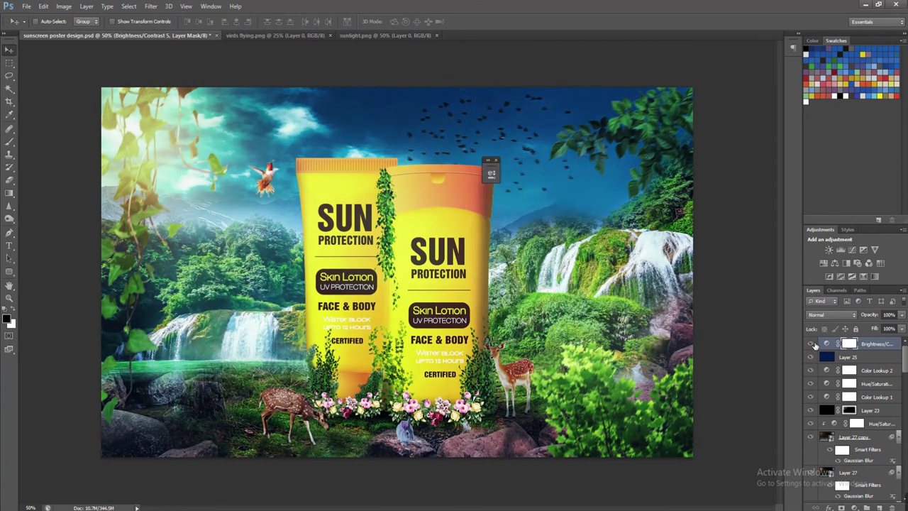
pyautogui.hotkey('ctrl', 's')
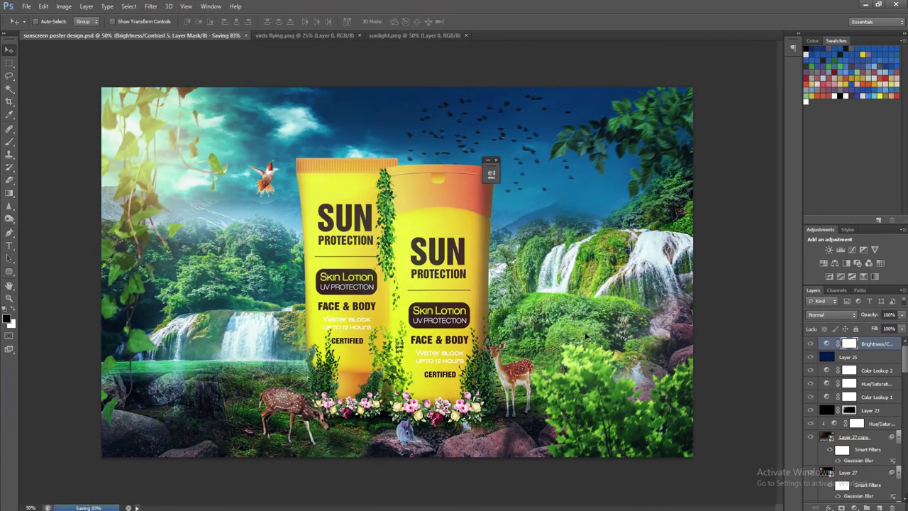
pyautogui.click(899, 437)
pyautogui.click(899, 450)
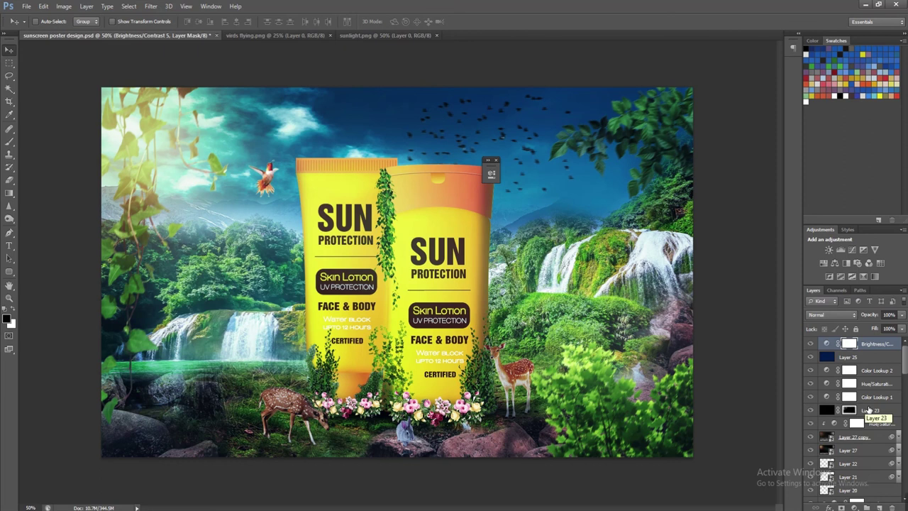
# Open Smart Sharpen, close it without applying, and save the poster
pyautogui.click(151, 7)
pyautogui.moveTo(161, 153)
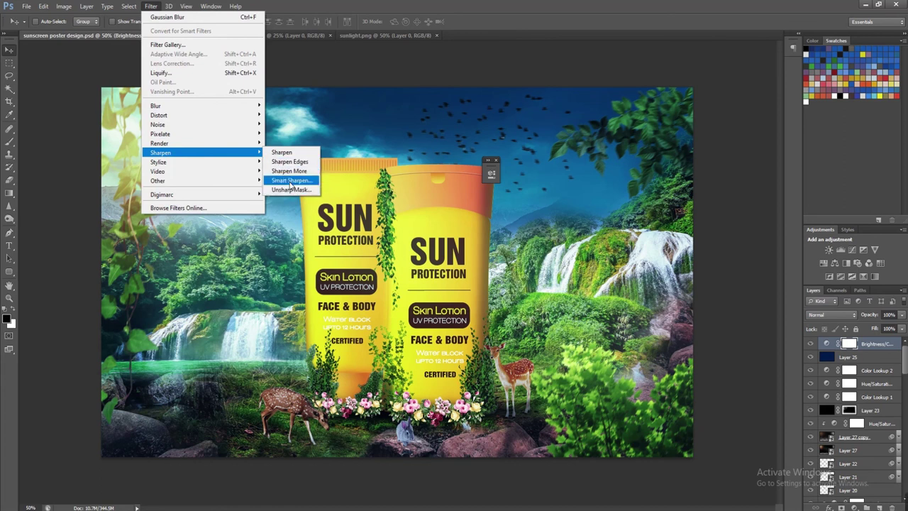
pyautogui.click(291, 180)
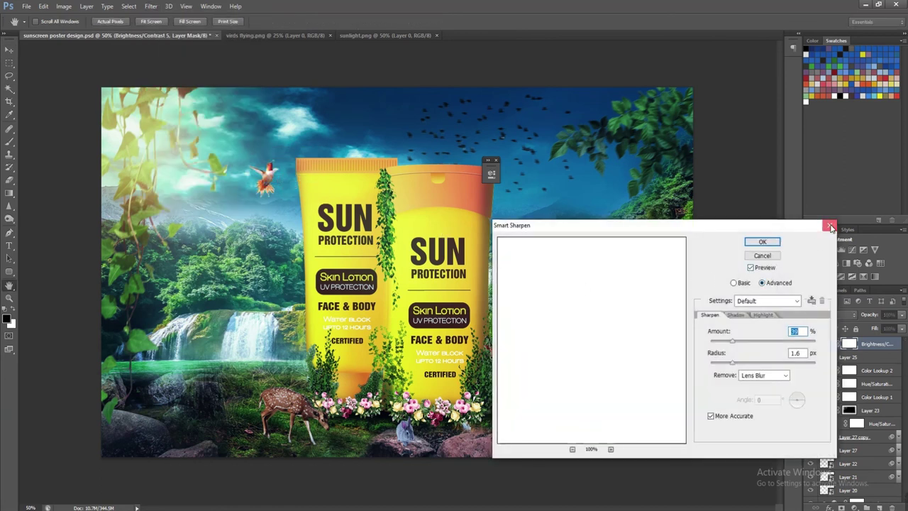
pyautogui.click(829, 225)
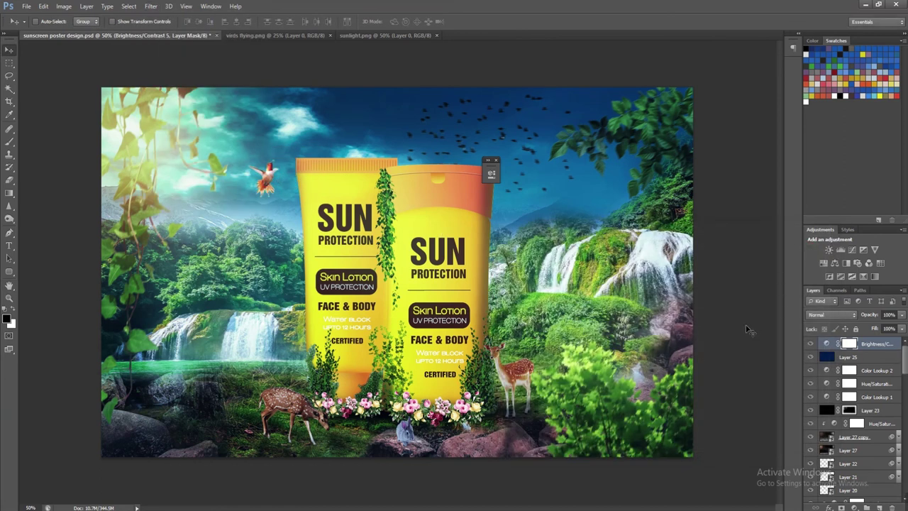
pyautogui.hotkey('ctrl', 's')
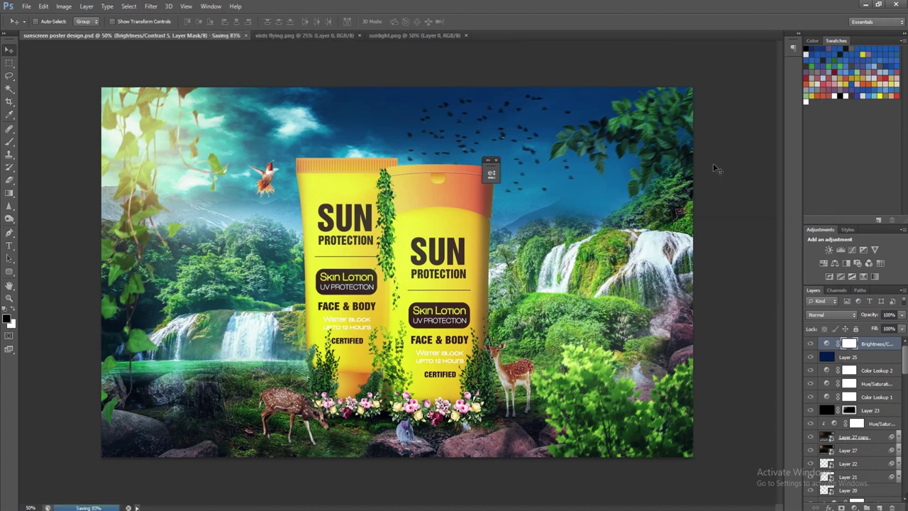